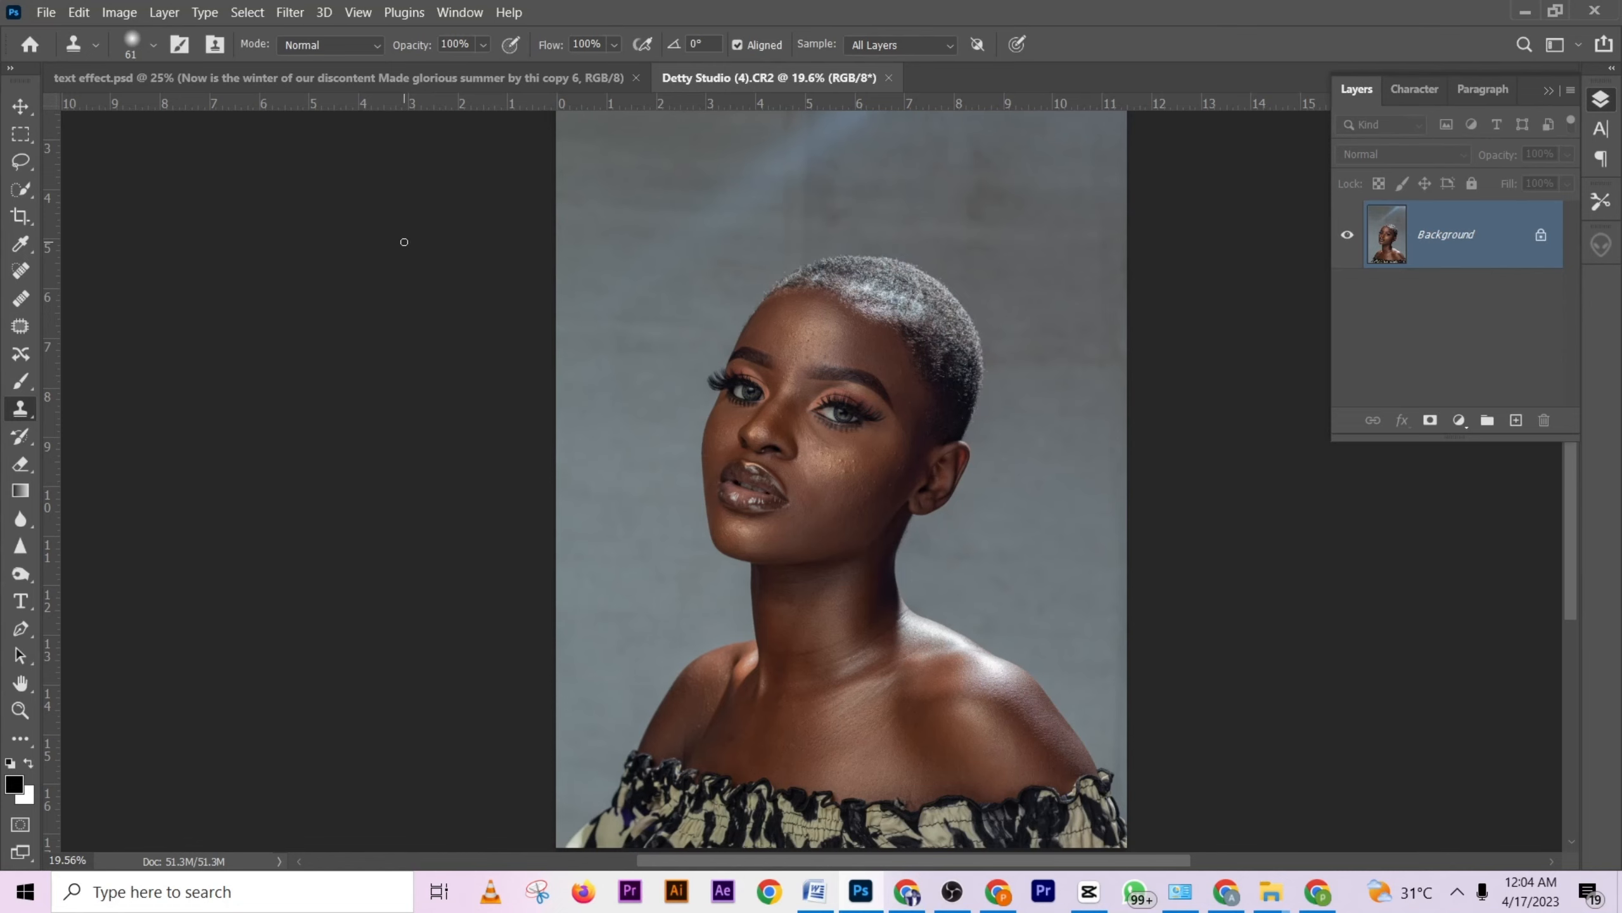
Crop the portrait to a vertical 4:5 frame around the head and shoulders, trimming the space above and most of the dress below.
left_click(21, 216)
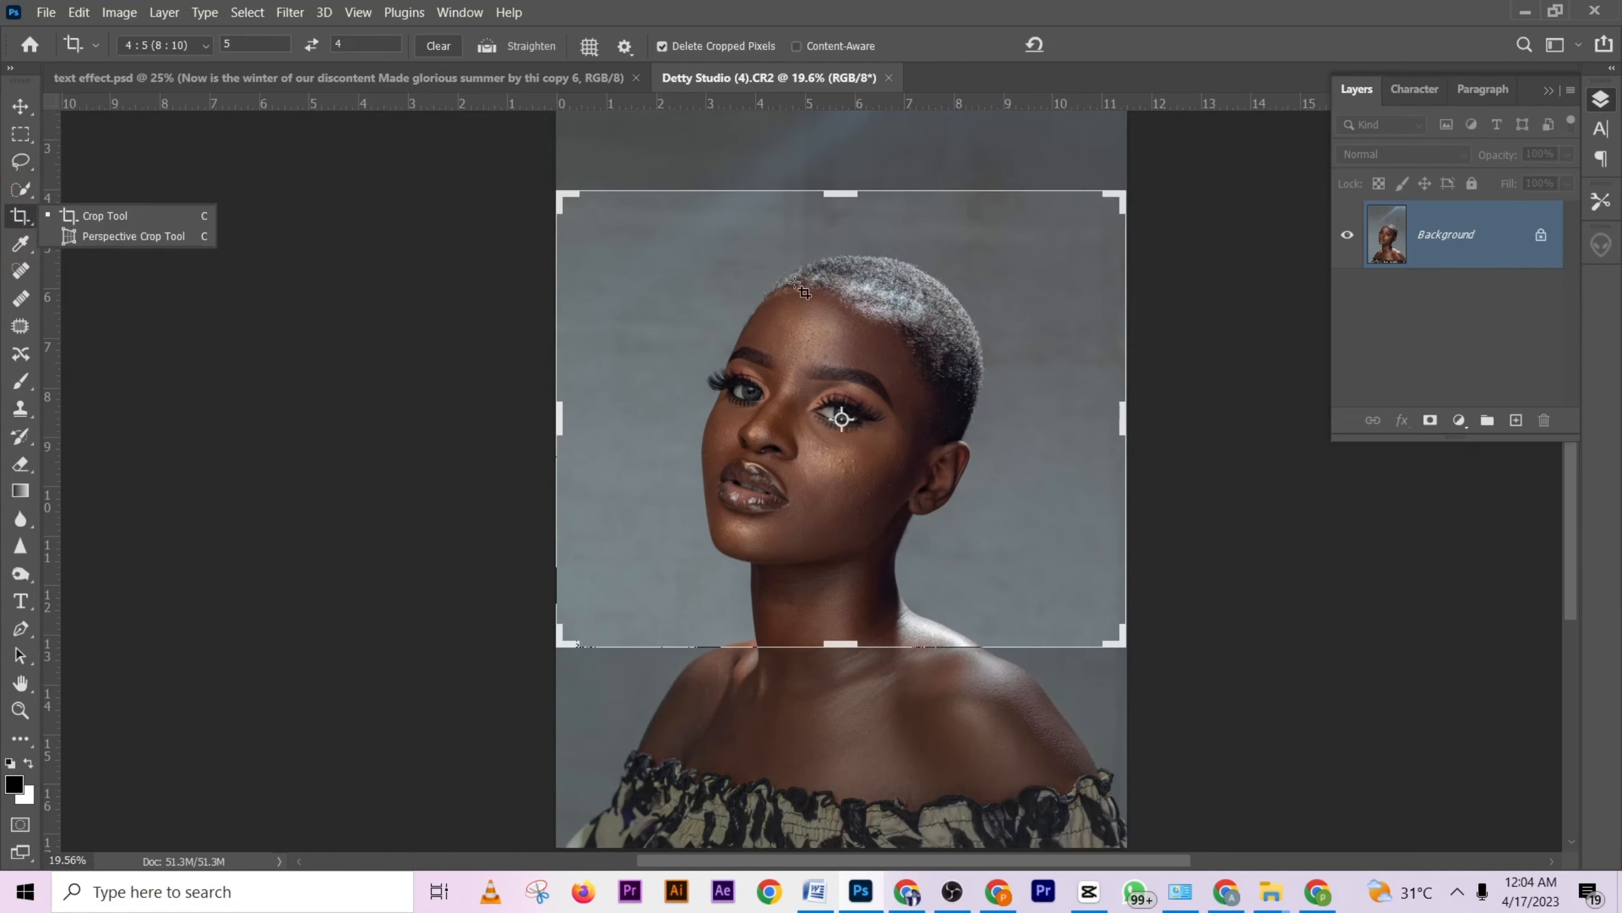
left_click(311, 45)
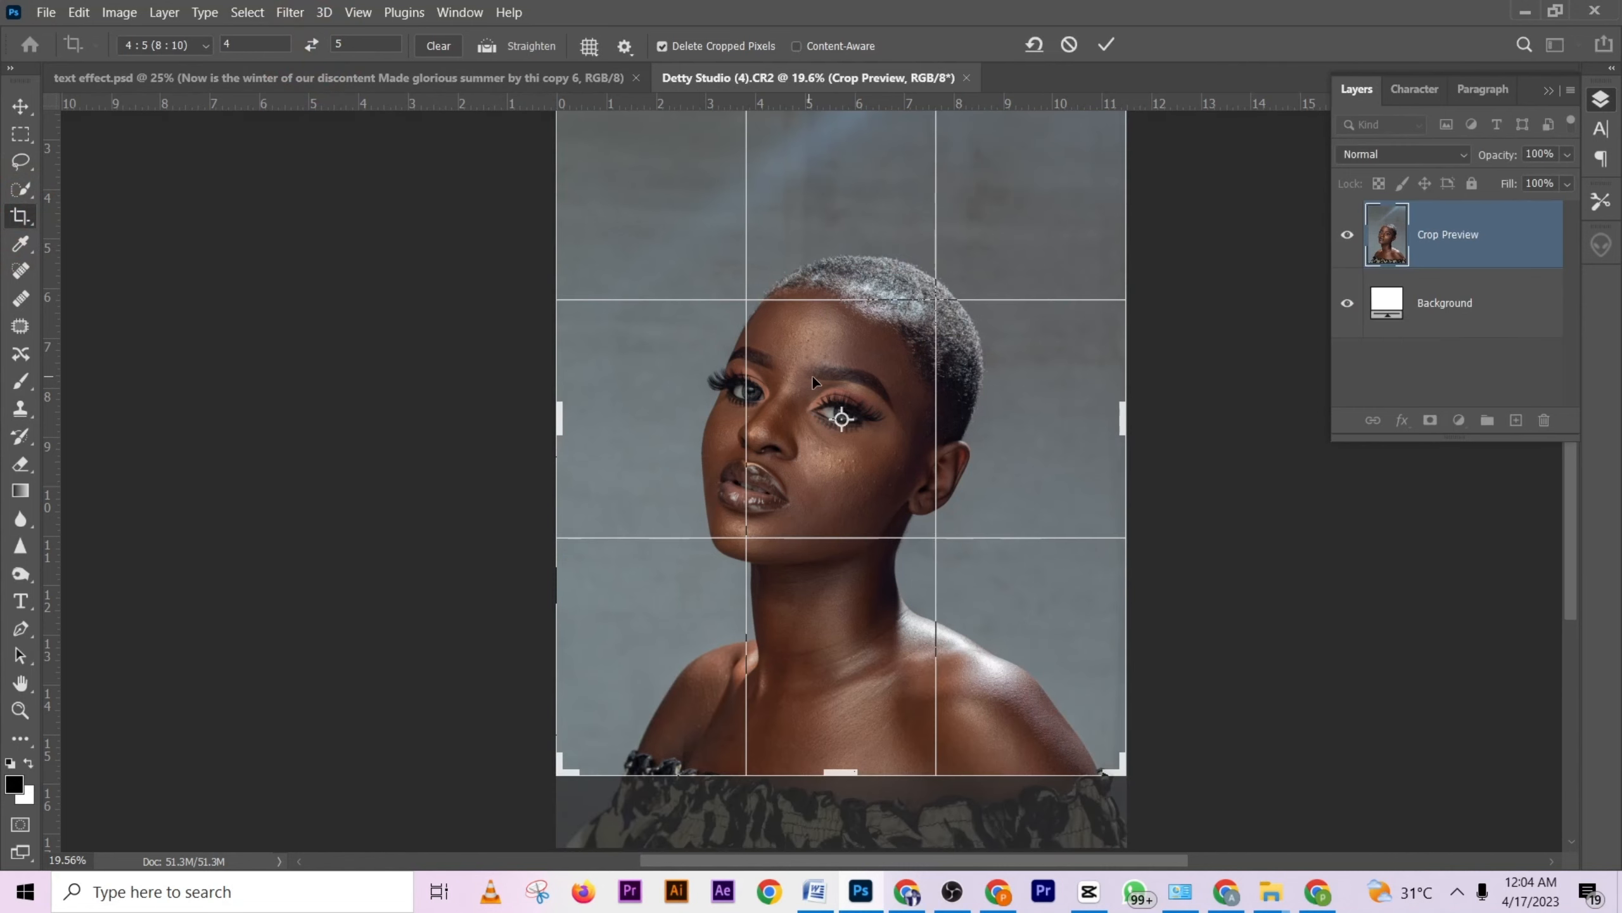
left_click_drag(891, 403, 897, 433)
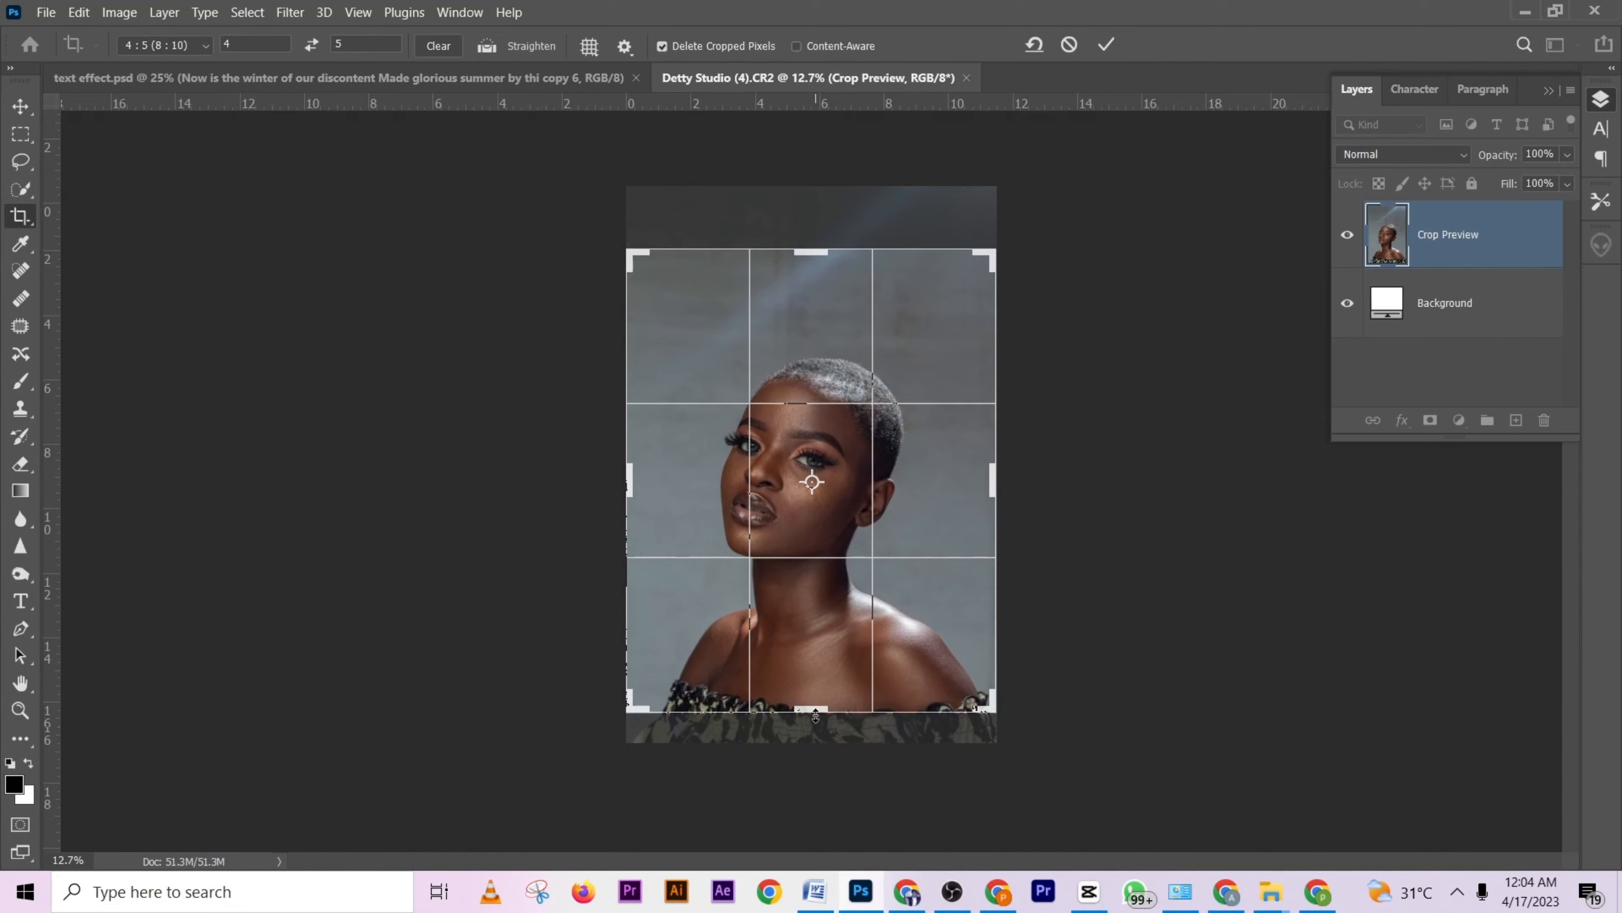
left_click_drag(816, 715, 816, 699)
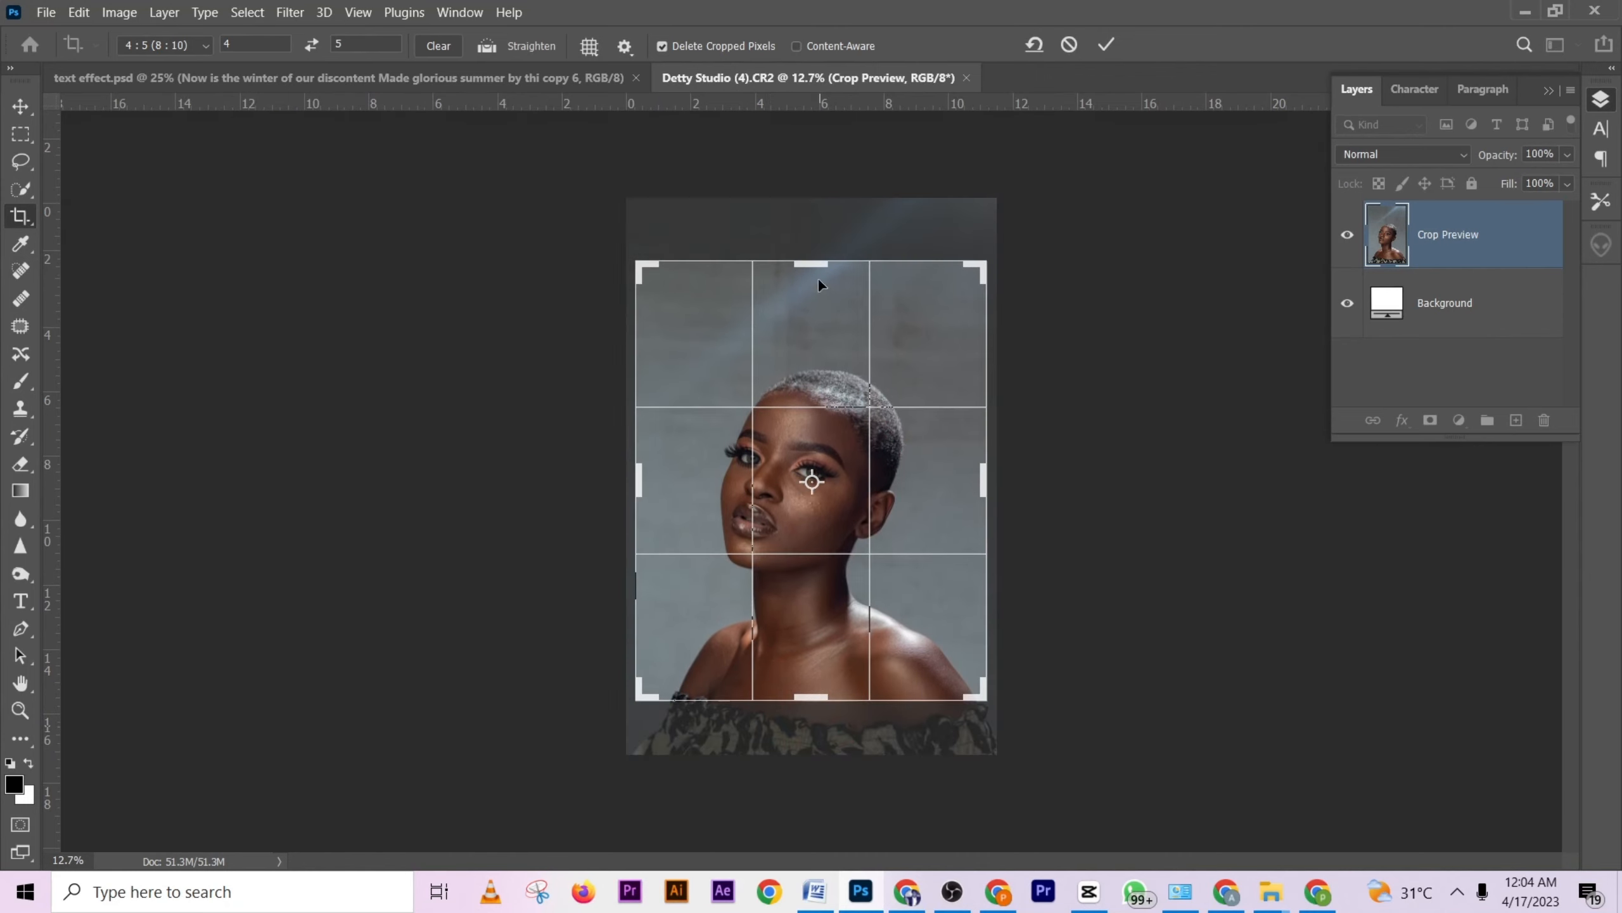
left_click_drag(812, 264, 813, 301)
key("Return")
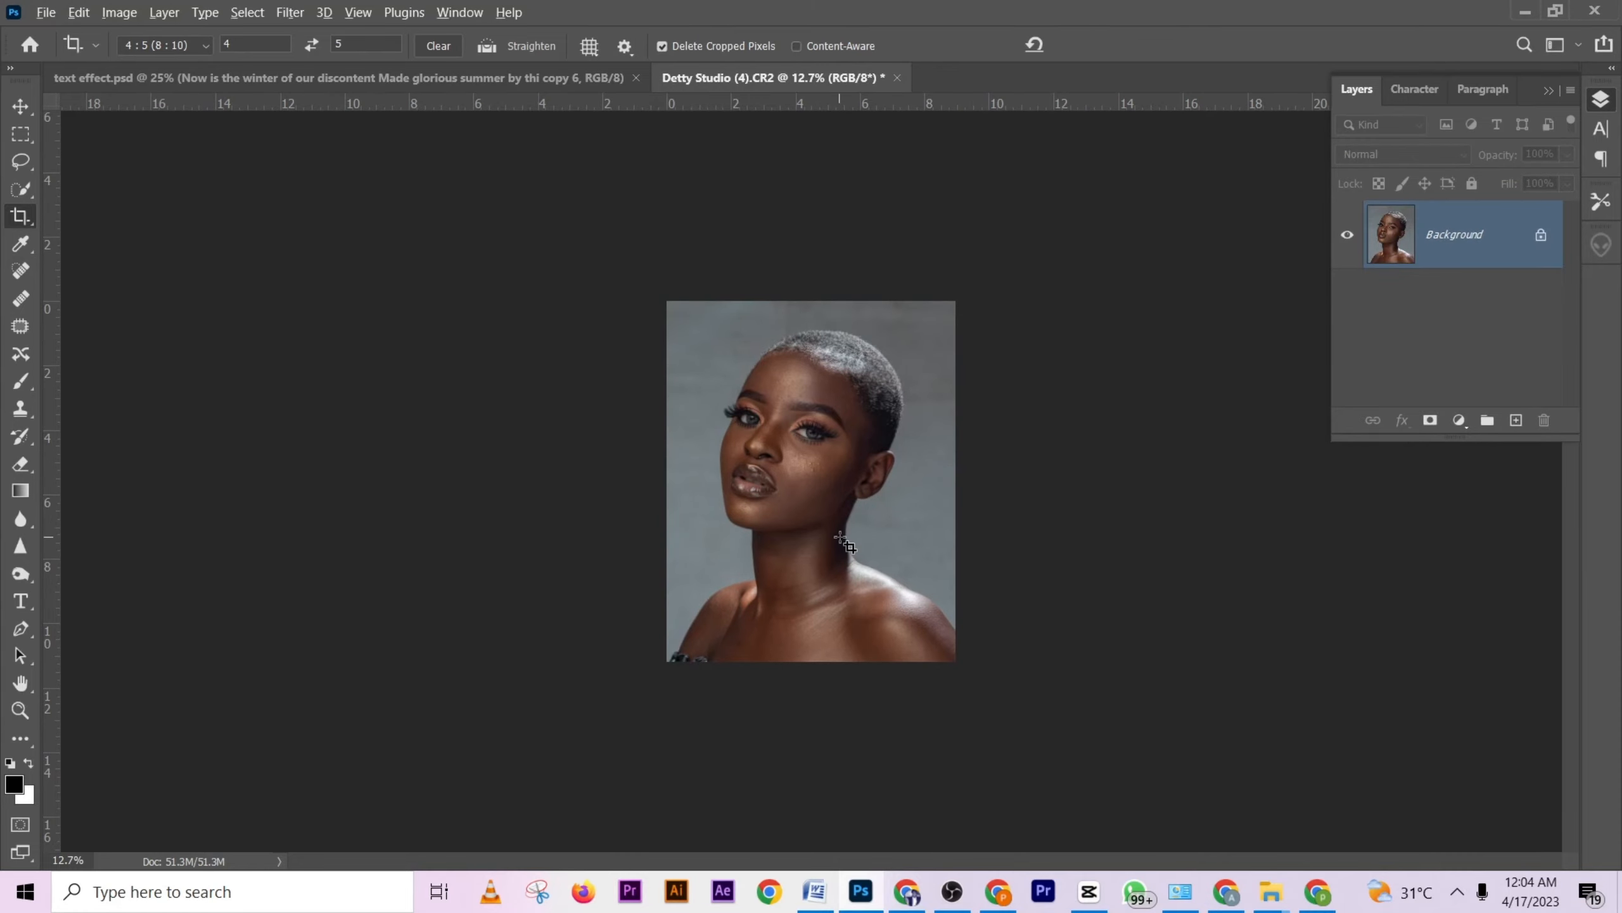
Lasso the dress remnant in the photo's lower-left corner with a 0 px feather, fill it with Content-Aware and deselect.
scroll(842, 537, "up", 2)
left_click(20, 162)
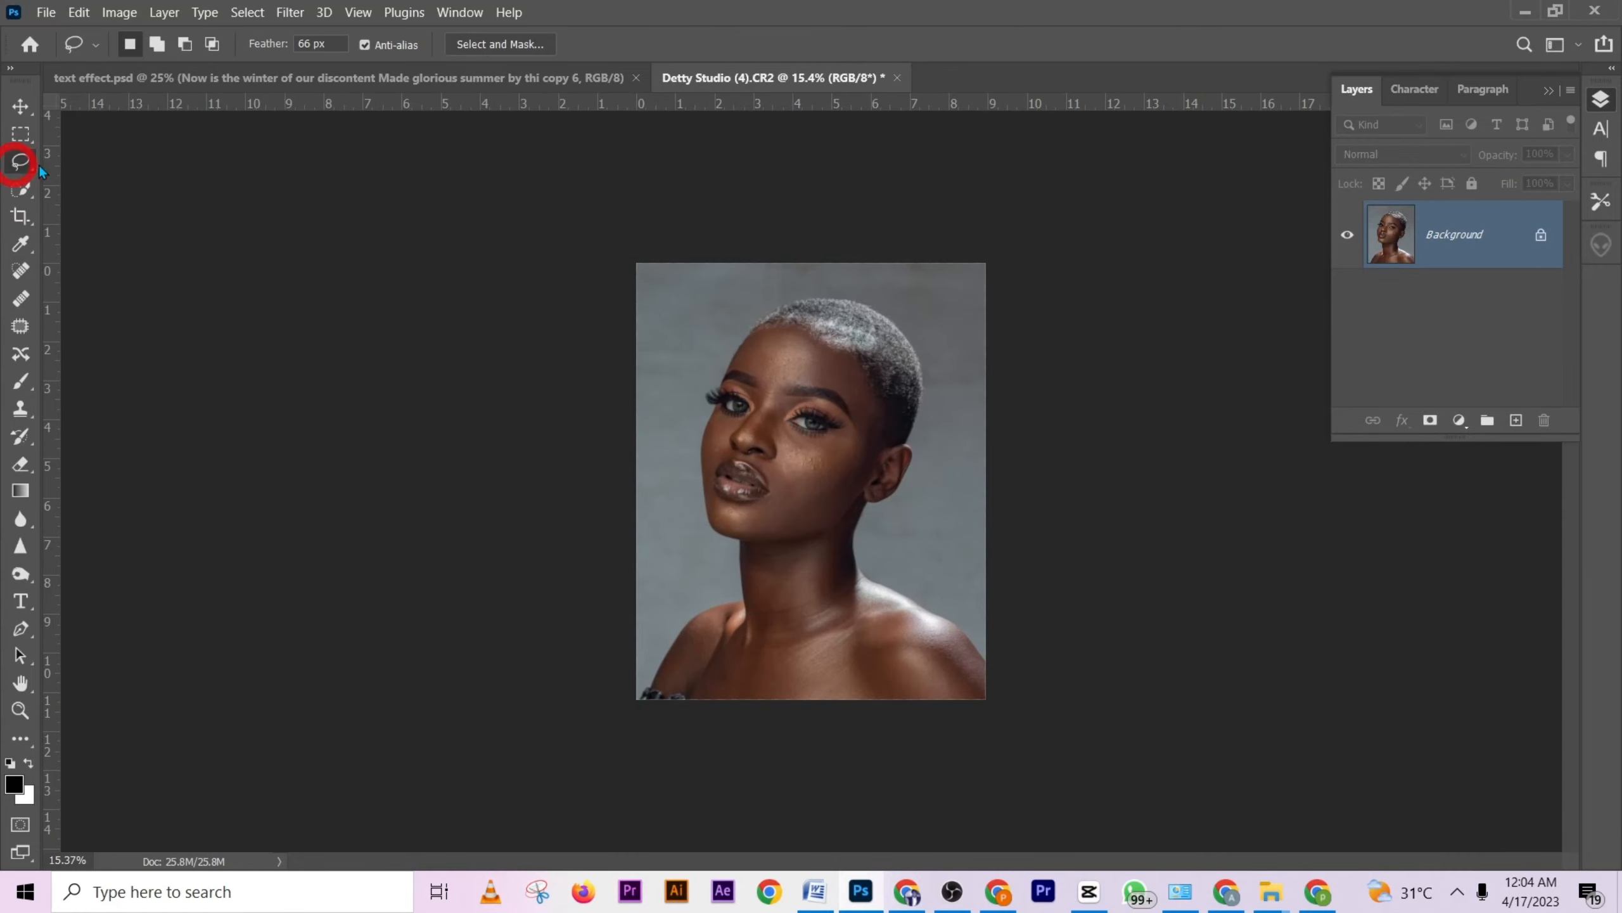
left_click(331, 51)
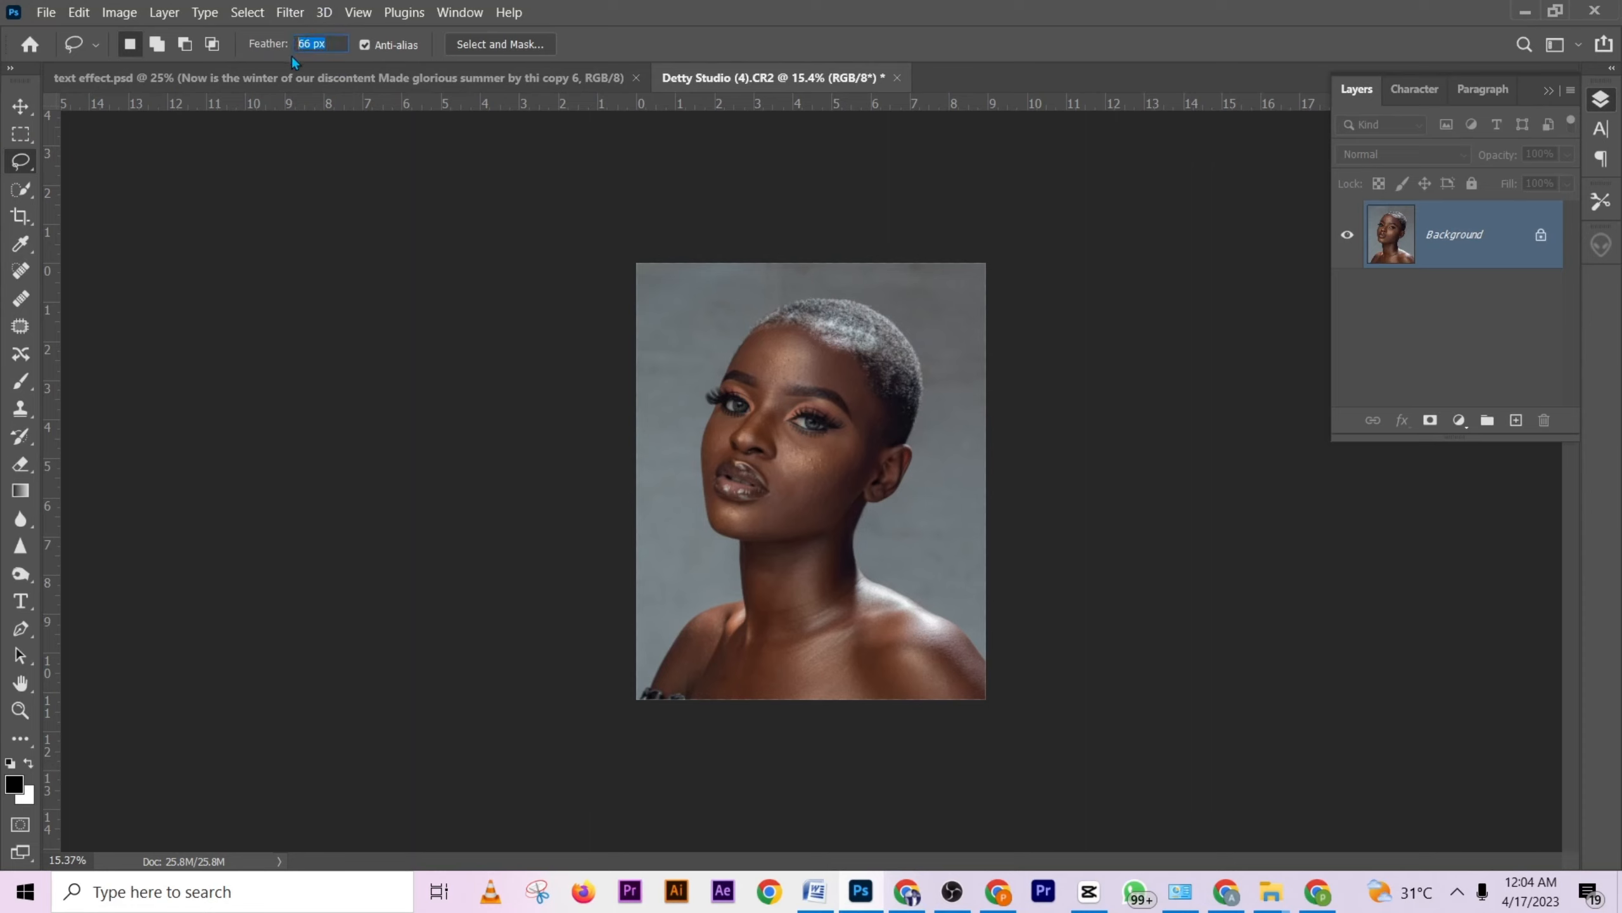
key("Return")
mouse_move(648, 682)
left_mouse_down()
mouse_move(691, 698)
mouse_move(680, 716)
mouse_move(656, 684)
left_mouse_up()
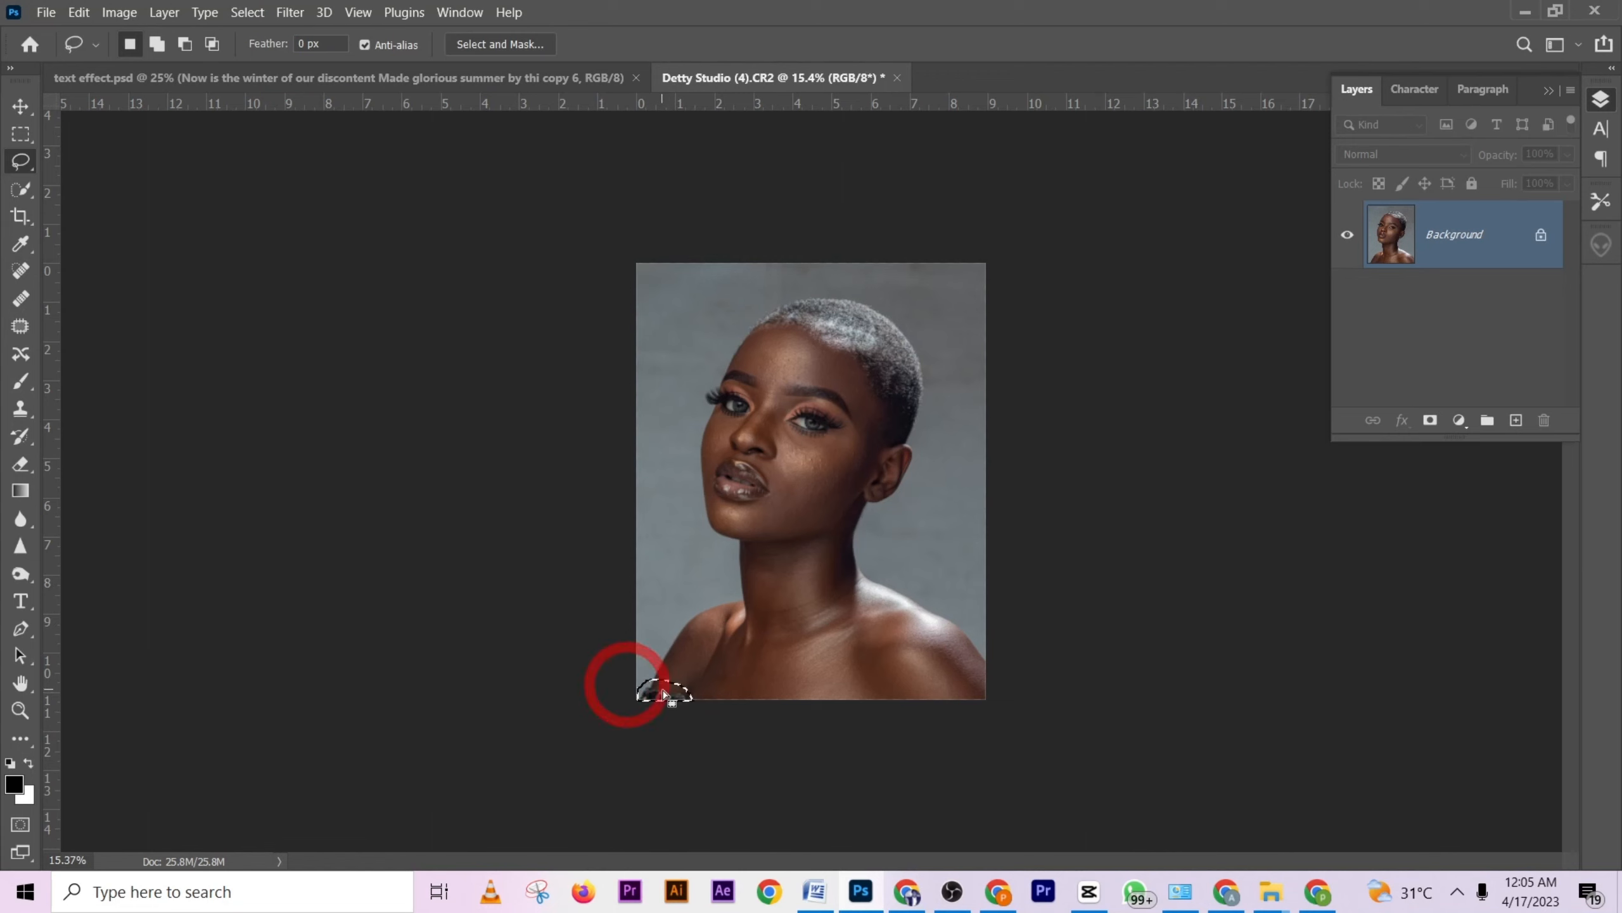
right_click(662, 687)
left_click(746, 545)
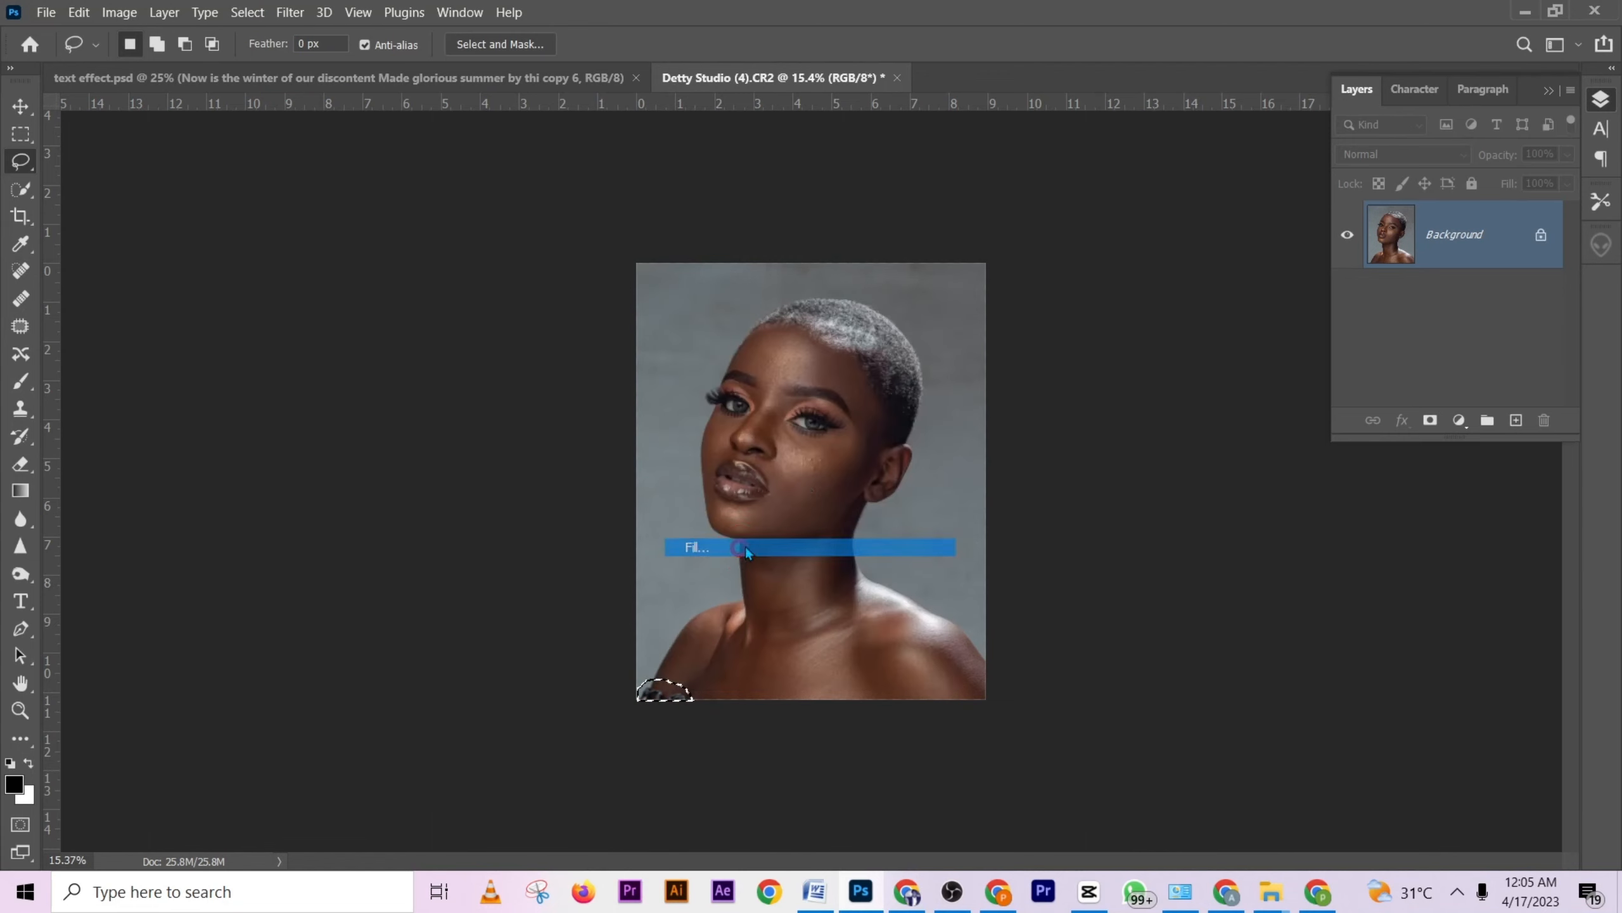
left_click(902, 262)
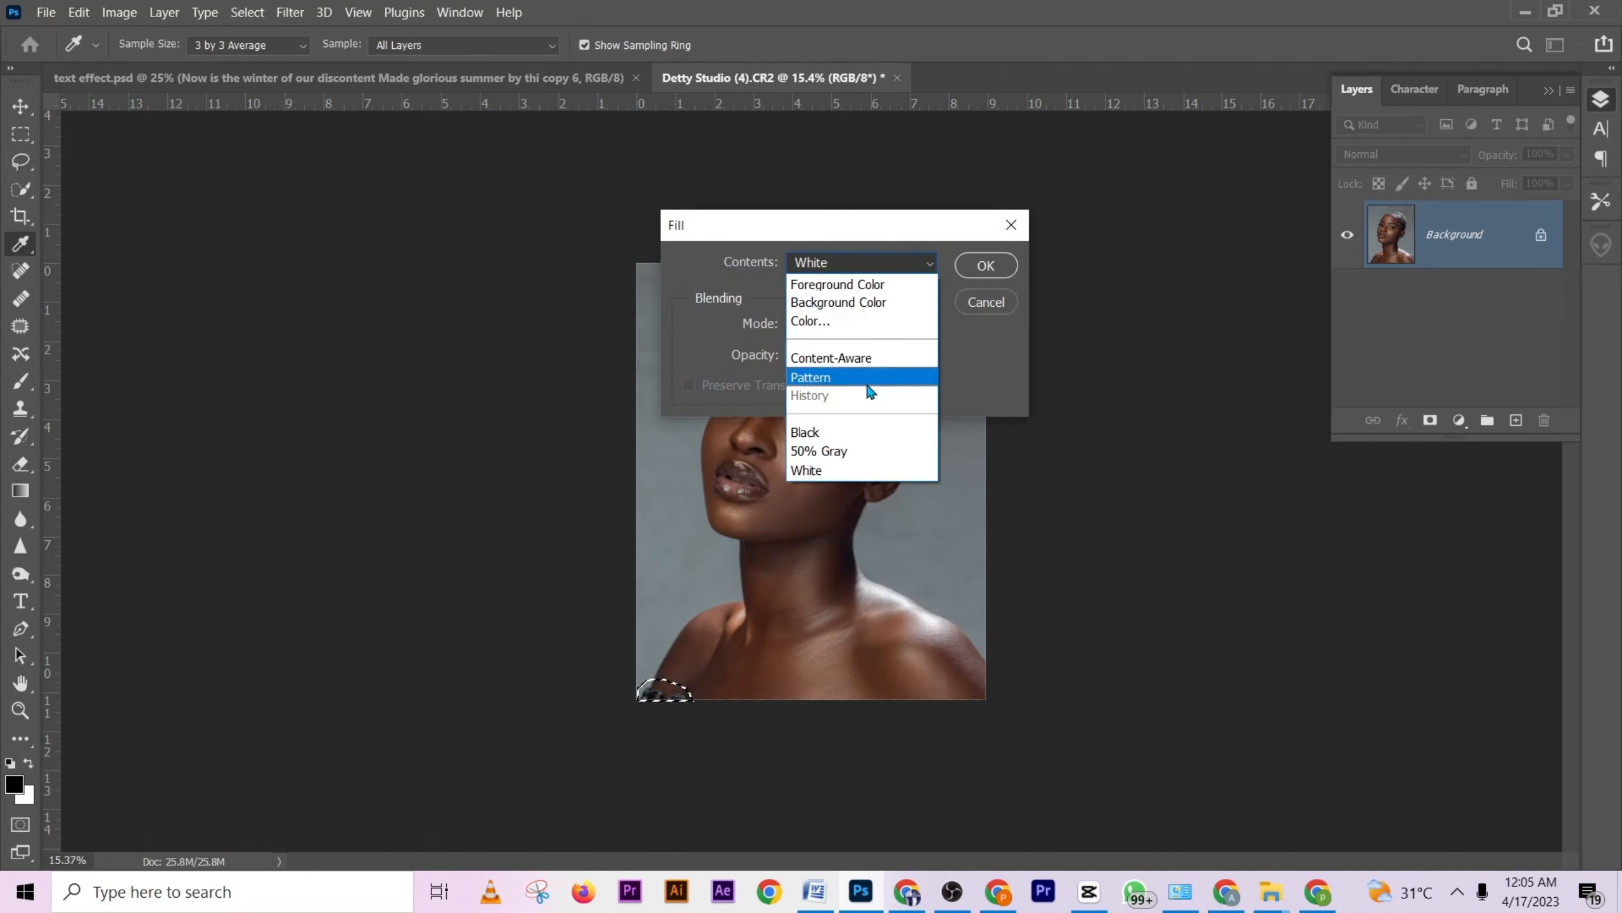
left_click(859, 363)
left_click(977, 264)
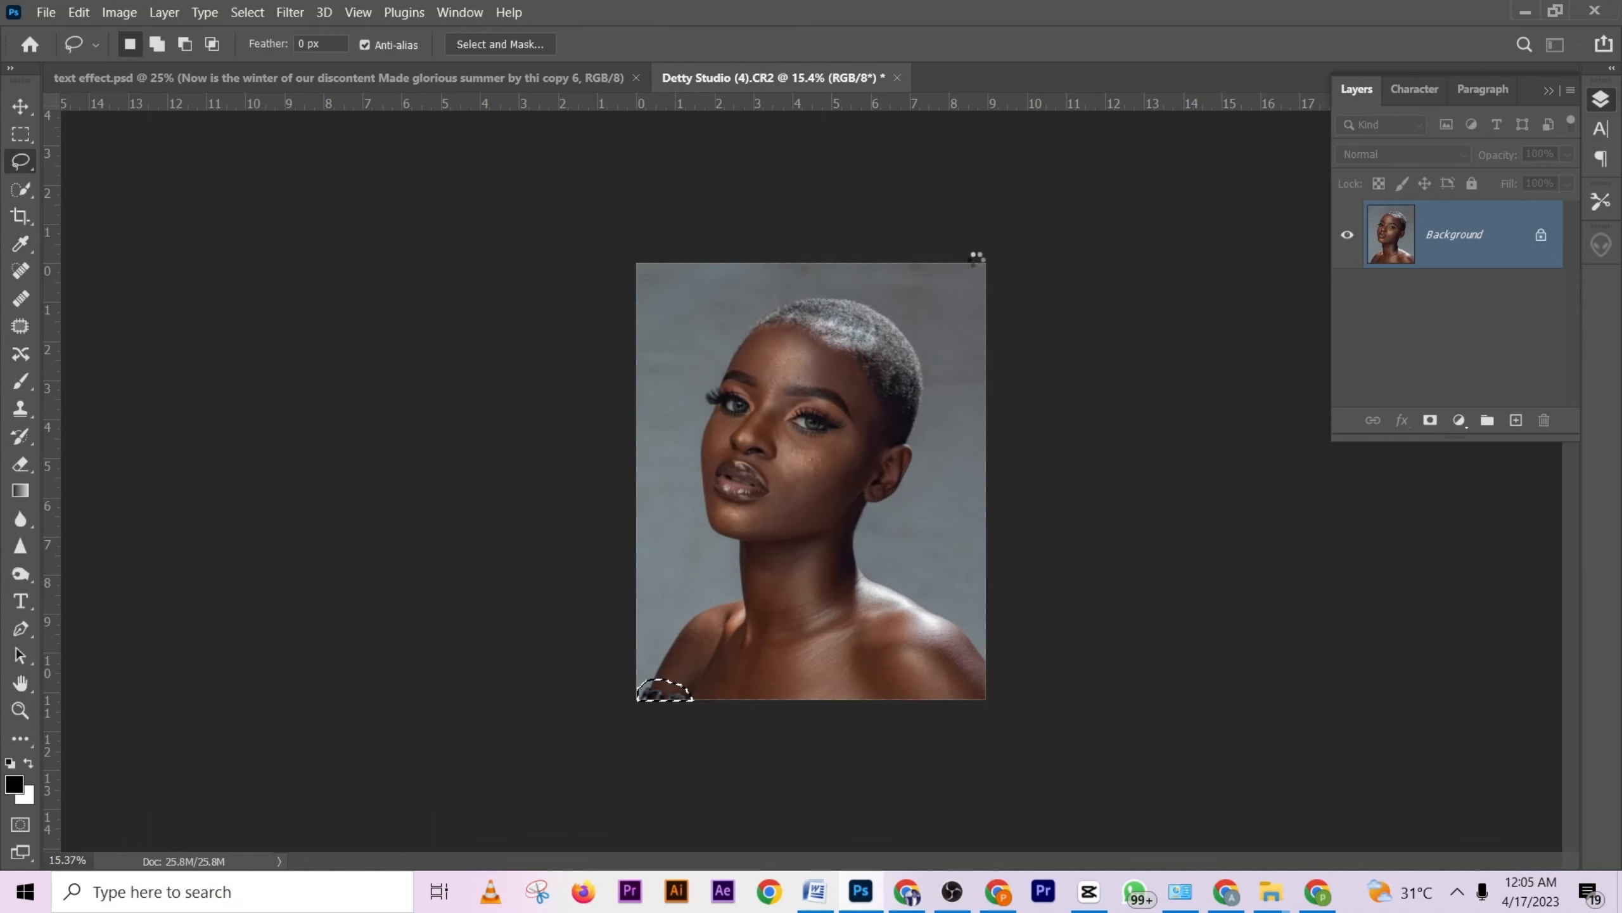
key("ctrl+d")
Display the Actions panel and dock it in the same group as the Layers panel.
scroll(833, 530, "up", 3)
scroll(824, 514, "up", 3)
scroll(819, 498, "up", 1)
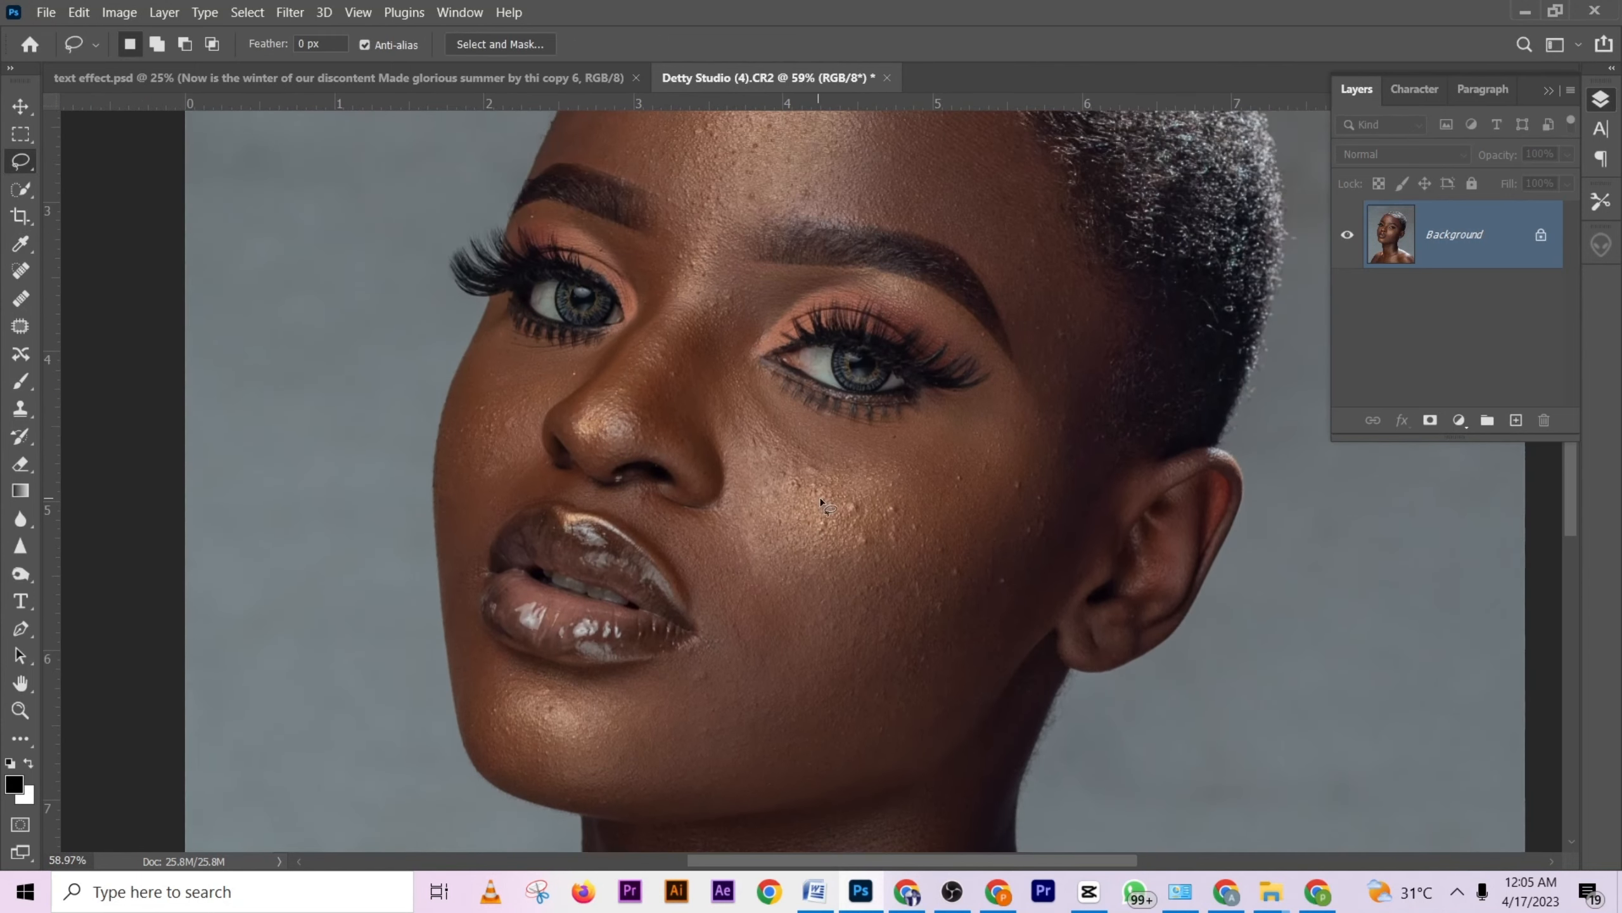
scroll(864, 519, "down", 1)
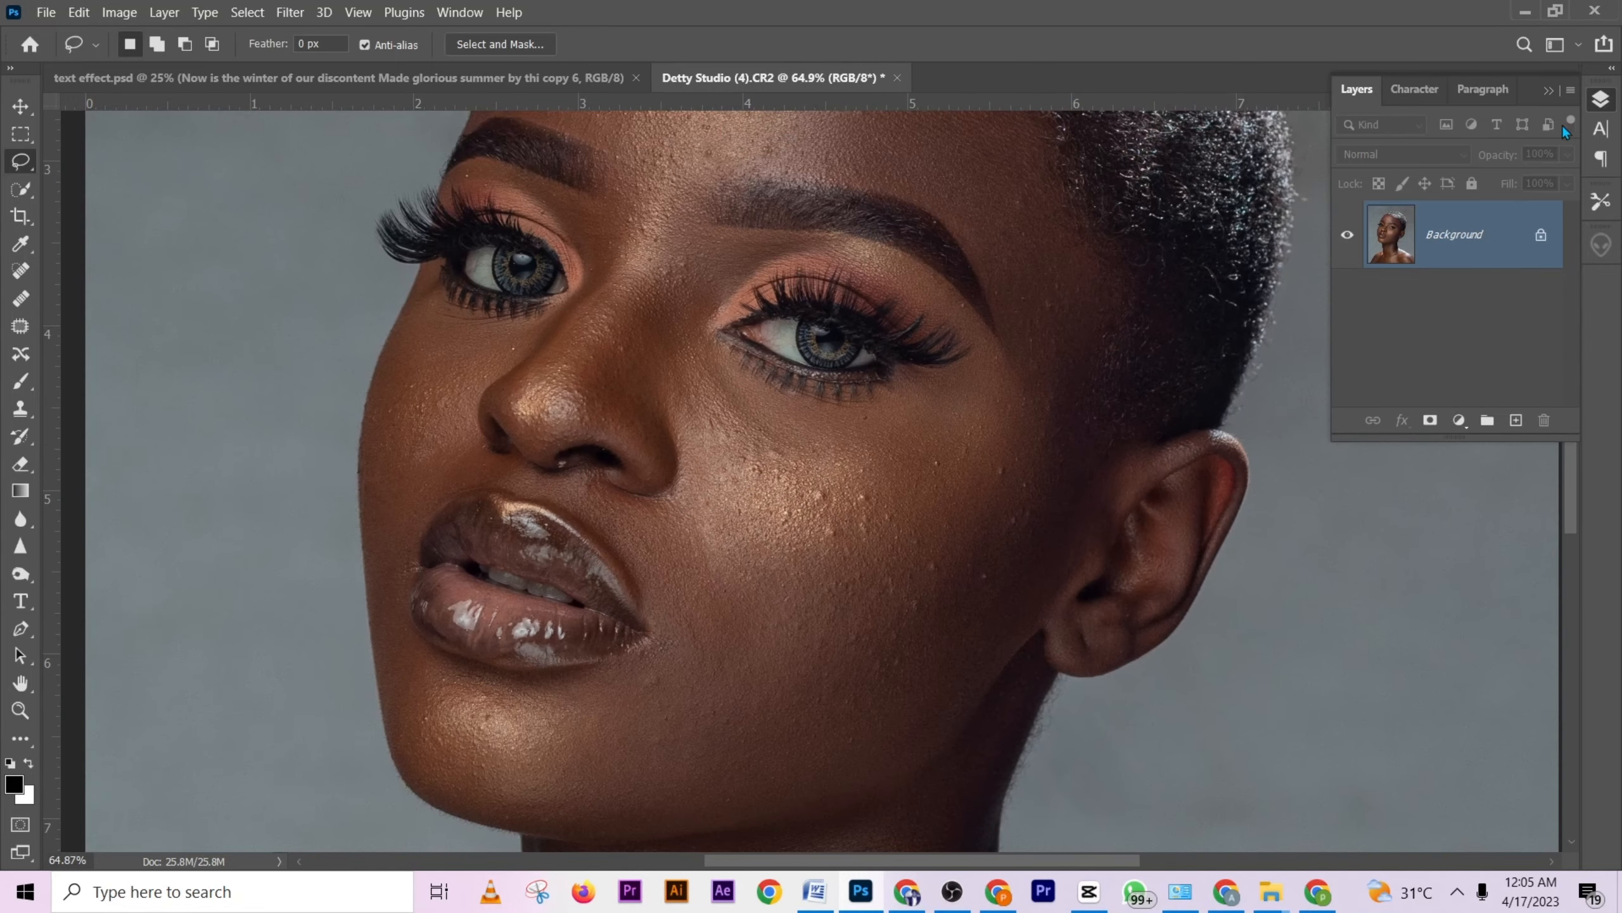
left_click(479, 19)
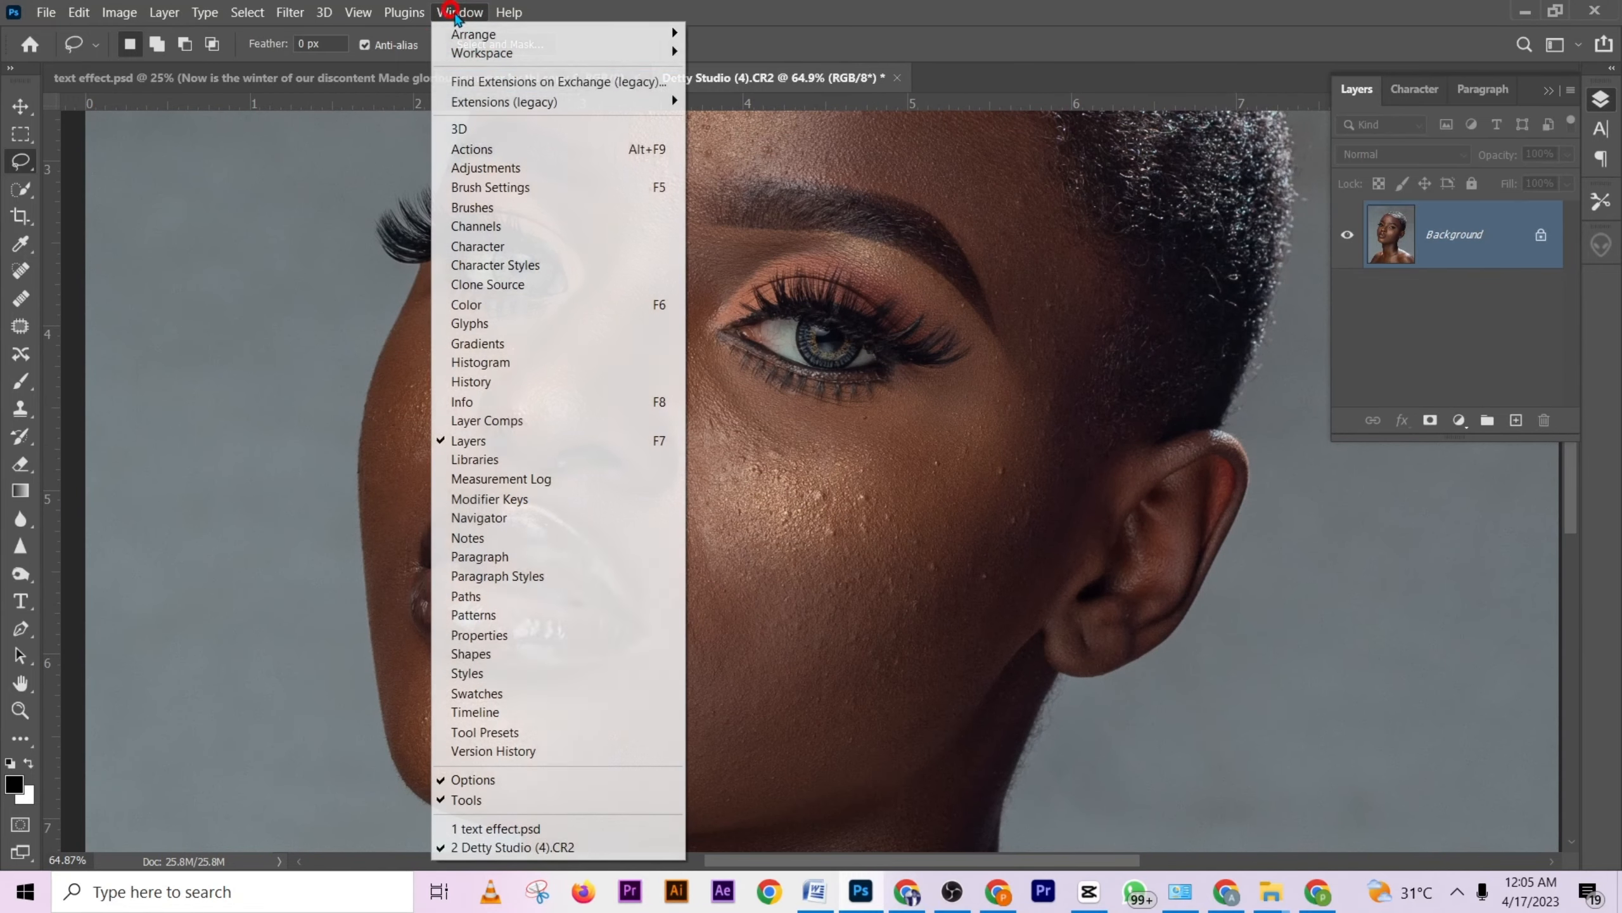
left_click(490, 147)
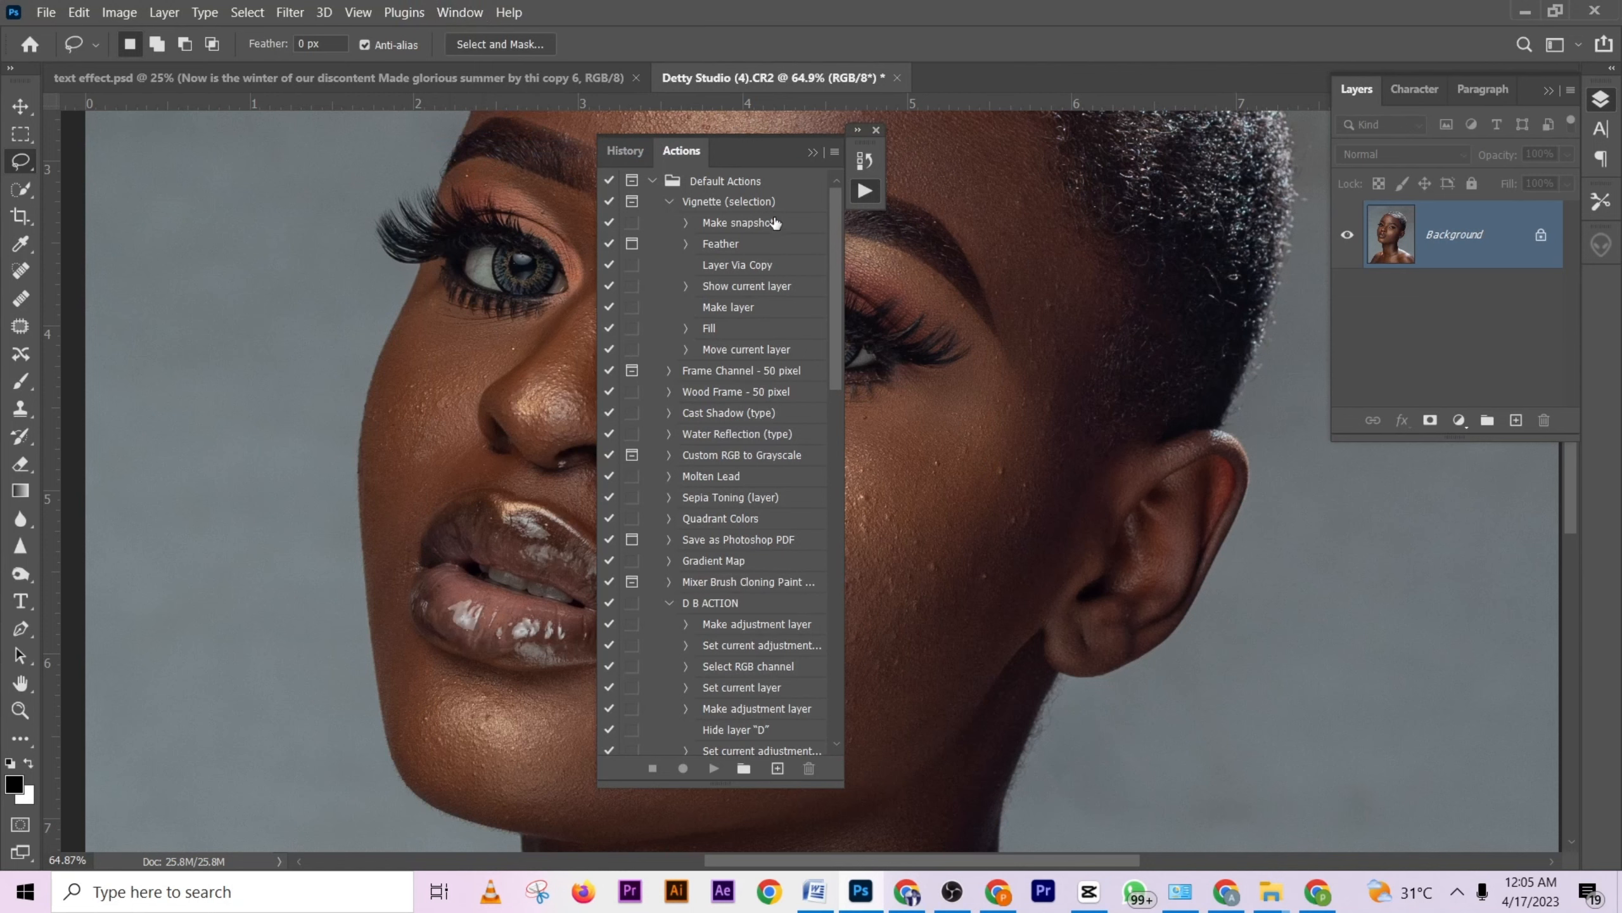
left_click_drag(735, 143, 1473, 94)
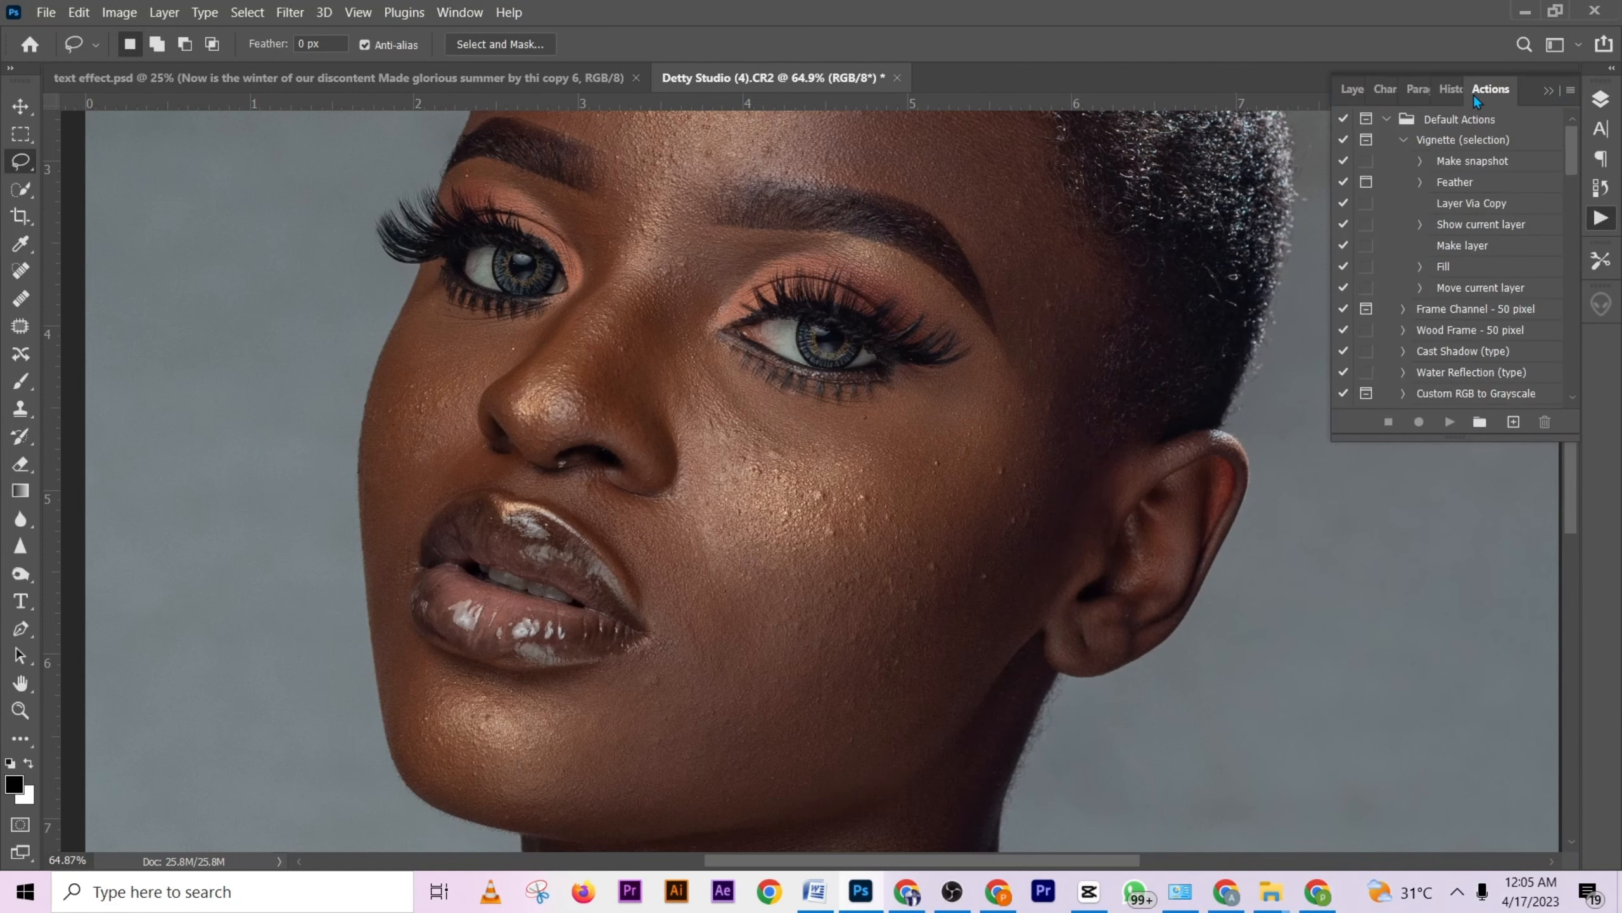
Collapse the expanded action sets, including Default Actions, PiXimperfect - Quick Skin and quick.
scroll(1469, 288, "down", 3)
scroll(1458, 293, "up", 3)
left_click(1384, 120)
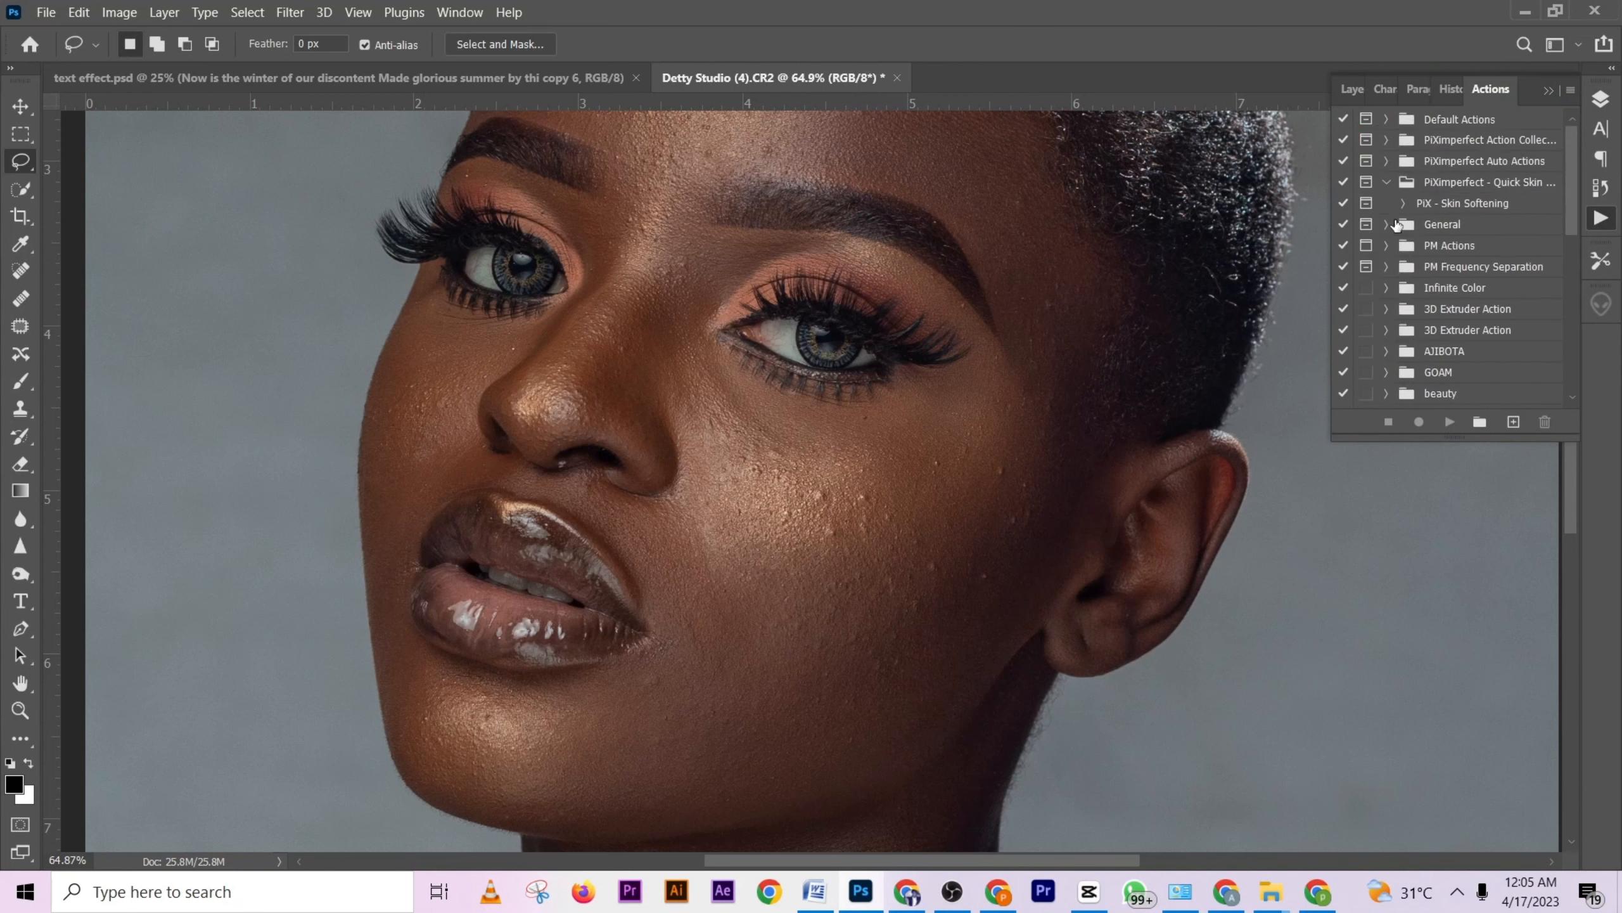
scroll(1398, 230, "down", 5)
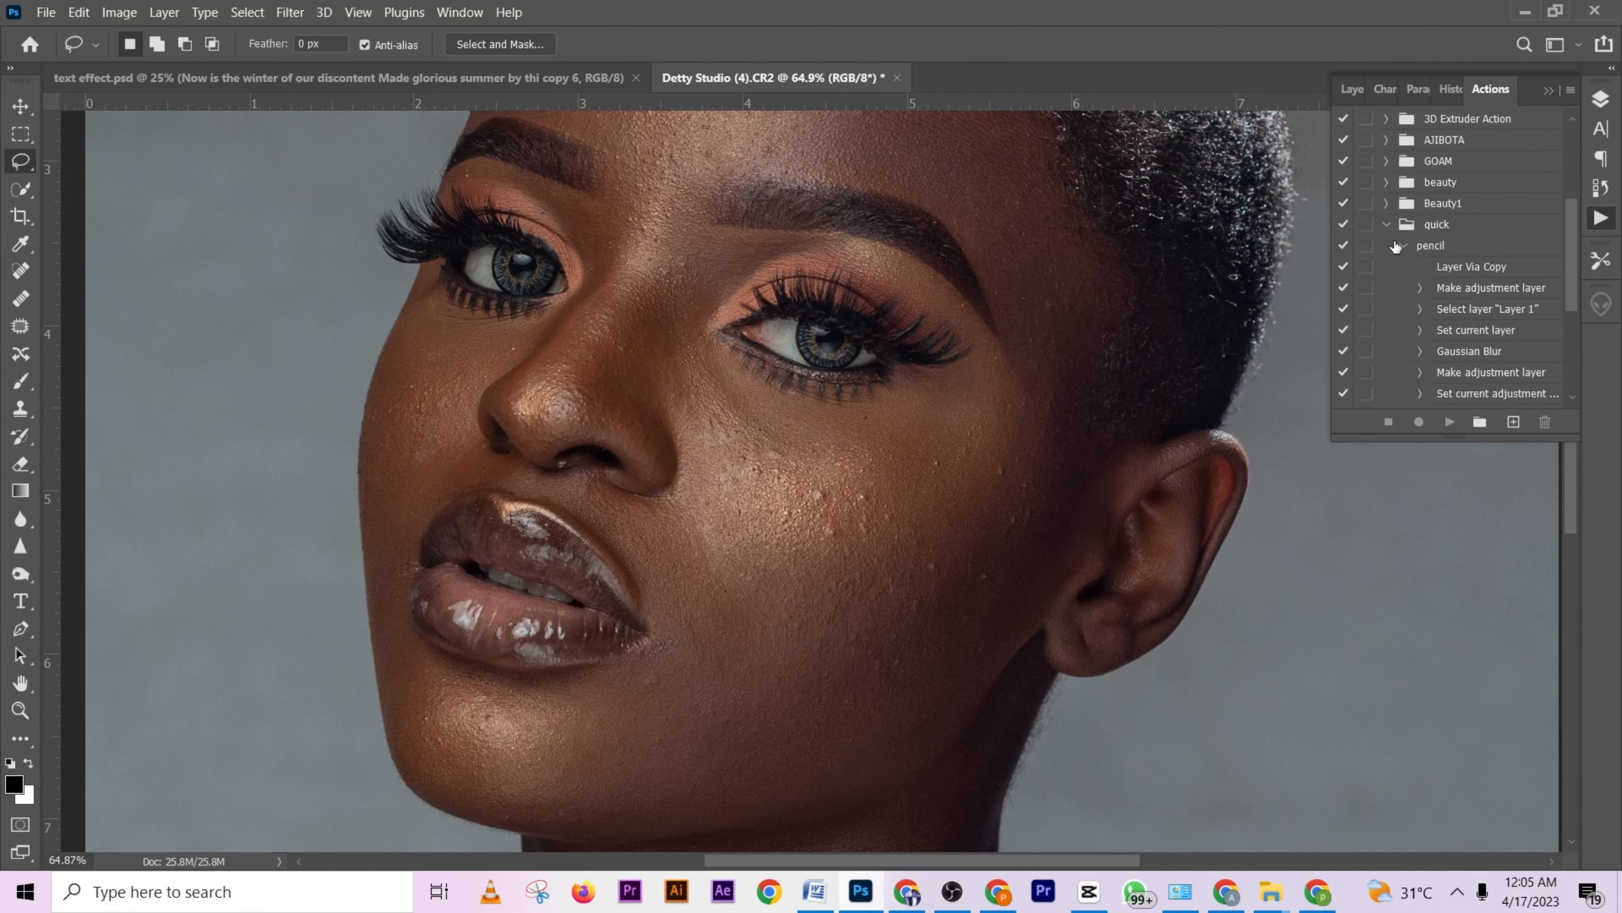
left_click(1387, 225)
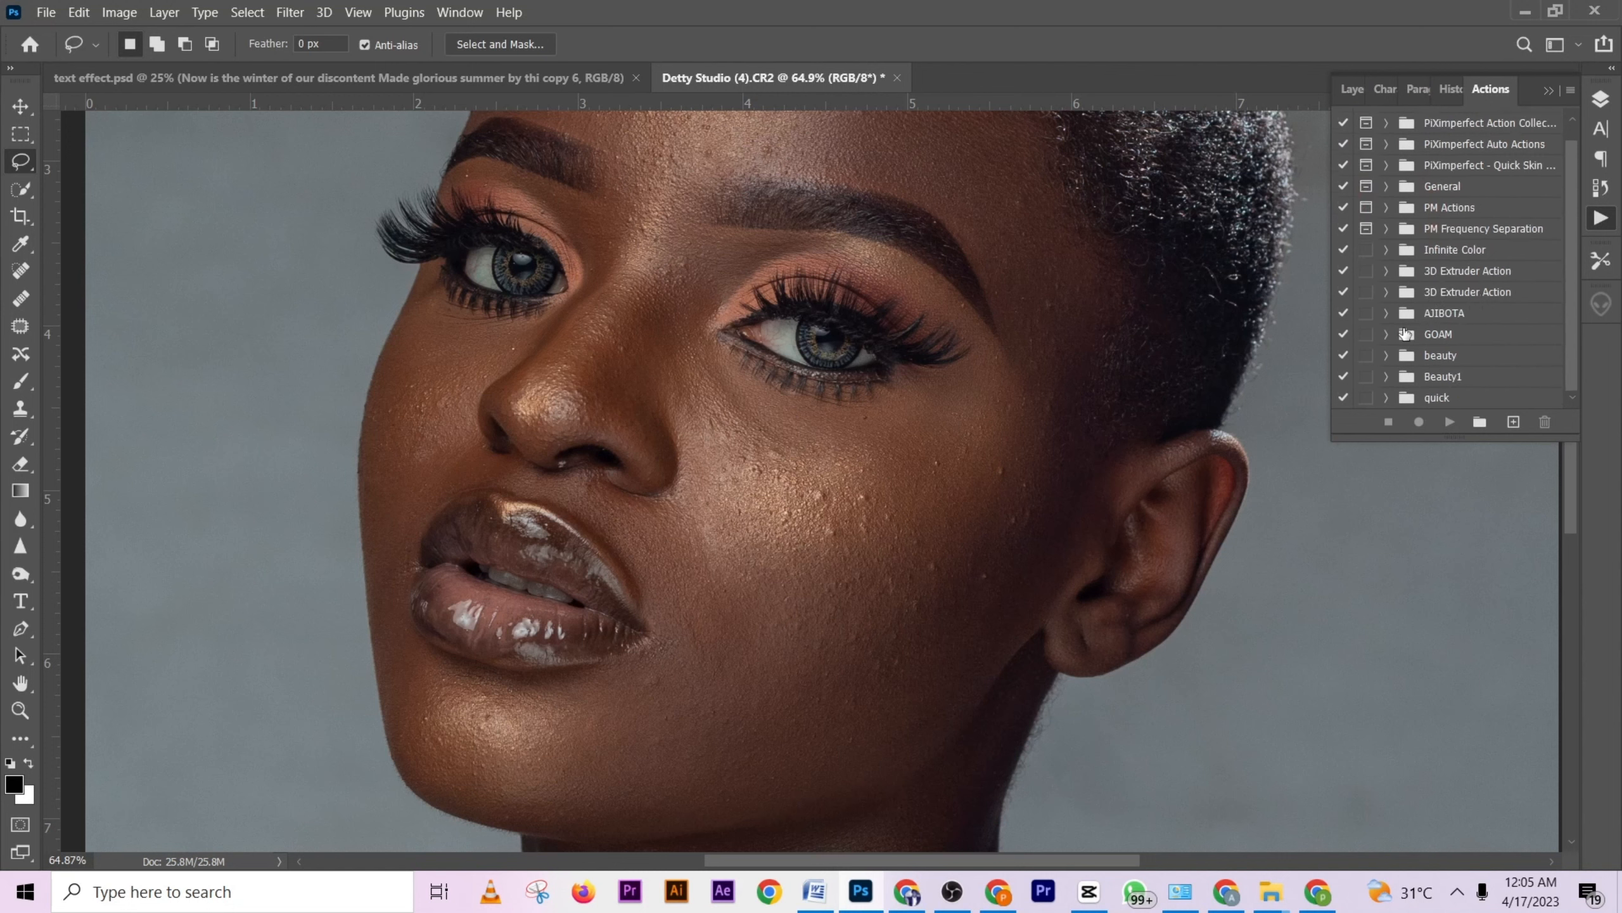
scroll(1448, 389, "up", 1)
scroll(1458, 392, "down", 1)
Create a new action set named test.
left_click(1479, 422)
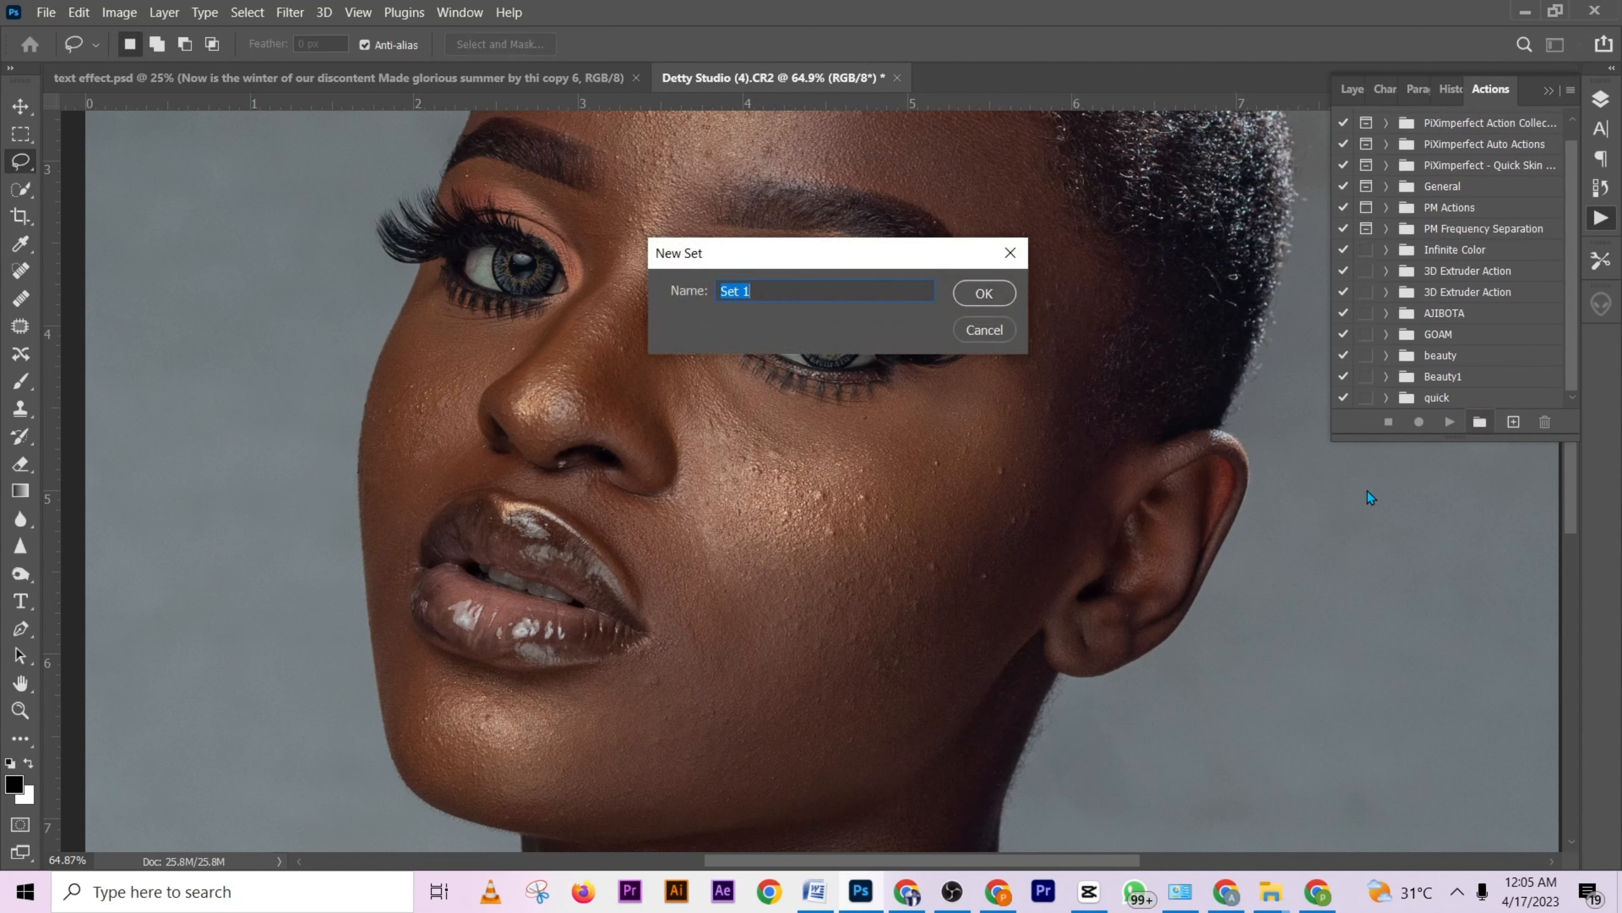
type("t")
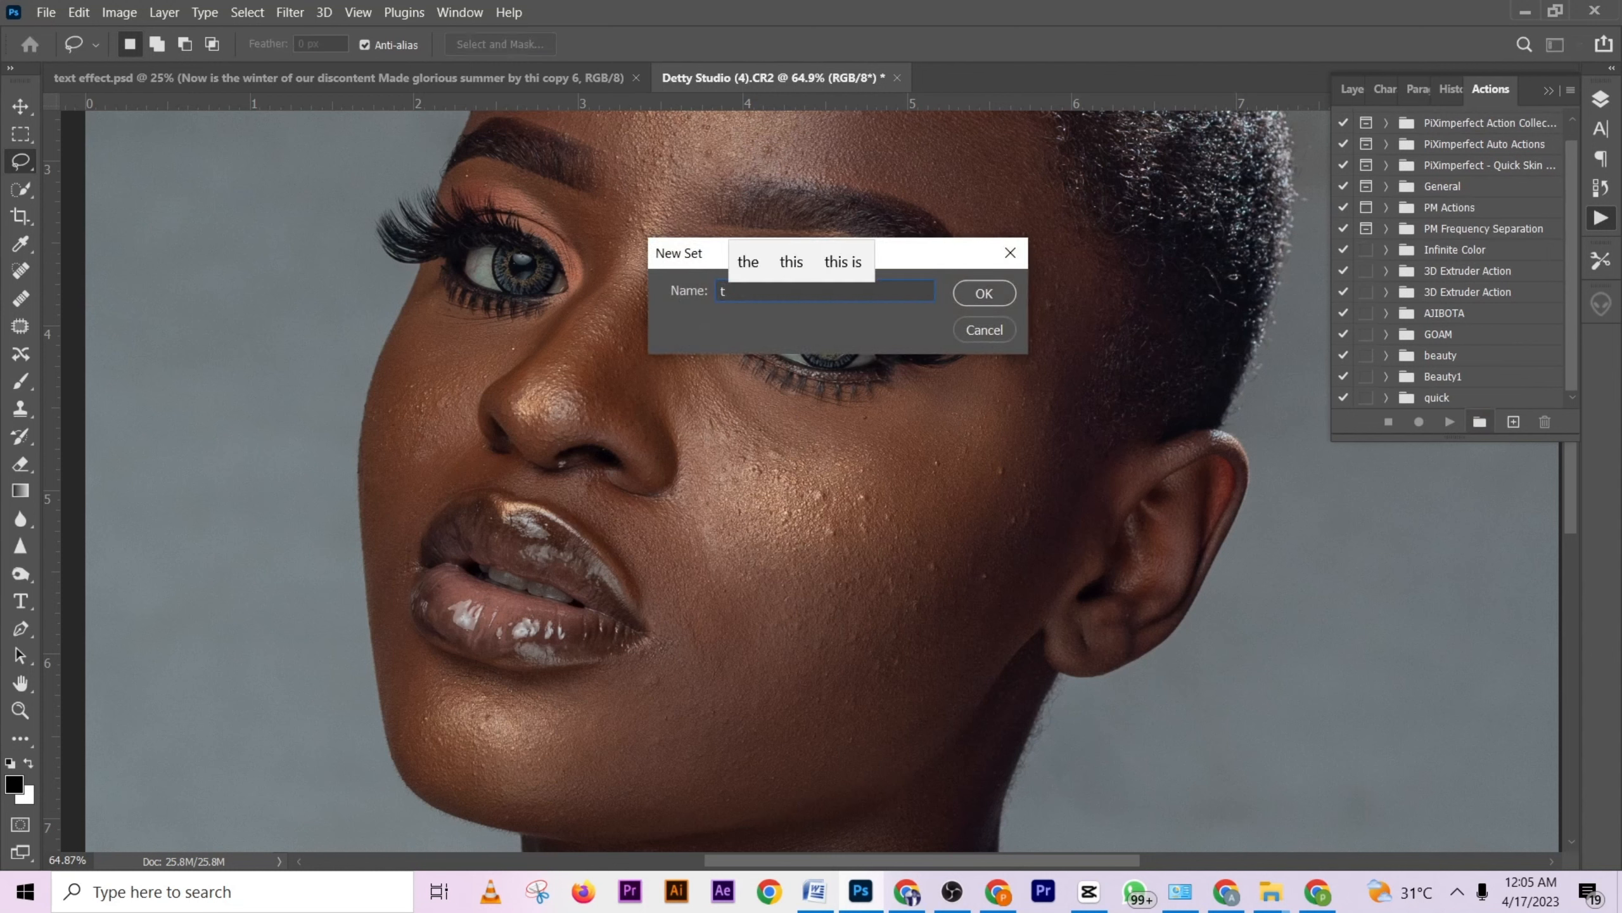
type("est")
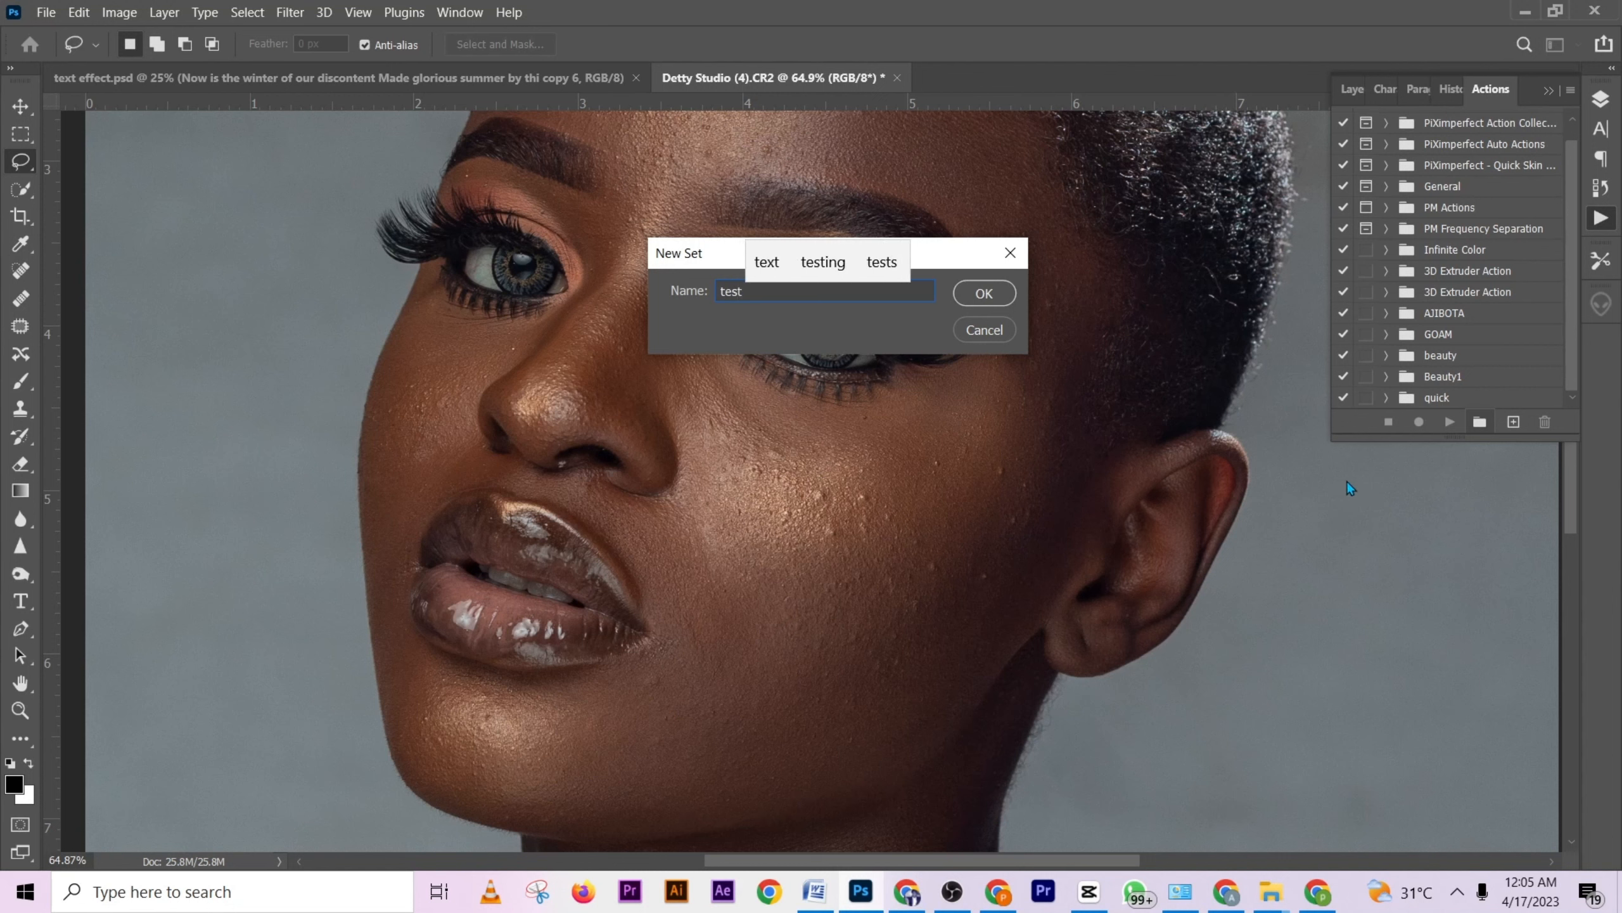
left_click(997, 292)
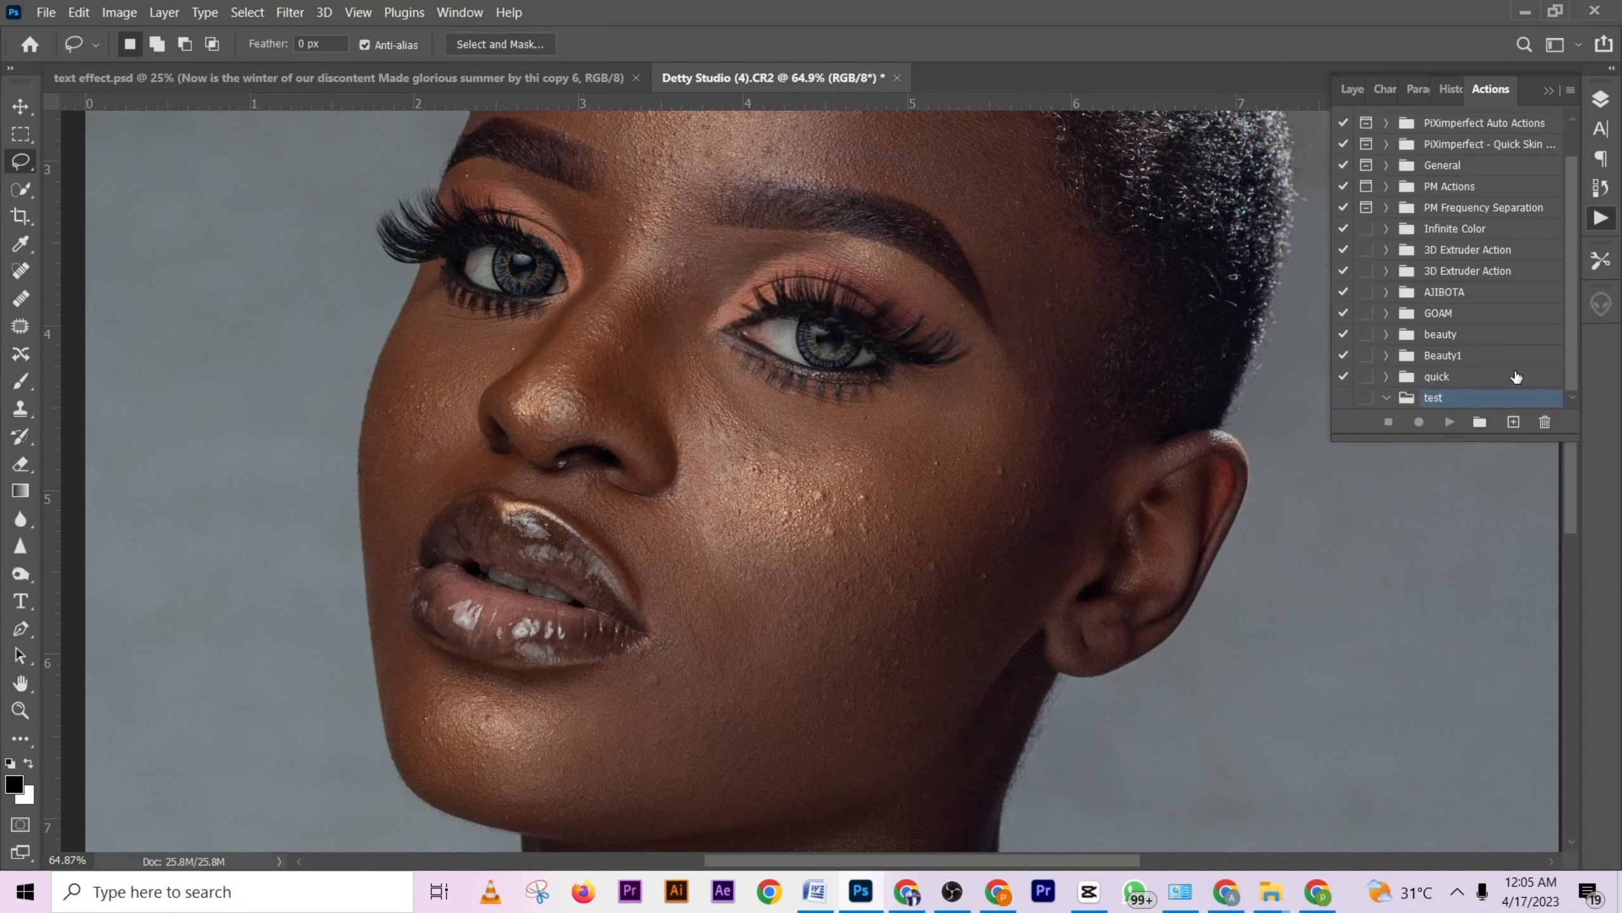
Add a new action named bm to the test set and start recording it.
left_click(1514, 423)
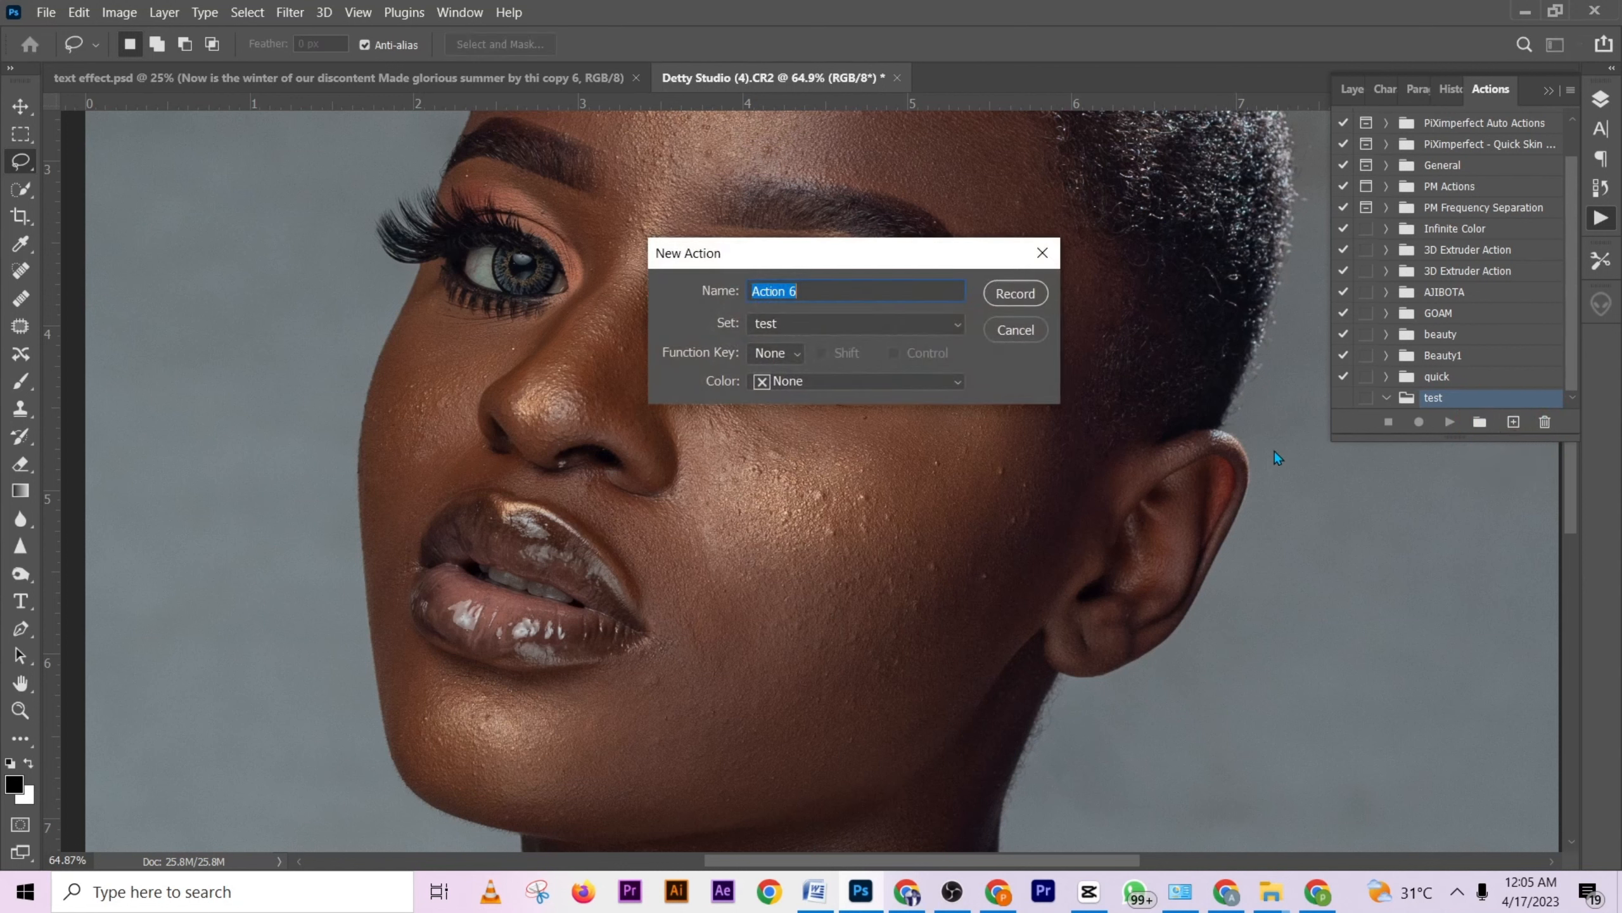
type("bm")
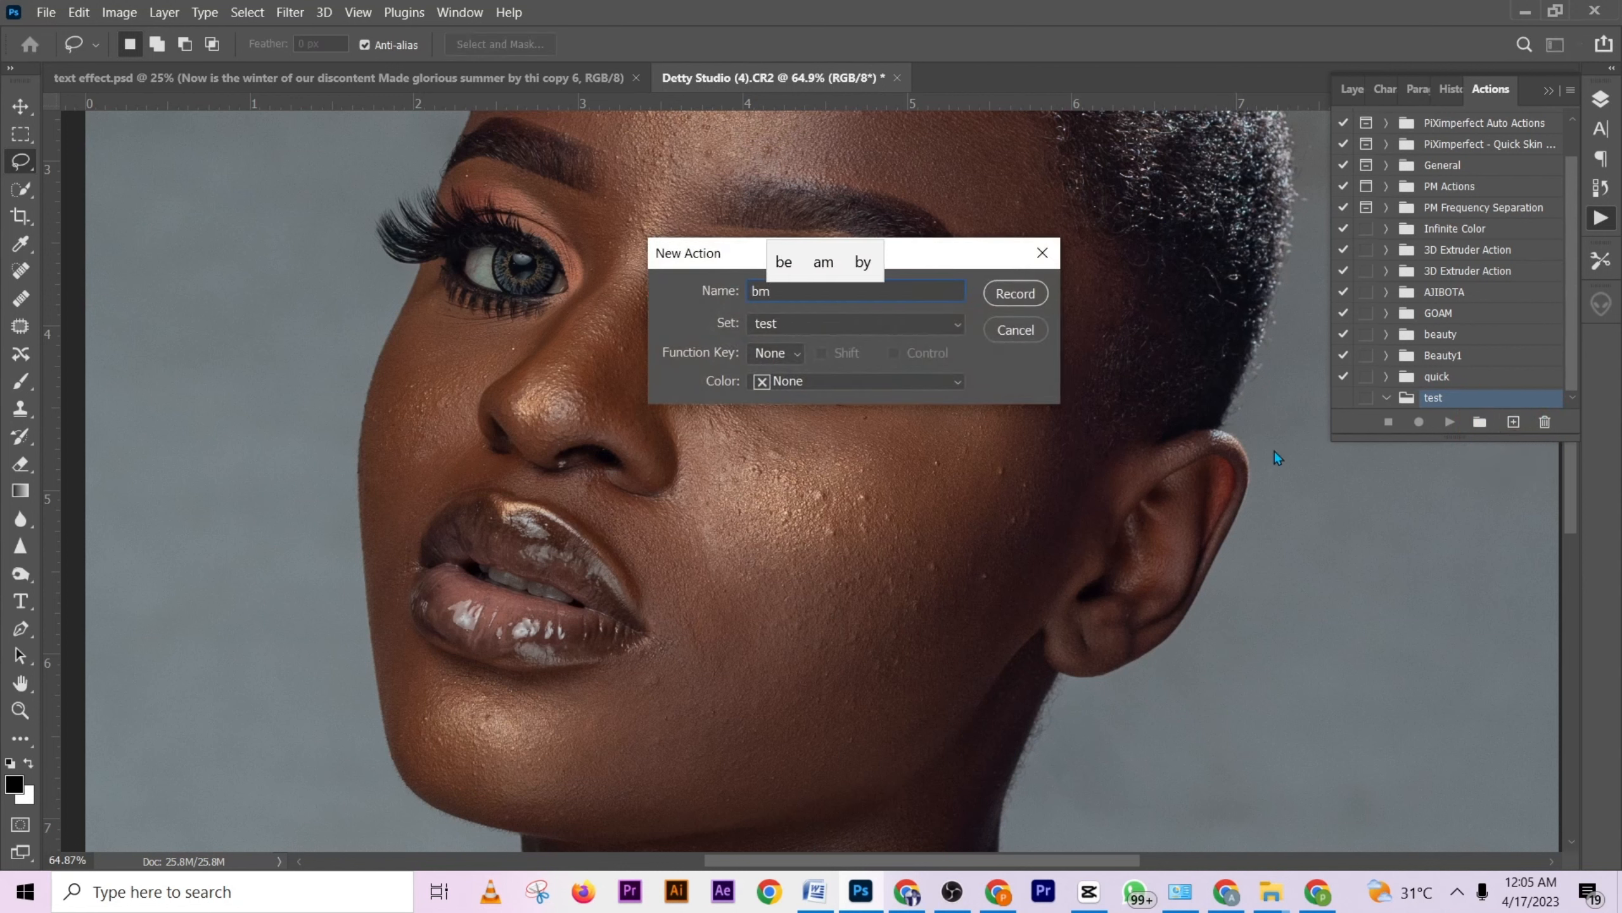
left_click(1042, 294)
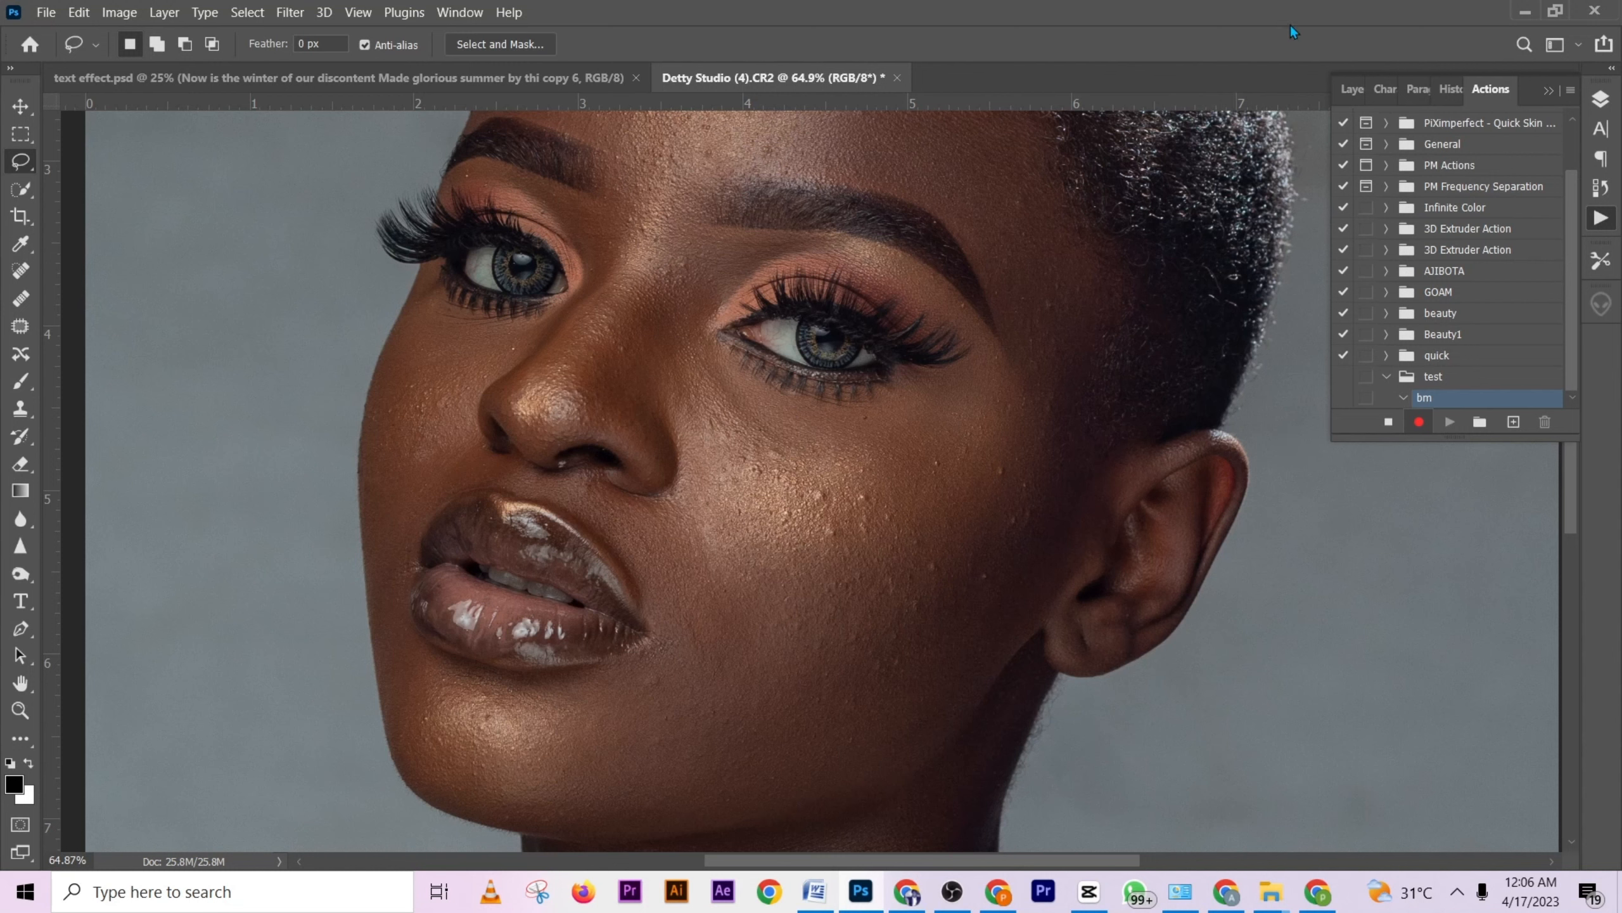
Duplicate the Background layer and add a Black & White adjustment layer above the copy.
left_click(1352, 89)
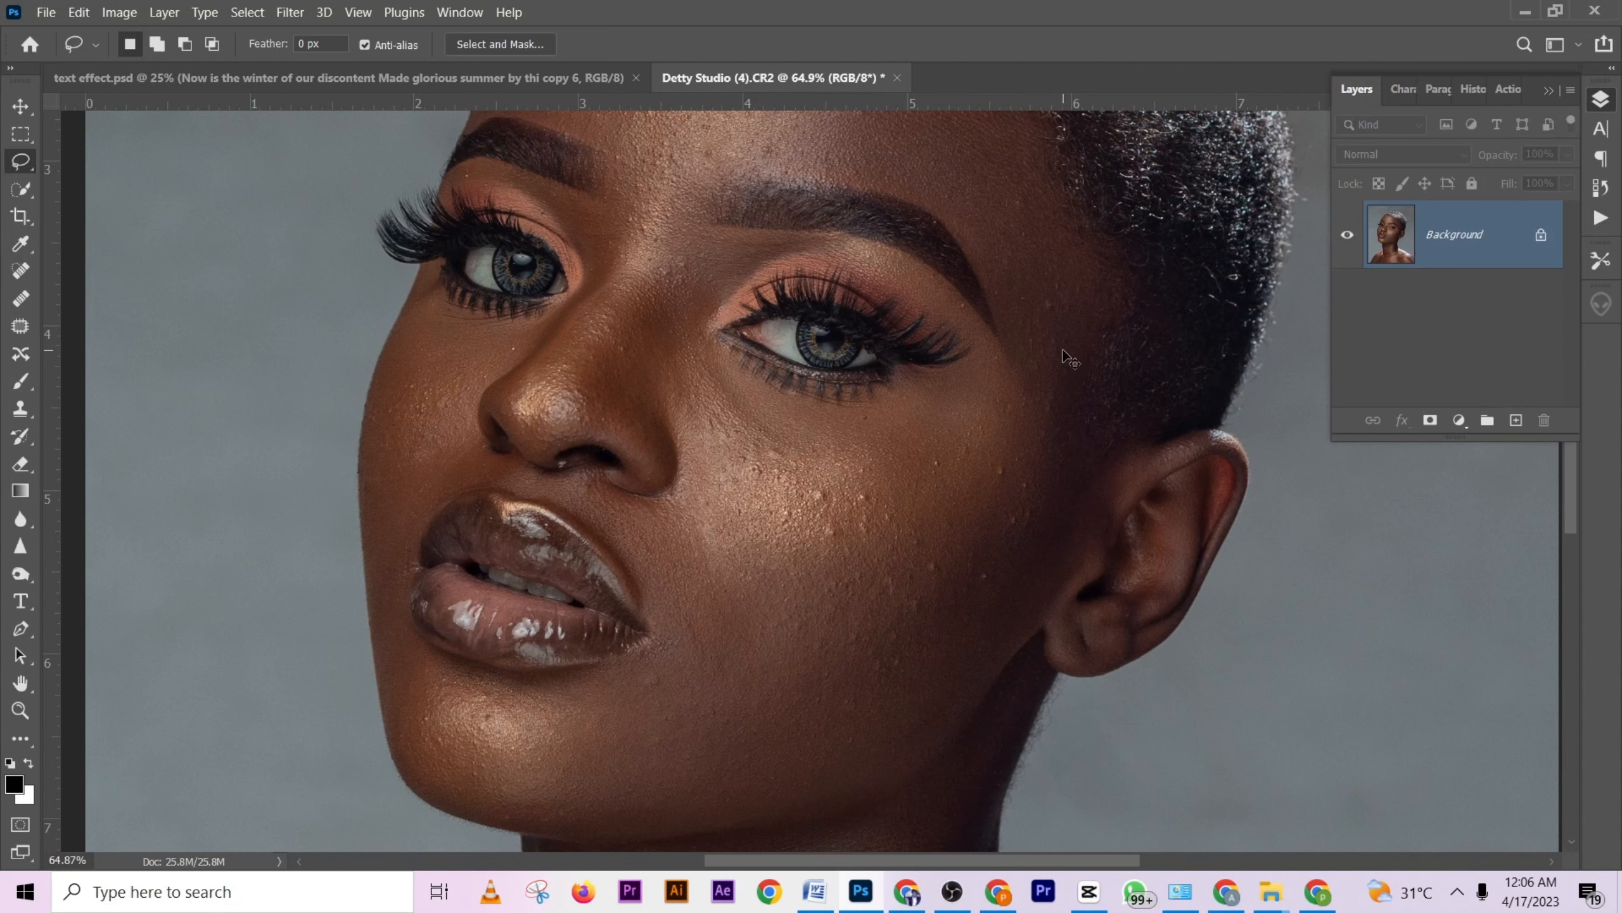
key("ctrl+j")
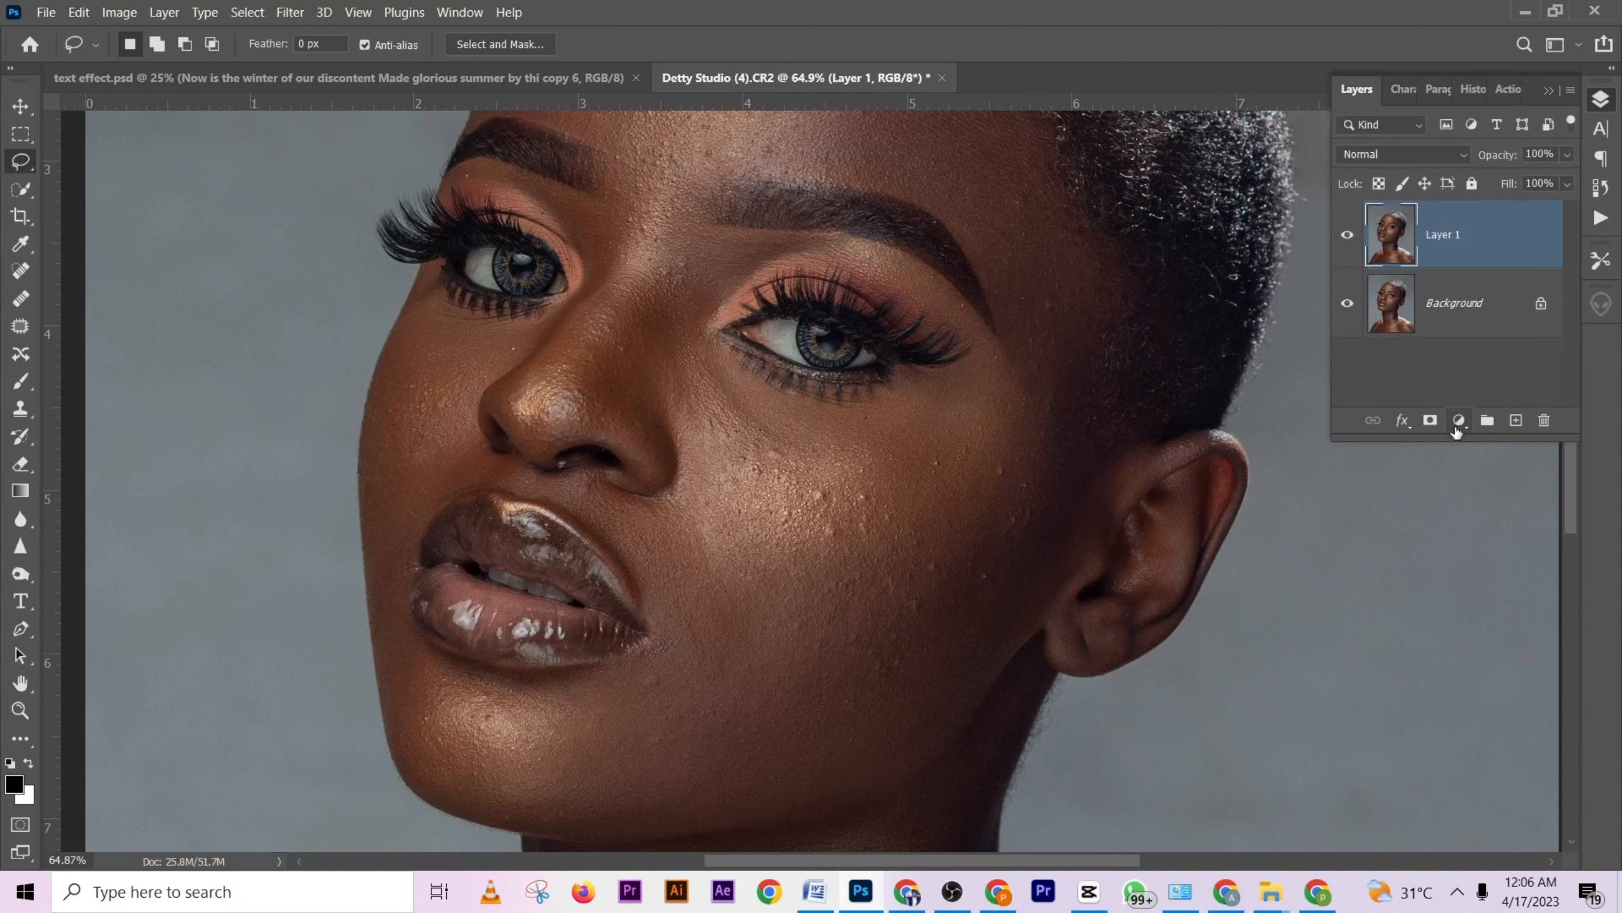
left_click(1461, 422)
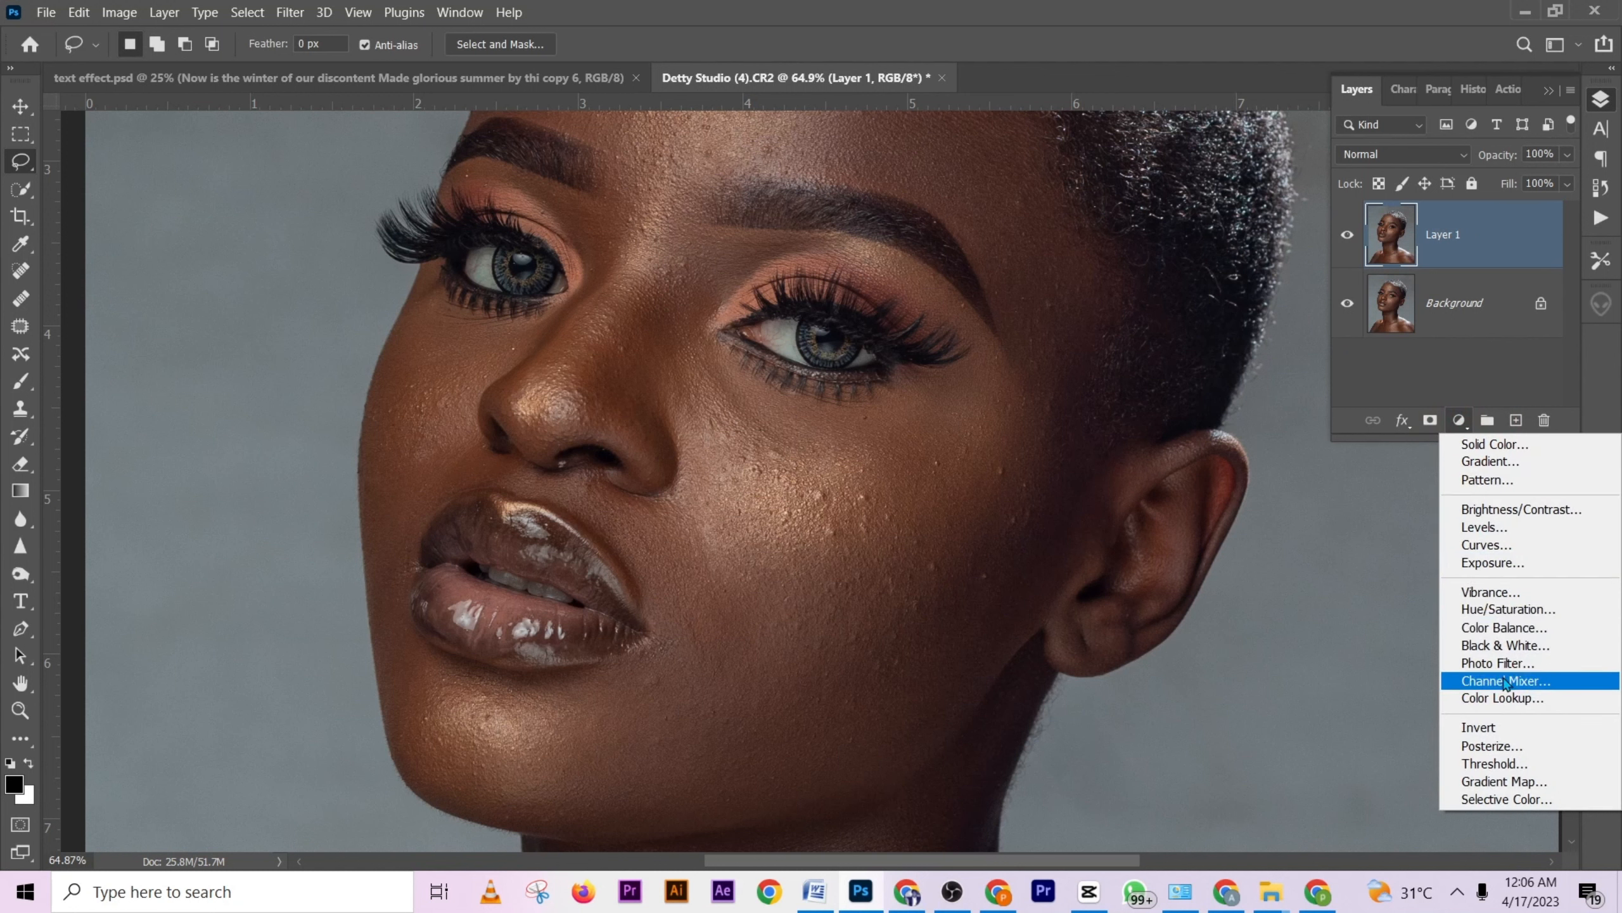
left_click(1500, 646)
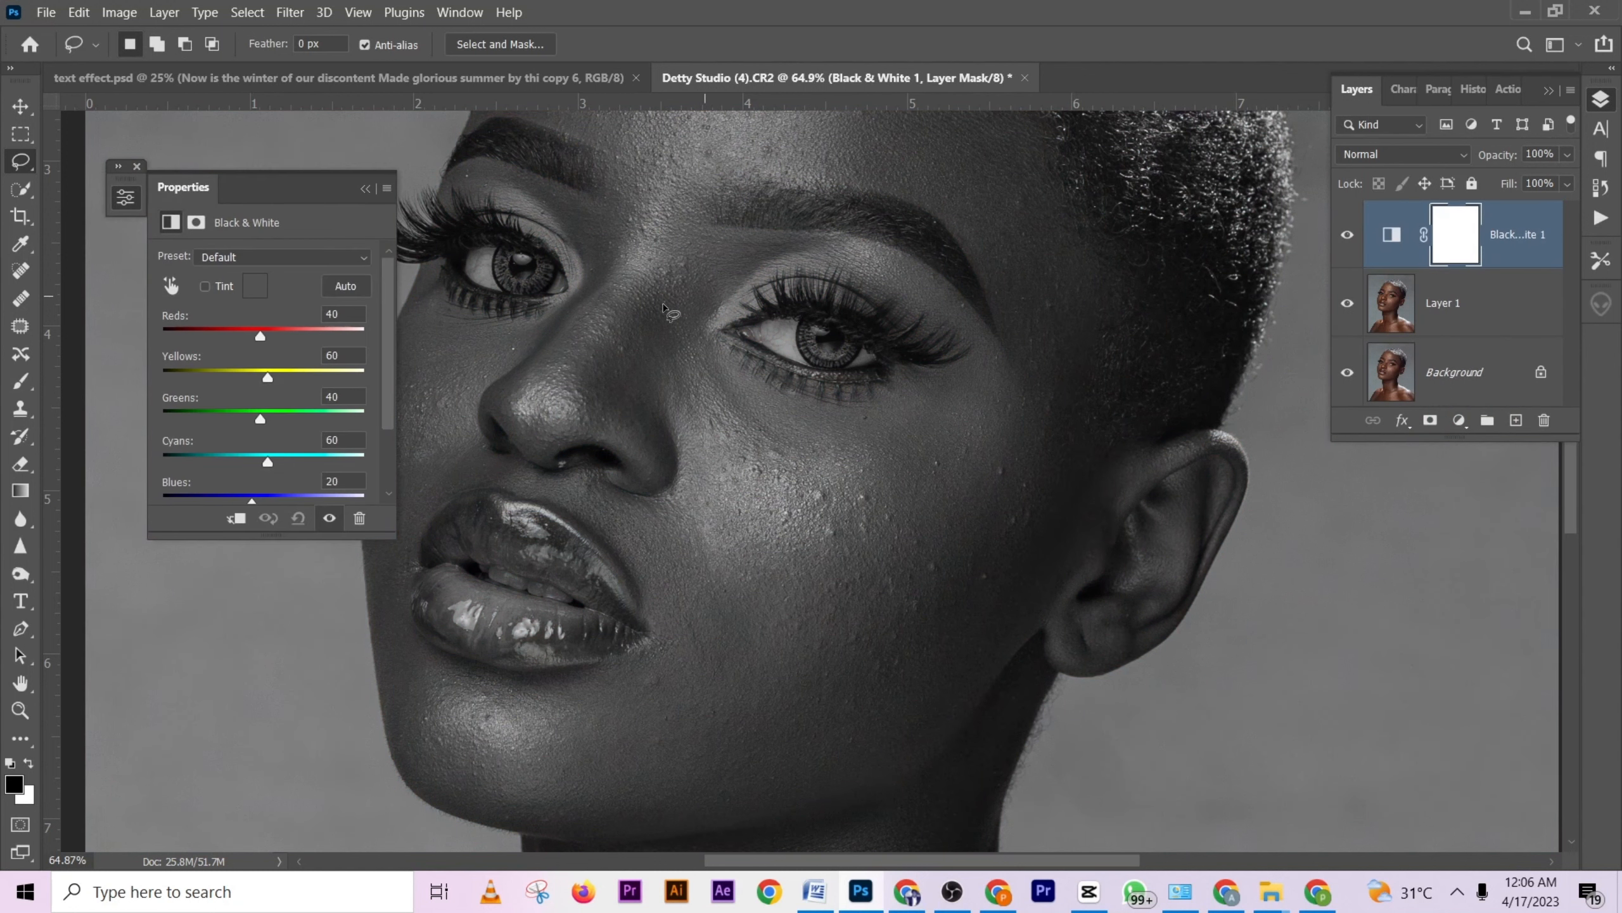
Darken the skin in the Black & White adjustment with Reds at -35, Yellows at 33 and Cyans at 46, and collapse its properties.
left_click_drag(243, 336, 232, 336)
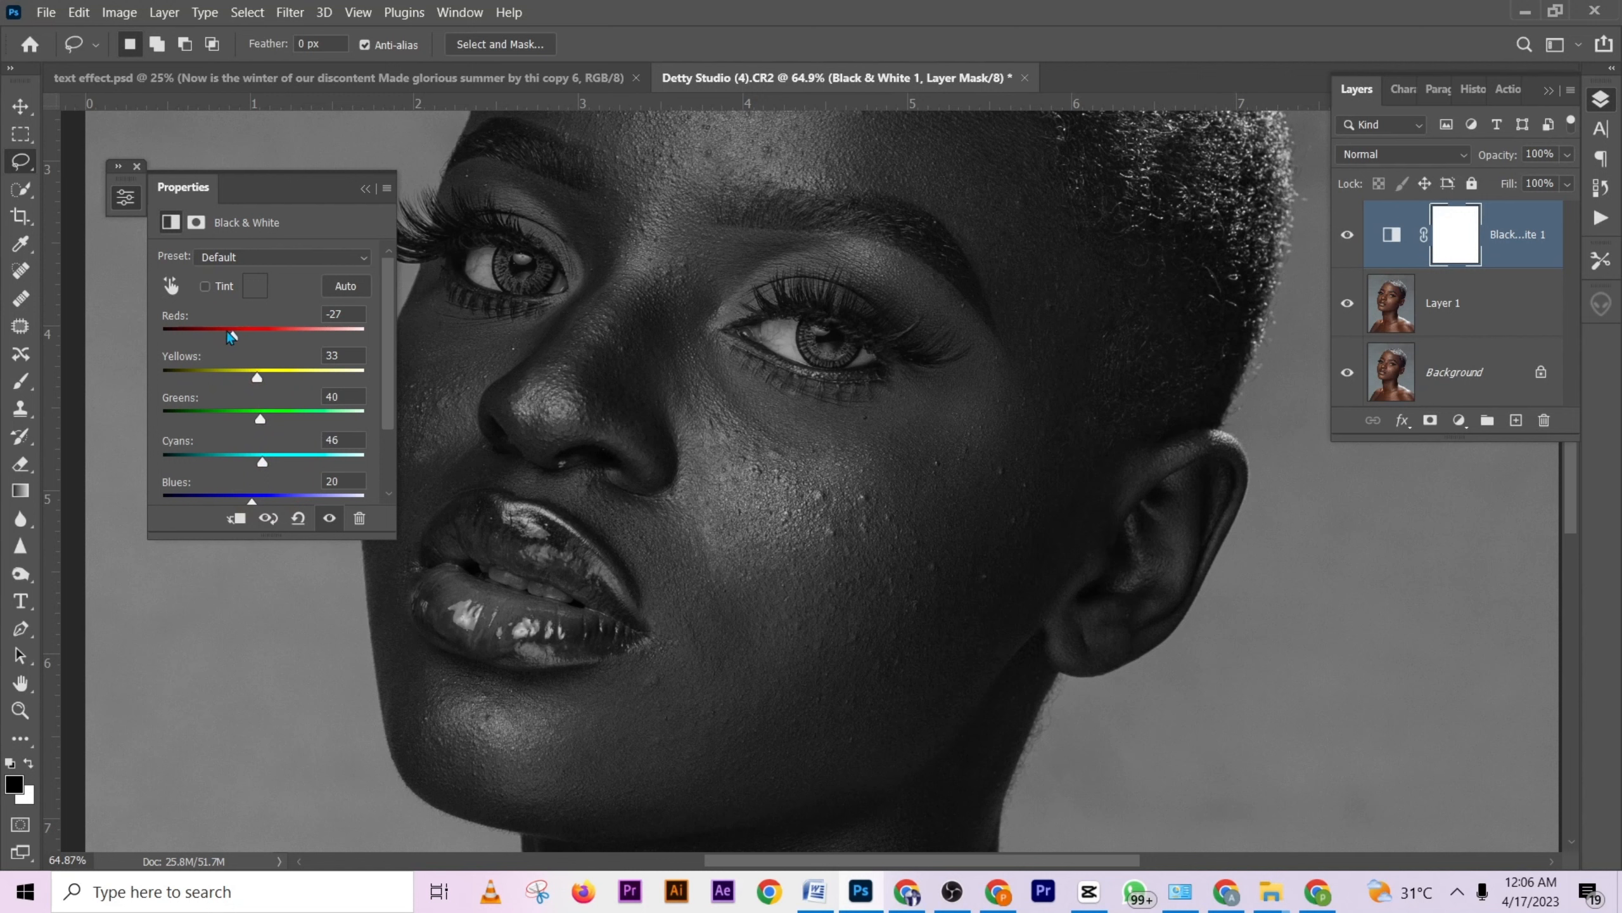
left_click_drag(239, 343, 231, 341)
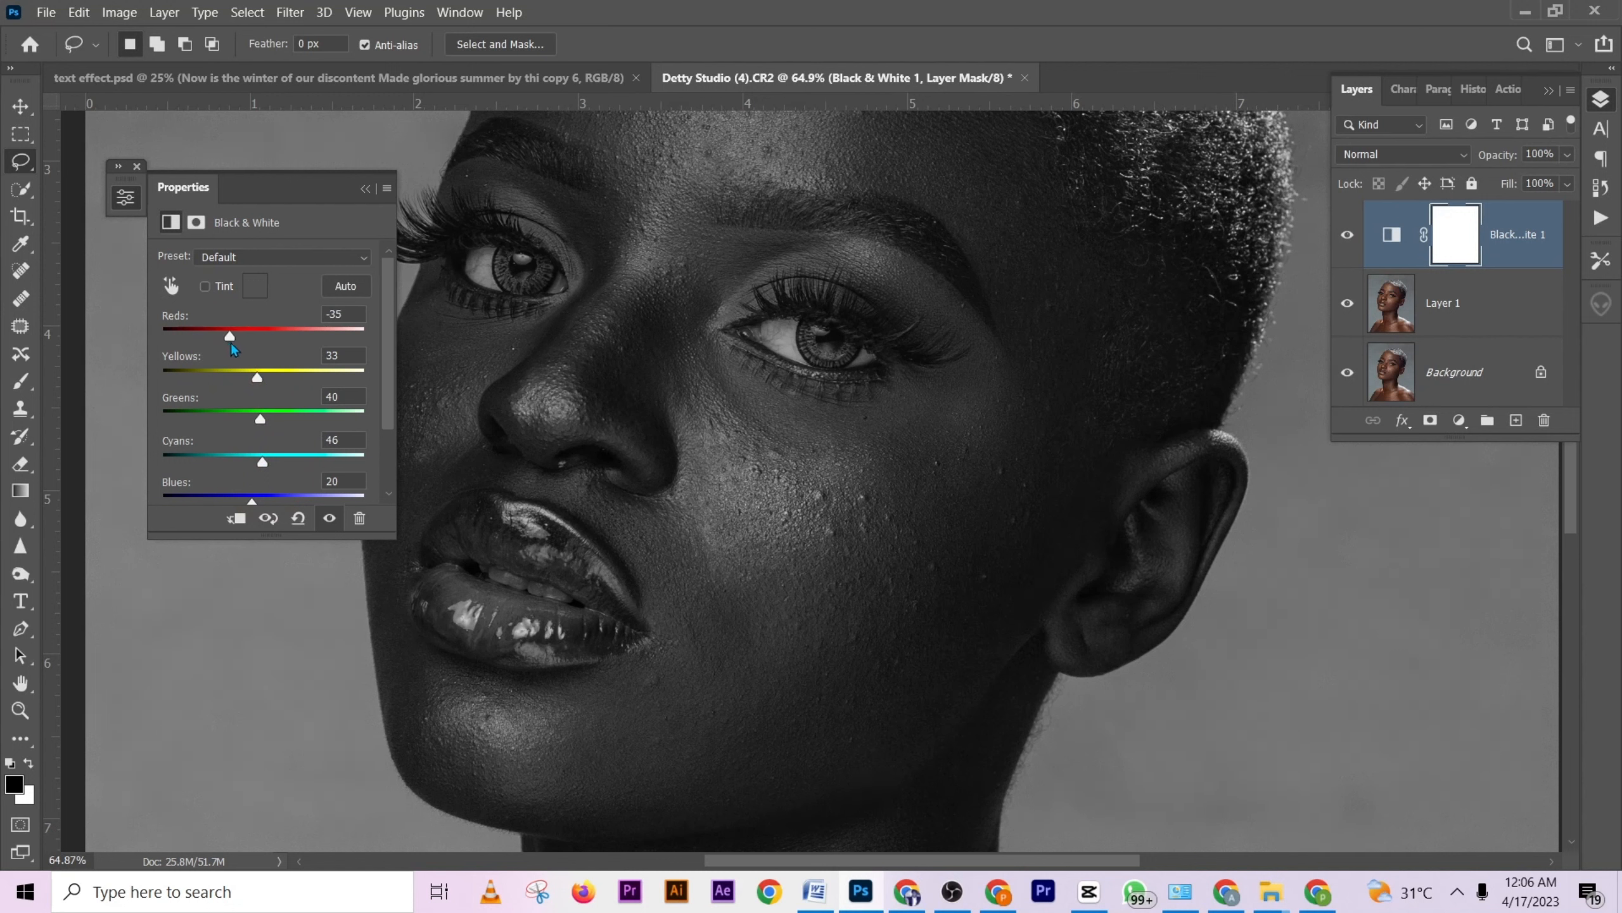
left_click(364, 188)
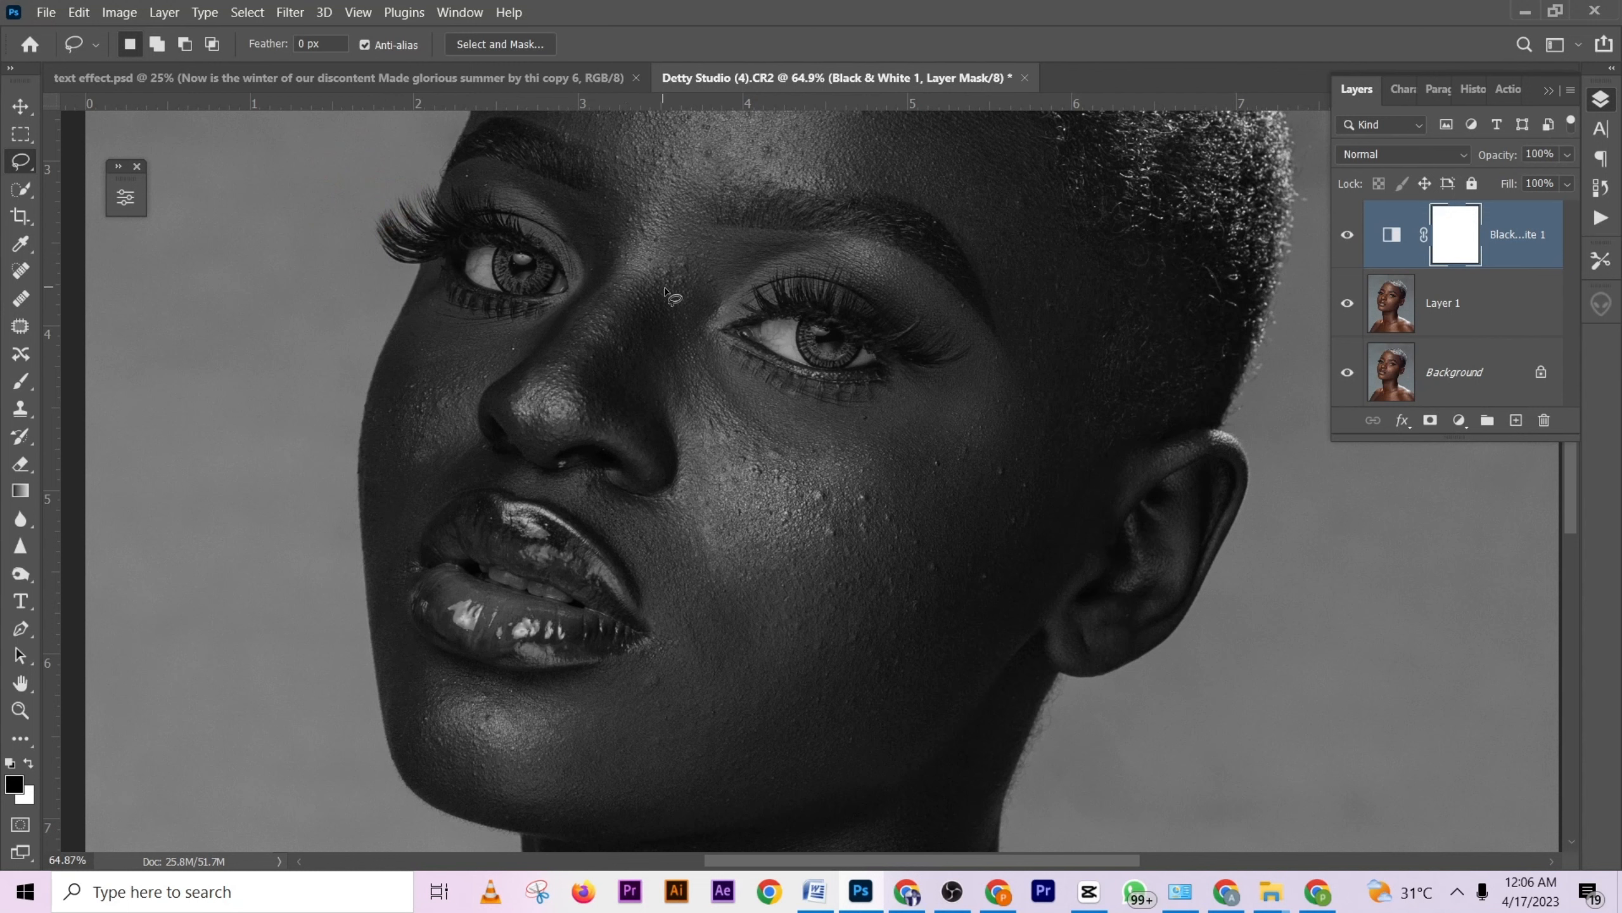
Group the Black & White adjustment layer together with Layer 1.
left_click(1449, 336, "shift")
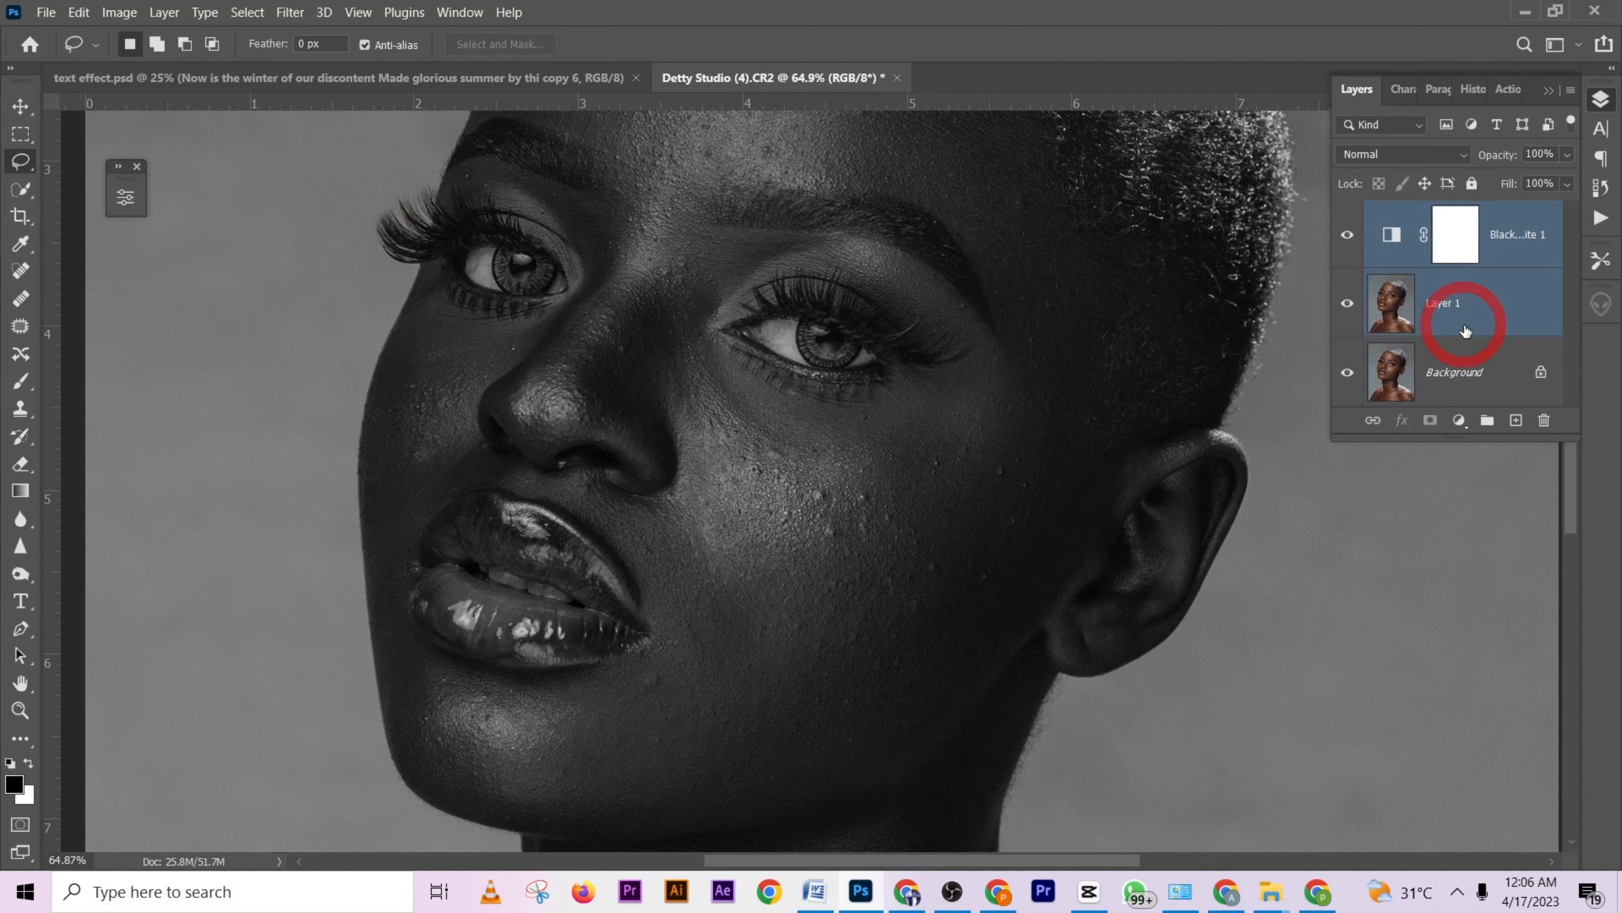
key("ctrl+g")
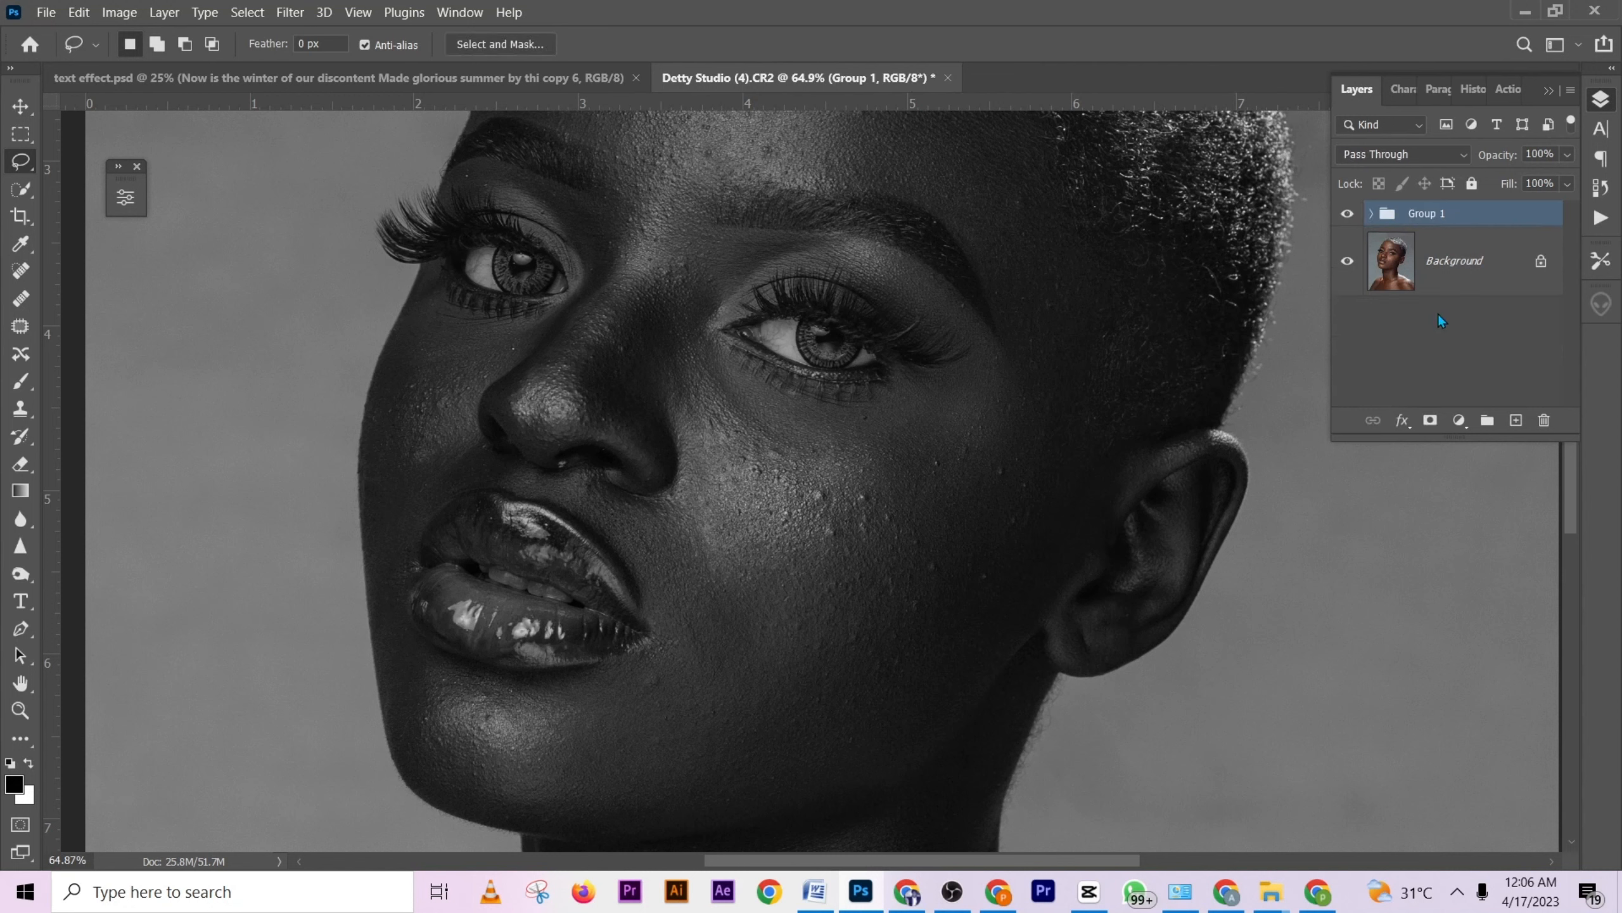
Preview the image with Group 1 hidden and shown, and stop recording the bm action.
left_click(1349, 216)
left_click(1349, 215)
left_click(1509, 90)
left_click(1388, 424)
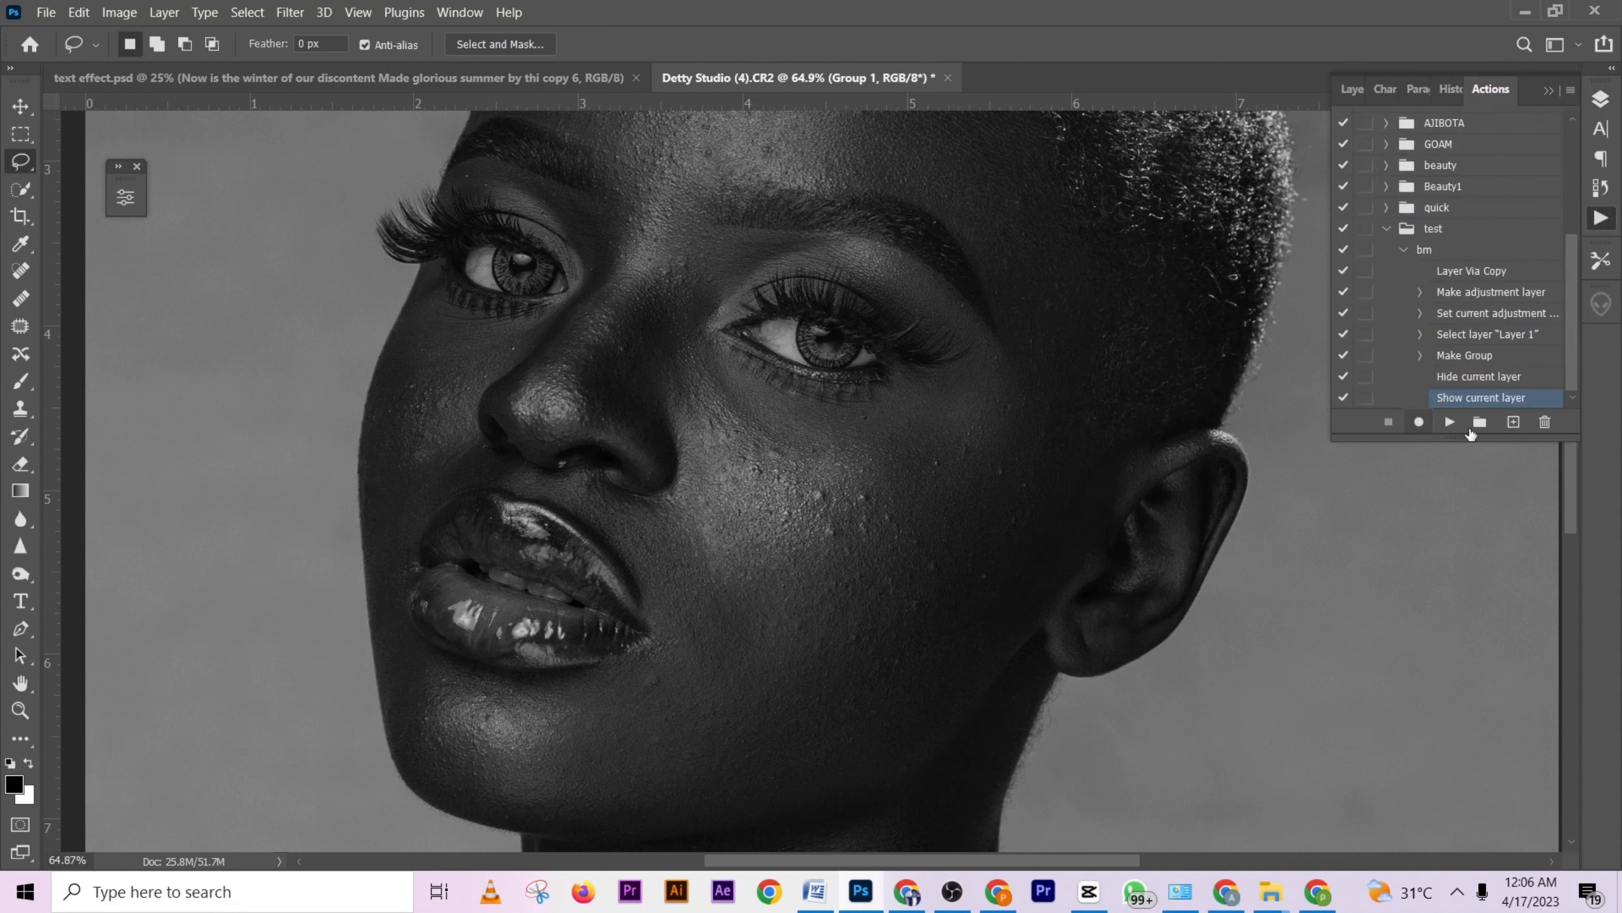
Delete the Show current layer, Hide current layer and Make Group entries from the bm action.
left_click(1545, 423)
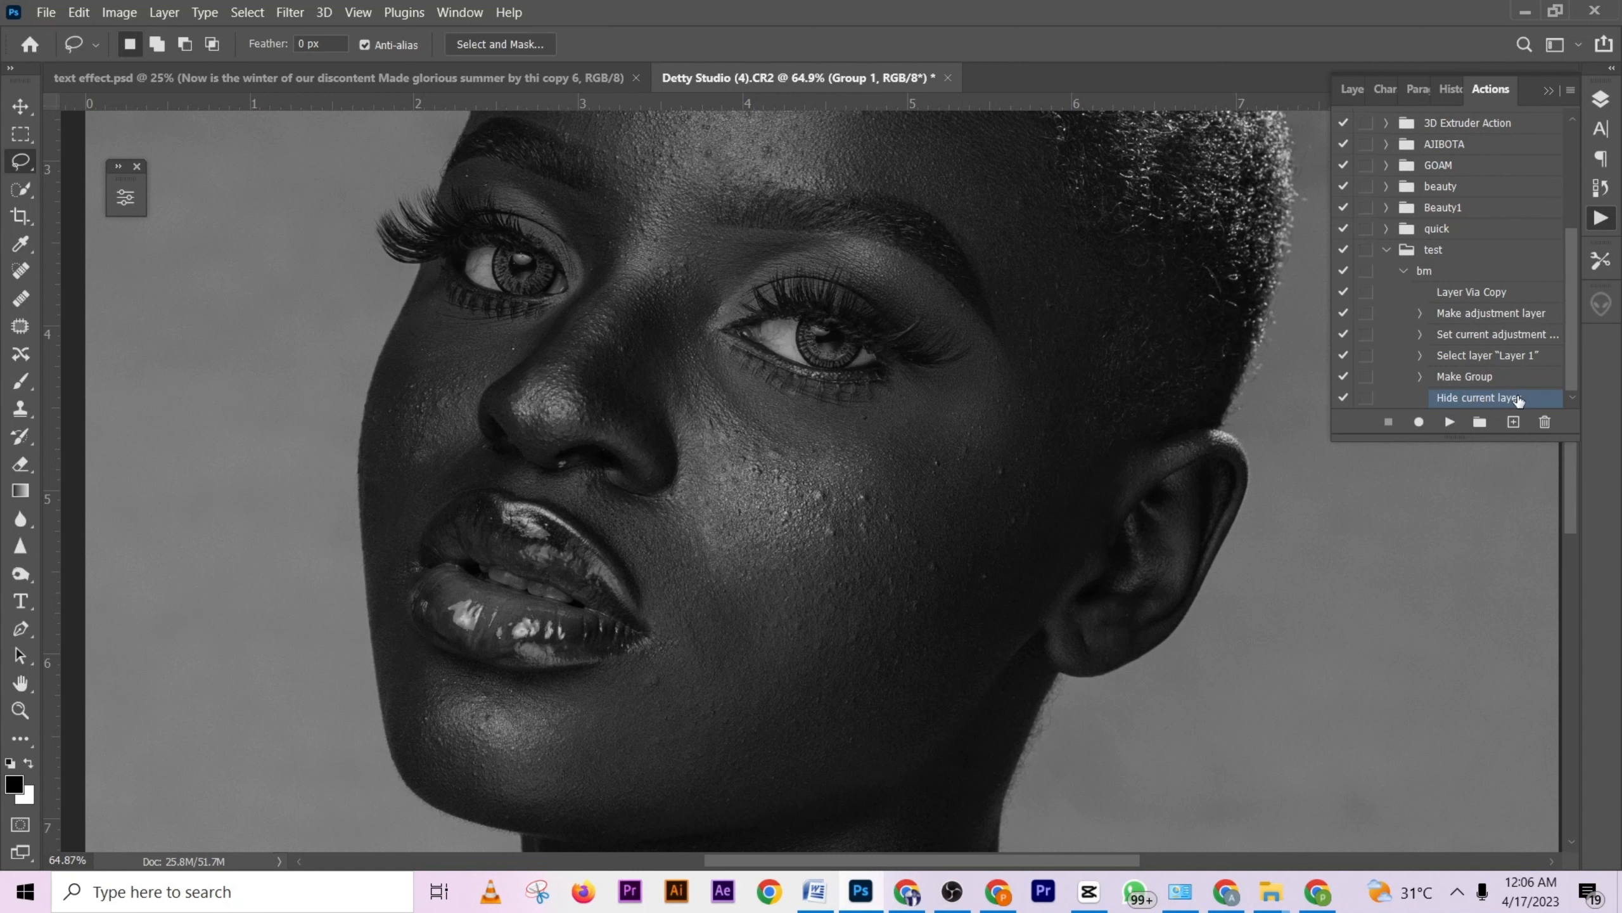
left_click_drag(1511, 399, 1545, 422)
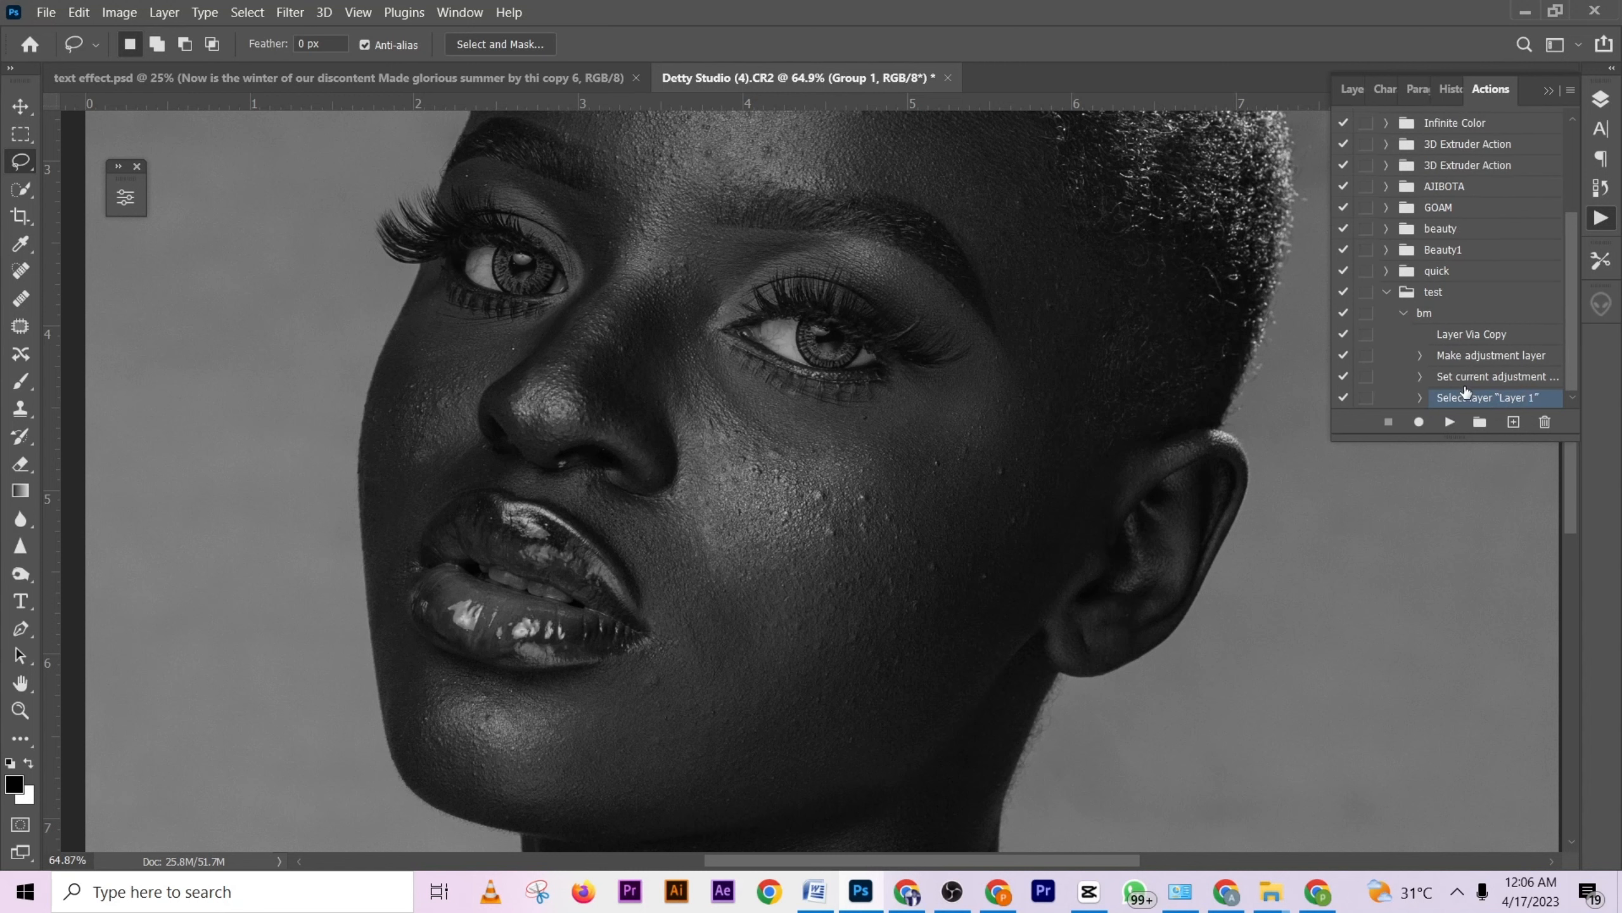
Patch the raised blemishes on the bright cheek below the eye, working on Layer 1 inside Group 1 with the Patch tool.
left_click(1354, 89)
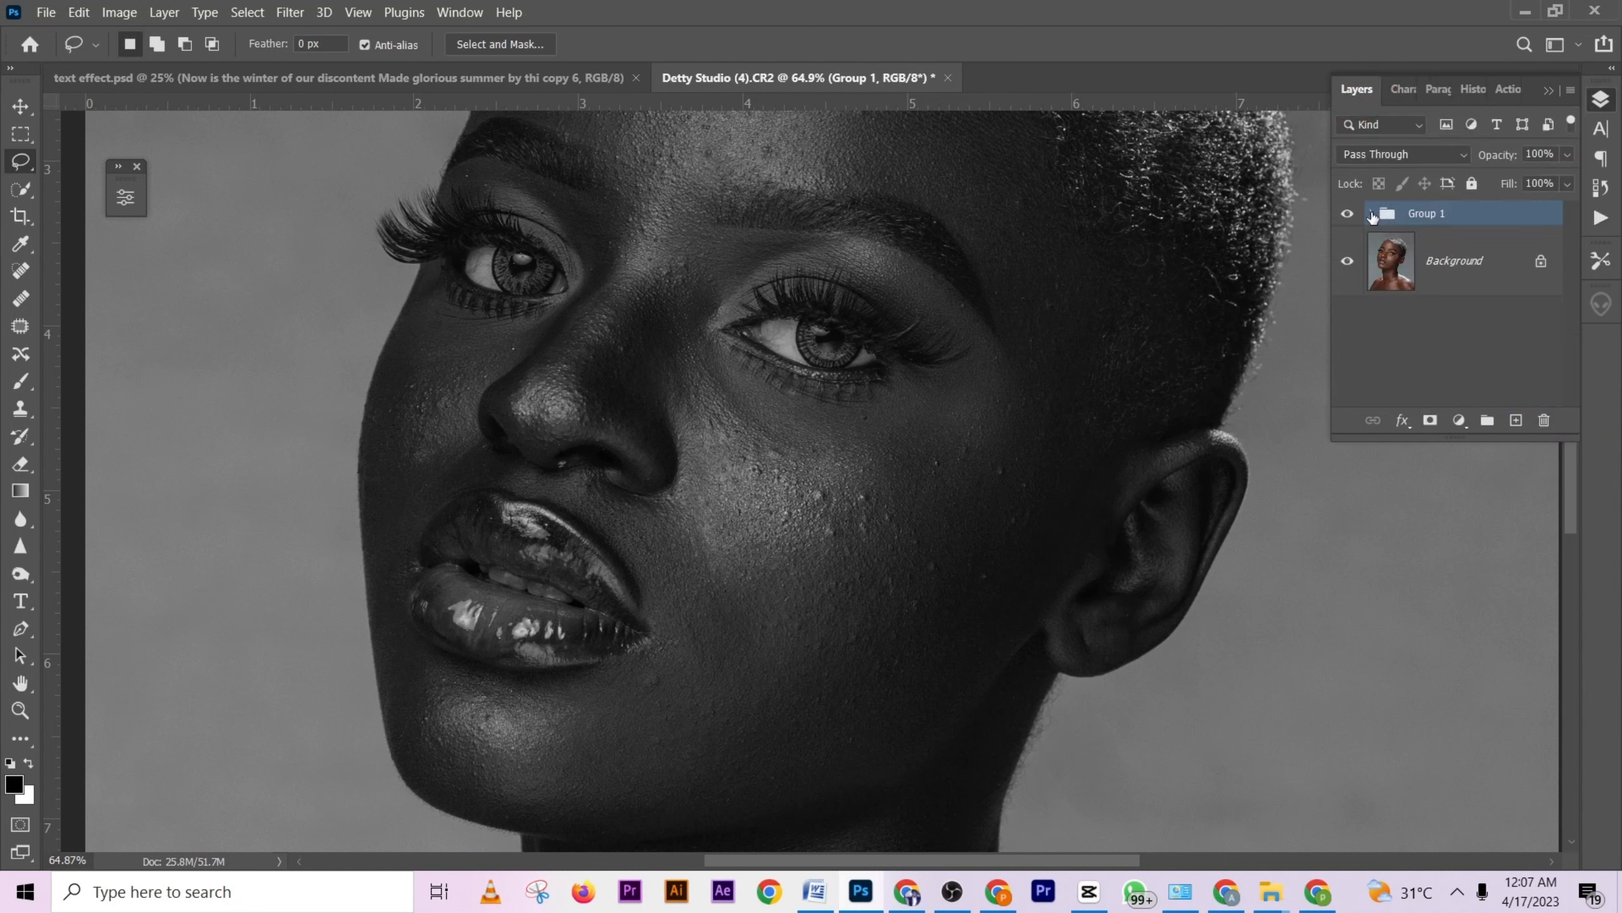
left_click(1372, 214)
left_click(1502, 339)
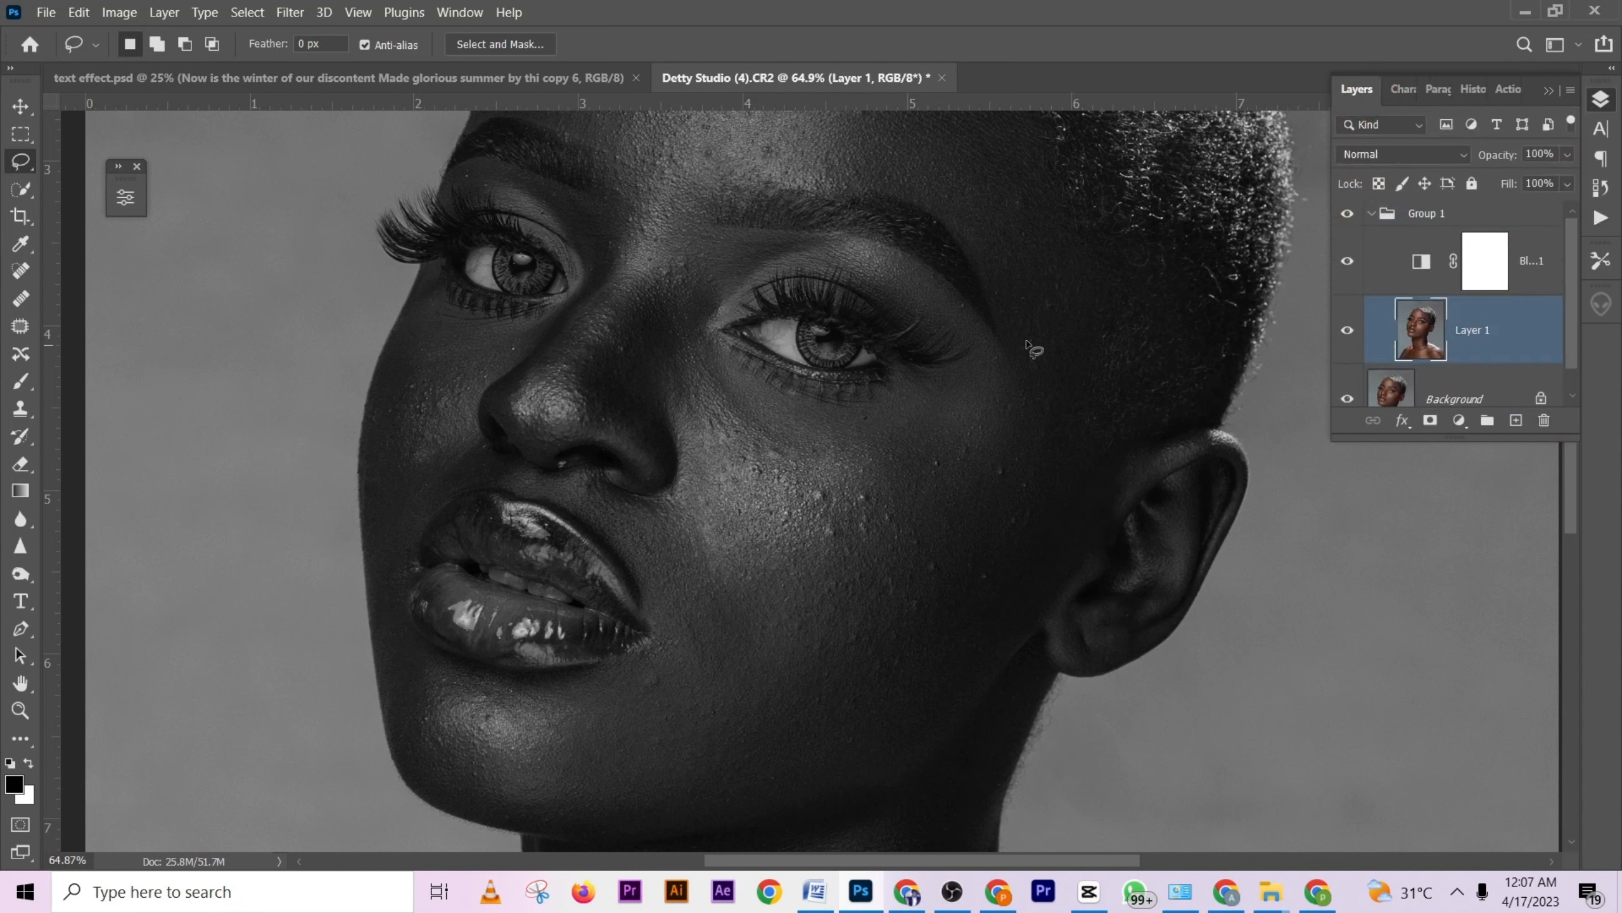
left_click(21, 274)
left_click(19, 326)
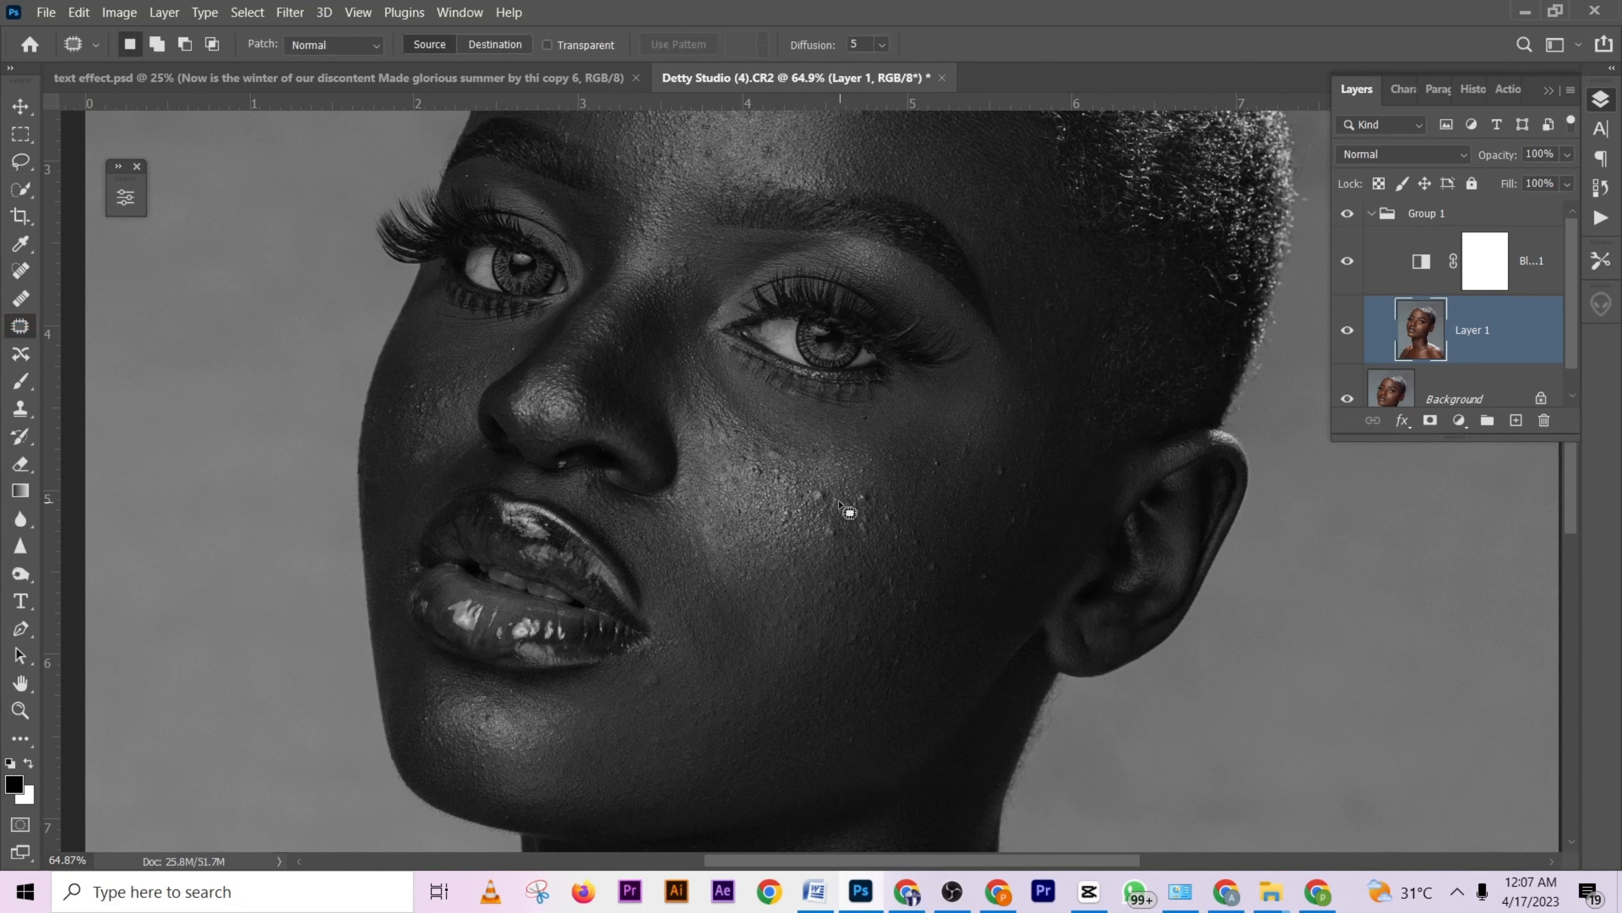
mouse_move(832, 490)
left_mouse_down()
mouse_move(808, 503)
mouse_move(851, 483)
mouse_move(866, 502)
mouse_move(856, 487)
left_mouse_up()
left_click(830, 464)
mouse_move(863, 493)
left_mouse_down()
mouse_move(897, 485)
mouse_move(870, 476)
mouse_move(884, 506)
mouse_move(870, 536)
mouse_move(884, 518)
mouse_move(848, 563)
mouse_move(827, 549)
mouse_move(835, 510)
left_mouse_up()
key("ctrl+d")
left_click_drag(828, 531, 811, 564)
key("ctrl+d")
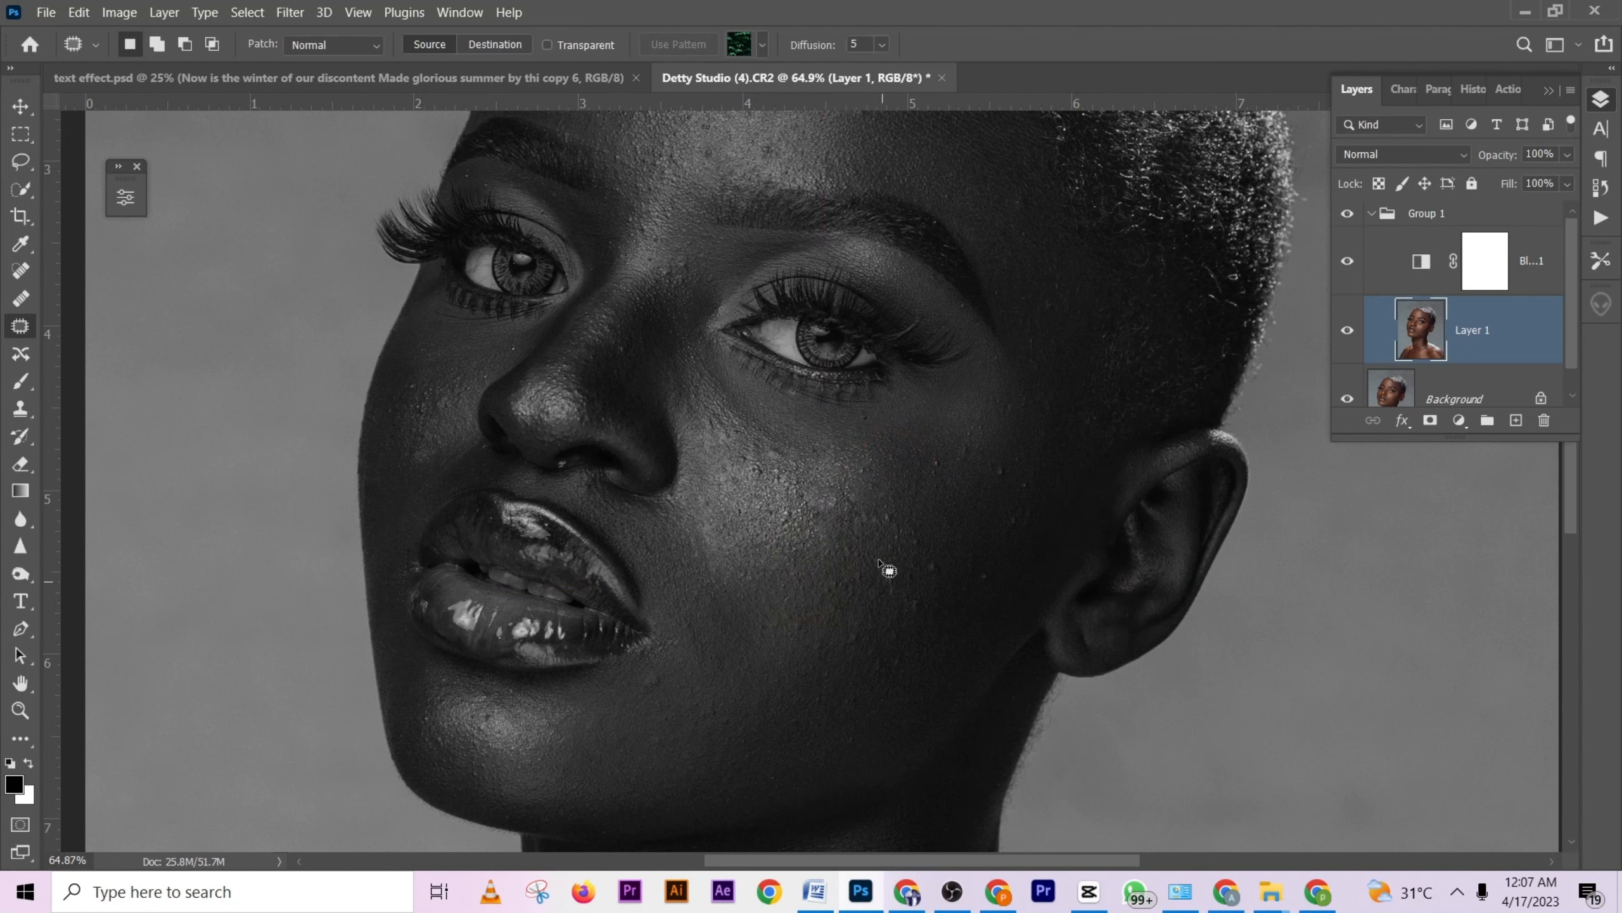
Patch the blemishes on the outer cheek between the eye, the ear and the jaw on Layer 1.
scroll(889, 574, "down", 2)
left_click_drag(949, 489, 939, 469)
mouse_move(897, 415)
left_mouse_down()
mouse_move(909, 435)
mouse_move(877, 430)
mouse_move(893, 410)
left_mouse_up()
left_click_drag(896, 439, 937, 426)
key("ctrl+d")
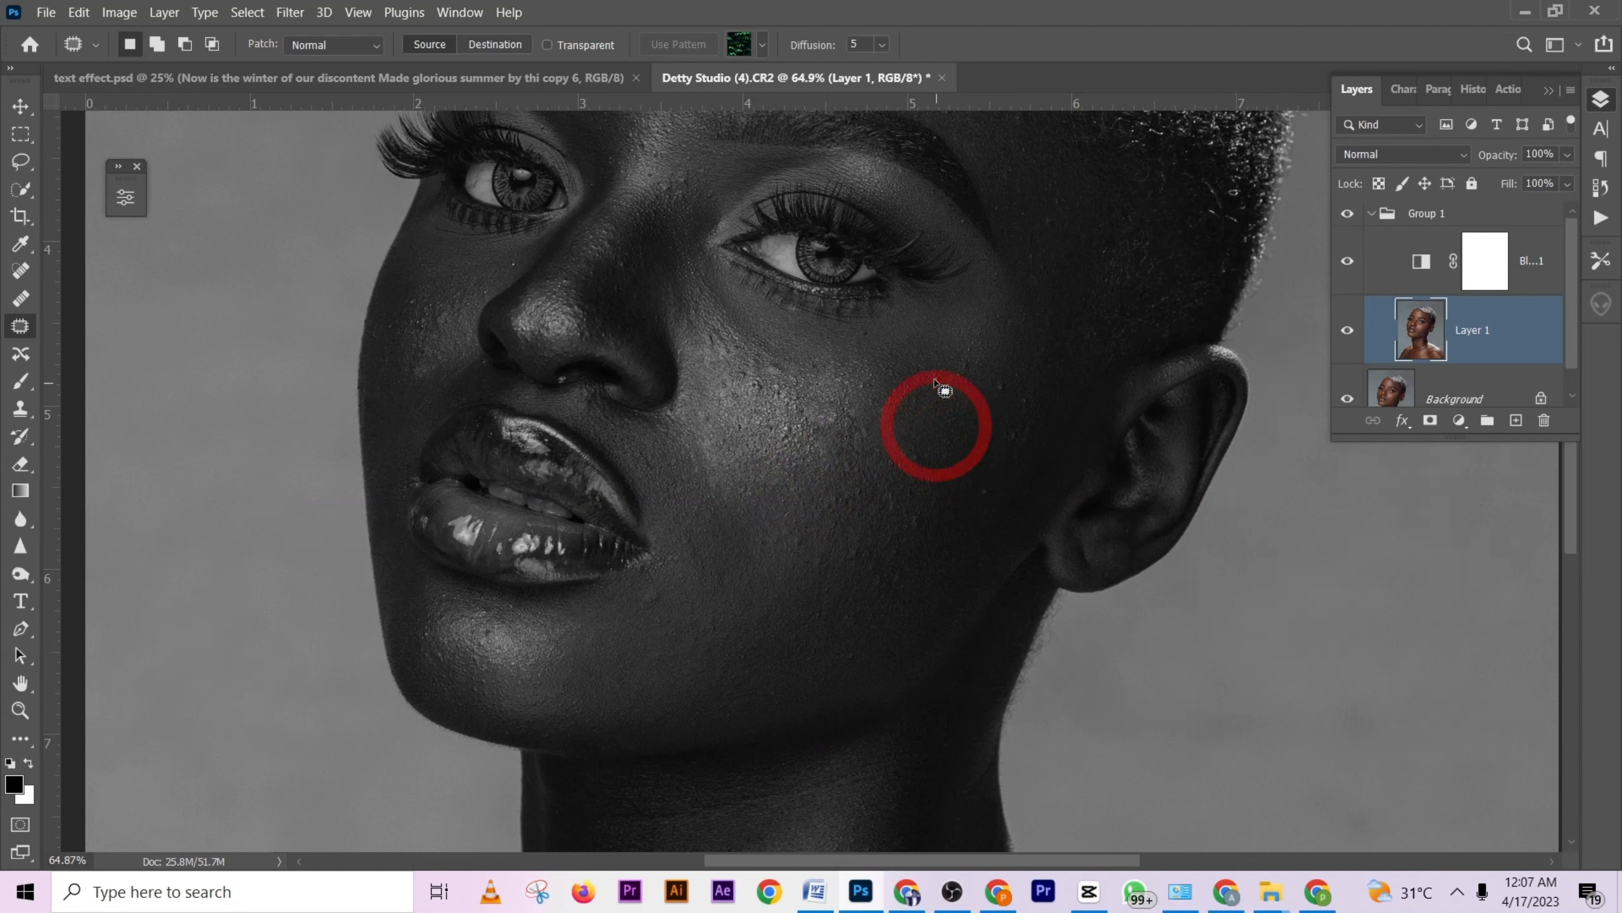
mouse_move(943, 362)
left_mouse_down()
mouse_move(935, 523)
mouse_move(905, 534)
mouse_move(909, 488)
mouse_move(834, 488)
mouse_move(879, 560)
mouse_move(859, 547)
mouse_move(915, 536)
mouse_move(968, 426)
mouse_move(948, 475)
mouse_move(904, 441)
mouse_move(914, 493)
left_mouse_up()
left_click(930, 435)
key("ctrl+d")
left_click(967, 423)
left_click(914, 495)
Patch the uneven skin beside and below the corner of the mouth on Layer 1.
left_click_drag(666, 461, 730, 451)
mouse_move(730, 571)
left_mouse_down()
mouse_move(728, 603)
mouse_move(708, 567)
mouse_move(713, 627)
left_mouse_up()
left_click(723, 611)
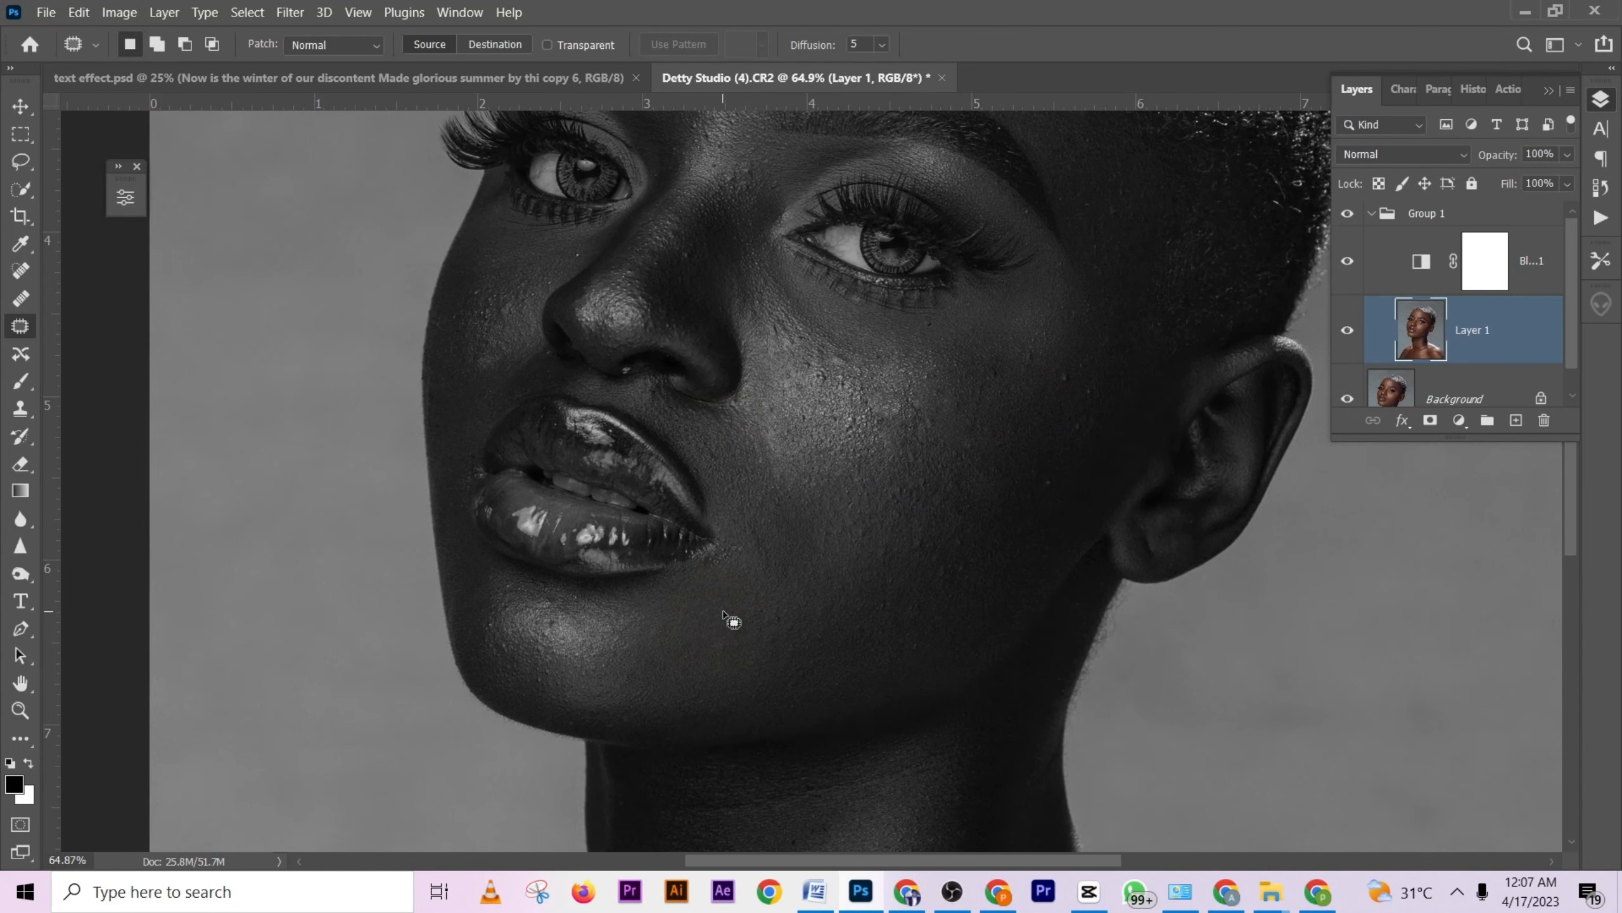
left_click_drag(682, 524, 681, 561)
left_click_drag(727, 483, 653, 594)
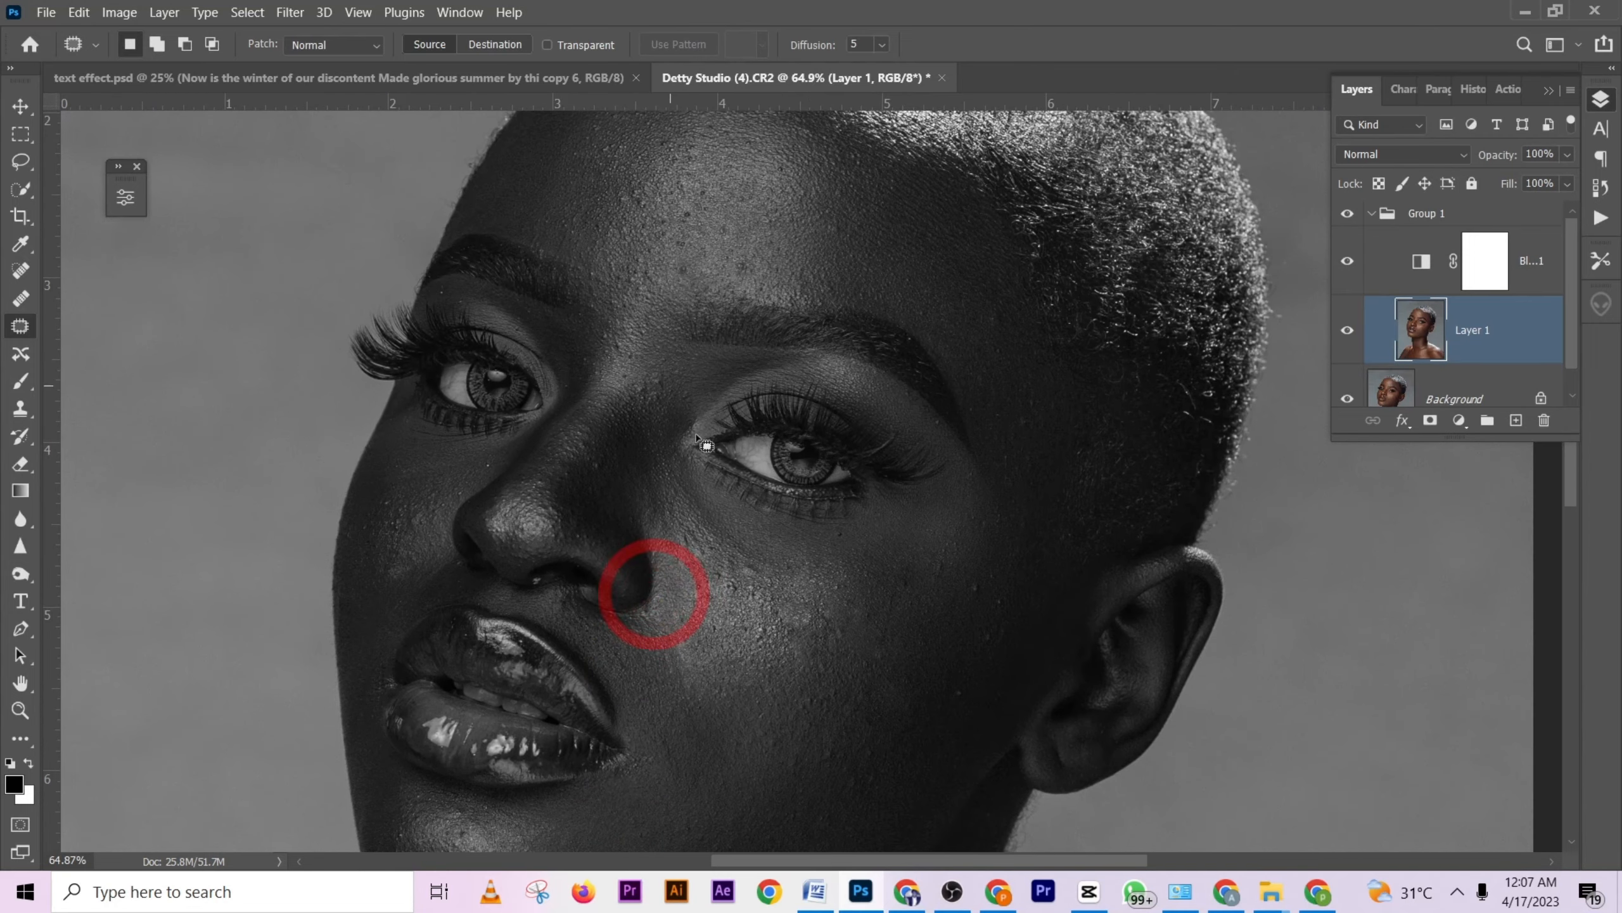
mouse_move(752, 551)
left_mouse_down()
mouse_move(761, 590)
mouse_move(748, 553)
left_mouse_up()
mouse_move(751, 568)
left_mouse_down()
mouse_move(777, 547)
mouse_move(753, 569)
mouse_move(670, 512)
mouse_move(722, 485)
mouse_move(732, 623)
left_mouse_up()
key("ctrl+d")
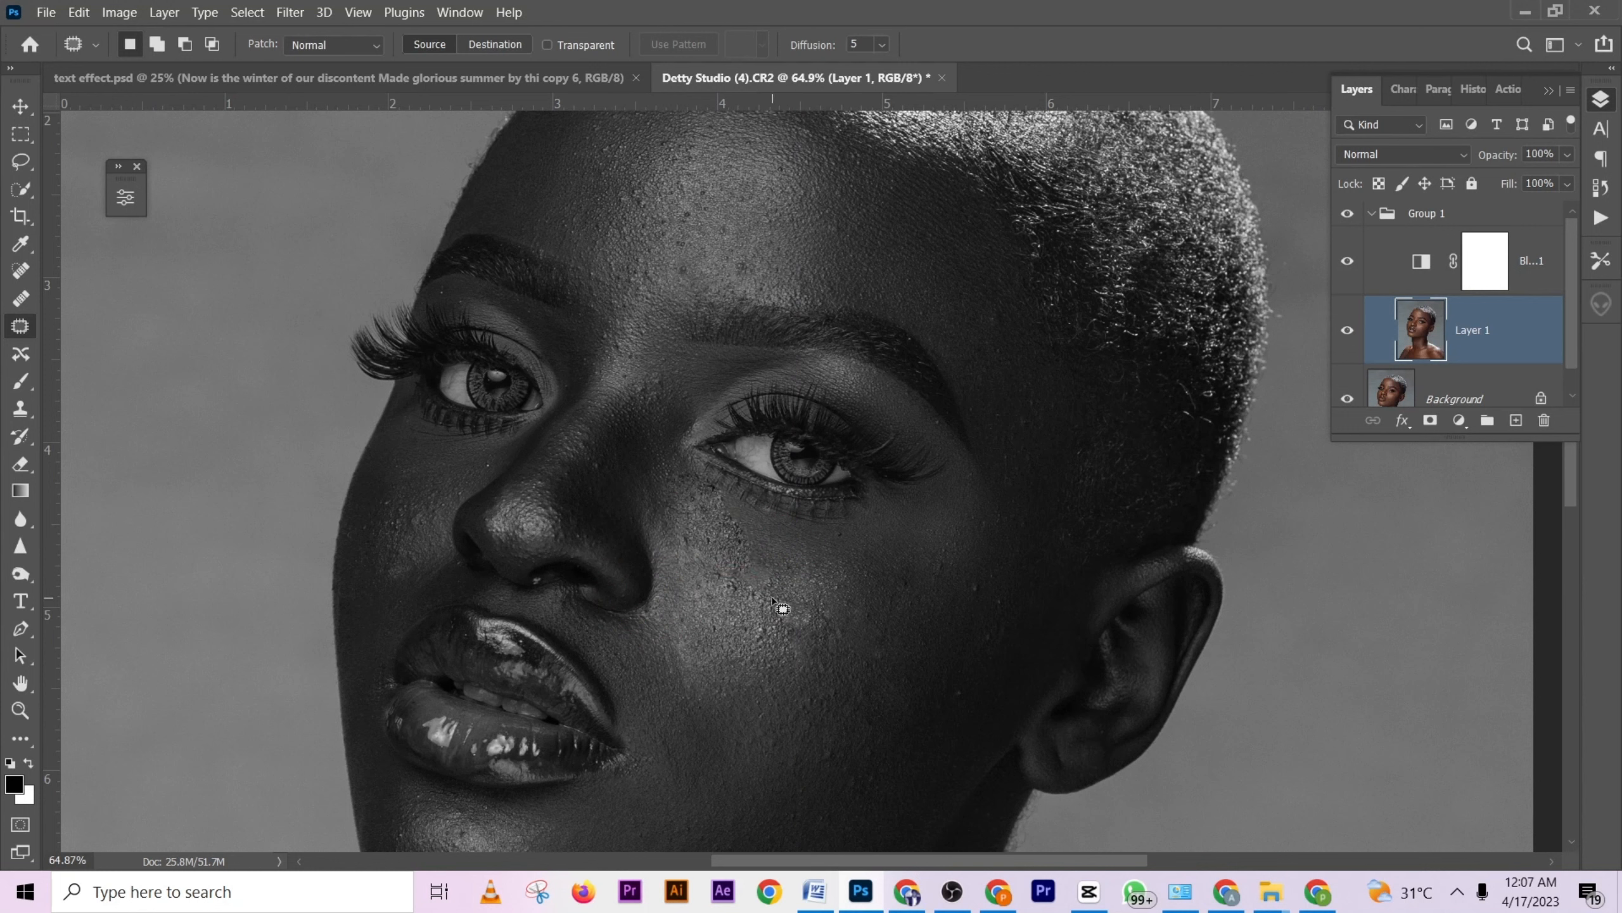
key("ctrl+z")
key("ctrl+z")
Patch the bumpy skin directly under the eye nearest the ear and clear the selection.
left_click_drag(725, 538, 815, 580)
left_click(827, 556)
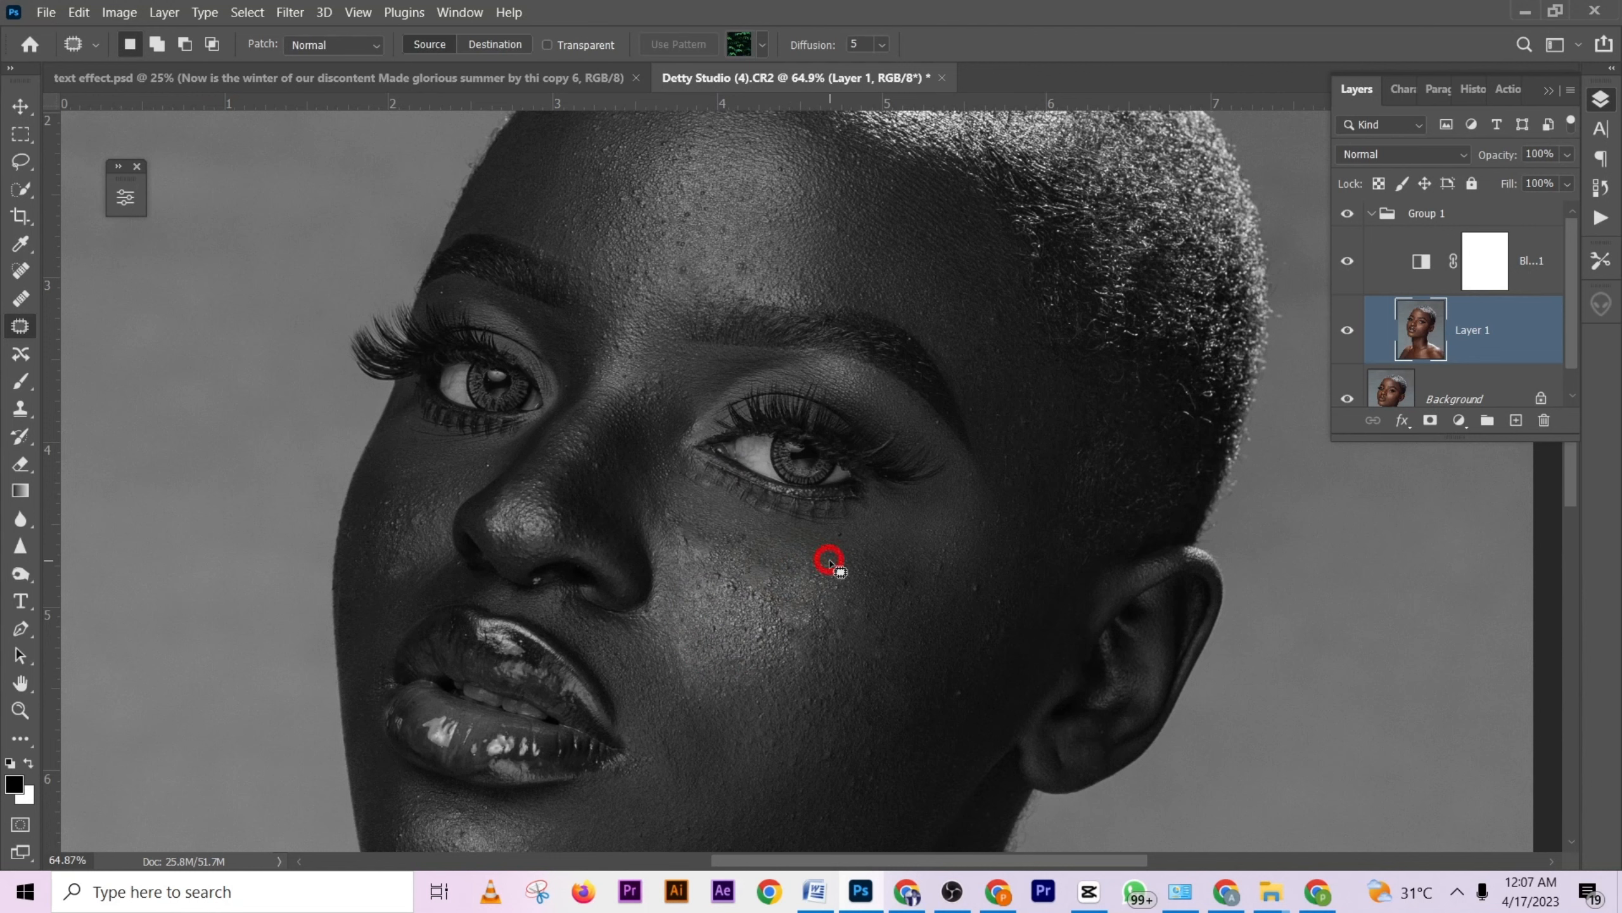
key("ctrl+d")
Remove dark spots from the forehead above the brows with the Spot Healing Brush in Content-Aware mode.
scroll(703, 575, "up", 5)
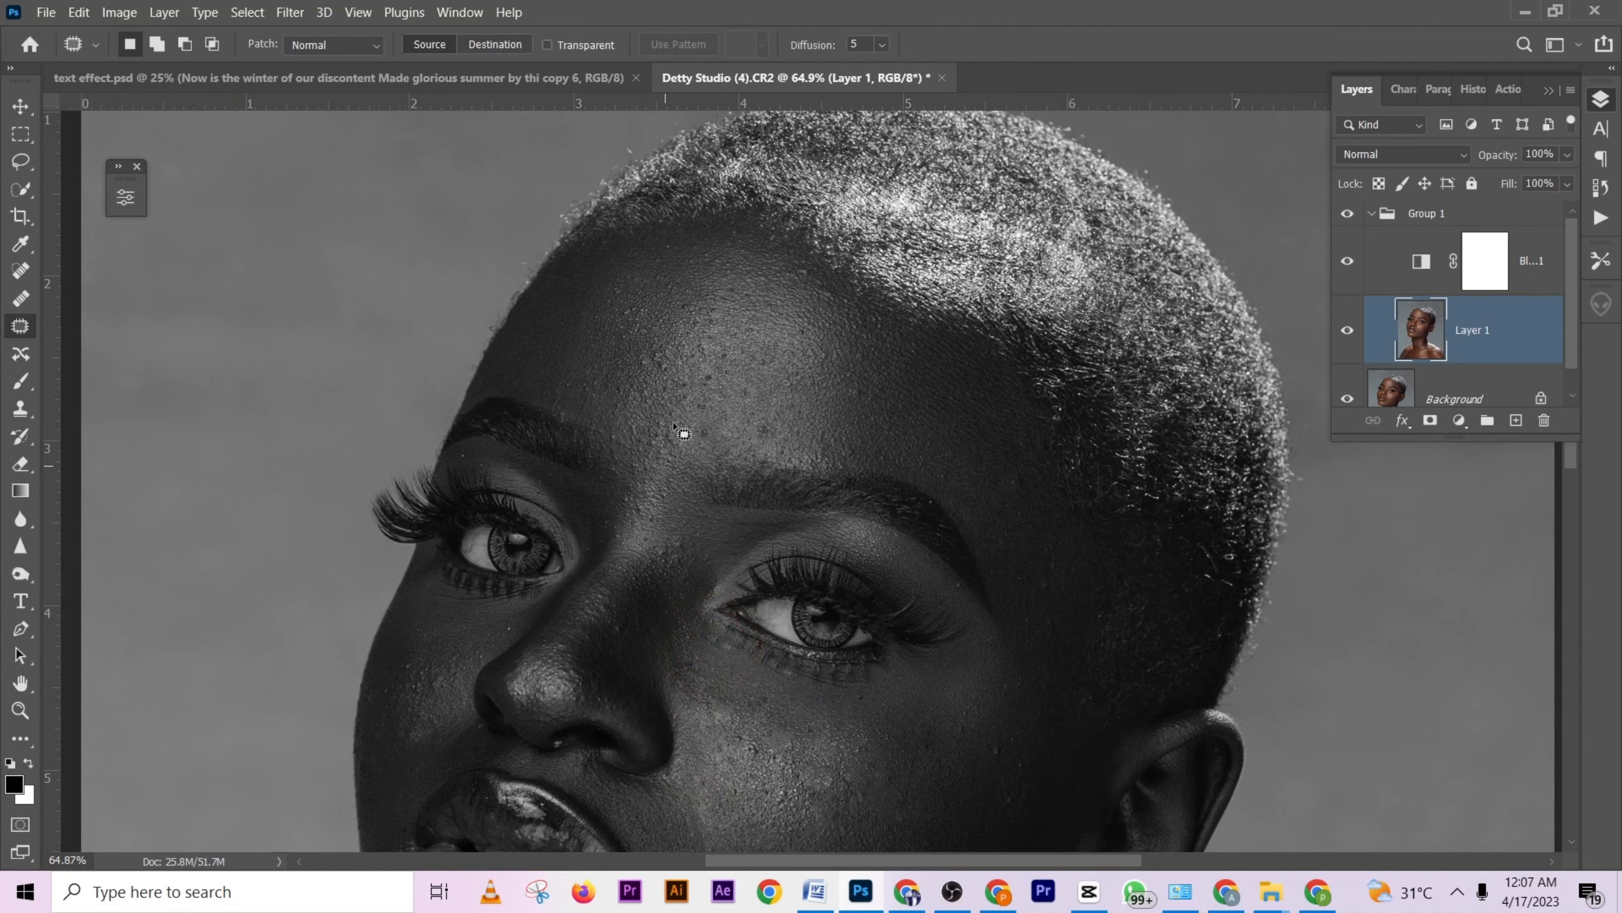
scroll(680, 381, "up", 2)
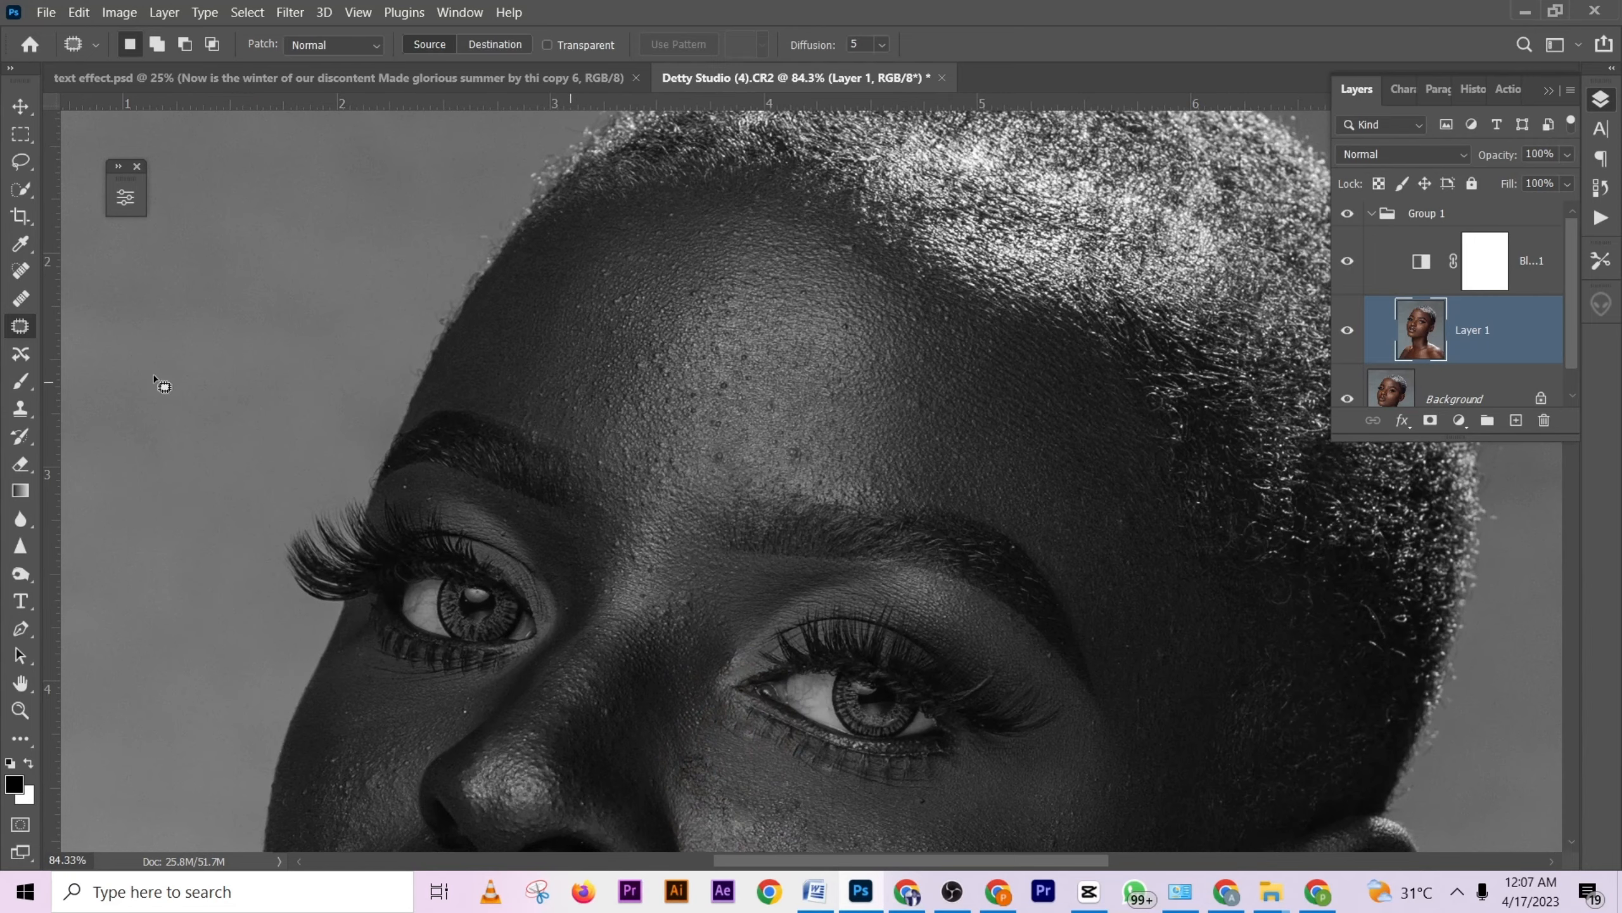
left_click(20, 271)
left_click(658, 353)
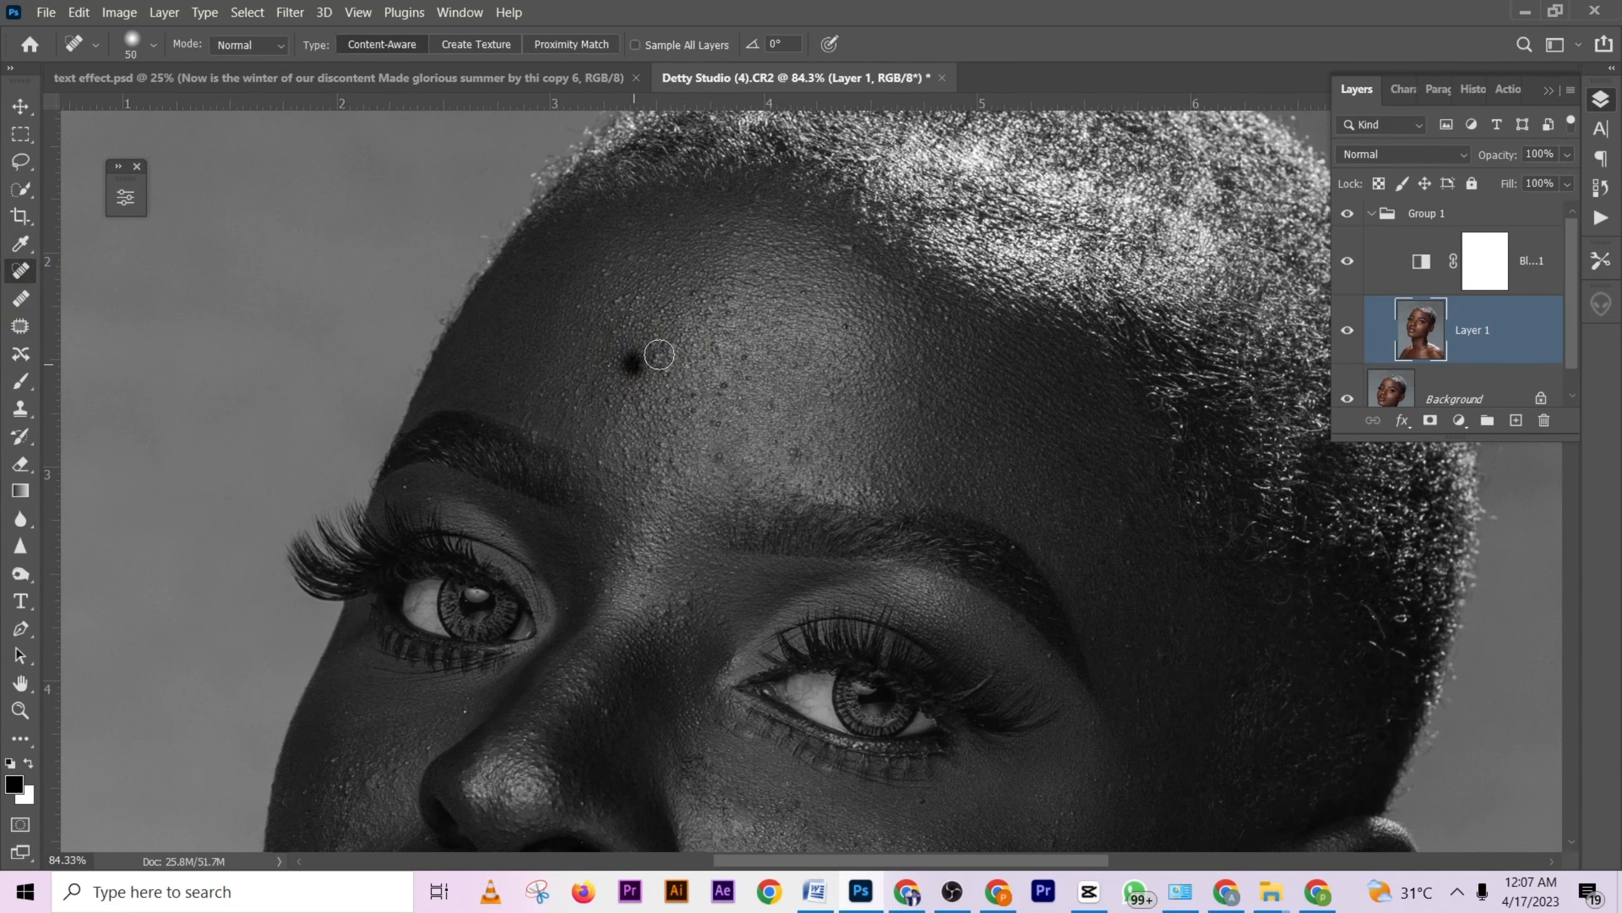
left_click(661, 366)
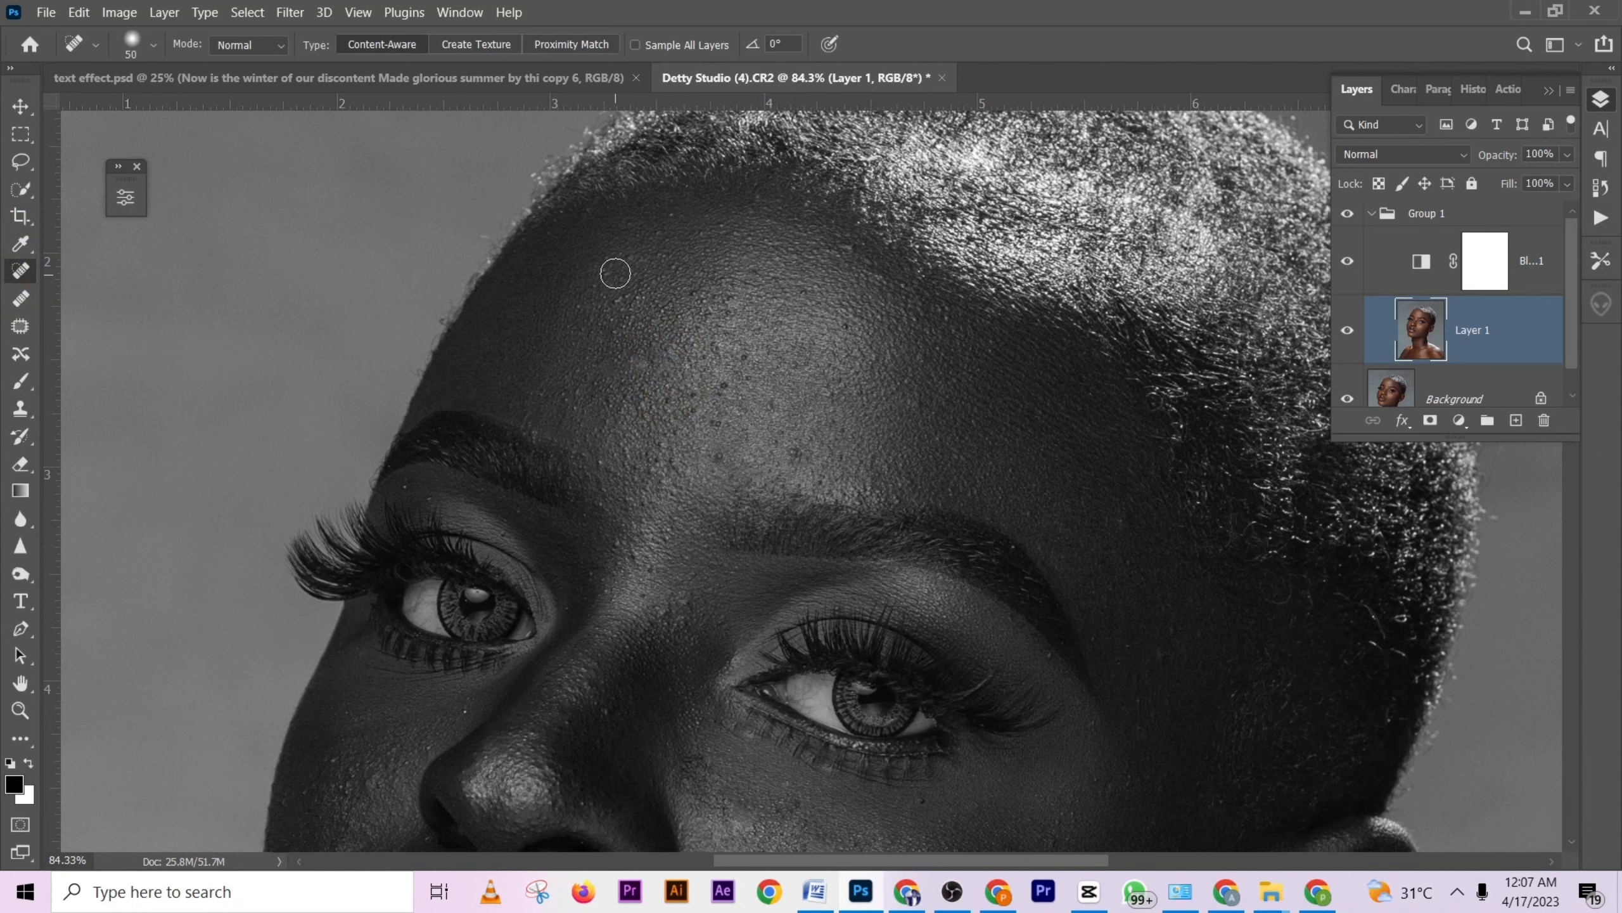
Spot-heal the small blemishes on the nose bridge, beside the nose, on the far cheek and on the chin.
left_click_drag(543, 518, 640, 303)
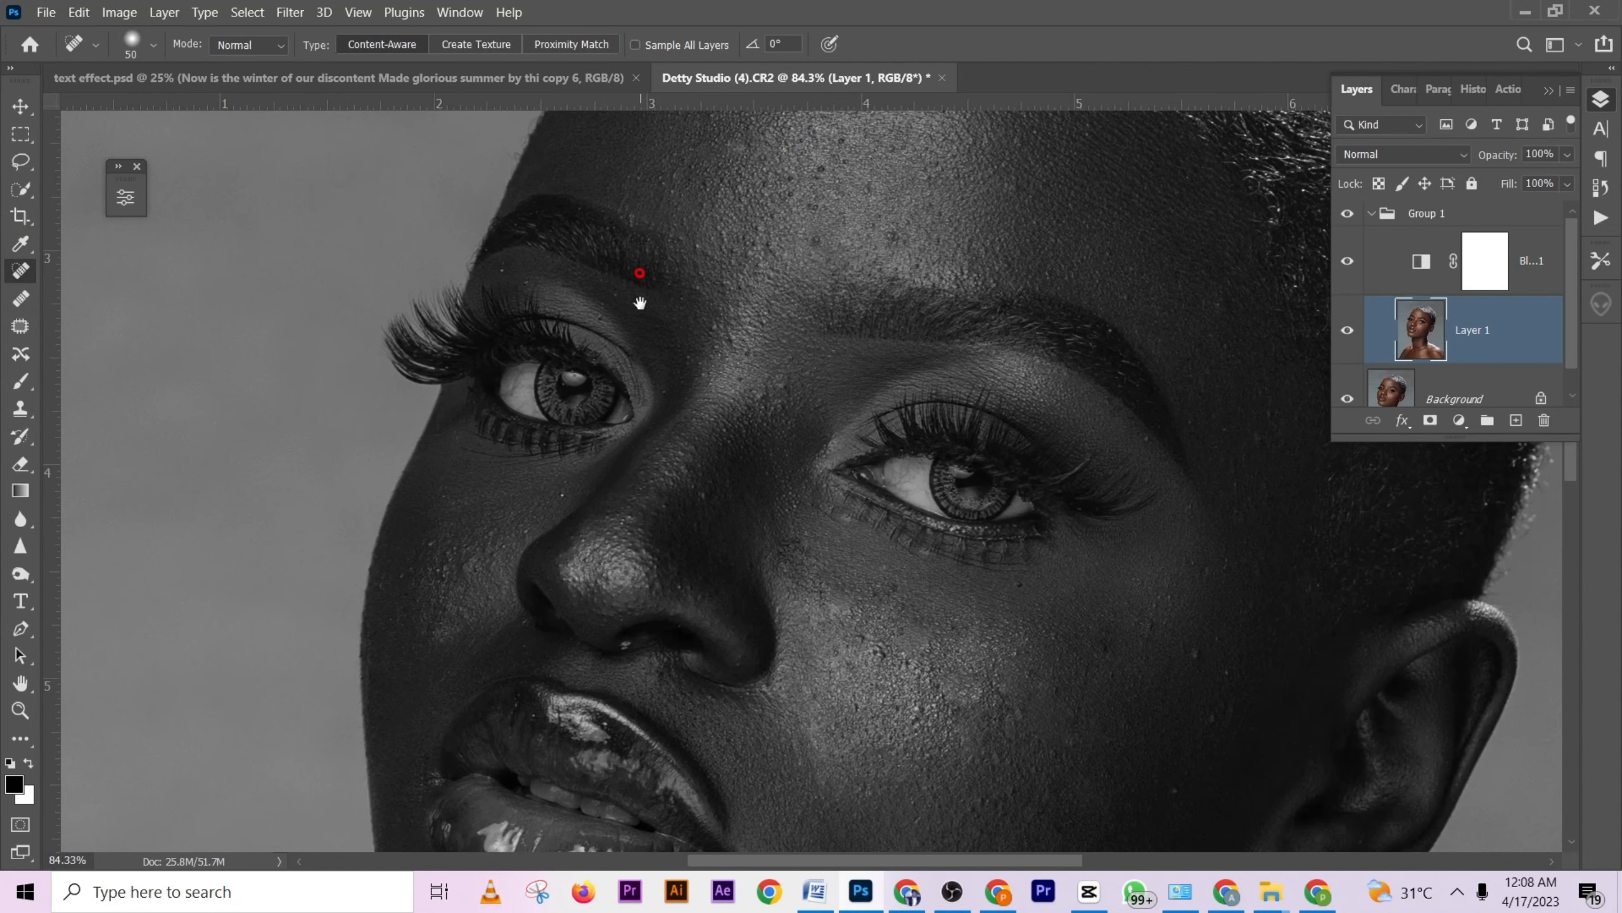
left_click(703, 488)
left_click(772, 392)
left_click_drag(673, 529, 778, 338)
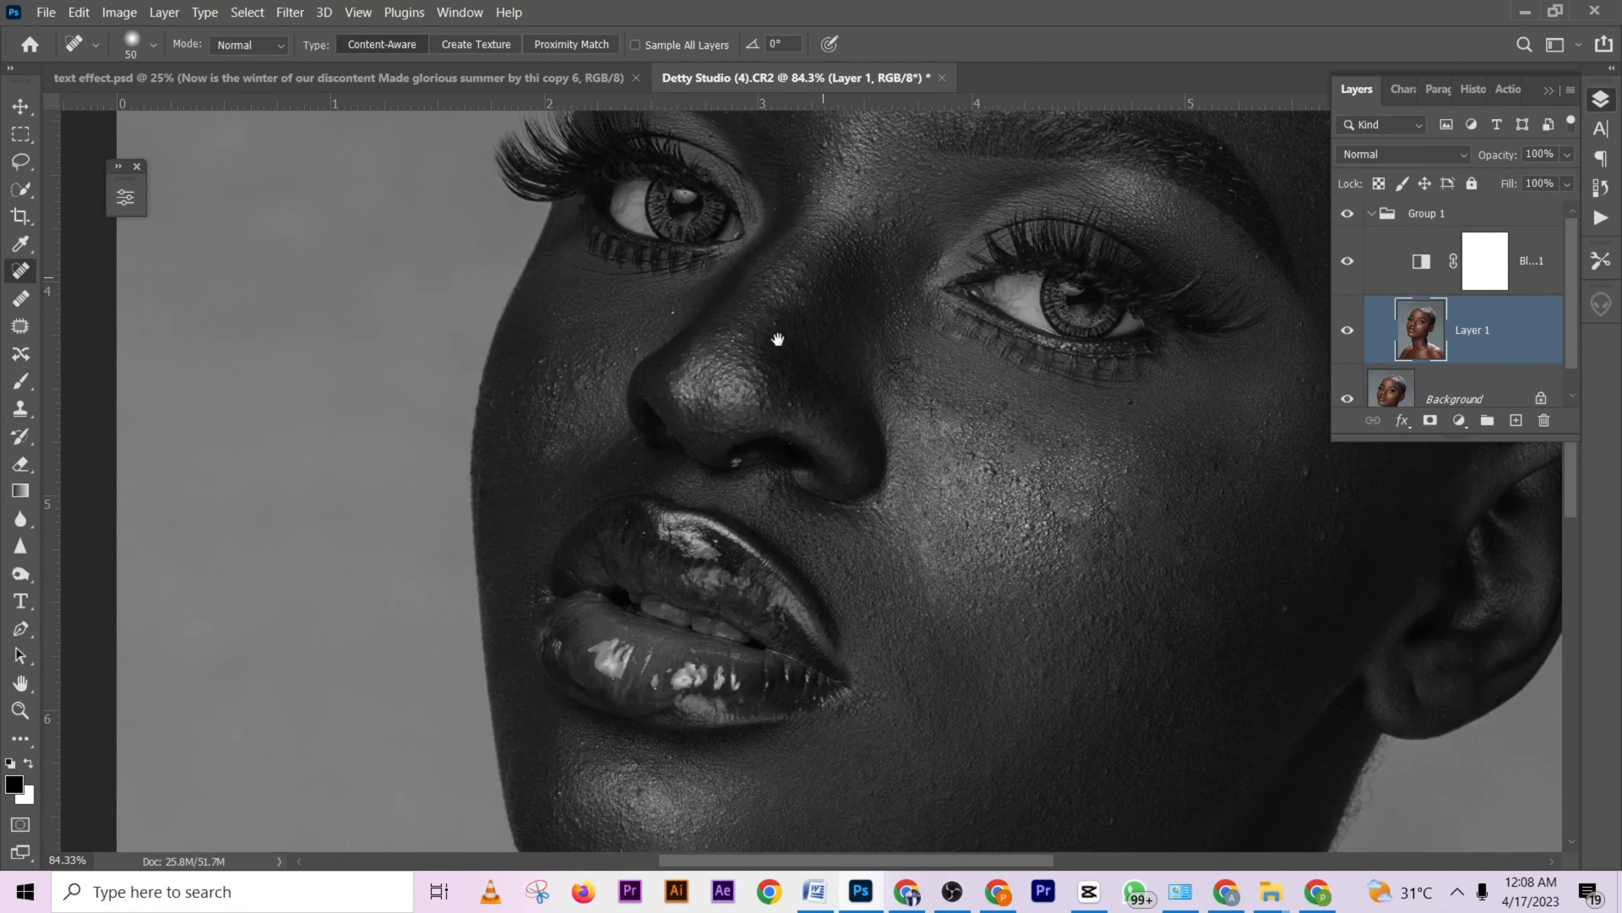
left_click_drag(548, 396, 546, 367)
left_click(670, 319)
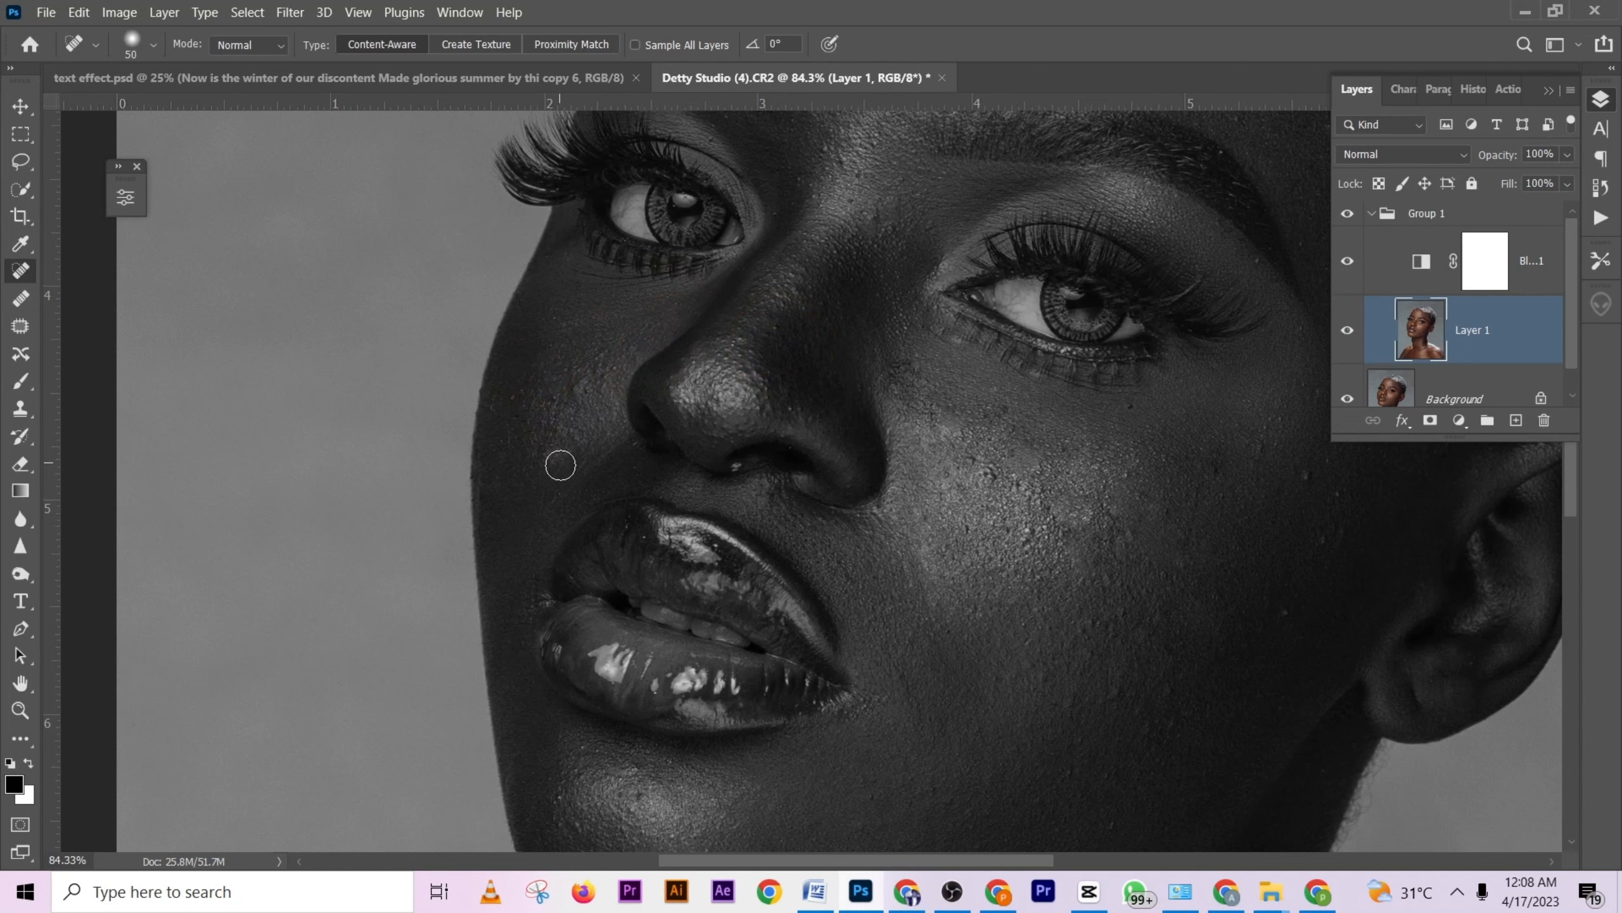
left_click_drag(913, 543, 753, 364)
left_click(761, 353)
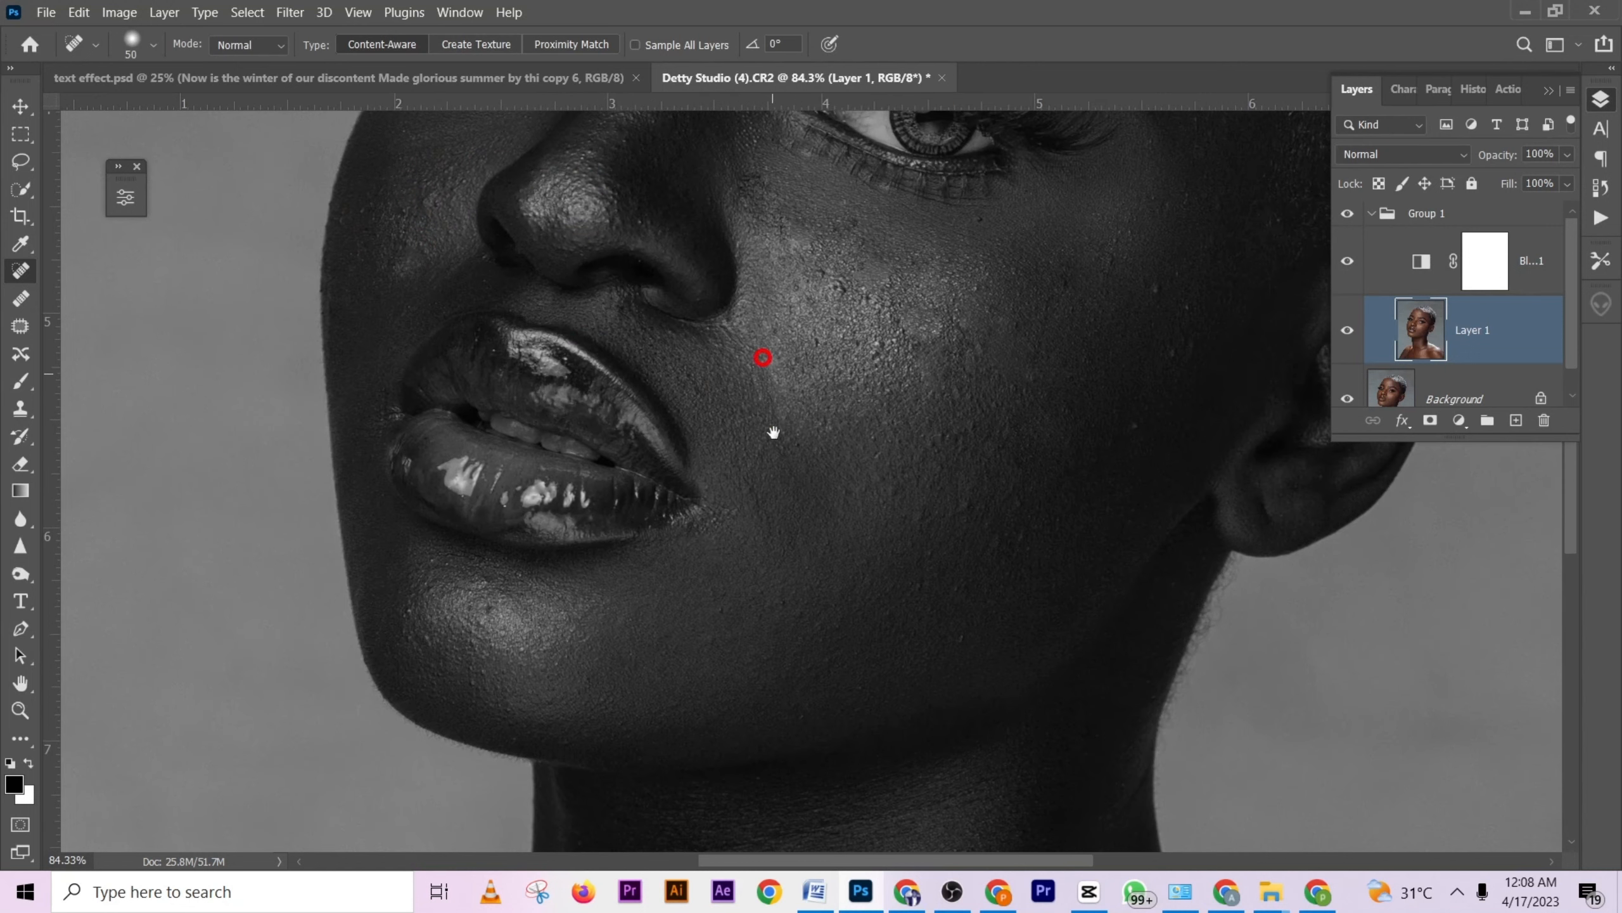
left_click(413, 613)
Spot-heal the blemishes on the outer cheek in front of the ear and along the lower cheek near the jaw.
left_click_drag(866, 421, 688, 656)
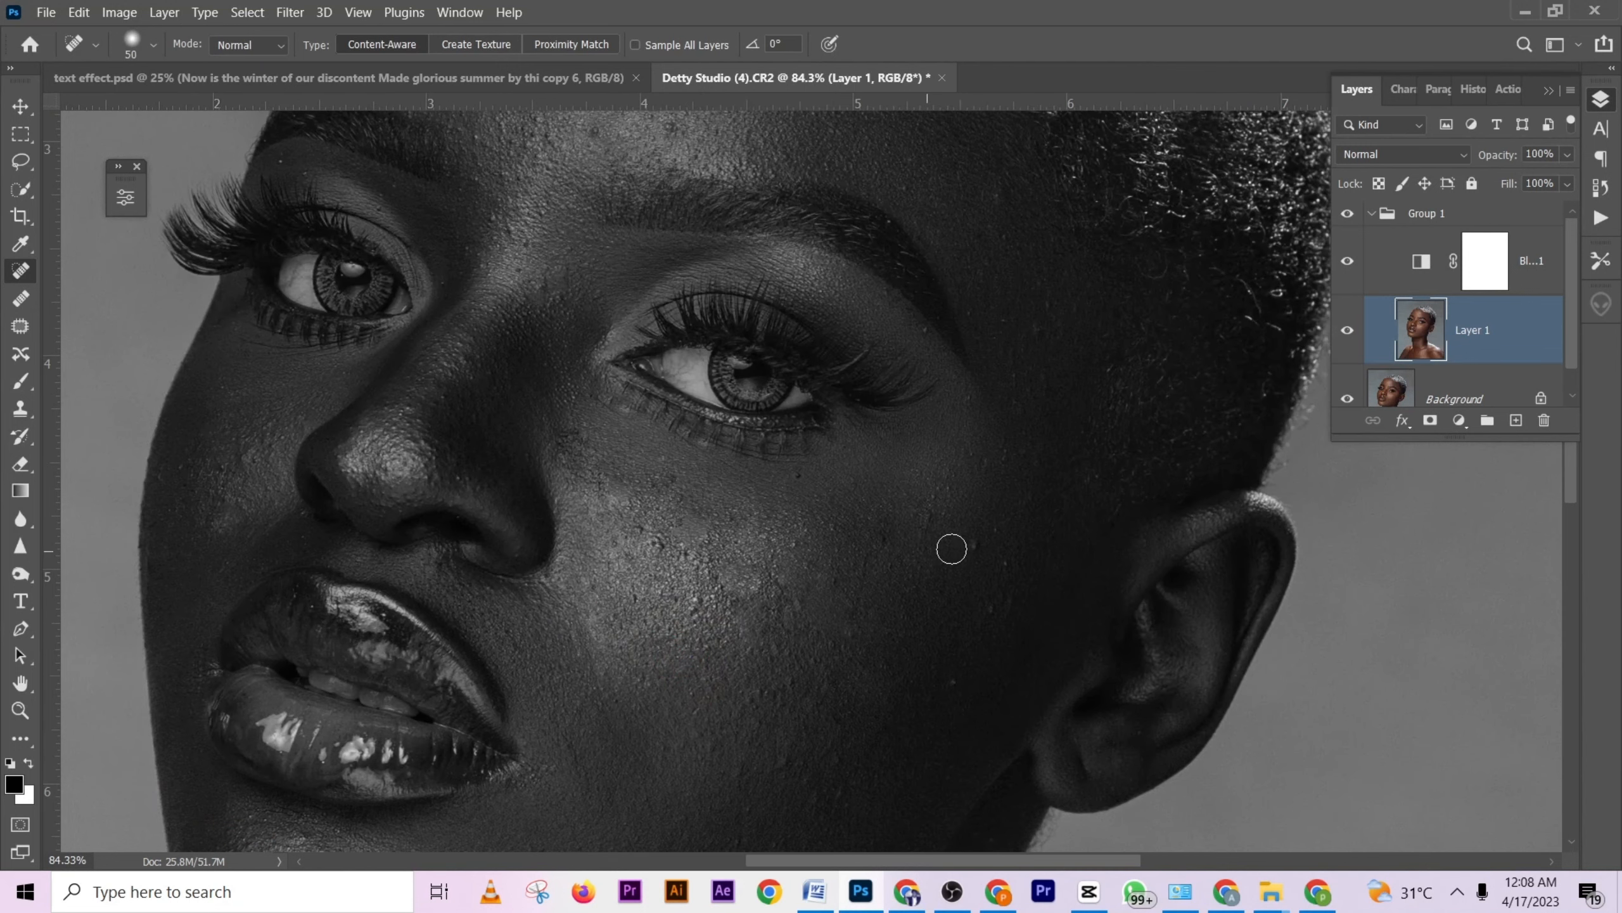
left_click(963, 547)
left_click(921, 516)
left_click(1010, 548)
left_click_drag(999, 606, 862, 405)
left_click(862, 406)
left_click(887, 383)
left_click(867, 422)
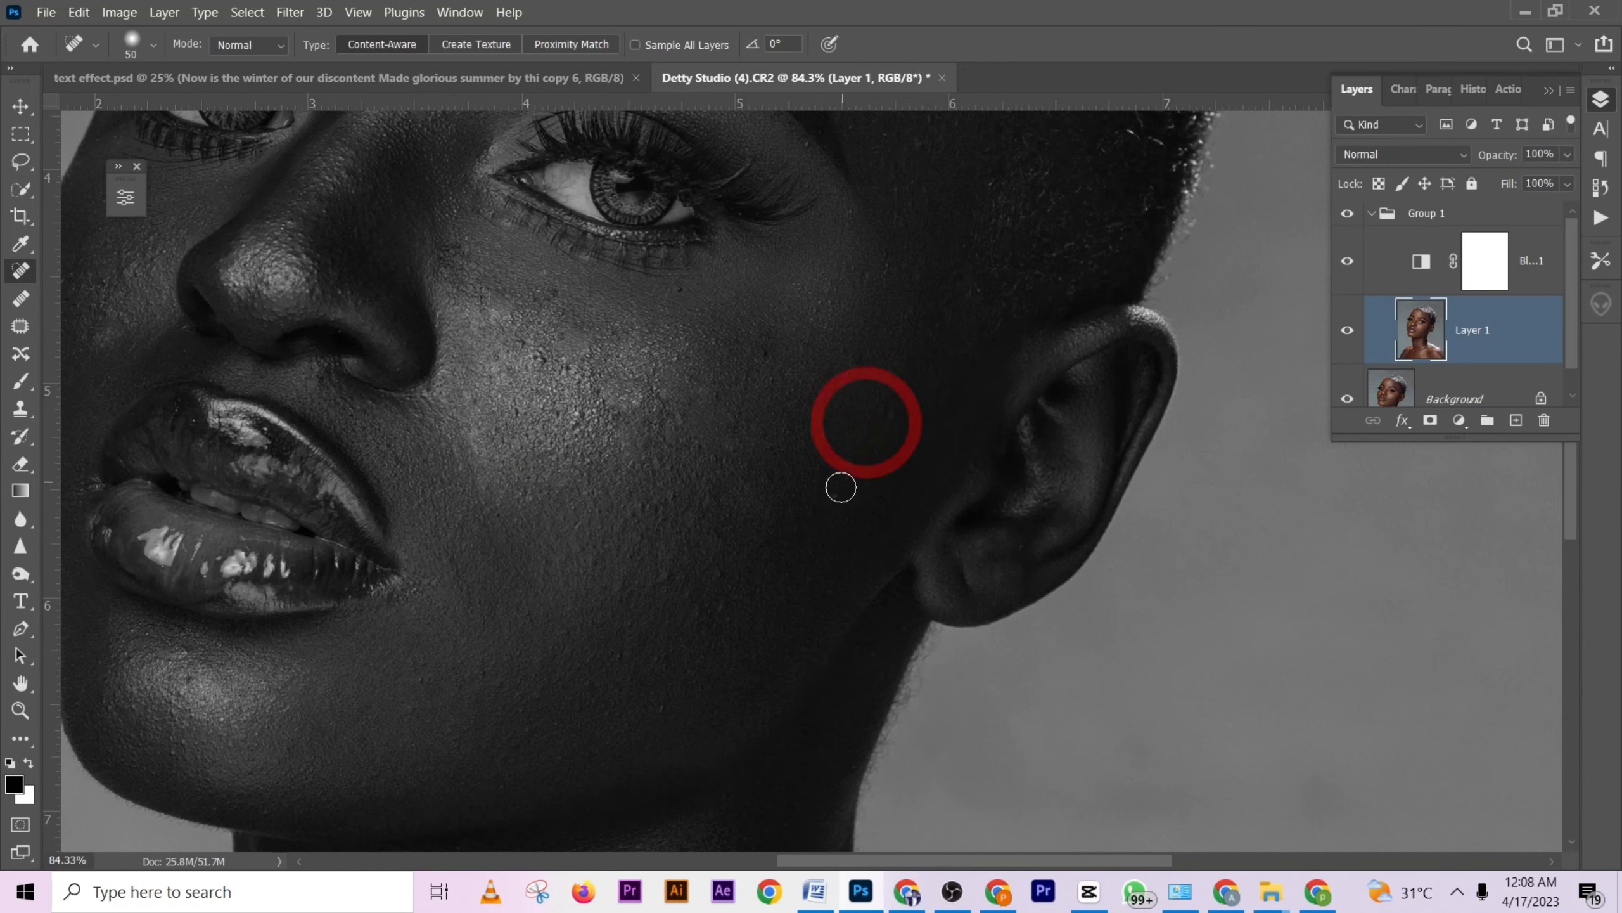
left_click(665, 705)
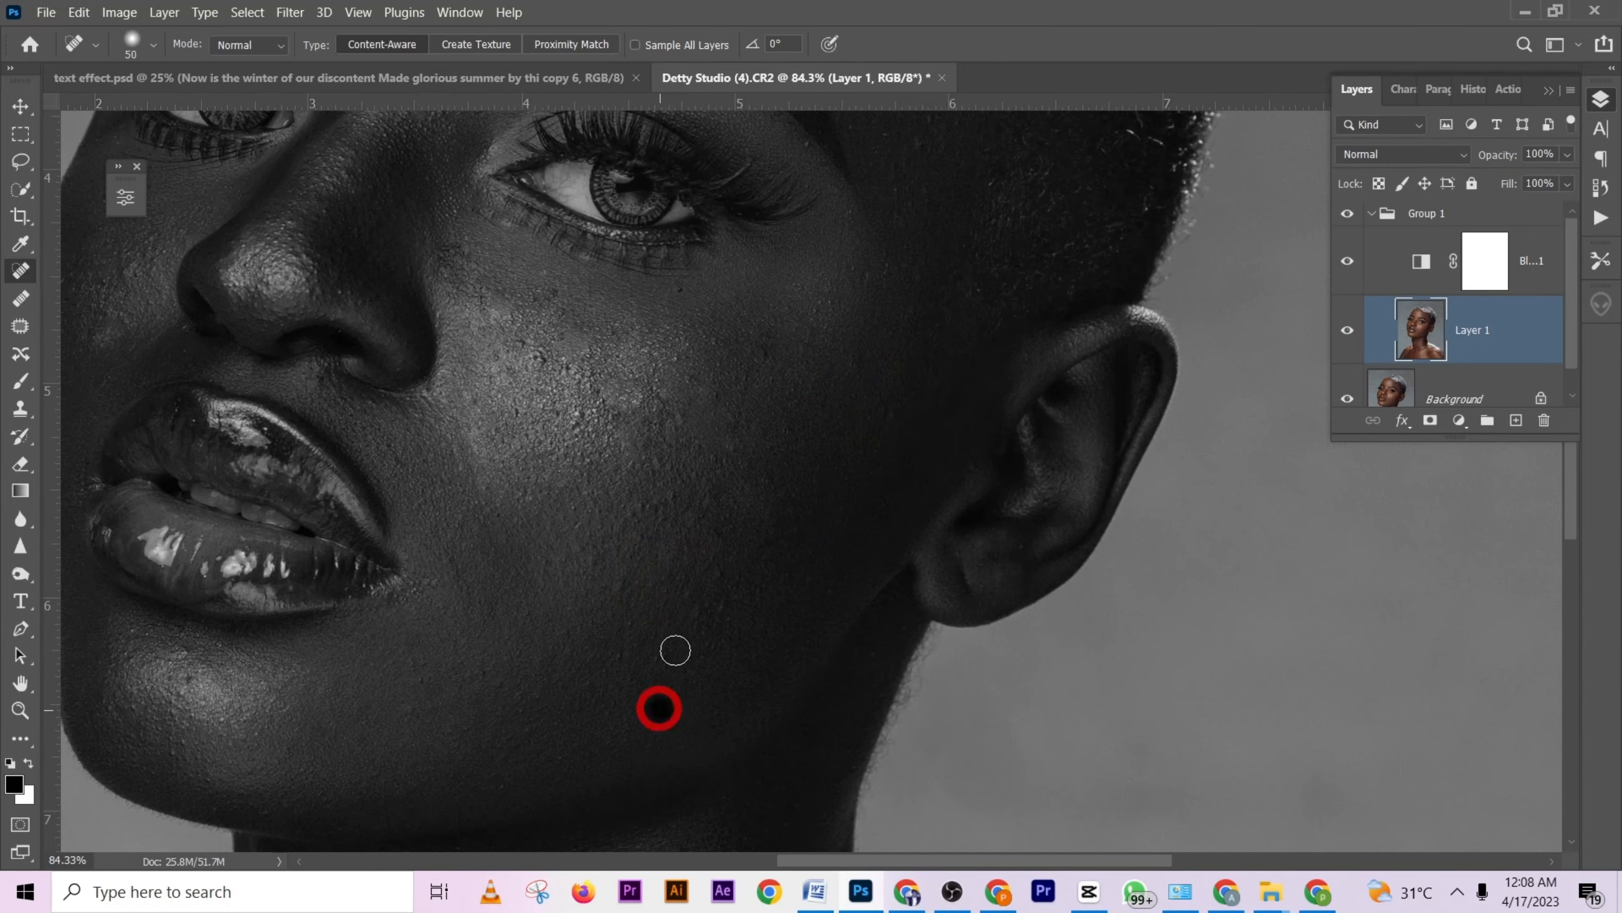
Spot-heal the remaining bumps and bright specks on the highlighted cheek beneath the eye.
scroll(676, 653, "up", 3)
left_click(525, 481)
left_click(498, 464)
left_click(539, 413)
left_click(510, 422)
left_click(654, 480)
left_click(549, 483)
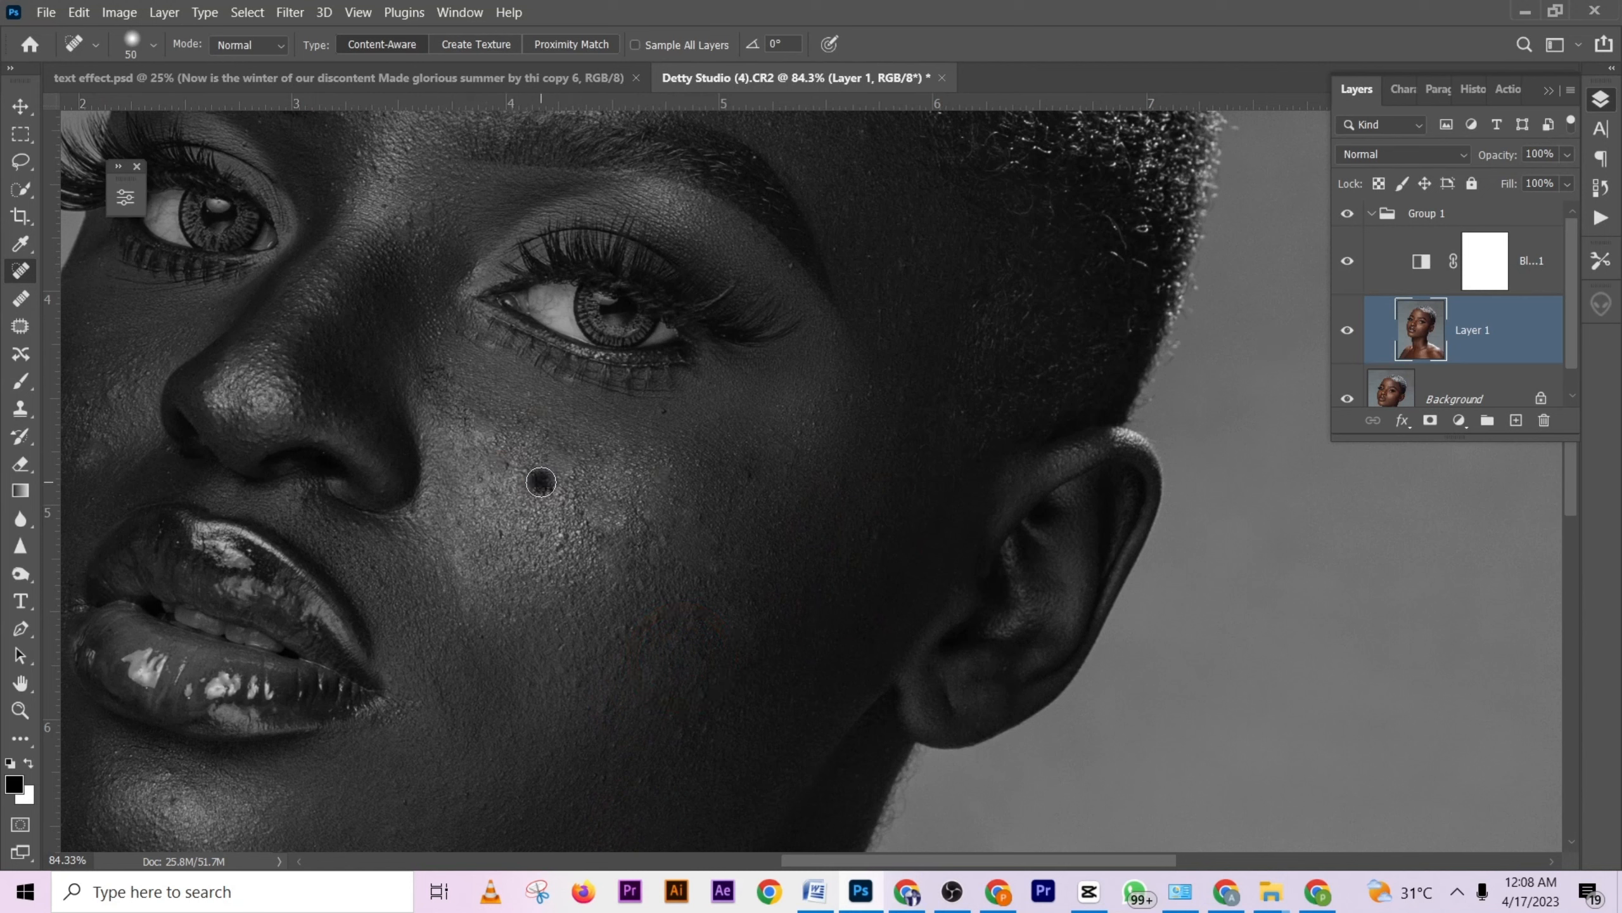
left_click(566, 545)
left_click_drag(556, 500, 562, 473)
Spot-heal the remaining dark spots in the middle of the forehead above the brow.
left_click_drag(678, 519, 717, 850)
left_click(674, 709)
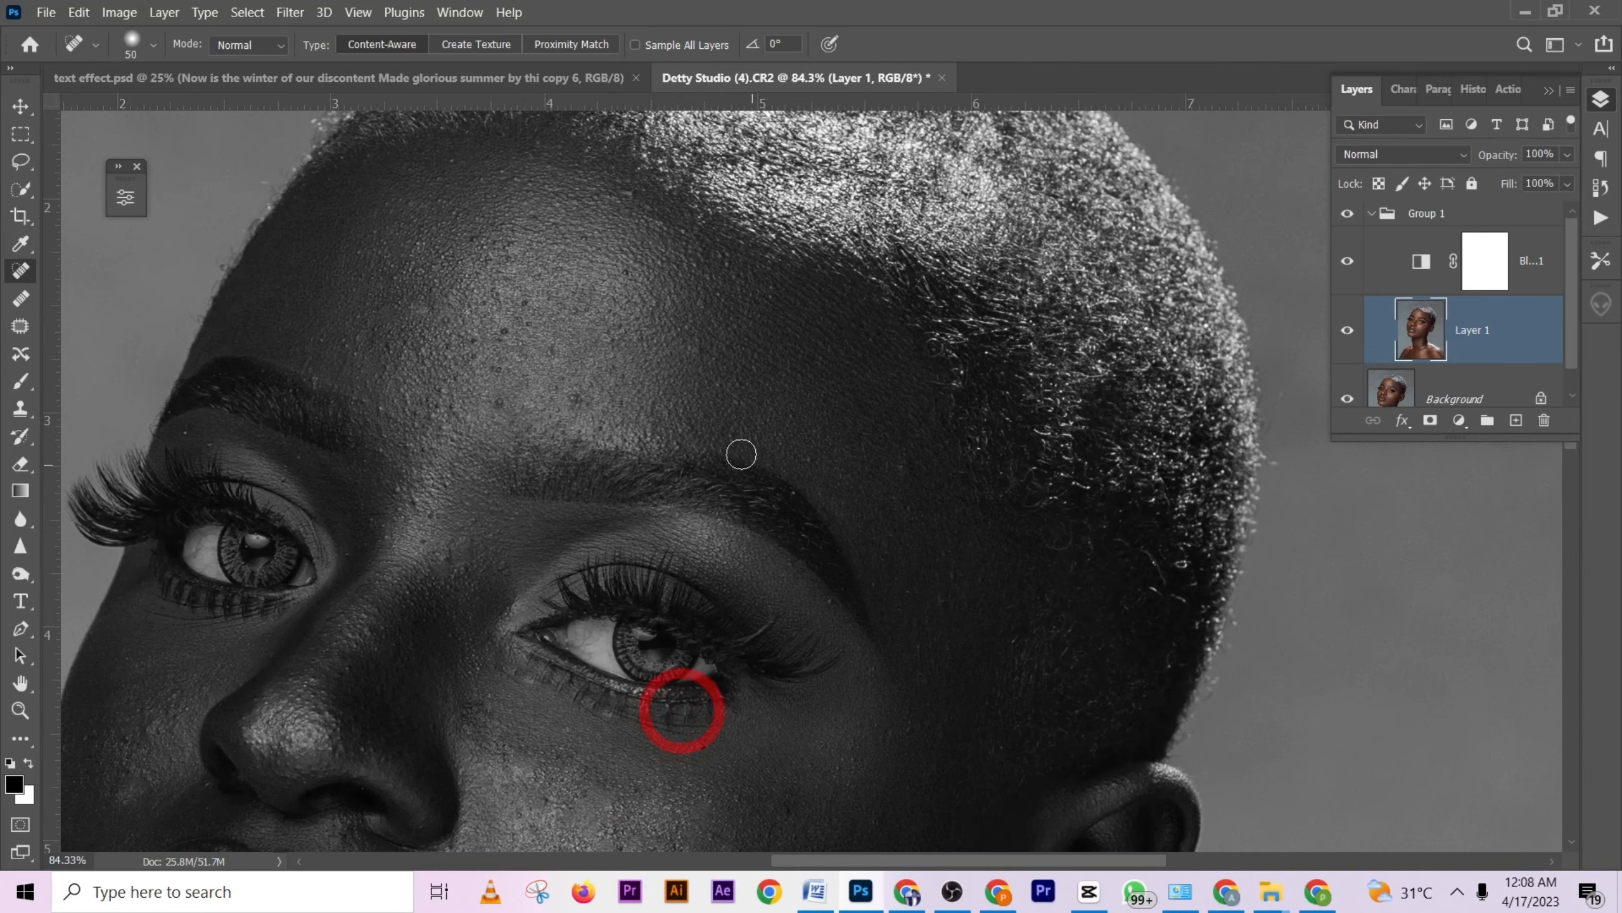
left_click(568, 400)
left_click(497, 391)
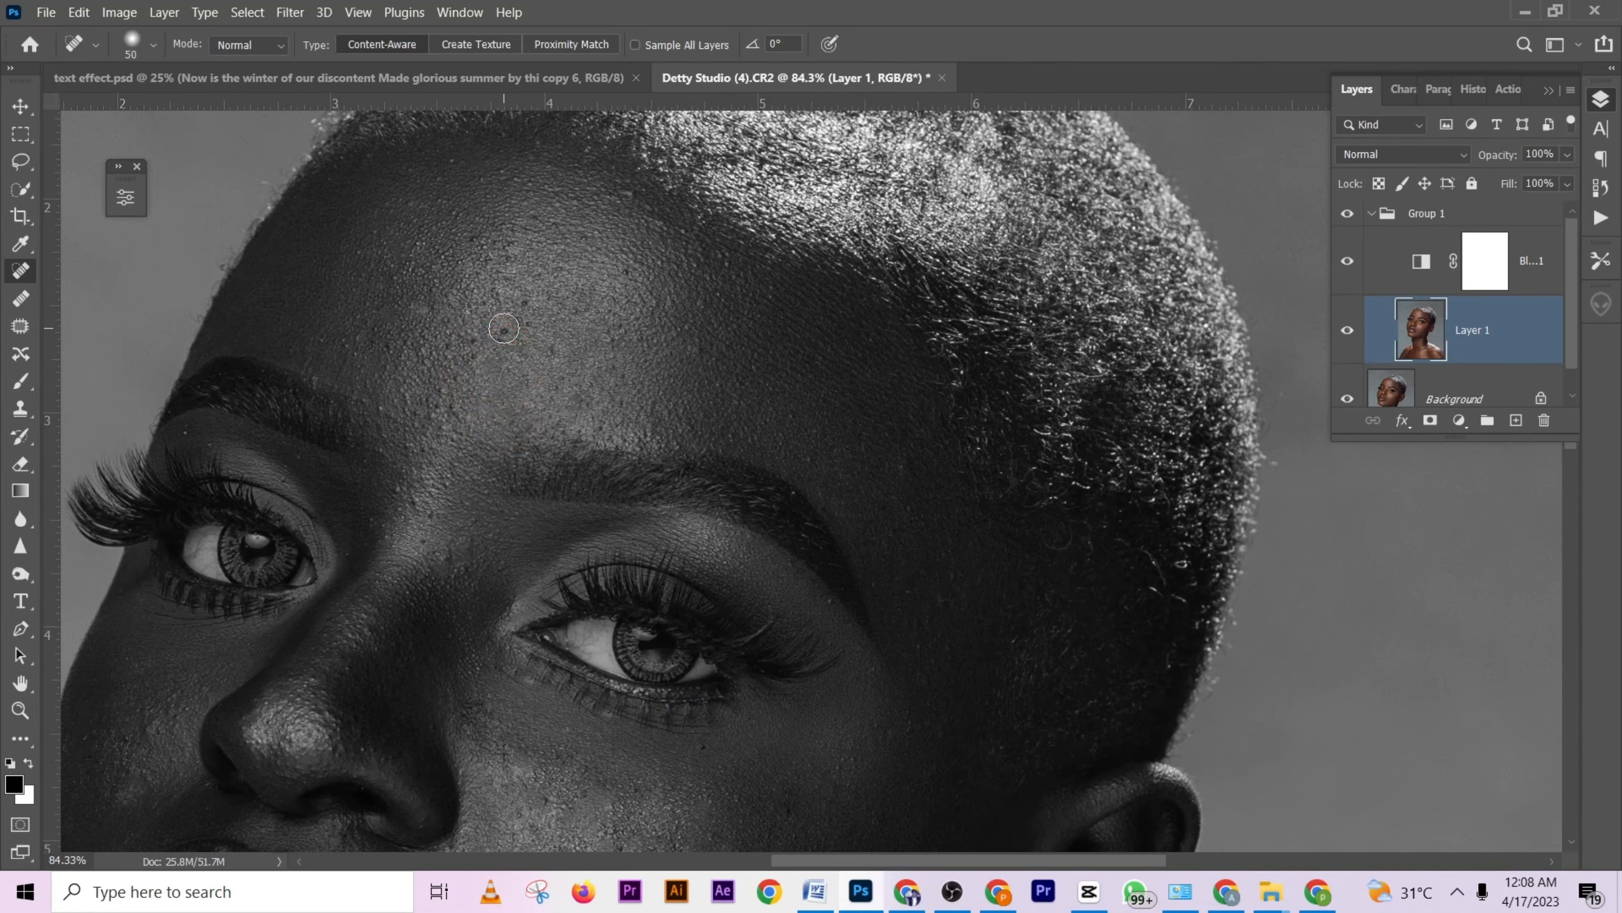
left_click(504, 329)
left_click(688, 351)
Delete the Black & White adjustment layer from Group 1 to return the portrait to colour.
scroll(741, 450, "down", 3)
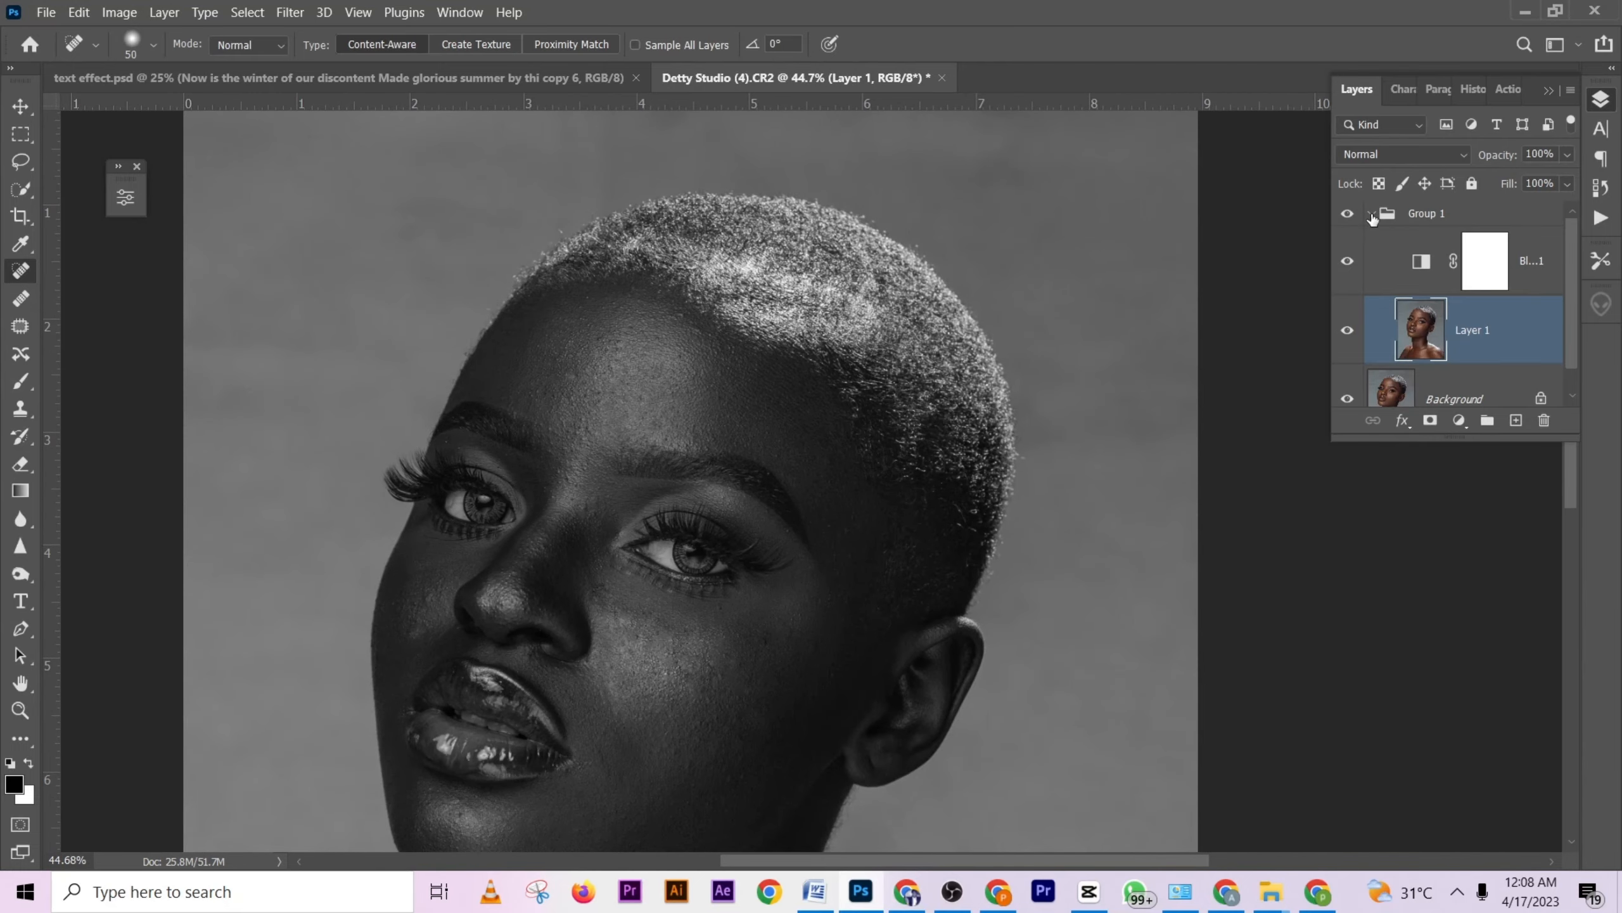
left_click(1538, 269)
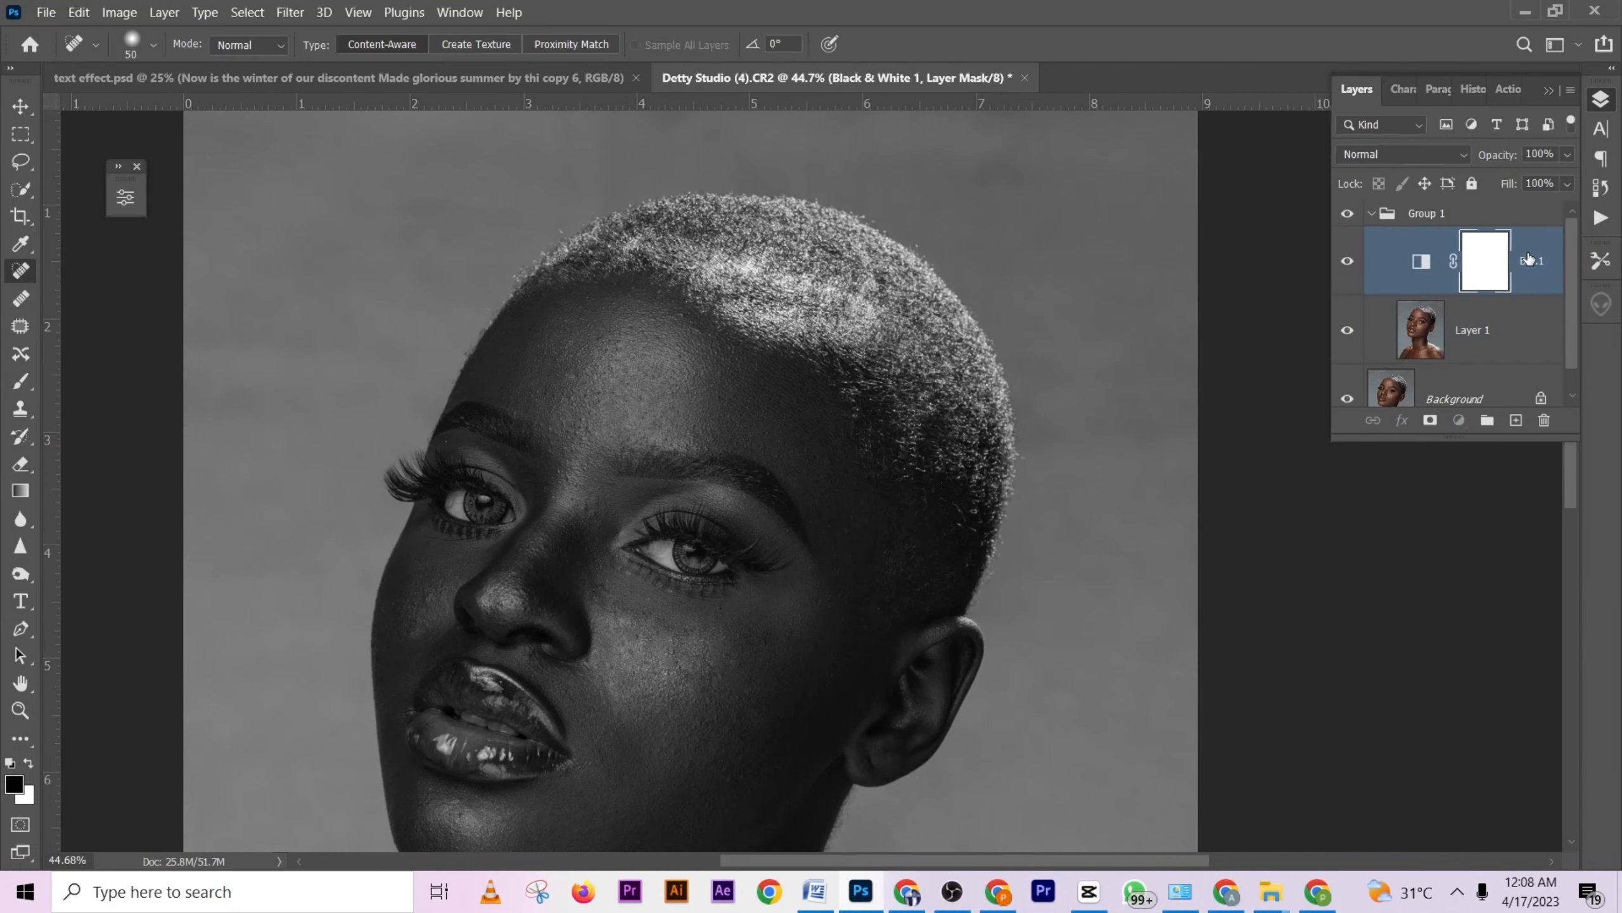
left_click_drag(1529, 258, 1545, 420)
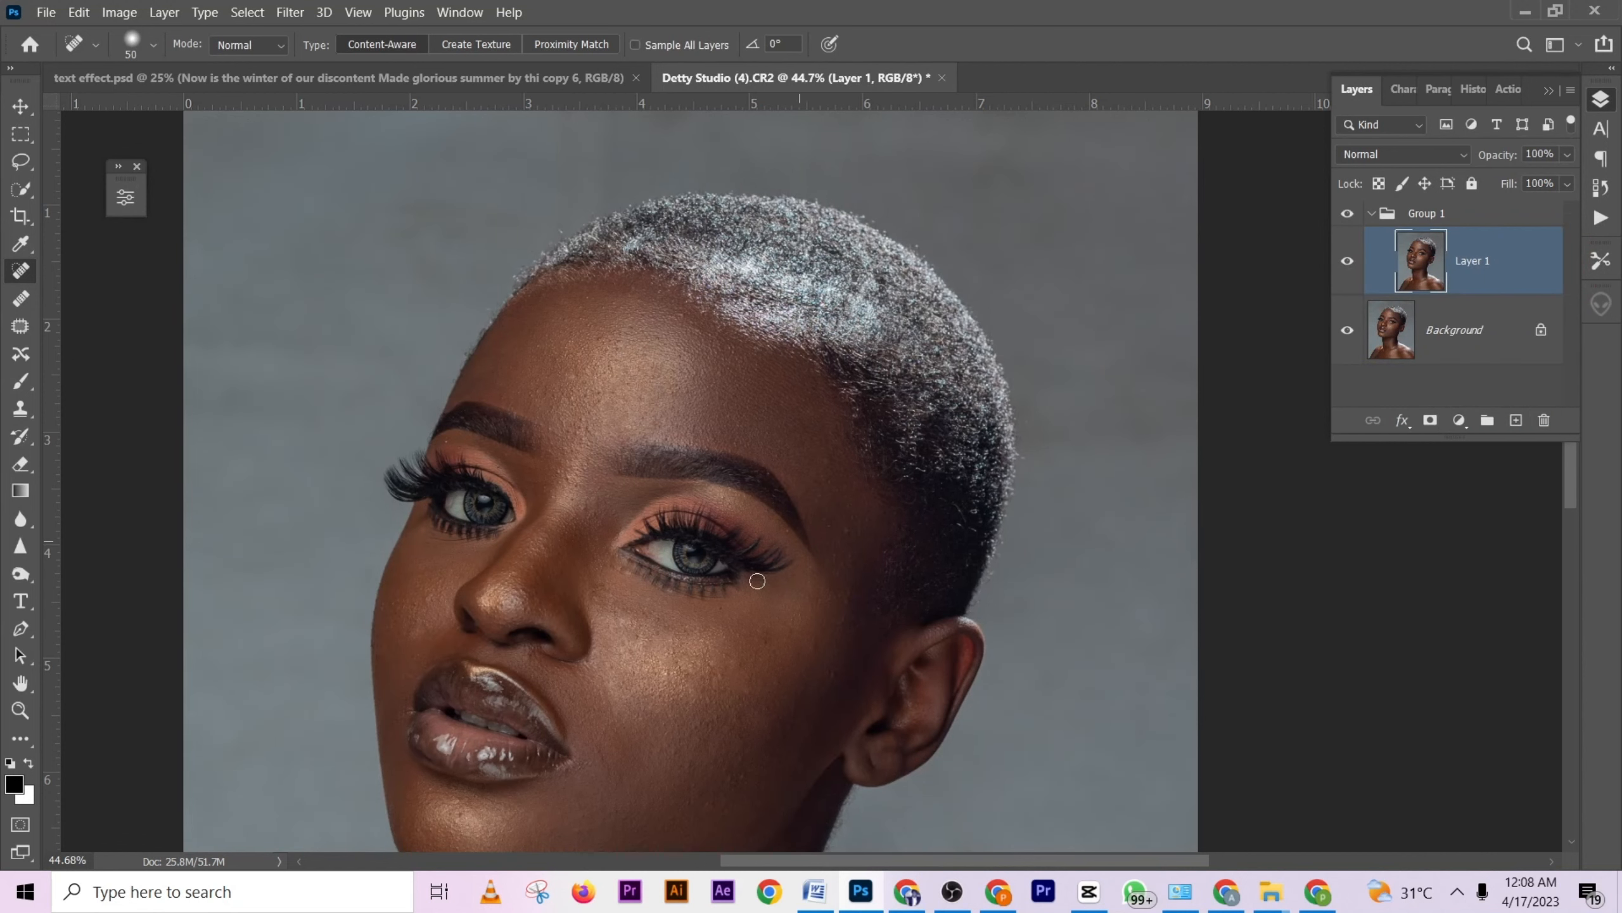
Spot-heal the remaining blemishes around the temple and the cheek in front of the ear on Layer 1.
scroll(760, 511, "up", 5)
left_click(837, 469)
left_click(861, 528)
left_click(891, 277)
left_click(904, 327)
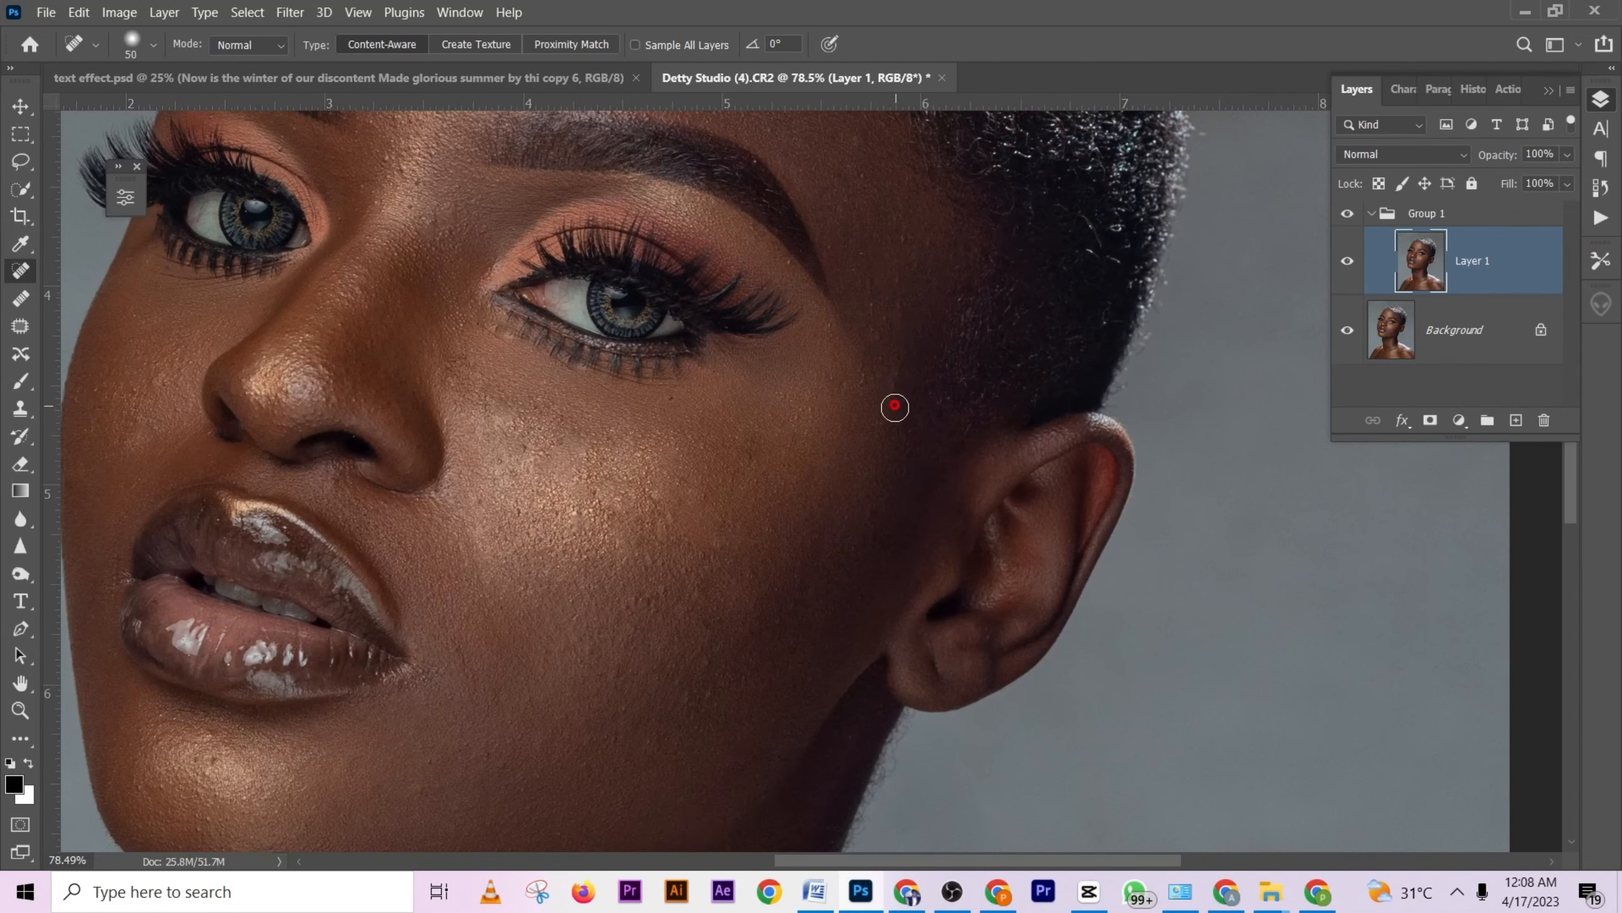
Collapse Group 1 and flatten the image into a single Background layer.
scroll(703, 516, "down", 5)
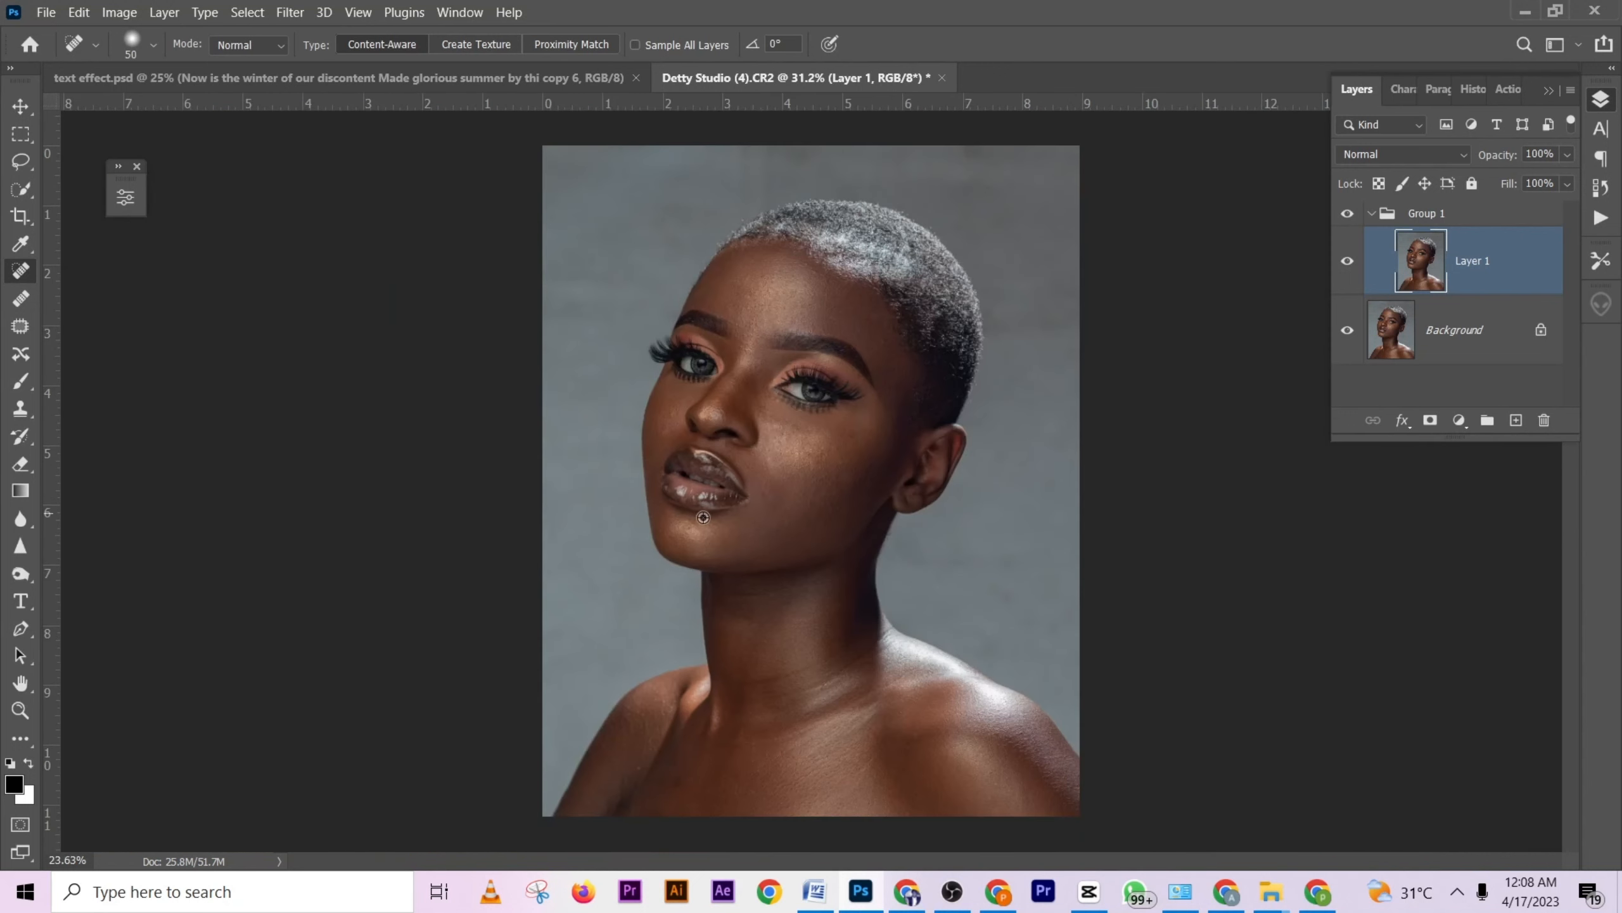
left_click(1371, 214)
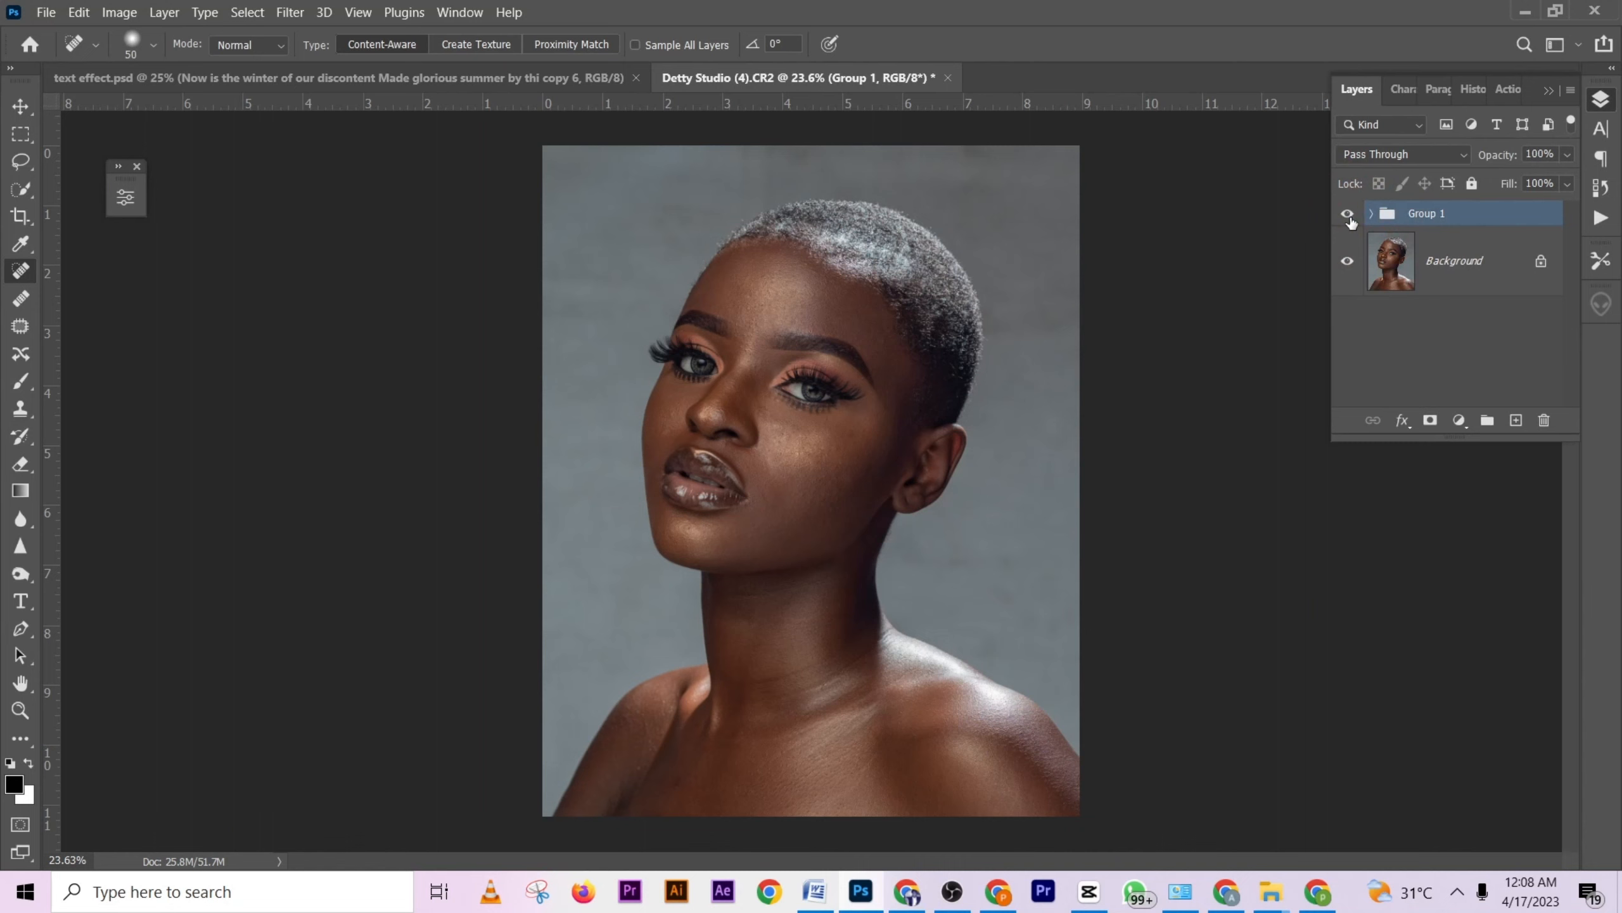
right_click(1467, 262)
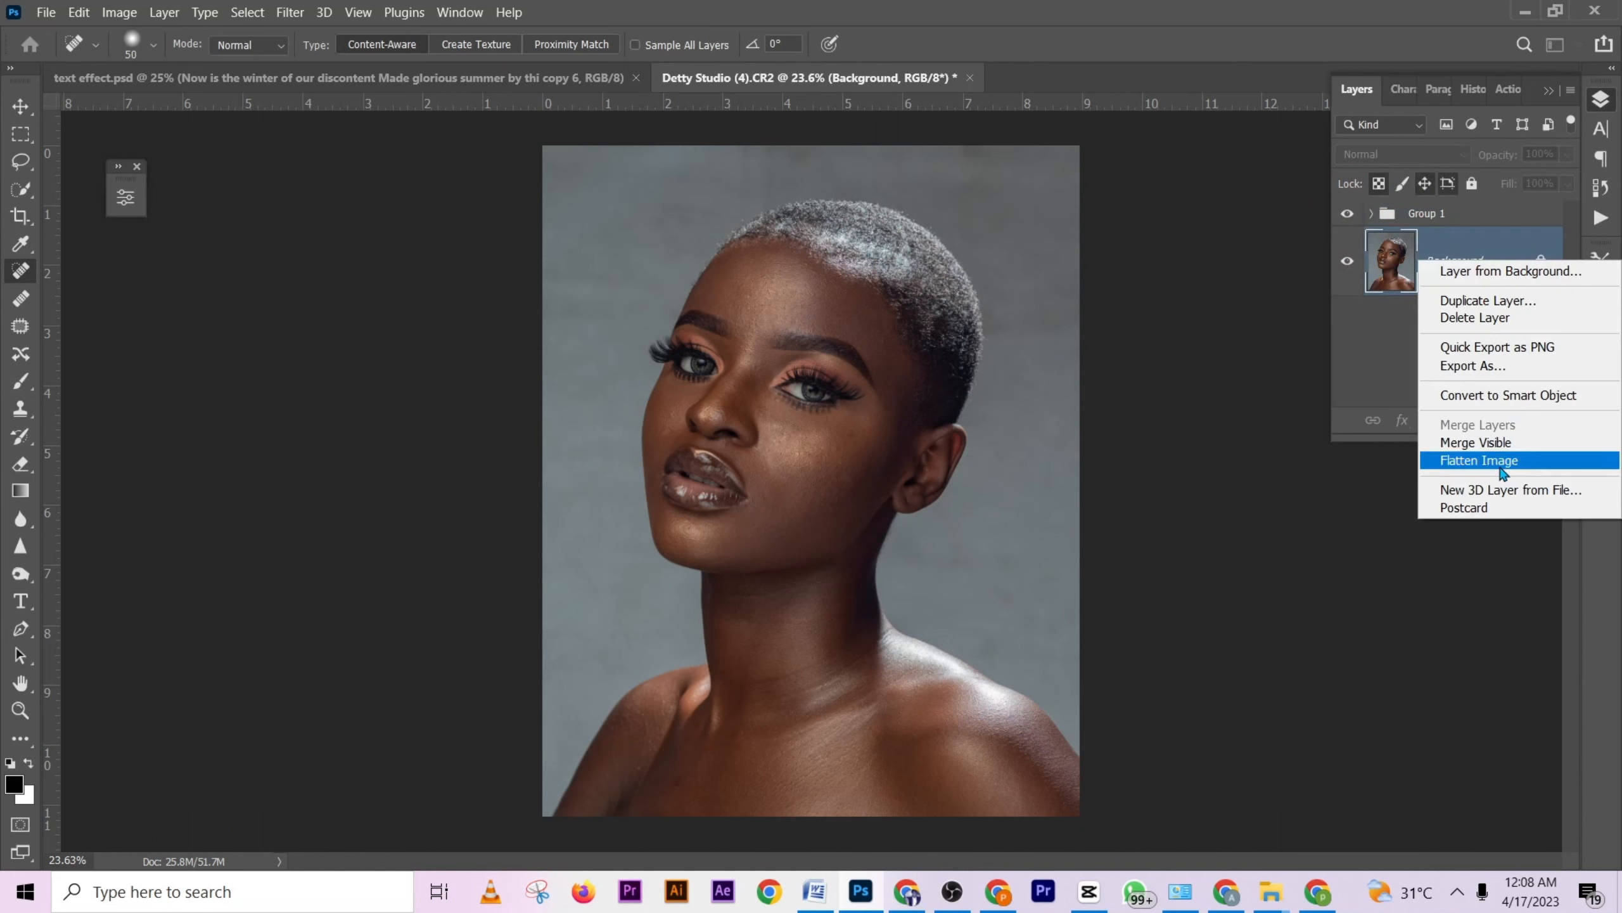
left_click(1479, 460)
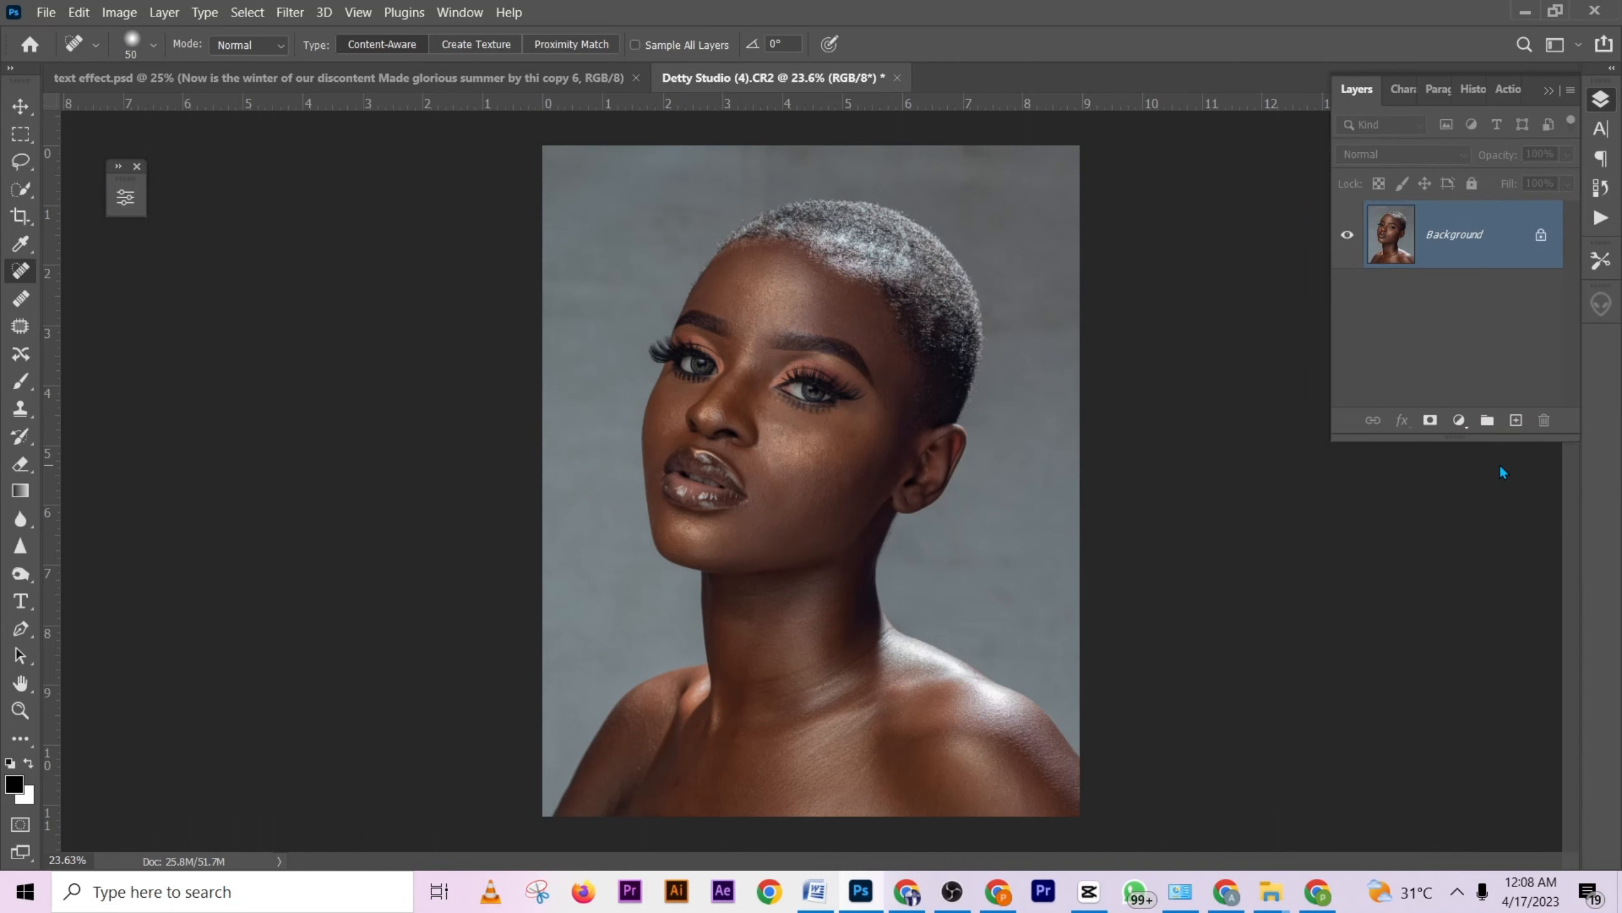
Start recording a new action named "fr s" in the test set.
left_click(1511, 88)
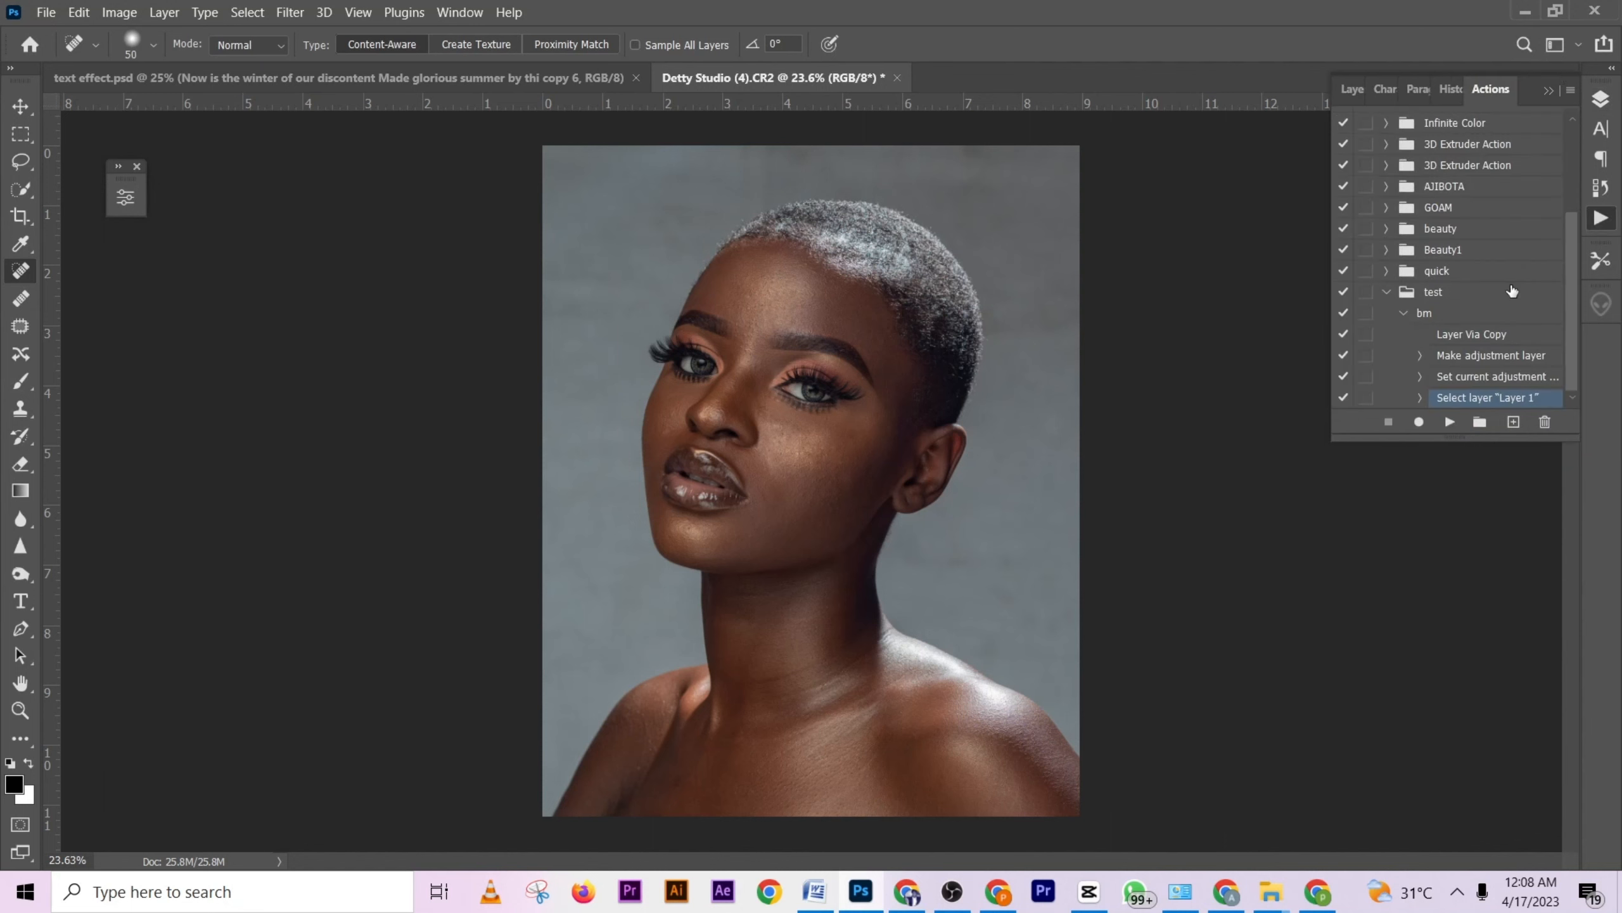
left_click(1512, 423)
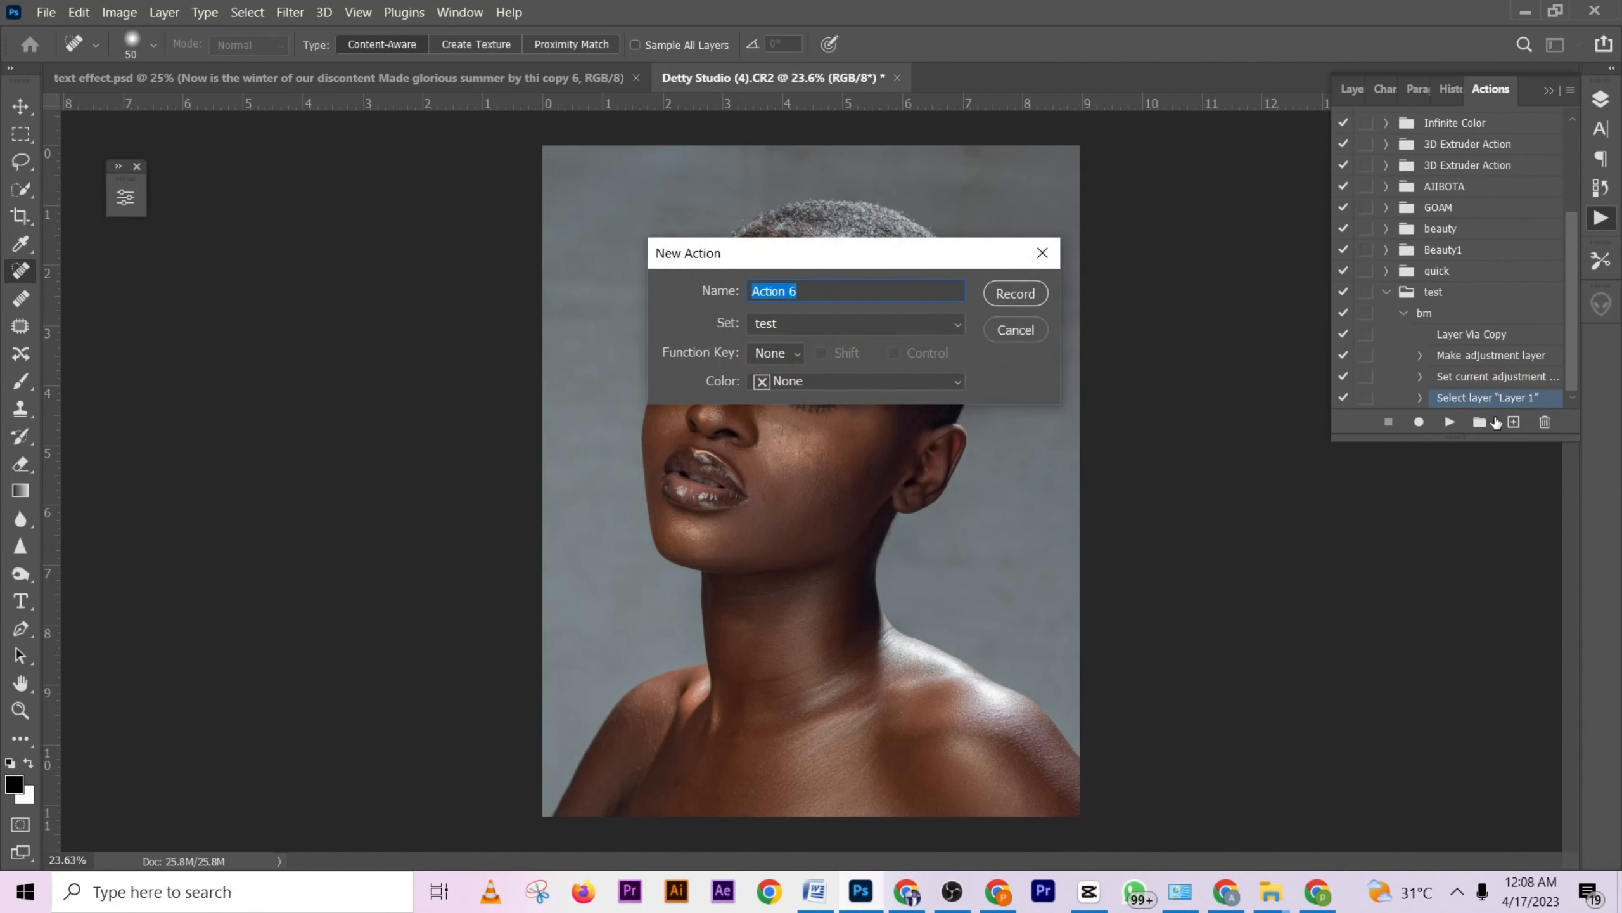
type("fs")
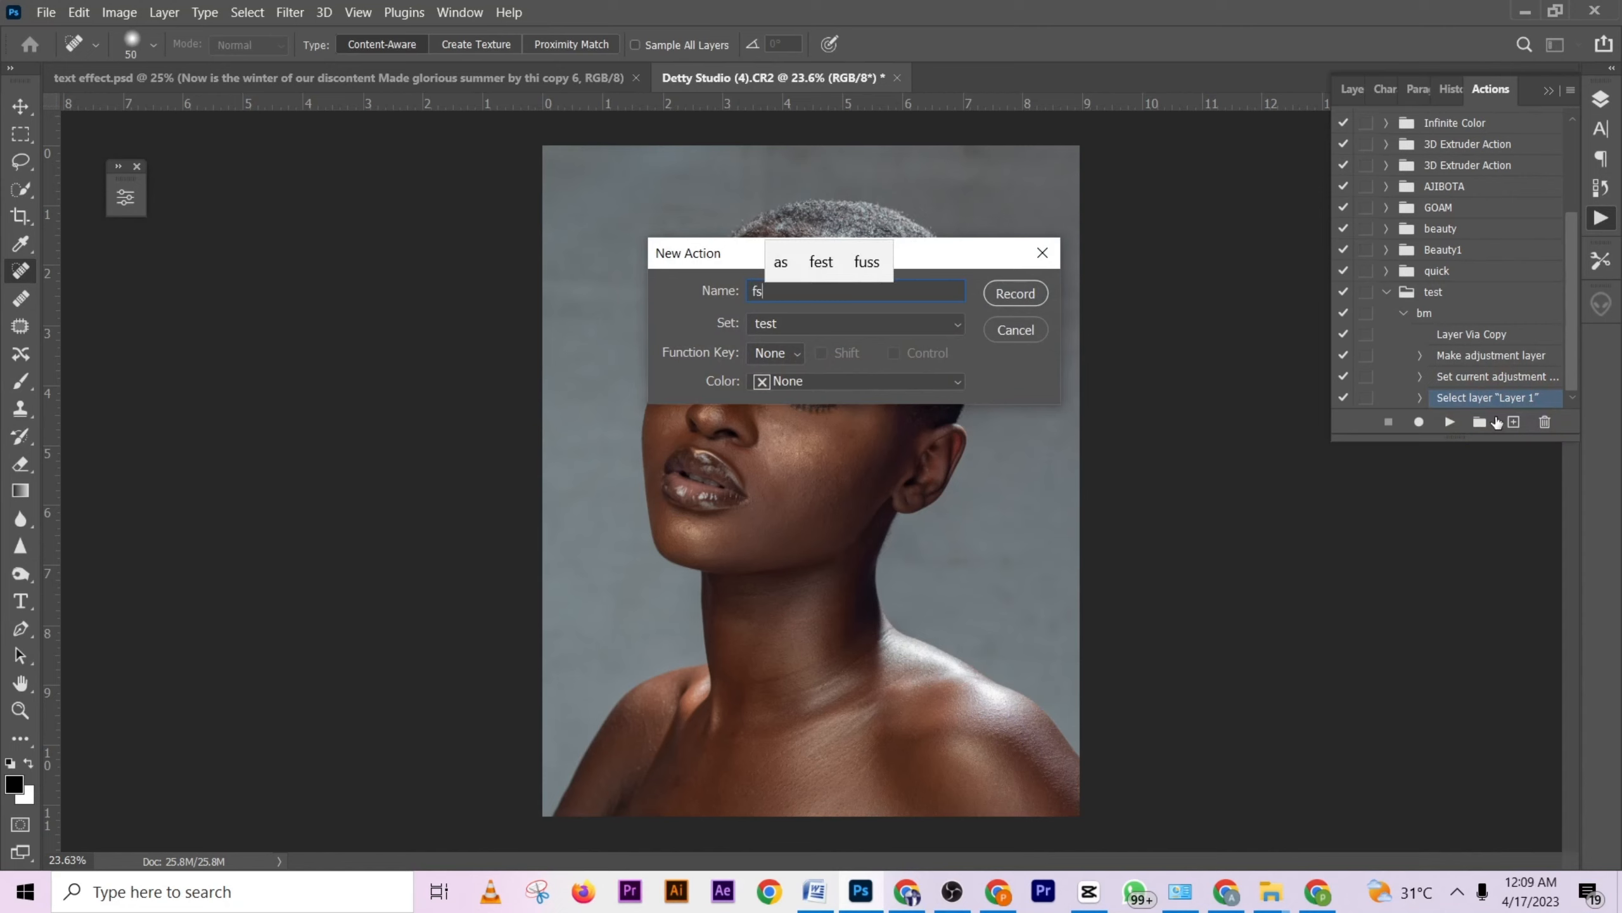
key("BackSpace")
type("r")
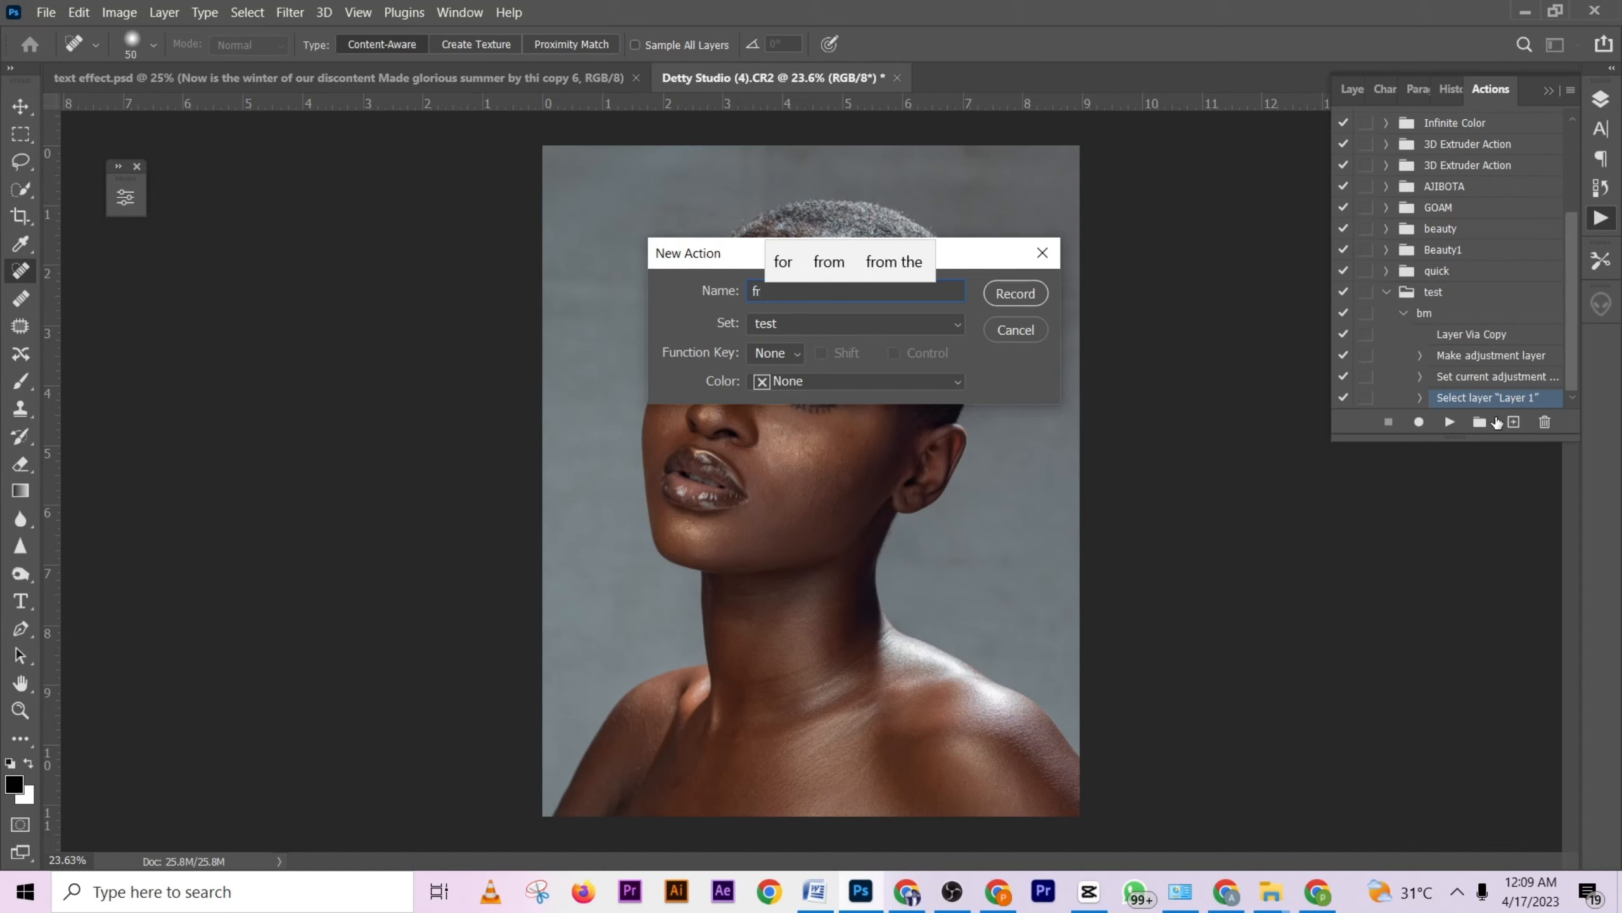
type(" s")
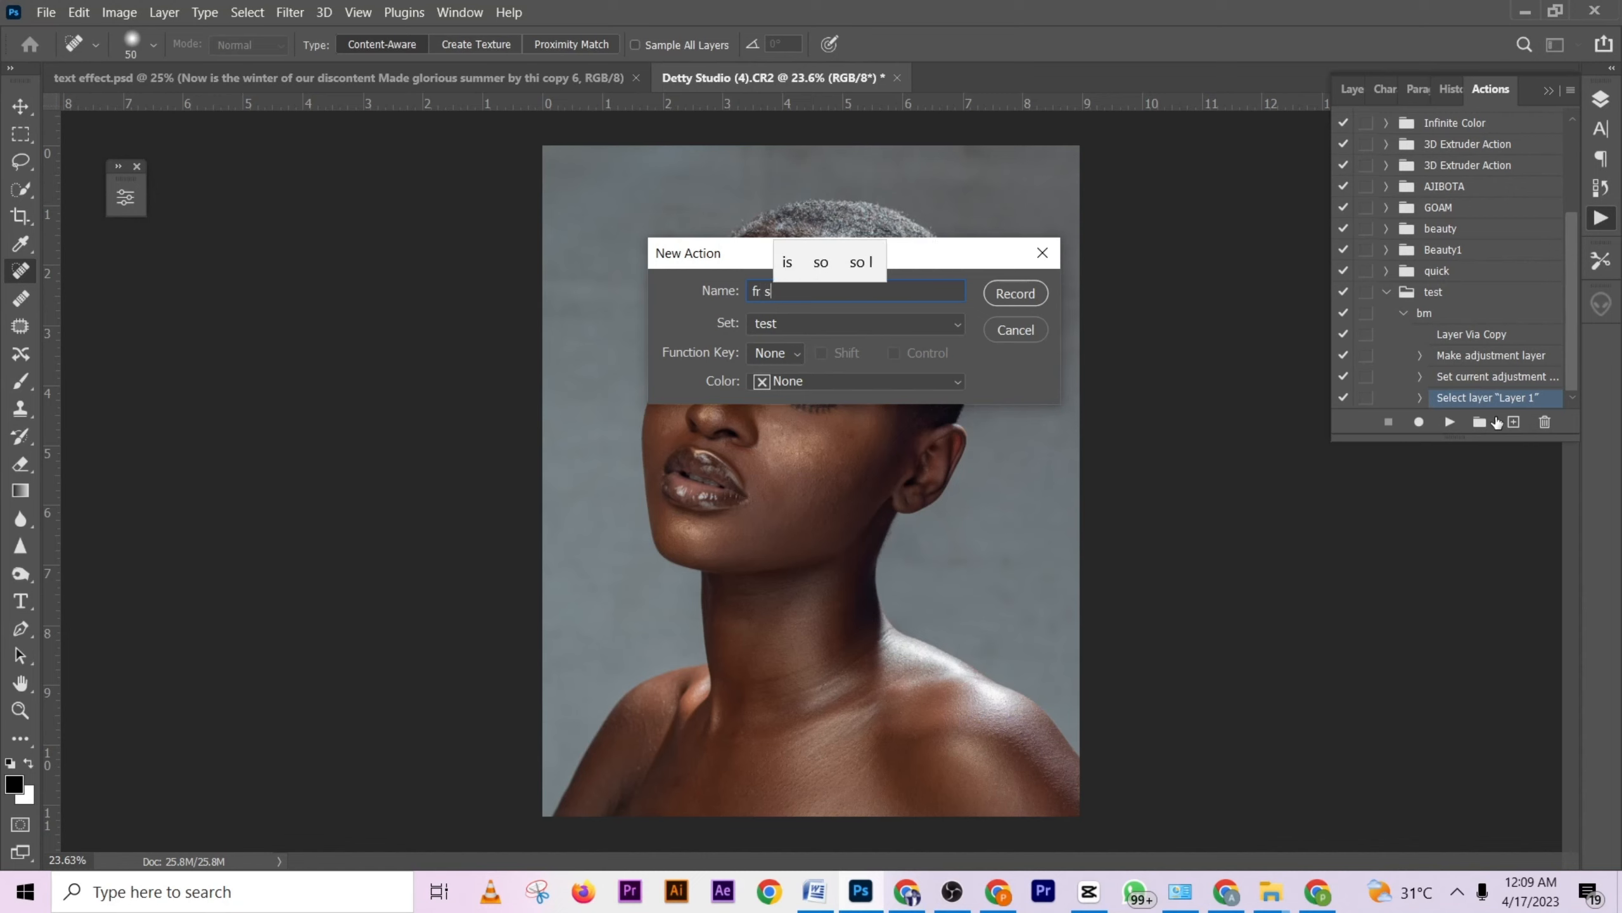
key("Return")
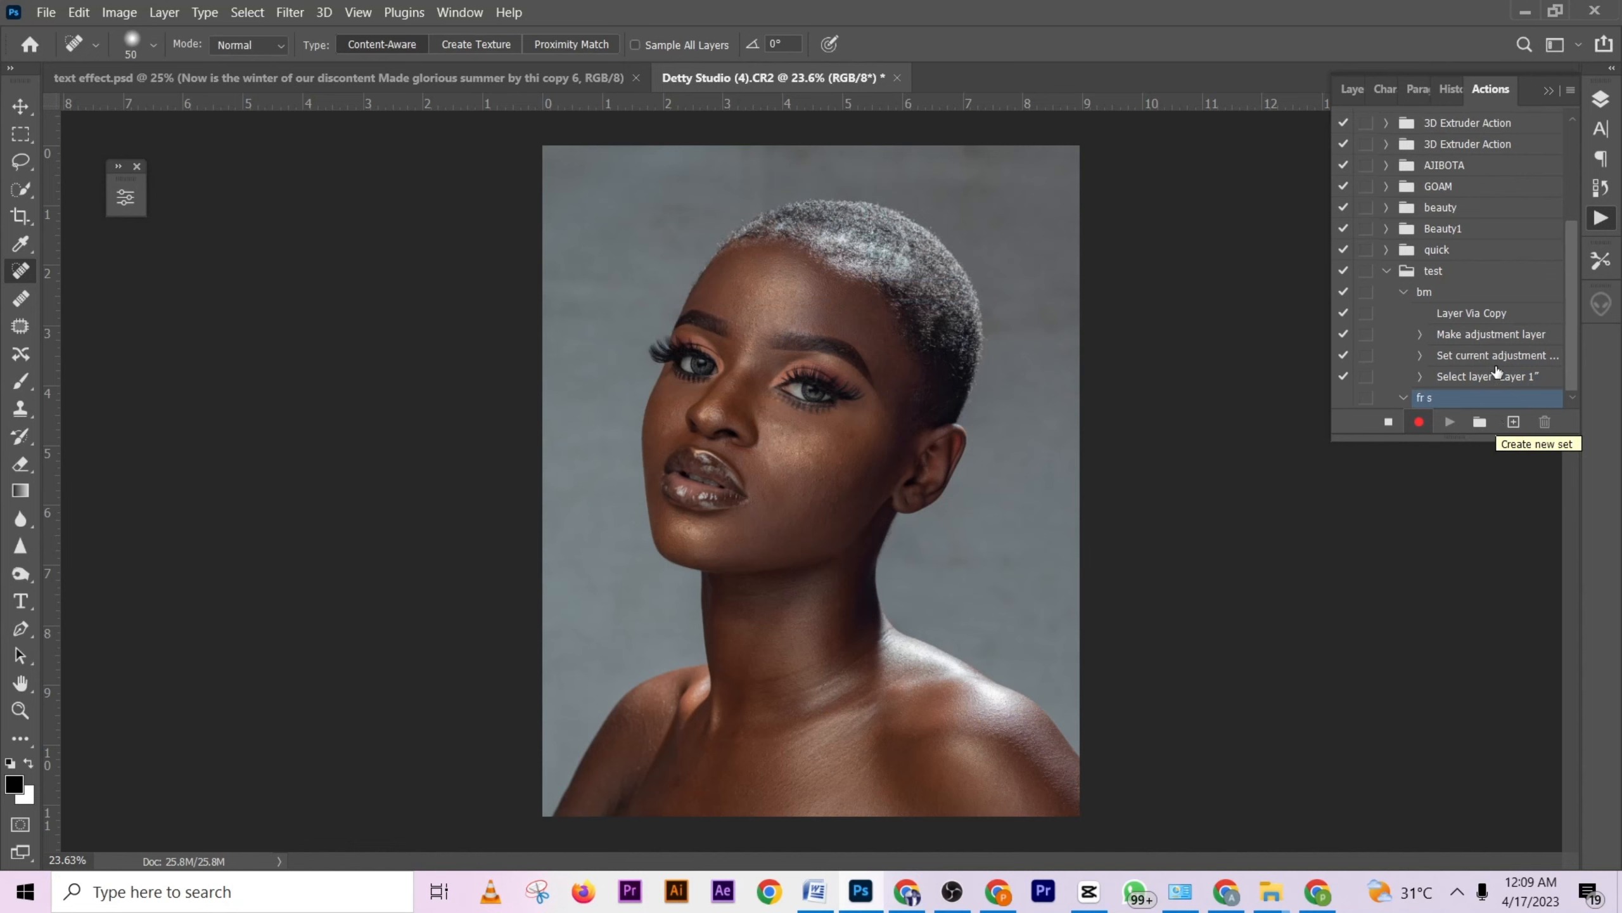
Duplicate the Background layer twice to stack two copies of the portrait above it.
left_click(1353, 89)
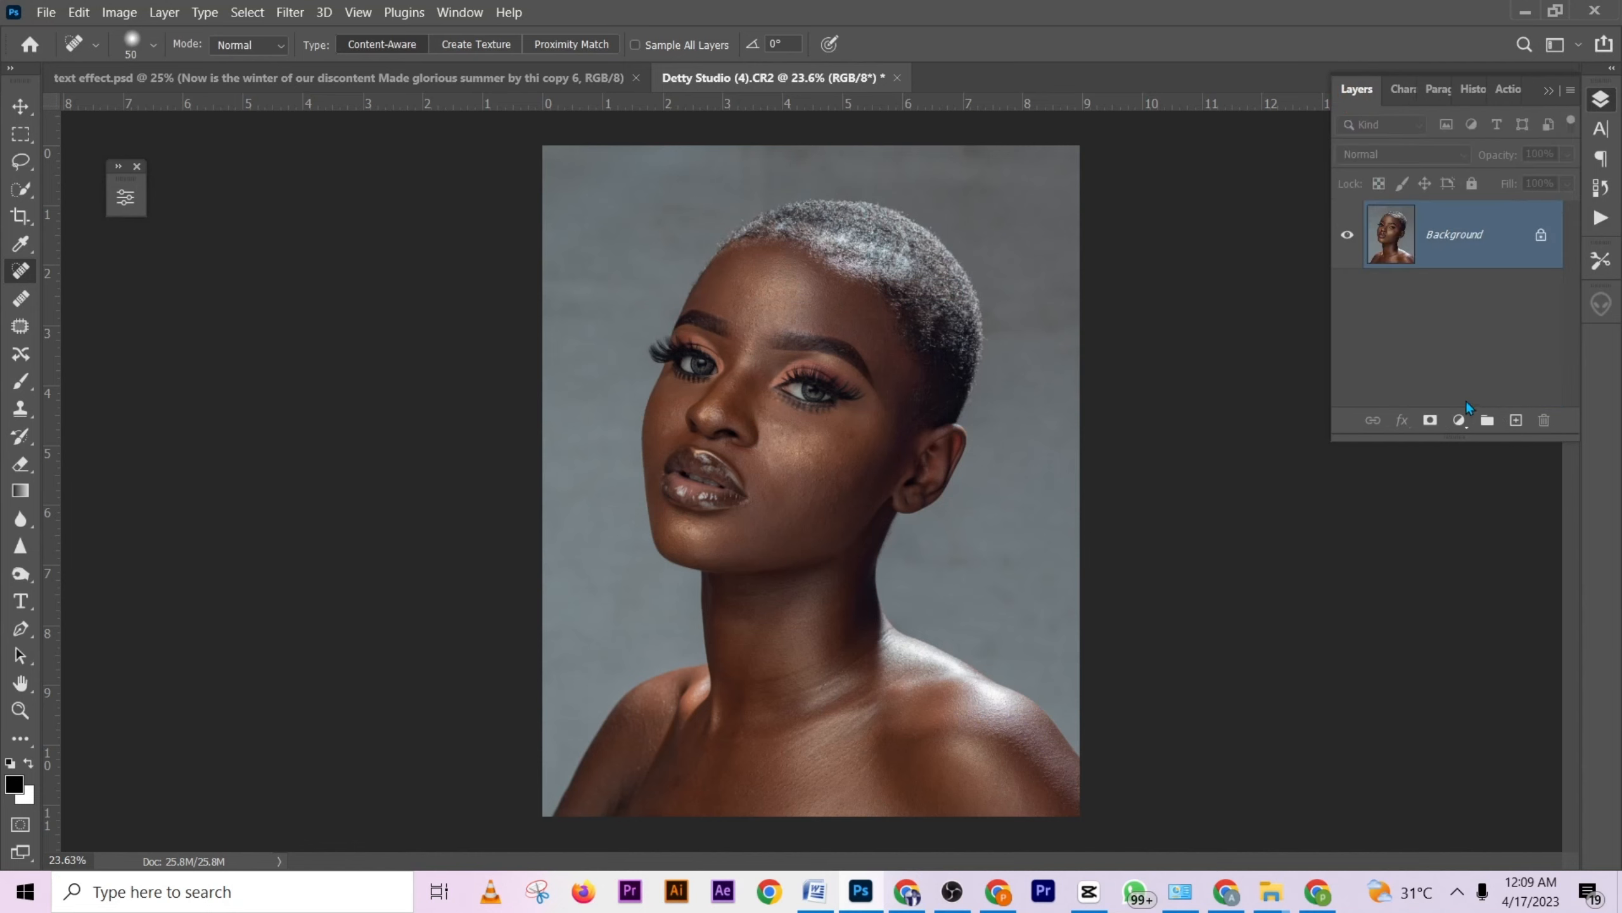
key("ctrl+j")
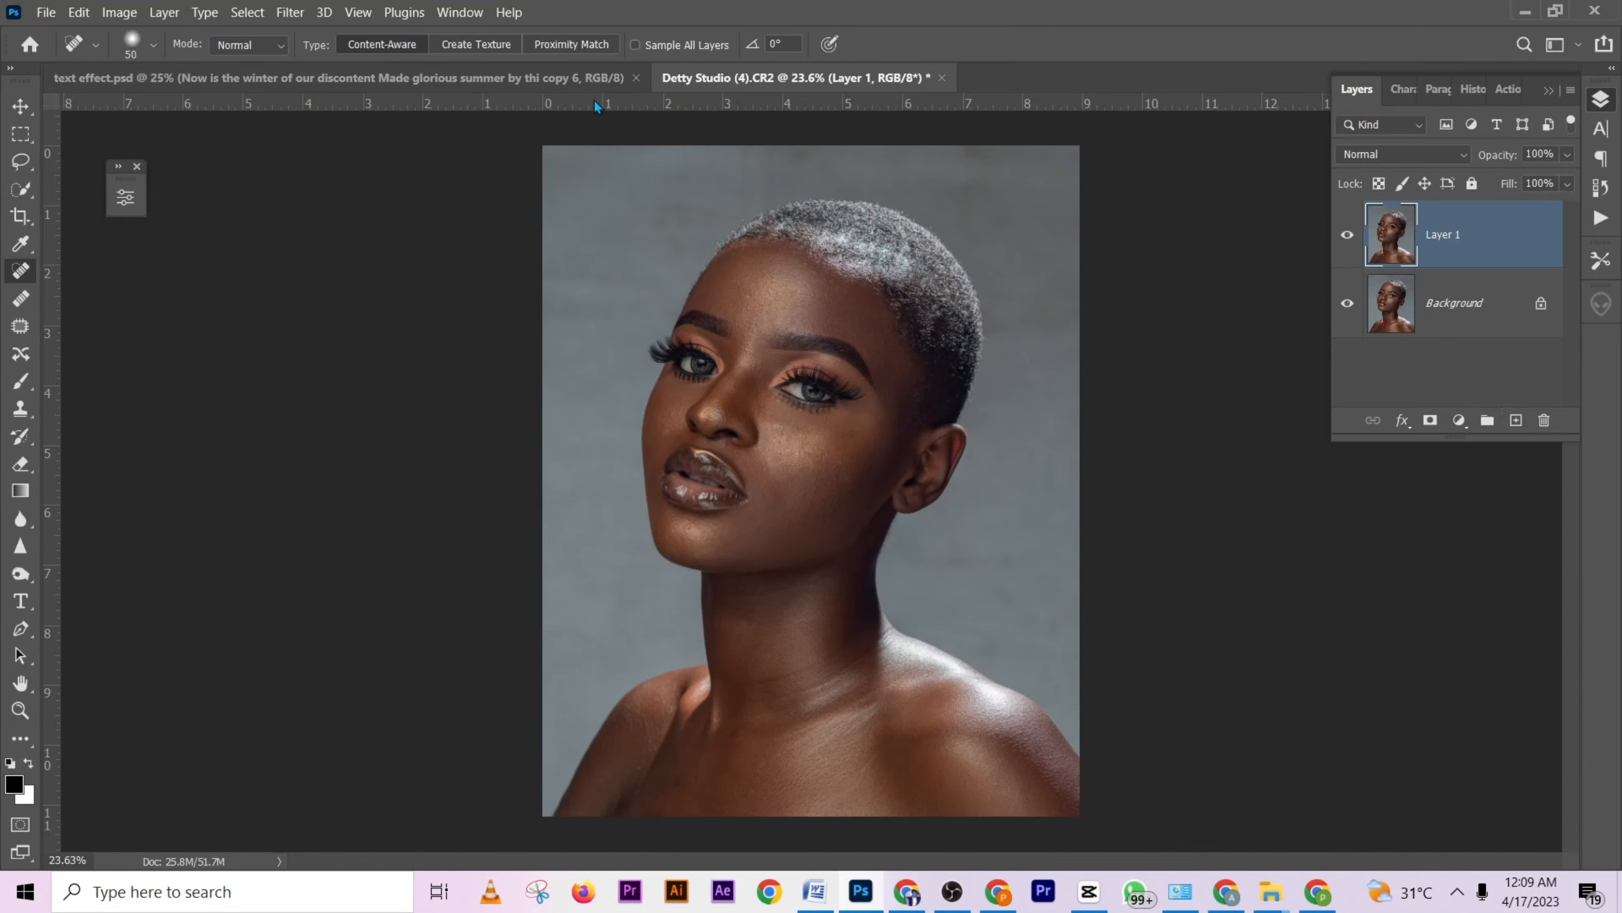
key("ctrl+j")
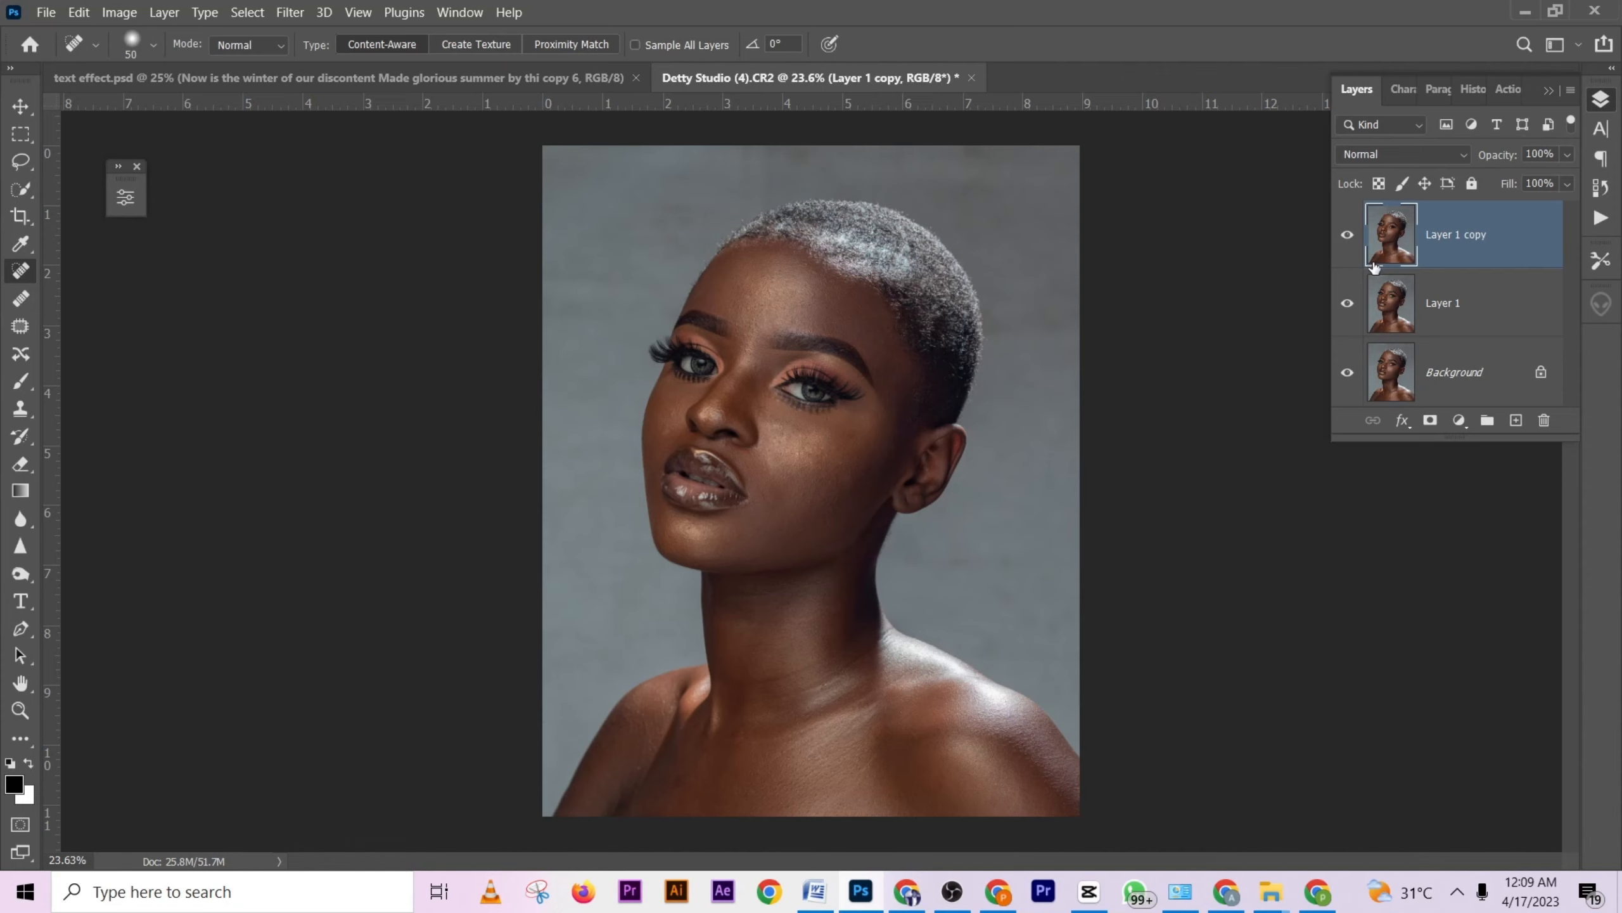
Rename the lower duplicate layer "L" and the upper duplicate layer "h".
double_click(1459, 314)
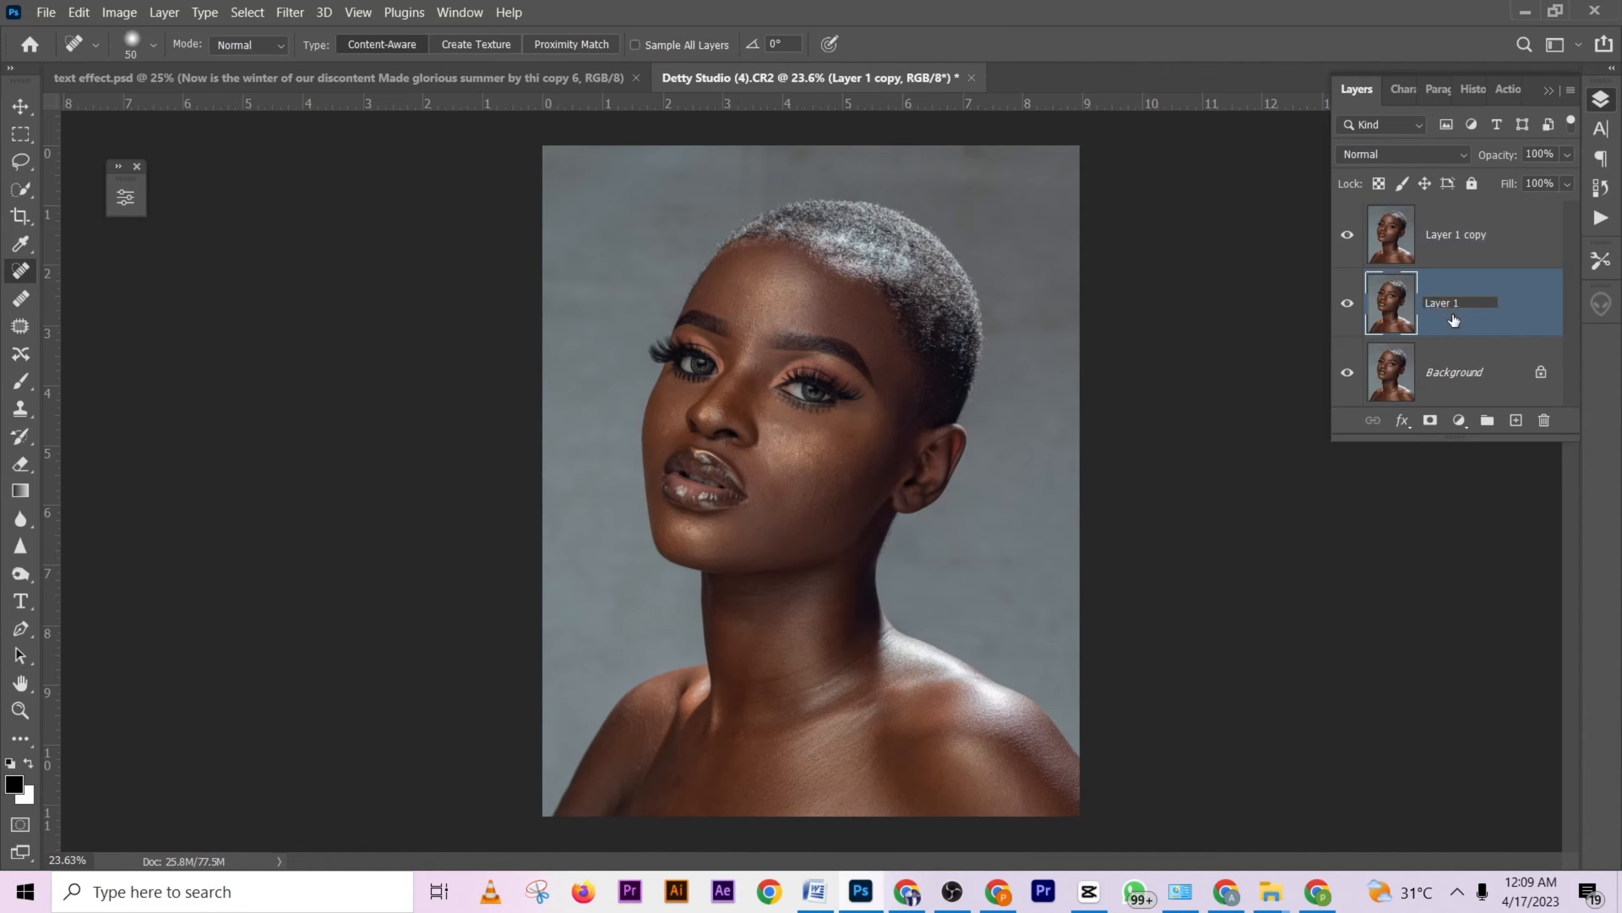
left_click(1451, 315)
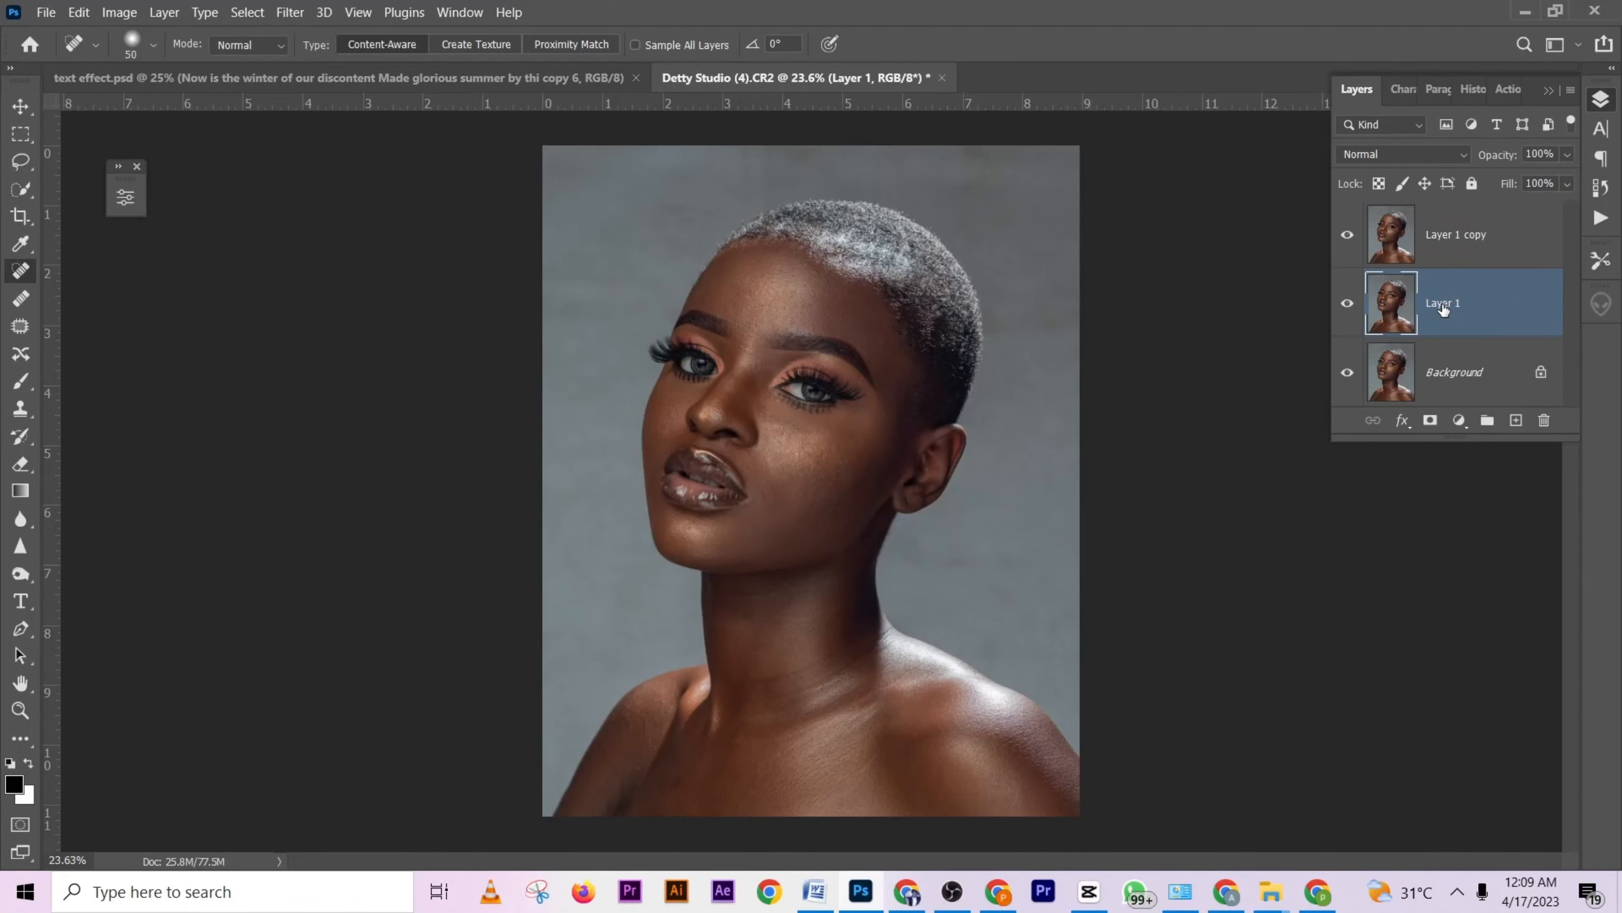
double_click(1450, 305)
left_click(1479, 304)
key("BackSpace")
double_click(1450, 244)
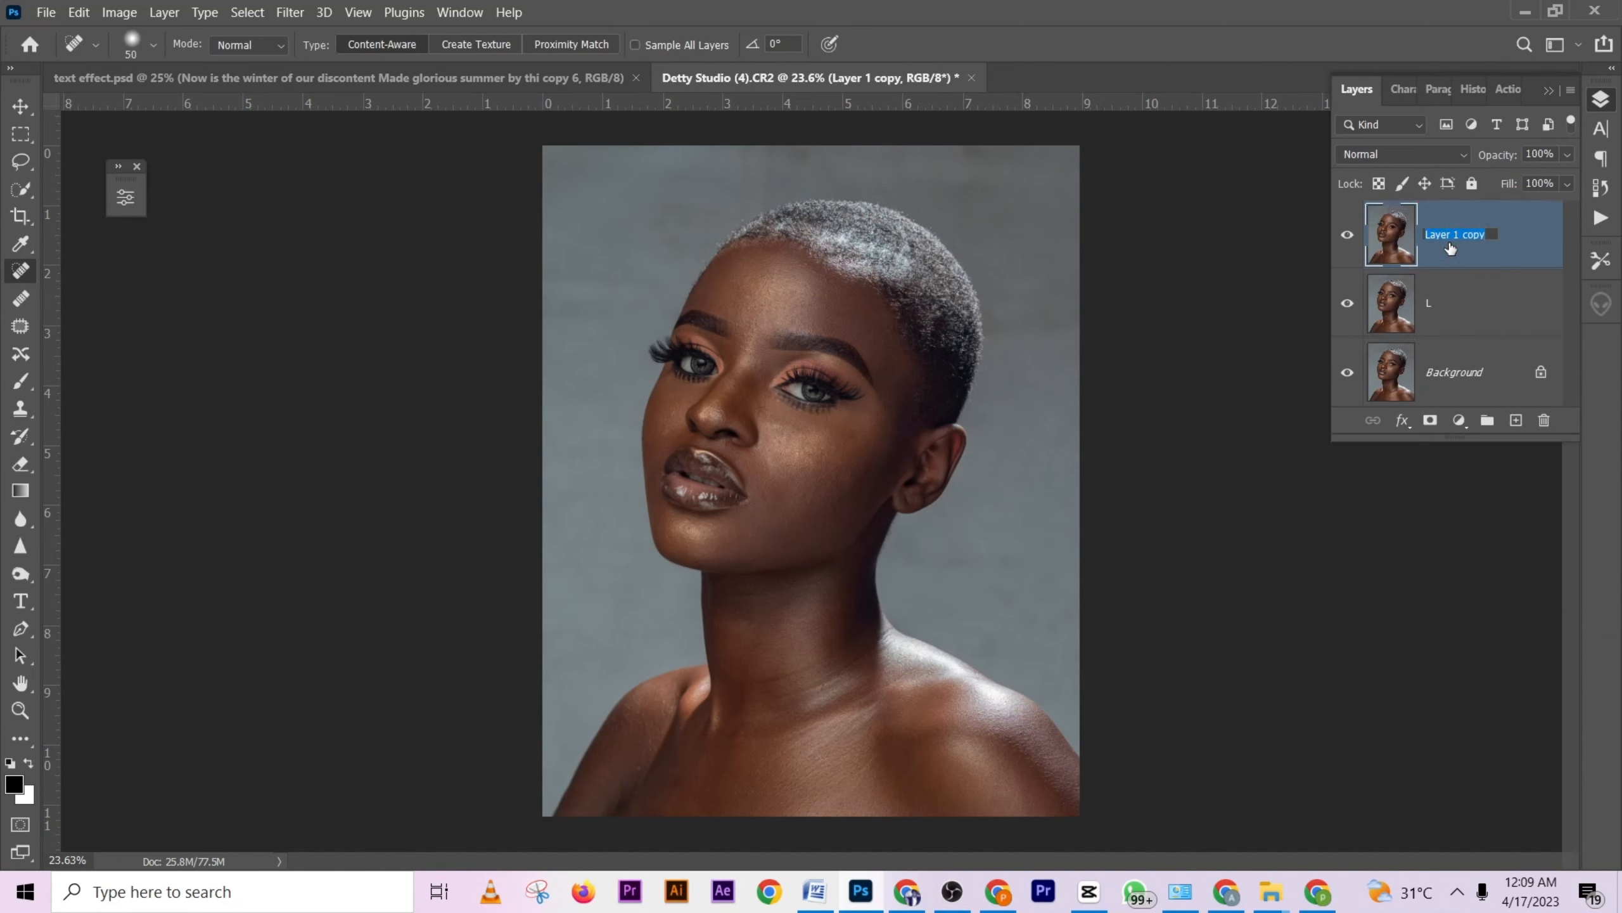
type("h")
key("Return")
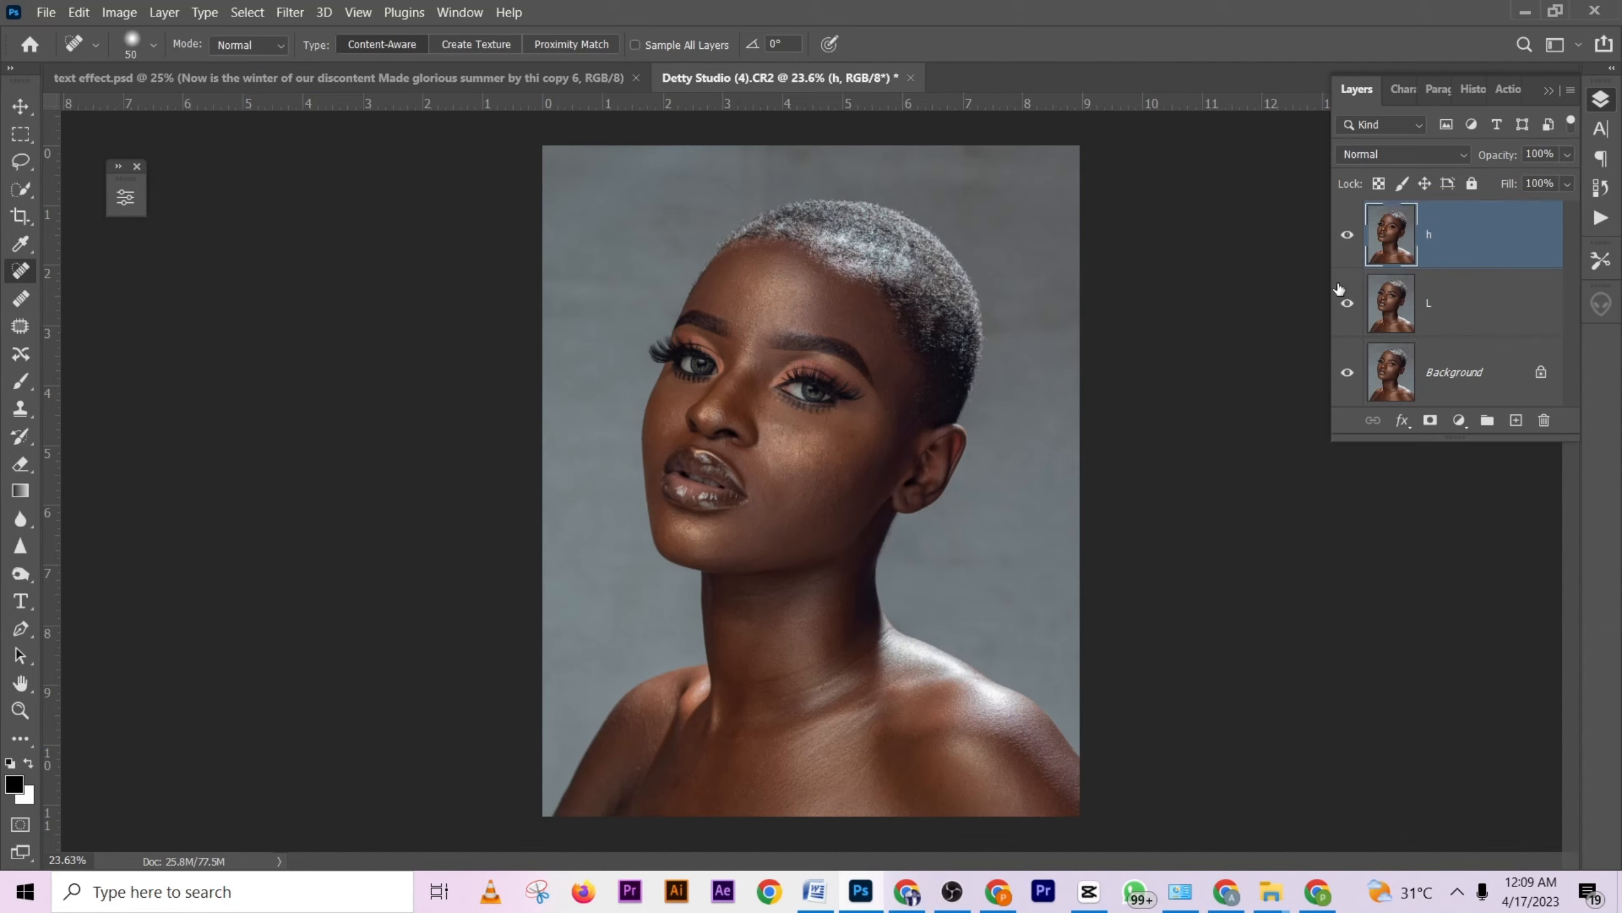
Hide layer h and apply a Gaussian Blur with a 7-pixel radius to layer L.
left_click(1479, 309)
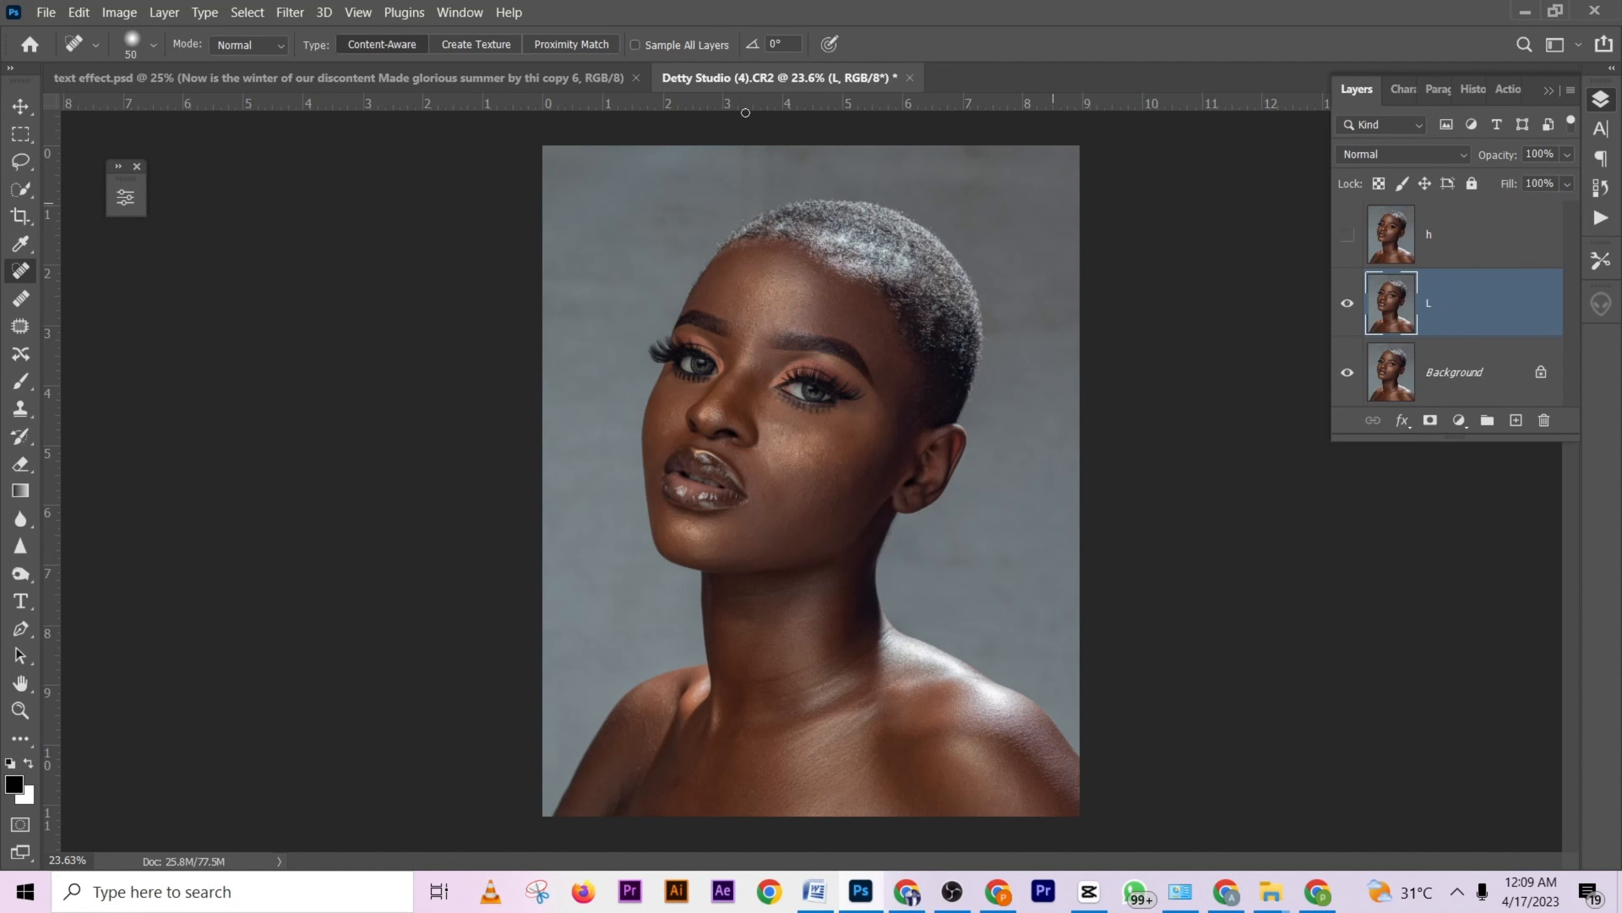
left_click(291, 12)
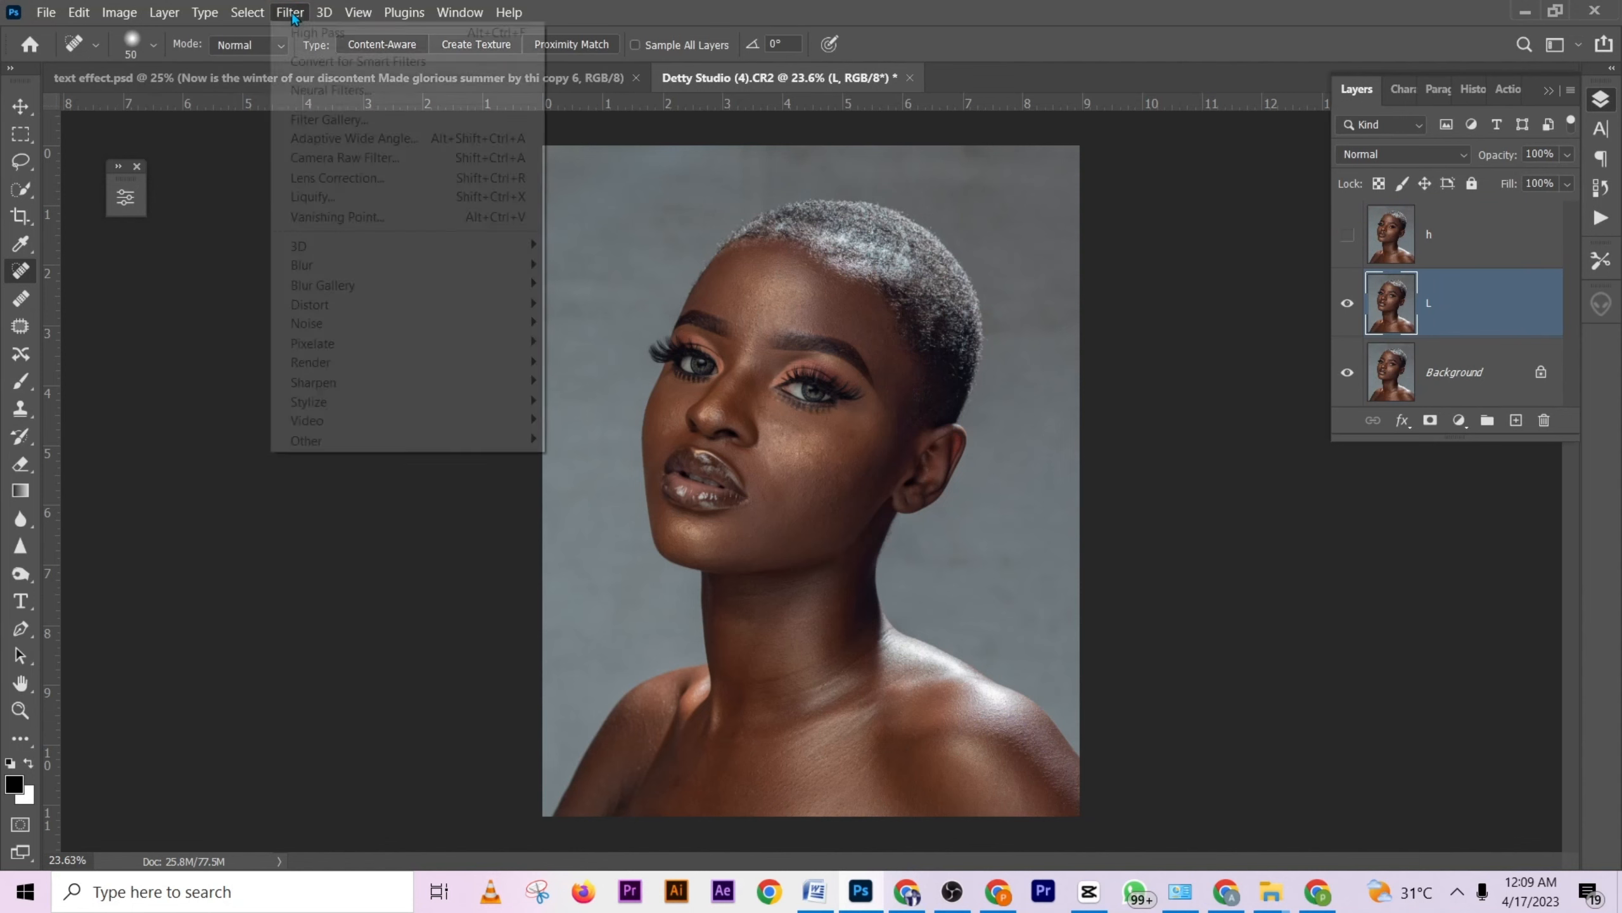
left_click(355, 263)
left_click(601, 343)
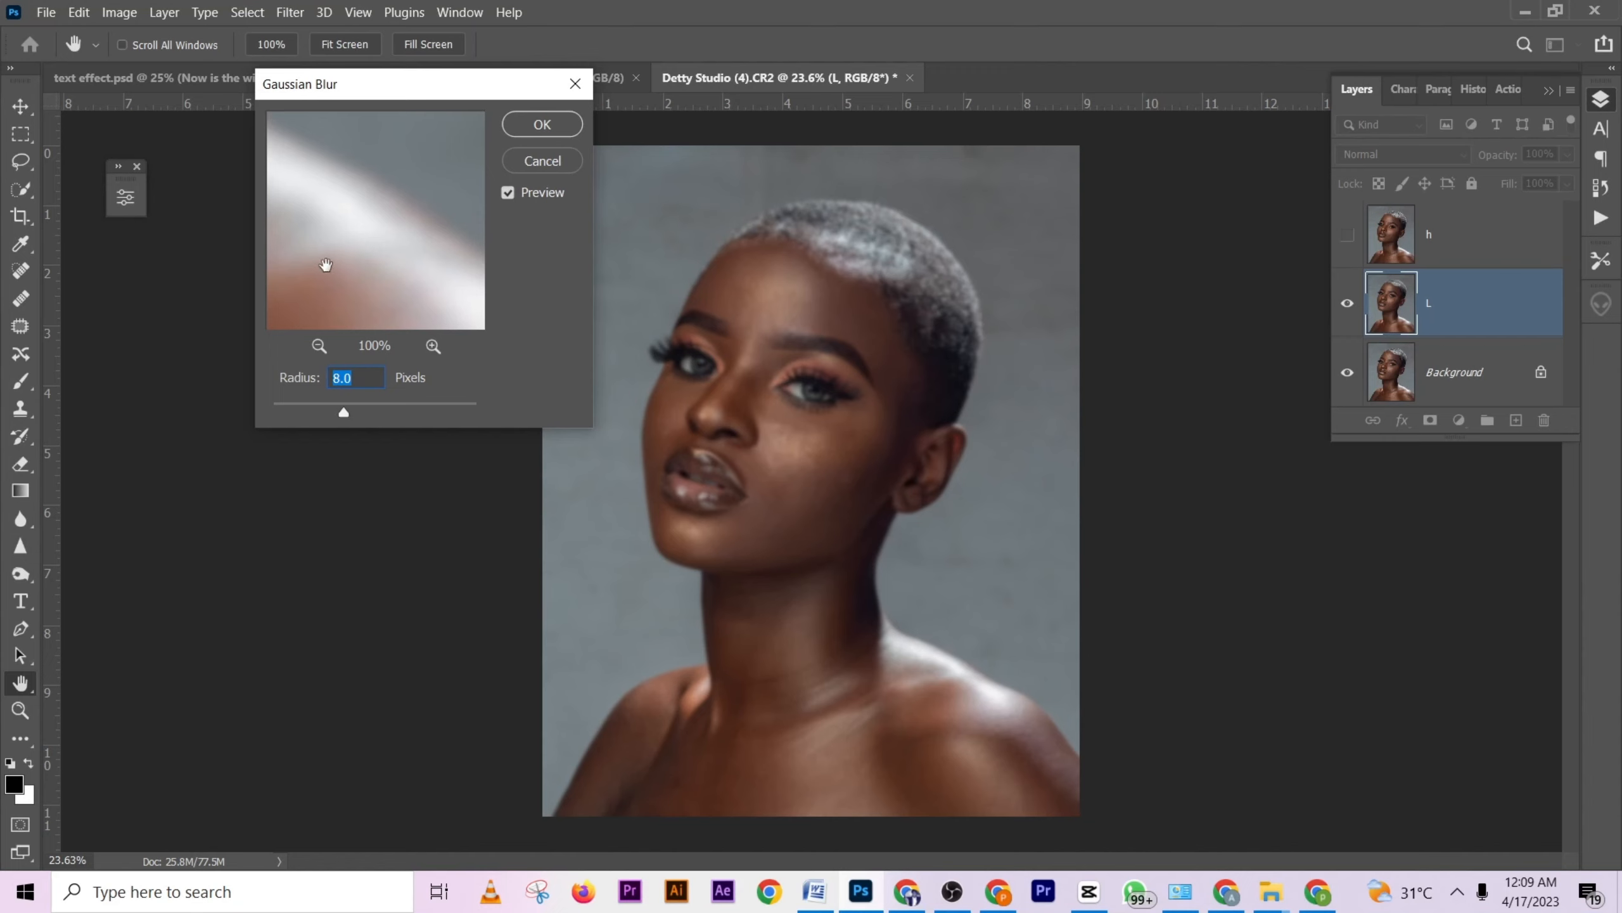
left_click_drag(326, 265, 568, 249)
left_click(805, 426)
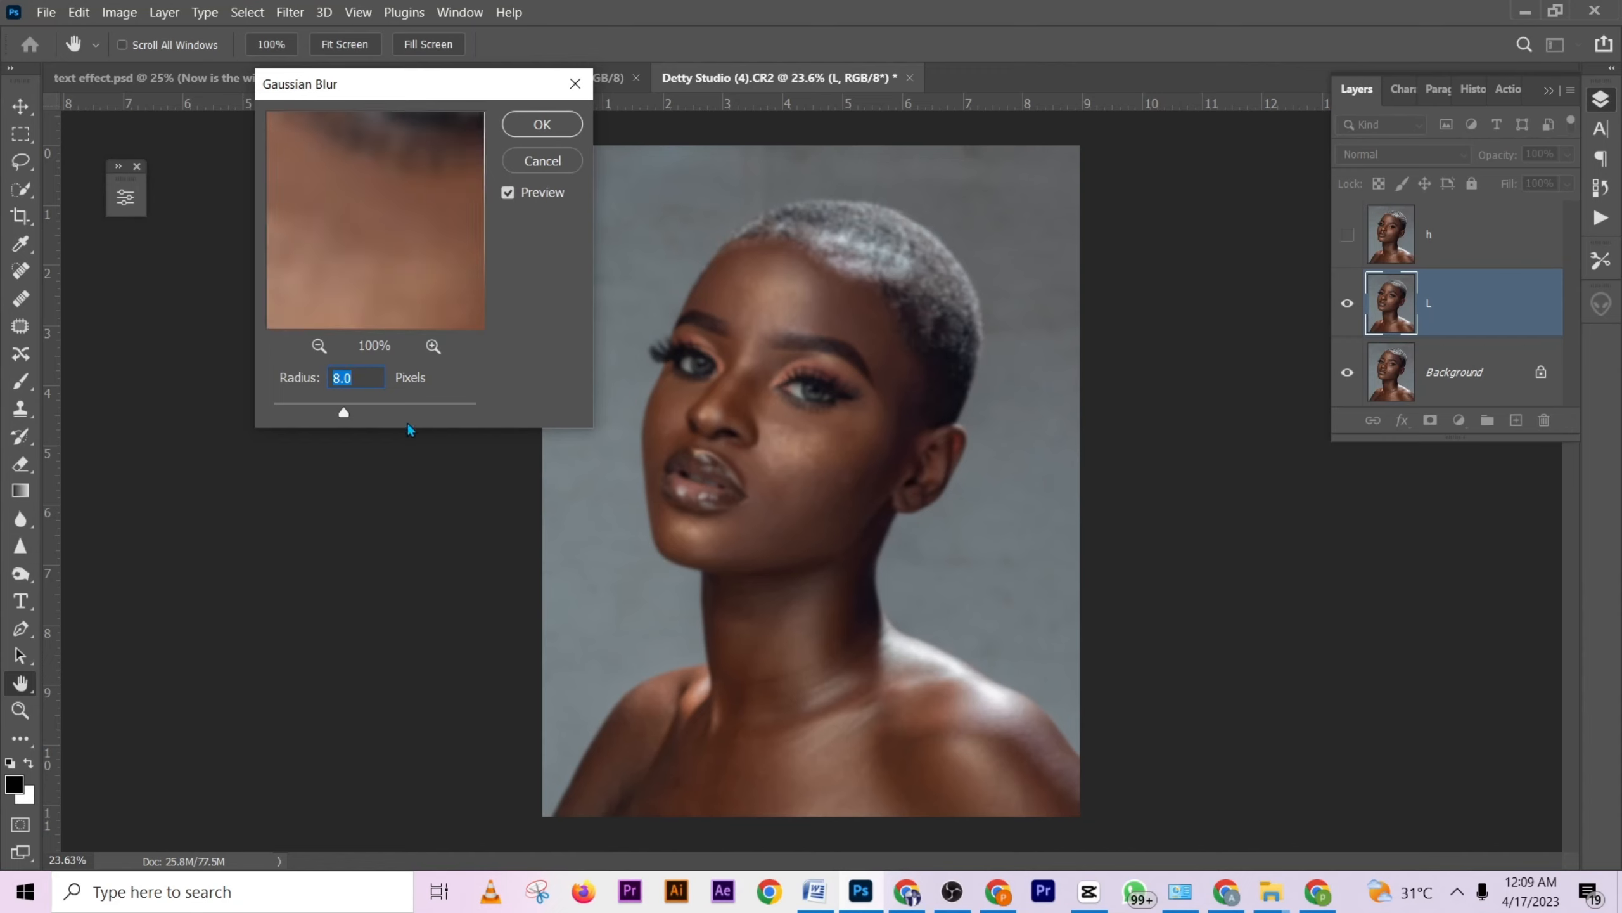
left_click_drag(337, 254, 389, 301)
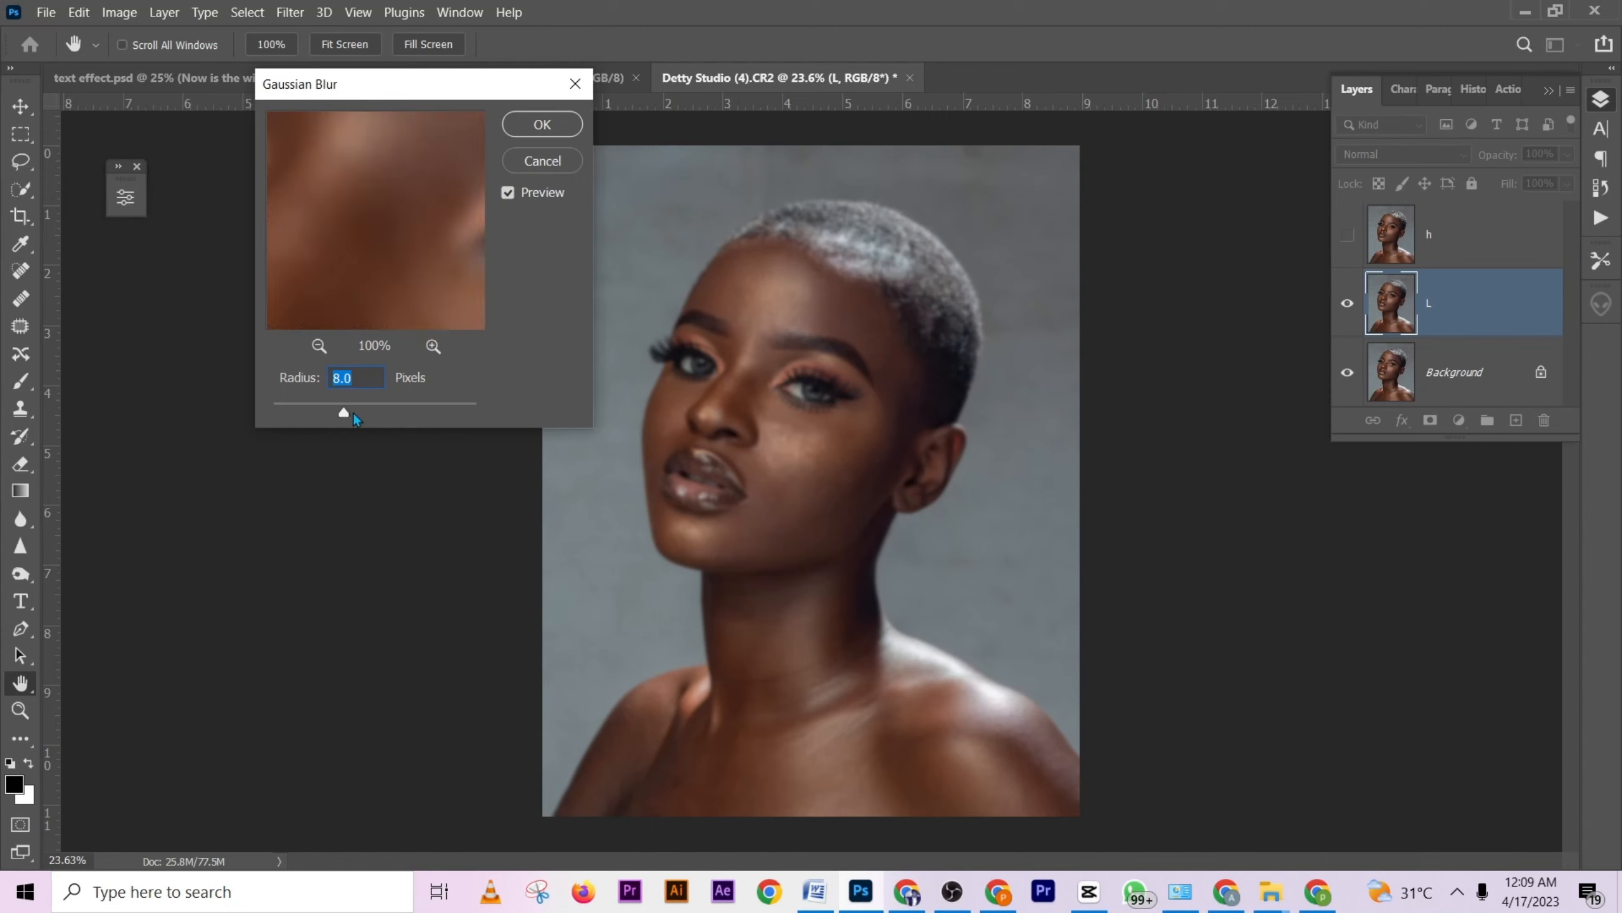
left_click(541, 124)
key("j")
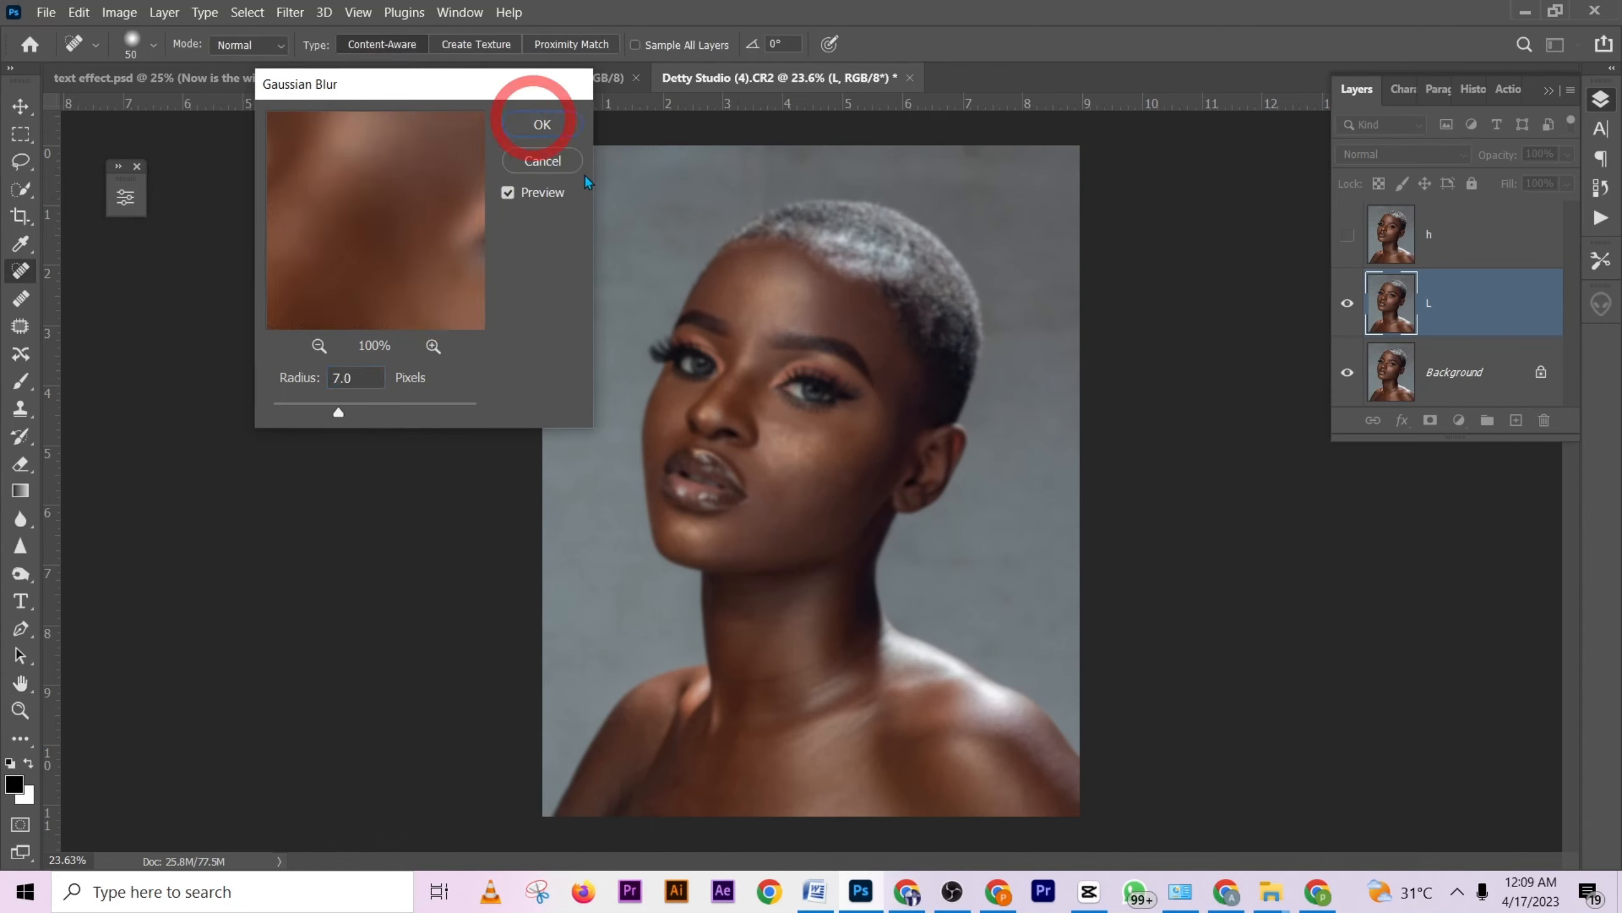
Show layer h and run Apply Image on it with layer L as source, Subtract blending, scale 2 and Invert off.
left_click(1347, 234)
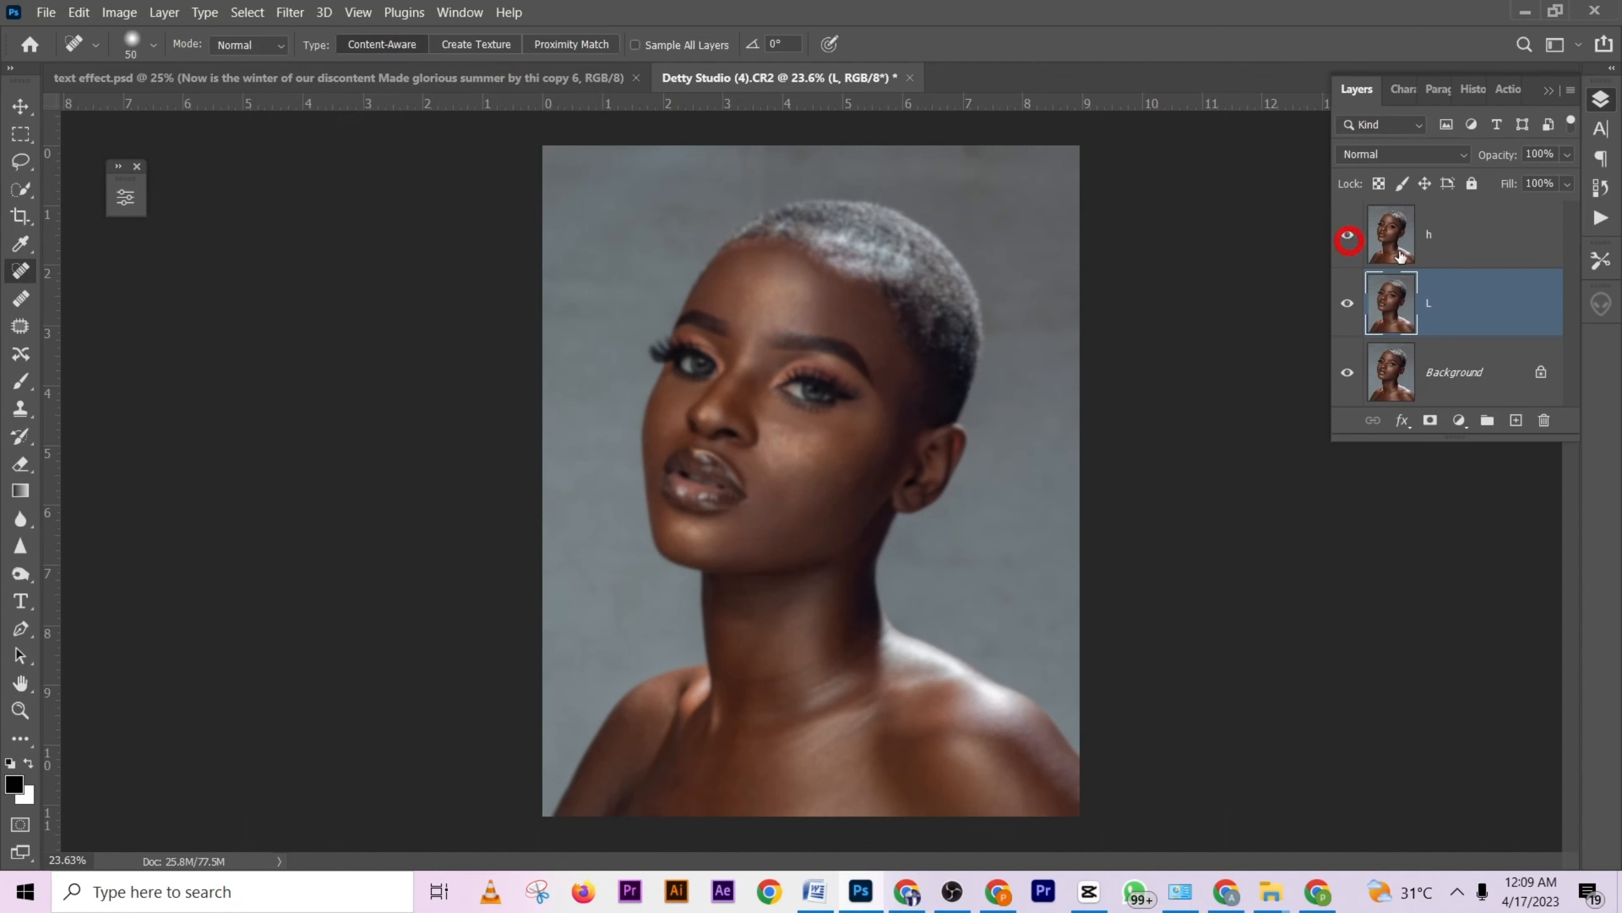
key("alt+bracketright")
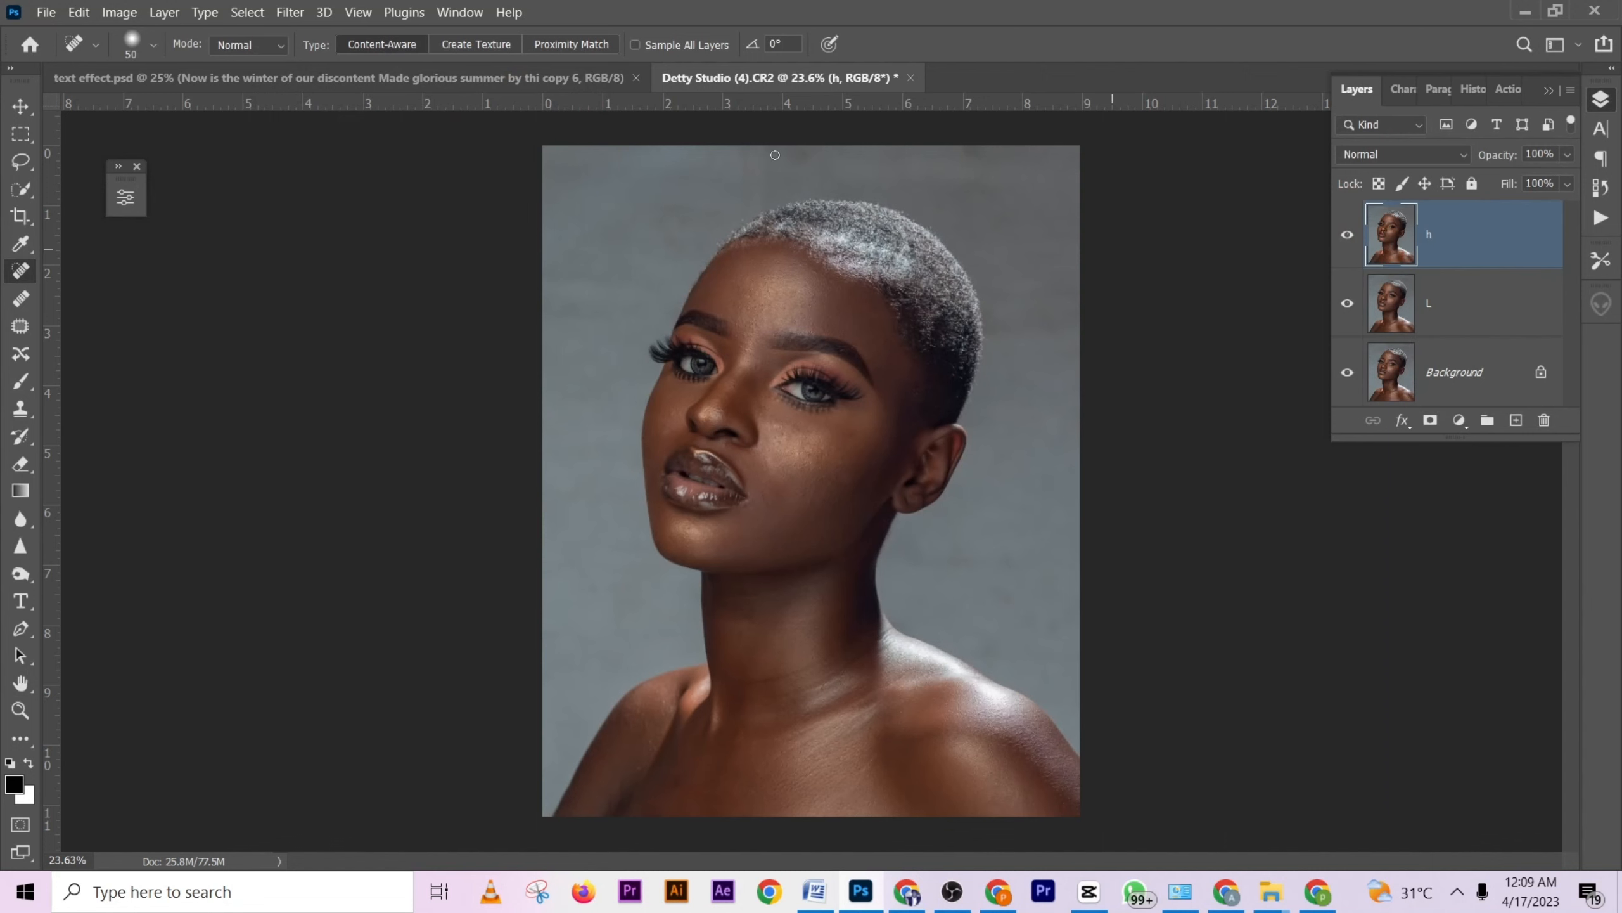
left_click(119, 12)
left_click(183, 304)
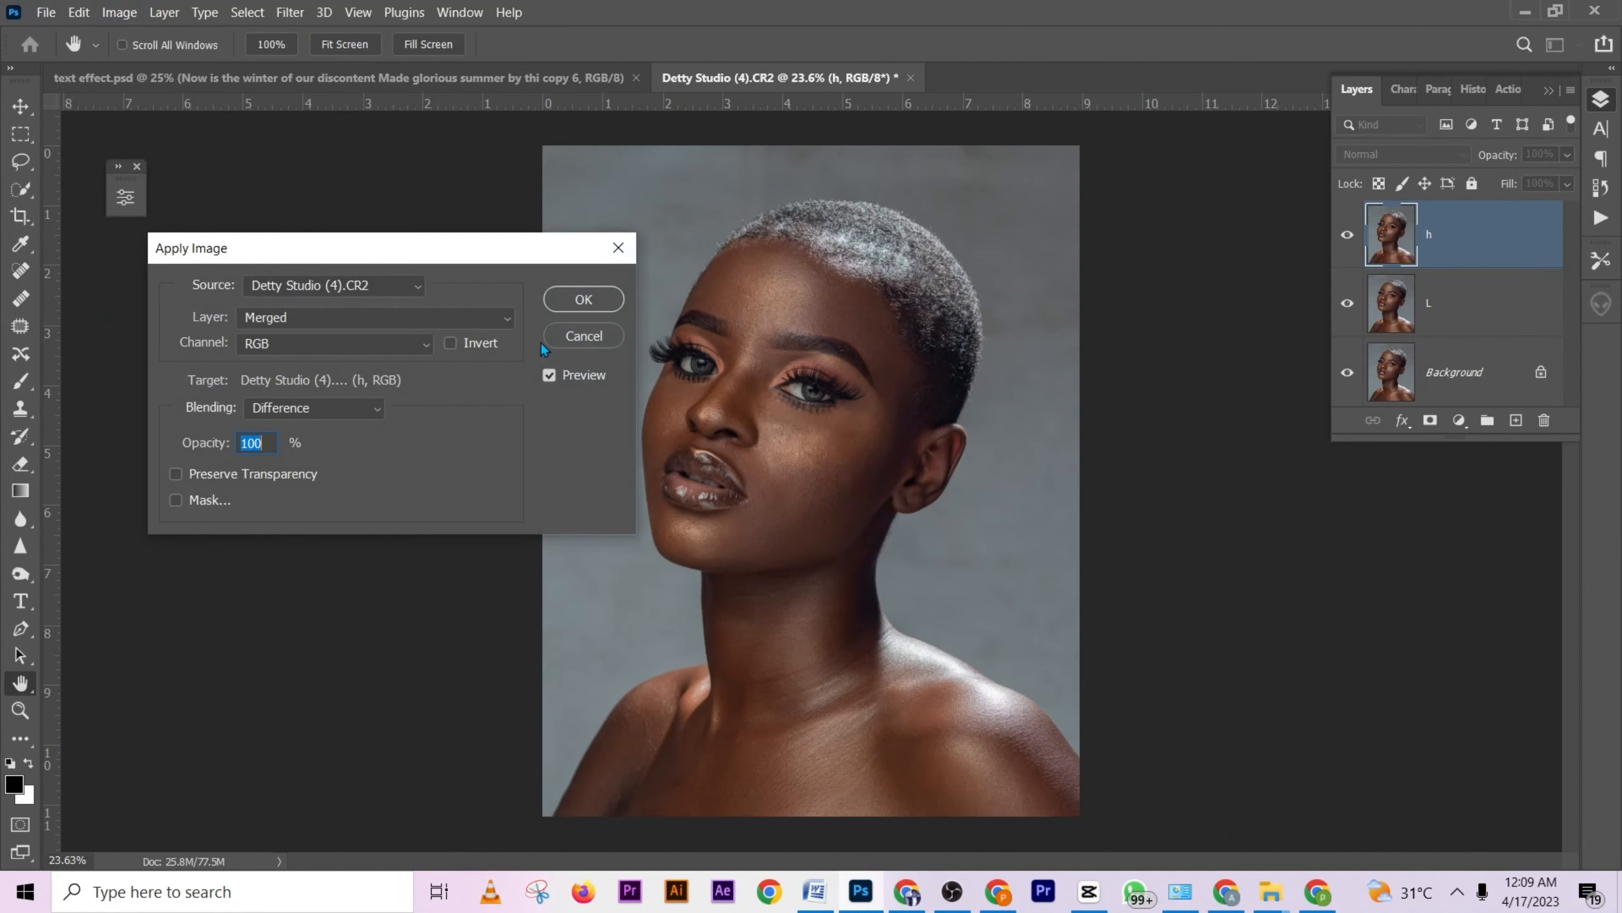
left_click(327, 317)
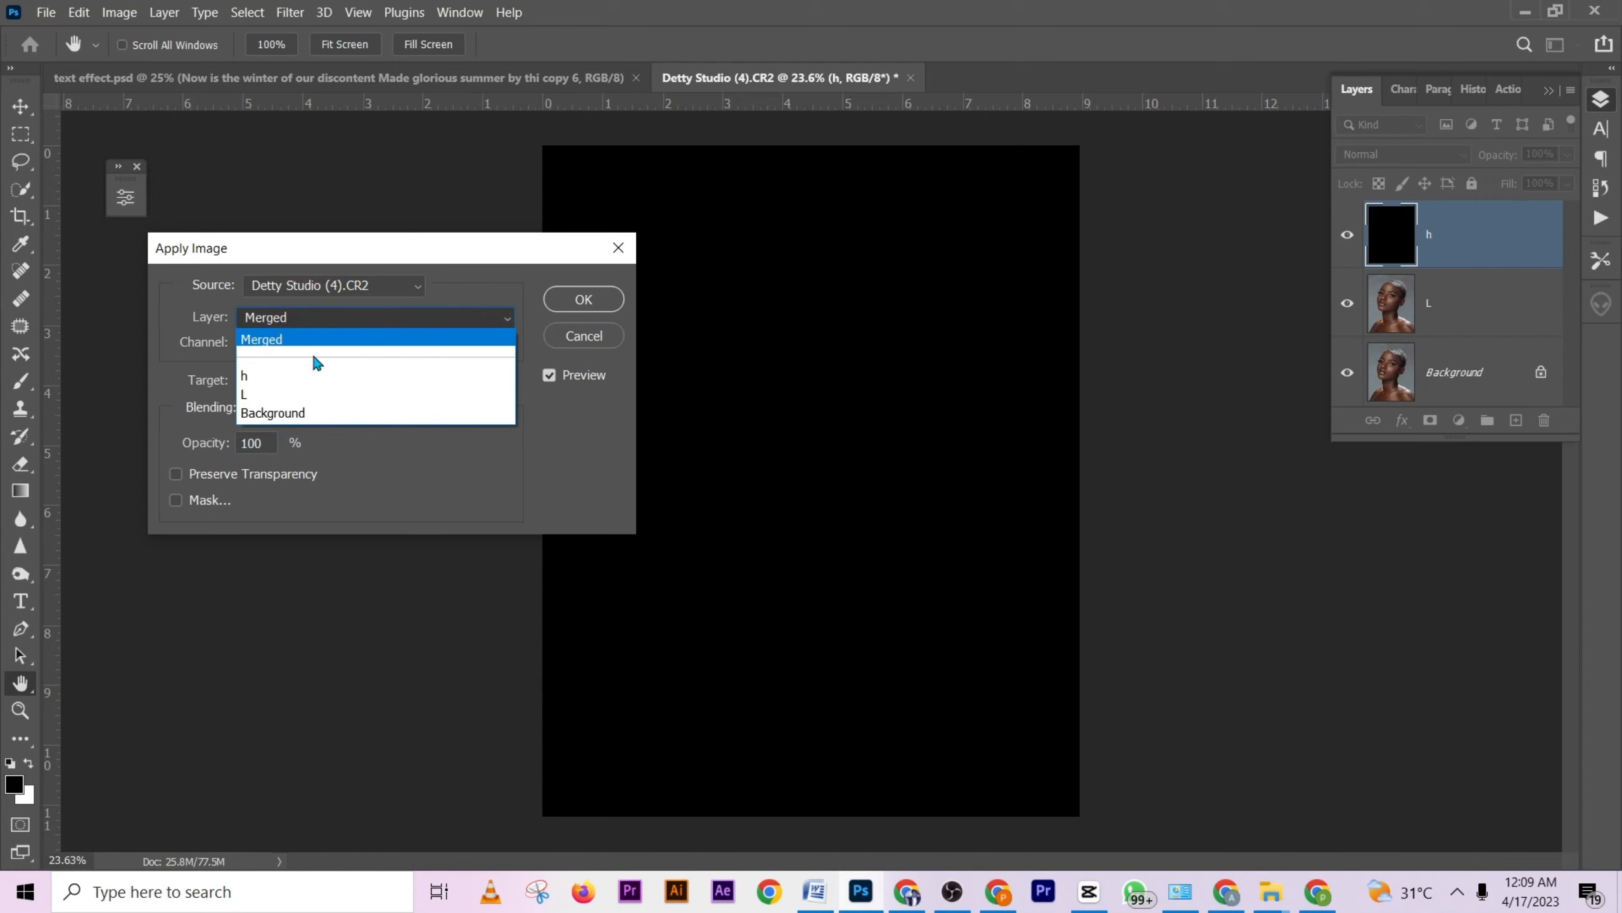
left_click(272, 394)
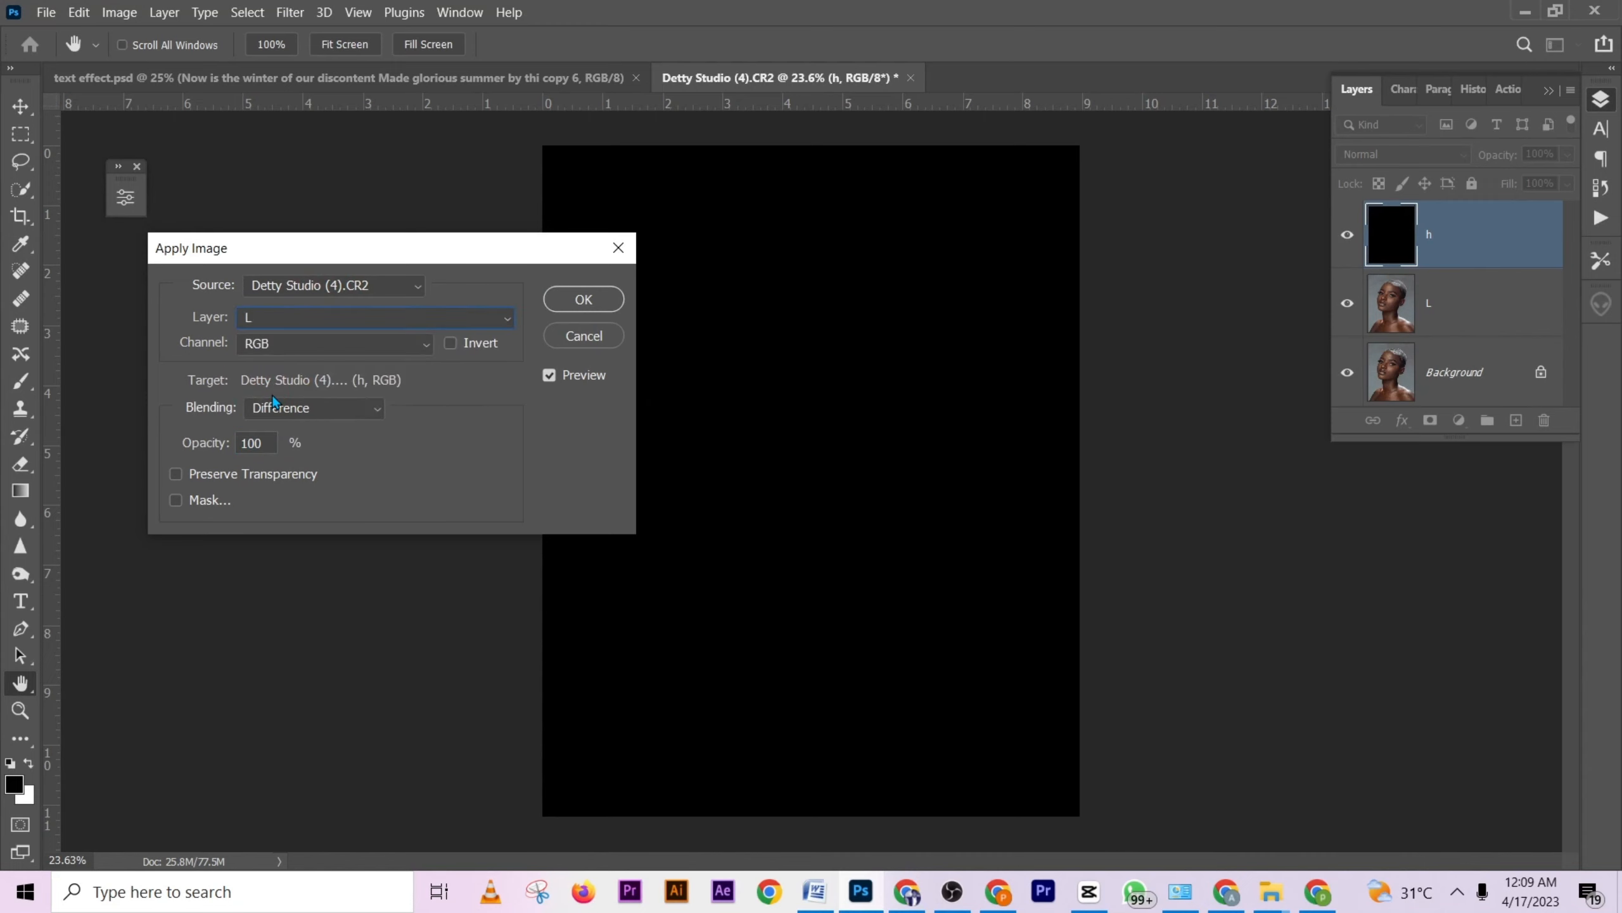
left_click(451, 346)
left_click(452, 345)
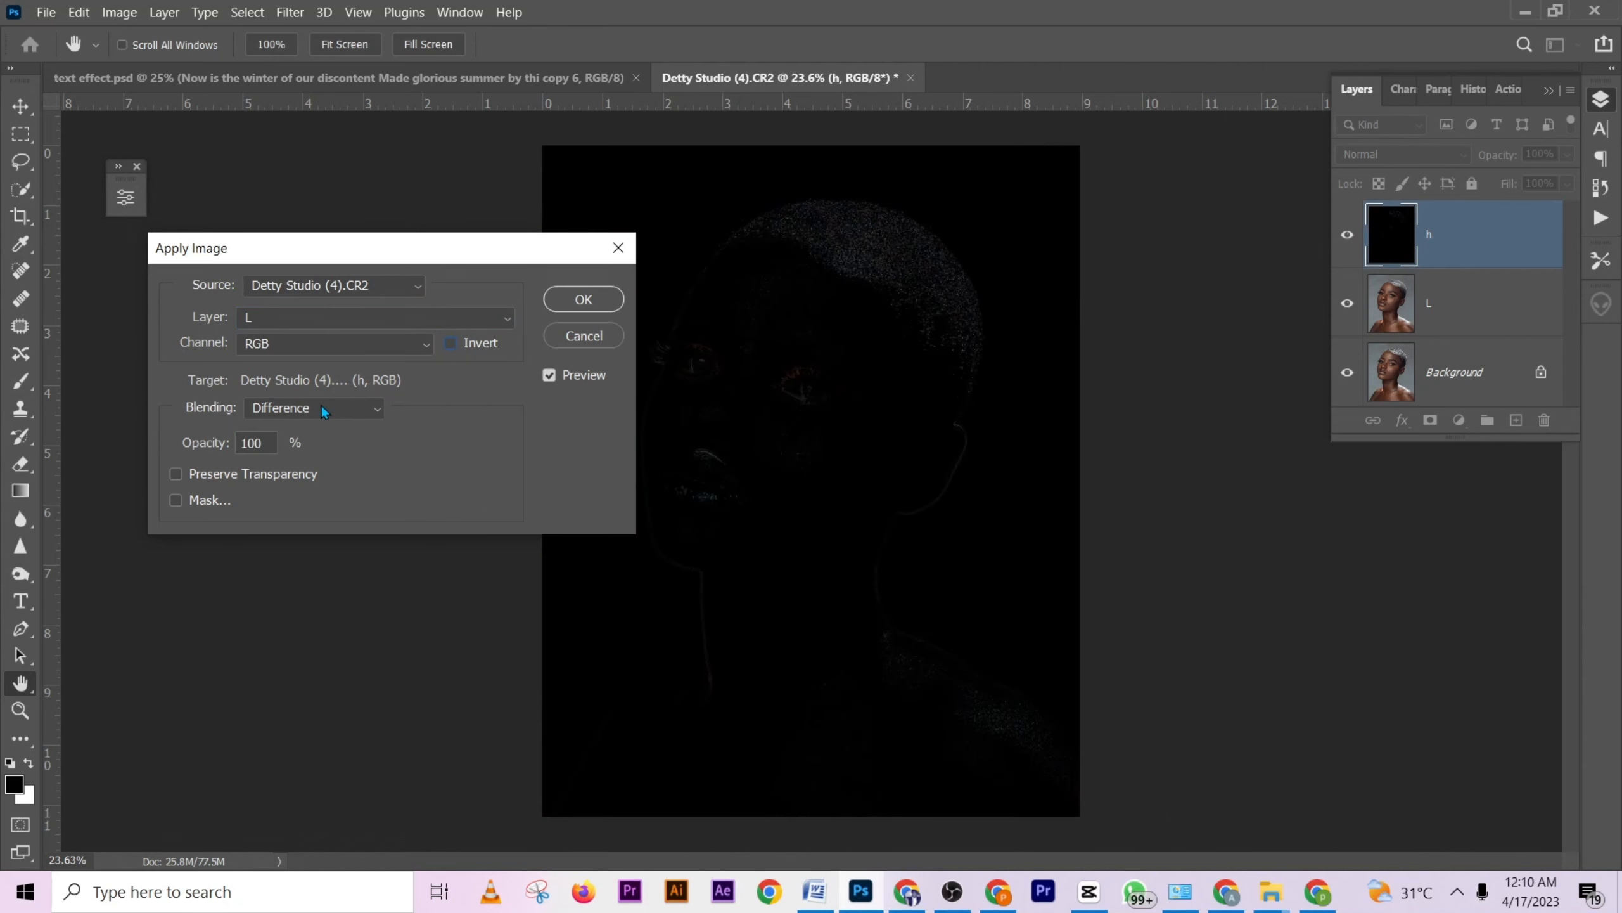
left_click(321, 408)
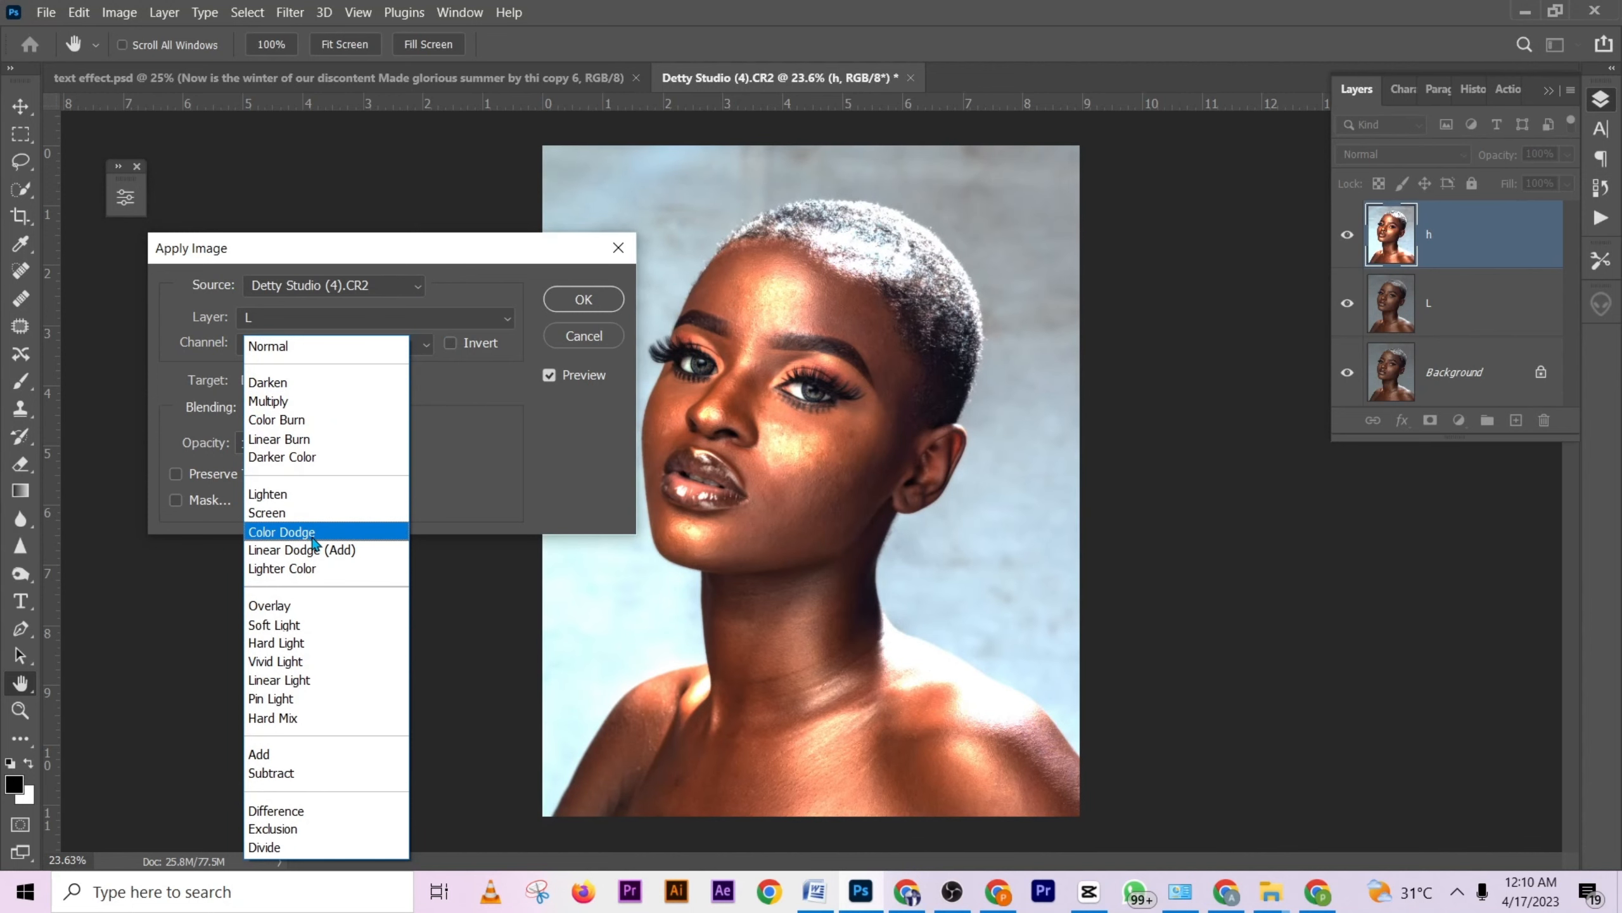
left_click(302, 773)
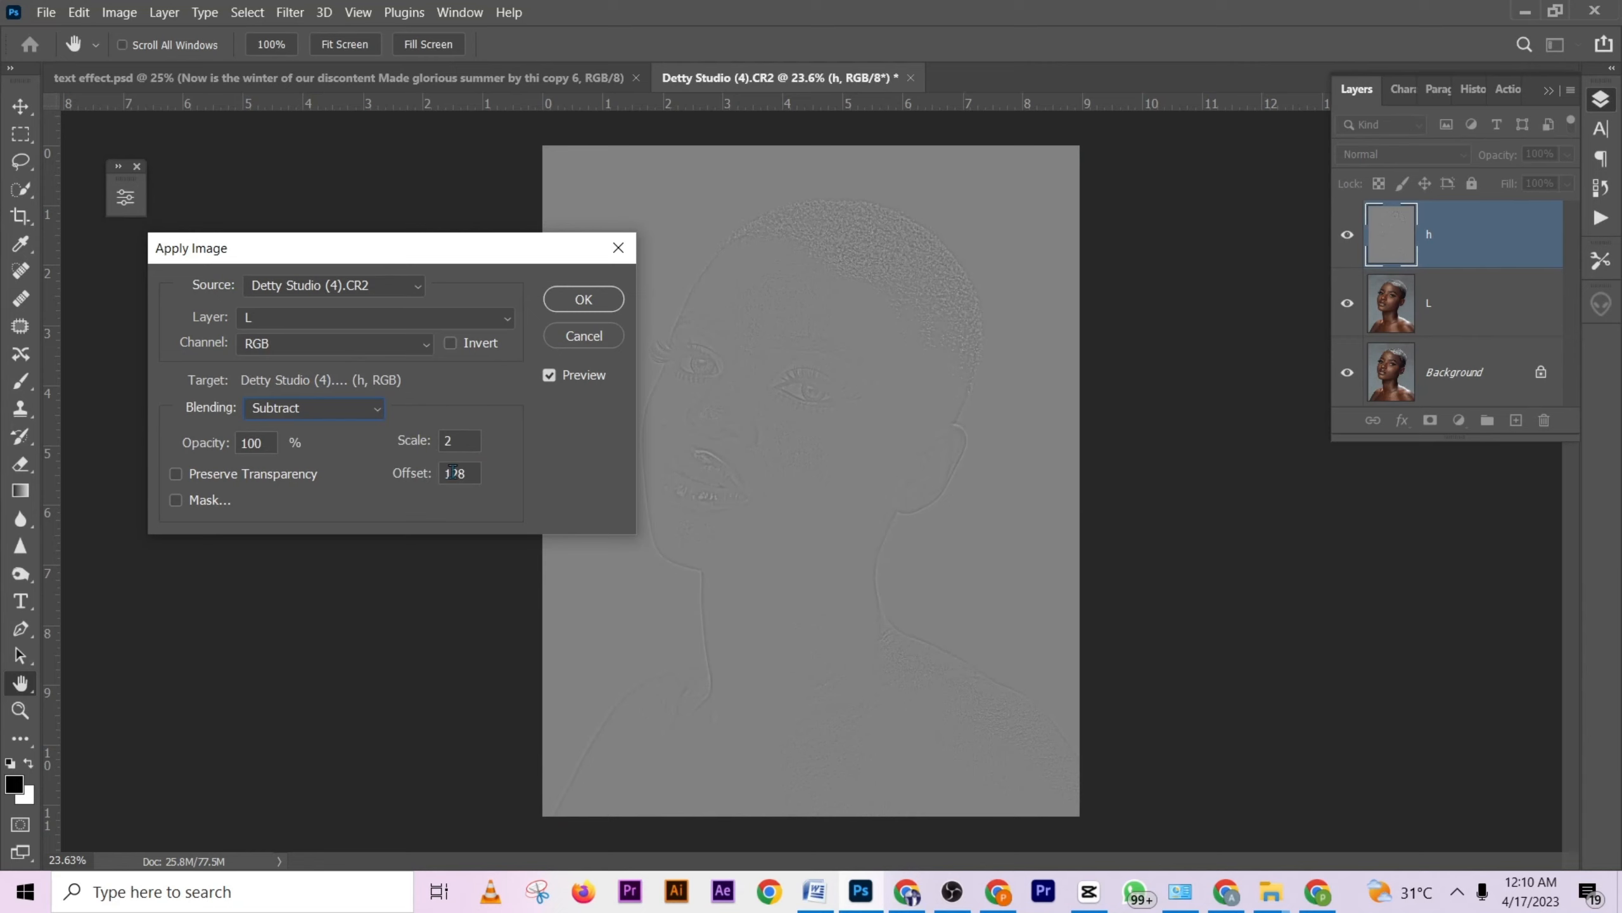
left_click(578, 299)
key("j")
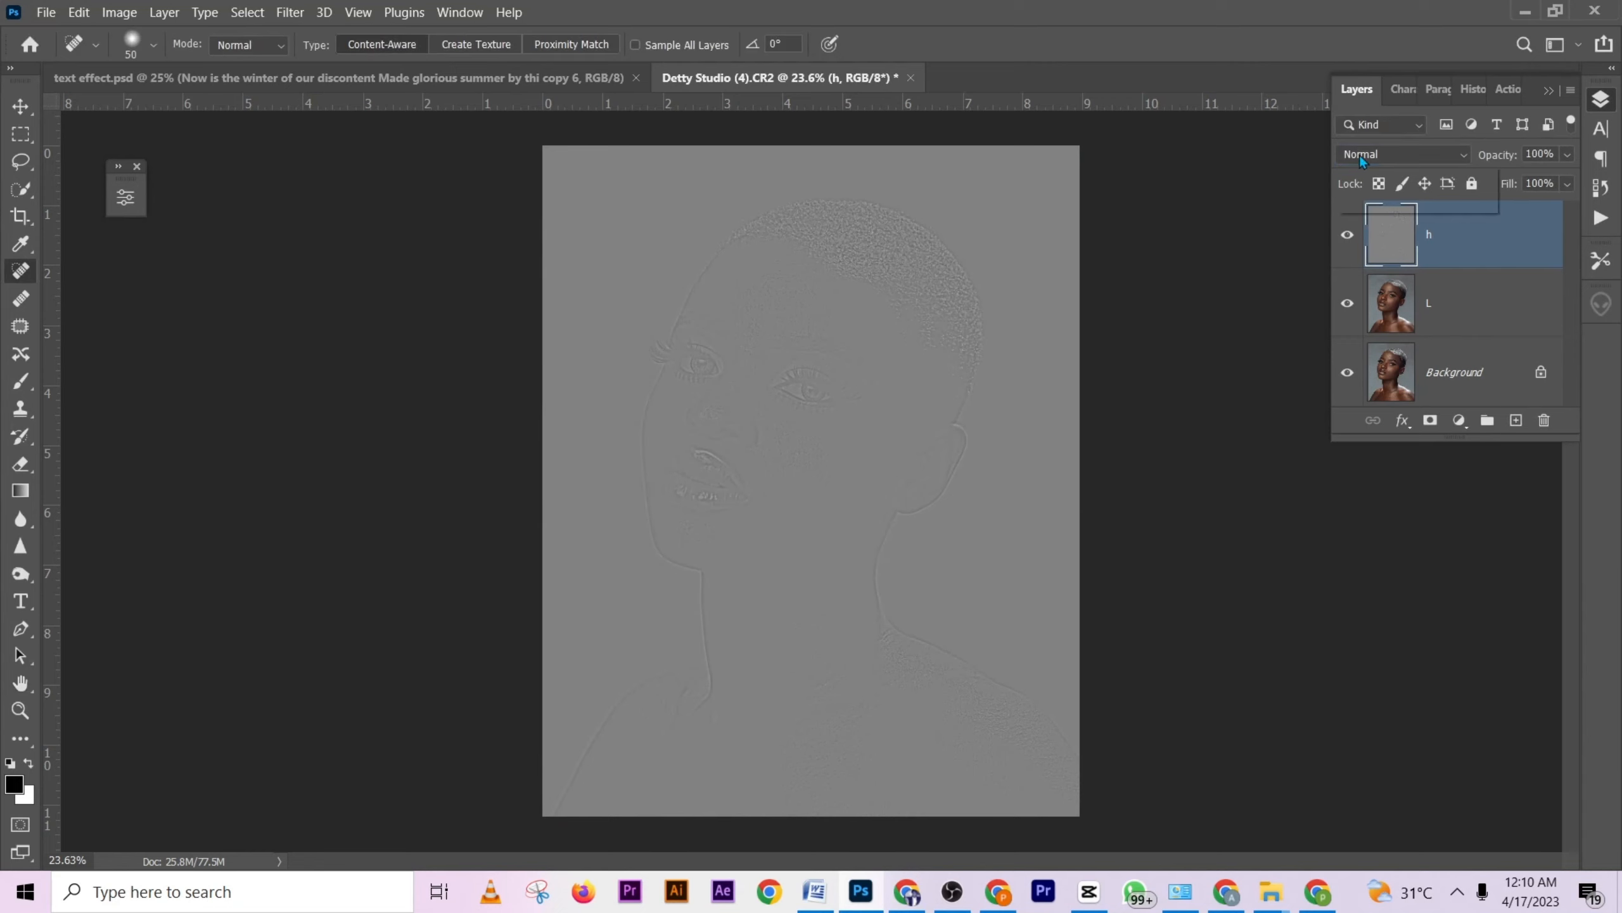
Set layer h's blend mode to Linear Light and group it with layer L.
left_click(1359, 155)
left_click(1378, 478)
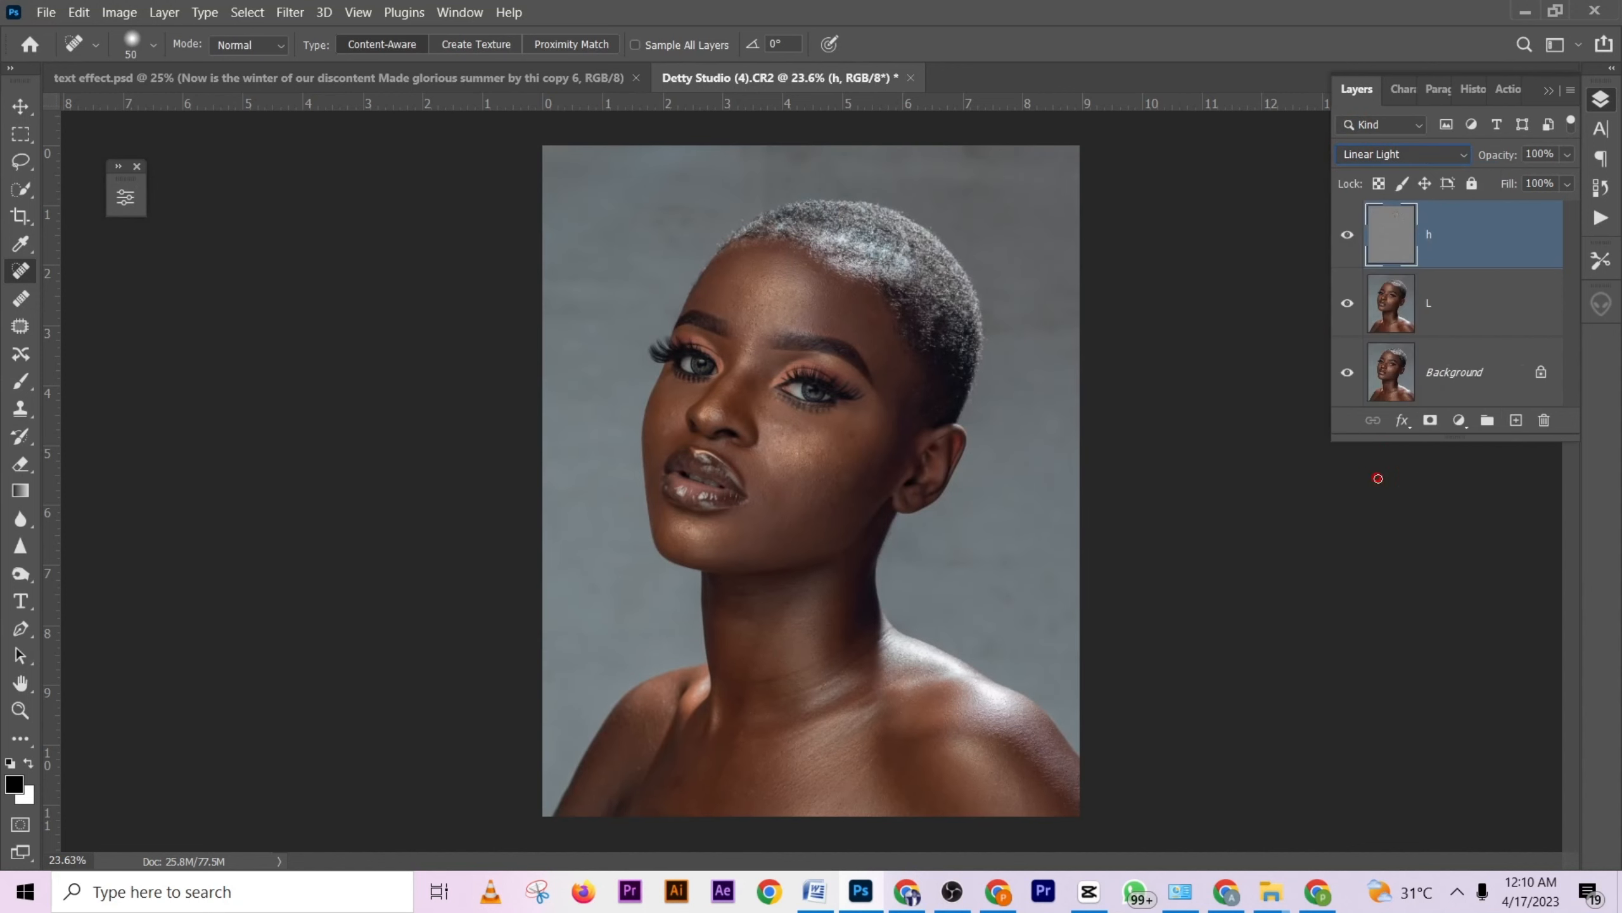
left_click(1463, 306, "shift")
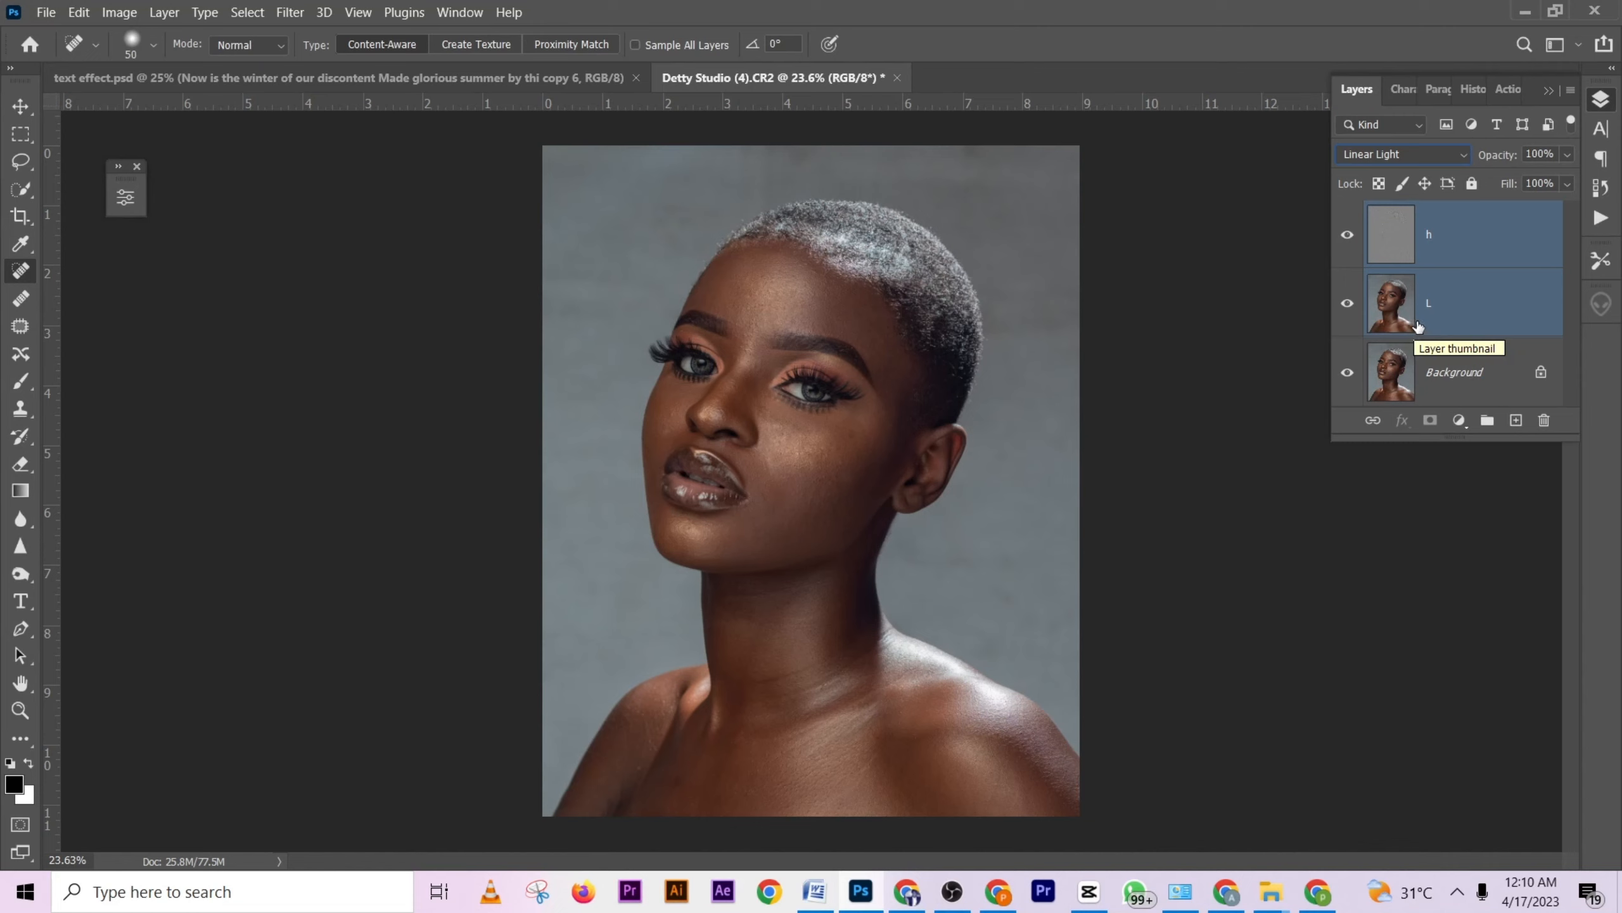
key("ctrl+g")
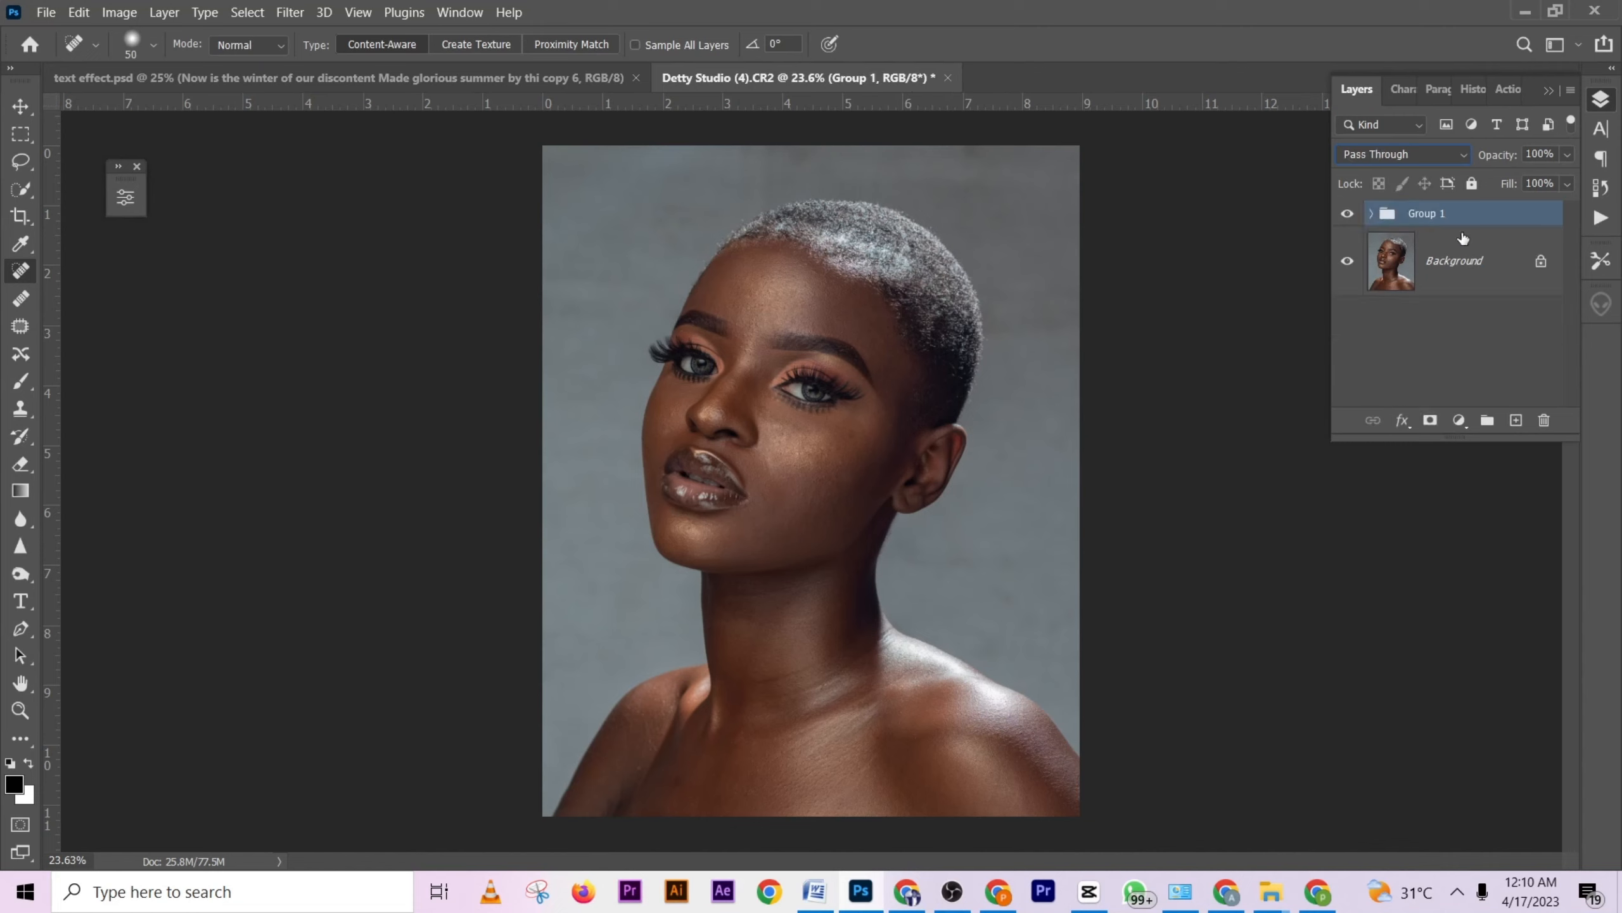
Stop recording the action, and select layer L inside the expanded Group 1.
left_click(1507, 90)
left_click(1391, 422)
left_click(1357, 90)
left_click(1371, 214)
left_click(1474, 346)
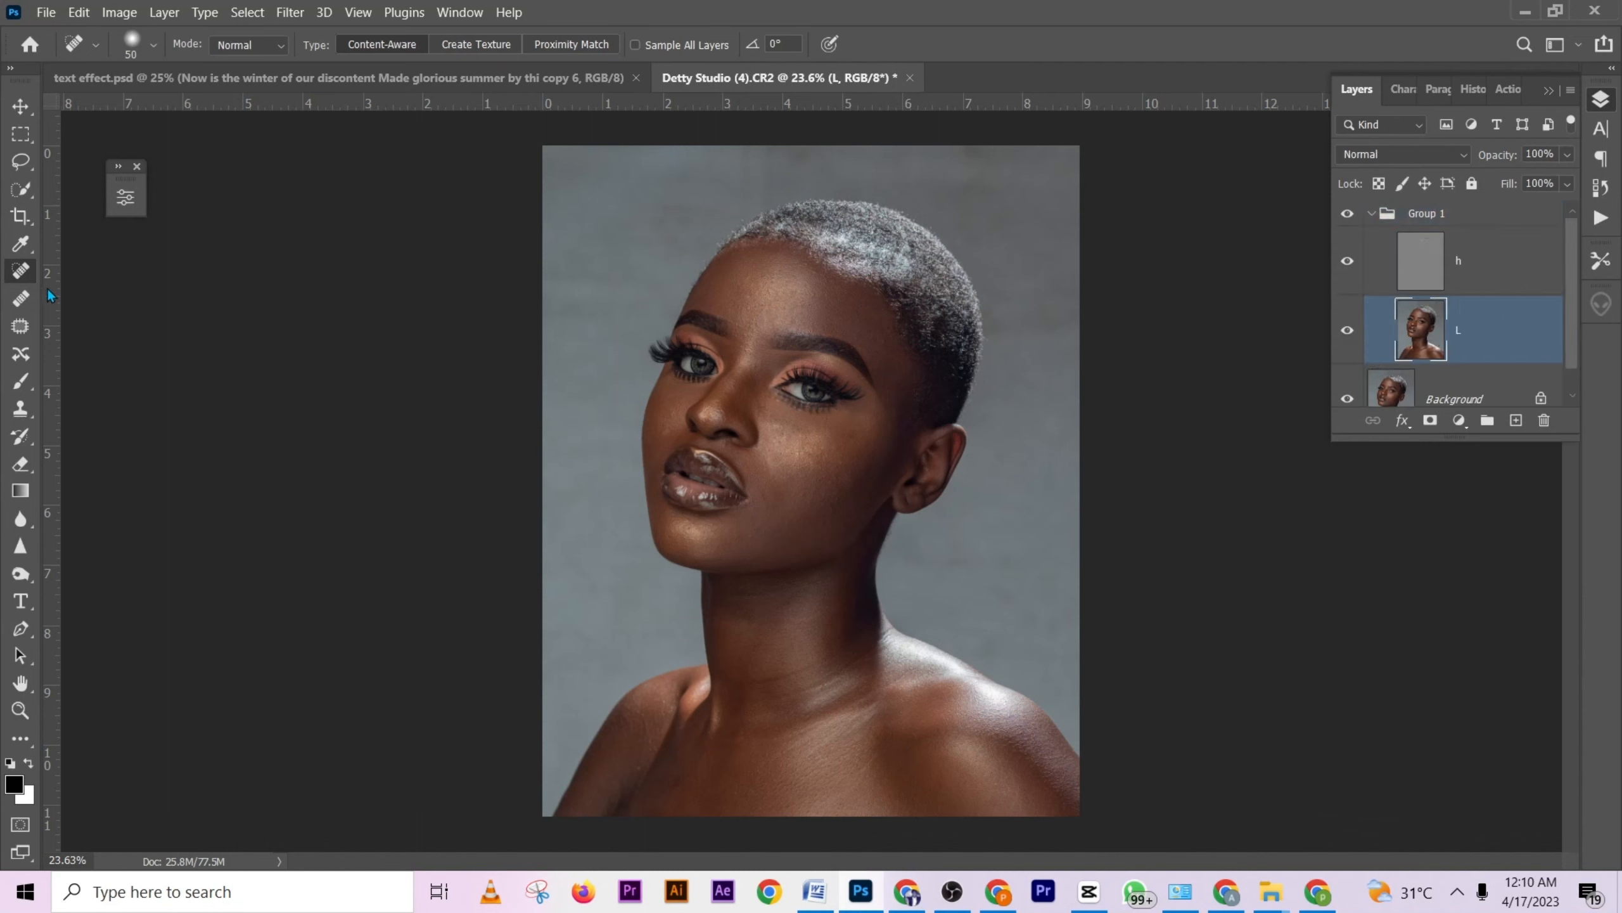
Choose the Mixer Brush and blend the uneven tones on the near cheek of layer L with a 175-pixel brush.
left_click(20, 381)
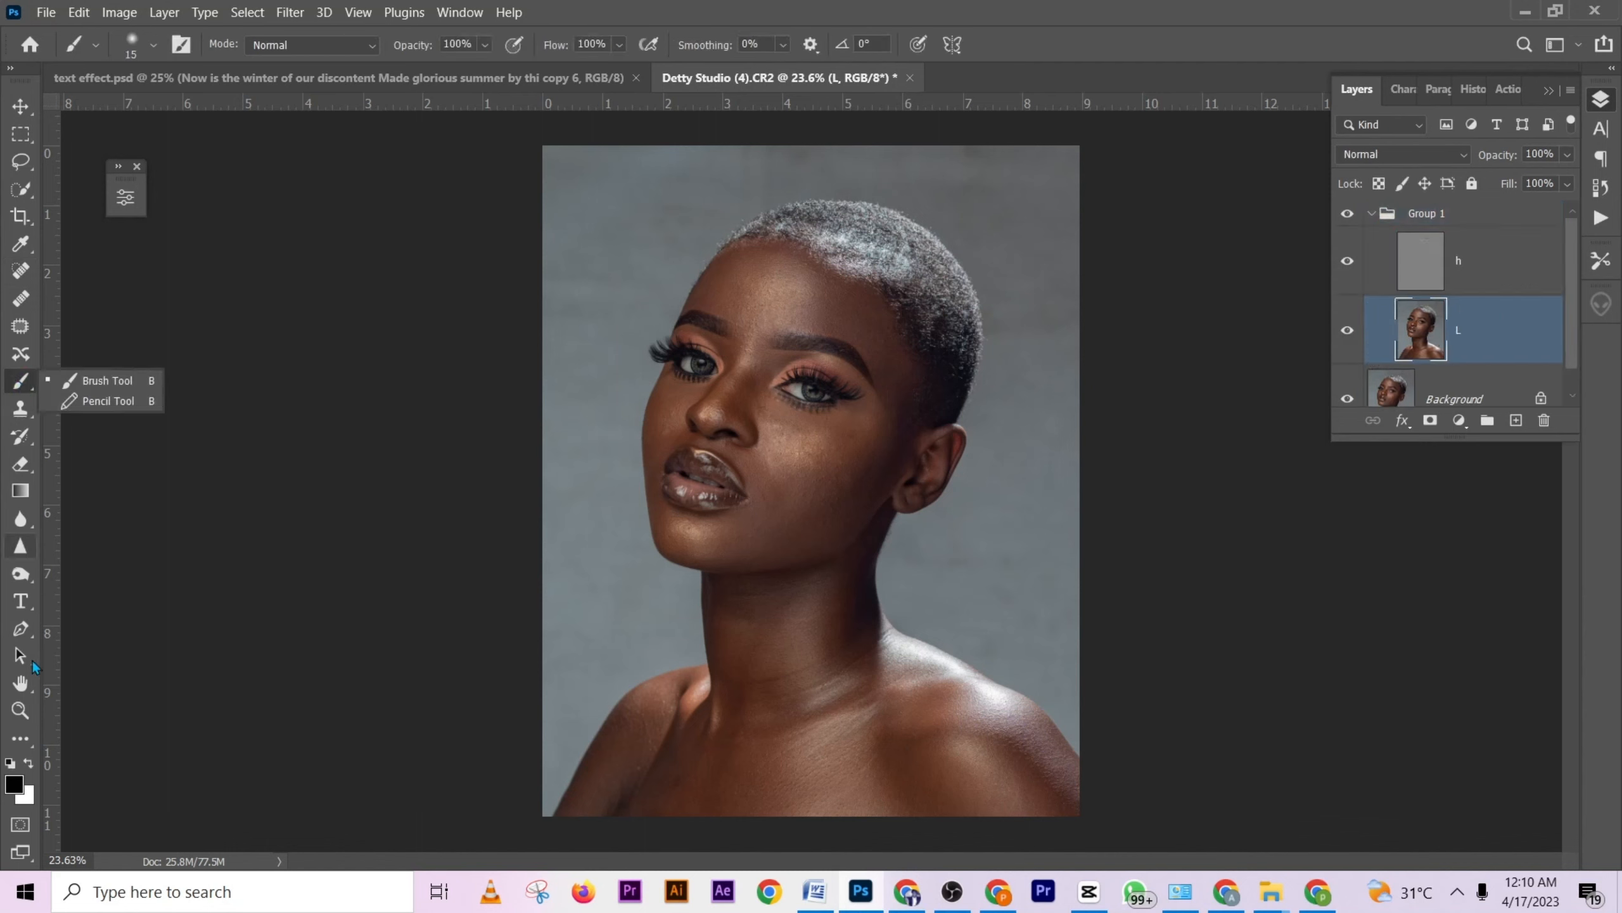
left_click(20, 739)
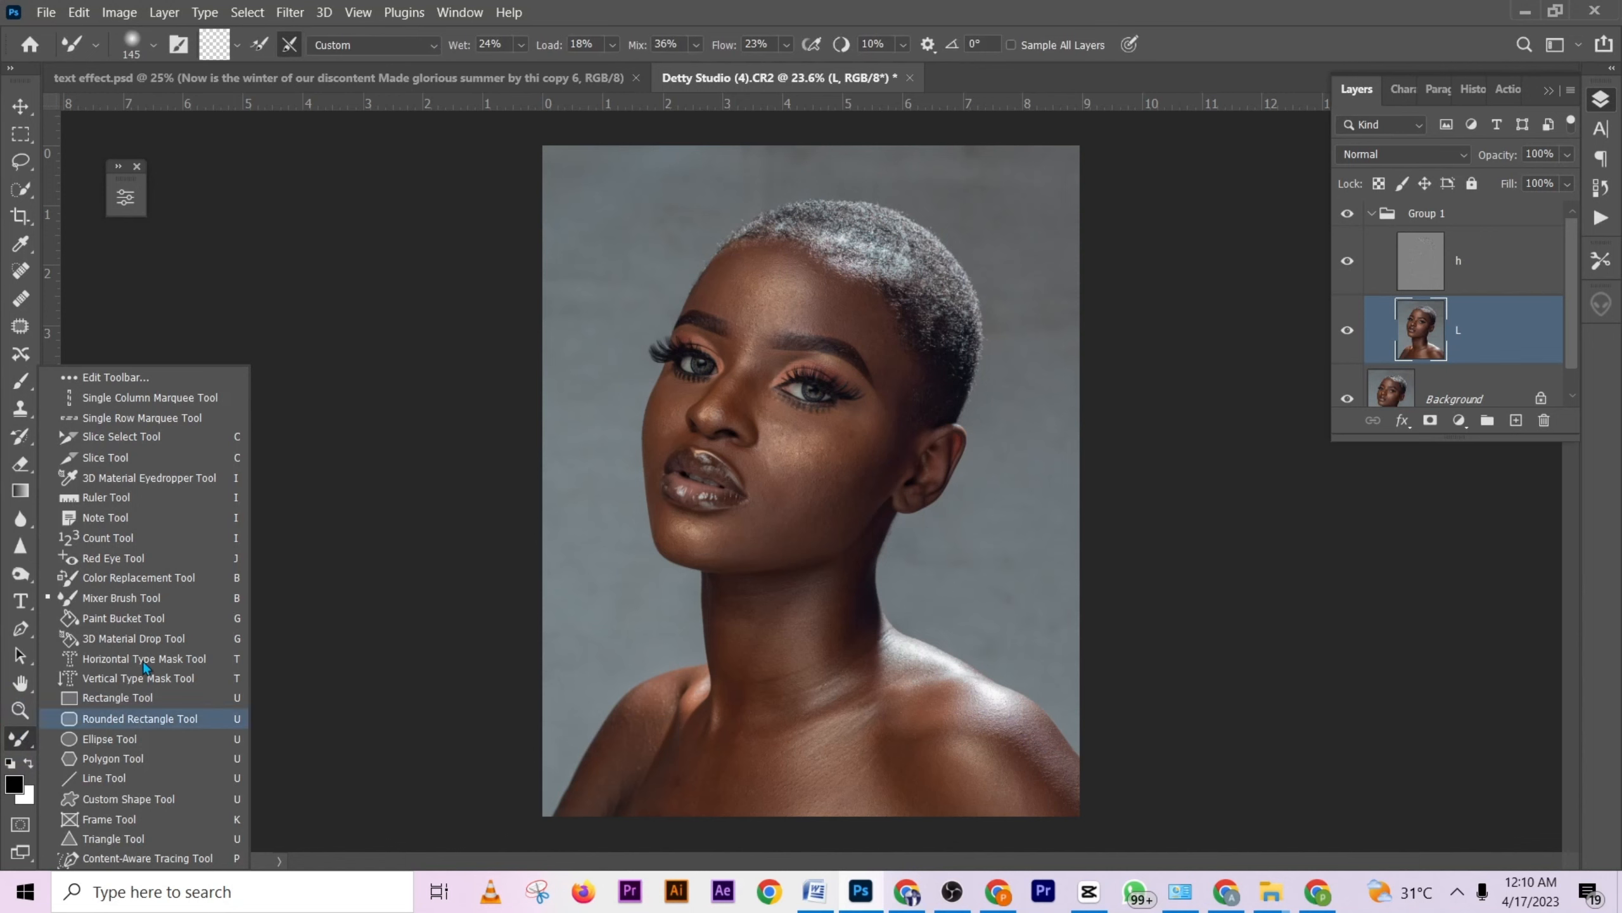
left_click(121, 597)
scroll(815, 408, "up", 8)
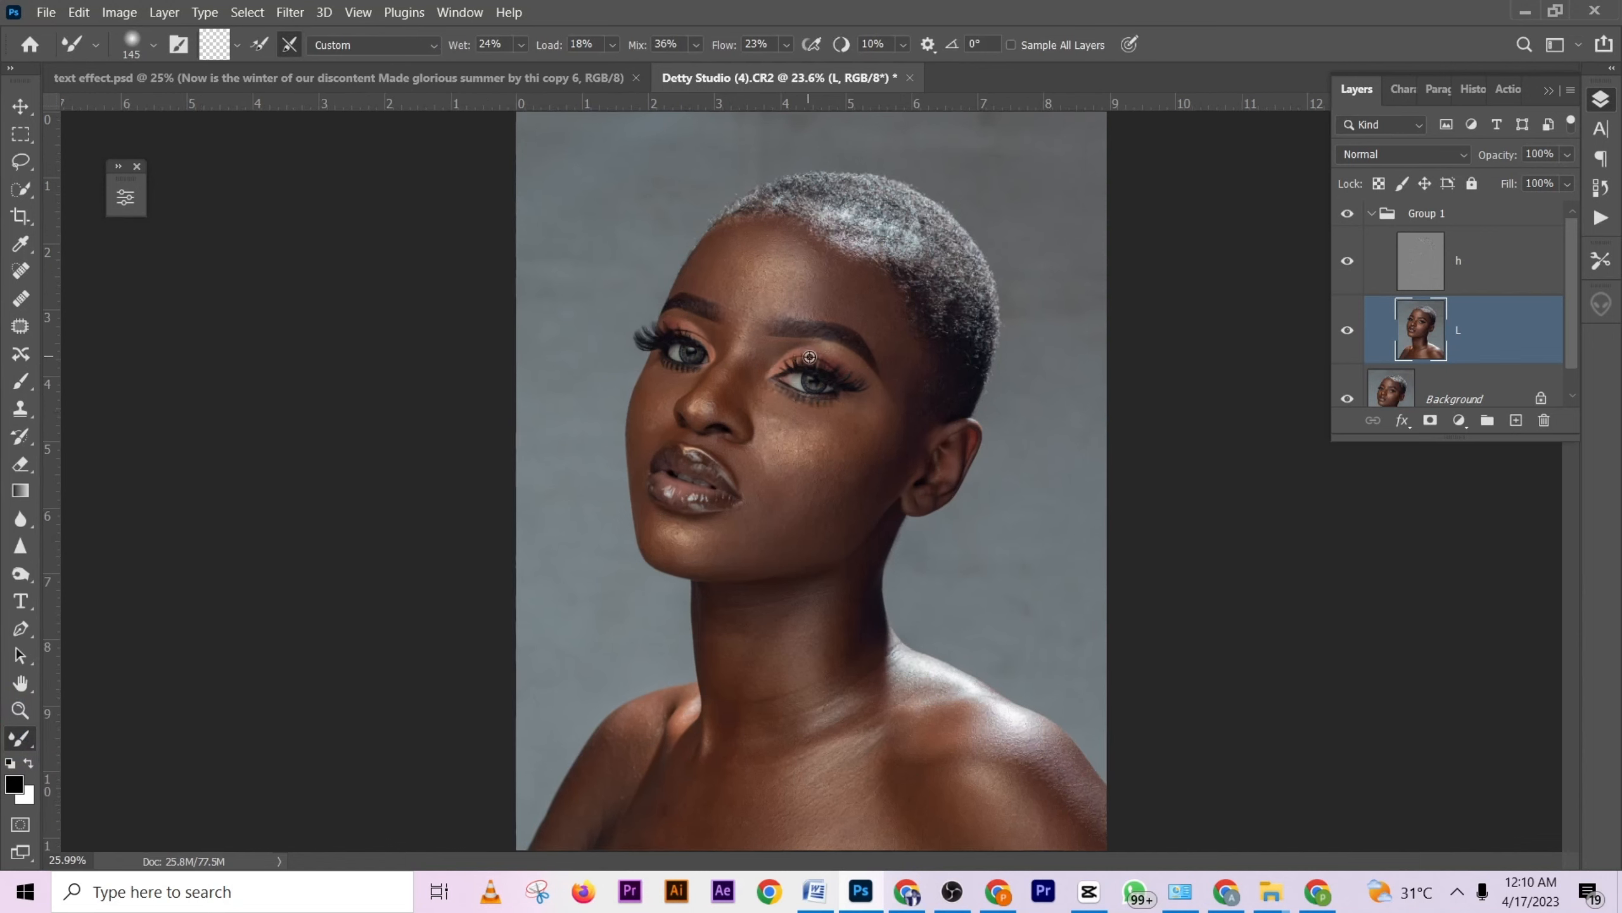
left_click_drag(836, 468, 847, 455)
mouse_move(809, 510)
left_mouse_down()
mouse_move(756, 524)
mouse_move(707, 412)
mouse_move(727, 483)
mouse_move(696, 553)
mouse_move(757, 538)
mouse_move(814, 414)
mouse_move(768, 433)
mouse_move(825, 406)
mouse_move(858, 428)
mouse_move(952, 417)
mouse_move(871, 481)
mouse_move(919, 434)
mouse_move(871, 532)
mouse_move(824, 548)
mouse_move(867, 496)
mouse_move(939, 502)
mouse_move(968, 425)
mouse_move(969, 474)
mouse_move(974, 437)
mouse_move(876, 478)
left_mouse_up()
scroll(791, 526, "down", 2)
key("bracketleft")
key("bracketleft")
key("bracketright")
scroll(876, 477, "down", 2)
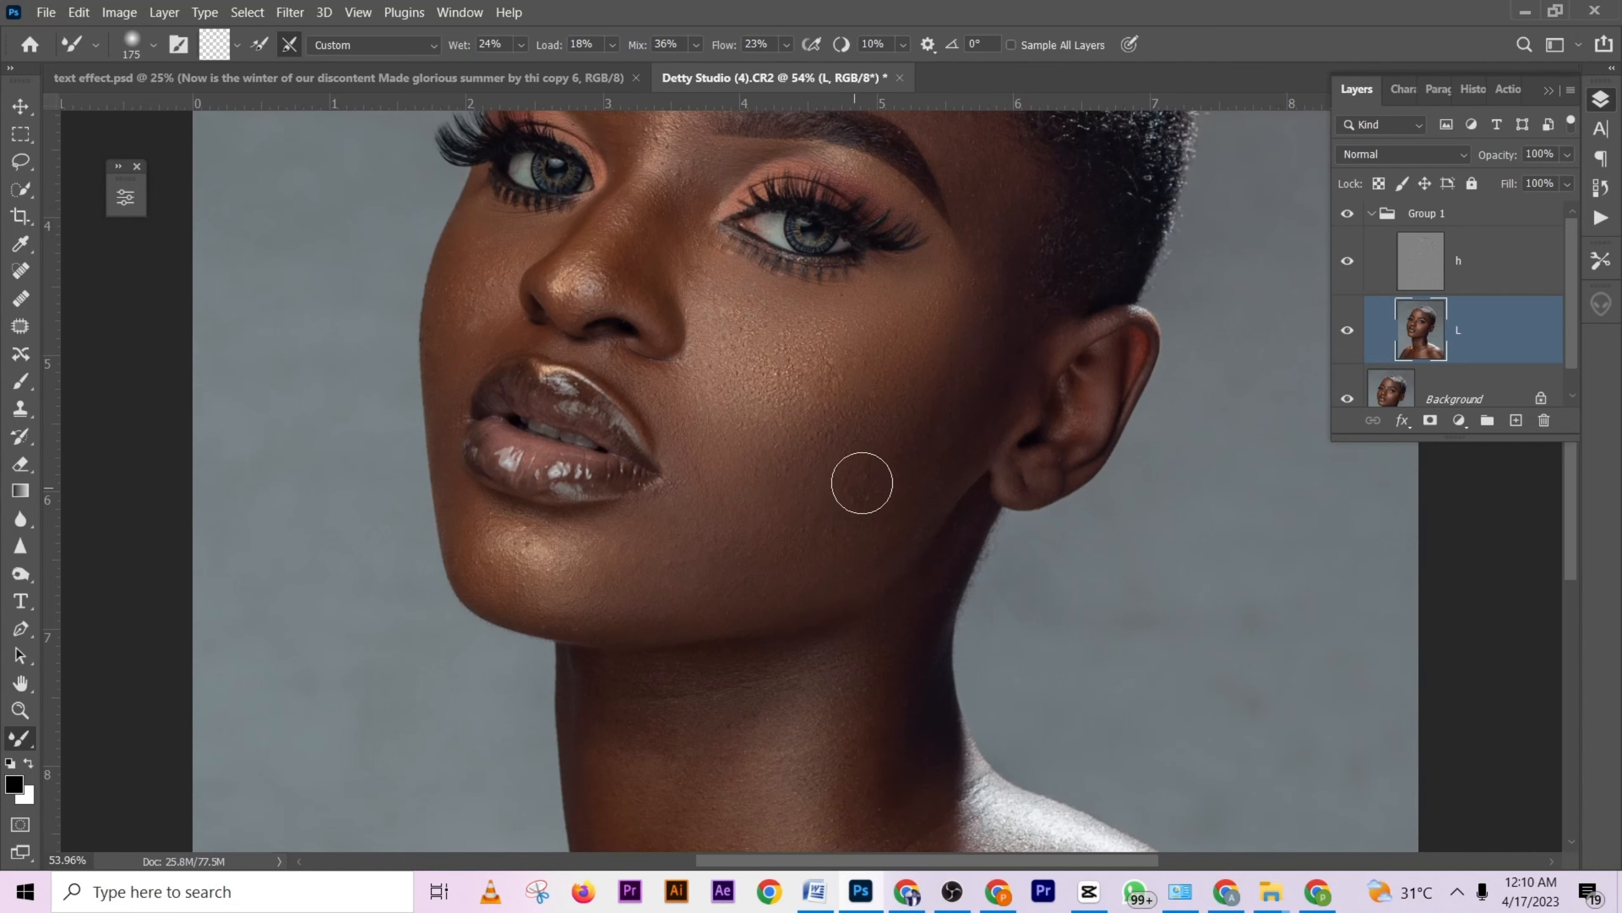
Blend the skin along the lower cheek and jaw beneath the lips with the Mixer Brush at about 150 pixels.
key("bracketleft")
scroll(755, 480, "down", 2)
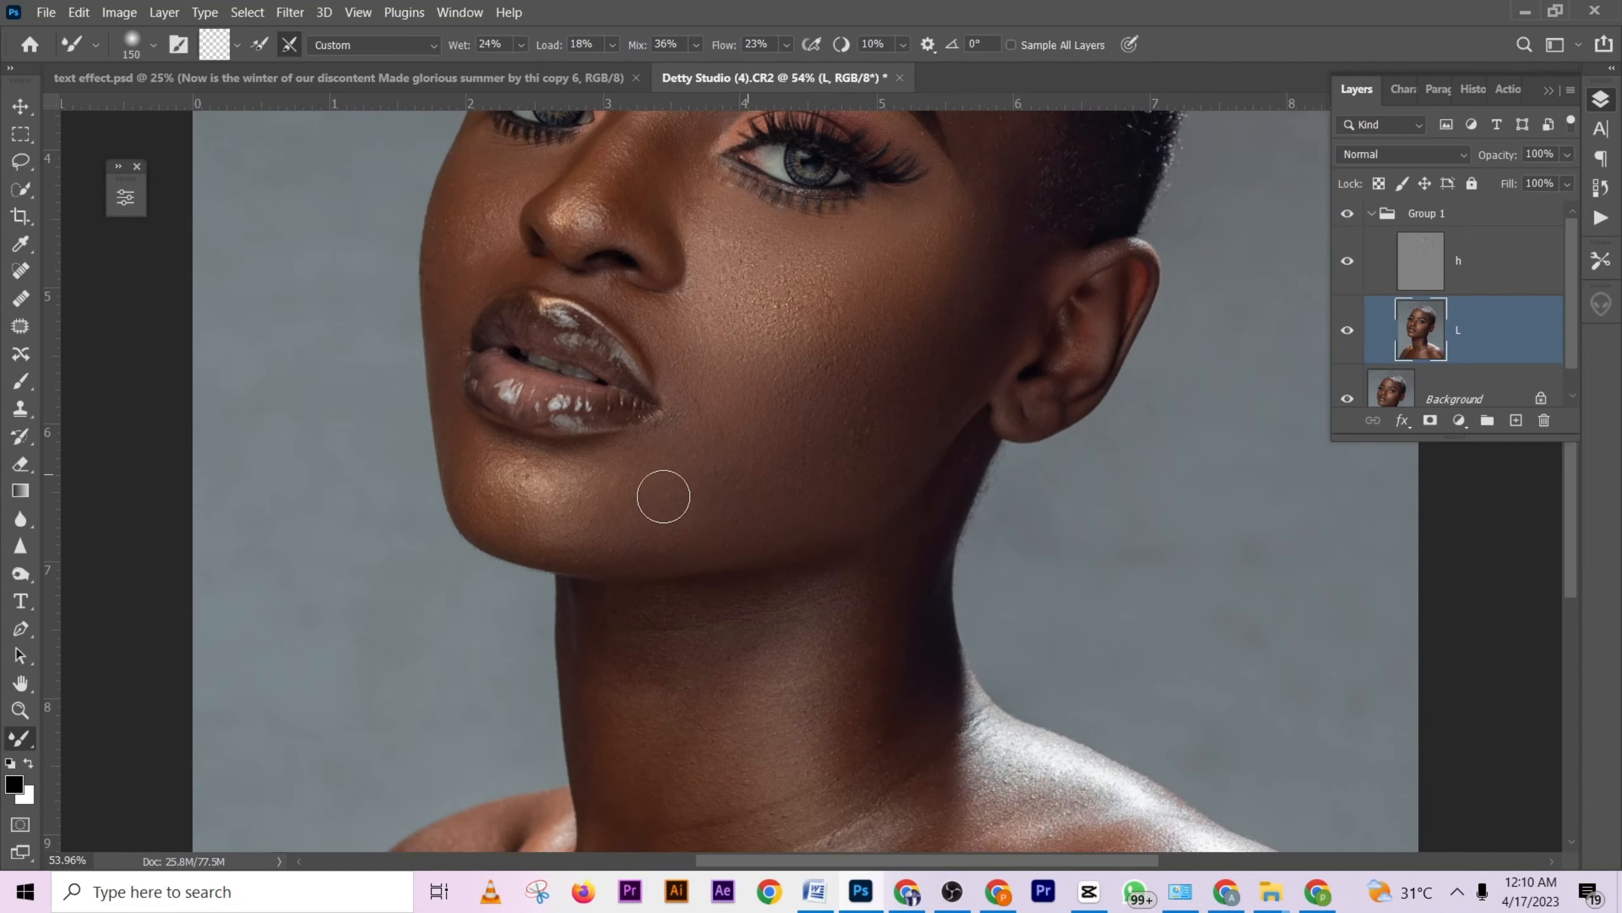
mouse_move(645, 488)
left_mouse_down()
mouse_move(609, 499)
mouse_move(624, 484)
mouse_move(587, 476)
mouse_move(580, 533)
left_mouse_up()
key("bracketright")
left_click_drag(848, 446, 841, 448)
key("bracketleft")
key("bracketleft")
left_click(557, 506)
Smooth the chin highlight and its transition towards the mouth corner with the Mixer Brush at about 125 pixels.
key("bracketright")
key("bracketleft")
left_click(527, 493)
key("bracketleft")
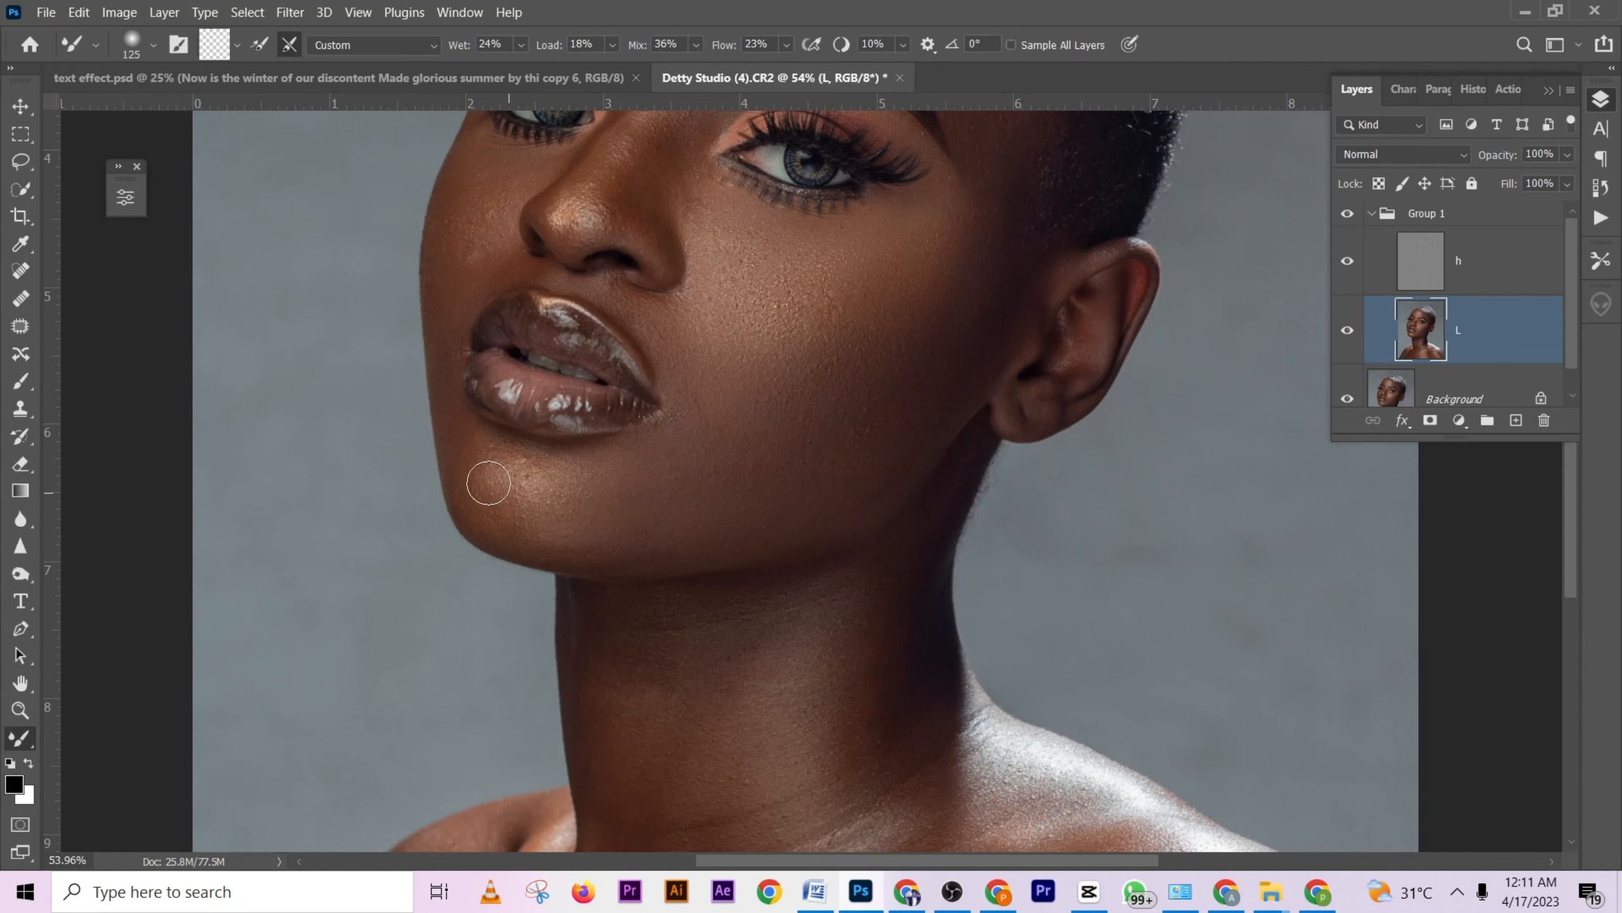
key("]")
mouse_move(572, 527)
left_mouse_down()
mouse_move(522, 477)
mouse_move(642, 465)
left_mouse_up()
Blend the skin between the nostril, the mouth corner and the inner eye with the Mixer Brush at about 80 pixels.
key("[")
scroll(718, 456, "up", 3)
key("[")
key("[")
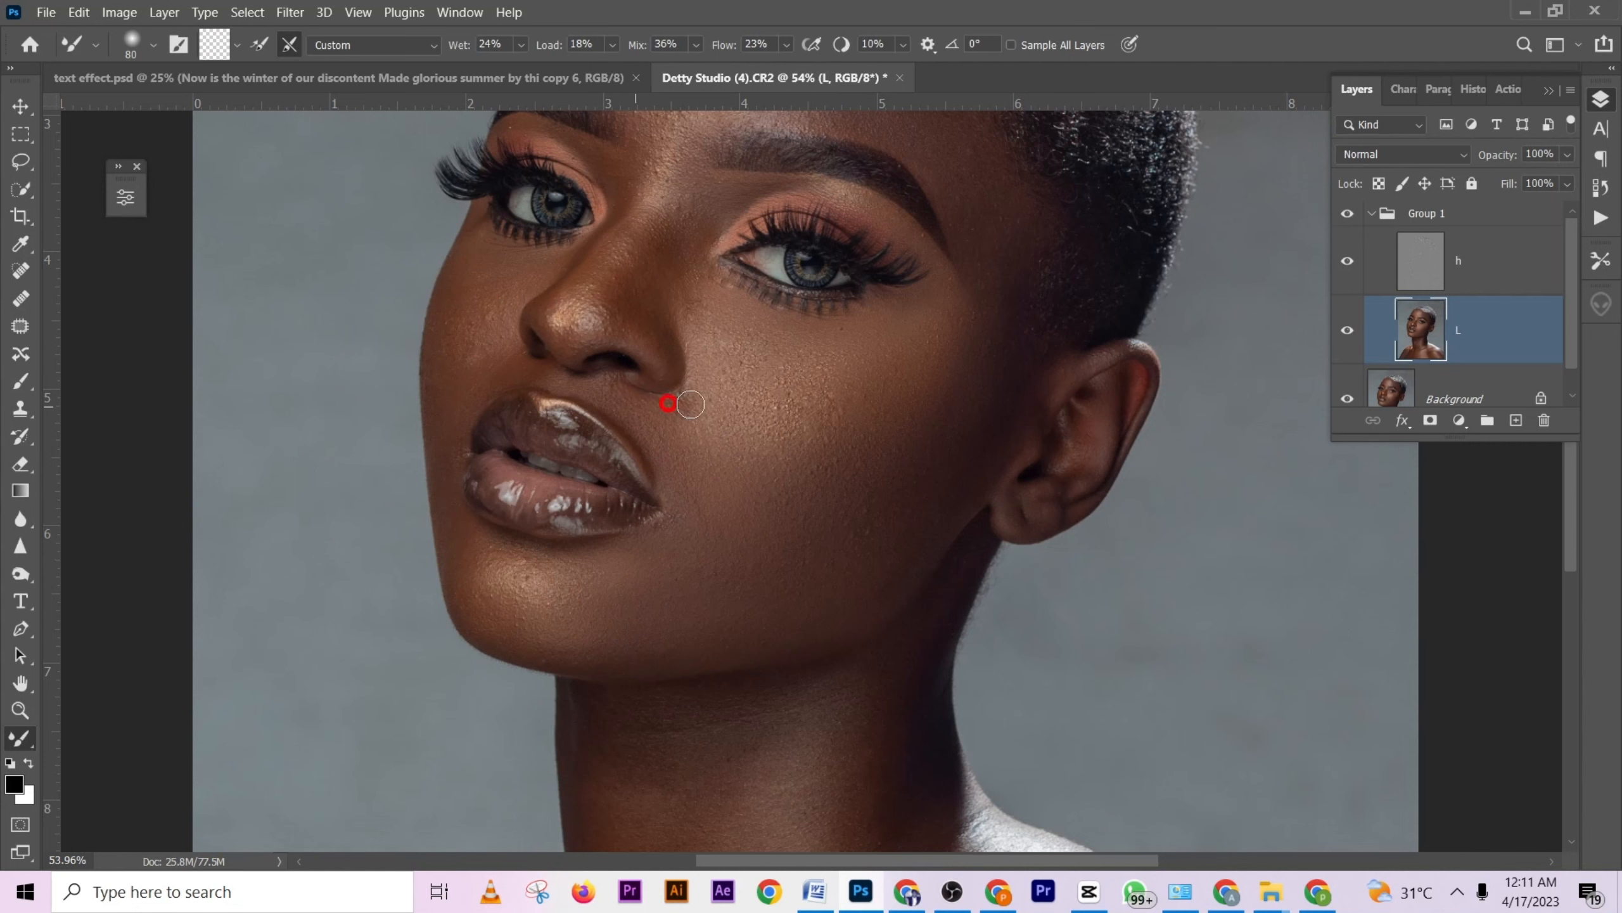
key("bracketright")
key("bracketleft")
left_click(708, 291)
Blend the cheek highlight below the near eye out towards the temple with the Mixer Brush at 150 to 175 pixels.
scroll(830, 377, "down", 1)
key("bracketright")
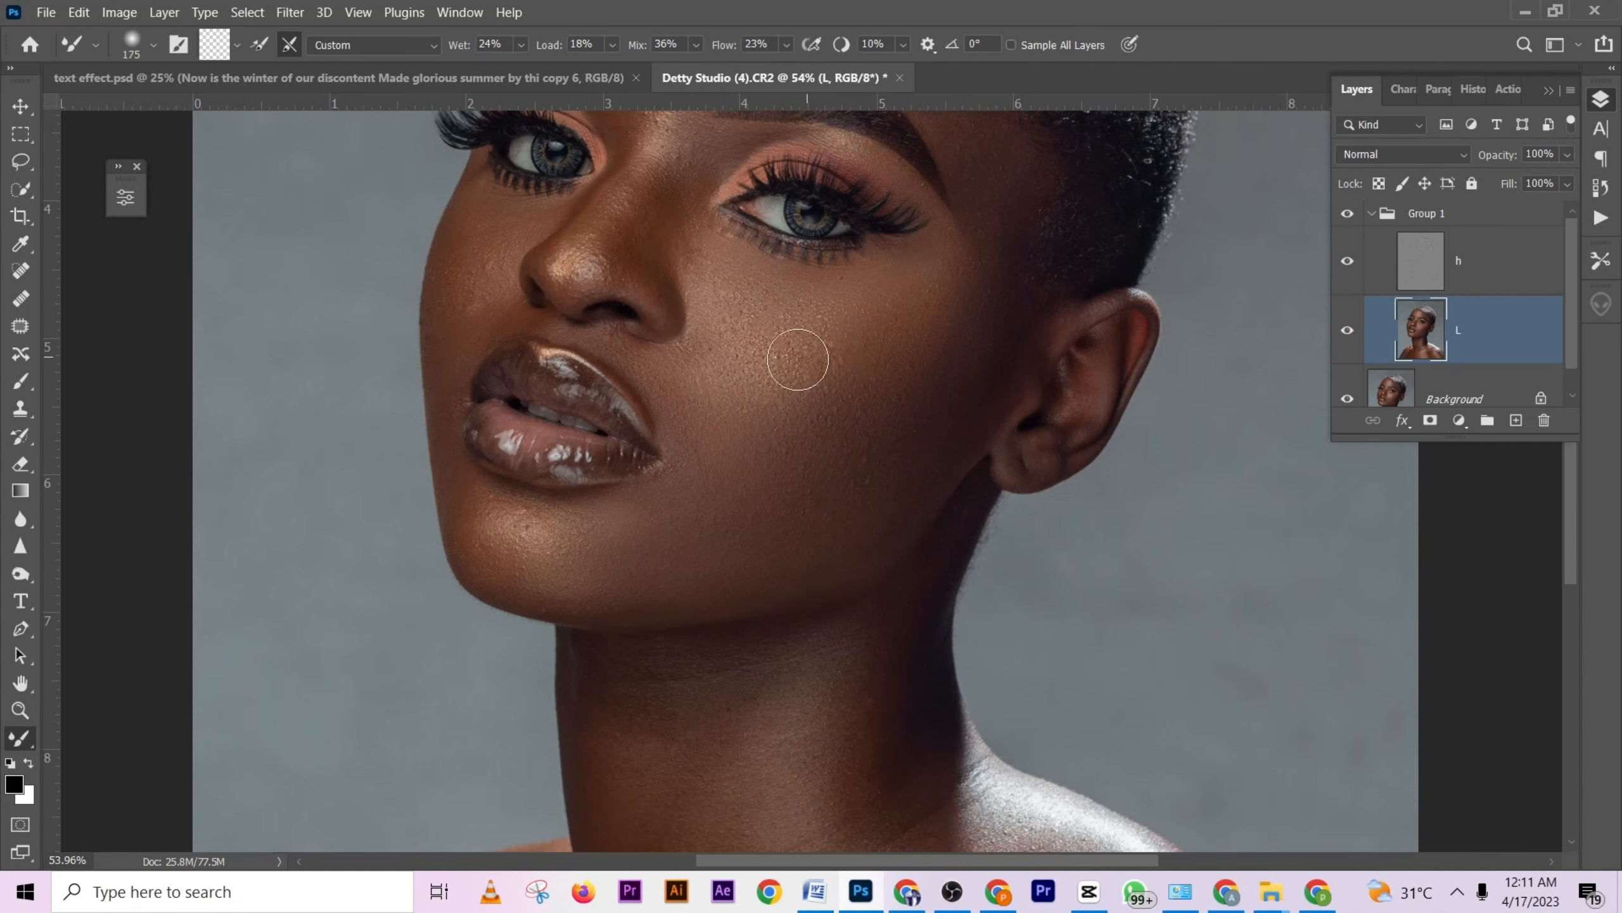
key("bracketleft")
scroll(926, 319, "down", 1)
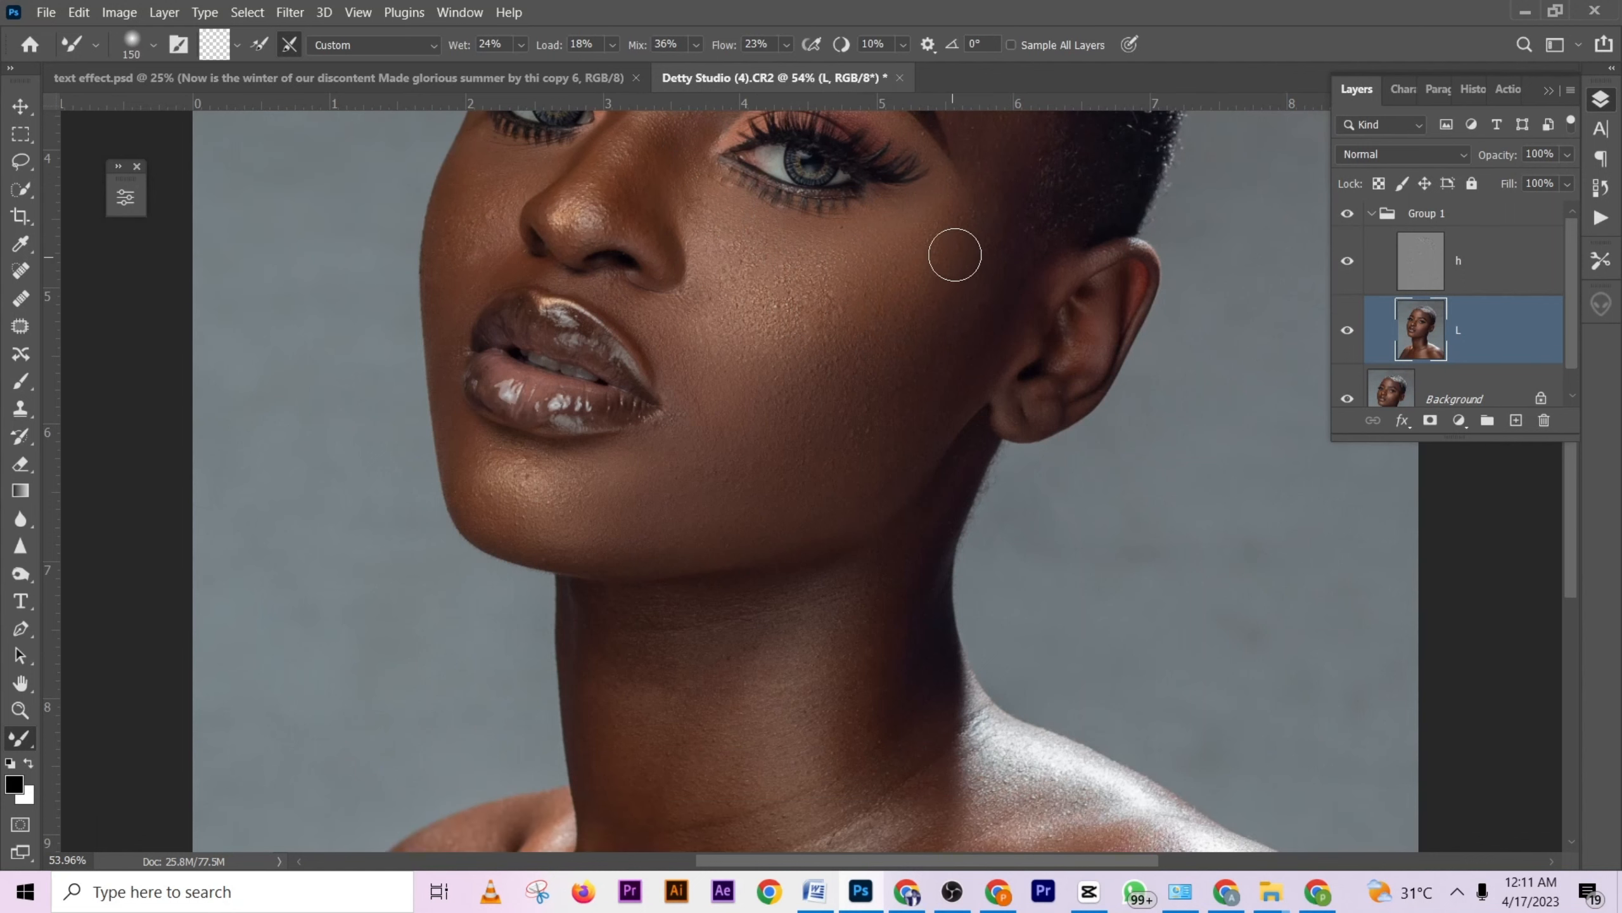
left_click(829, 332)
key("bracketright")
key("bracketright")
left_click(872, 333)
key("bracketleft")
key("bracketleft")
left_click(958, 297)
Smooth the outer cheek beside the ear and down along the jawline with the Mixer Brush at 150 to 175 pixels.
scroll(958, 300, "up", 1)
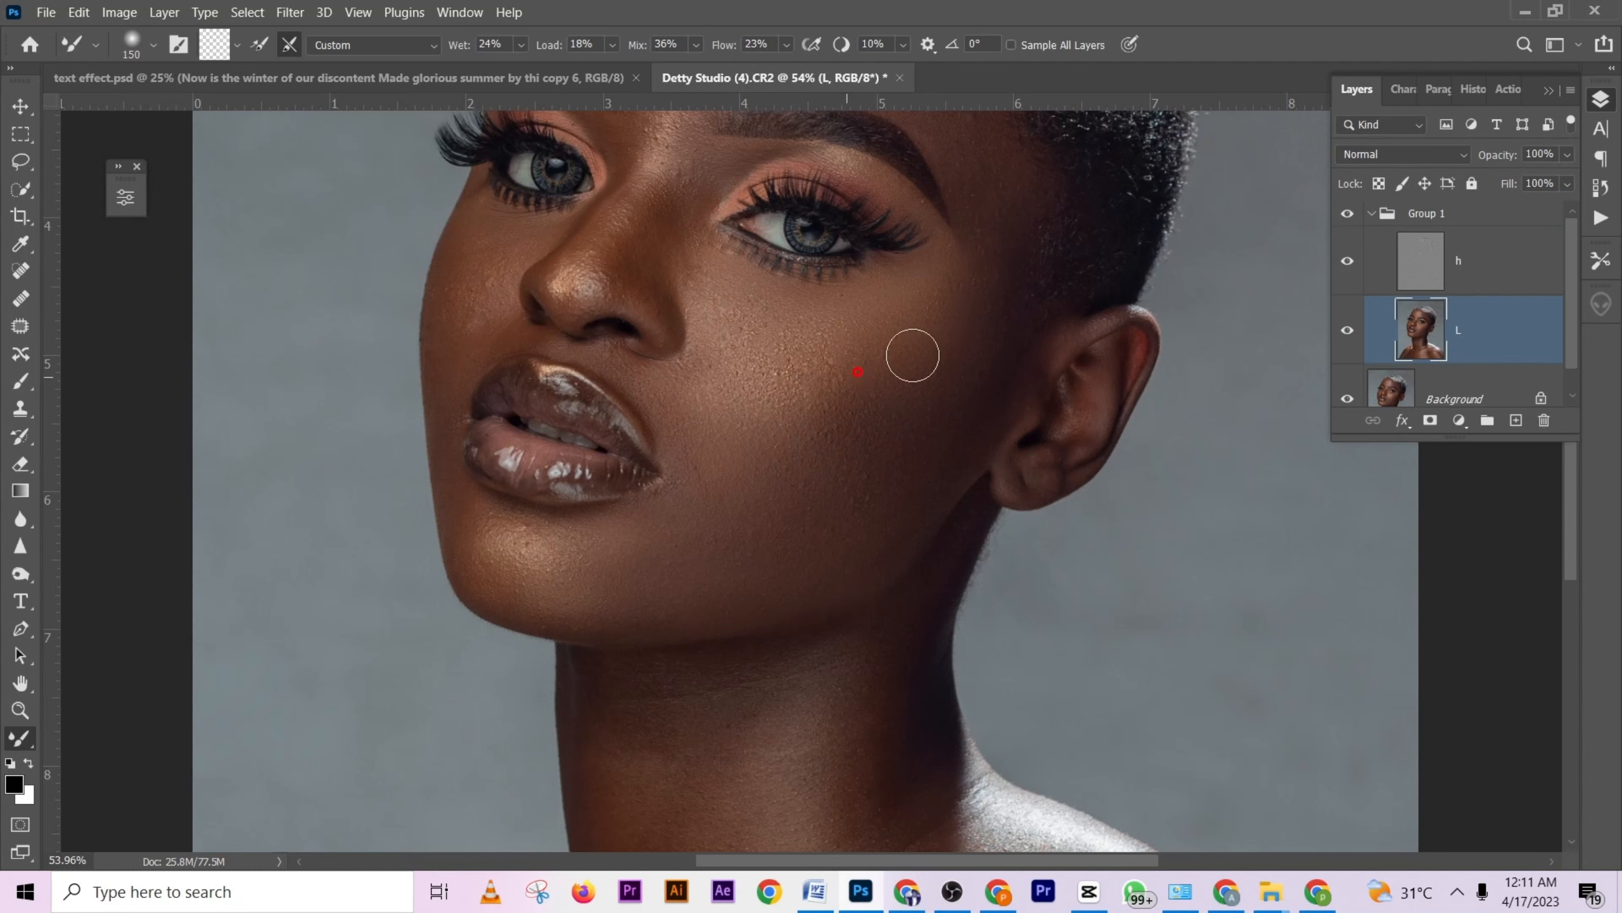
scroll(988, 330, "down", 1)
scroll(945, 363, "up", 2)
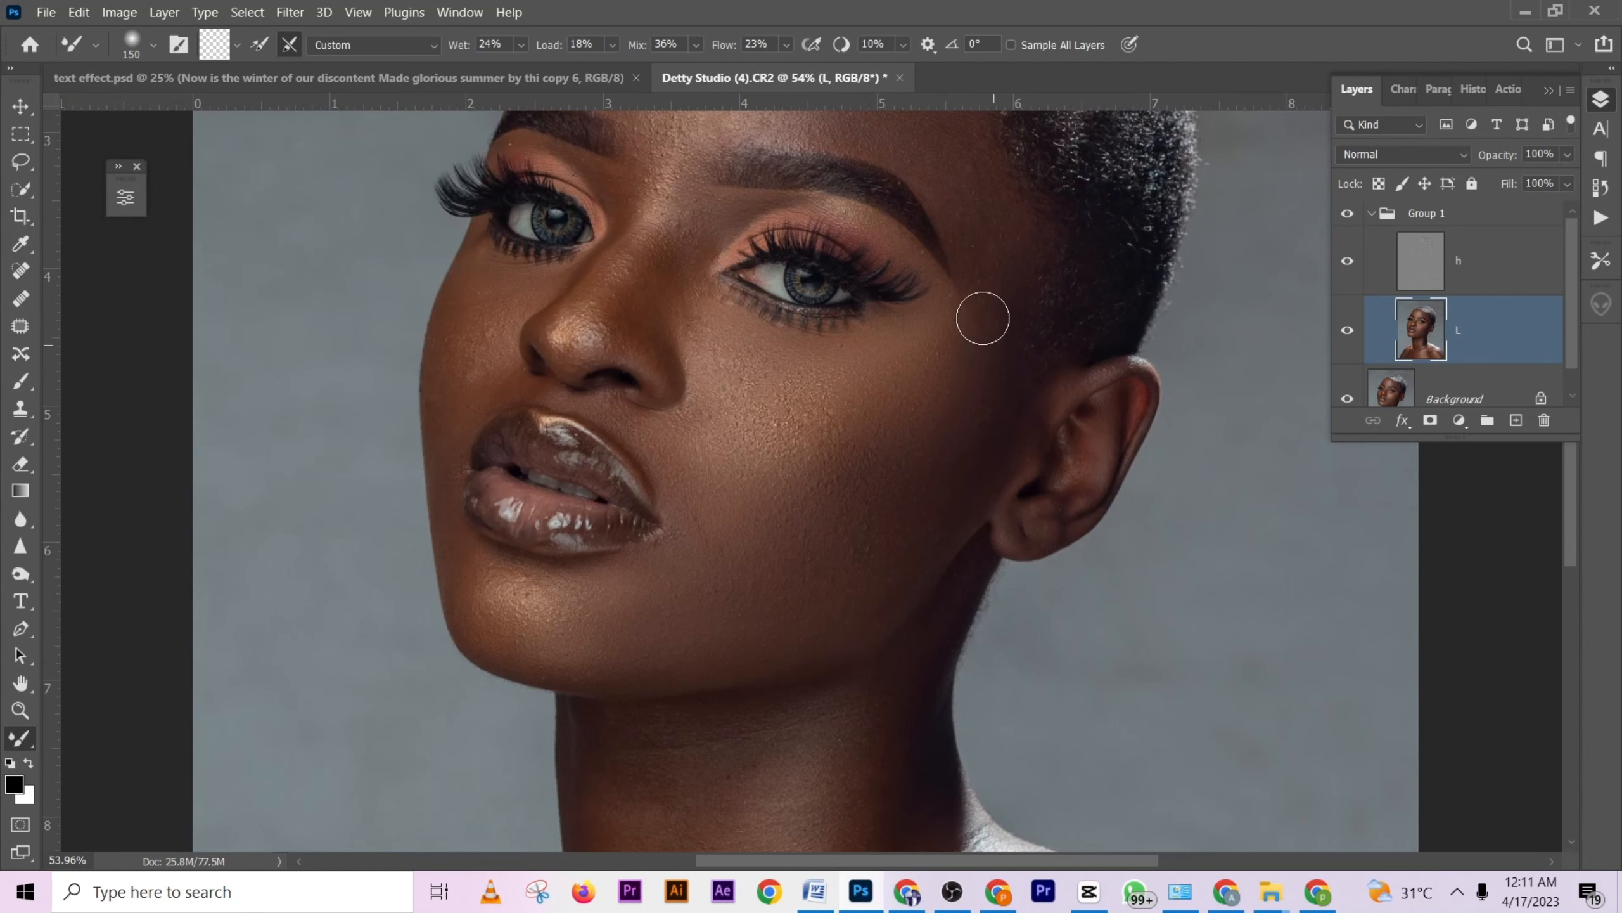
key("bracketright")
left_click(942, 427)
scroll(818, 409, "down", 2)
scroll(905, 406, "down", 1)
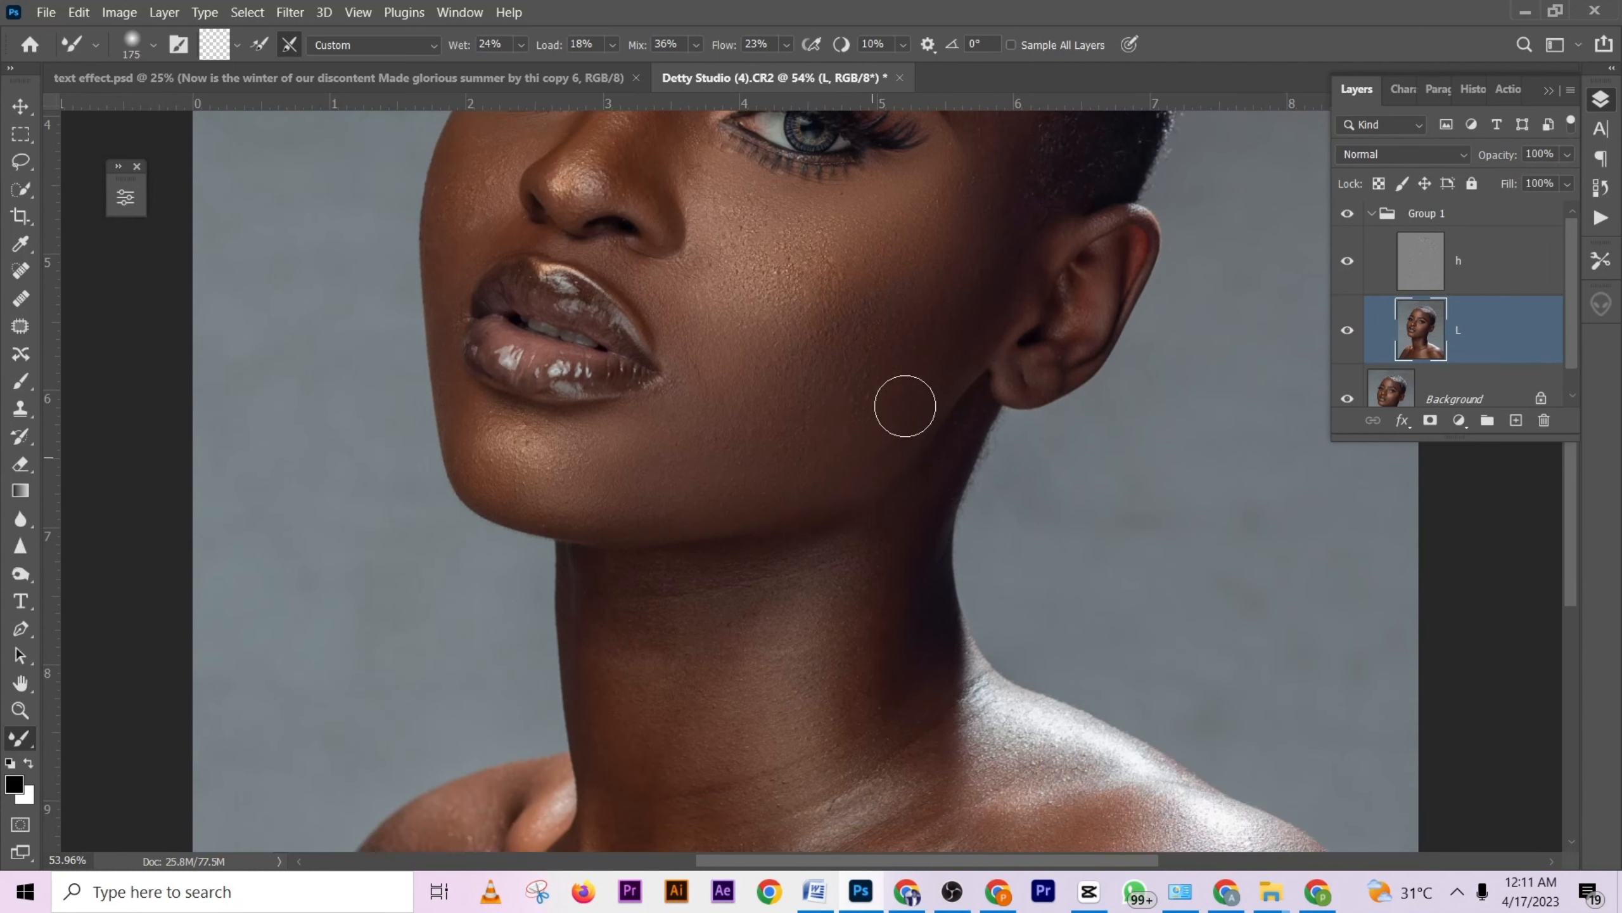
scroll(741, 467, "down", 1)
left_click(673, 413)
key("bracketleft")
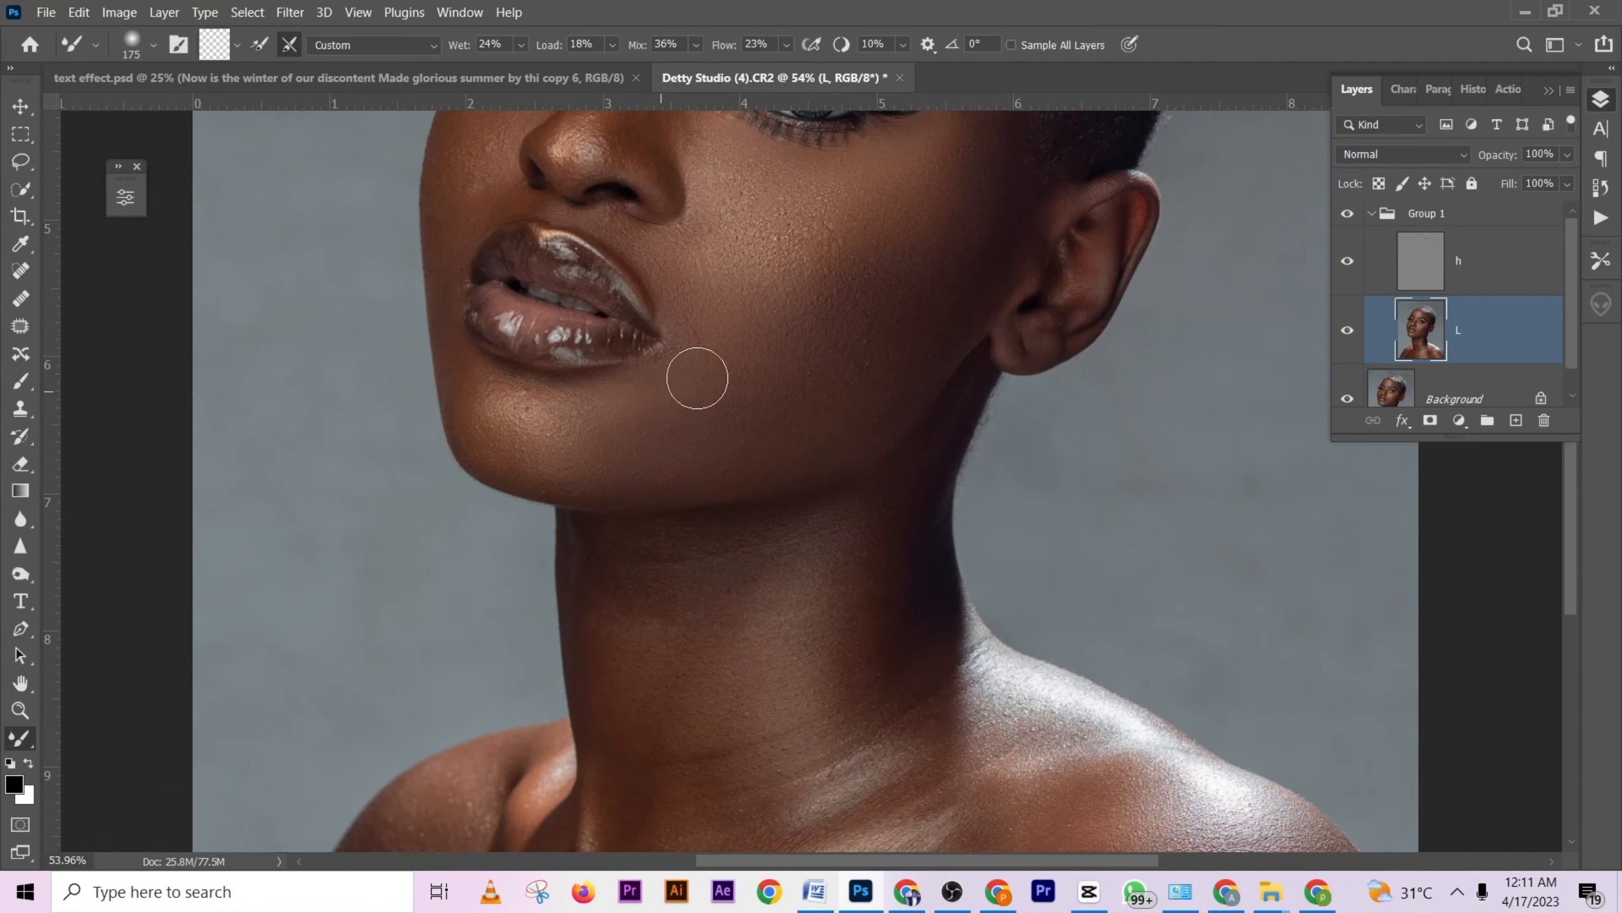
Blend the far cheek from below the eye down beside the lips with the Mixer Brush at 100 pixels.
scroll(670, 383, "up", 3)
key("bracketleft")
key("bracketleft")
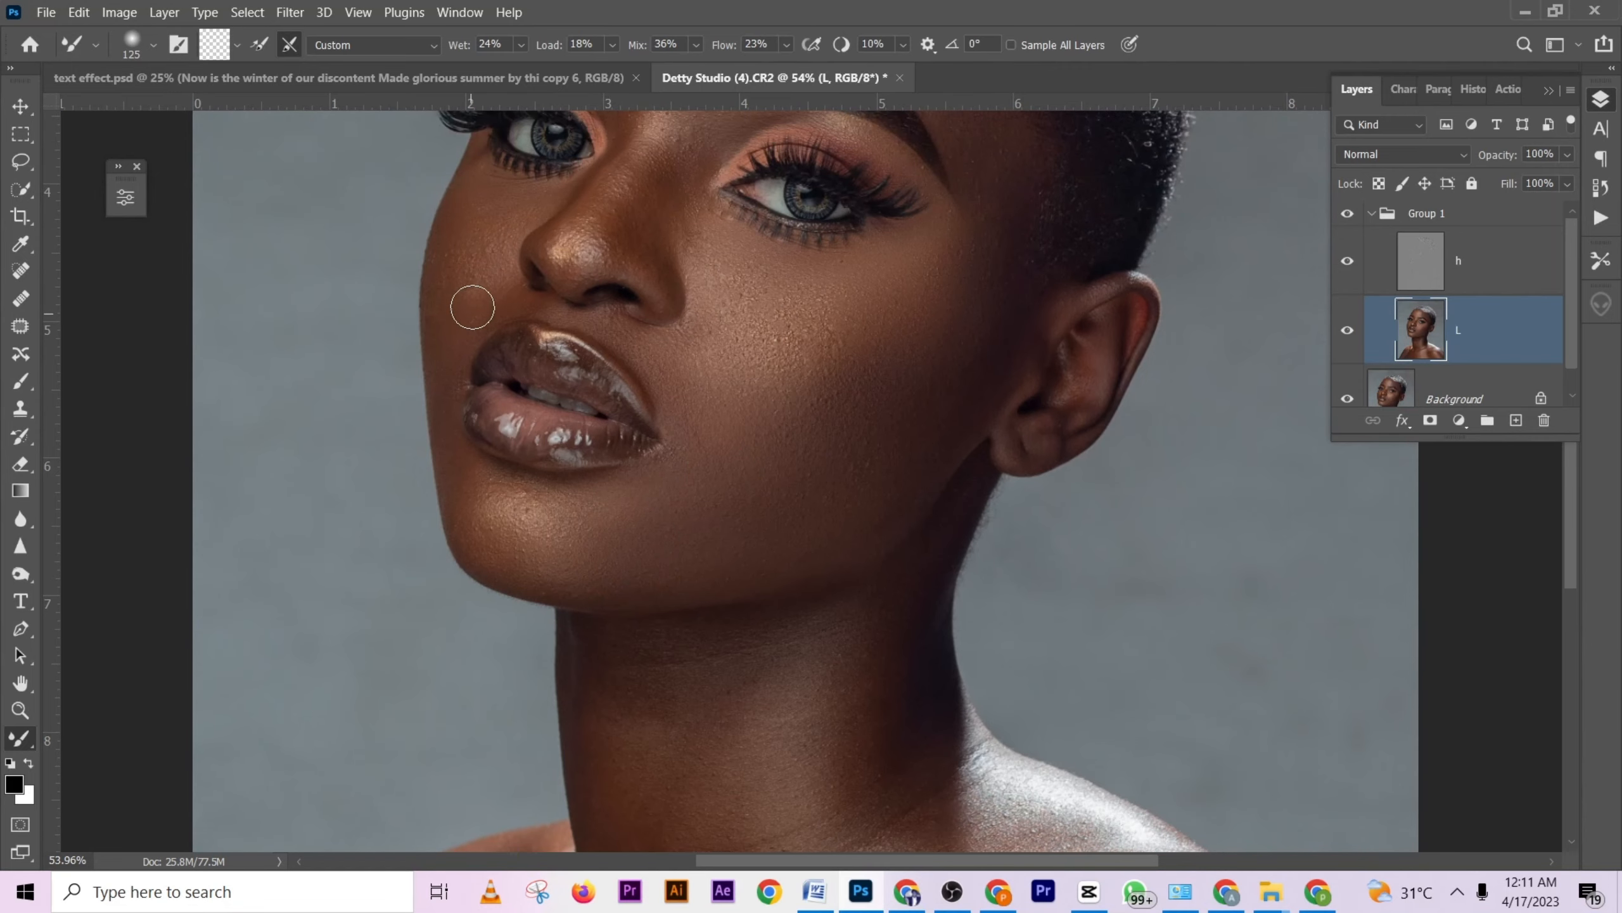
key("bracketleft")
scroll(451, 359, "up", 2)
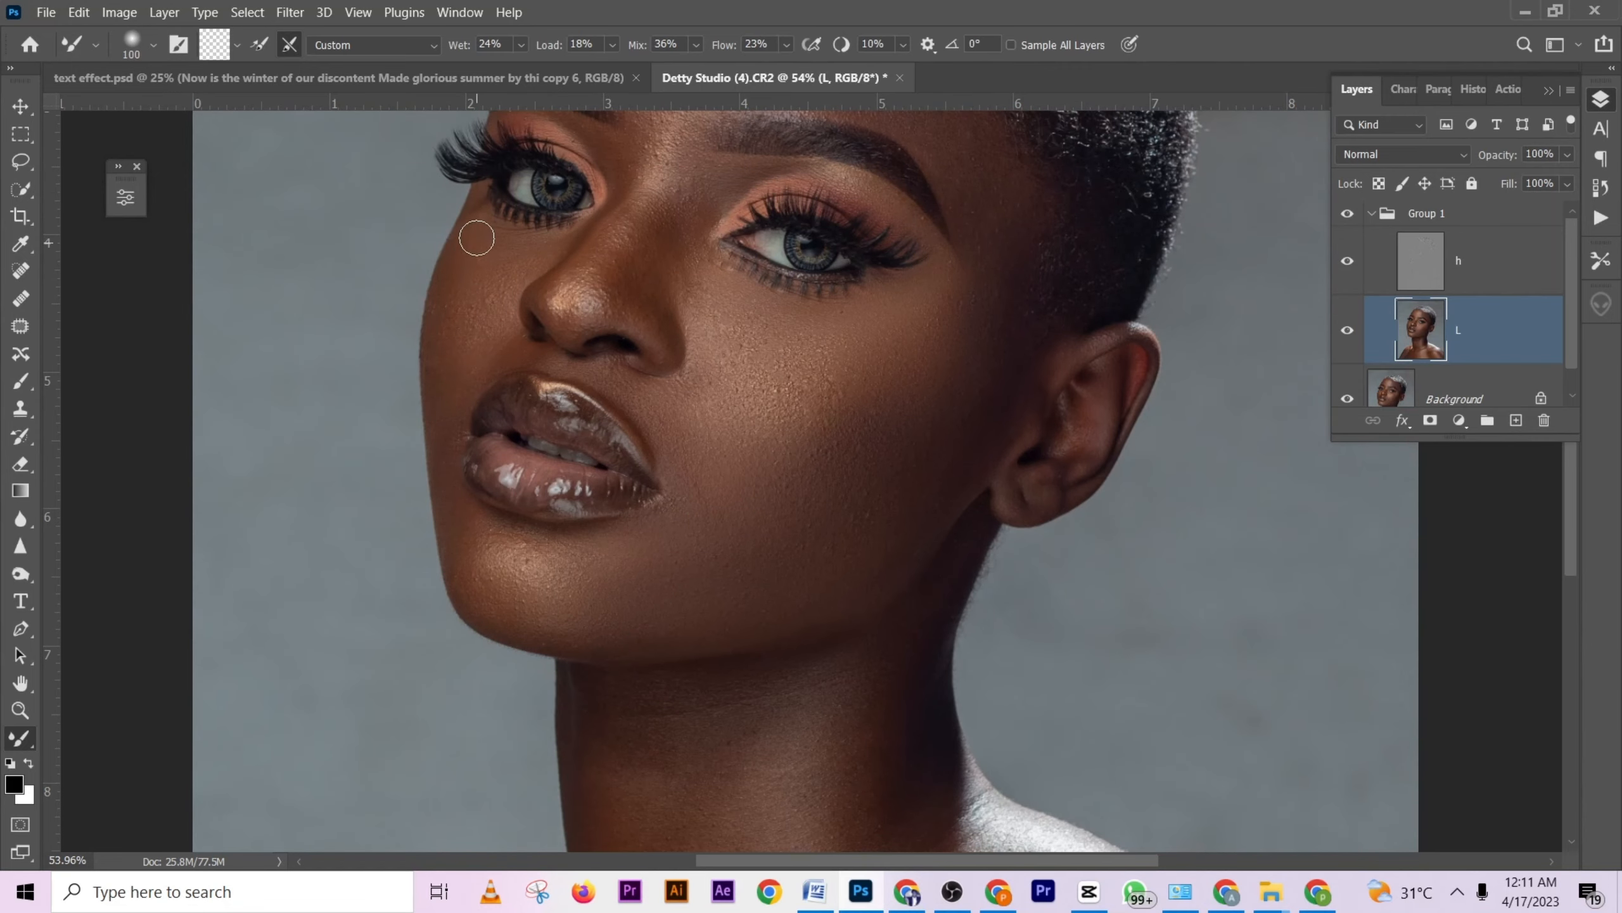
mouse_move(477, 238)
left_mouse_down()
mouse_move(469, 274)
mouse_move(521, 251)
mouse_move(481, 304)
mouse_move(482, 343)
left_mouse_up()
Even out the near cheek from the mouth corner up to the cheekbone with the Mixer Brush at about 175 pixels.
key("bracketright")
left_click(689, 457)
key("bracketright")
key("bracketright")
key("bracketright")
left_click(705, 404)
left_click(839, 337)
scroll(792, 351, "down", 2)
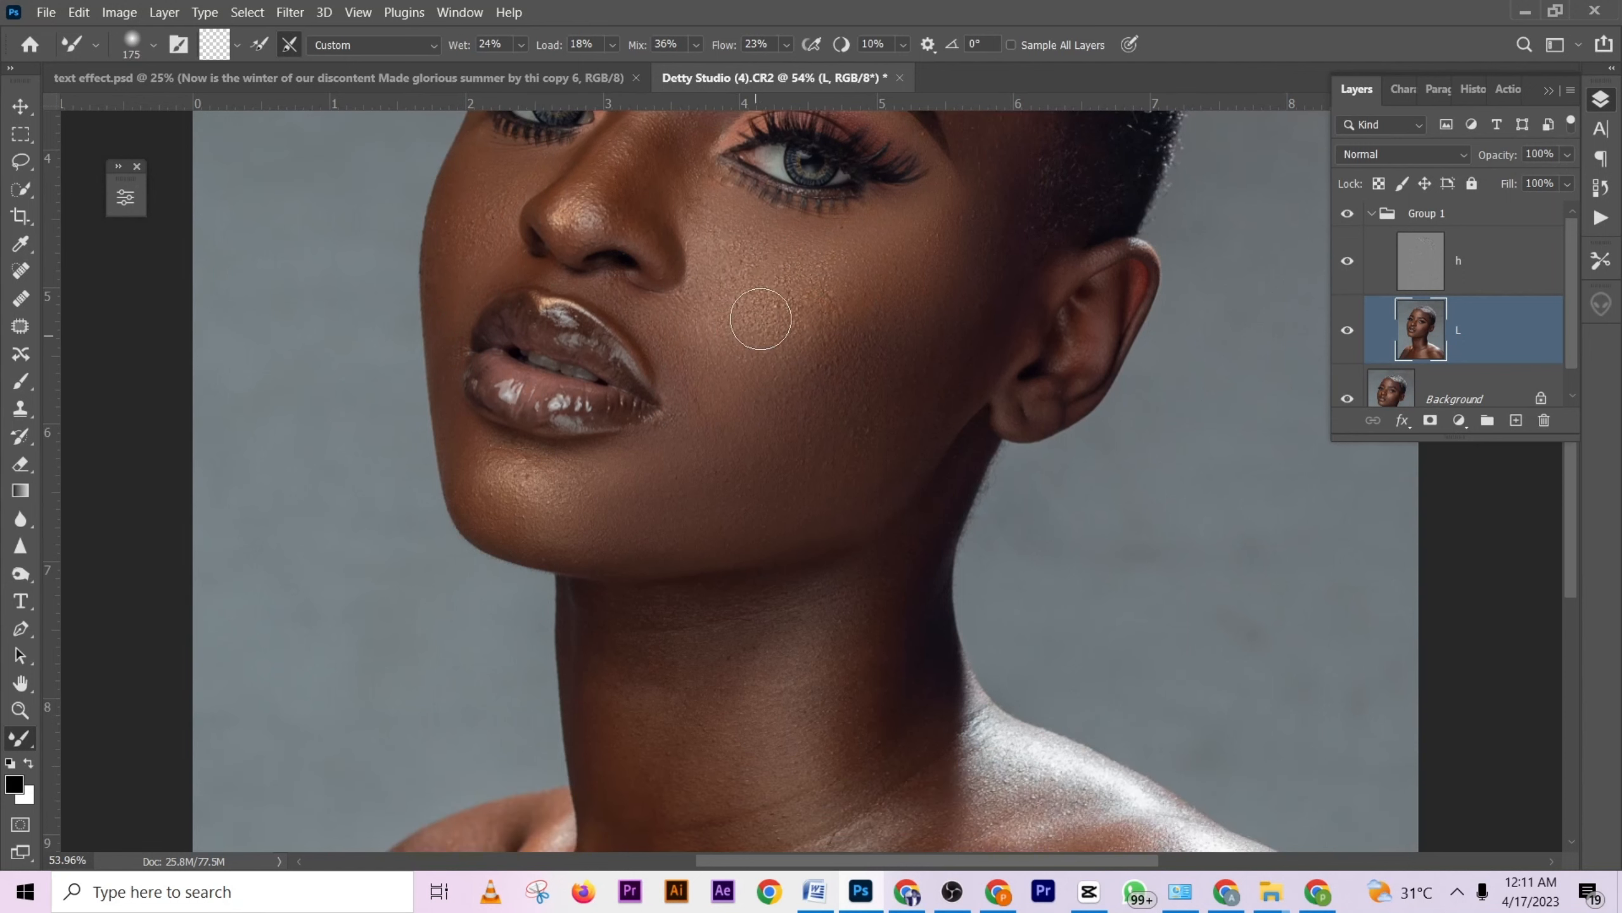
key("bracketright")
left_click(702, 383)
left_click(919, 282)
key("bracketleft")
scroll(879, 345, "up", 2)
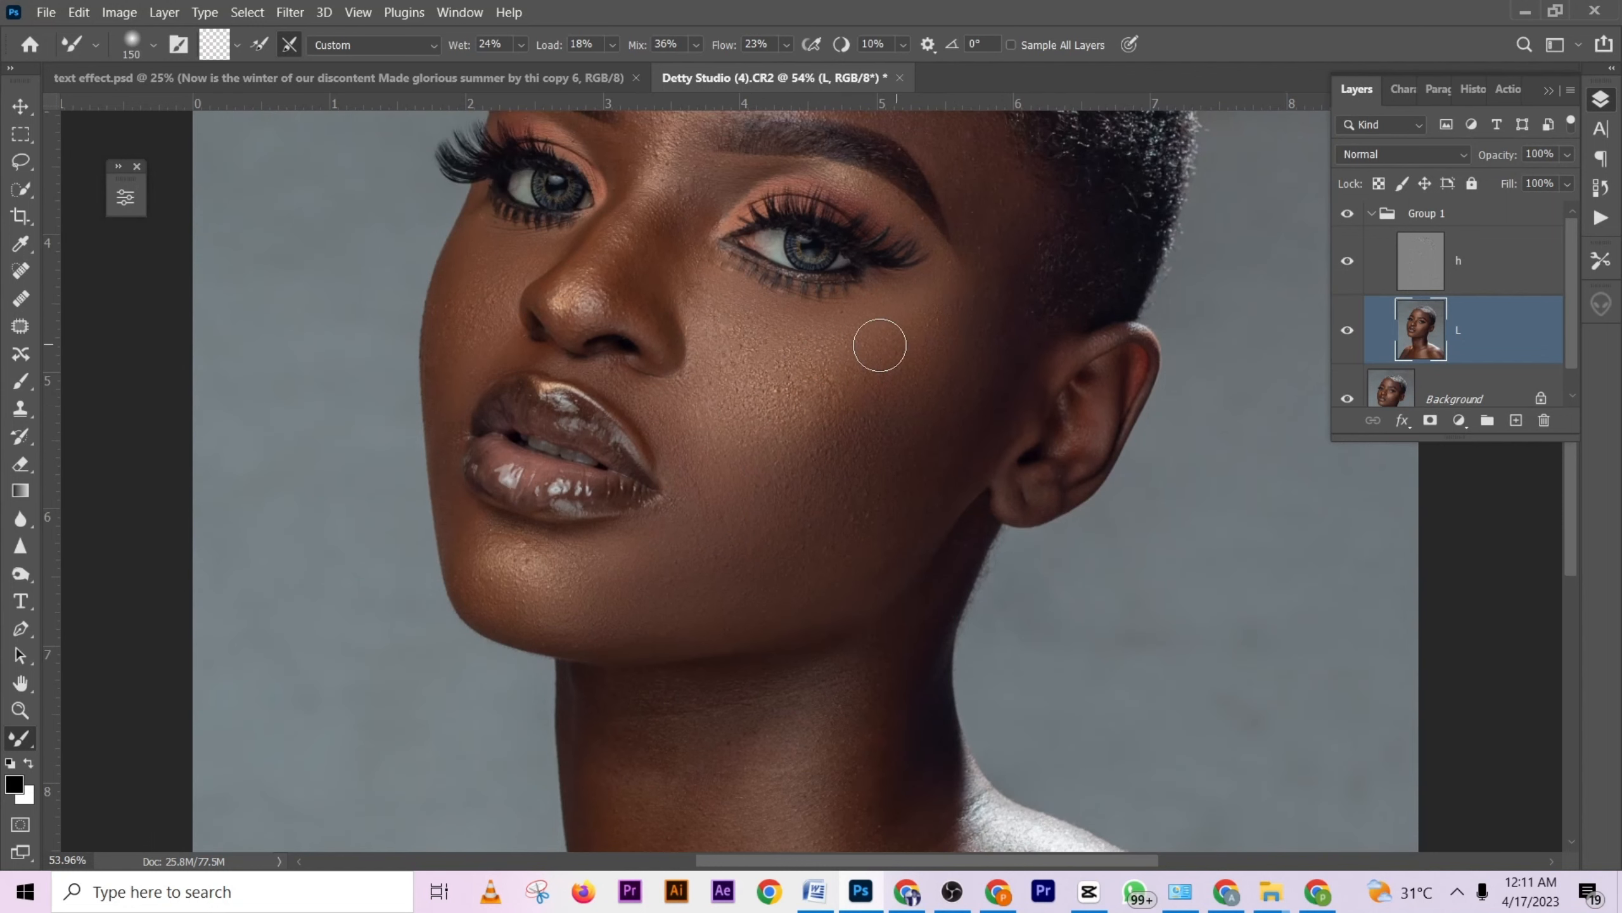
Blend the forehead skin from above the eyebrow to the hairline with the Mixer Brush at 175 pixels.
scroll(946, 320, "up", 4)
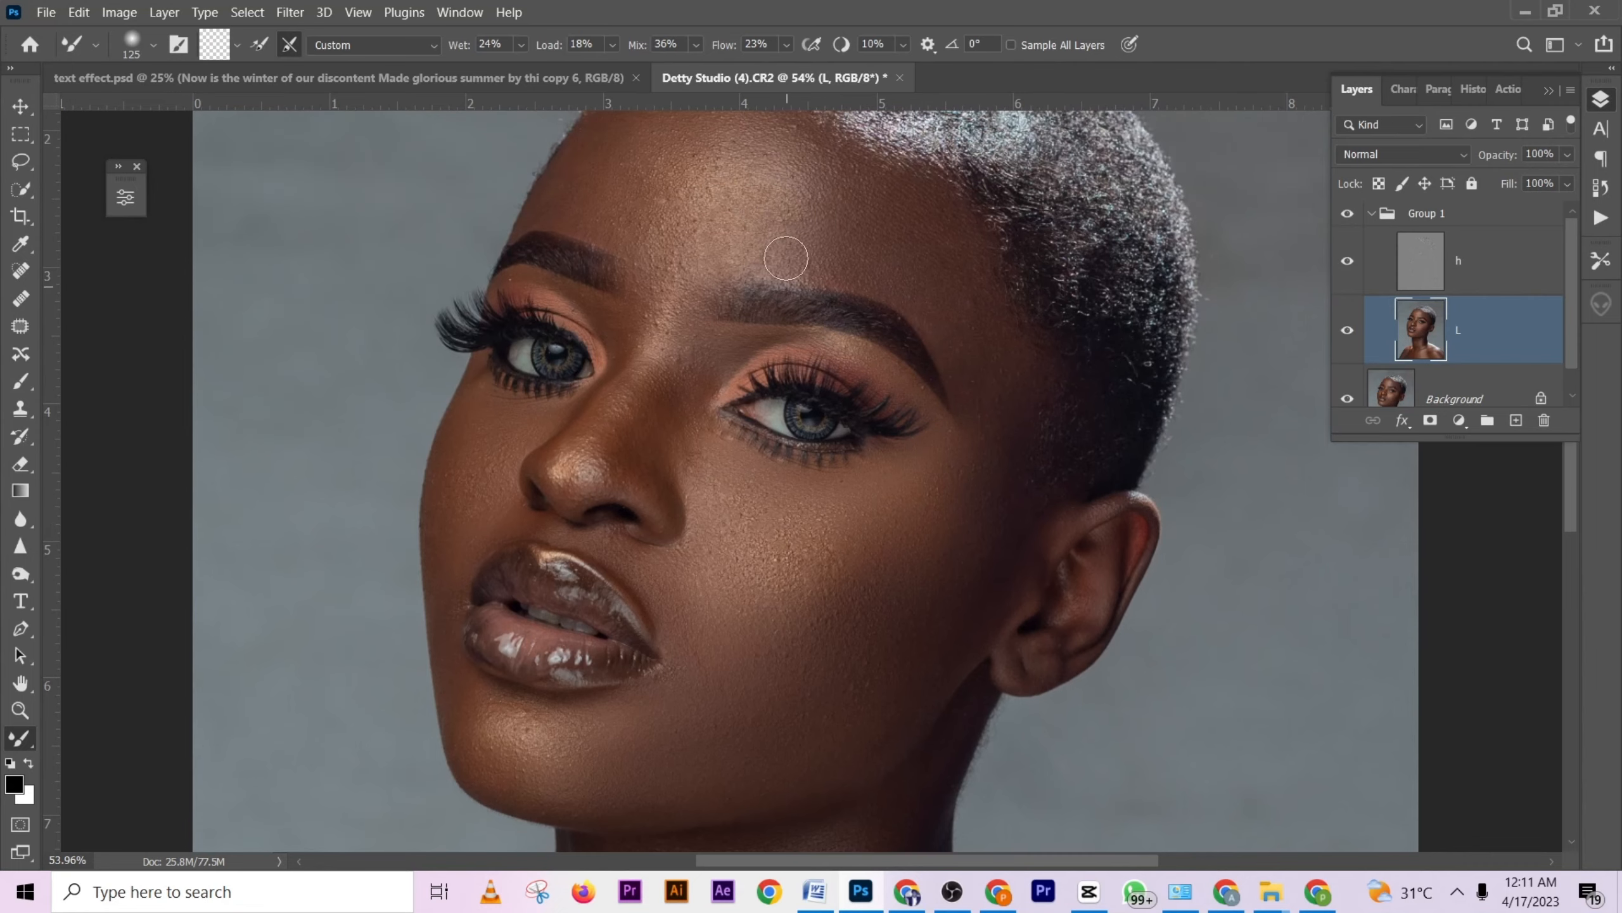
key("bracketright")
key("bracketright")
scroll(894, 275, "up", 2)
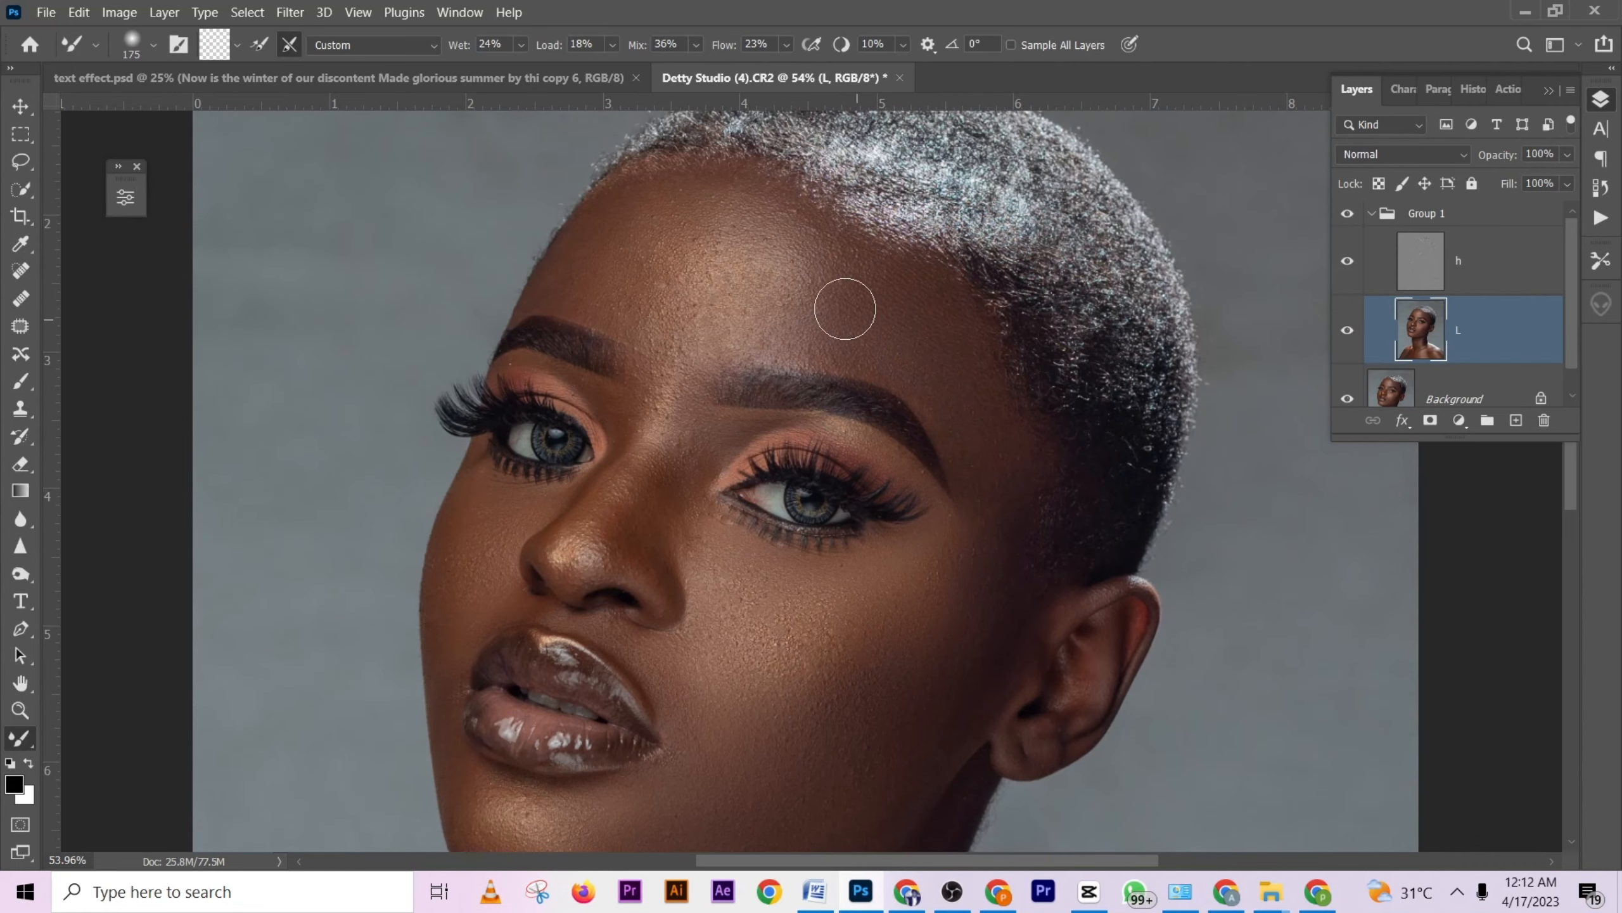
mouse_move(829, 319)
left_mouse_down()
mouse_move(801, 319)
mouse_move(801, 301)
left_mouse_up()
mouse_move(748, 210)
left_mouse_down()
mouse_move(656, 223)
mouse_move(600, 266)
mouse_move(666, 256)
mouse_move(659, 287)
mouse_move(722, 282)
mouse_move(734, 319)
mouse_move(711, 348)
mouse_move(662, 268)
mouse_move(683, 275)
mouse_move(674, 295)
mouse_move(609, 273)
mouse_move(610, 228)
mouse_move(750, 214)
mouse_move(809, 248)
mouse_move(821, 291)
mouse_move(887, 277)
left_mouse_up()
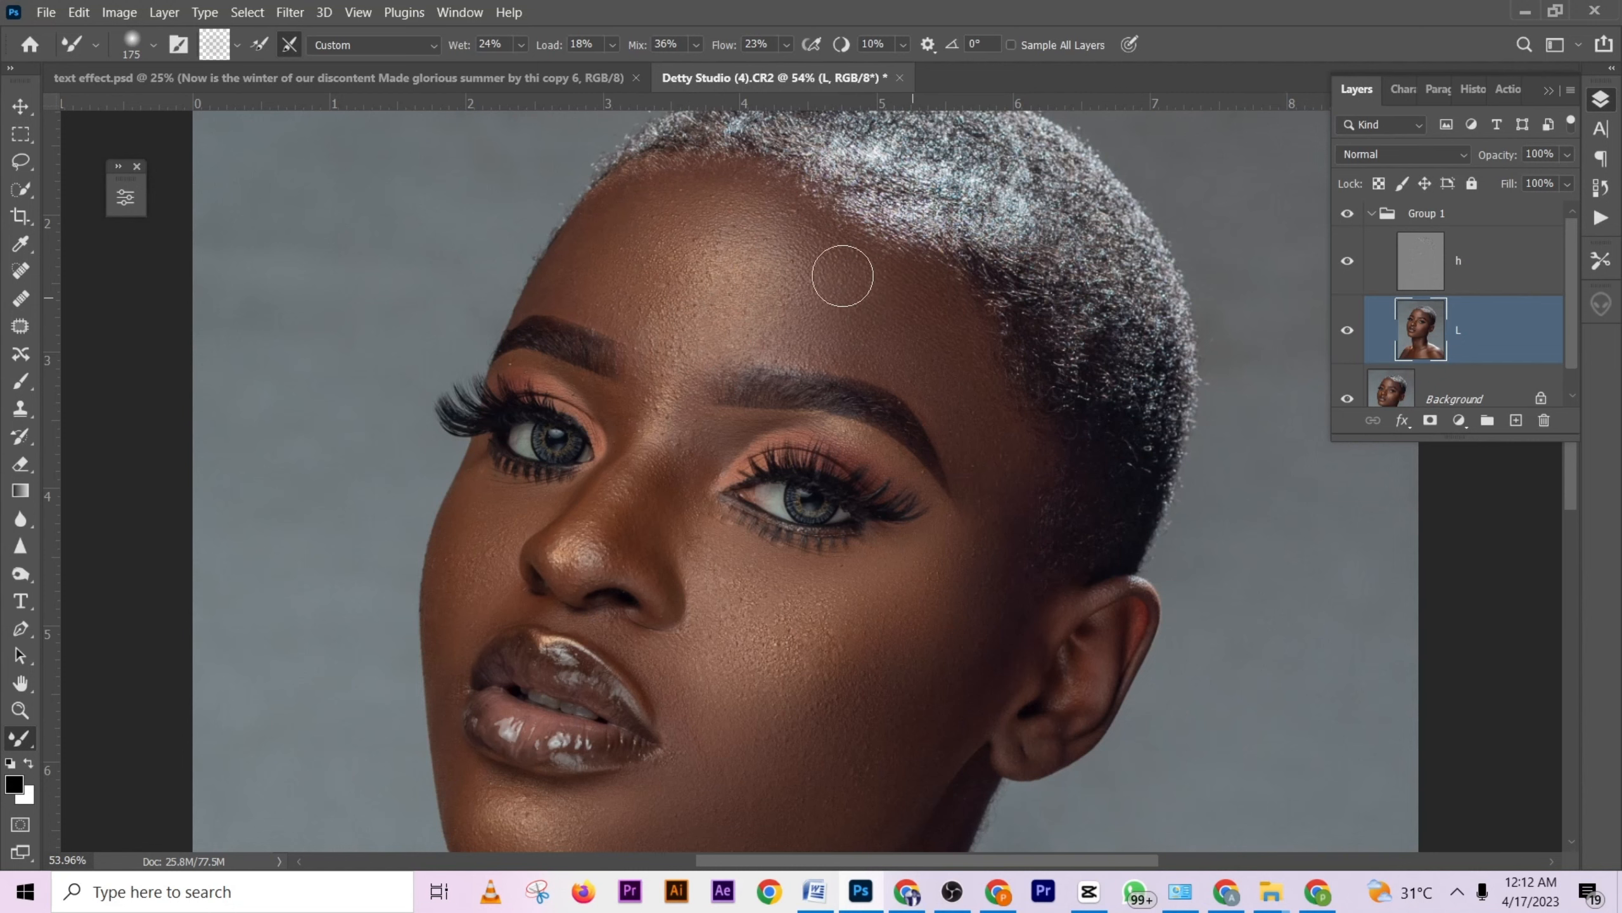
Smooth the temple and the skin beside the outer corner of the near eye with the Mixer Brush.
scroll(856, 277, "down", 2)
scroll(979, 295, "down", 2)
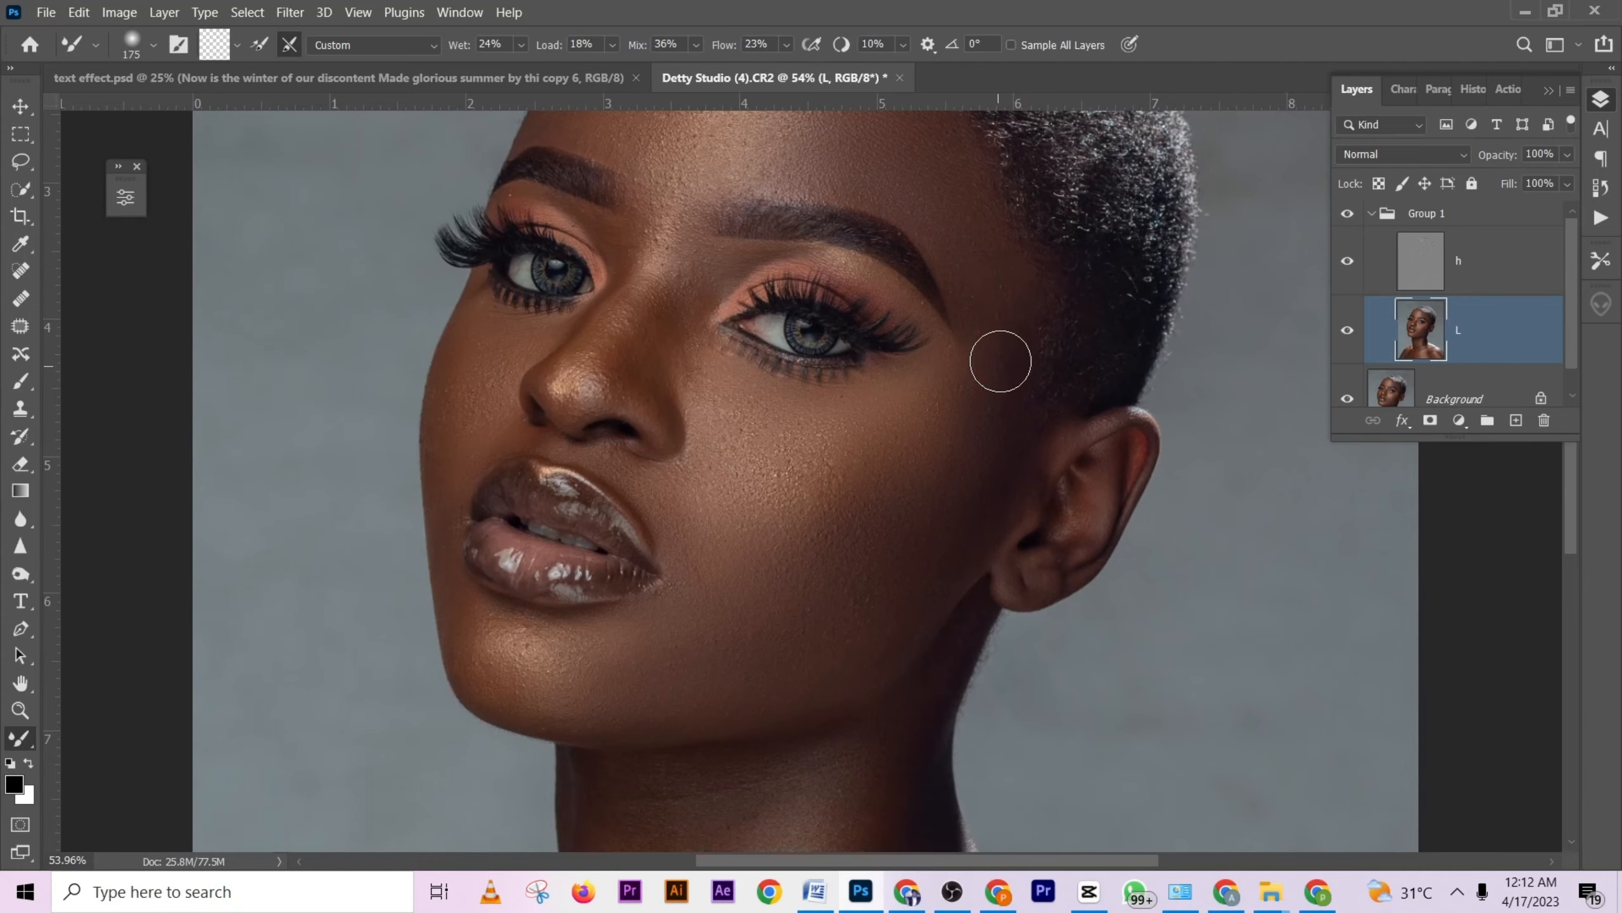
key("bracketleft")
scroll(981, 384, "down", 2)
key("bracketleft")
scroll(941, 349, "down", 2)
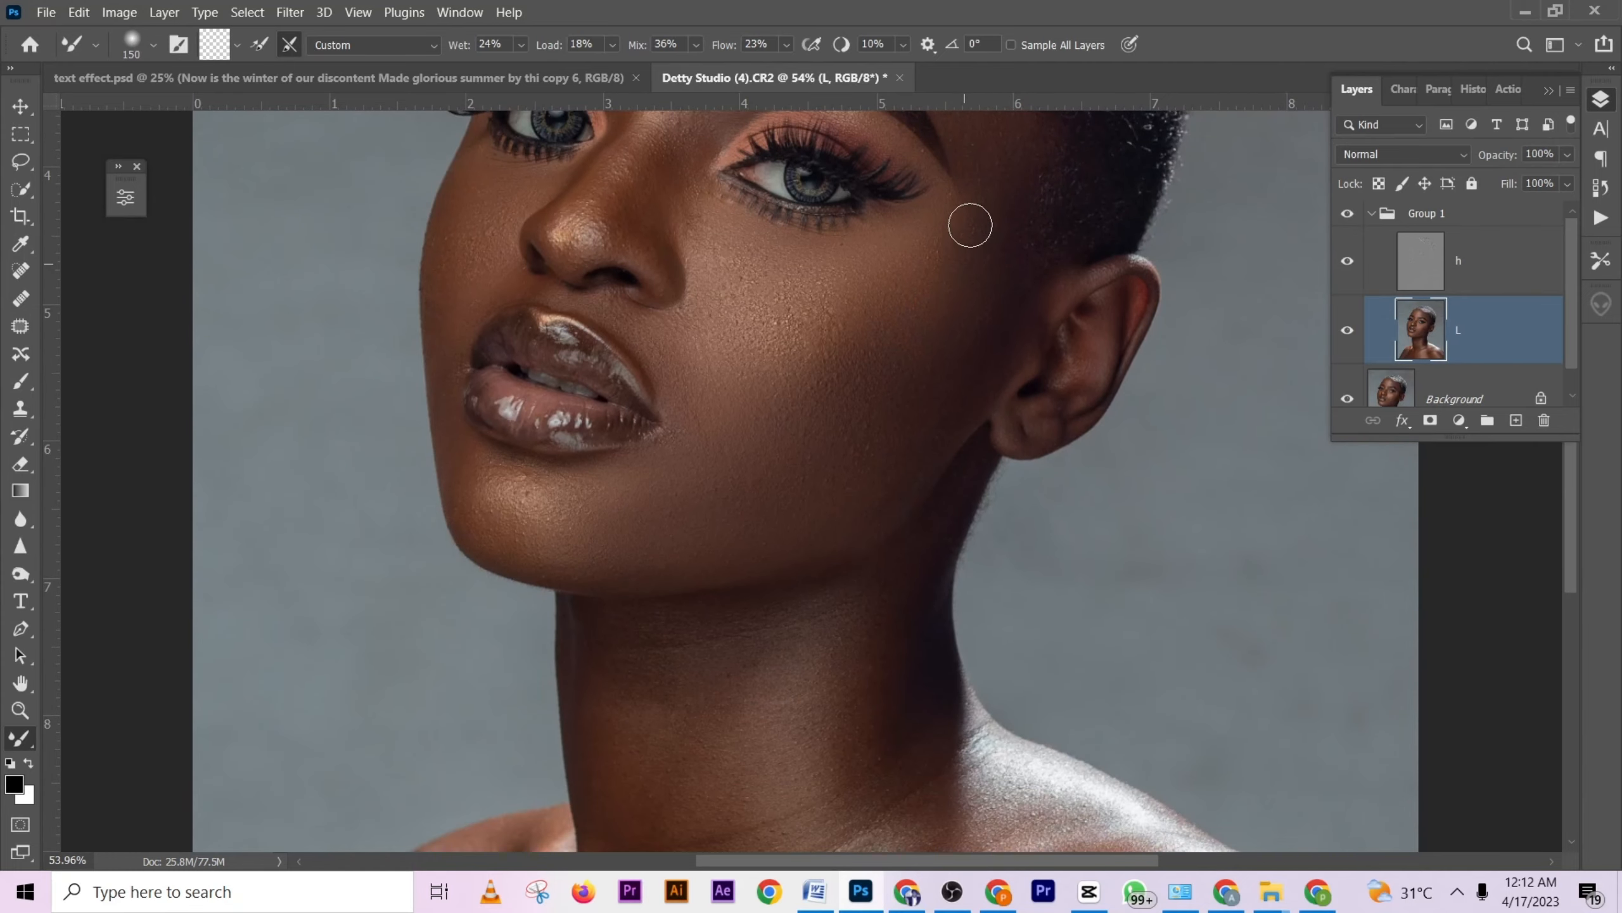
Blend the shaded cheek between the jawline, the ear and the temple with the Mixer Brush at 175 pixels.
key("bracketright")
key("bracketright")
key("bracketright")
scroll(734, 384, "down", 2)
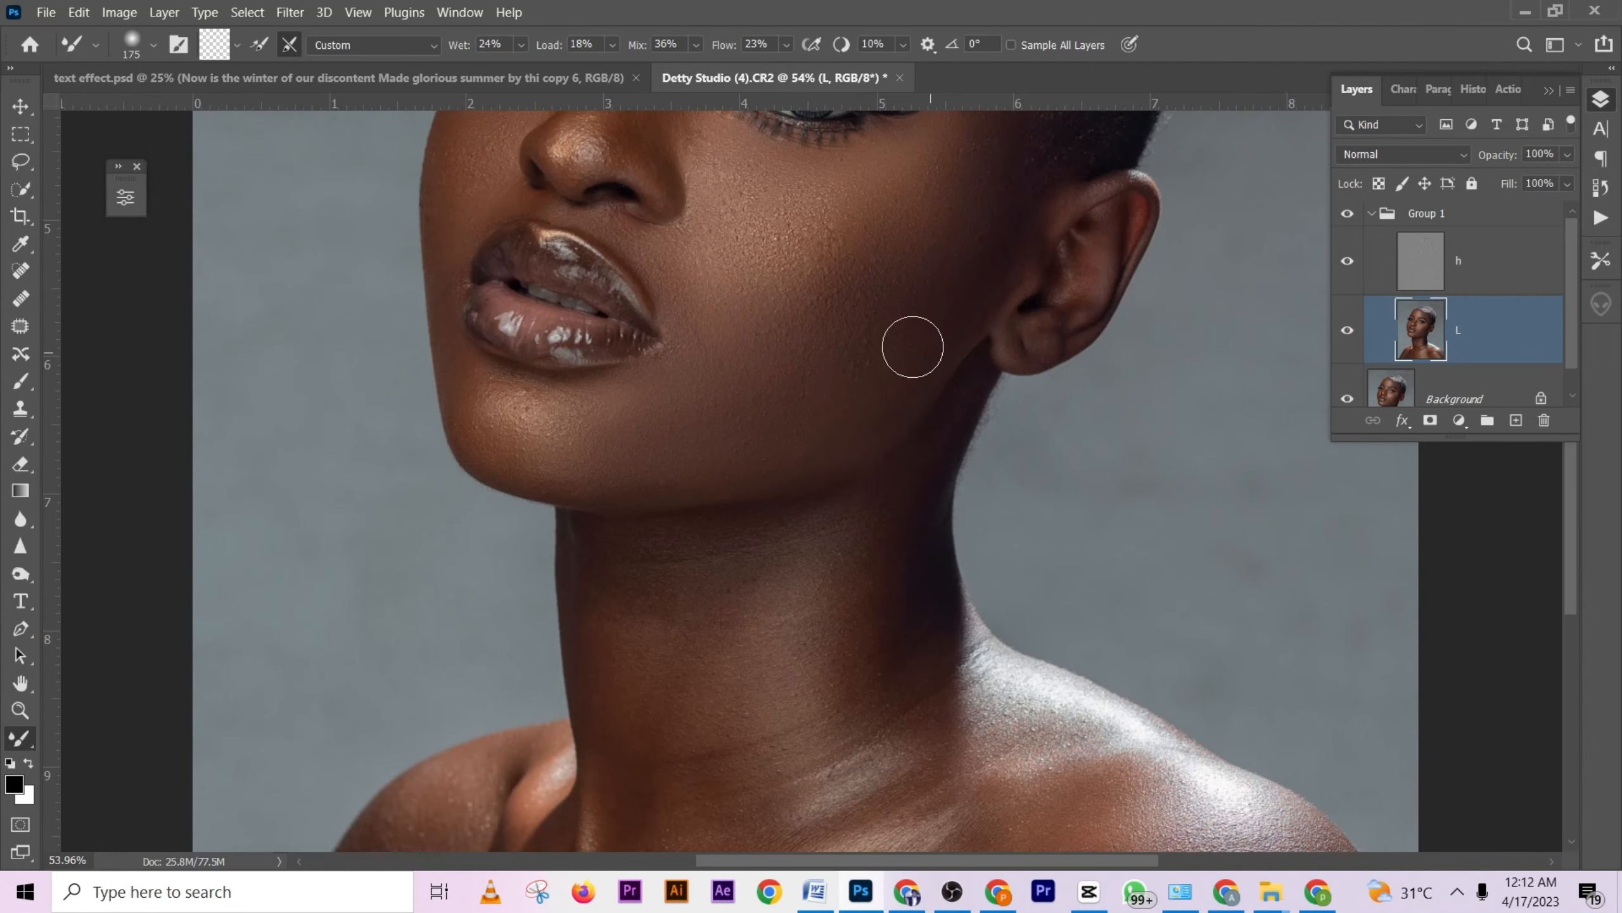
key("bracketright")
scroll(946, 268, "up", 2)
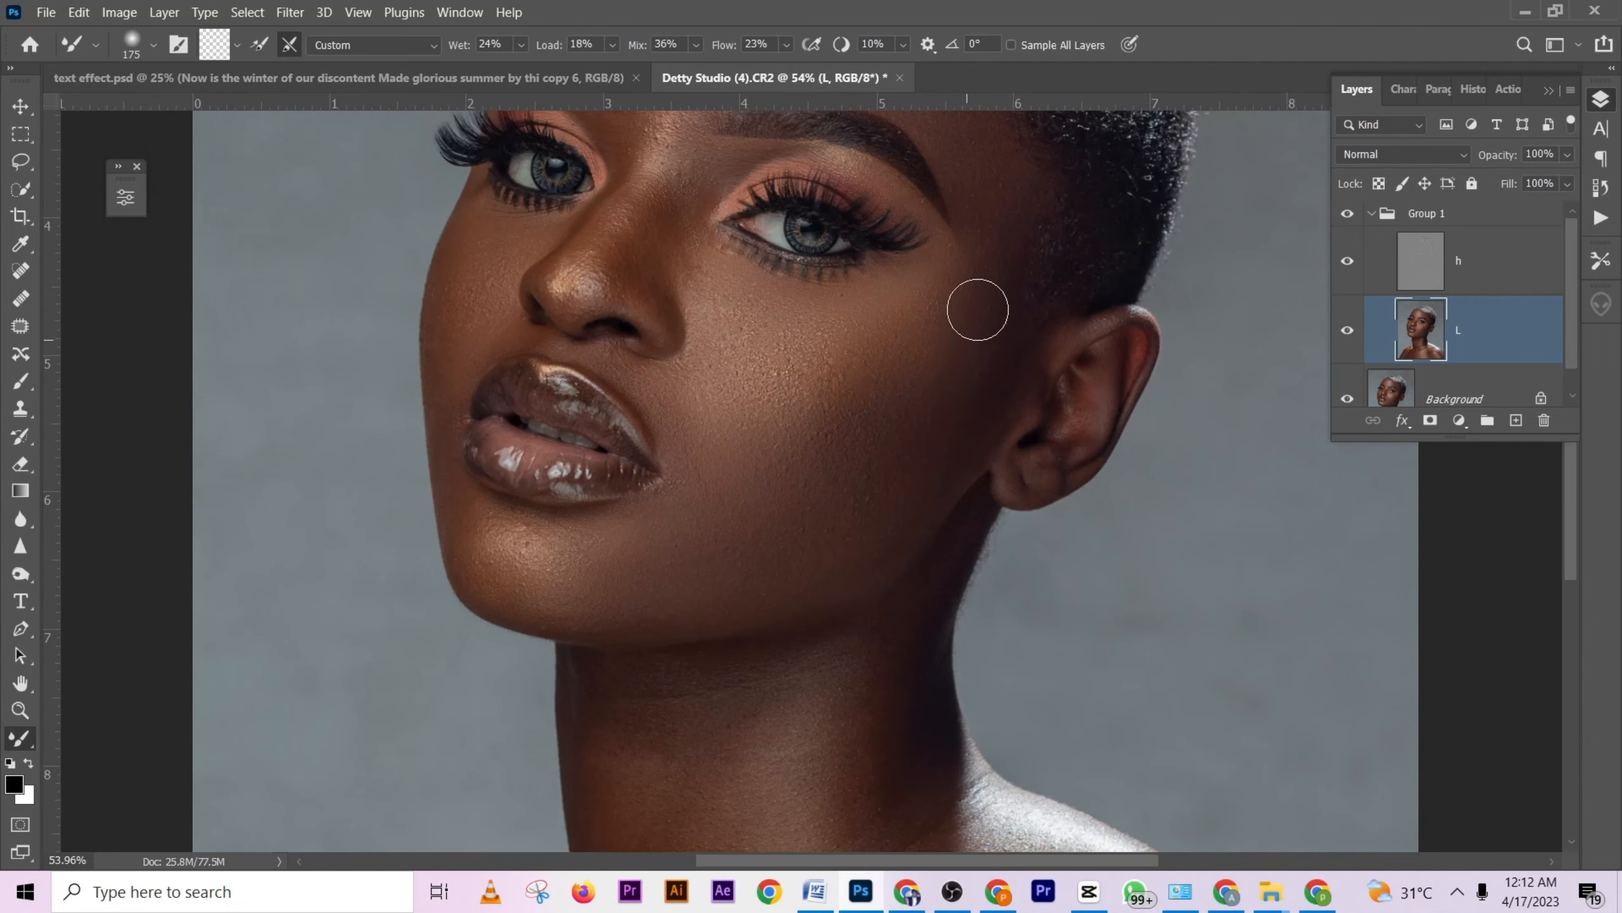
scroll(923, 391, "up", 1)
Smooth the nose from its tip up to the bridge beside the eye, using Mixer Brush sizes of 90 and 60 pixels.
key("bracketleft")
key("bracketleft")
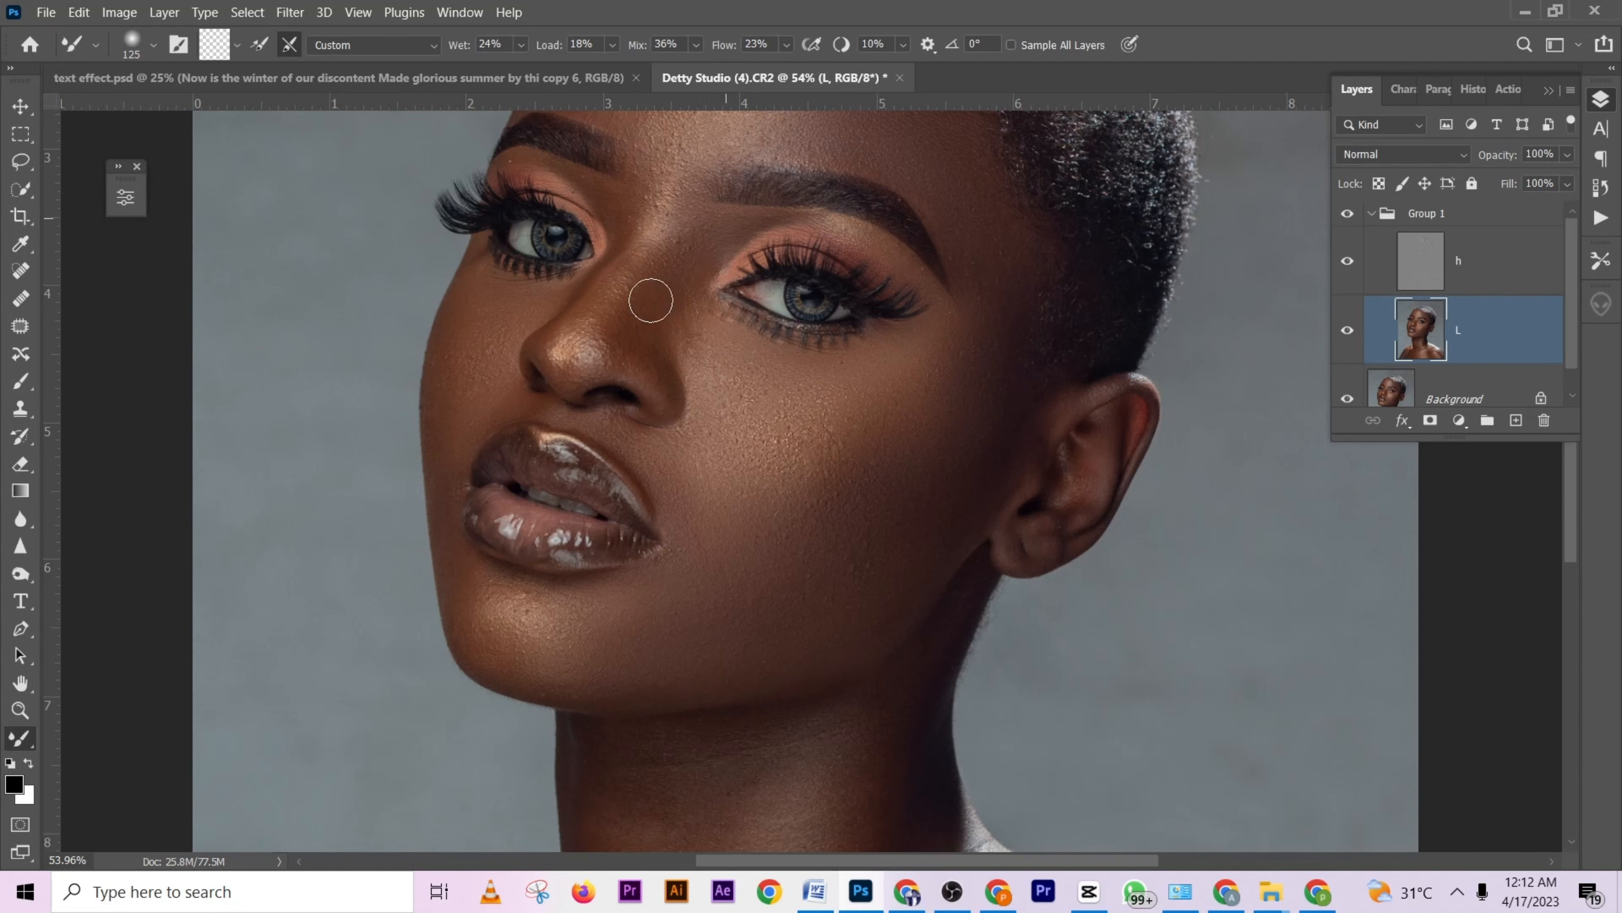
key("bracketleft")
scroll(609, 360, "up", 2)
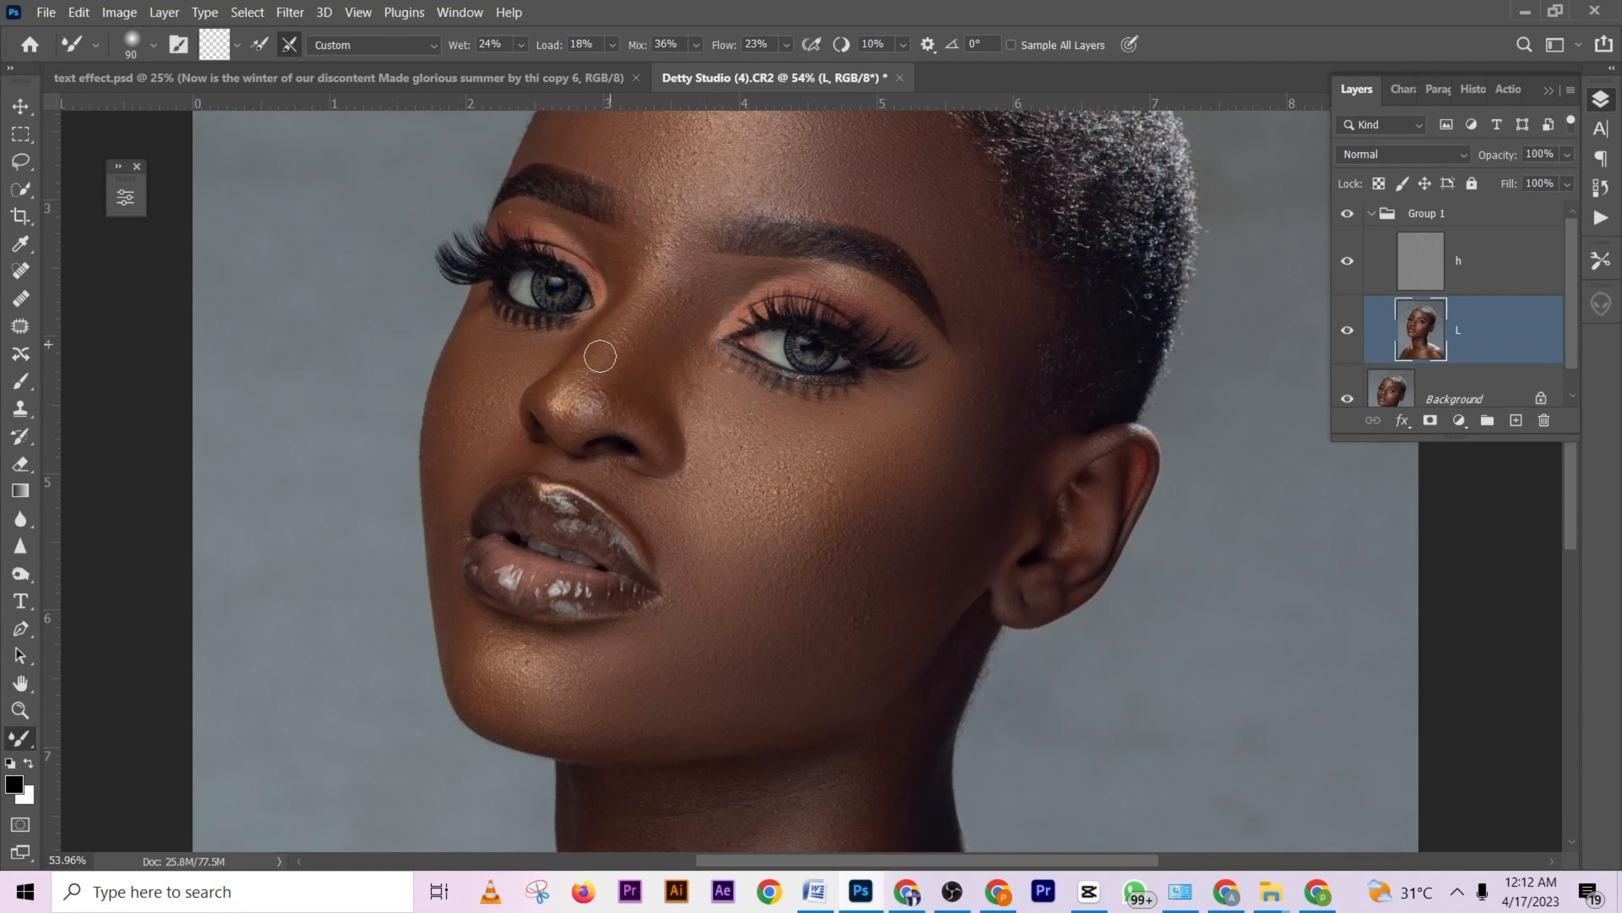
left_click_drag(558, 406, 583, 363)
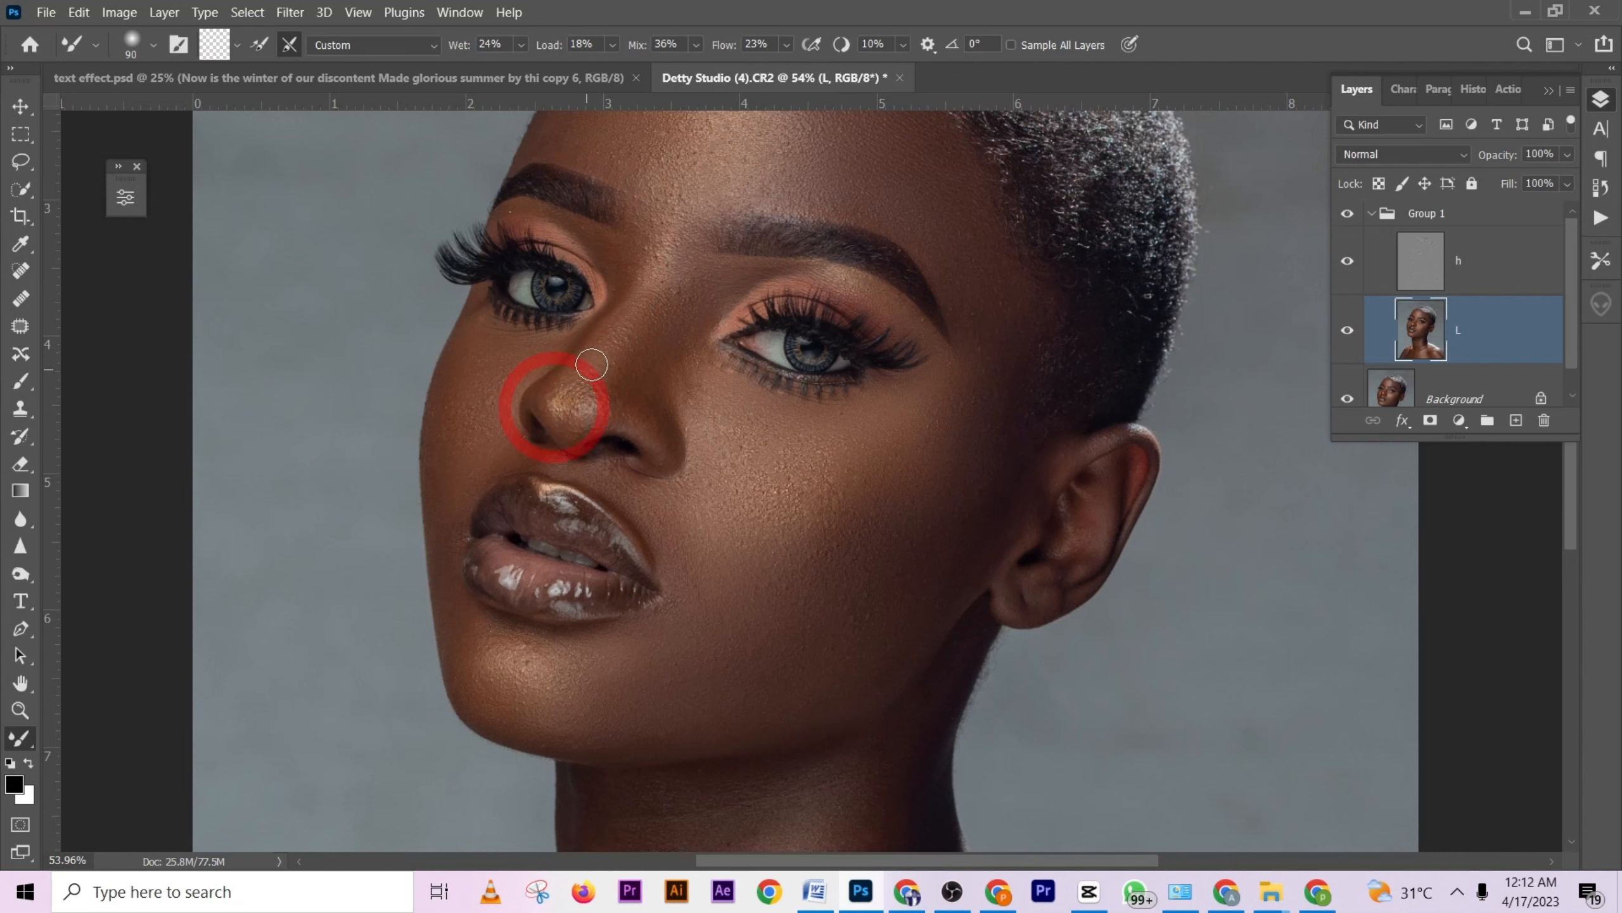
key("bracketright")
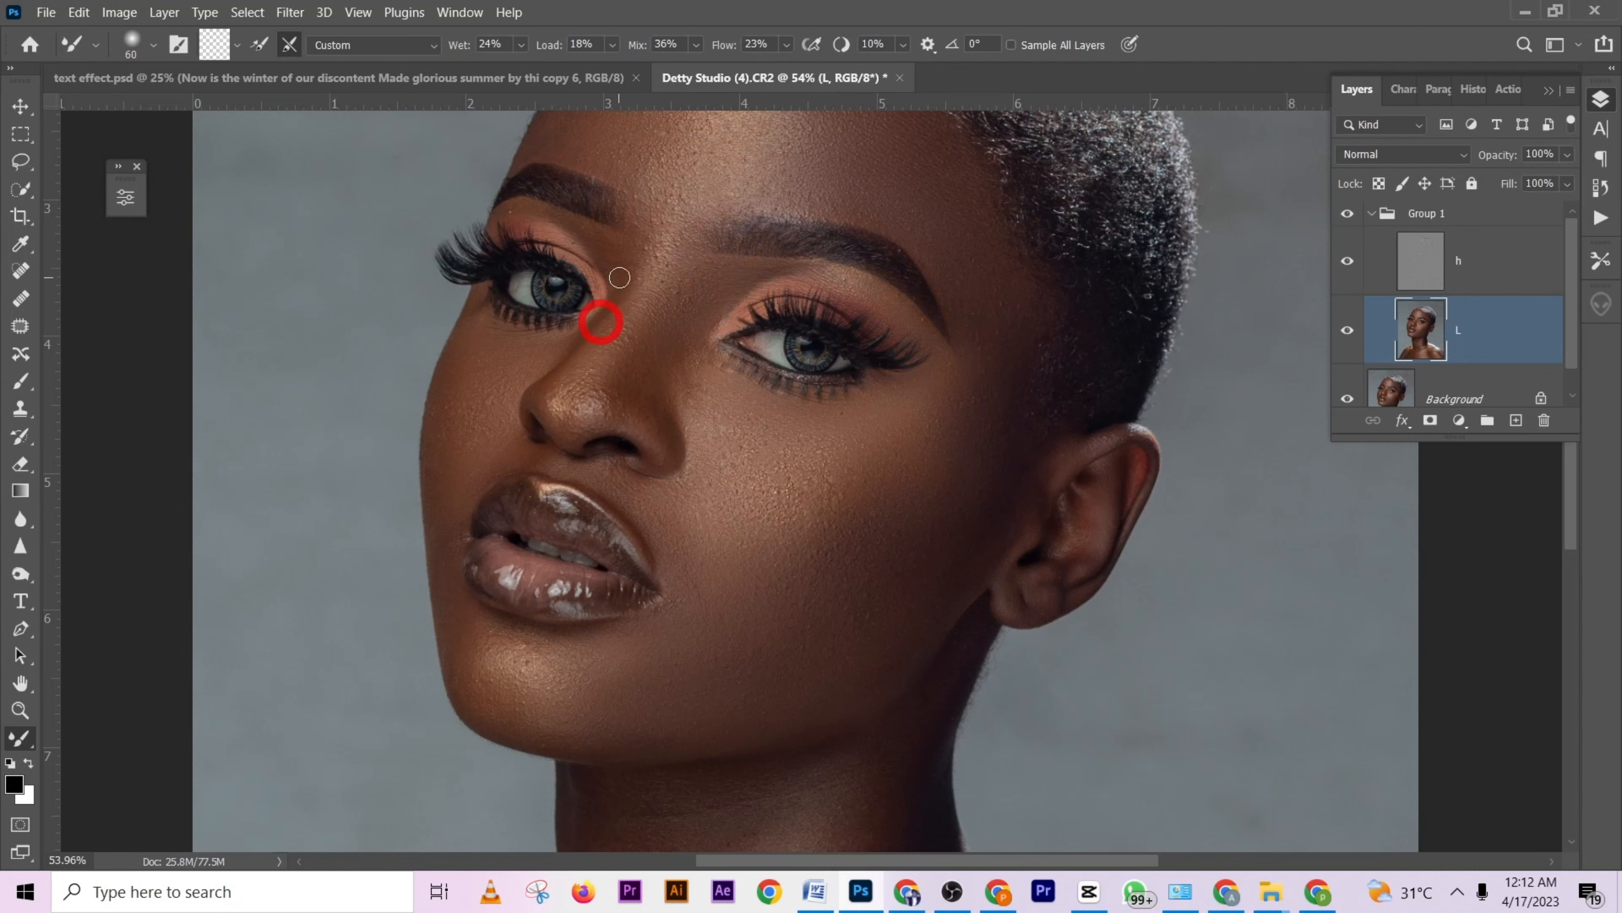
key("bracketleft")
key("bracketleft")
key("bracketright")
key("bracketright")
Blend the chin below the lips at 100 pixels and the rear jawline at 175 pixels with the Mixer Brush.
scroll(460, 498, "down", 2)
key("bracketleft")
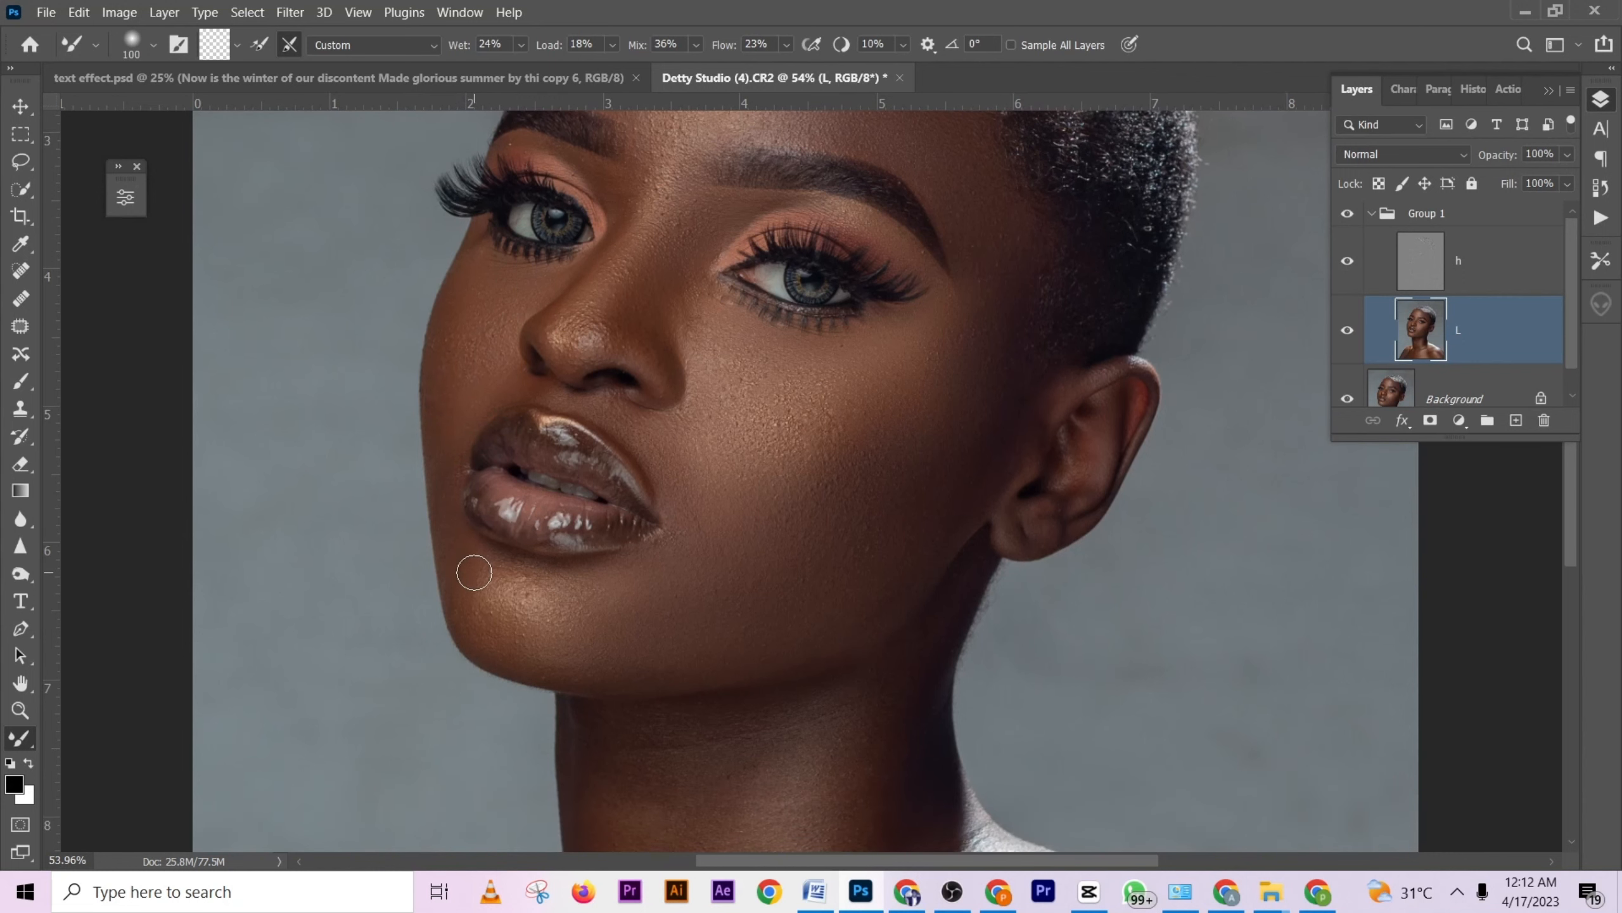
key("bracketright")
scroll(710, 598, "down", 2)
key("bracketright")
key("bracketright")
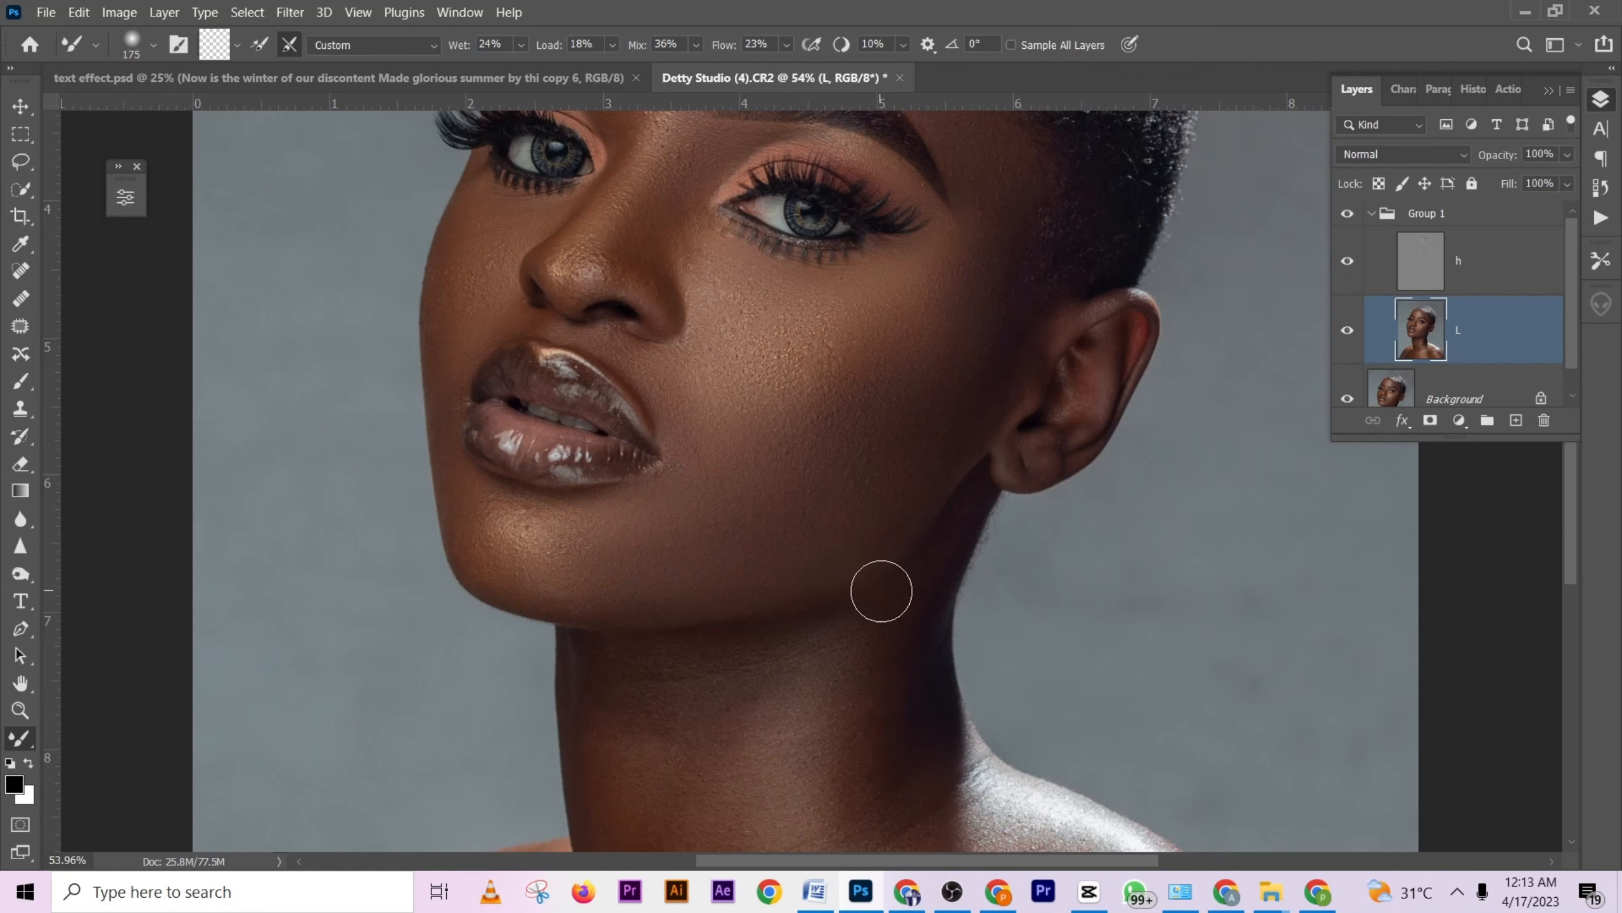
Toggle Group 1's visibility to compare the retouch, and blend the chin and front jaw with a larger Mixer Brush.
left_click(1349, 214)
mouse_move(664, 543)
left_mouse_down()
mouse_move(608, 523)
mouse_move(574, 527)
mouse_move(583, 560)
mouse_move(533, 553)
left_mouse_up()
key("bracketright")
mouse_move(674, 587)
left_mouse_down()
mouse_move(626, 593)
mouse_move(659, 522)
mouse_move(568, 543)
left_mouse_up()
key("bracketright")
key("bracketright")
mouse_move(674, 544)
left_mouse_down()
mouse_move(641, 569)
mouse_move(618, 547)
left_mouse_up()
Blend the near cheek from below the outer eye down to its lower part with the Mixer Brush at 250 pixels.
key("bracketleft")
key("bracketright")
key("bracketright")
left_click_drag(935, 298, 780, 388)
left_click_drag(872, 314, 779, 475)
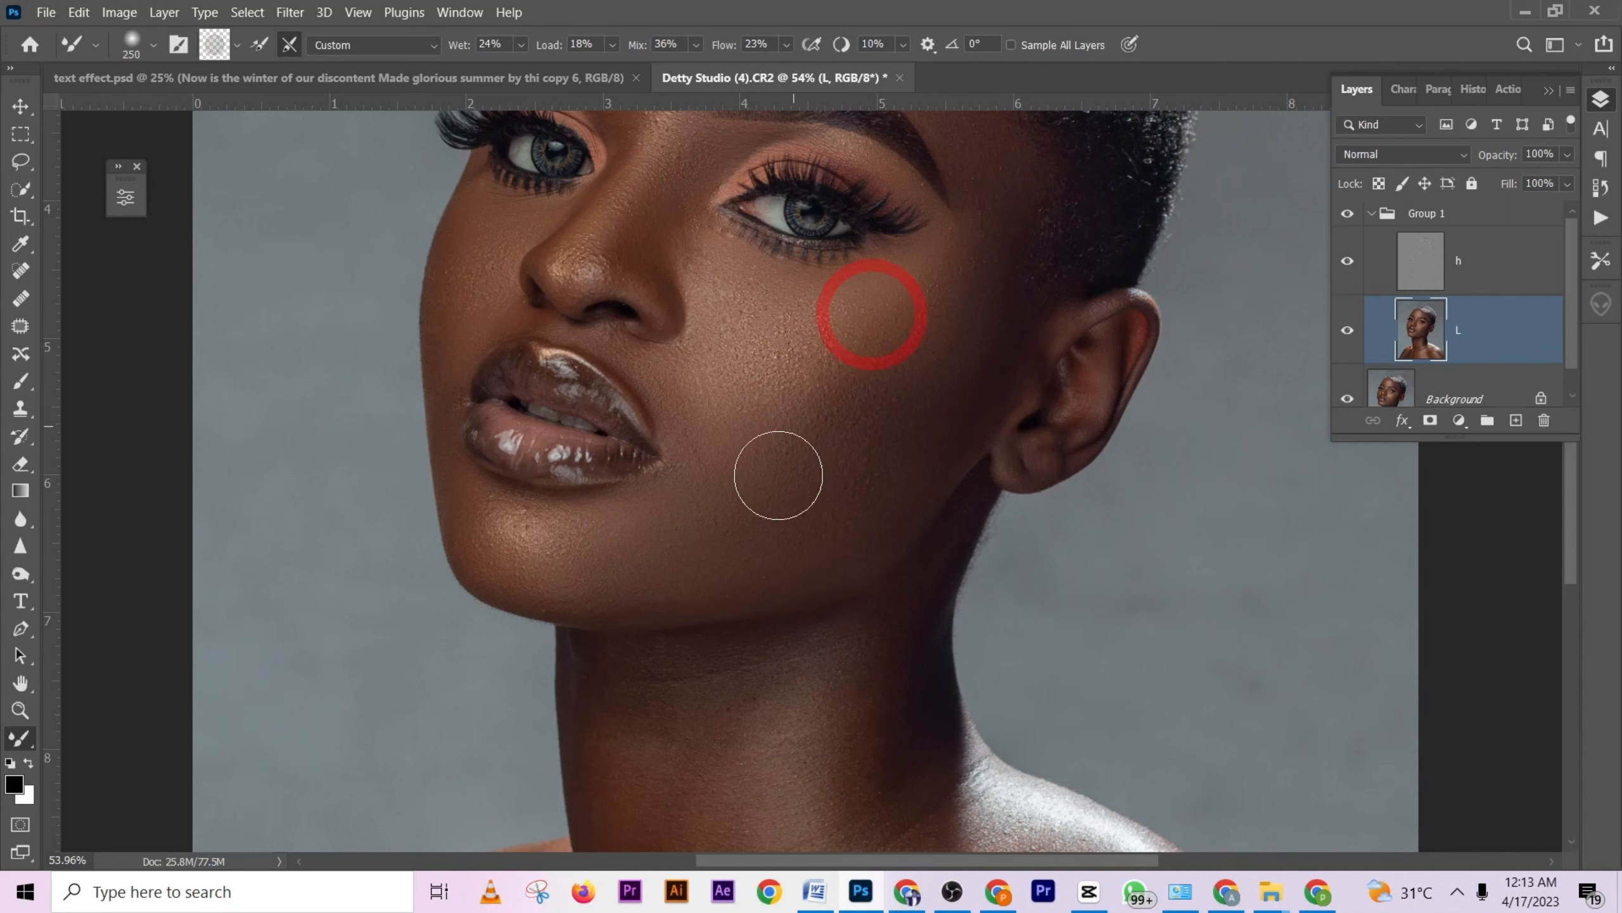
Smooth the cheek in front of the ear with the Mixer Brush at 175 pixels.
scroll(779, 485, "up", 3)
key("bracketleft")
key("bracketleft")
key("bracketleft")
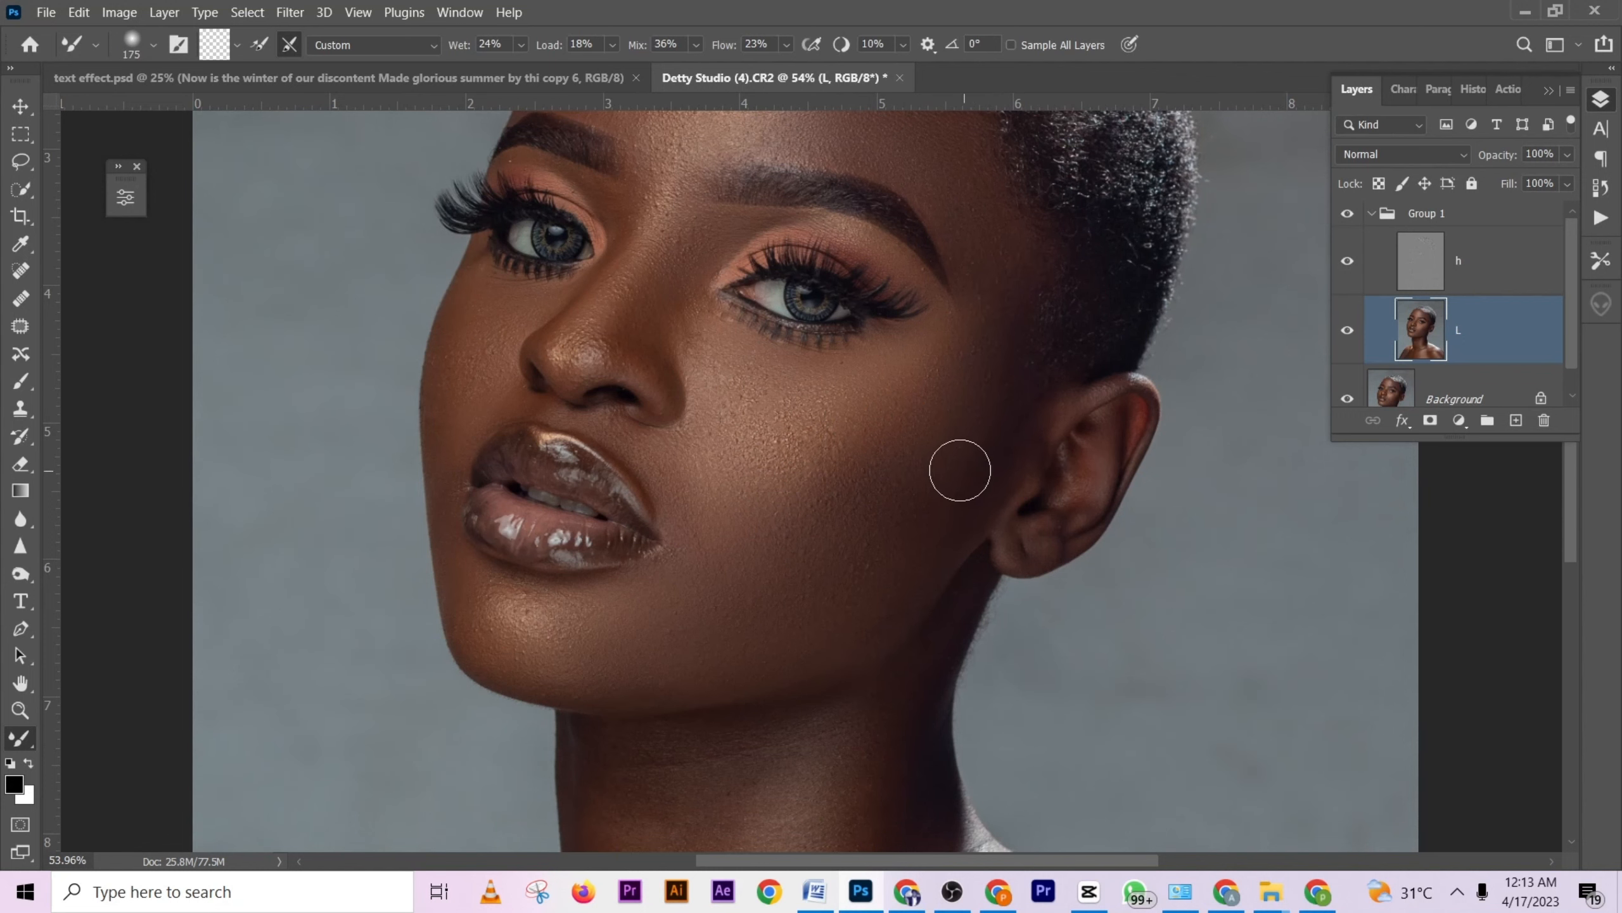
scroll(977, 377, "down", 4)
key("bracketleft")
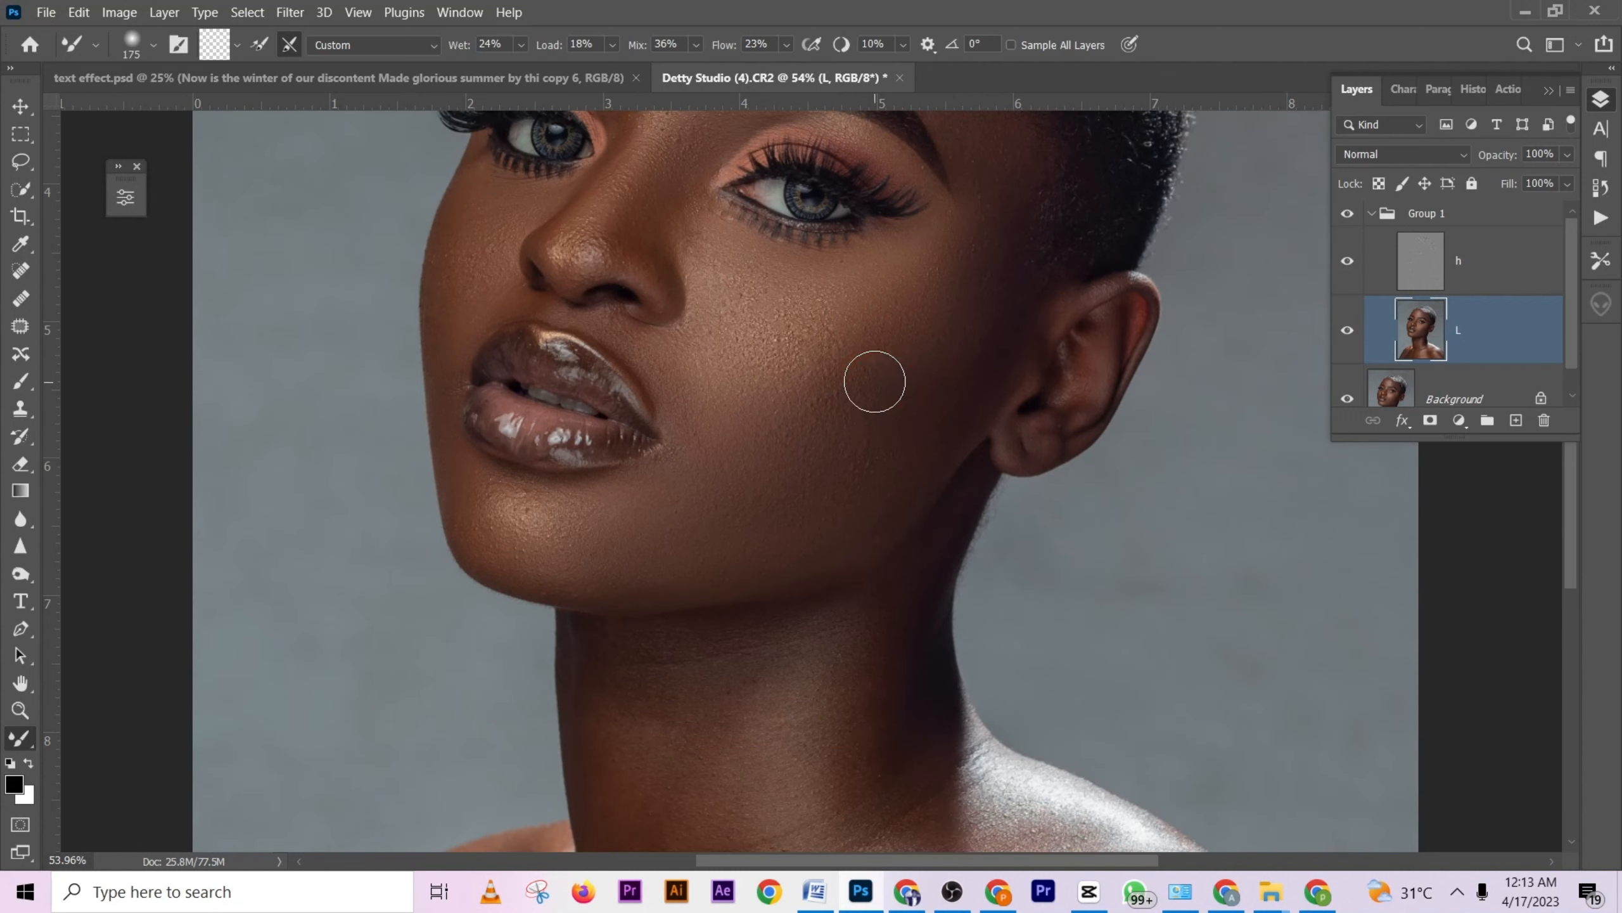
Blend the skin beside the nose bridge at 100 pixels, and the forehead above the near brow and temple with a larger Mixer Brush.
scroll(866, 382, "down", 4)
scroll(742, 403, "up", 3)
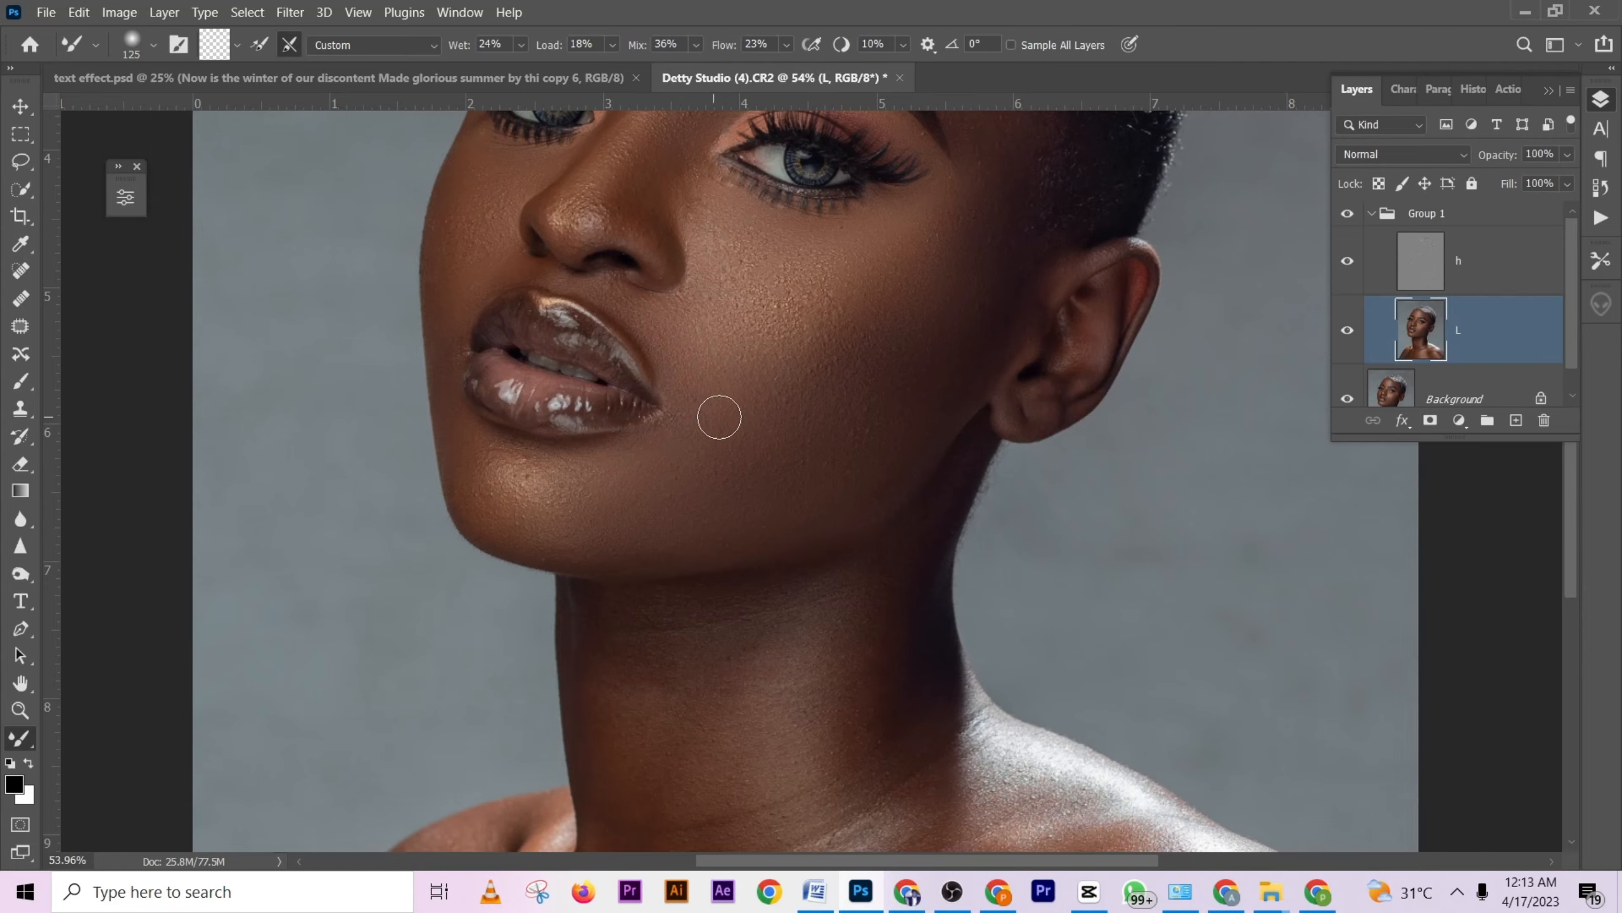
scroll(719, 417, "up", 5)
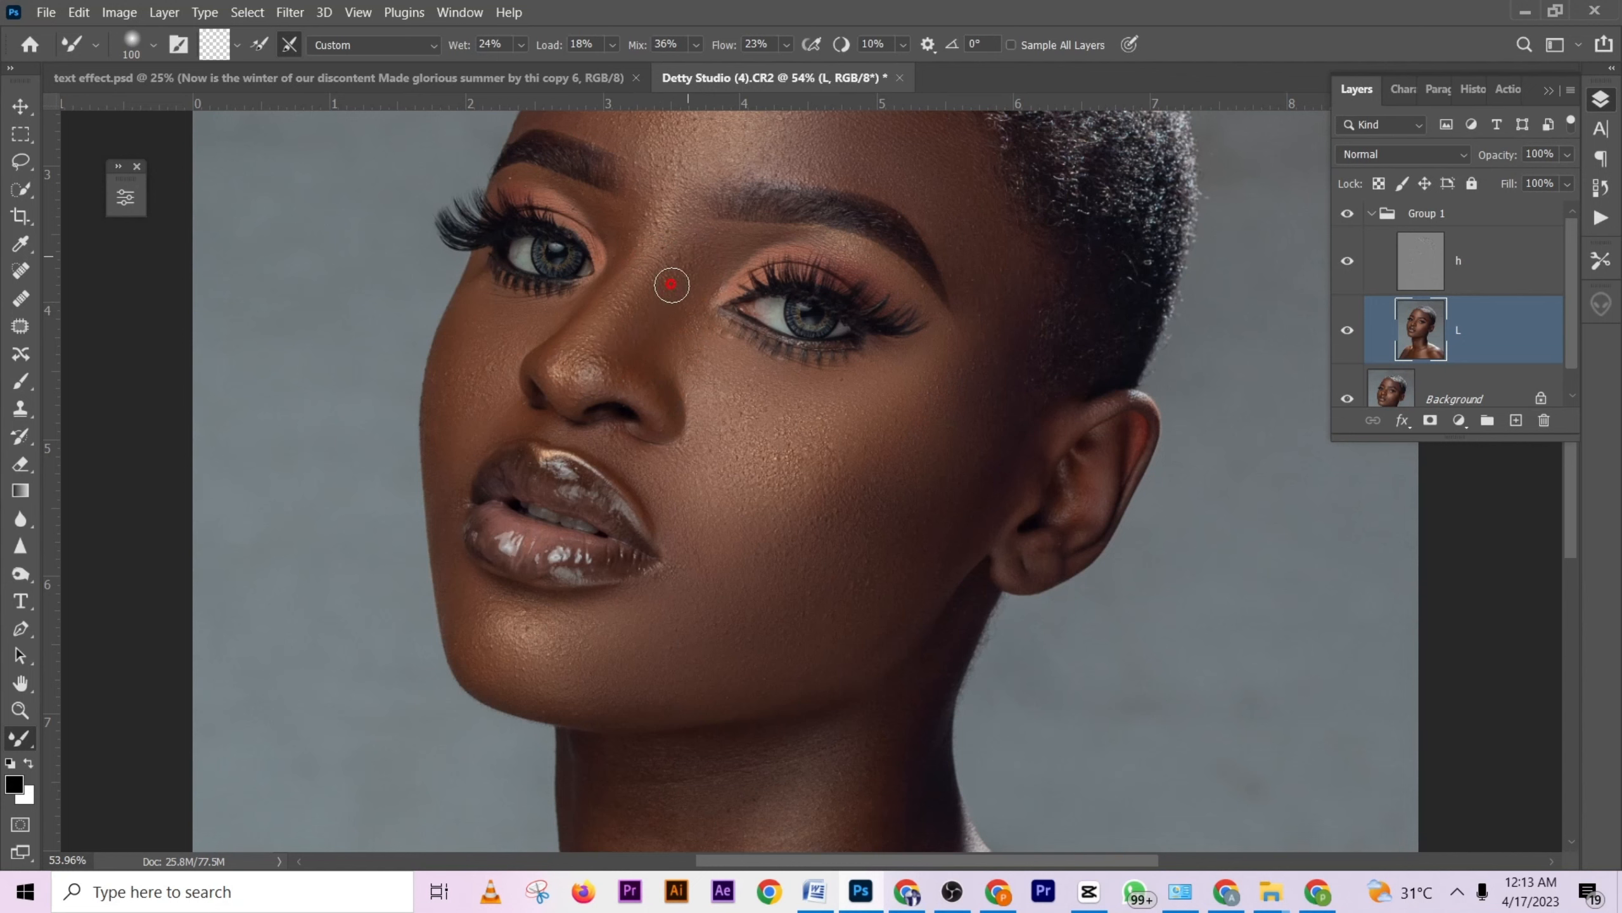
scroll(826, 314, "up", 4)
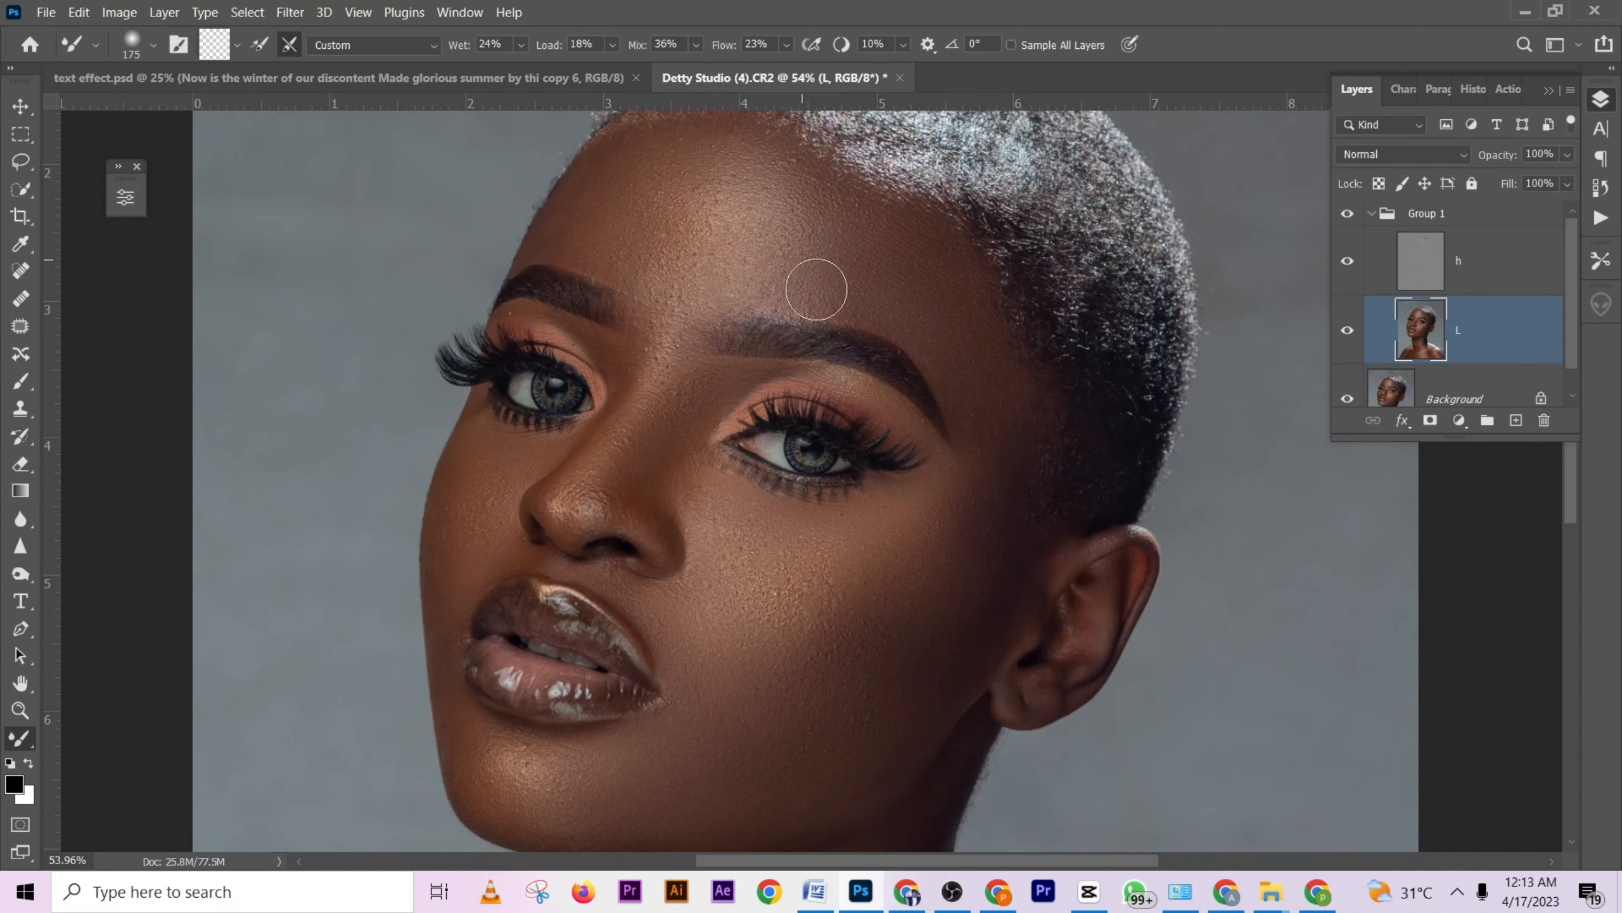
key("bracketright")
mouse_move(735, 269)
left_mouse_down()
mouse_move(661, 249)
mouse_move(663, 217)
mouse_move(633, 208)
mouse_move(577, 246)
mouse_move(720, 193)
mouse_move(734, 212)
mouse_move(839, 227)
mouse_move(836, 272)
mouse_move(949, 295)
left_mouse_up()
mouse_move(967, 356)
left_mouse_down()
mouse_move(928, 371)
mouse_move(960, 377)
mouse_move(878, 437)
mouse_move(966, 351)
mouse_move(912, 436)
left_mouse_up()
scroll(932, 358, "down", 5)
scroll(928, 371, "down", 2)
key("bracketright")
key("bracketright")
key("bracketleft")
key("bracketleft")
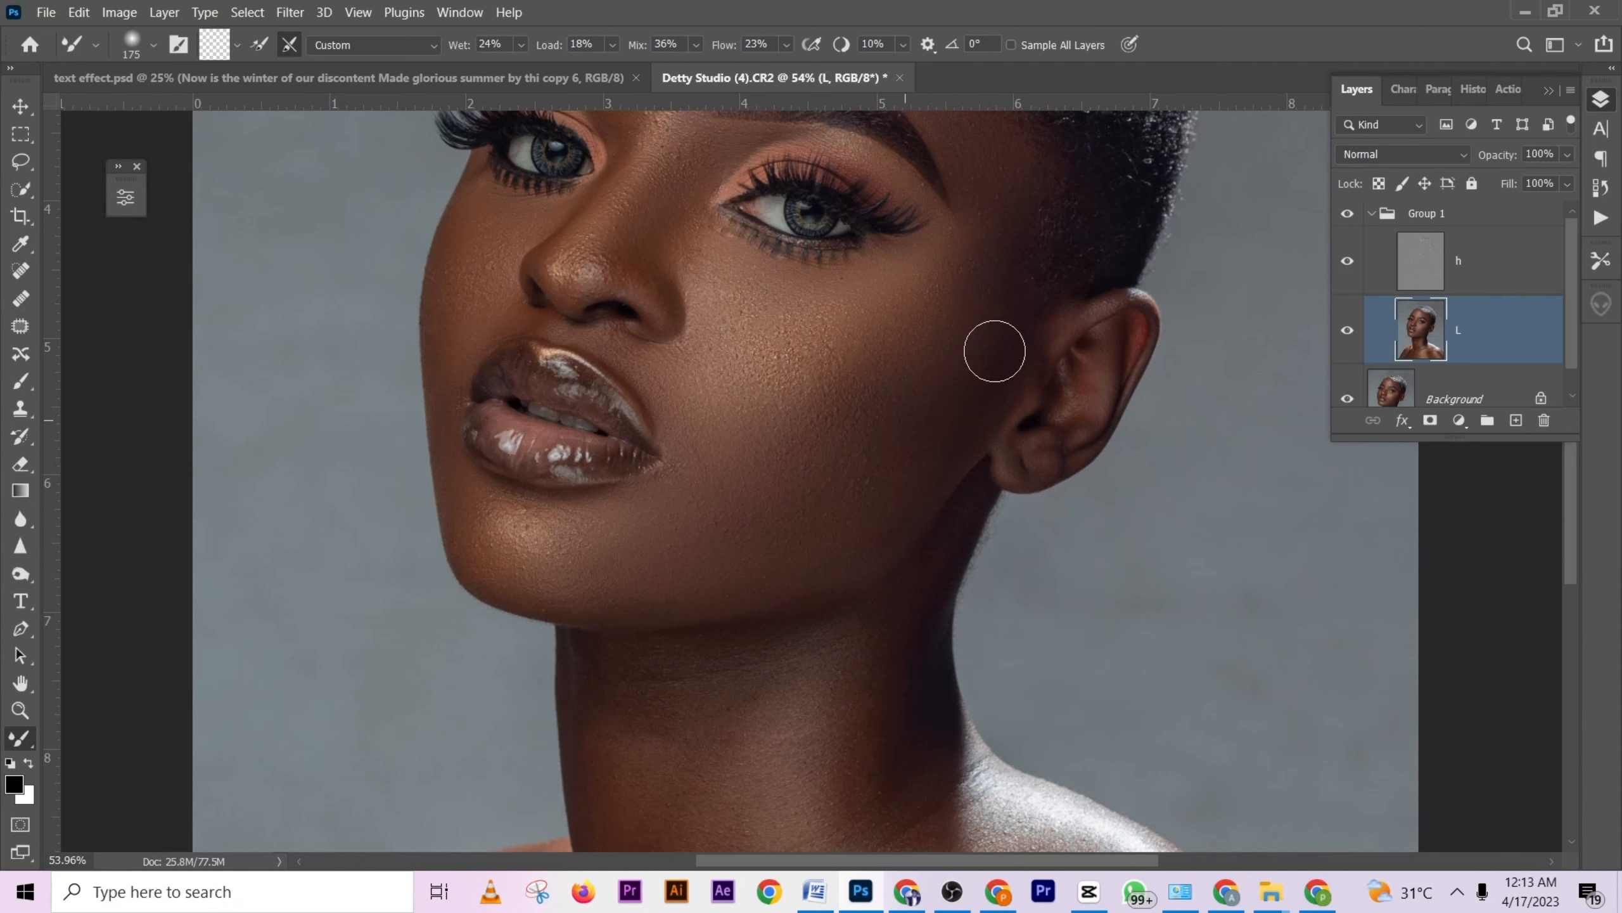
scroll(963, 377, "up", 4)
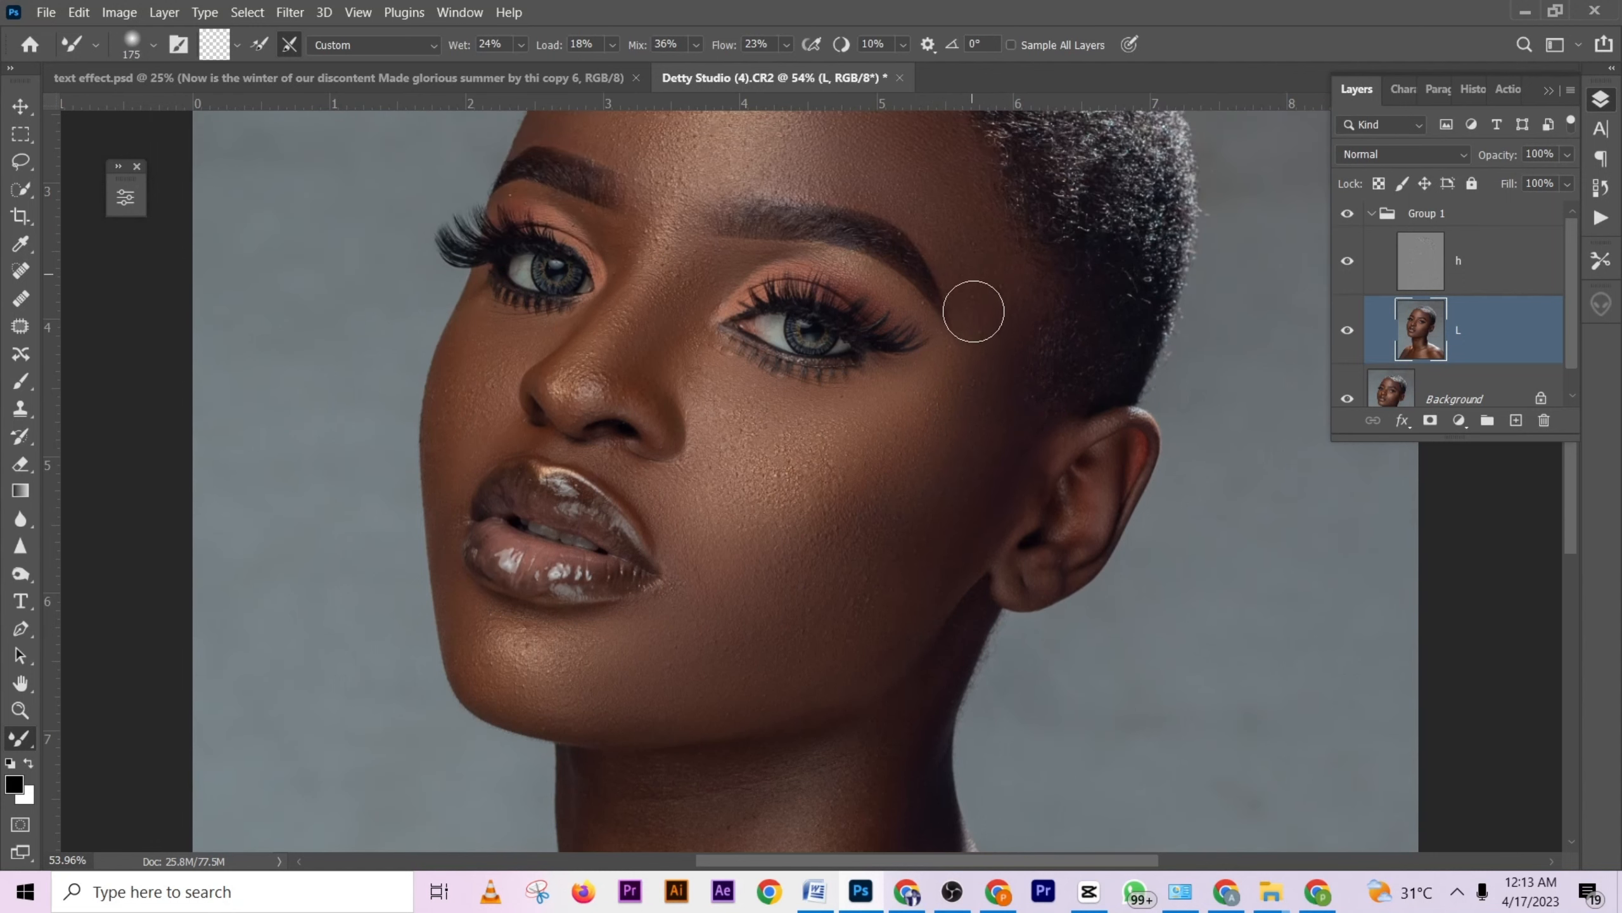
Toggle Group 1's visibility repeatedly on the whole portrait to compare the face retouch with the original.
scroll(881, 424, "down", 3)
scroll(882, 425, "down", 1)
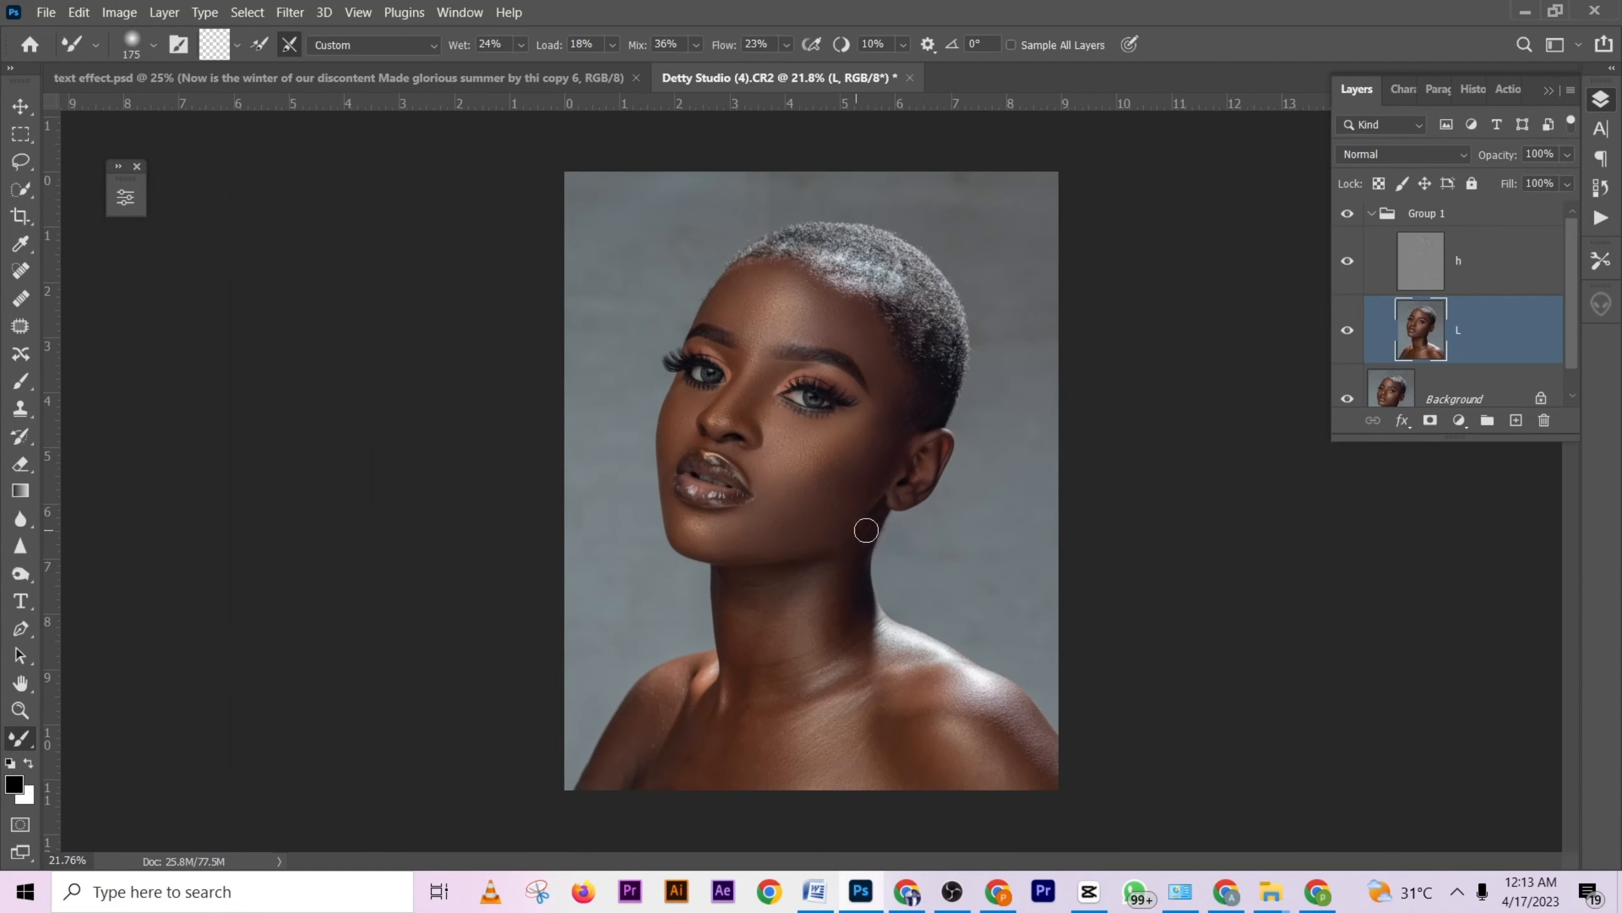
left_click(1350, 217)
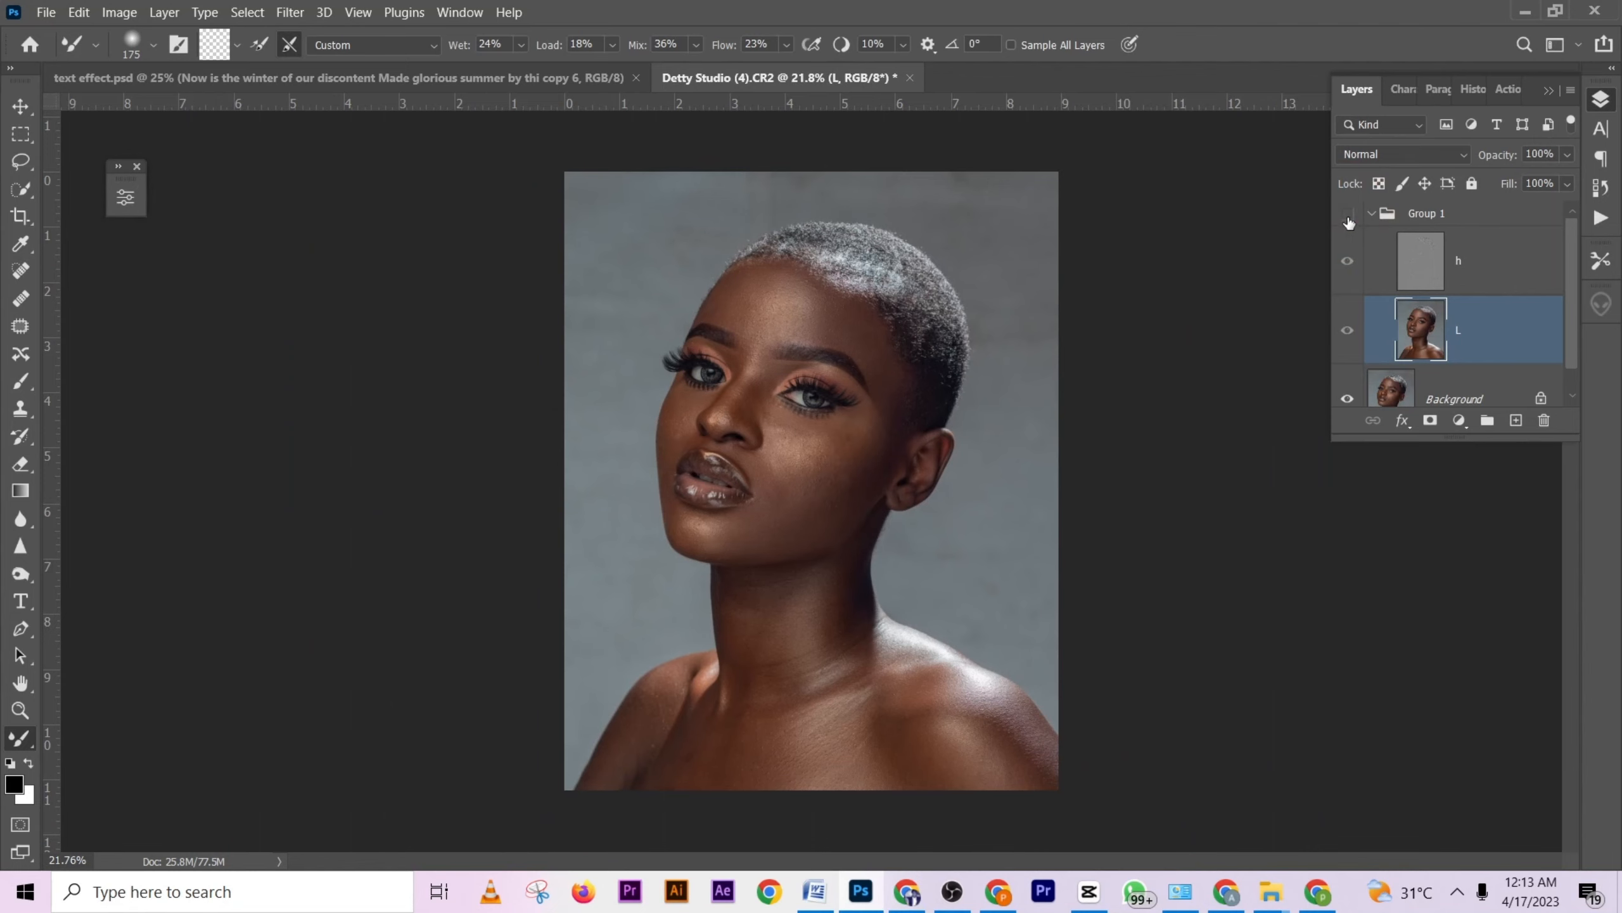
left_click(1348, 215)
left_click(1350, 218)
left_click(1349, 220)
Blend the near cheek at 256 pixels and the edge of the far cheek at 115 pixels with the Mixer Brush.
scroll(786, 543, "up", 2)
right_click(822, 510, "alt")
left_click_drag(838, 515, 844, 514)
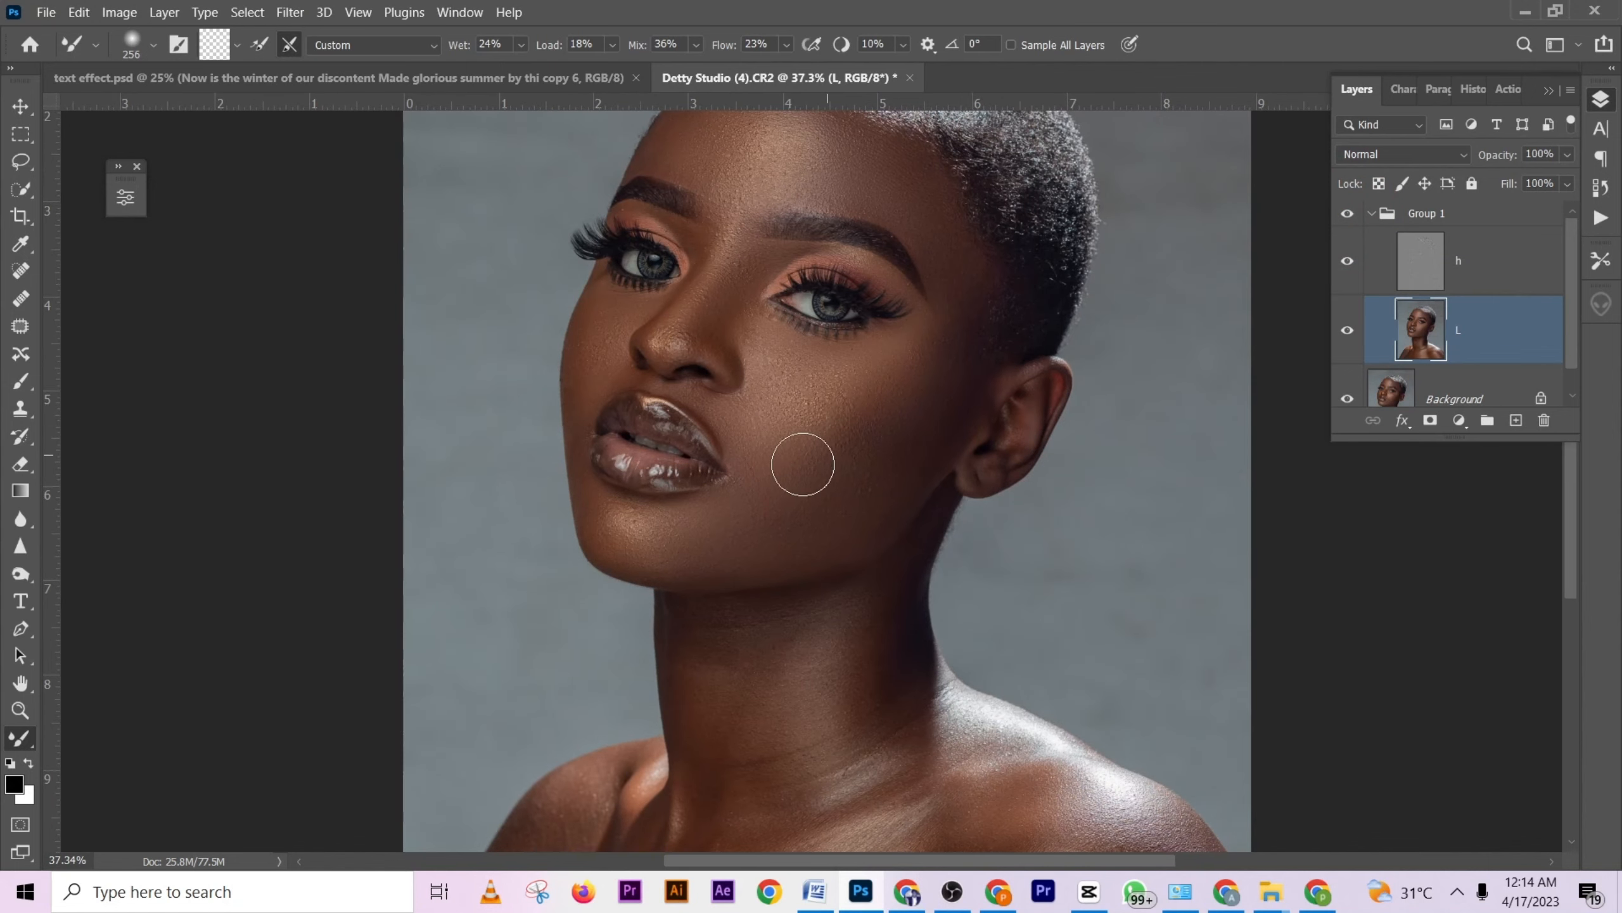
mouse_move(843, 432)
left_mouse_down()
mouse_move(933, 371)
mouse_move(880, 438)
mouse_move(877, 381)
mouse_move(831, 468)
mouse_move(803, 461)
mouse_move(932, 356)
mouse_move(919, 349)
mouse_move(877, 433)
mouse_move(938, 331)
mouse_move(906, 420)
mouse_move(840, 482)
mouse_move(902, 357)
mouse_move(723, 531)
mouse_move(852, 467)
mouse_move(847, 491)
mouse_move(952, 396)
mouse_move(879, 441)
mouse_move(835, 440)
mouse_move(805, 400)
mouse_move(773, 429)
mouse_move(785, 450)
mouse_move(768, 491)
mouse_move(809, 495)
mouse_move(794, 480)
mouse_move(864, 462)
mouse_move(914, 421)
mouse_move(910, 386)
mouse_move(784, 439)
left_mouse_up()
right_click(586, 399, "alt")
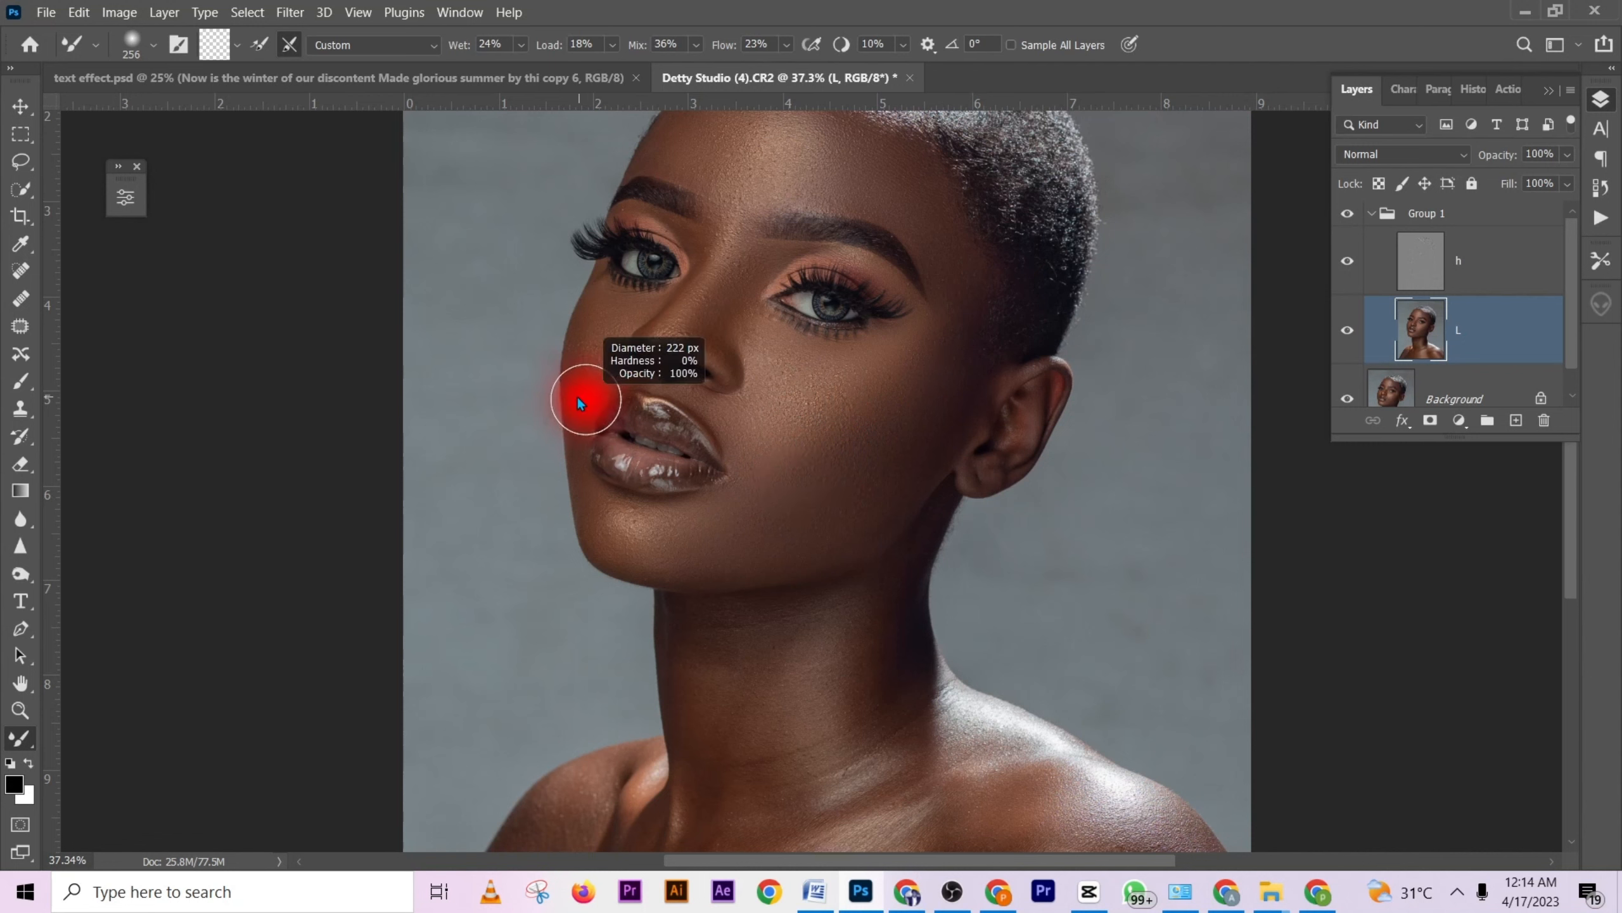
right_click(554, 373, "alt")
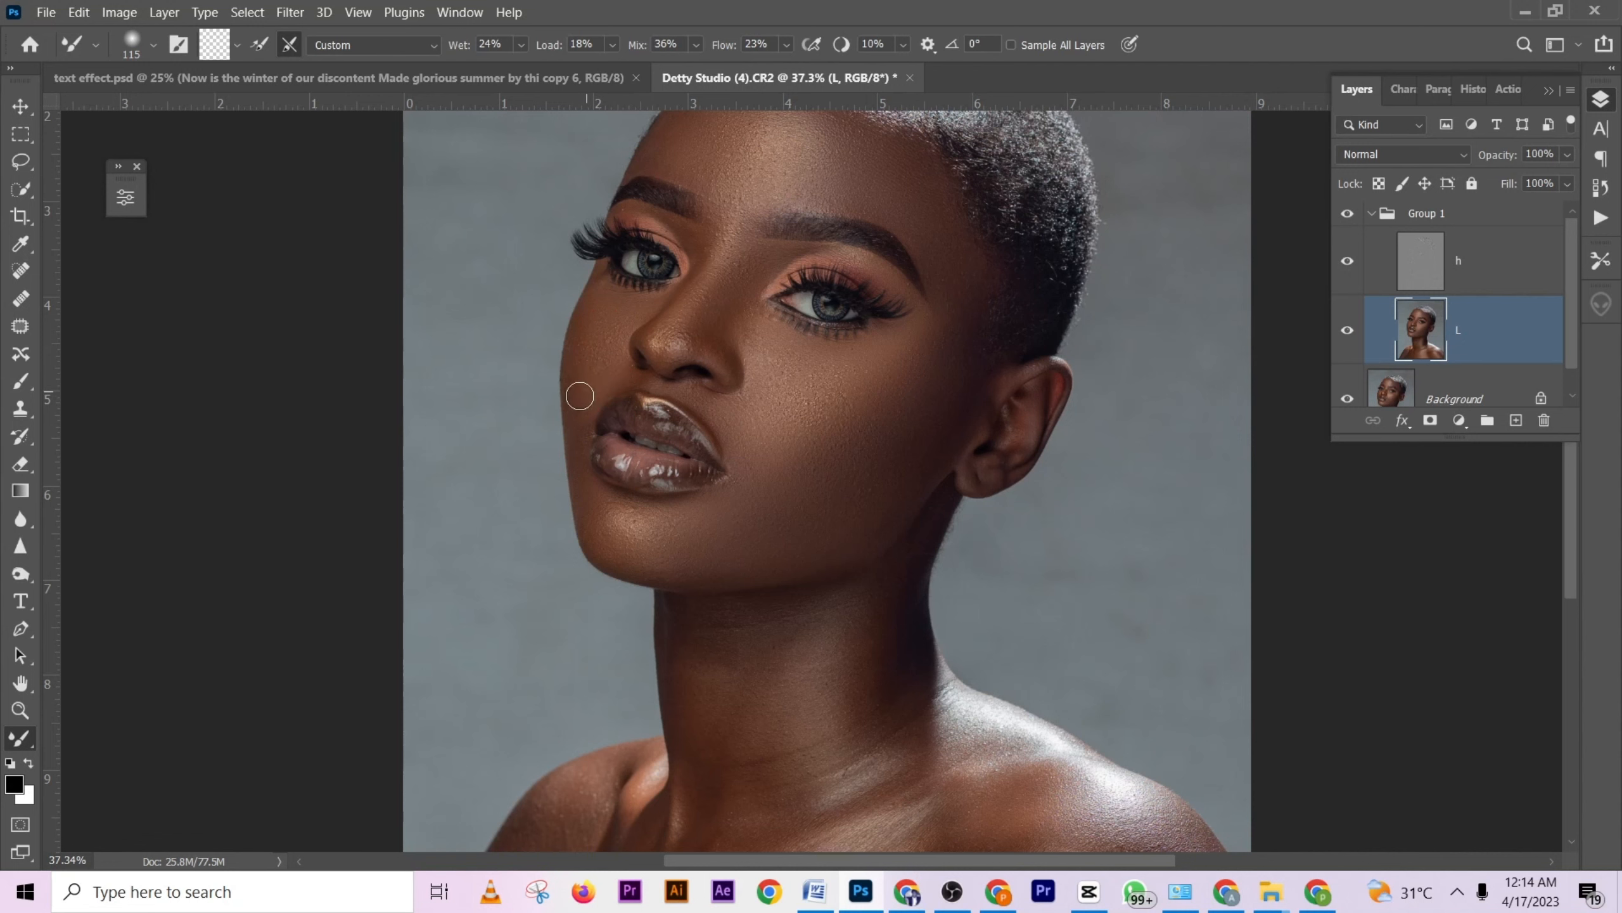
Smooth the forehead and near temple with the Mixer Brush at 201 pixels.
scroll(754, 486, "up", 3)
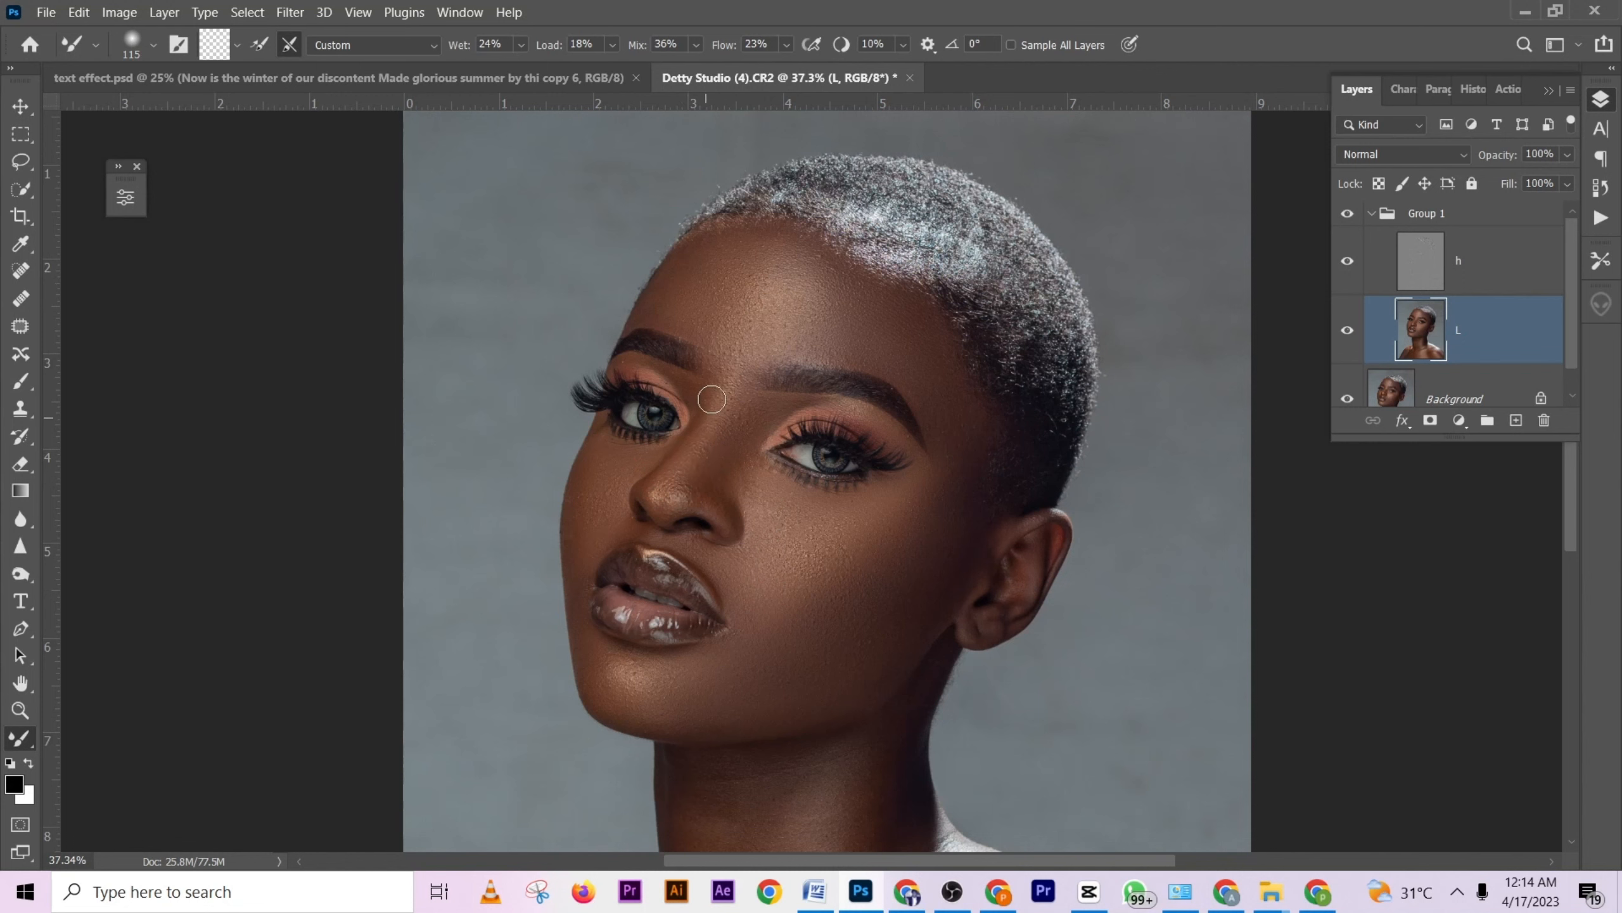
right_click(785, 298, "alt")
mouse_move(832, 290)
left_mouse_down()
mouse_move(825, 324)
mouse_move(934, 402)
mouse_move(942, 391)
mouse_move(956, 432)
left_mouse_up()
left_click_drag(730, 268, 870, 311)
Check the forehead and cheek retouch on the whole portrait by toggling Group 1's visibility.
scroll(846, 342, "down", 8)
scroll(862, 514, "up", 2)
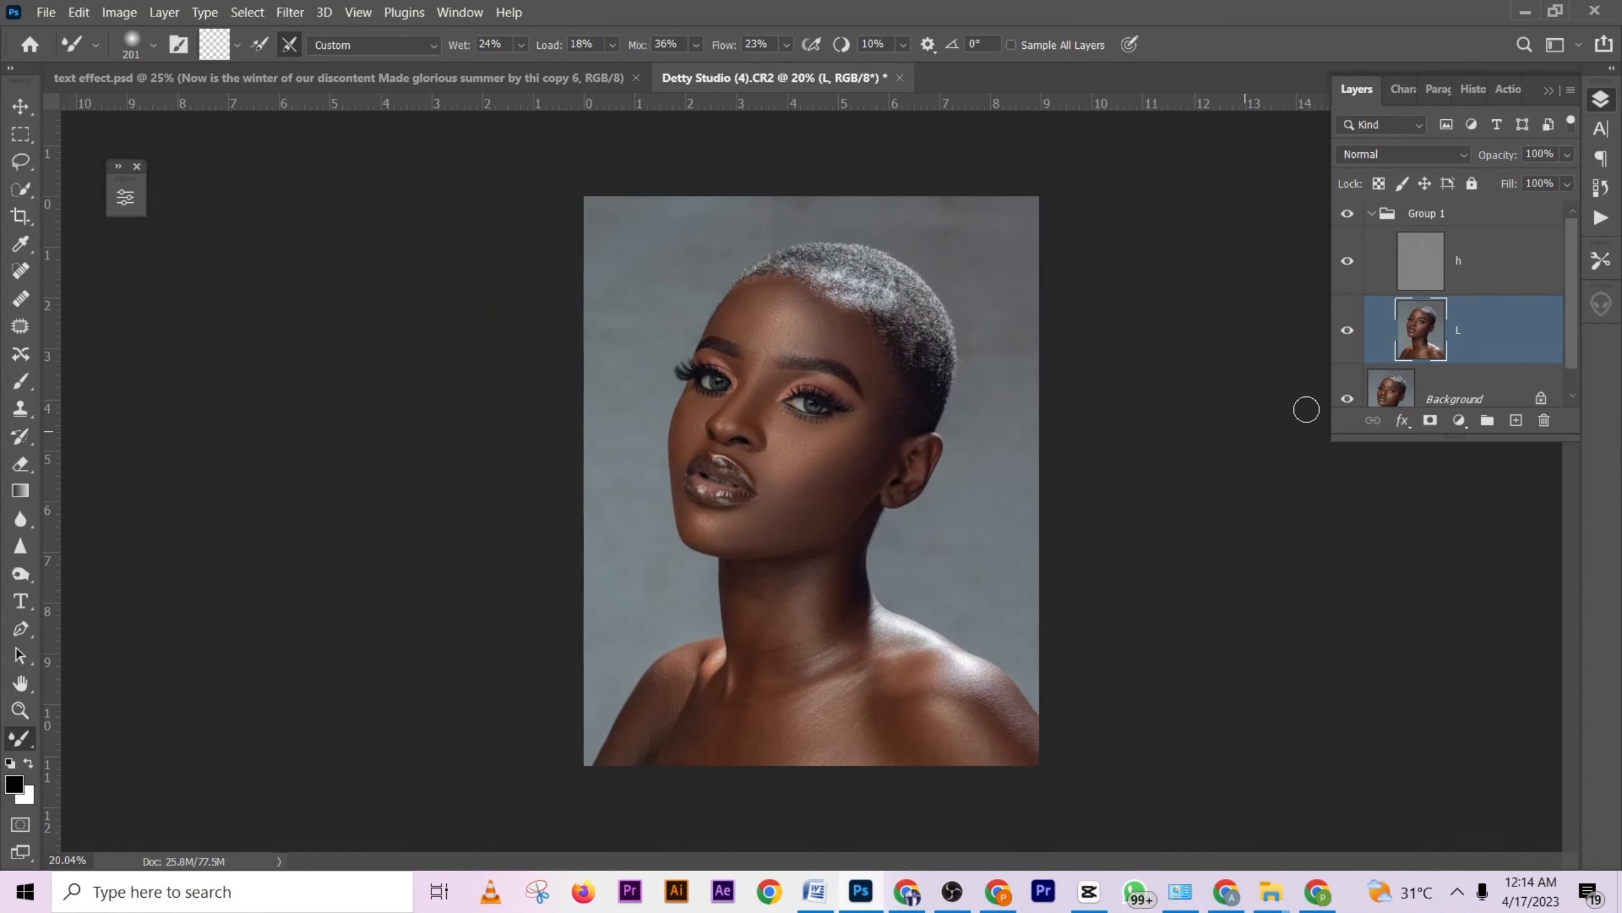
left_click(1346, 213)
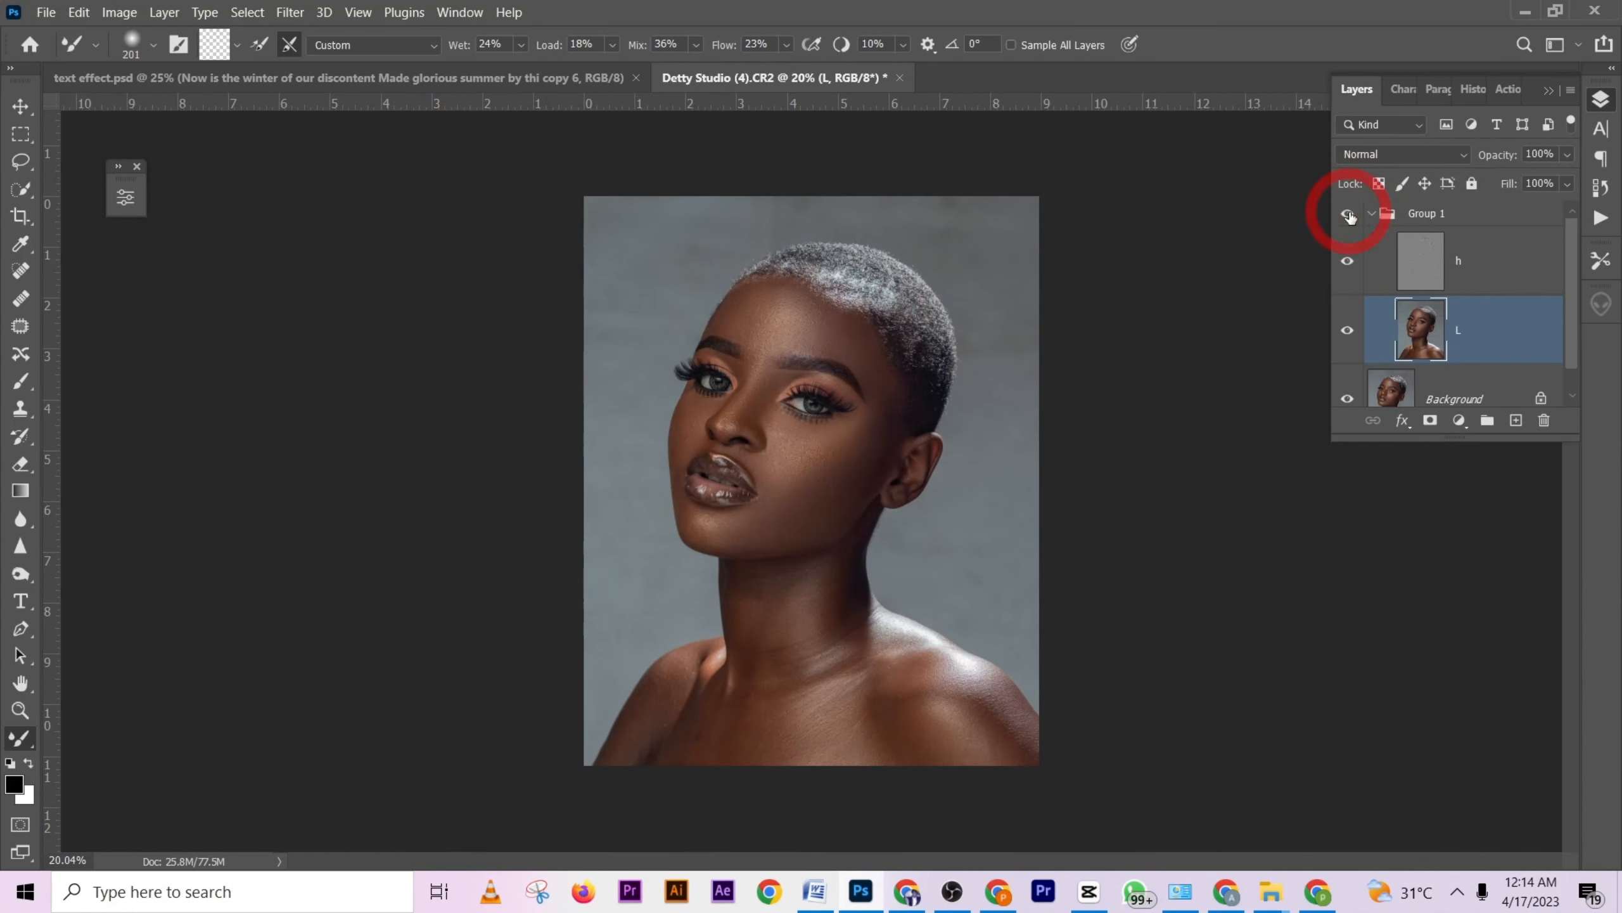
Blend the near cheek up toward the temple with the Mixer Brush at 233 pixels.
scroll(753, 460, "up", 3)
scroll(788, 573, "up", 2)
right_click(843, 475, "alt")
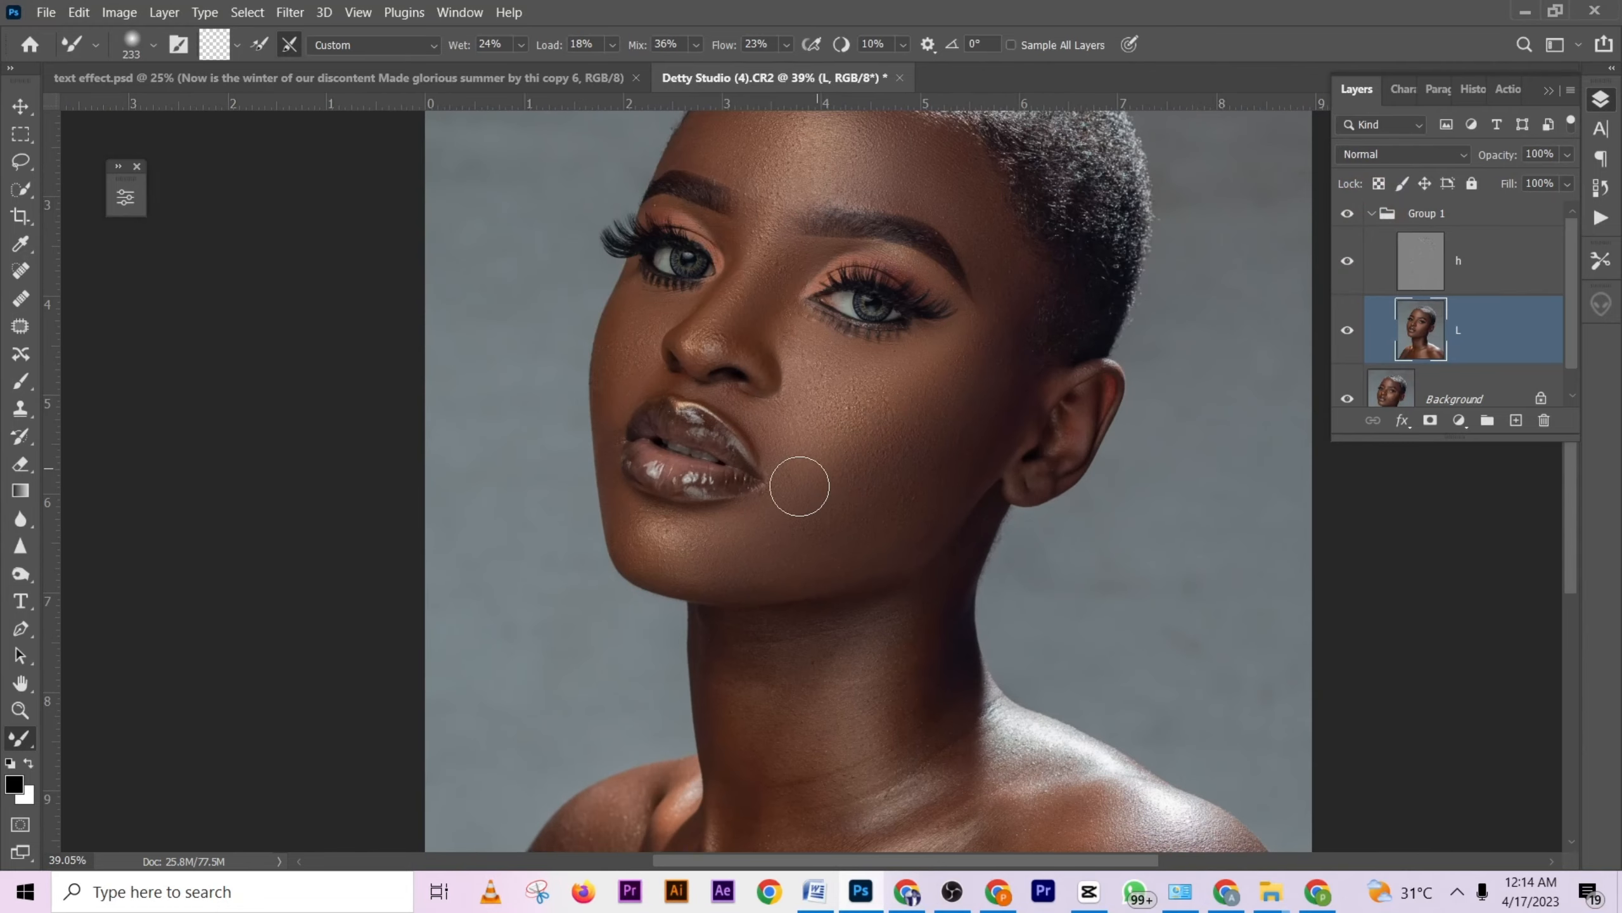
mouse_move(911, 403)
left_mouse_down()
mouse_move(963, 339)
mouse_move(1005, 341)
mouse_move(996, 297)
left_mouse_up()
left_click_drag(935, 432, 926, 445)
Blend the front of the neck at 233 pixels and the tendon at its base at 74 pixels with the Mixer Brush.
scroll(907, 485, "down", 3)
scroll(885, 527, "down", 1)
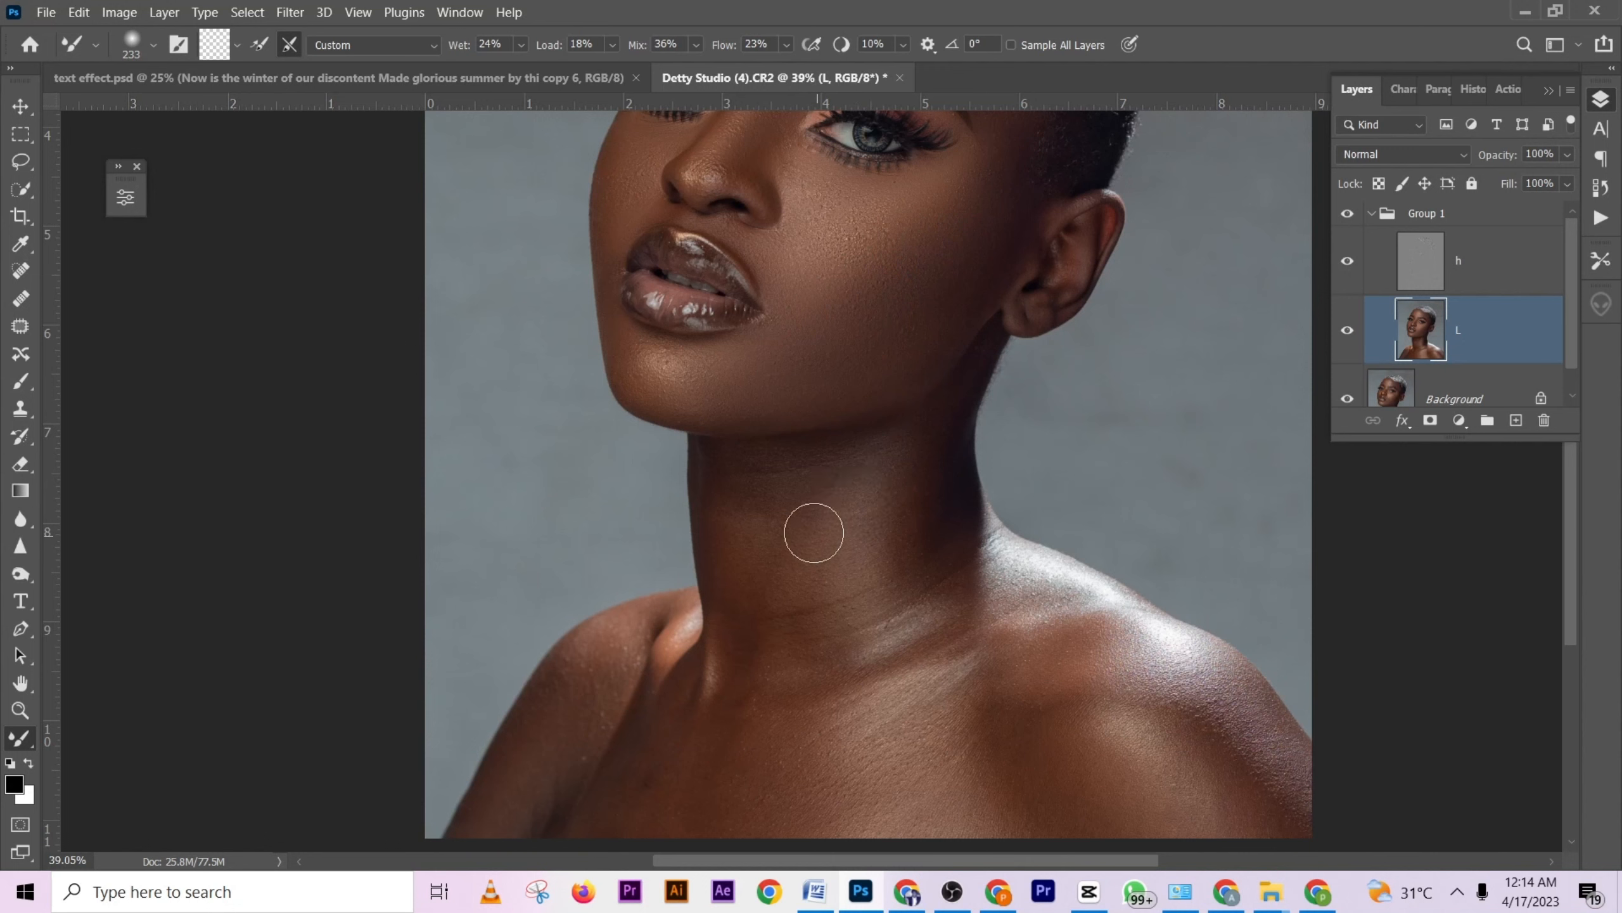
mouse_move(805, 572)
left_mouse_down()
mouse_move(815, 506)
mouse_move(794, 573)
mouse_move(788, 542)
mouse_move(779, 552)
mouse_move(768, 647)
mouse_move(737, 529)
mouse_move(737, 502)
mouse_move(749, 540)
mouse_move(756, 481)
mouse_move(796, 476)
mouse_move(769, 487)
mouse_move(786, 547)
mouse_move(770, 639)
mouse_move(832, 500)
mouse_move(784, 644)
mouse_move(846, 493)
mouse_move(826, 500)
mouse_move(866, 458)
mouse_move(824, 467)
mouse_move(768, 551)
mouse_move(811, 530)
mouse_move(814, 578)
mouse_move(875, 539)
mouse_move(784, 617)
mouse_move(881, 564)
mouse_move(773, 628)
mouse_move(894, 568)
mouse_move(812, 612)
mouse_move(866, 559)
mouse_move(945, 554)
mouse_move(895, 564)
mouse_move(917, 529)
mouse_move(917, 564)
mouse_move(935, 564)
mouse_move(889, 593)
mouse_move(890, 566)
mouse_move(809, 526)
mouse_move(765, 626)
mouse_move(759, 605)
mouse_move(763, 666)
left_mouse_up()
scroll(812, 530, "down", 1)
right_click(783, 557, "alt")
right_click(718, 667, "alt")
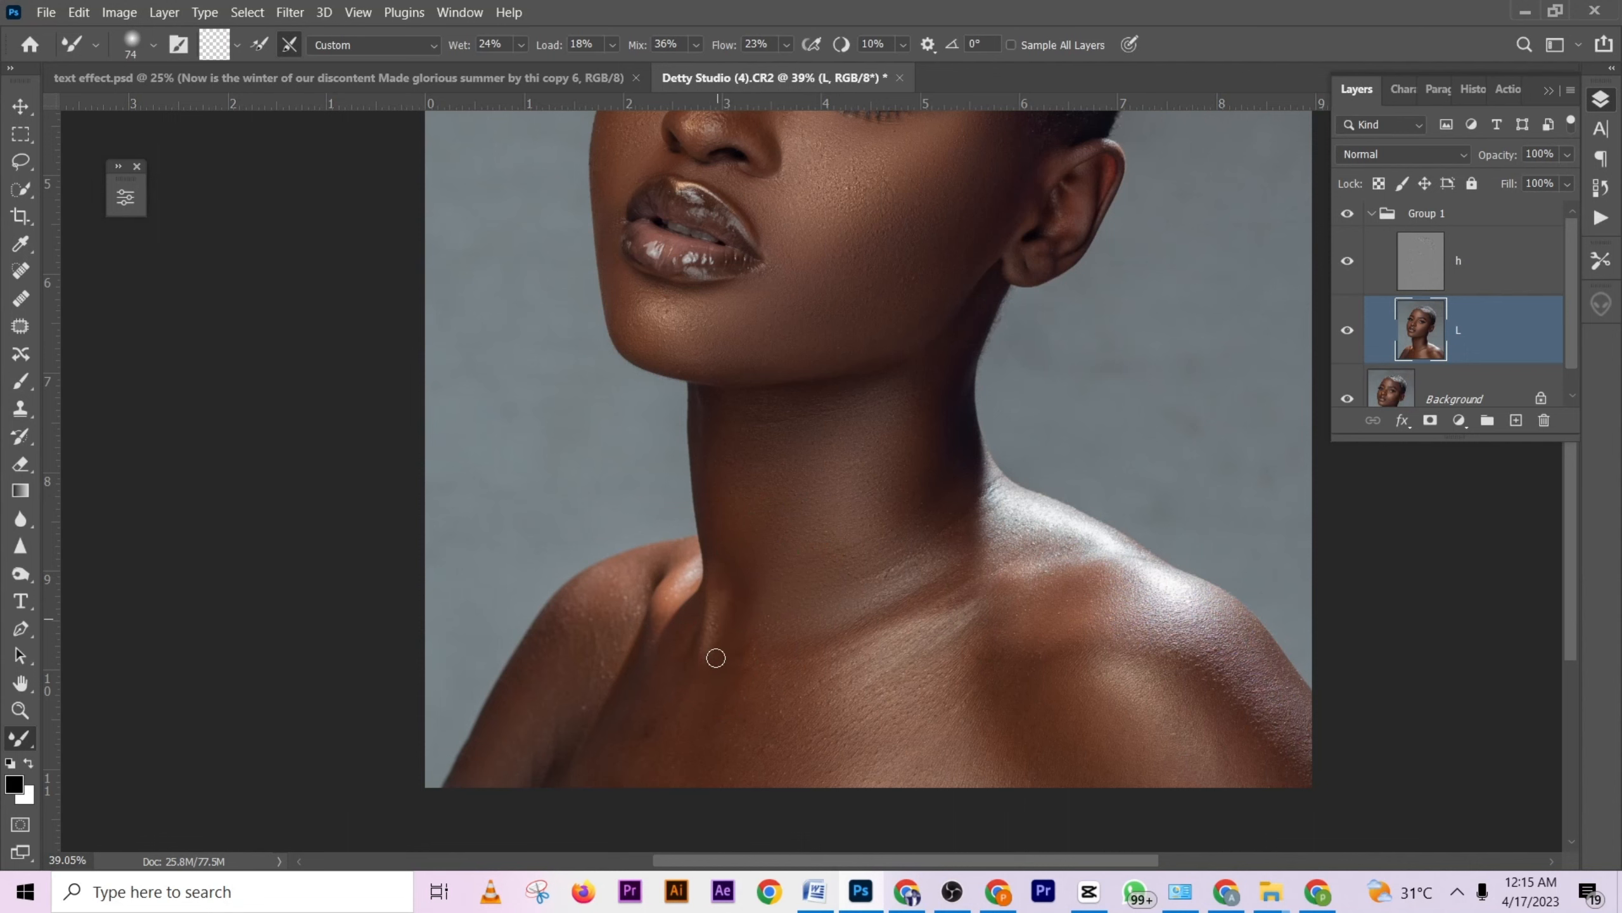
Smooth the middle of the neck at 143 pixels and the crease above the near collarbone starting at 152 pixels.
right_click(778, 578, "alt")
left_click_drag(759, 590, 837, 473)
scroll(879, 498, "down", 3)
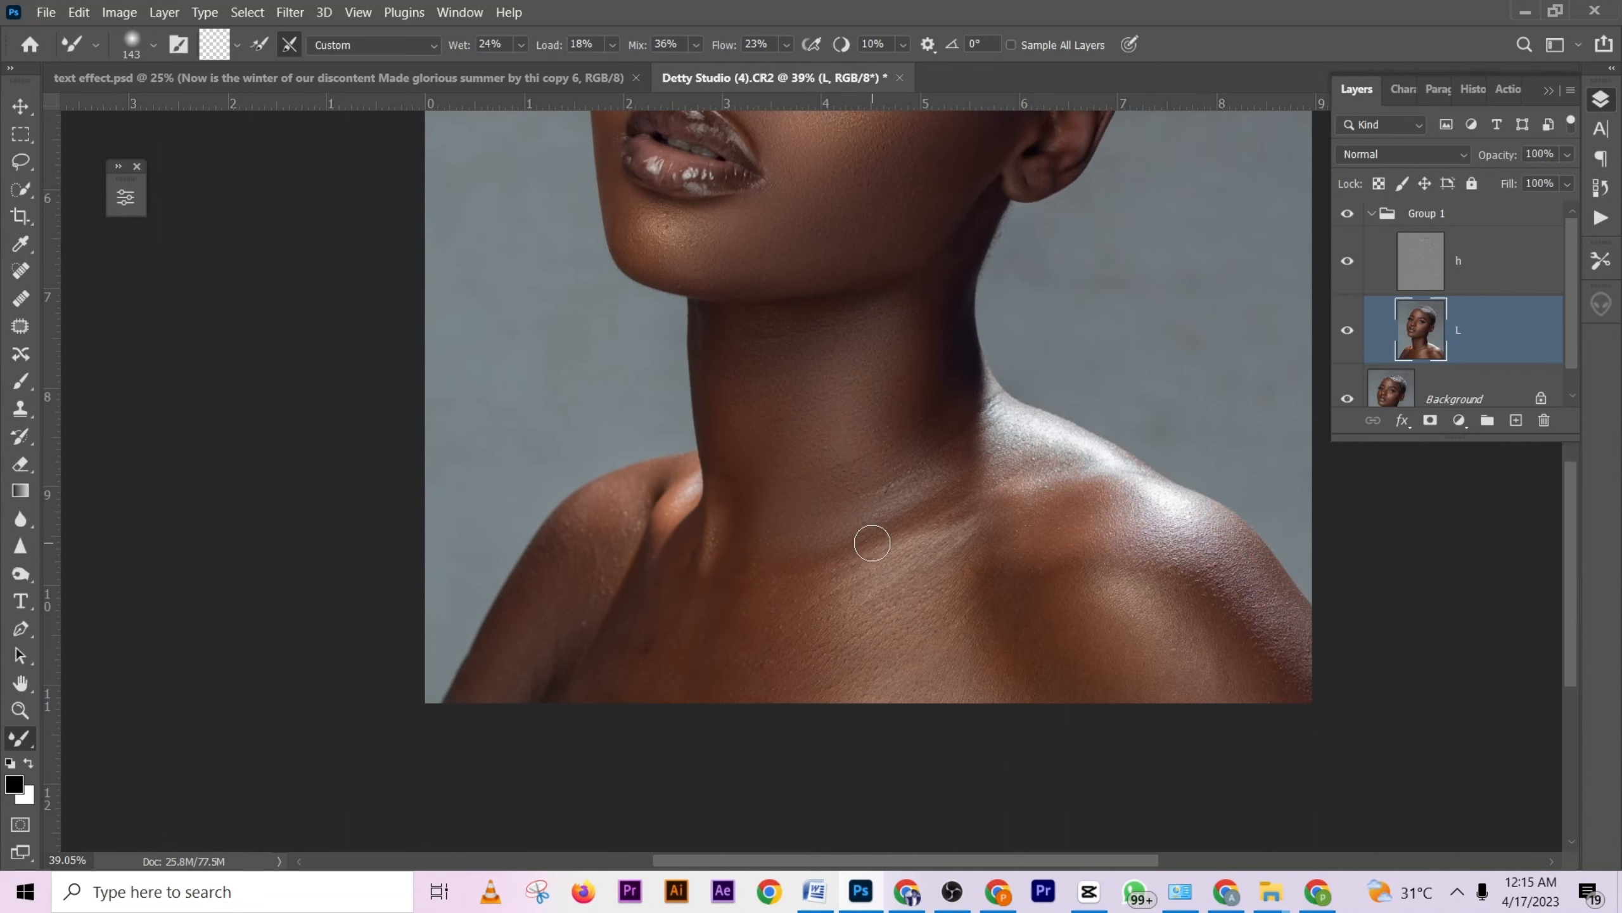
right_click(880, 551, "alt")
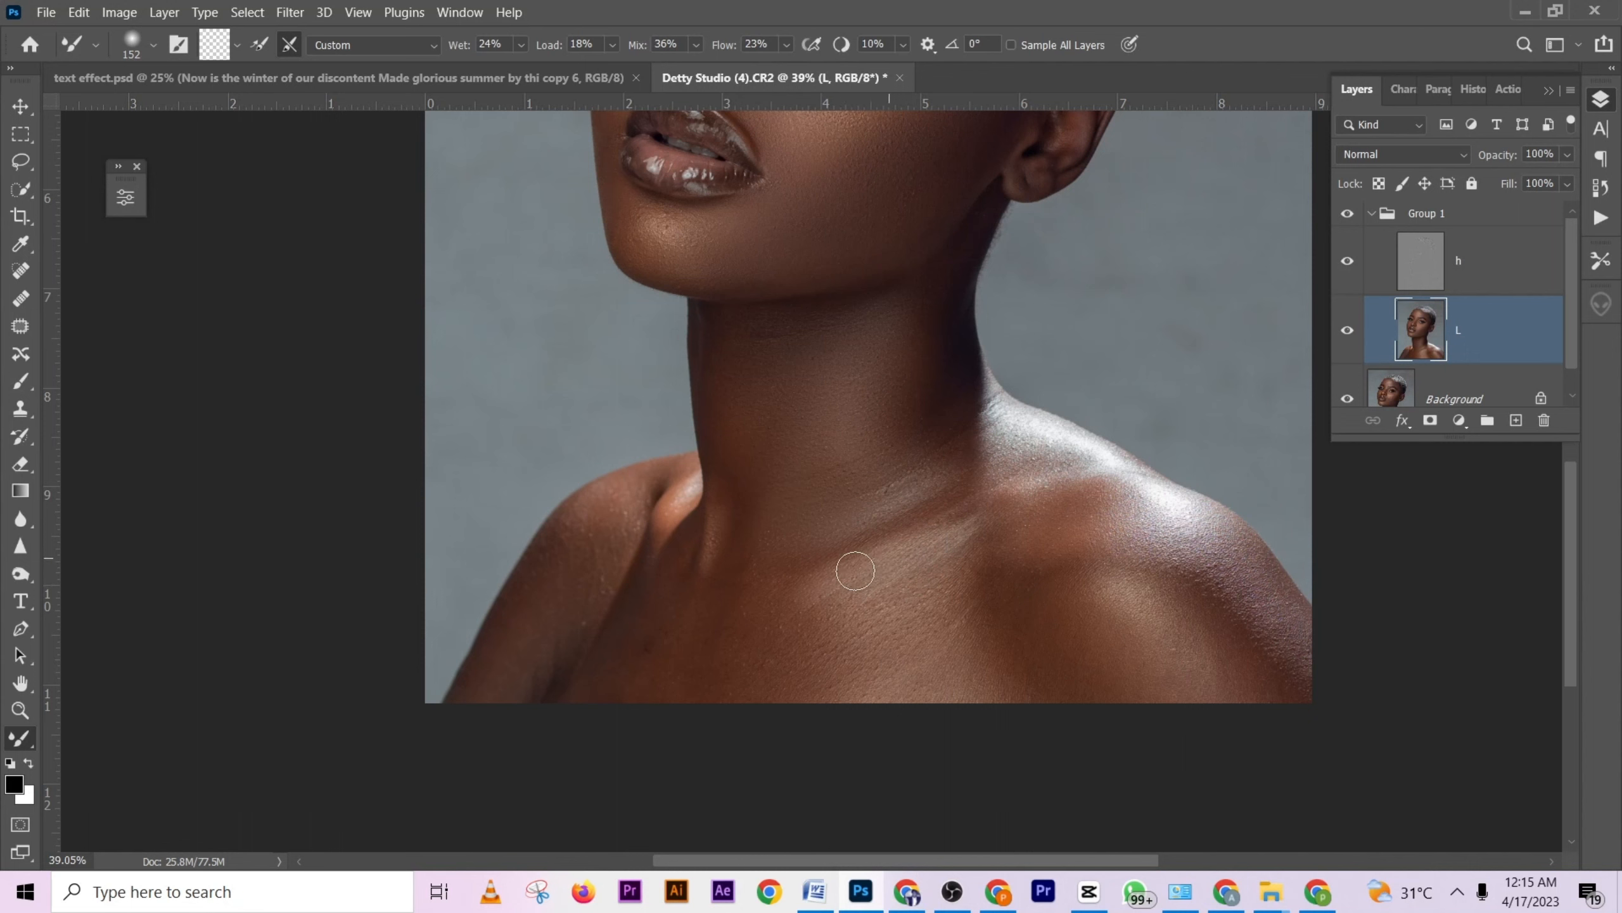
left_click_drag(959, 532, 1024, 525)
key("bracketright")
left_click_drag(891, 491, 928, 510)
Blend the upper chest below the neck with the Mixer Brush mainly at 250 pixels.
key("bracketright")
scroll(907, 466, "down", 2)
scroll(900, 560, "down", 2)
key("bracketright")
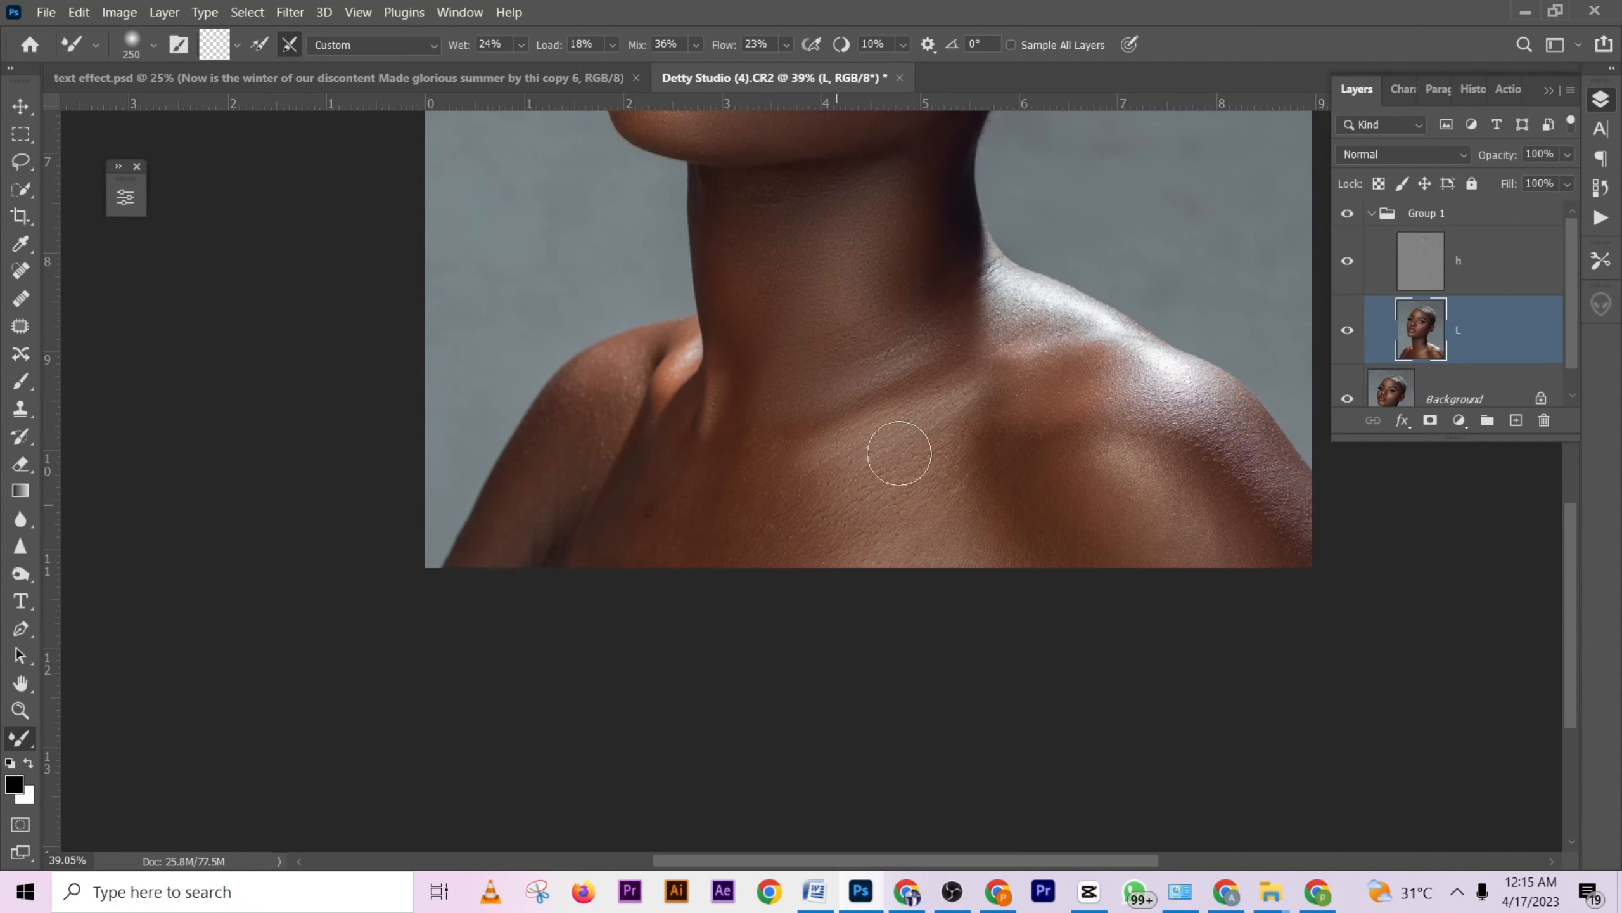
scroll(907, 512, "down", 1)
key("bracketleft")
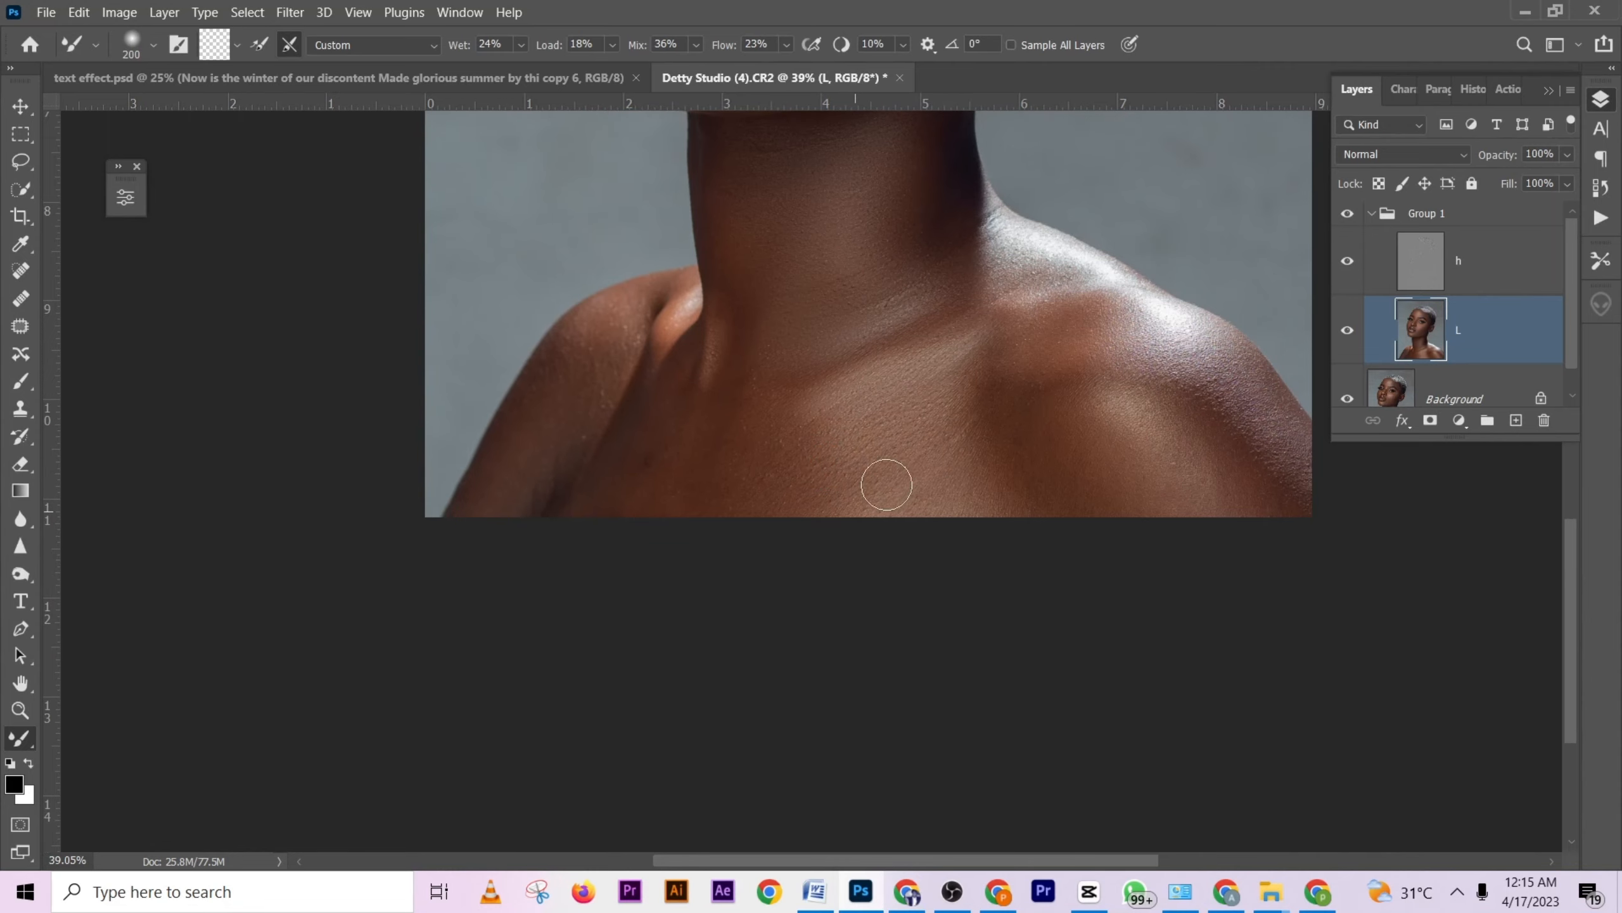
key("bracketright")
left_click_drag(792, 467, 810, 439)
mouse_move(774, 526)
left_mouse_down()
mouse_move(902, 413)
mouse_move(934, 410)
left_mouse_up()
mouse_move(895, 496)
left_mouse_down()
mouse_move(933, 415)
mouse_move(946, 431)
mouse_move(967, 368)
mouse_move(969, 494)
mouse_move(1003, 530)
mouse_move(992, 456)
left_mouse_up()
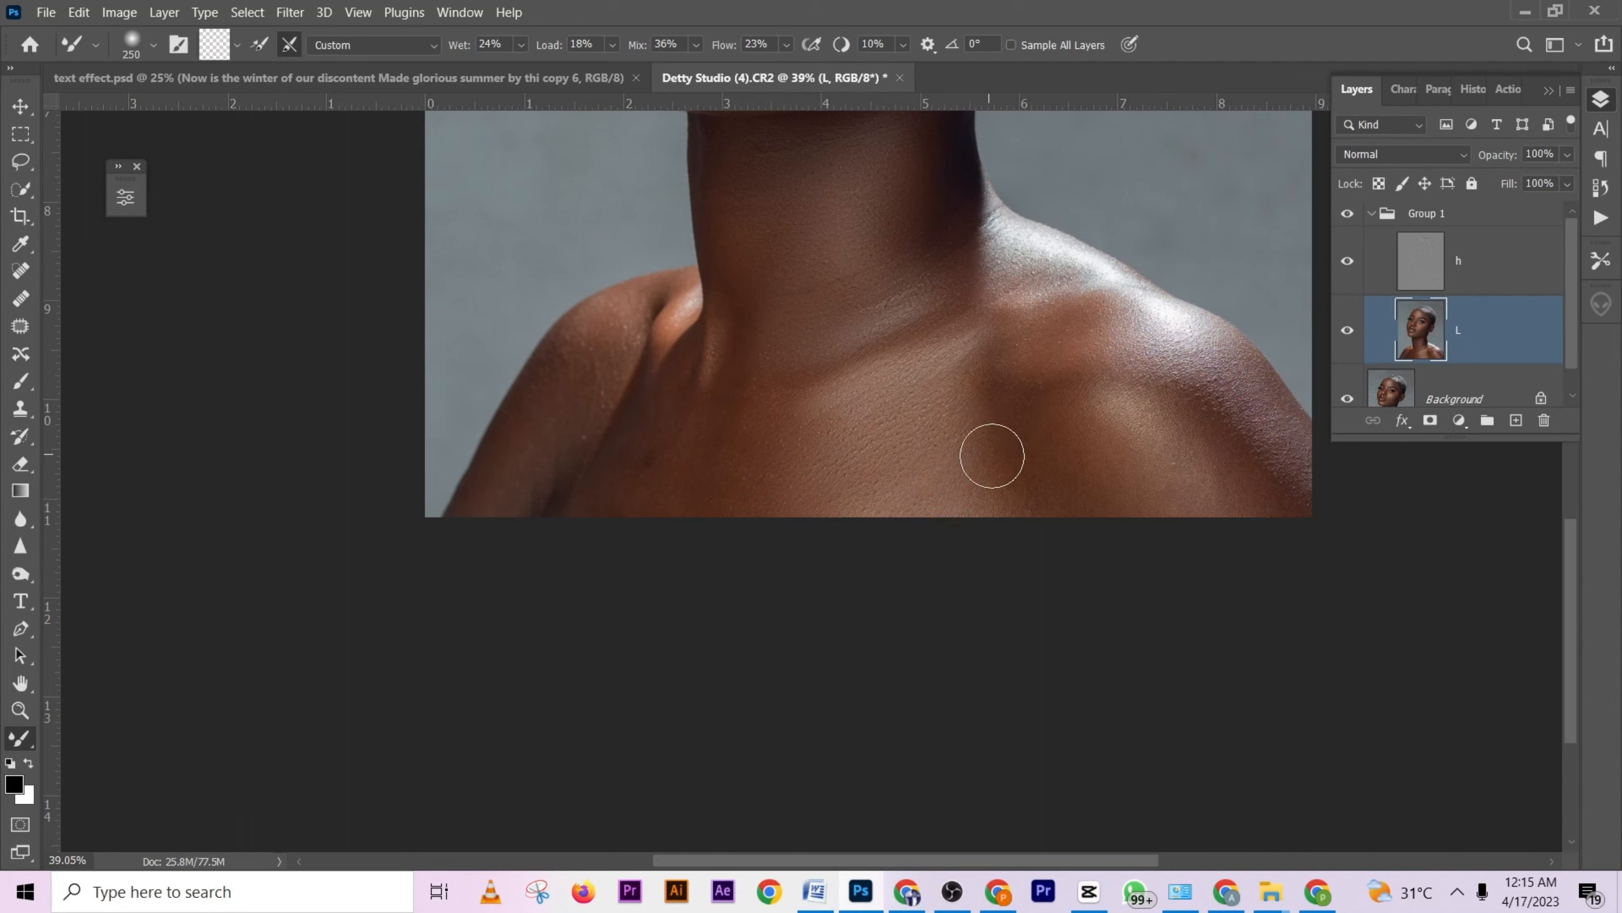
key("bracketright")
left_click_drag(772, 463, 753, 449)
Blend the far upper arm and shoulder with the Mixer Brush at 175 pixels.
key("bracketleft")
key("bracketleft")
key("bracketright")
key("bracketleft")
mouse_move(544, 402)
left_mouse_down()
mouse_move(609, 328)
mouse_move(582, 347)
left_mouse_up()
mouse_move(510, 475)
left_mouse_down()
mouse_move(606, 371)
mouse_move(601, 352)
left_mouse_up()
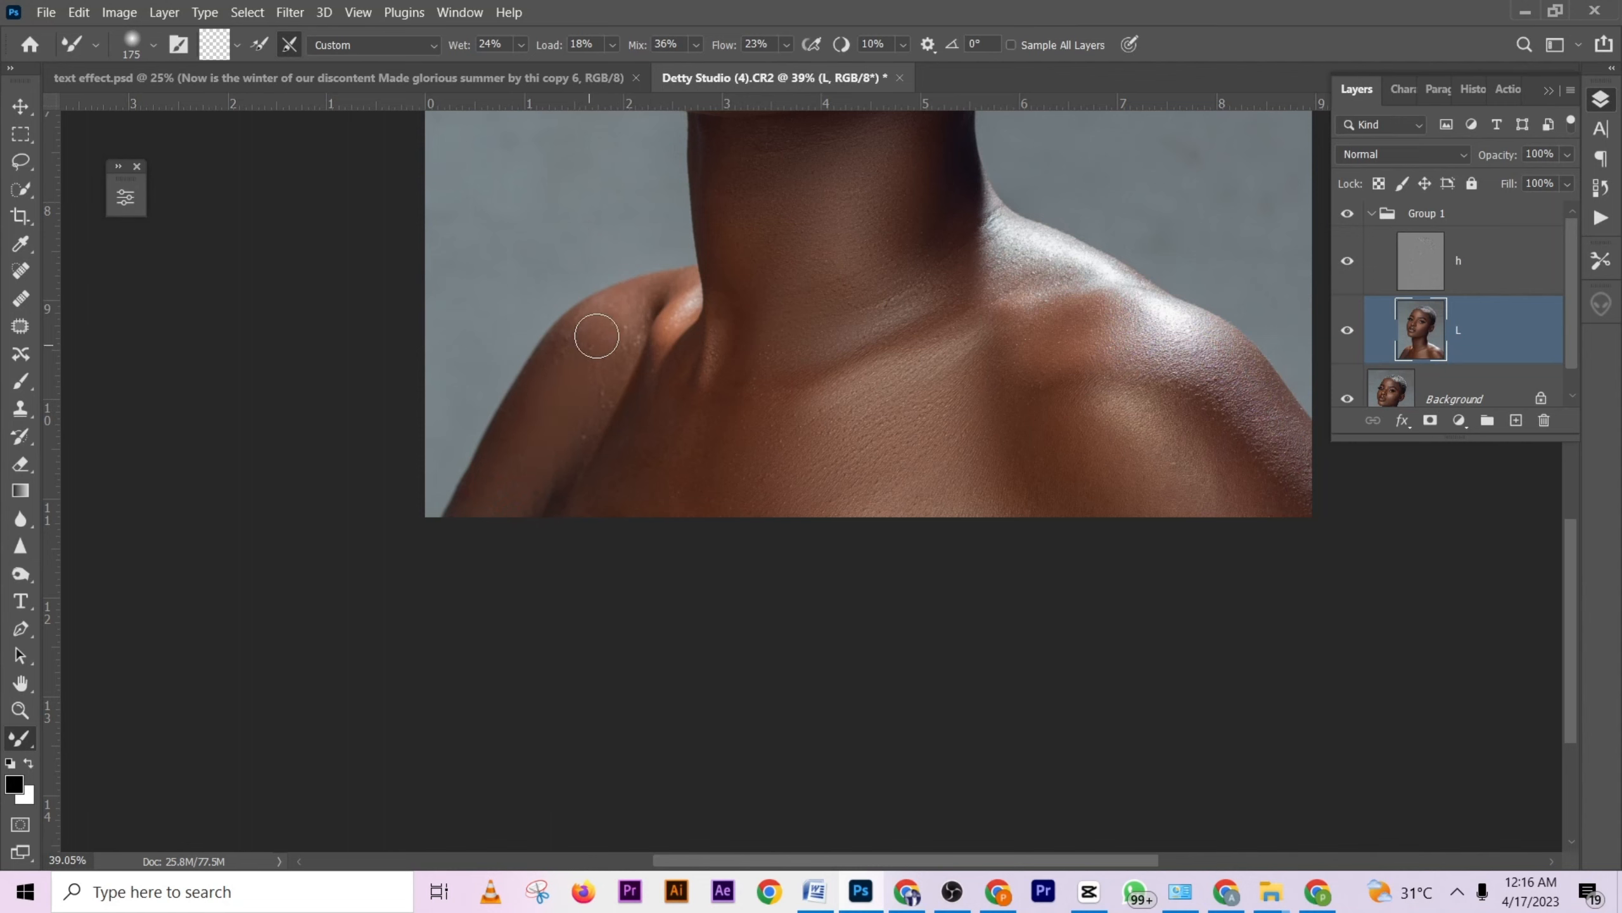
Smooth the hollow between the far shoulder and the neck with the Mixer Brush, starting at 100 pixels.
key("bracketleft")
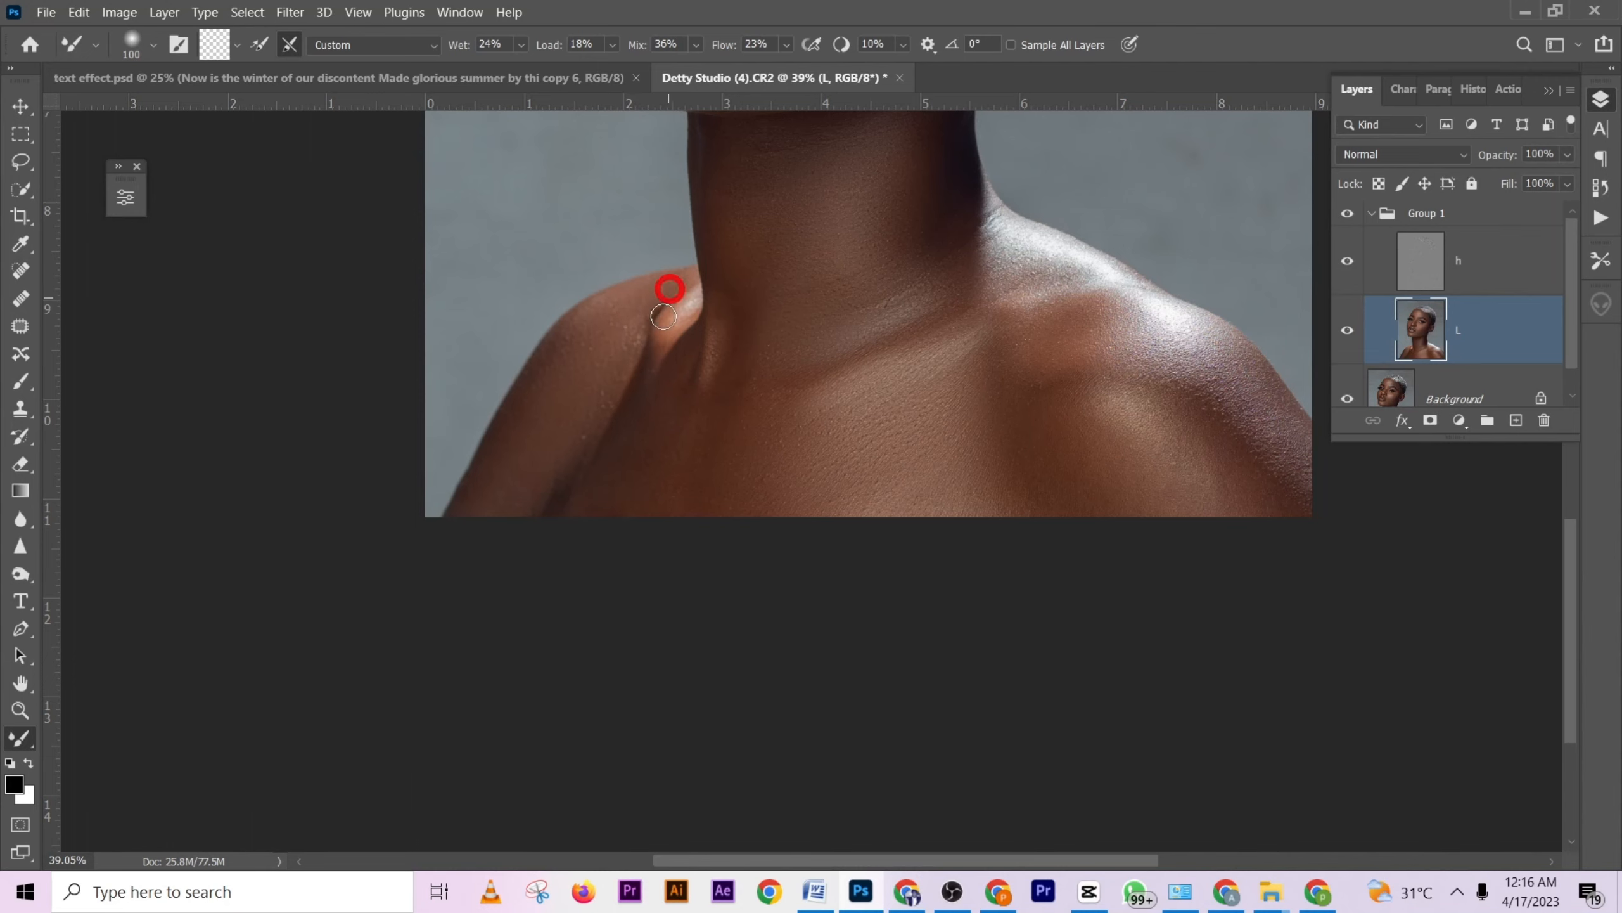
key("bracketright")
left_click(642, 338)
Refine the far shoulder and upper arm down to the image's lower edge with the Mixer Brush at 150 and 175 pixels.
scroll(554, 415, "down", 1)
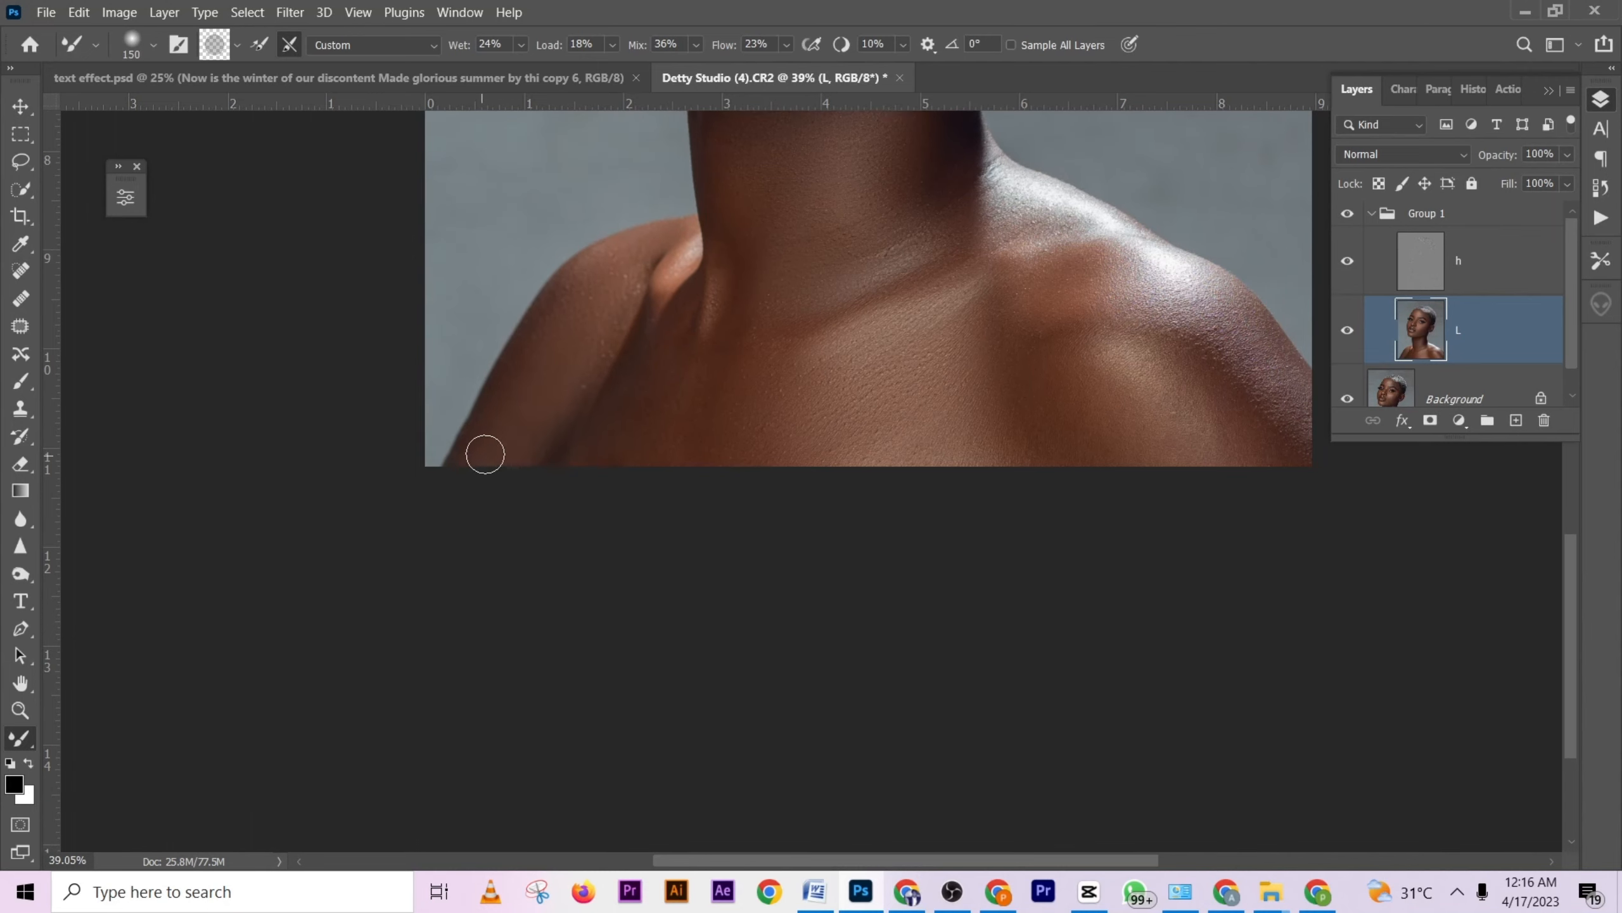
left_click(612, 269)
left_click(572, 345)
mouse_move(548, 439)
left_mouse_down()
mouse_move(583, 345)
mouse_move(511, 465)
left_mouse_up()
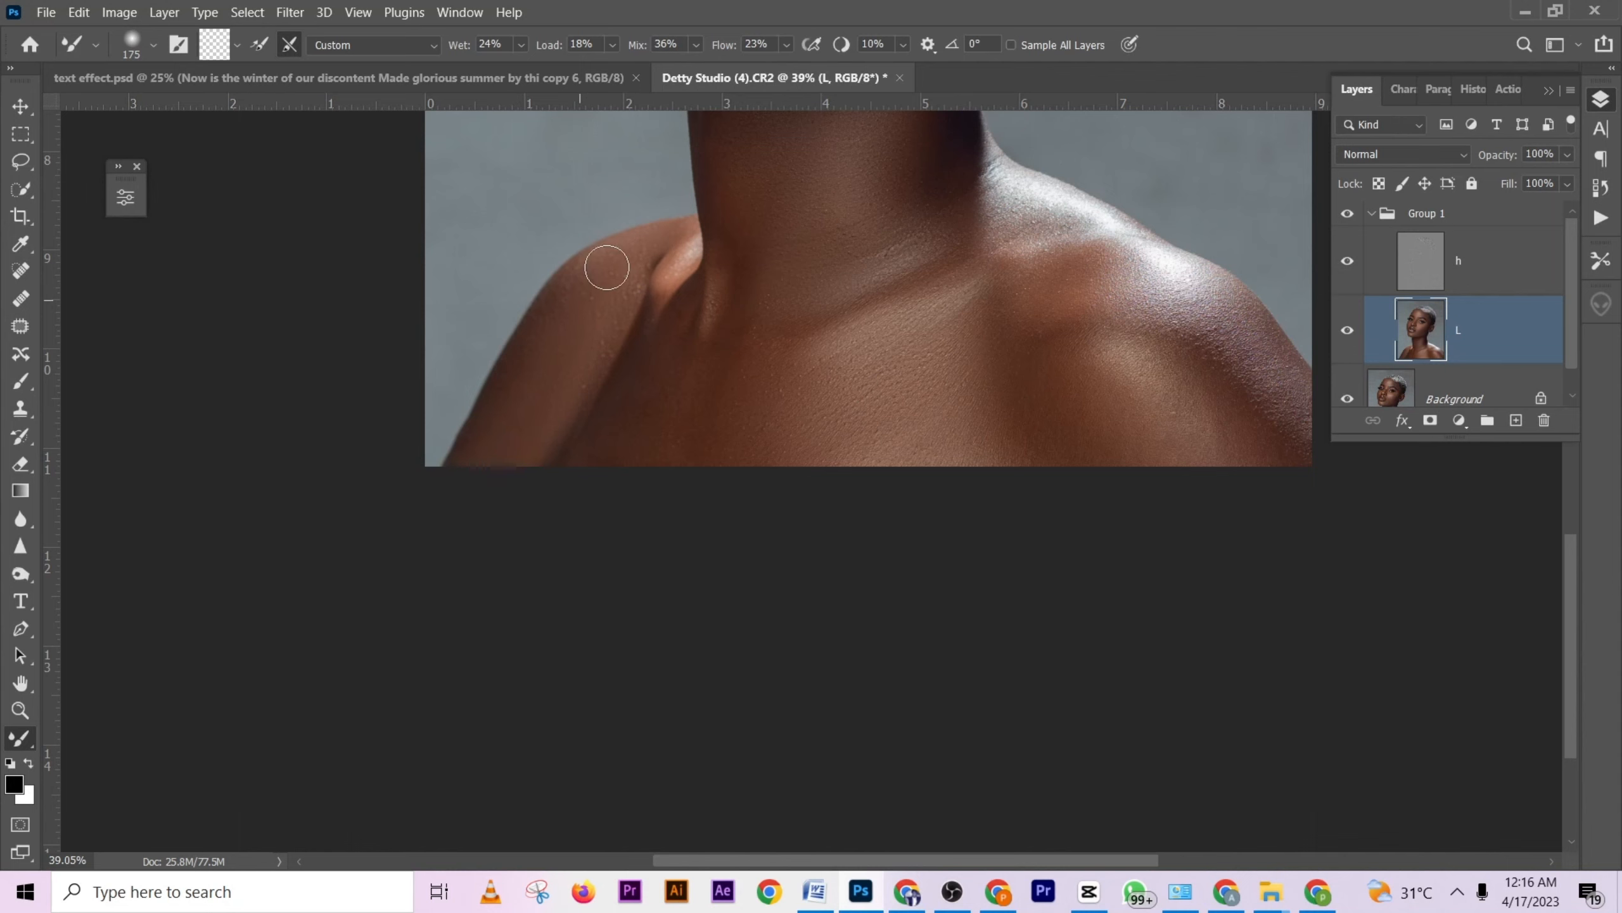
mouse_move(610, 294)
left_mouse_down()
mouse_move(552, 423)
mouse_move(572, 316)
left_mouse_up()
Blend the near collarbone and the skin below its highlight with the Mixer Brush at 175 and 200 pixels.
key("bracketright")
scroll(836, 261, "up", 3)
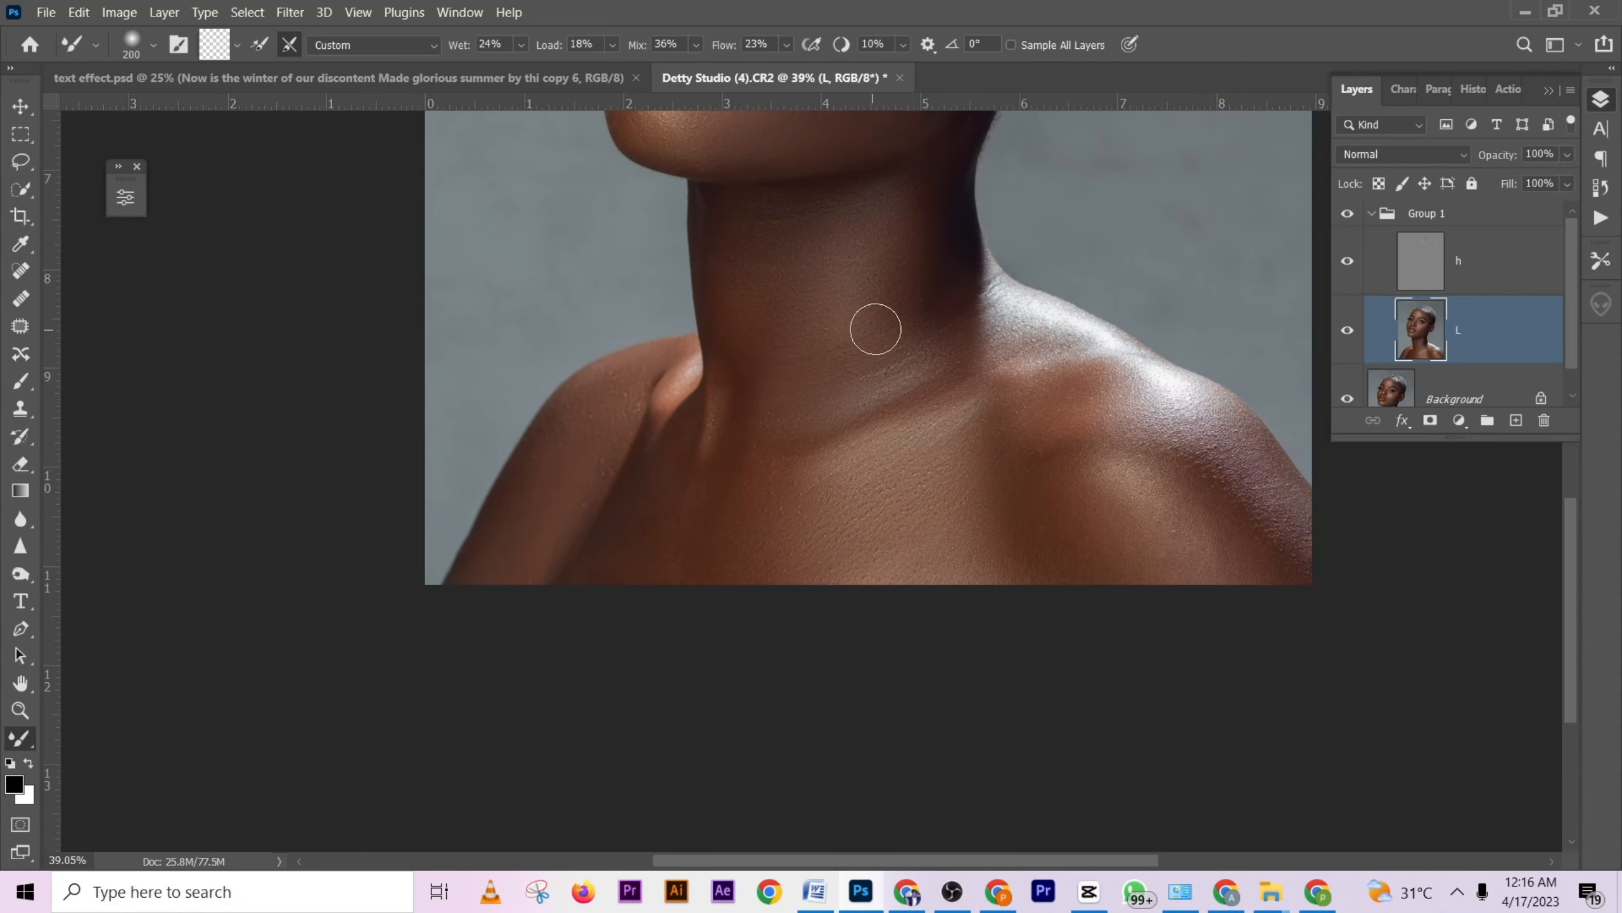
scroll(873, 330, "down", 1)
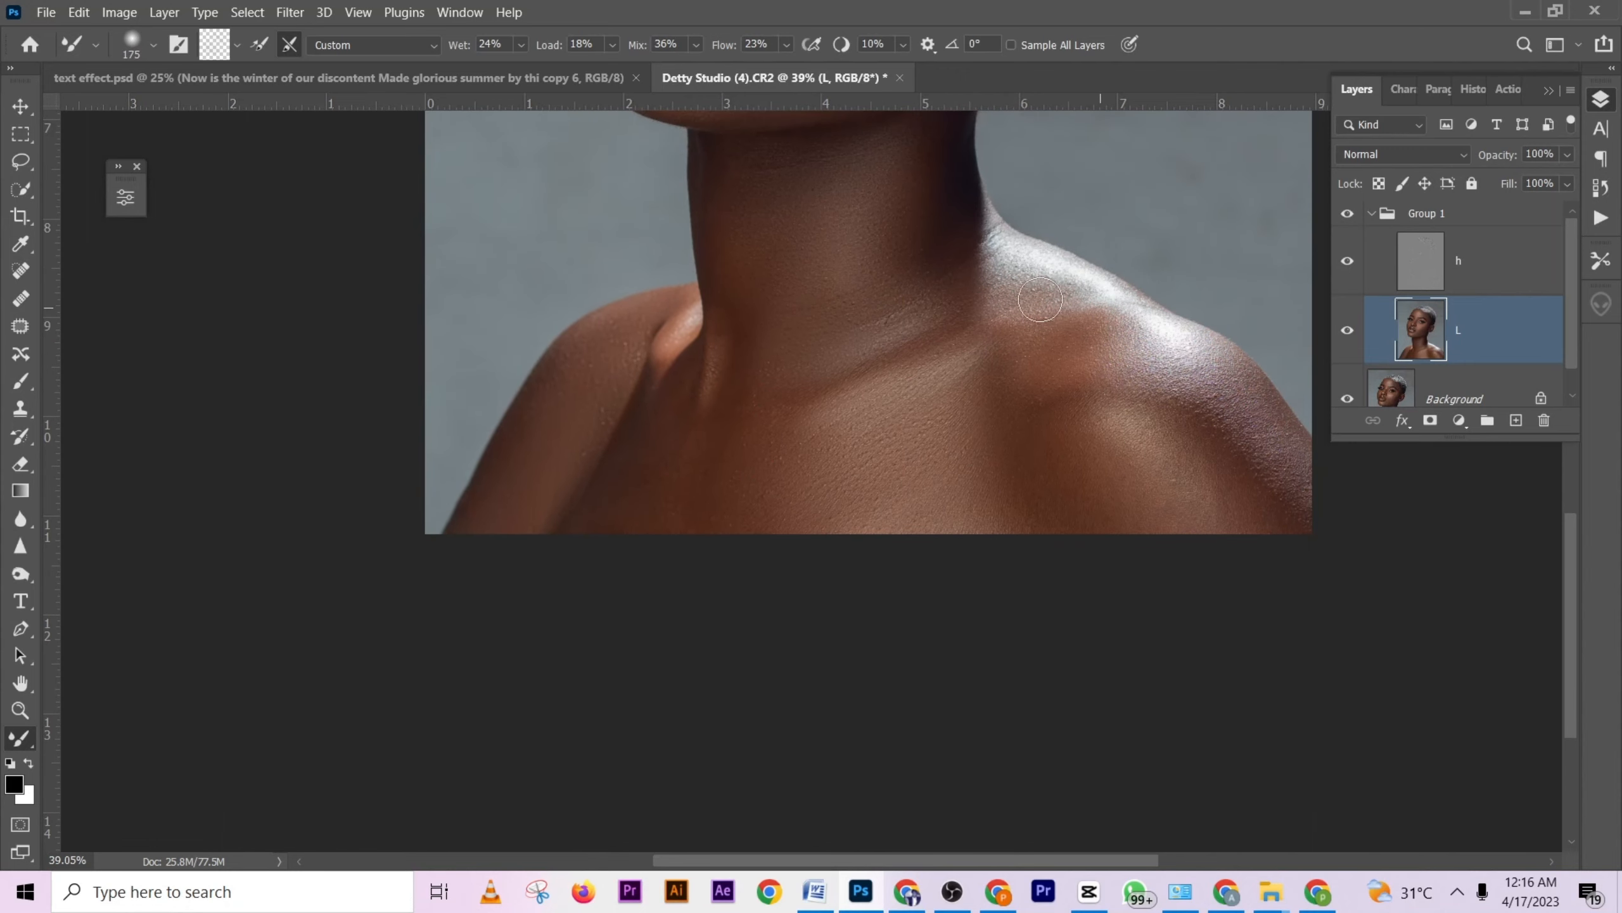
left_click_drag(1046, 289, 1043, 286)
key("bracketright")
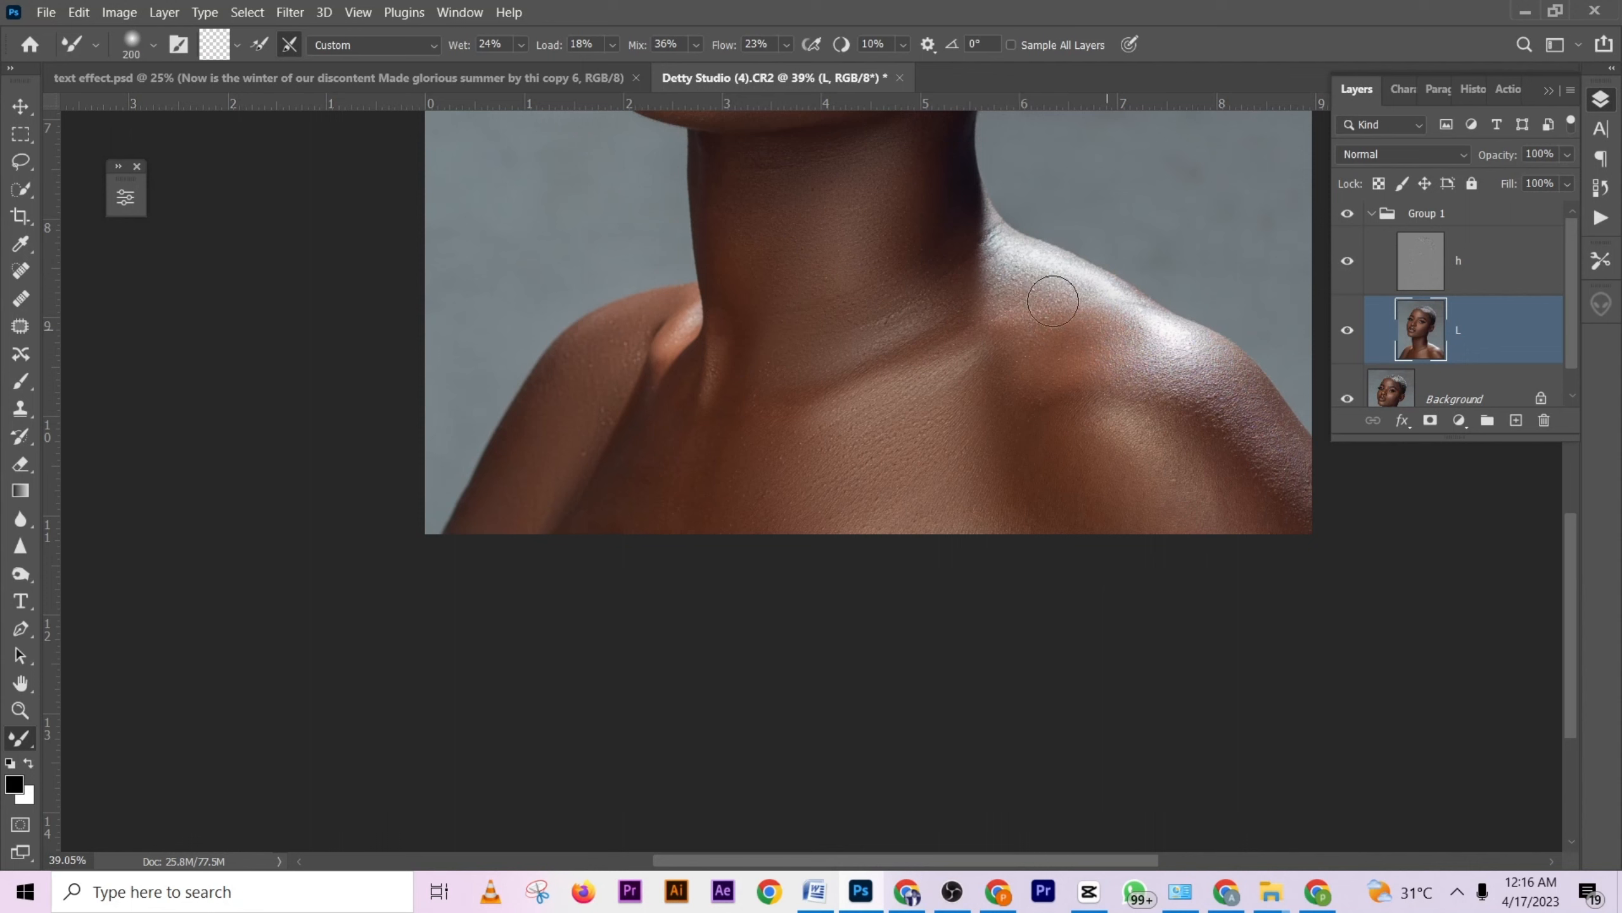
left_click_drag(1096, 342, 1127, 347)
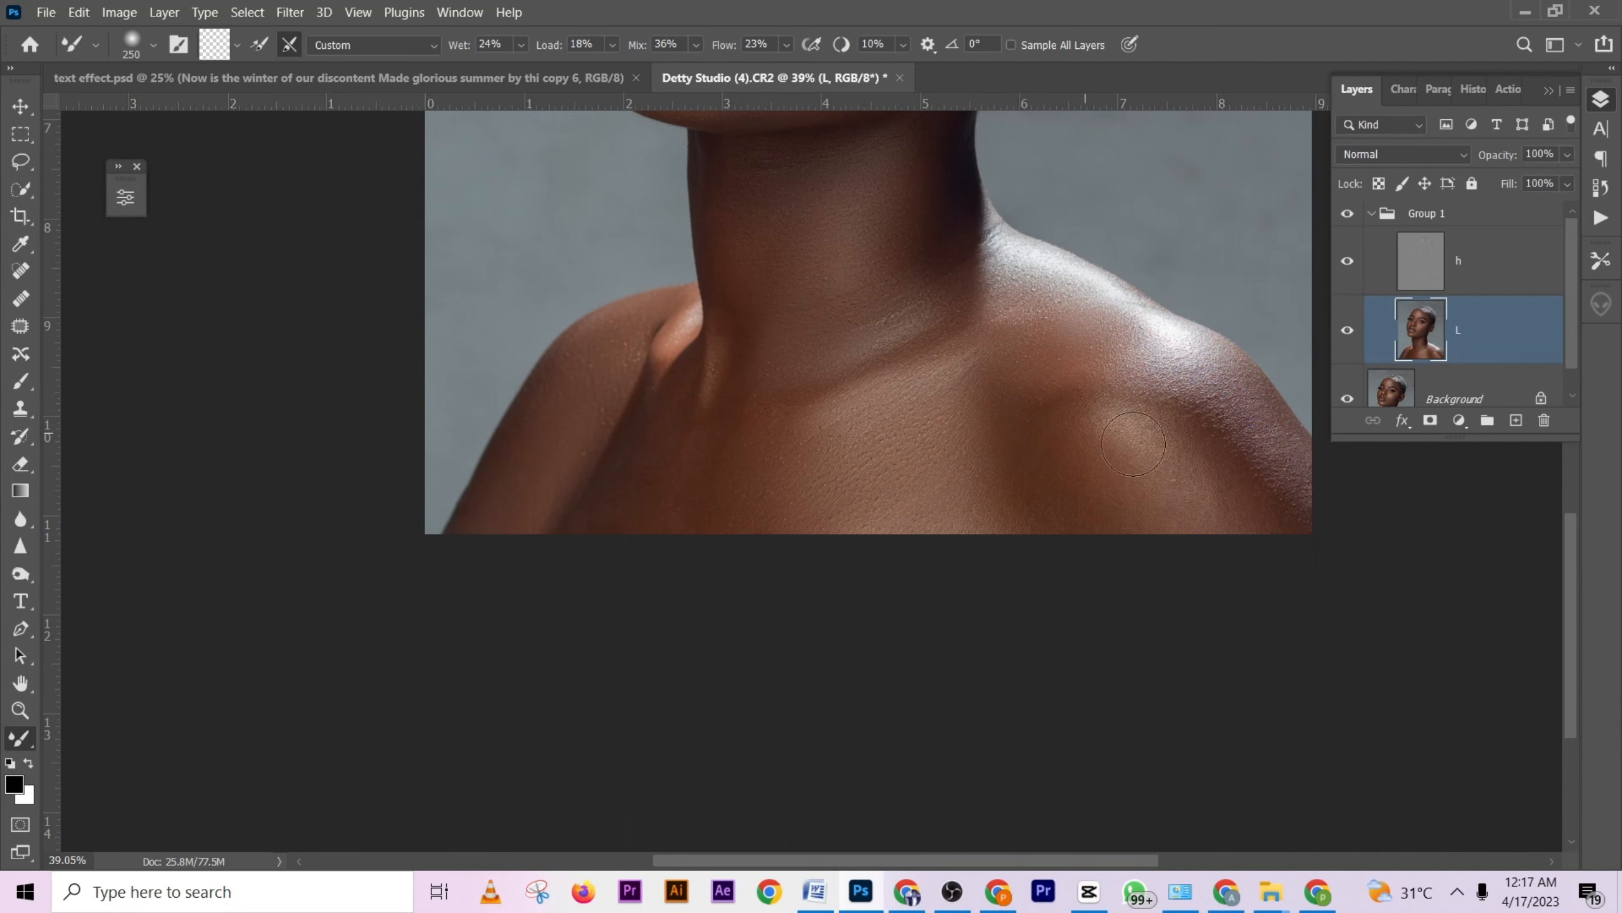
Blend the near shoulder, upper arm and adjoining chest with the Mixer Brush at 300 pixels.
scroll(1203, 460, "down", 2)
key("bracketright")
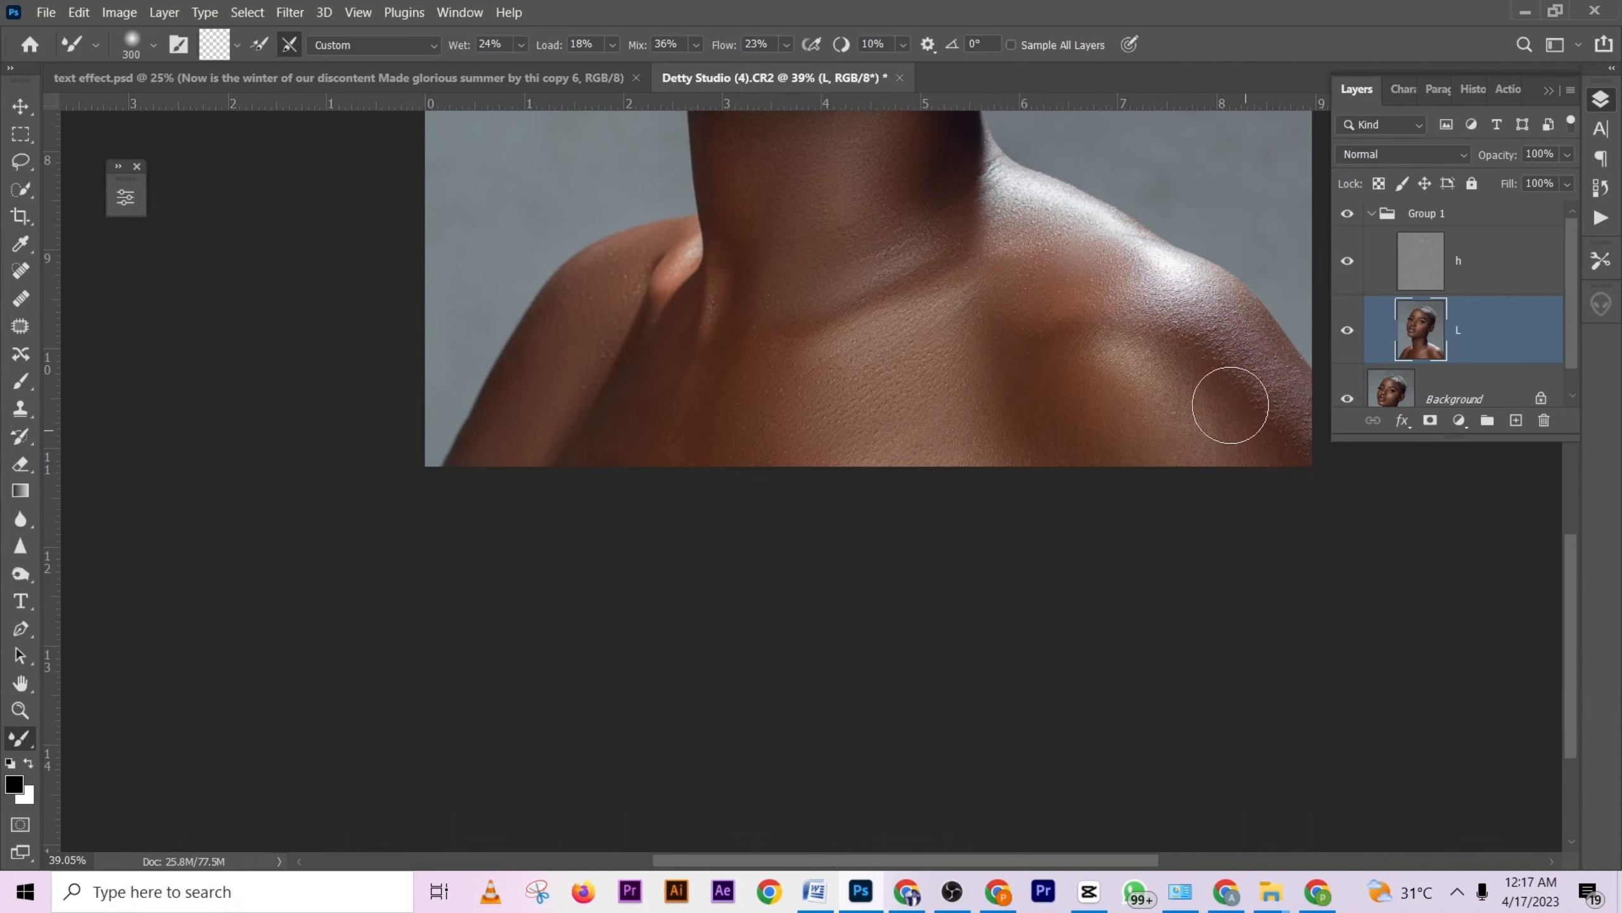
mouse_move(1289, 428)
left_mouse_down()
mouse_move(1256, 424)
mouse_move(1189, 345)
mouse_move(1243, 395)
mouse_move(1256, 382)
mouse_move(1126, 313)
mouse_move(1060, 332)
mouse_move(1127, 336)
mouse_move(1177, 377)
mouse_move(1032, 322)
mouse_move(1112, 374)
left_mouse_up()
key("bracketleft")
key("bracketright")
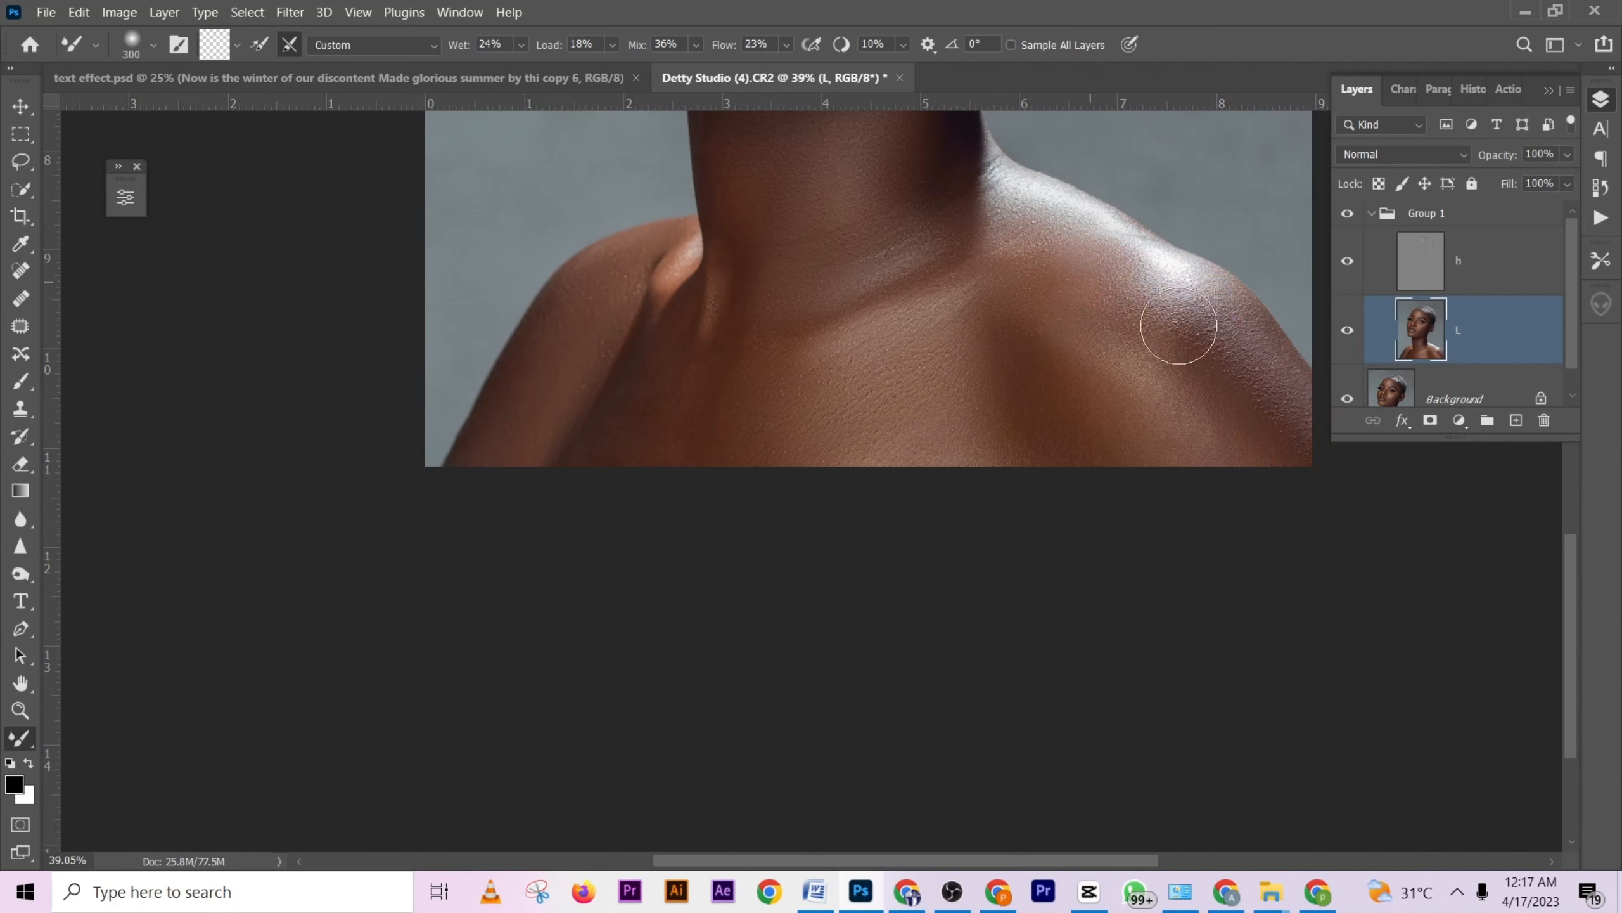
key("bracketleft")
key("bracketright")
key("bracketright")
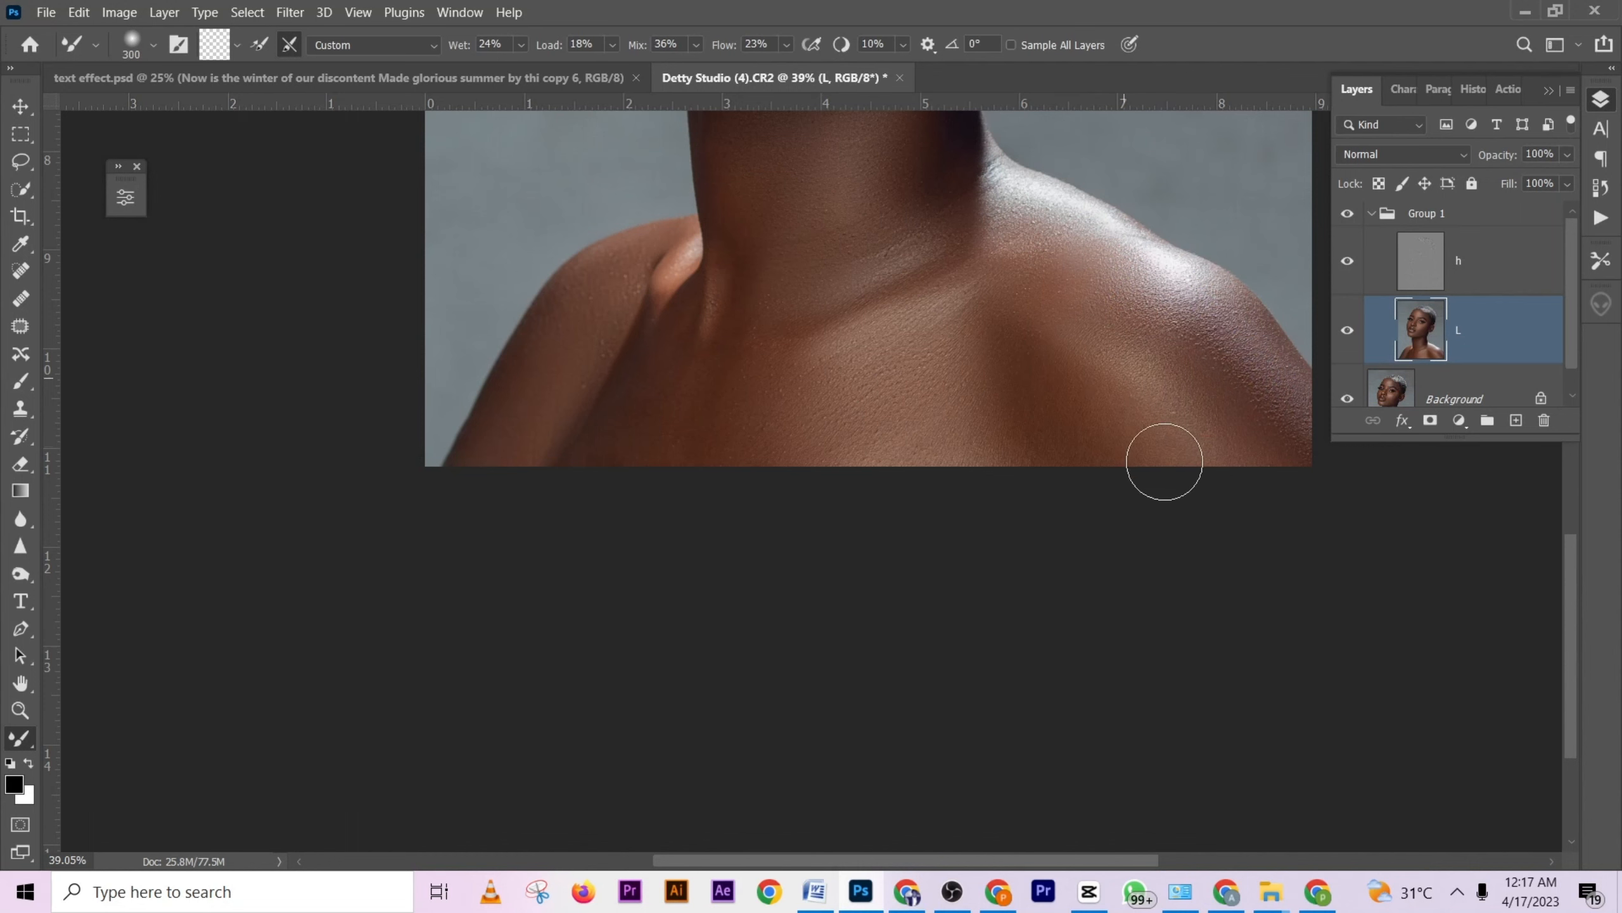
mouse_move(1119, 444)
left_mouse_down()
mouse_move(1040, 283)
mouse_move(1021, 300)
mouse_move(1004, 280)
mouse_move(1003, 297)
mouse_move(1065, 276)
left_mouse_up()
mouse_move(1251, 421)
left_mouse_down()
mouse_move(1321, 462)
mouse_move(1219, 345)
left_mouse_up()
Smooth the transition from the near shoulder across the dark hollow into the chest with a Mixer Brush of about 250 pixels.
key("bracketleft")
key("bracketleft")
mouse_move(1122, 272)
left_mouse_down()
mouse_move(1078, 258)
mouse_move(1077, 237)
mouse_move(1092, 239)
mouse_move(1078, 236)
mouse_move(1130, 258)
mouse_move(1026, 250)
mouse_move(1036, 194)
mouse_move(1092, 223)
left_mouse_up()
mouse_move(1300, 427)
left_mouse_down()
mouse_move(1188, 337)
mouse_move(1124, 311)
left_mouse_up()
left_click_drag(1083, 303, 1084, 342)
mouse_move(1086, 356)
left_mouse_down()
mouse_move(1136, 455)
mouse_move(1109, 387)
mouse_move(1174, 458)
mouse_move(1188, 420)
mouse_move(1244, 479)
mouse_move(1031, 346)
left_mouse_up()
left_click_drag(1080, 413, 980, 361)
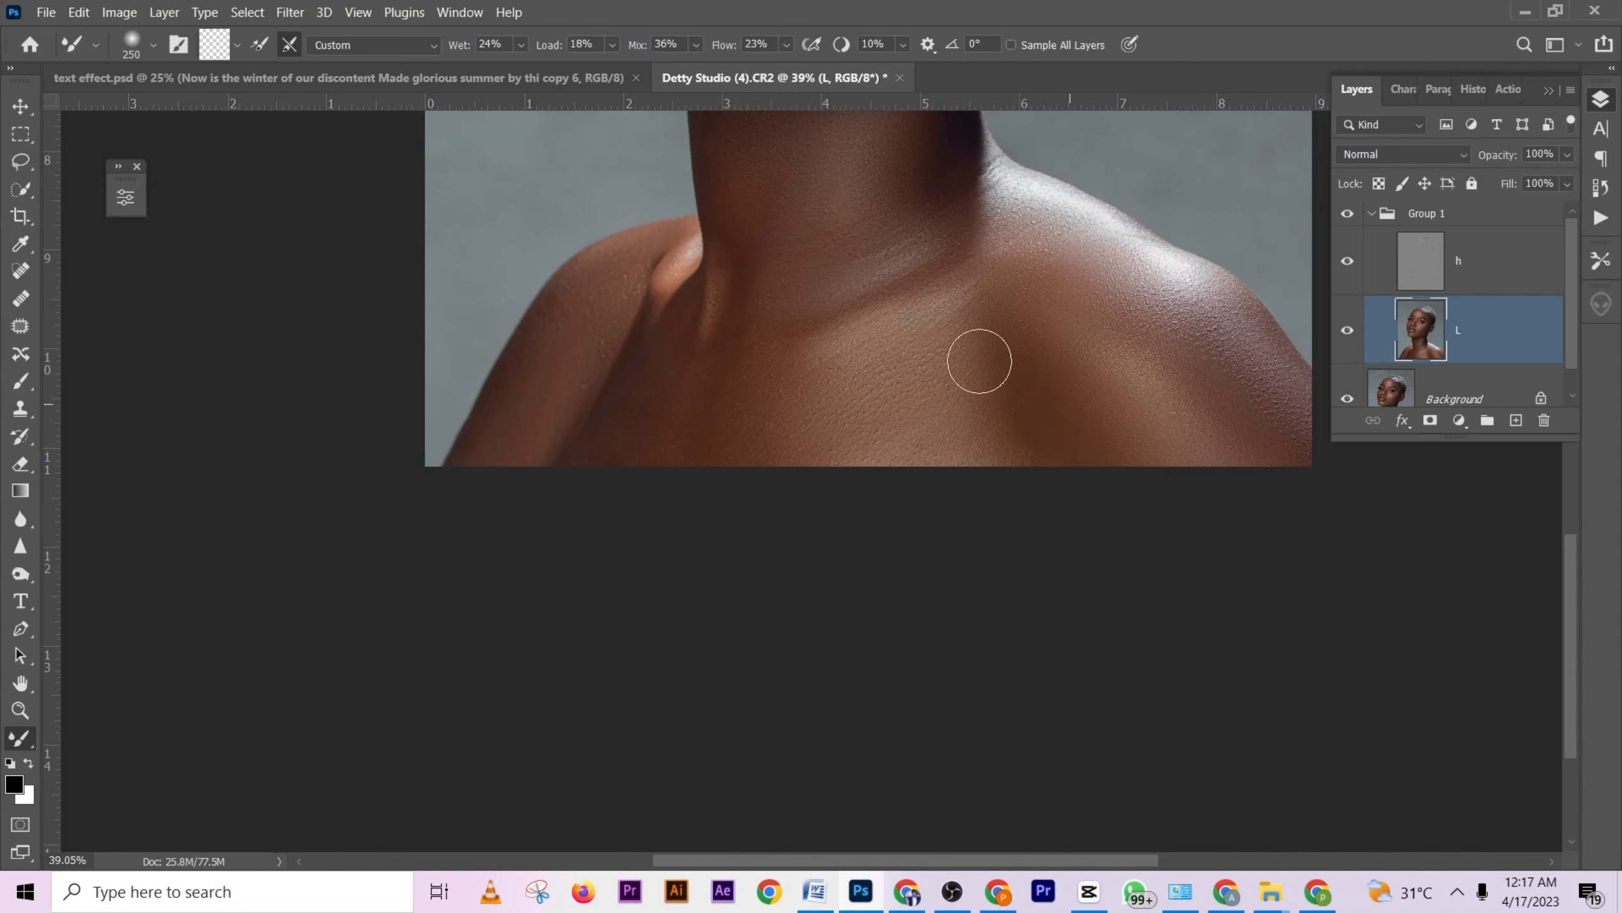
Blend the lower chest at 250 pixels and the skin below the neck's base with a smaller Mixer Brush.
left_click_drag(1046, 467, 970, 398)
mouse_move(1024, 496)
left_mouse_down()
mouse_move(952, 424)
mouse_move(918, 419)
left_mouse_up()
left_click_drag(827, 455, 753, 481)
key("[")
mouse_move(710, 428)
left_mouse_down()
mouse_move(701, 357)
mouse_move(617, 458)
mouse_move(731, 406)
mouse_move(783, 405)
mouse_move(753, 334)
left_mouse_up()
key("[")
scroll(762, 386, "up", 3)
key("]")
key("]")
key("[")
key("[")
scroll(930, 379, "down", 3)
key("]")
key("]")
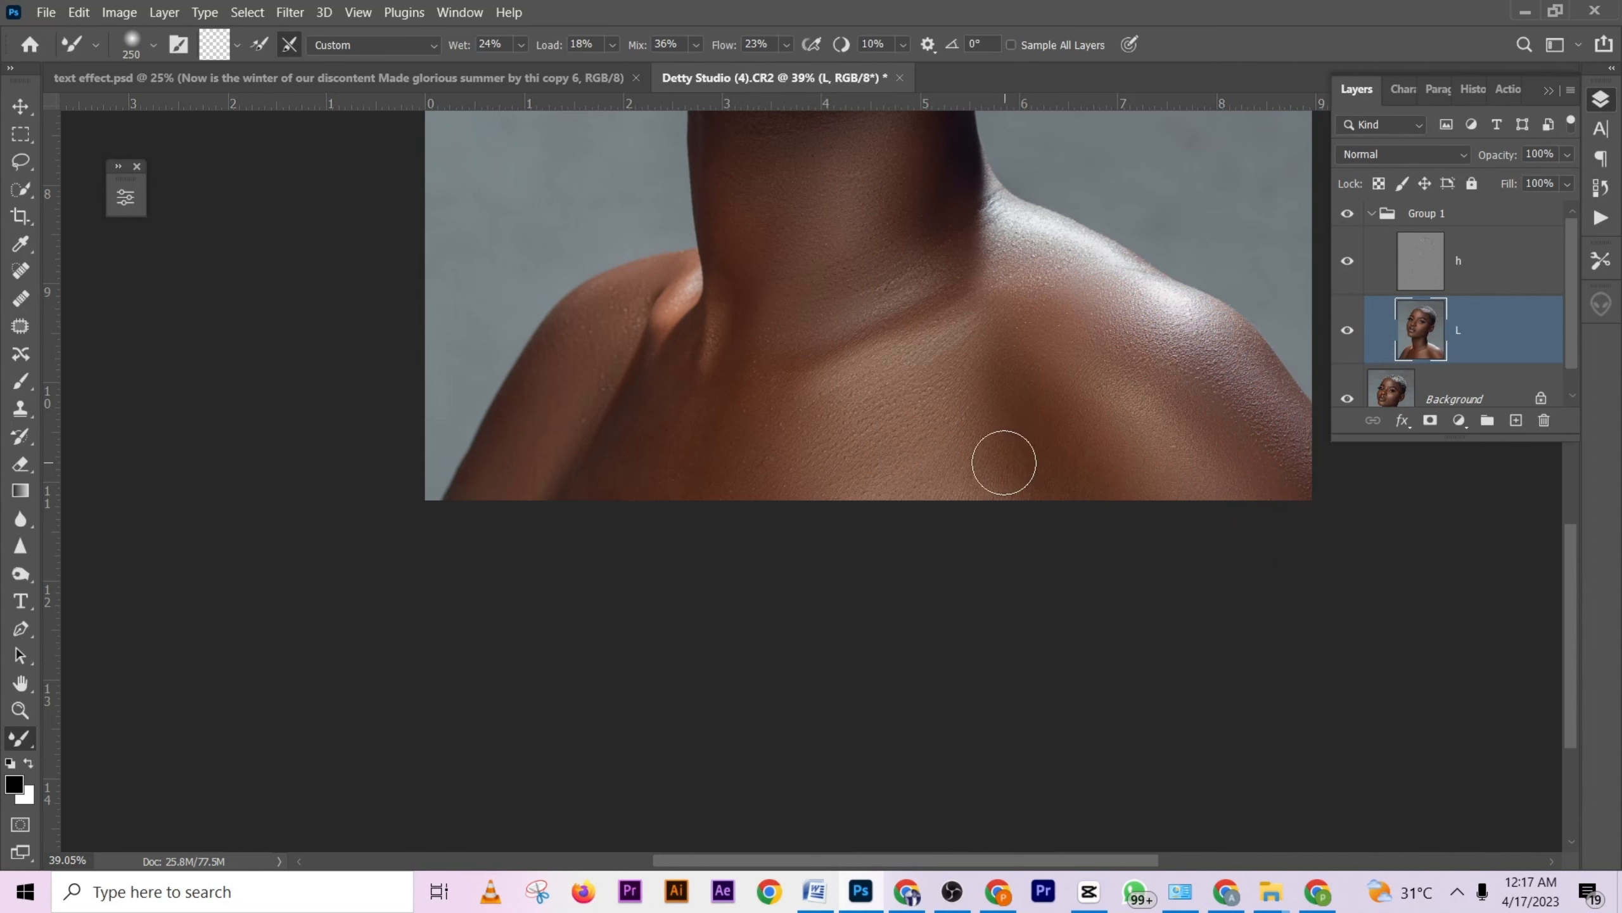
Blend the highlight and outer edge of the near shoulder with the Mixer Brush at 175 pixels.
scroll(1137, 434, "up", 3)
key("bracketleft")
key("bracketleft")
key("bracketleft")
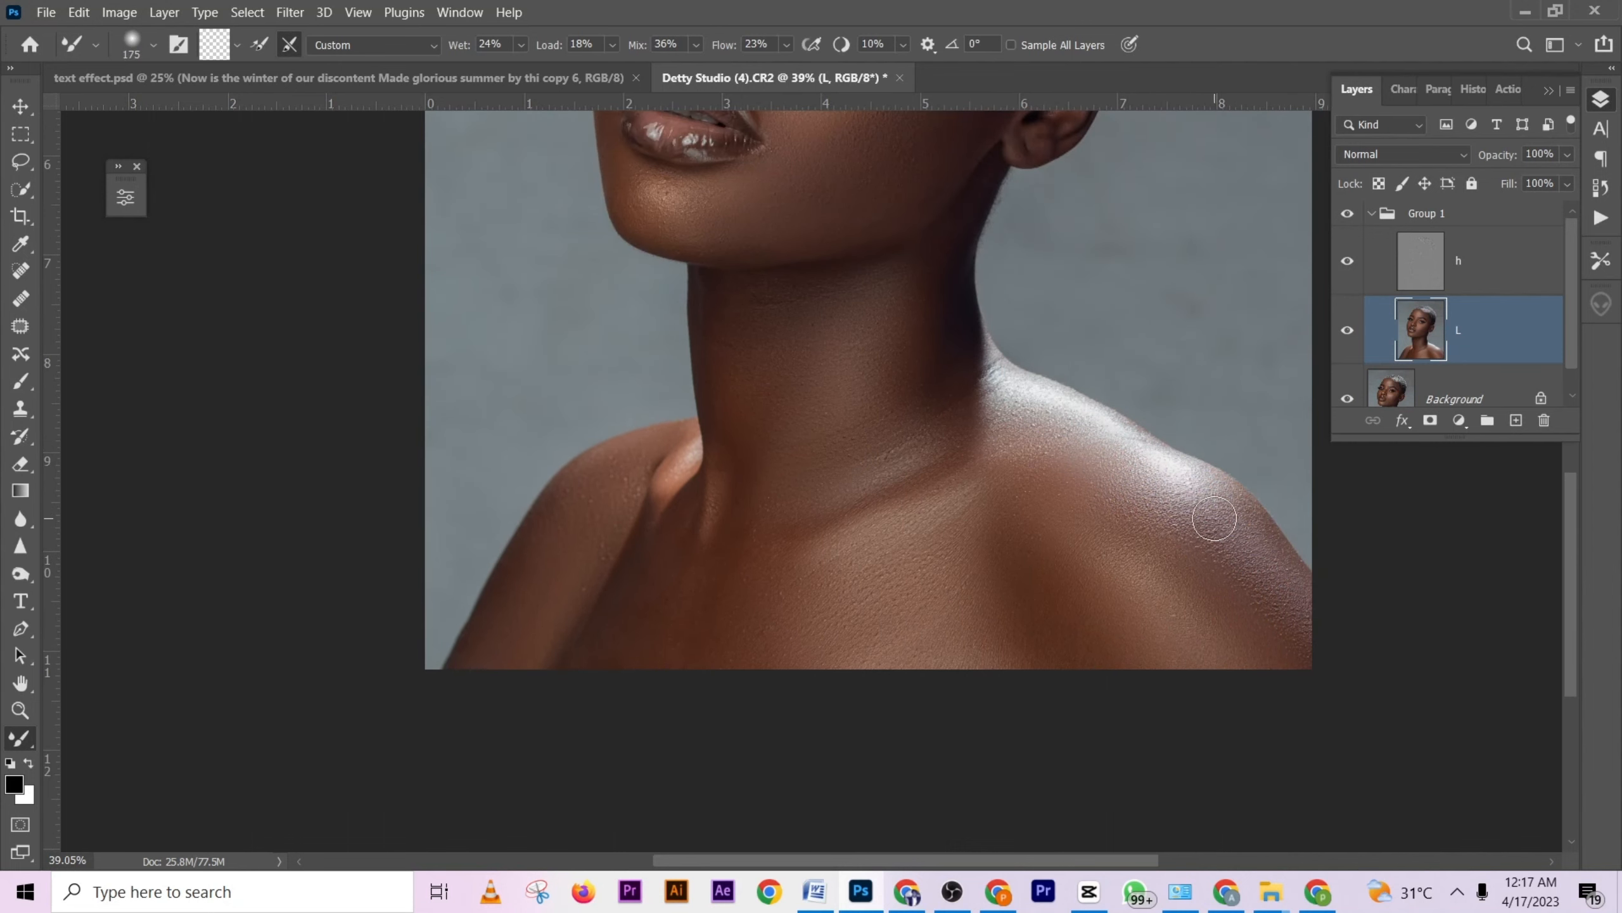
left_click_drag(1267, 550, 1302, 596)
mouse_move(1033, 445)
left_mouse_down()
mouse_move(1185, 449)
mouse_move(1162, 498)
left_mouse_up()
Compare the whole portrait before and after retouching by repeatedly hiding and showing Group 1.
scroll(989, 508, "down", 6)
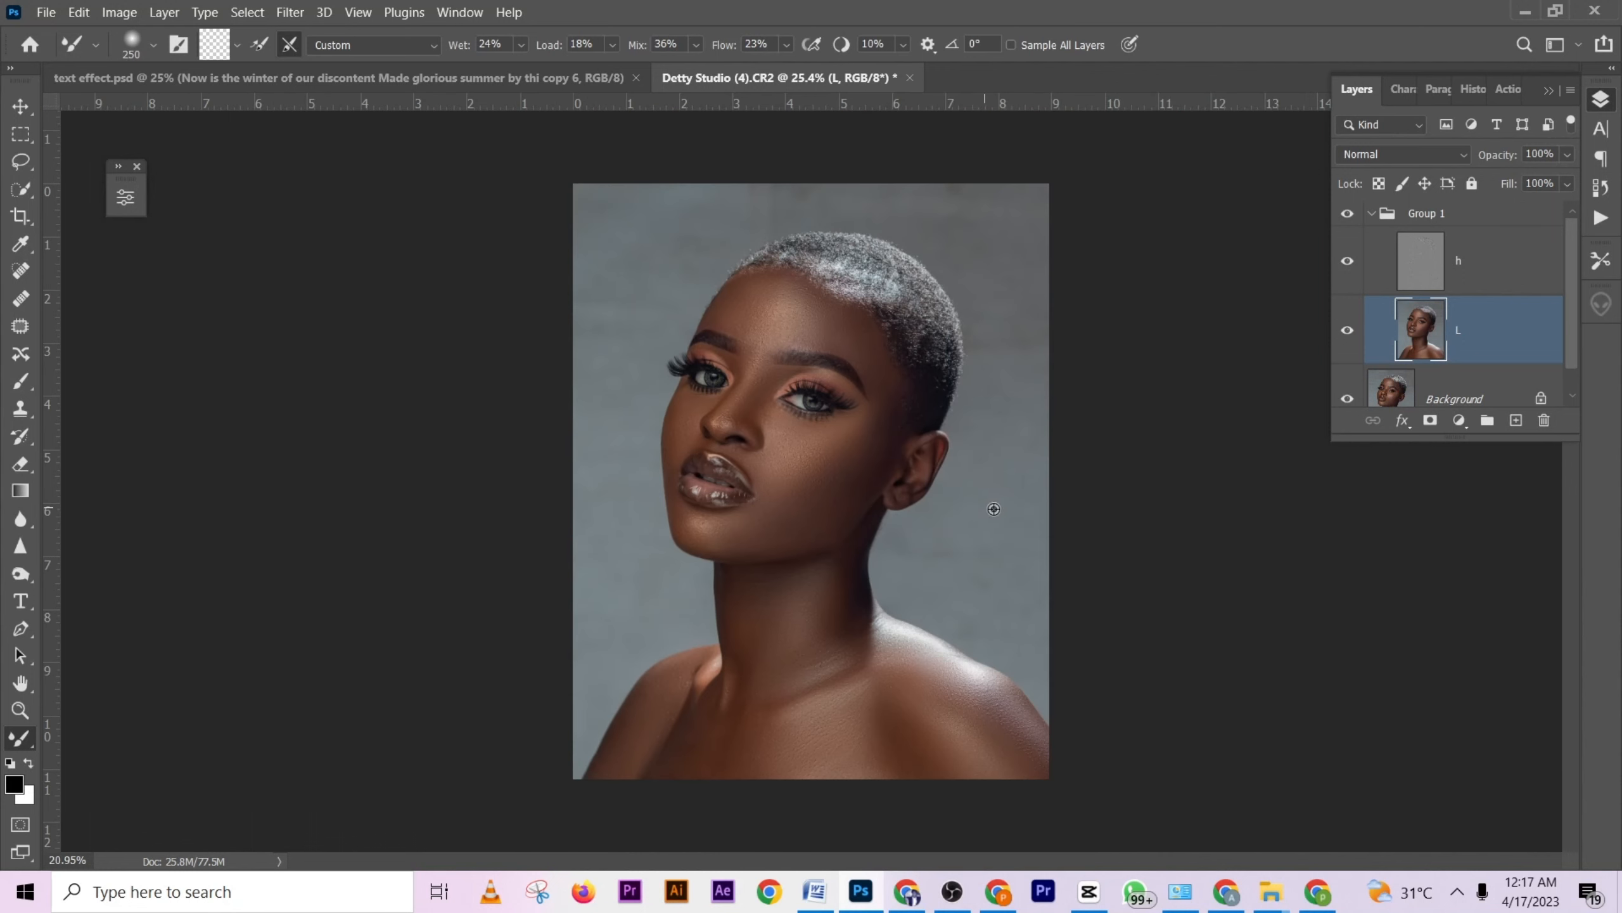
left_click(1348, 217)
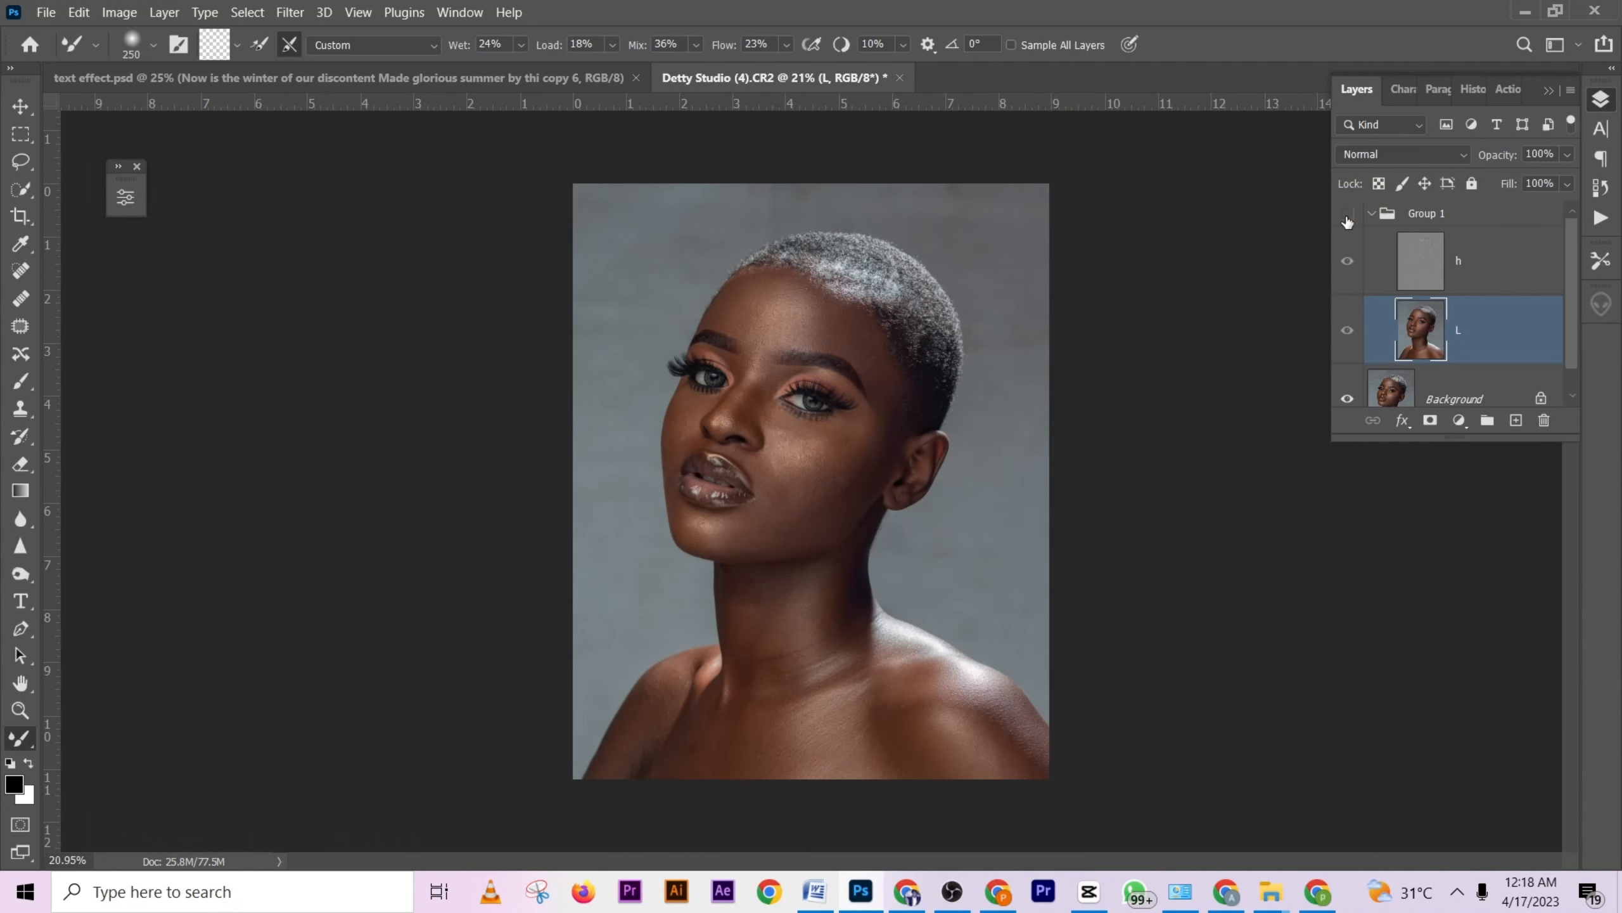
left_click(1349, 220)
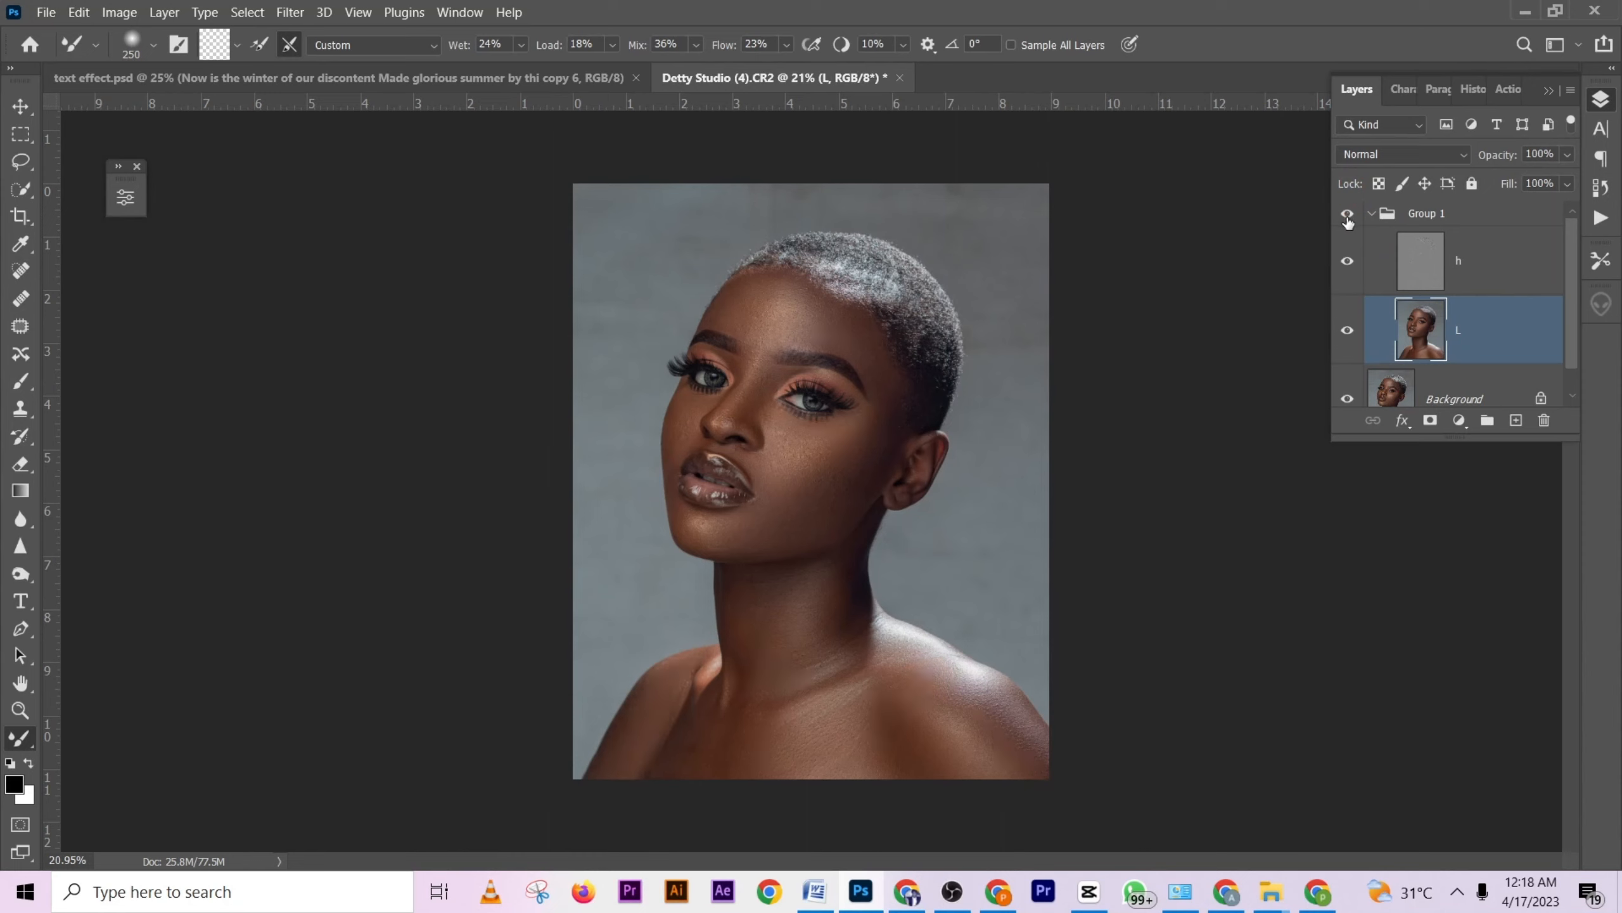
left_click(1349, 221)
left_click(1348, 221)
left_click(1349, 220)
left_click(1348, 221)
left_click(1348, 220)
left_click(1349, 220)
Blend the near cheek beside the nose and the skin beyond the outer eye corner with the Mixer Brush at 250 pixels.
scroll(811, 460, "up", 5)
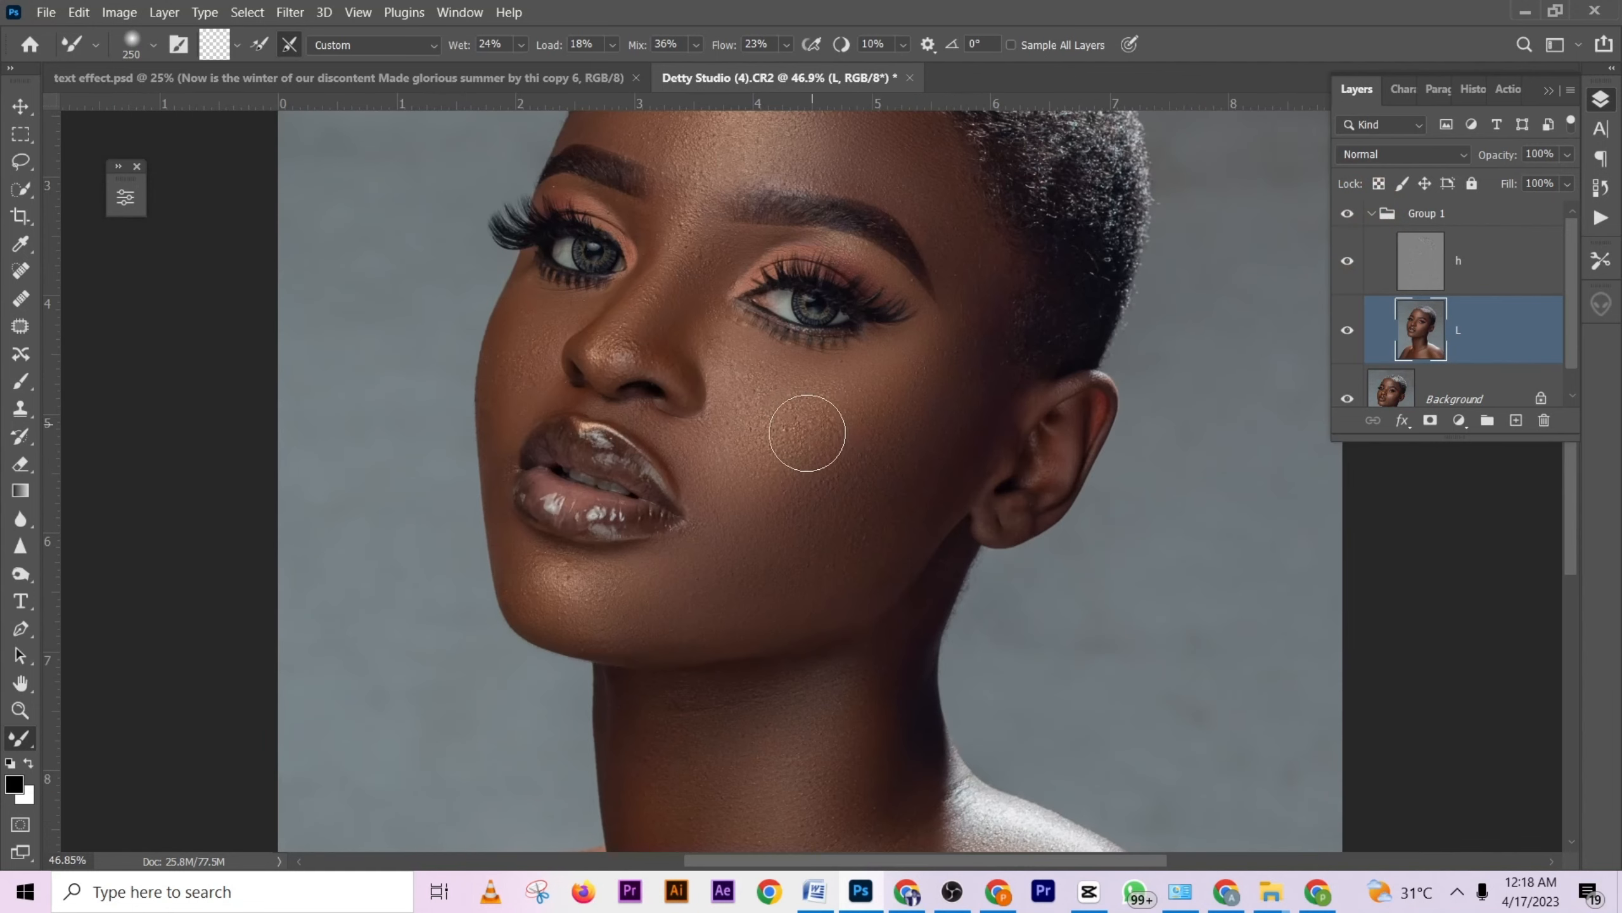
left_click_drag(905, 356, 940, 342)
left_click_drag(731, 434, 783, 431)
Smooth the forehead above the brows with the Mixer Brush at 119 and 147 pixels.
scroll(799, 460, "up", 4)
scroll(786, 338, "up", 5)
left_click_drag(766, 300, 724, 282)
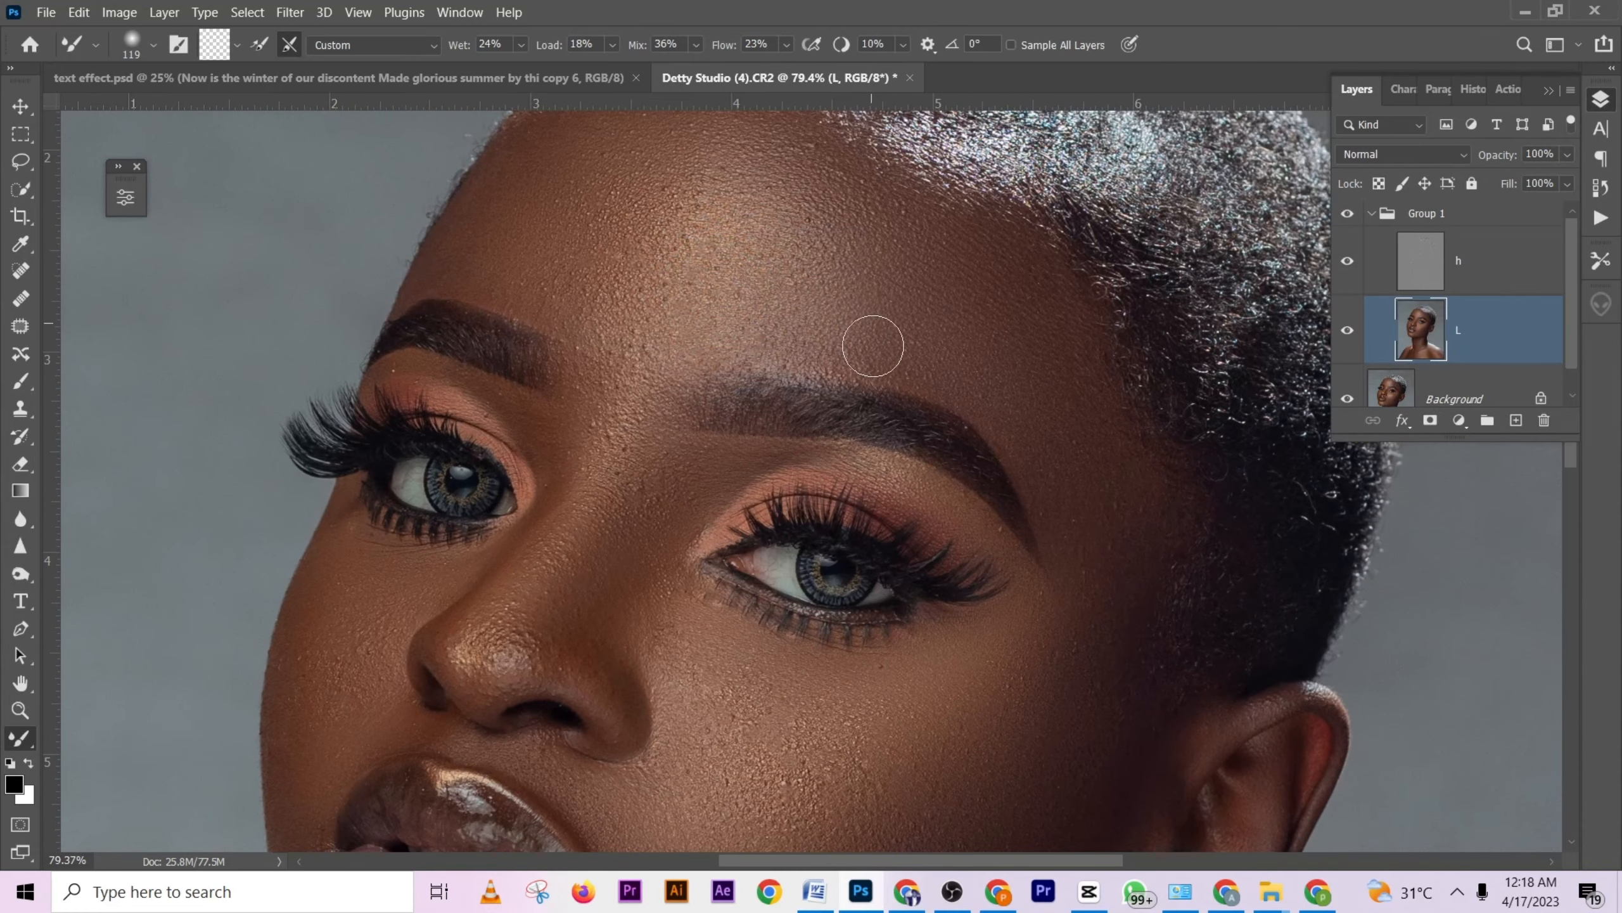
scroll(651, 265, "up", 2)
left_click_drag(637, 239, 658, 233)
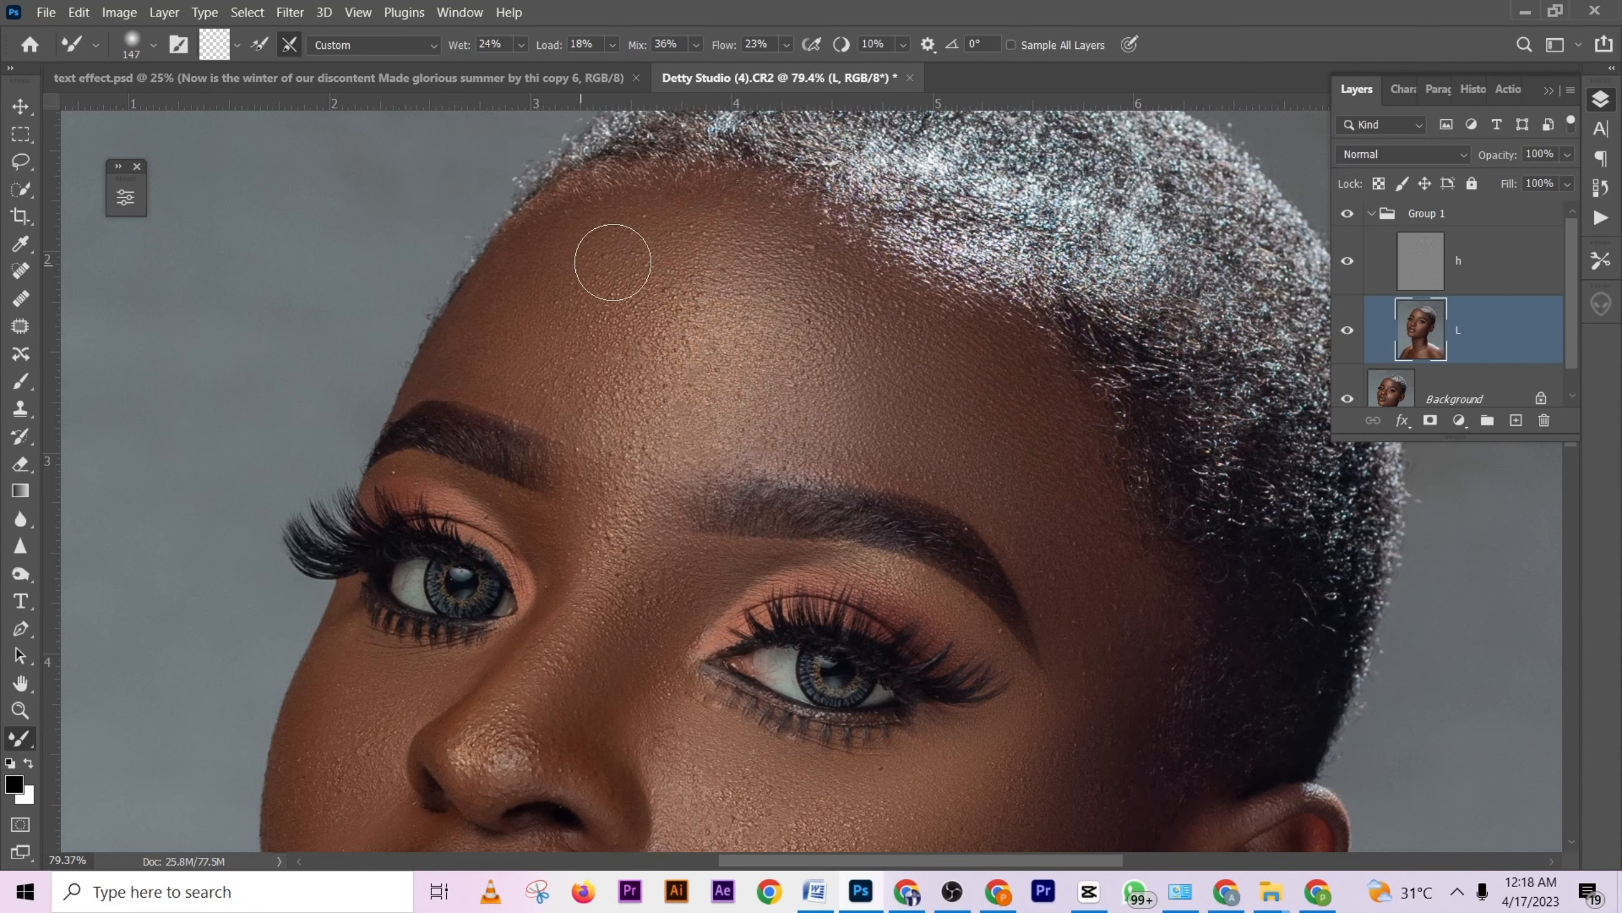
Blend the skin between the brows and down the bridge and tip of the nose with the Mixer Brush at 85 pixels.
scroll(575, 325, "down", 3)
left_click_drag(623, 307, 606, 300)
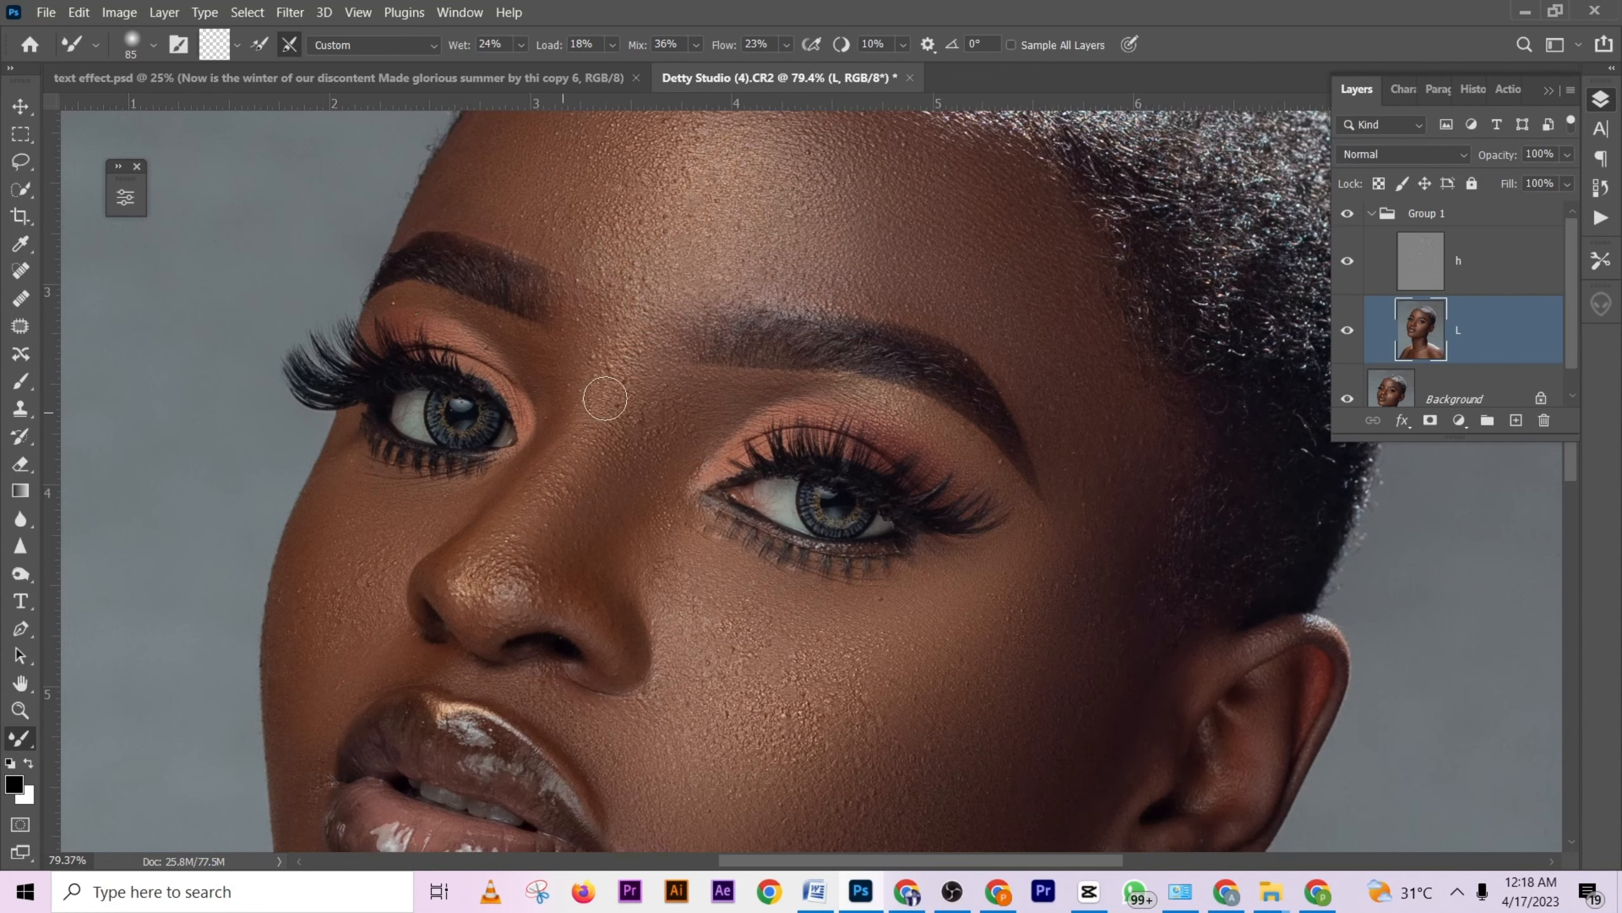
left_click(591, 357, "alt")
left_click(609, 360)
left_click(565, 493)
left_click(504, 572)
scroll(498, 552, "down", 3)
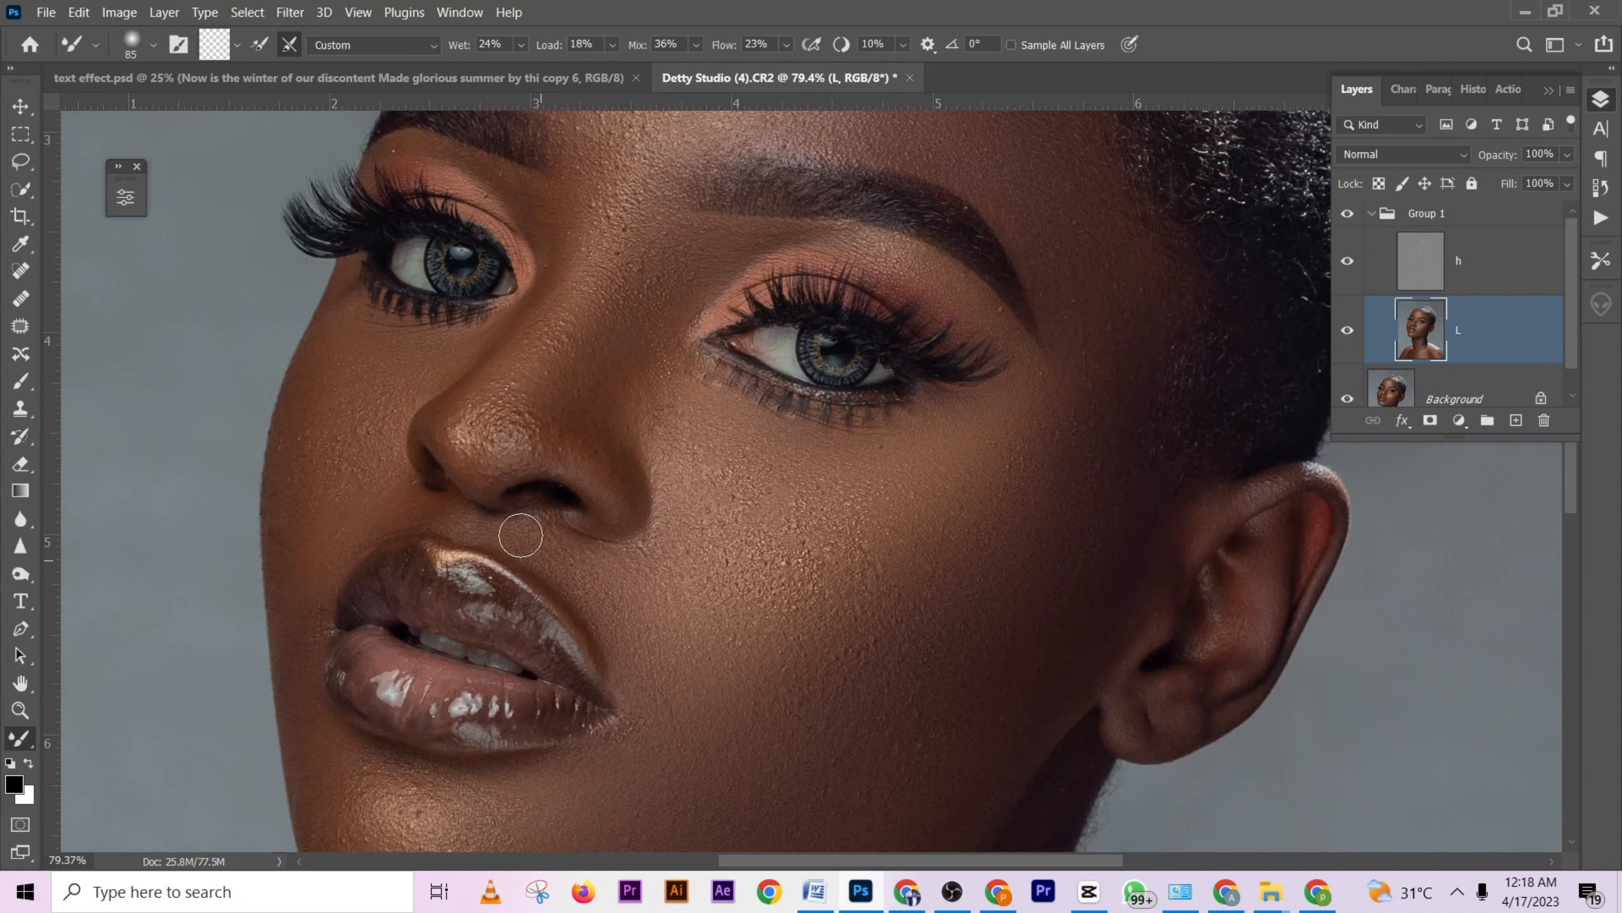
Soften the upper lip and the glossy lower lip out to the mouth corners with the Mixer Brush at 60 pixels.
scroll(529, 616, "down", 2)
scroll(495, 582, "up", 4, "alt")
right_click(503, 491, "alt")
left_click_drag(491, 490, 478, 479)
left_click(558, 540)
mouse_move(533, 540)
left_mouse_down()
mouse_move(602, 565)
mouse_move(515, 477)
mouse_move(592, 547)
mouse_move(522, 497)
mouse_move(553, 508)
mouse_move(506, 505)
mouse_move(491, 485)
mouse_move(512, 518)
mouse_move(441, 445)
mouse_move(476, 482)
mouse_move(408, 439)
mouse_move(474, 475)
mouse_move(336, 442)
mouse_move(349, 435)
mouse_move(375, 451)
mouse_move(317, 471)
mouse_move(275, 461)
mouse_move(296, 431)
mouse_move(391, 467)
mouse_move(351, 460)
left_mouse_up()
scroll(293, 525, "down", 2)
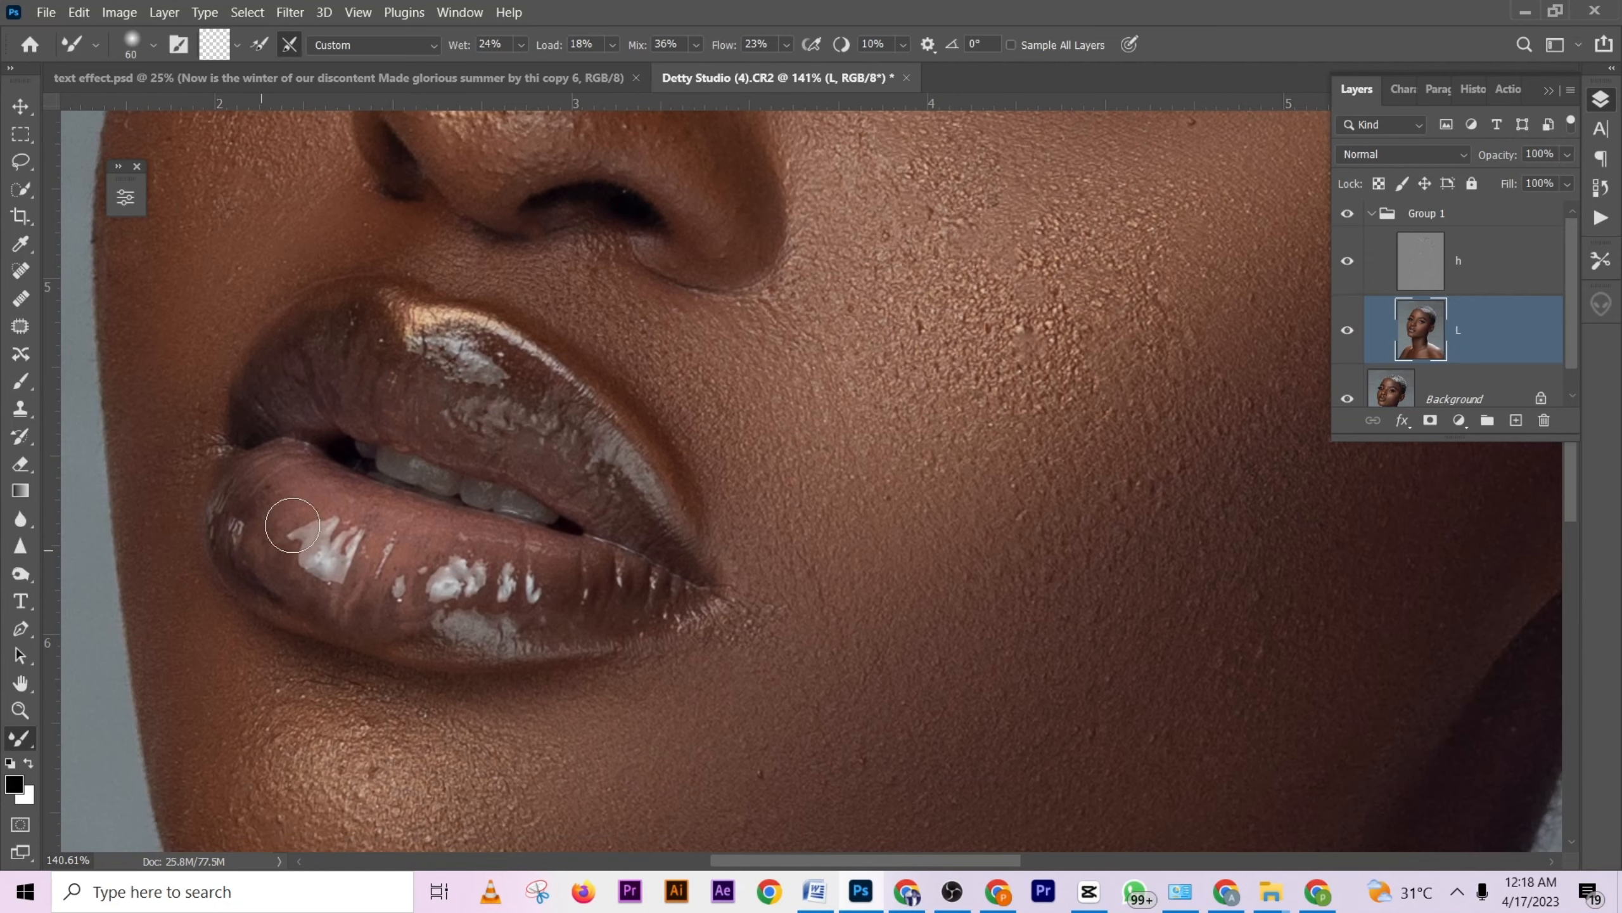
mouse_move(285, 551)
left_mouse_down()
mouse_move(257, 519)
mouse_move(393, 611)
mouse_move(429, 611)
mouse_move(366, 584)
mouse_move(352, 555)
mouse_move(389, 596)
left_mouse_up()
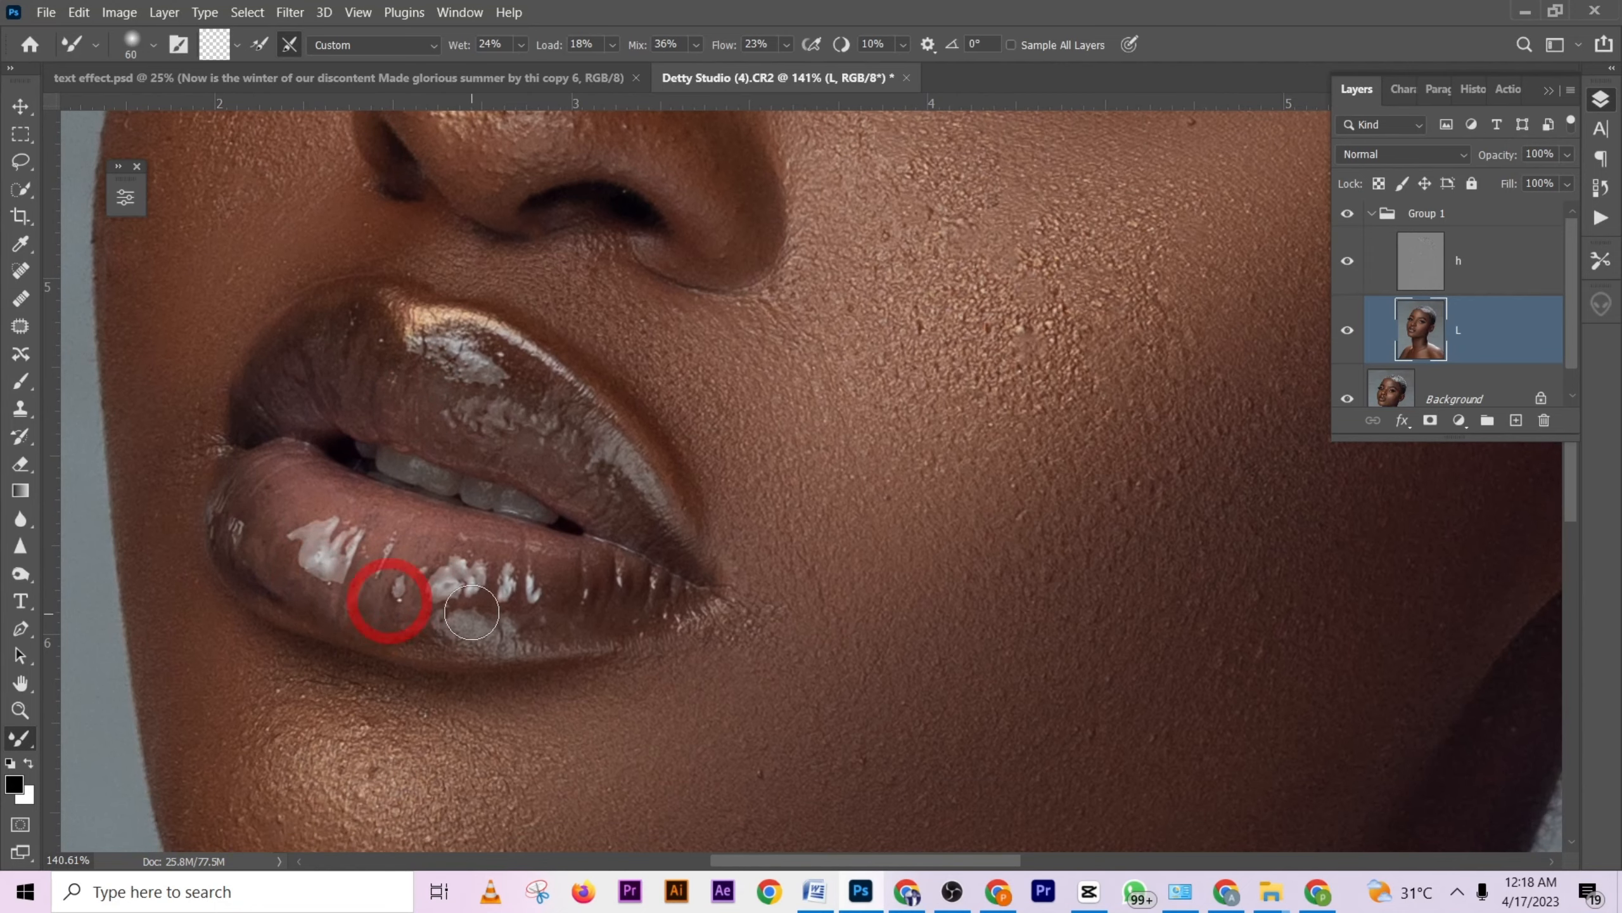
mouse_move(598, 604)
left_mouse_down()
mouse_move(619, 576)
mouse_move(558, 555)
mouse_move(292, 491)
mouse_move(236, 477)
left_mouse_up()
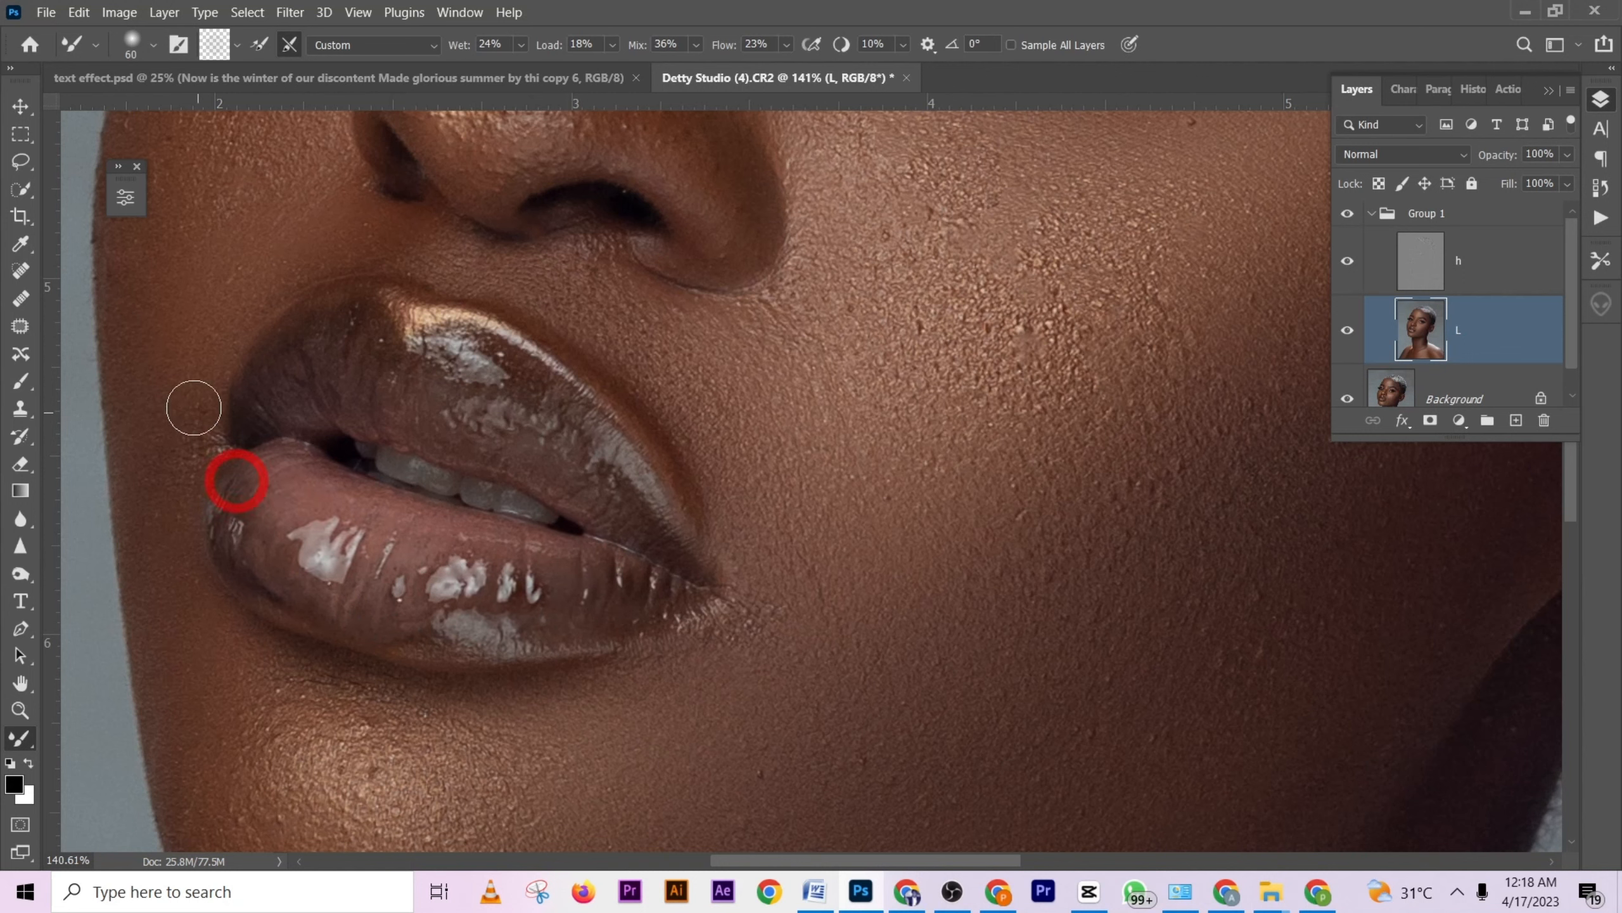
Smooth the chin and the skin beside the far mouth corner with the Mixer Brush at 119 pixels.
scroll(195, 342, "down", 4)
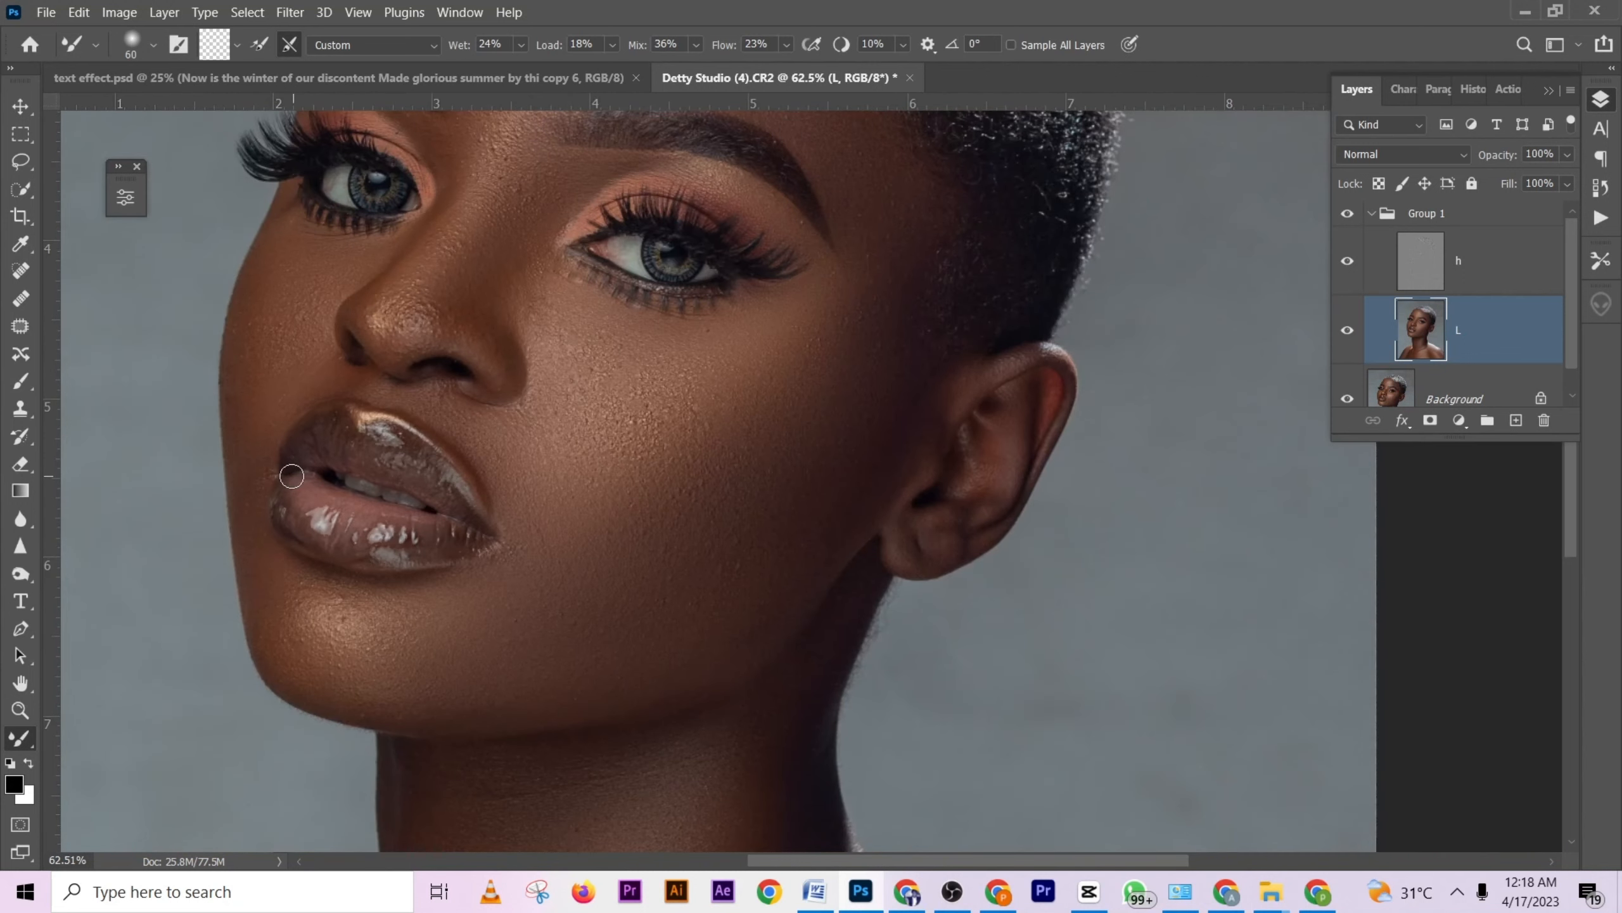
left_click_drag(304, 621, 322, 623)
left_click_drag(305, 621, 275, 576)
left_click_drag(308, 670, 269, 533)
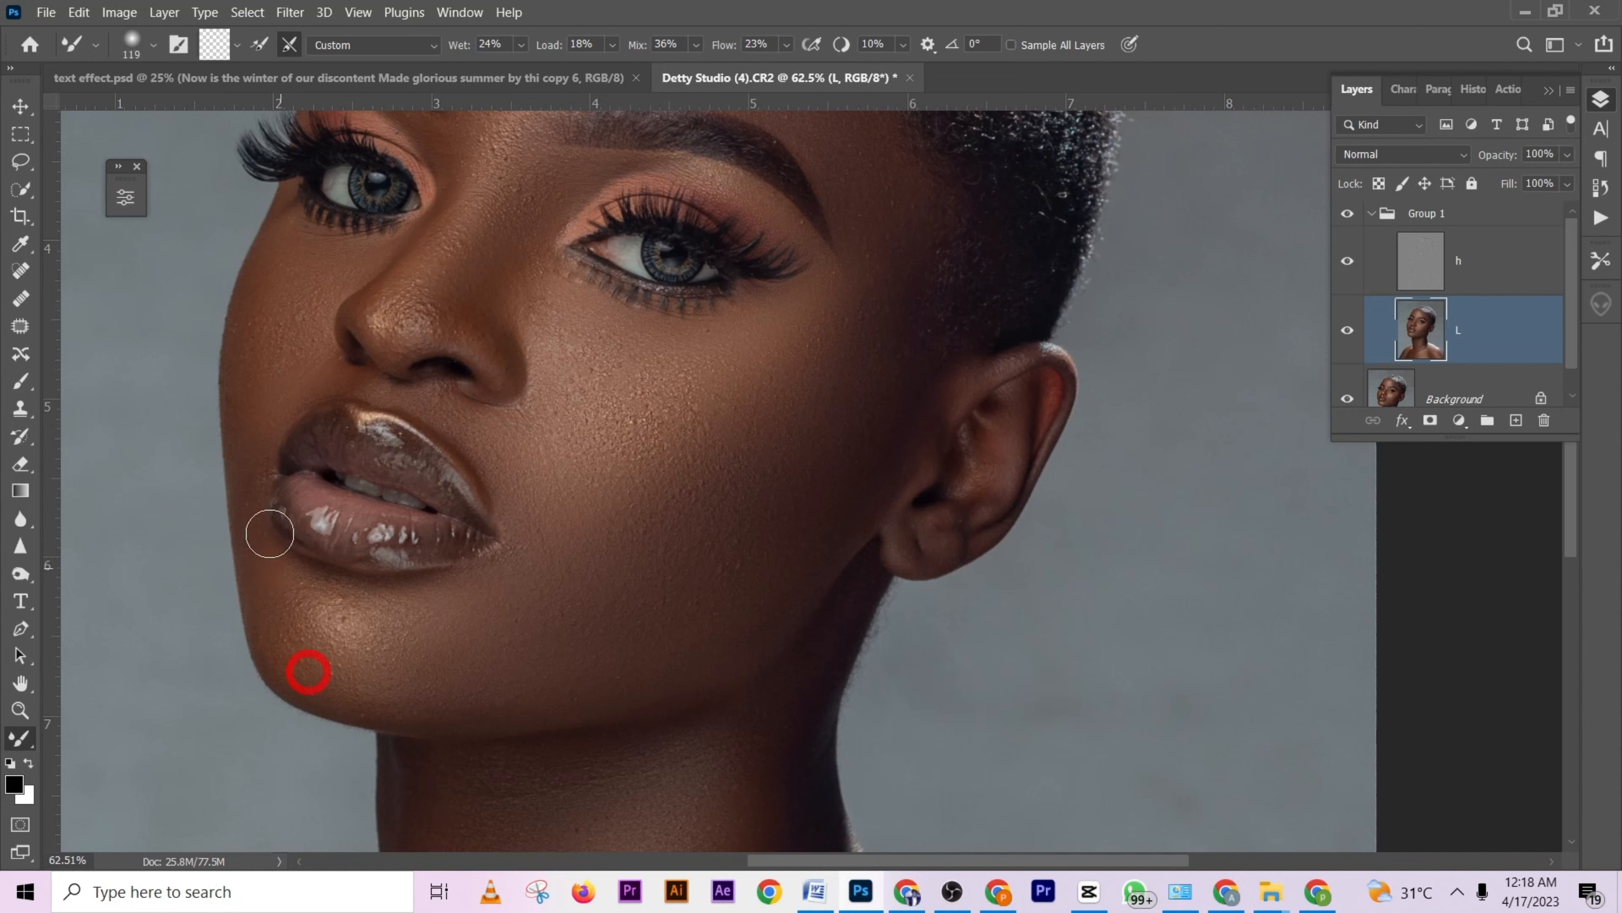
left_click_drag(286, 623, 257, 547)
left_click_drag(338, 668, 427, 633)
left_click(359, 661)
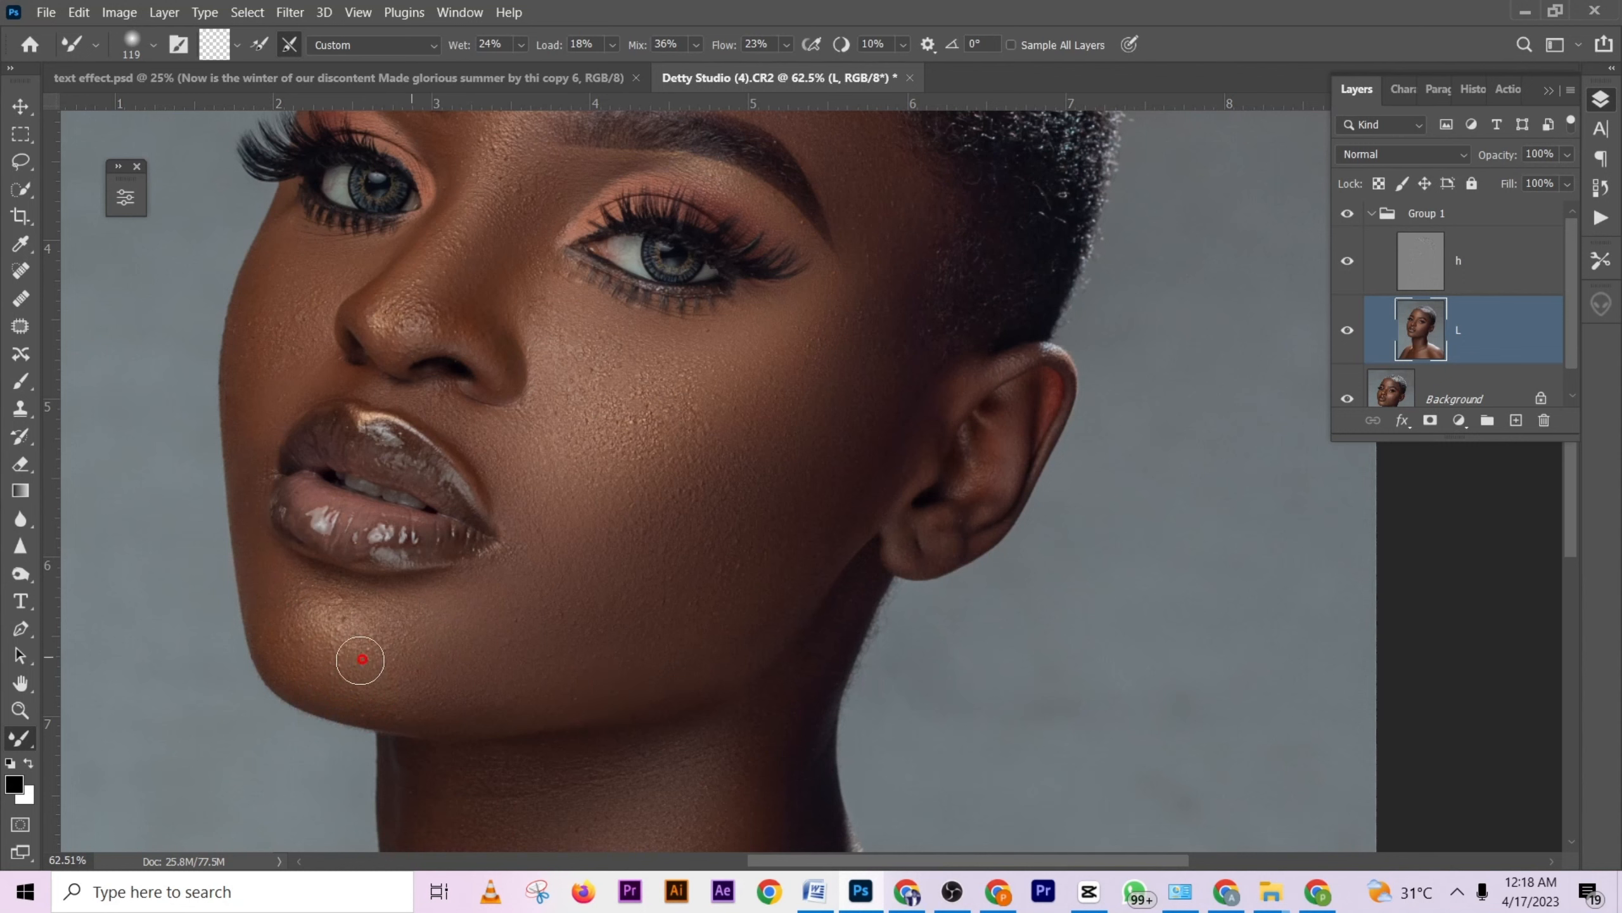
Blend the temple between the near eye and the hairline with the Mixer Brush at 200 pixels.
scroll(655, 562, "down", 10)
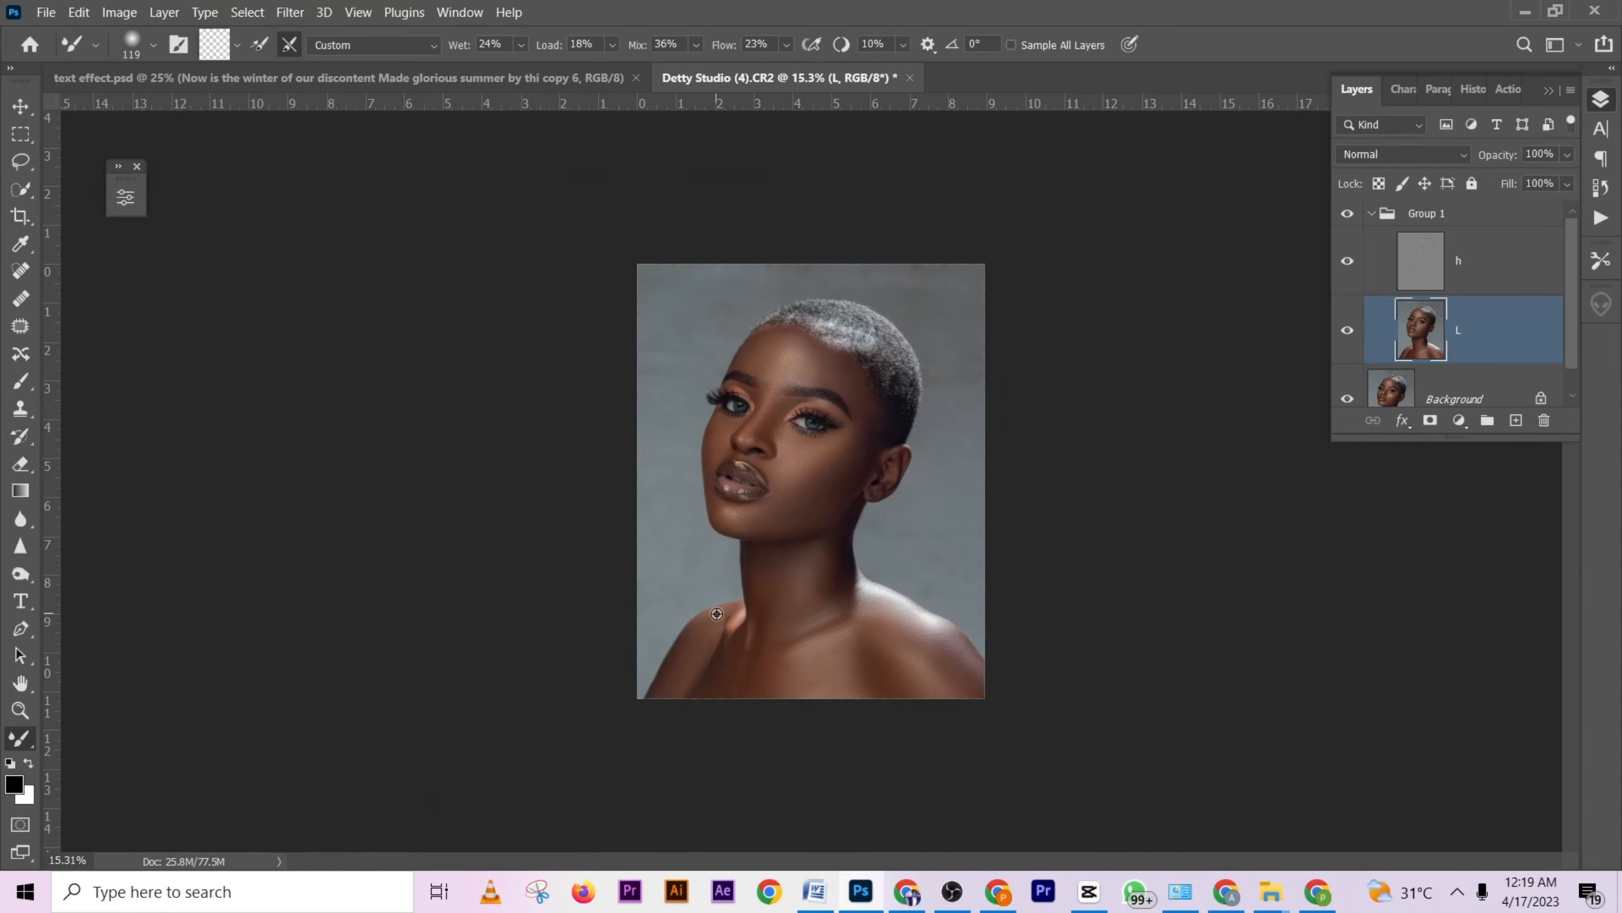
scroll(717, 614, "up", 6)
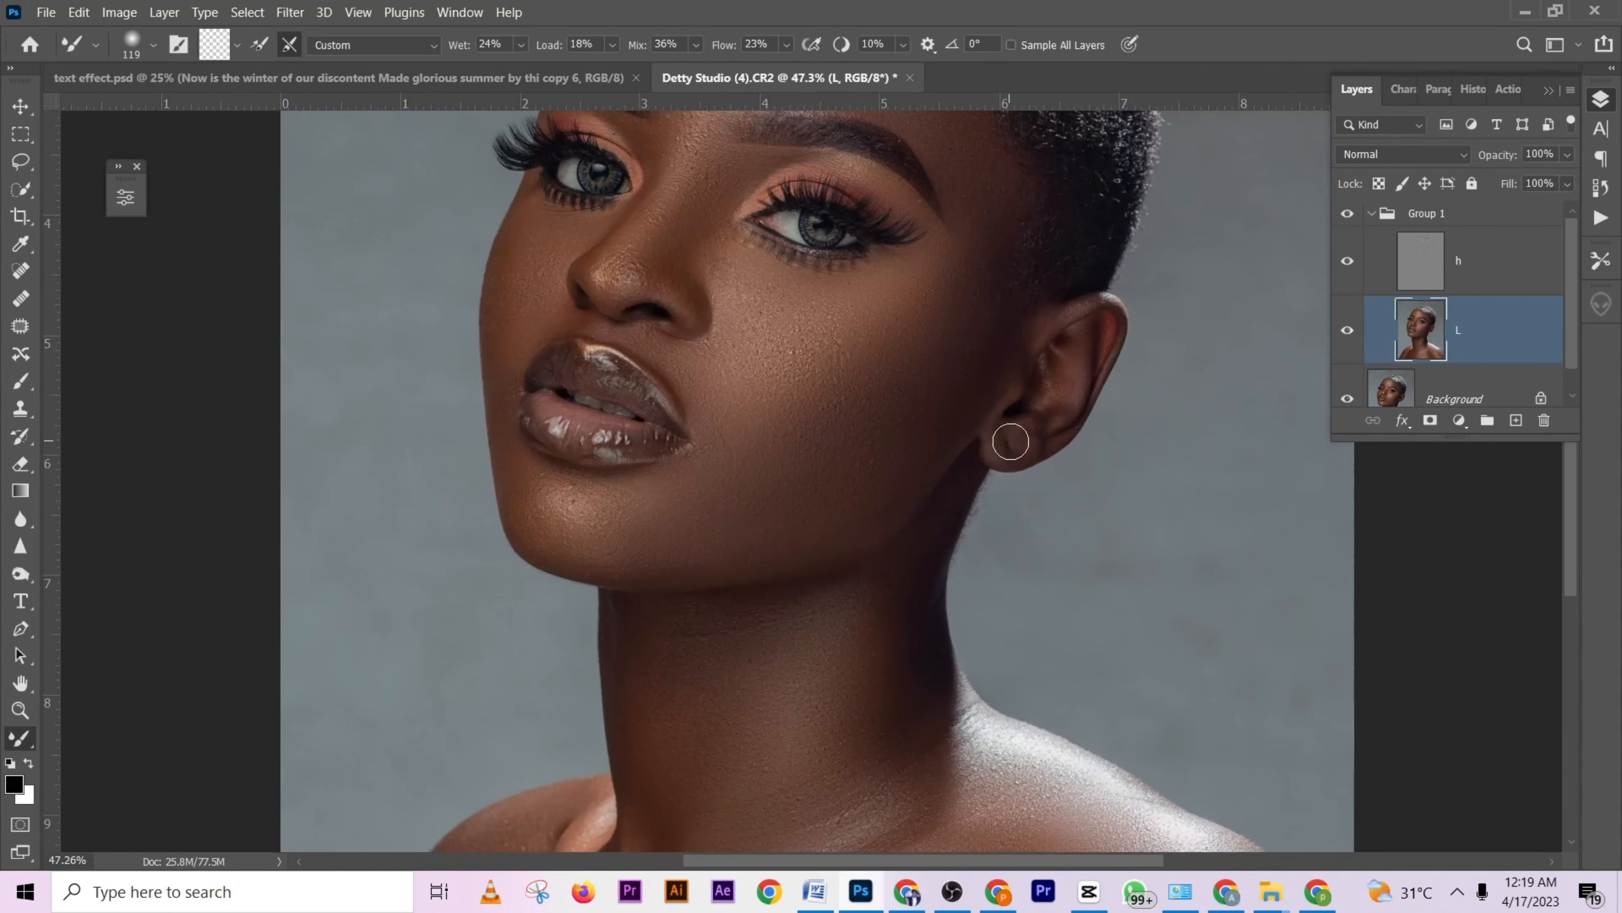
scroll(999, 408, "up", 2)
right_click(974, 362, "alt")
key("bracketleft")
key("bracketleft")
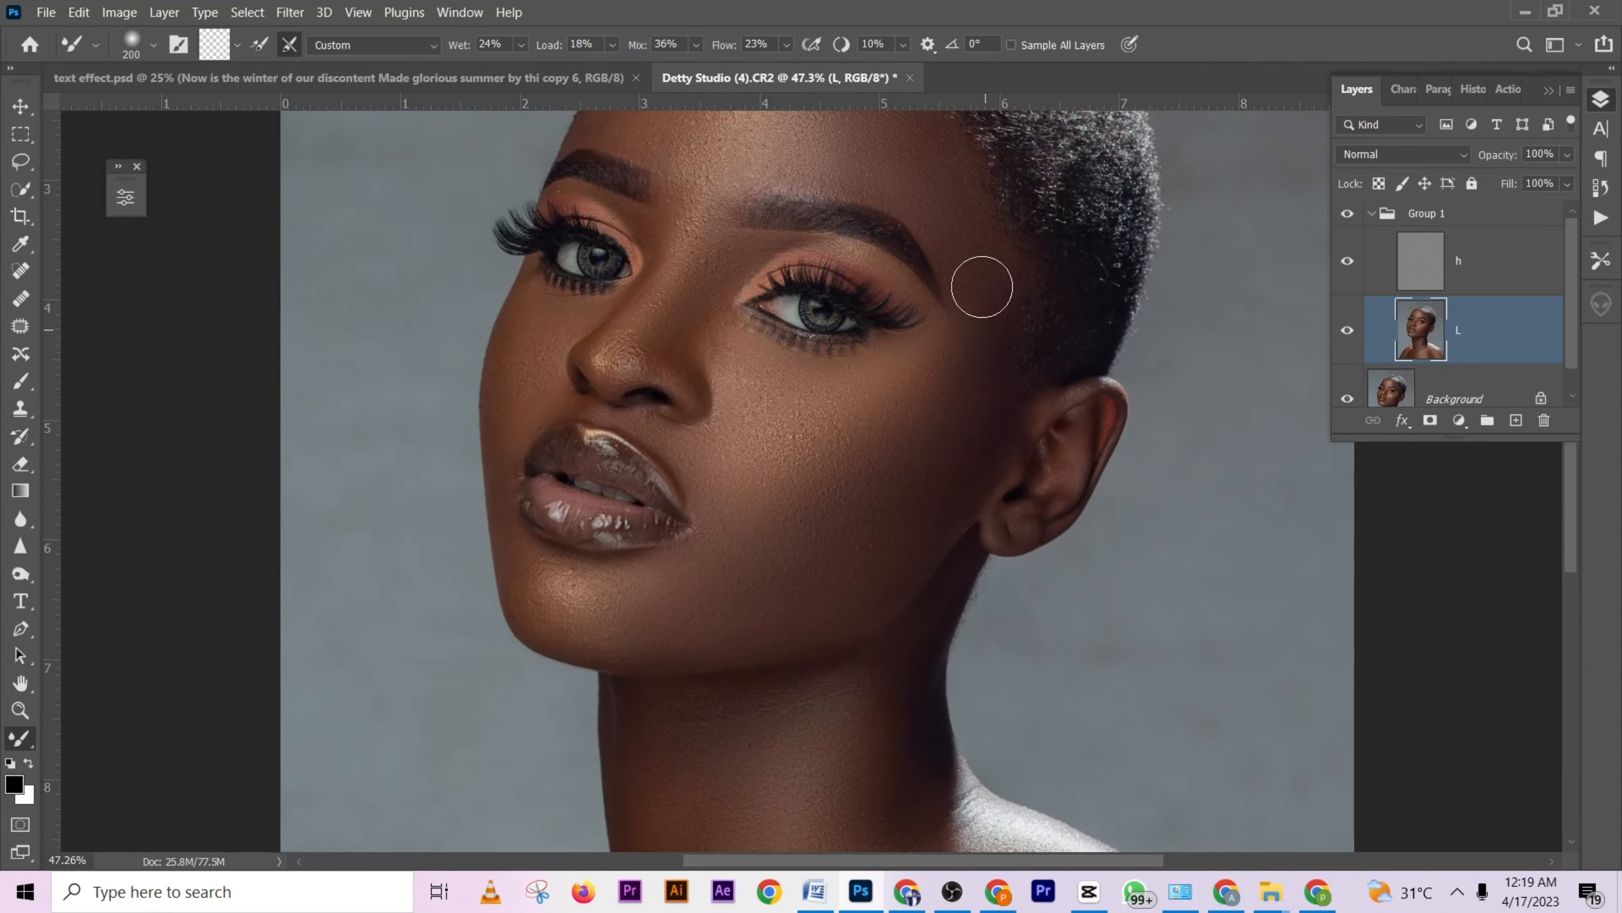
scroll(986, 346, "up", 1)
scroll(992, 396, "up", 1)
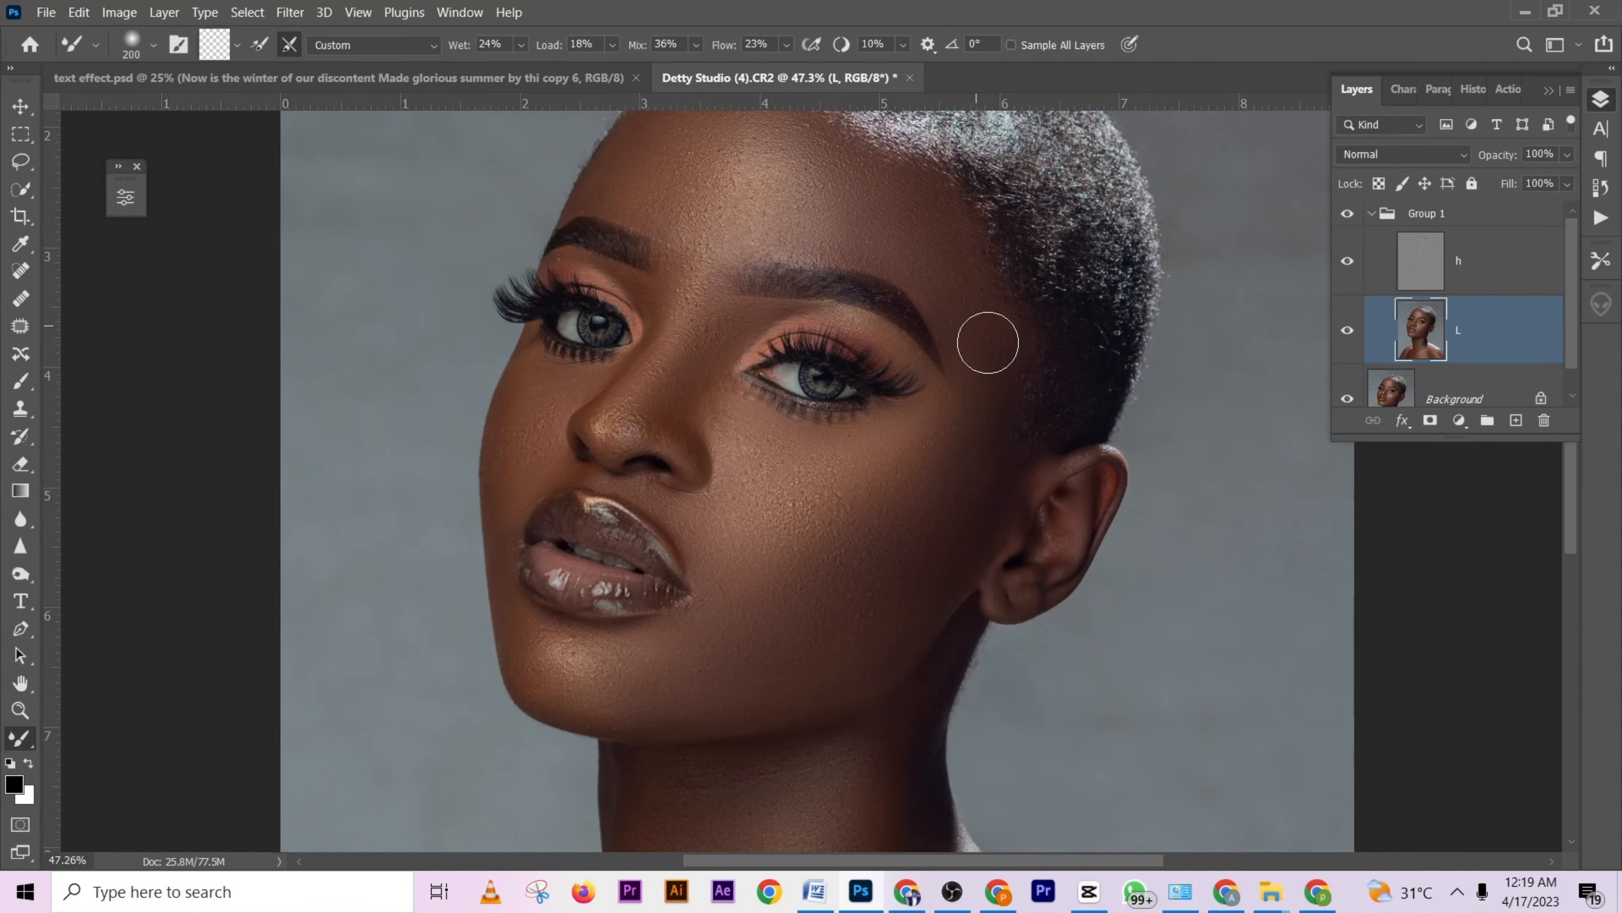
left_click(983, 368)
left_click_drag(982, 368, 963, 418)
scroll(961, 420, "up", 1)
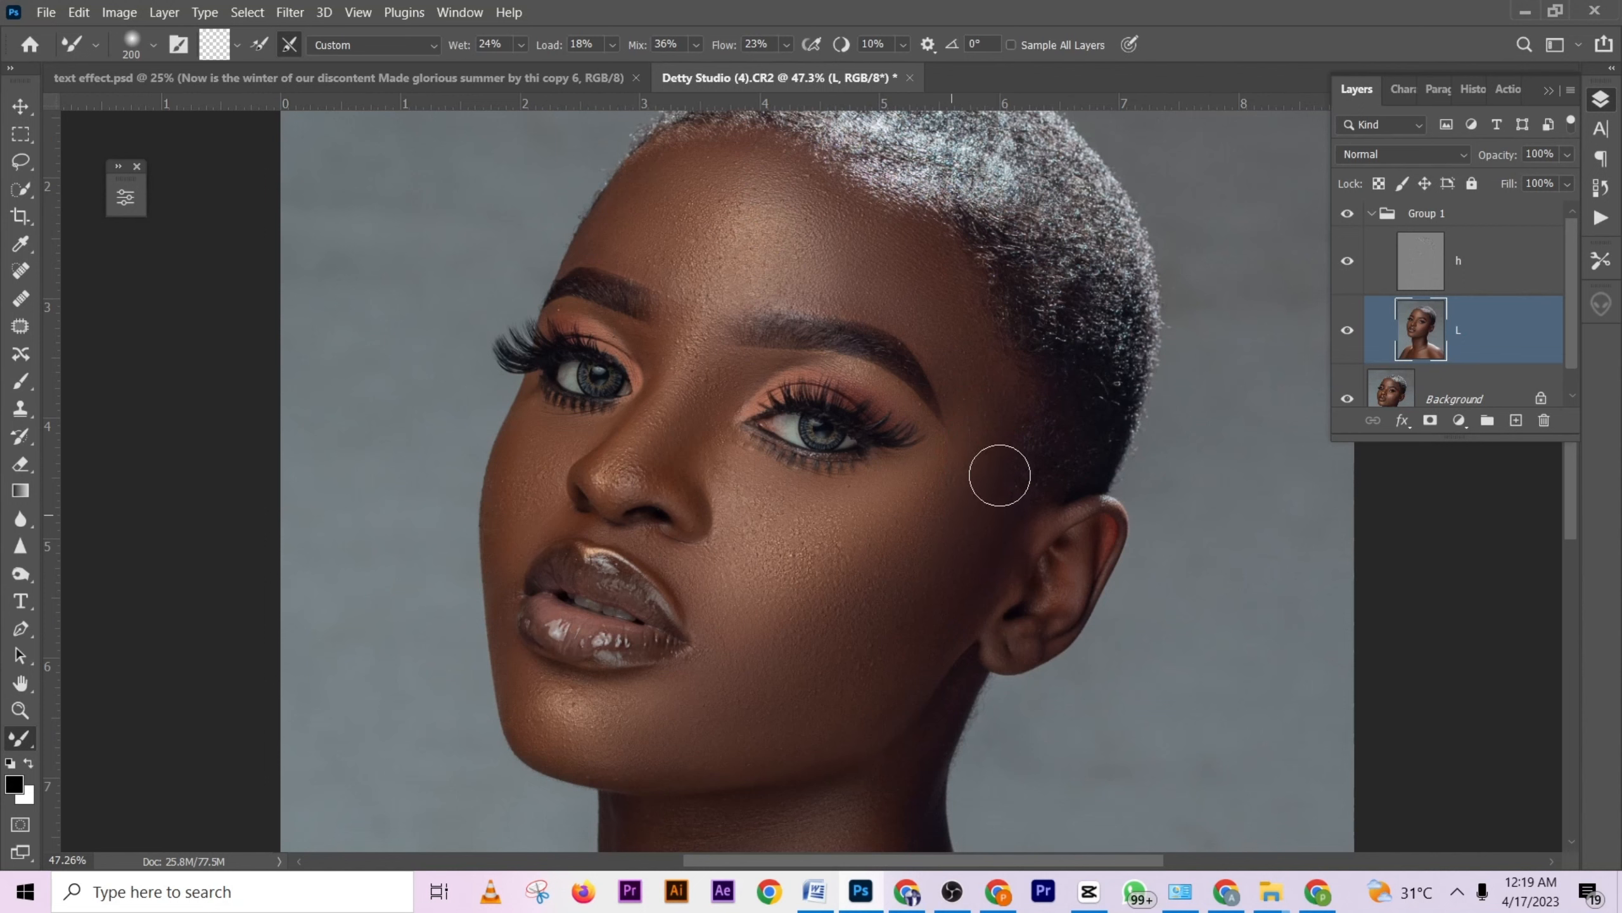
left_click_drag(995, 404, 986, 415)
scroll(985, 434, "down", 1)
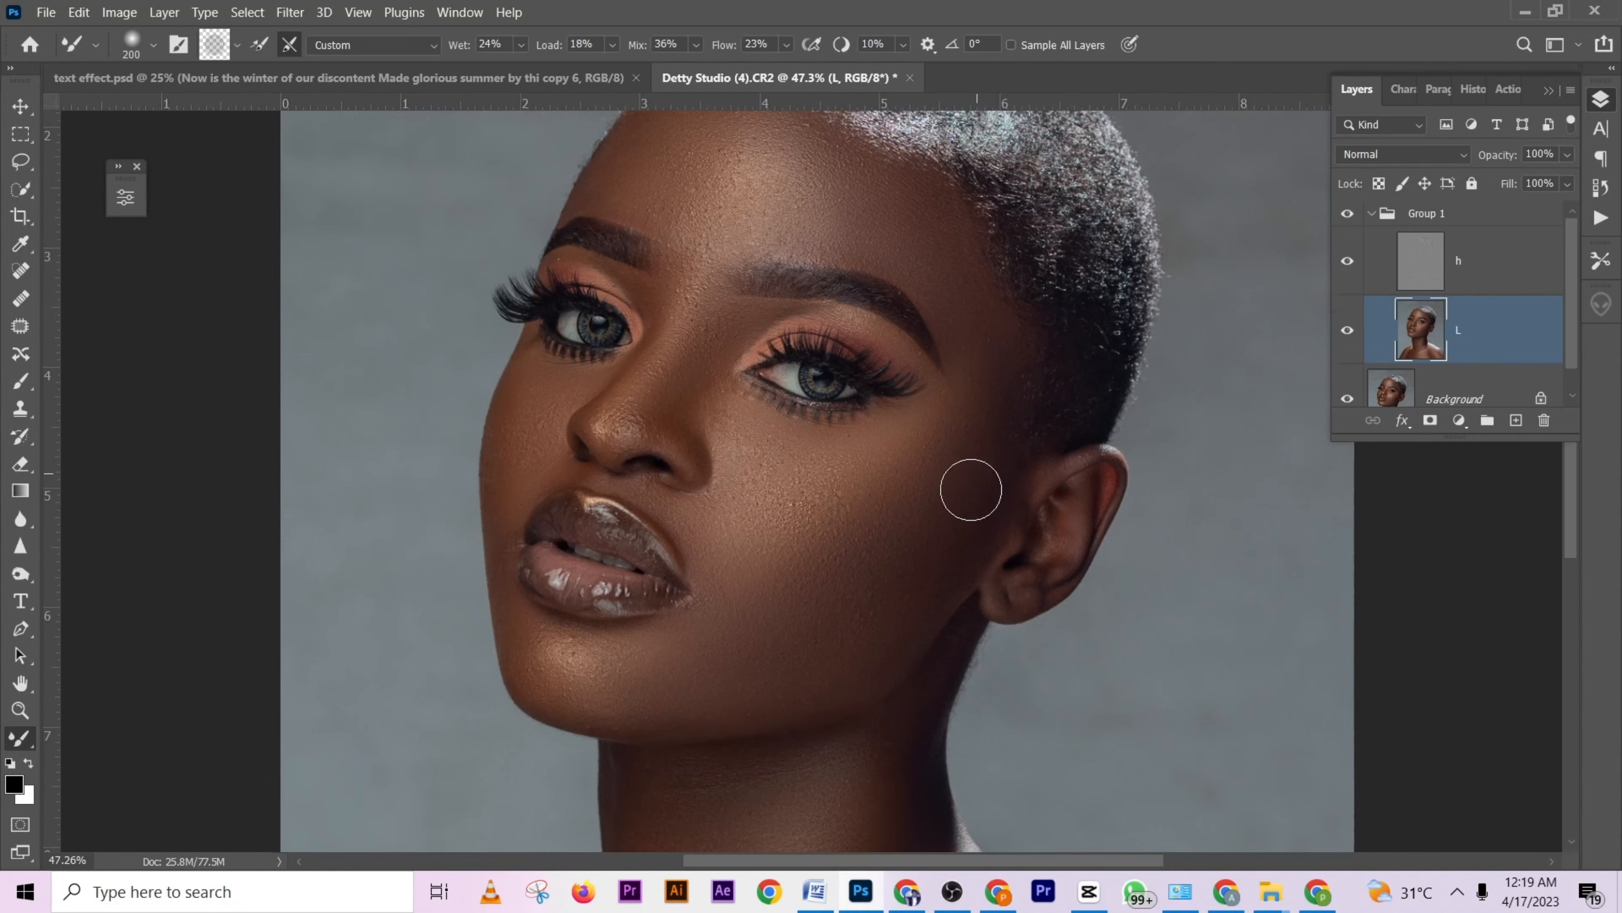
Blend the near cheek from the ear inward and the forehead above the near brow with the Mixer Brush at 200 pixels.
mouse_move(959, 512)
left_mouse_down()
mouse_move(838, 541)
mouse_move(915, 541)
mouse_move(855, 587)
mouse_move(760, 601)
mouse_move(761, 581)
left_mouse_up()
scroll(880, 600, "down", 1)
scroll(914, 451, "up", 1)
mouse_move(963, 323)
left_mouse_down()
mouse_move(875, 233)
mouse_move(779, 224)
left_mouse_up()
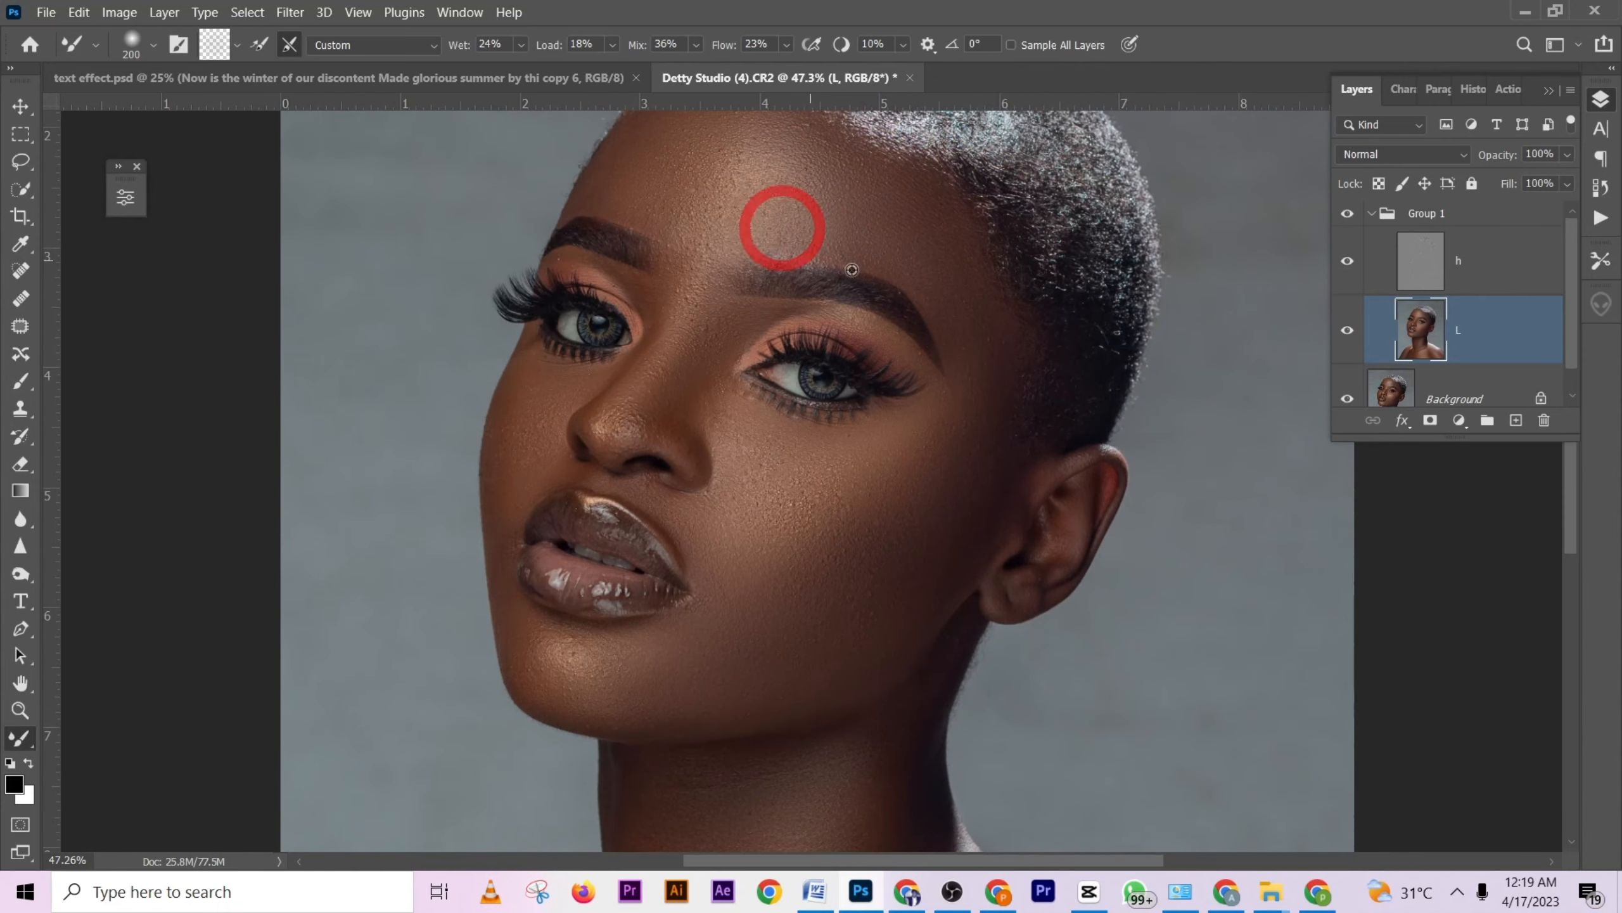
Select the shaded side of the near cheek from temple to jaw with the Lasso tool at a 15 px feather.
scroll(779, 224, "down", 1)
left_click(19, 161)
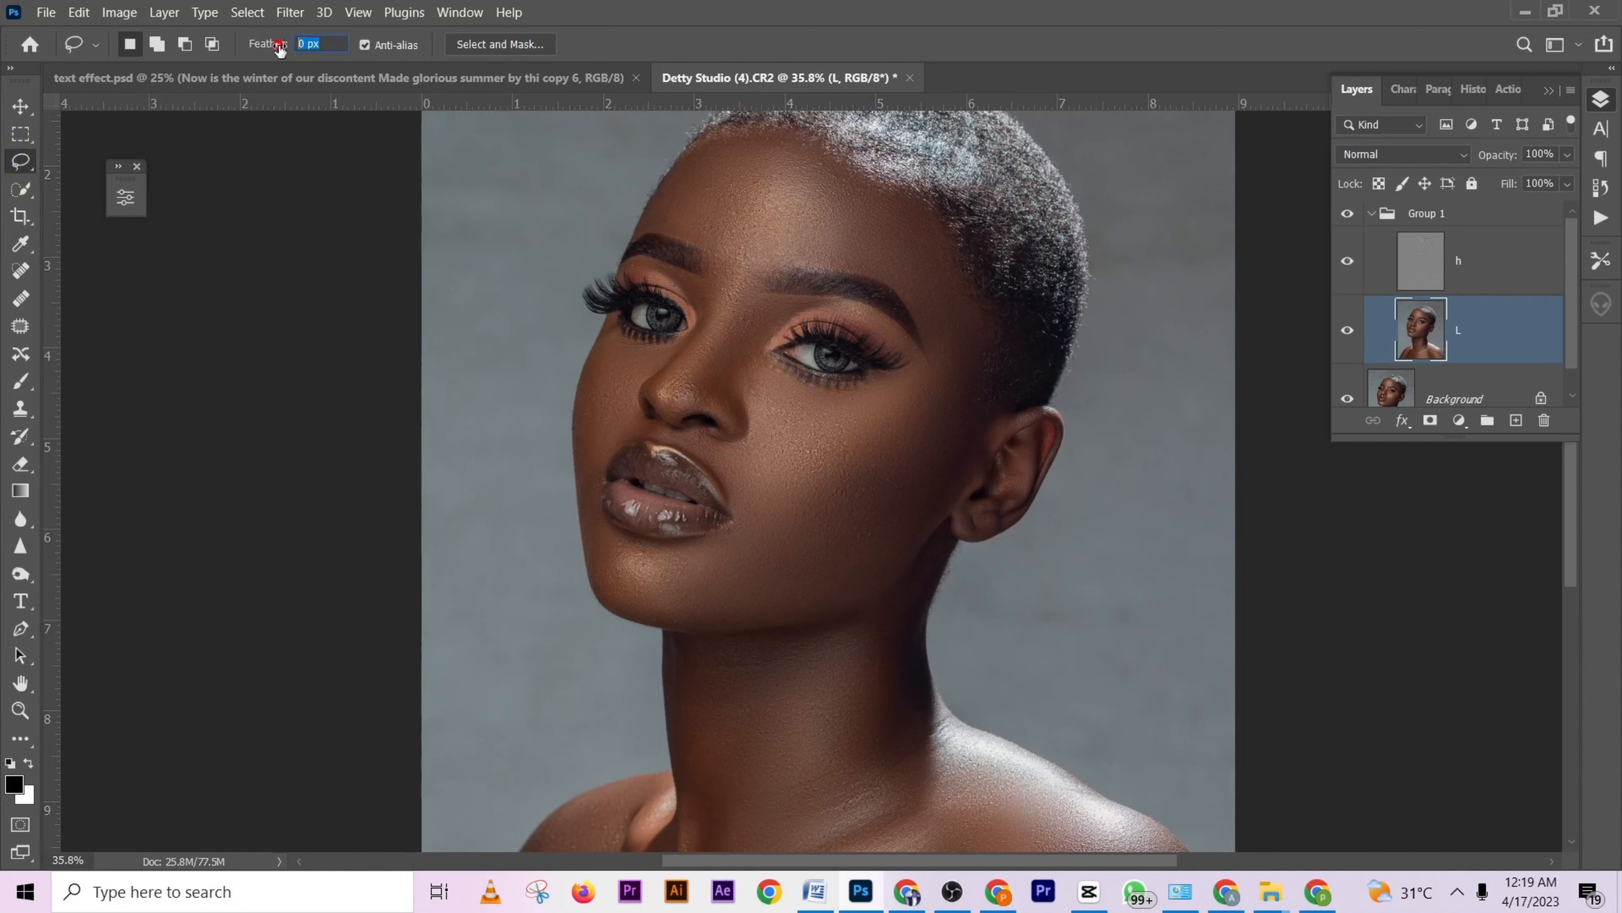
type("15")
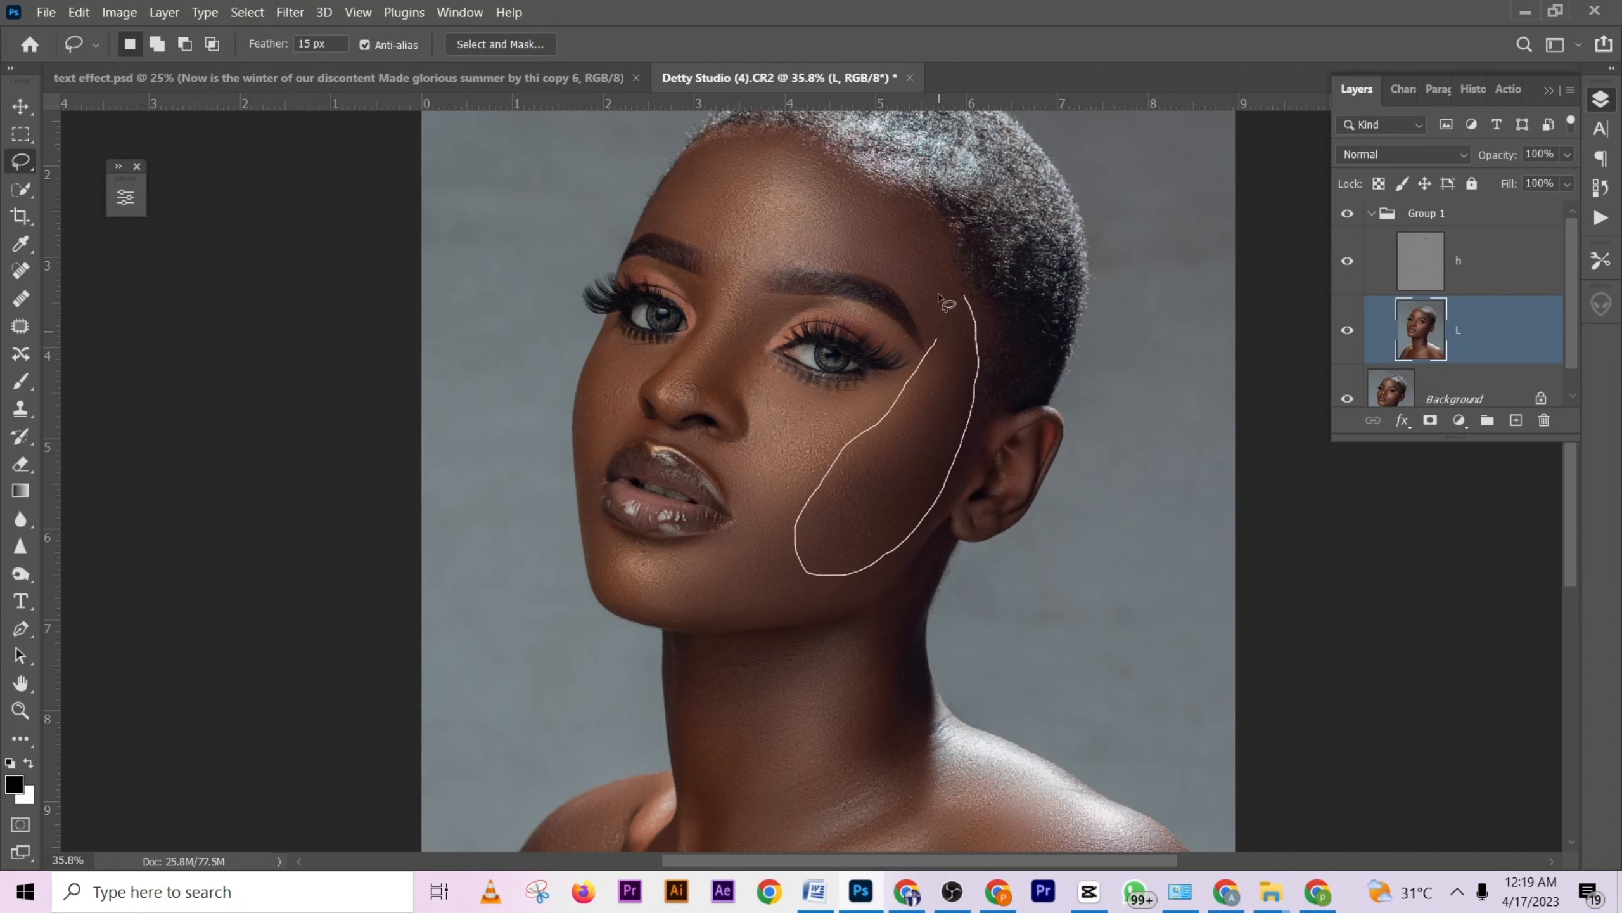
left_click_drag(940, 296, 940, 274)
Apply a Gaussian Blur with an adjusted radius to the selected cheek area on layer L and clear the selection.
left_click(290, 12)
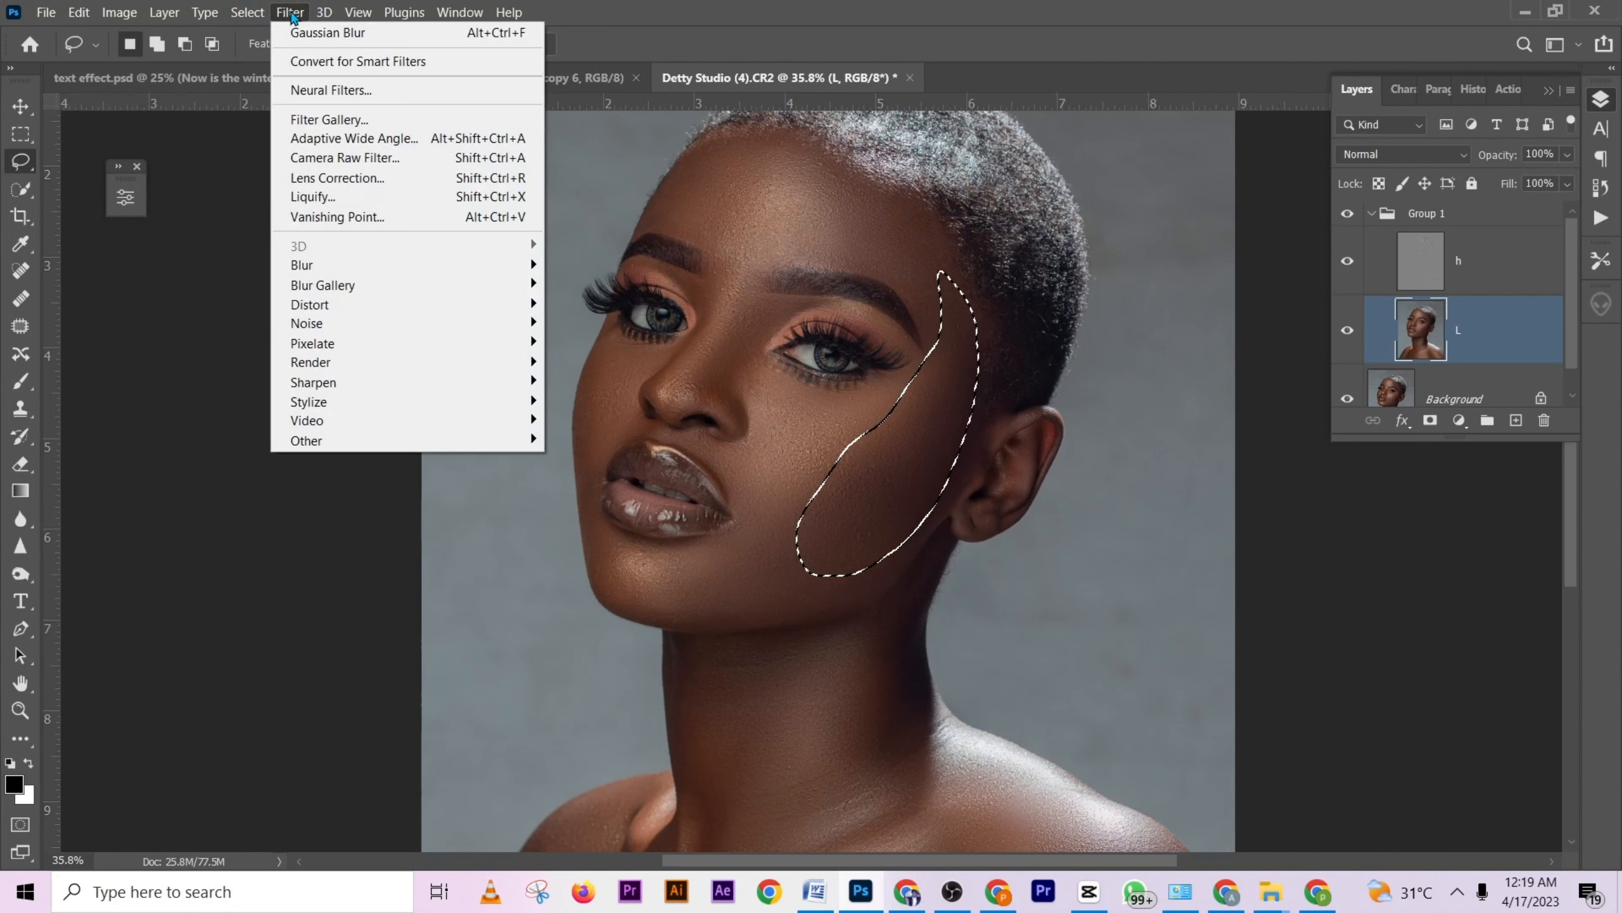
mouse_move(332, 265)
left_click(636, 345)
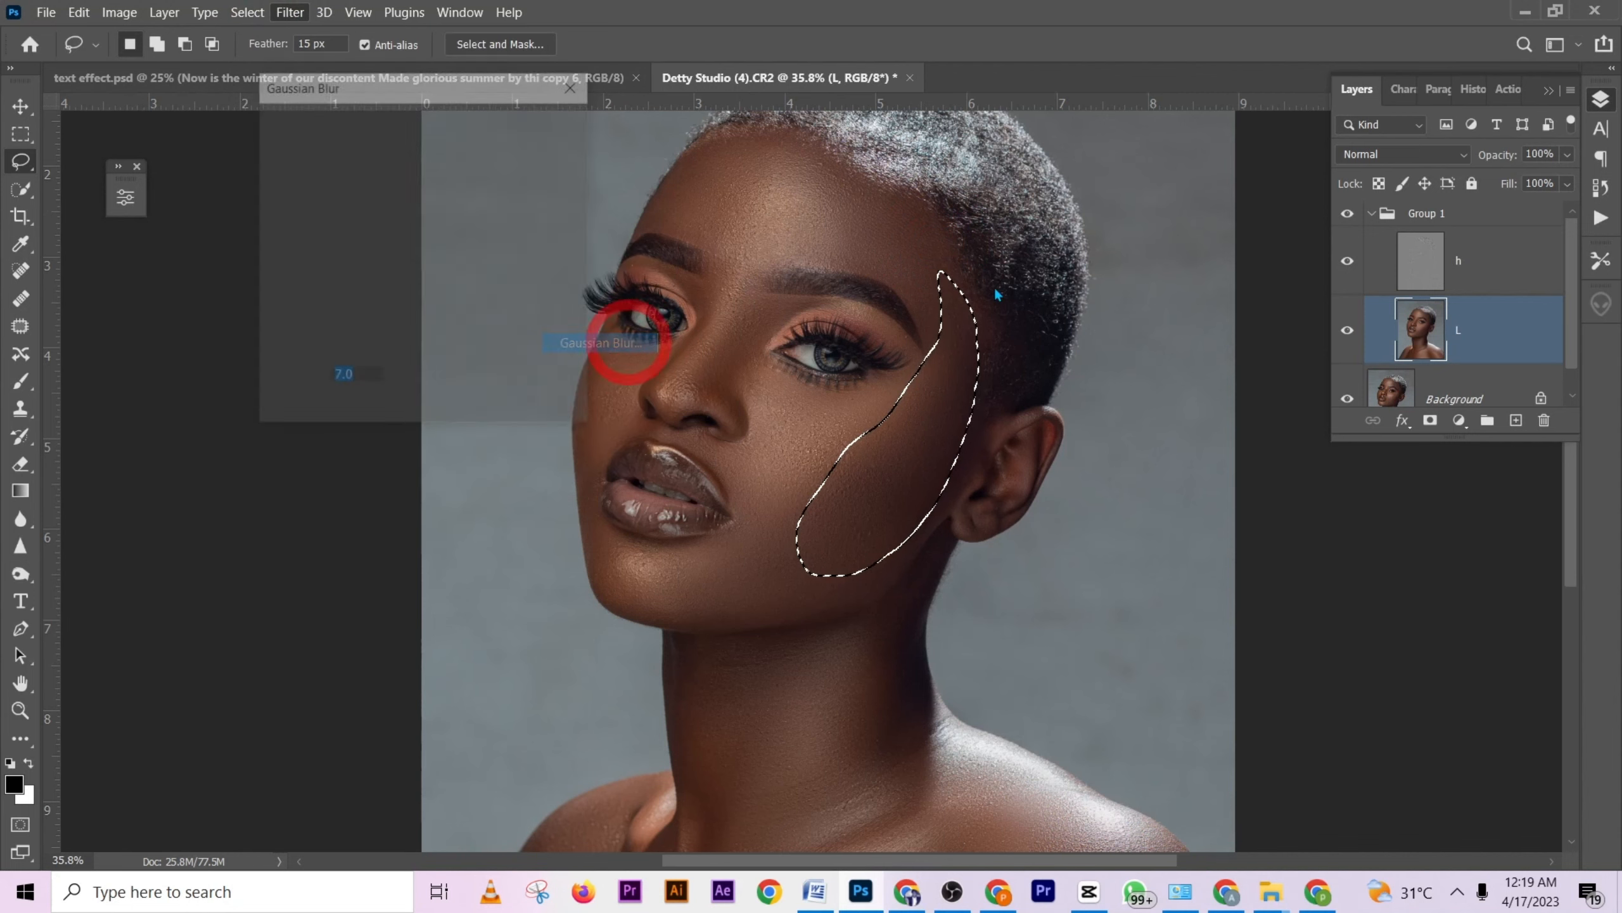
left_click_drag(340, 412, 385, 397)
left_click(542, 125)
key("ctrl+d")
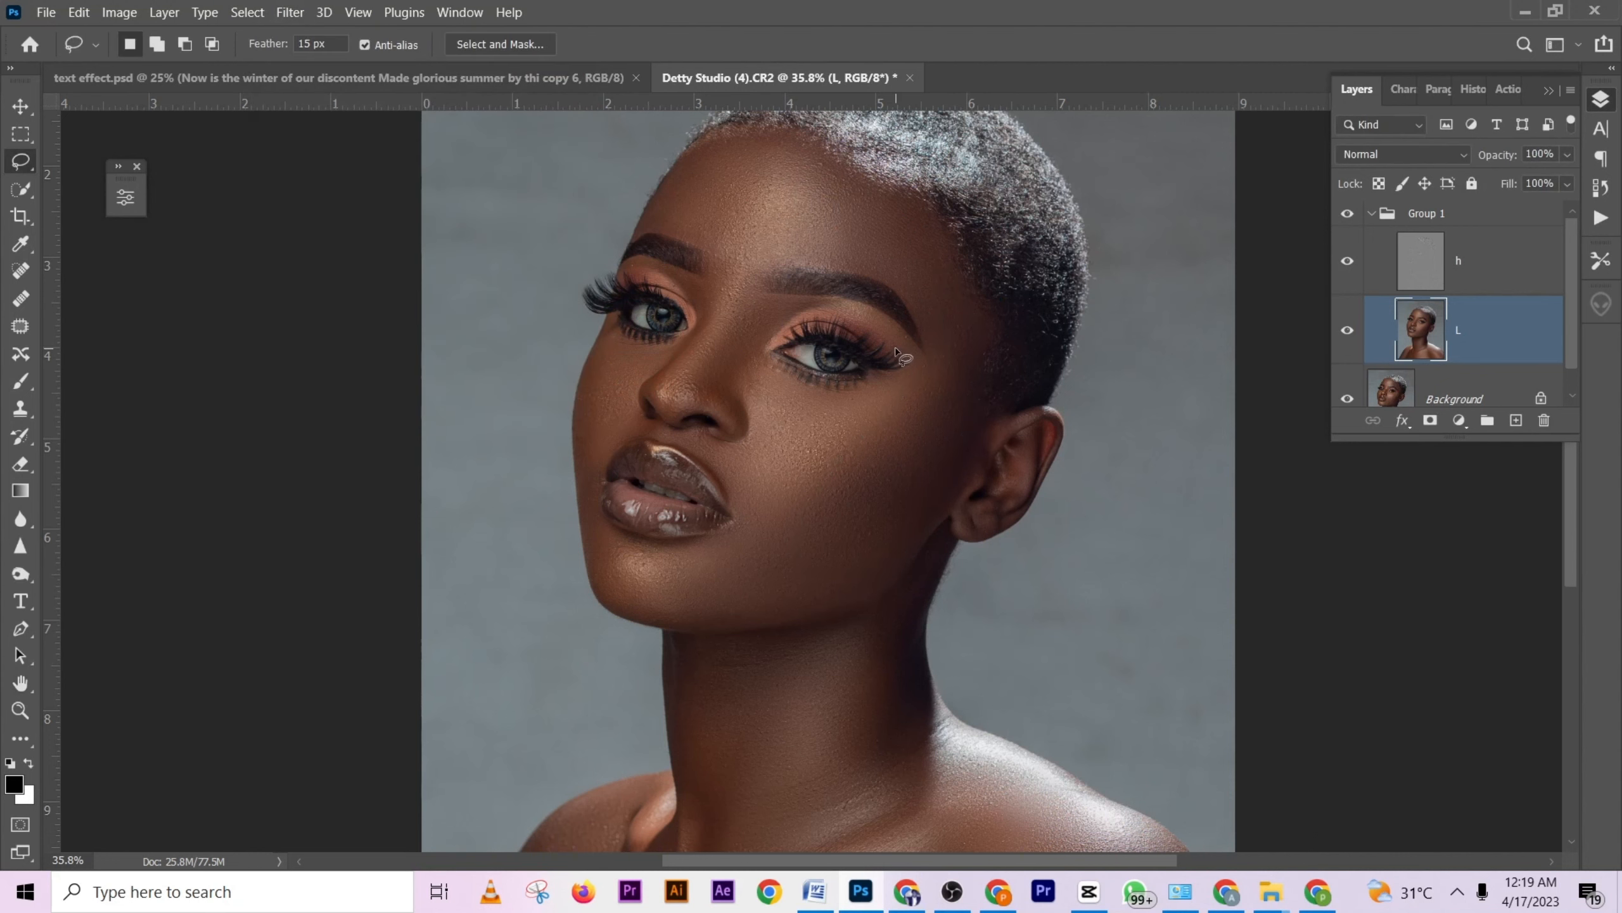
Lasso the forehead along the hairline and above the near brow, repeat the Gaussian Blur on it and deselect.
scroll(843, 446, "down", 4)
scroll(843, 444, "up", 5)
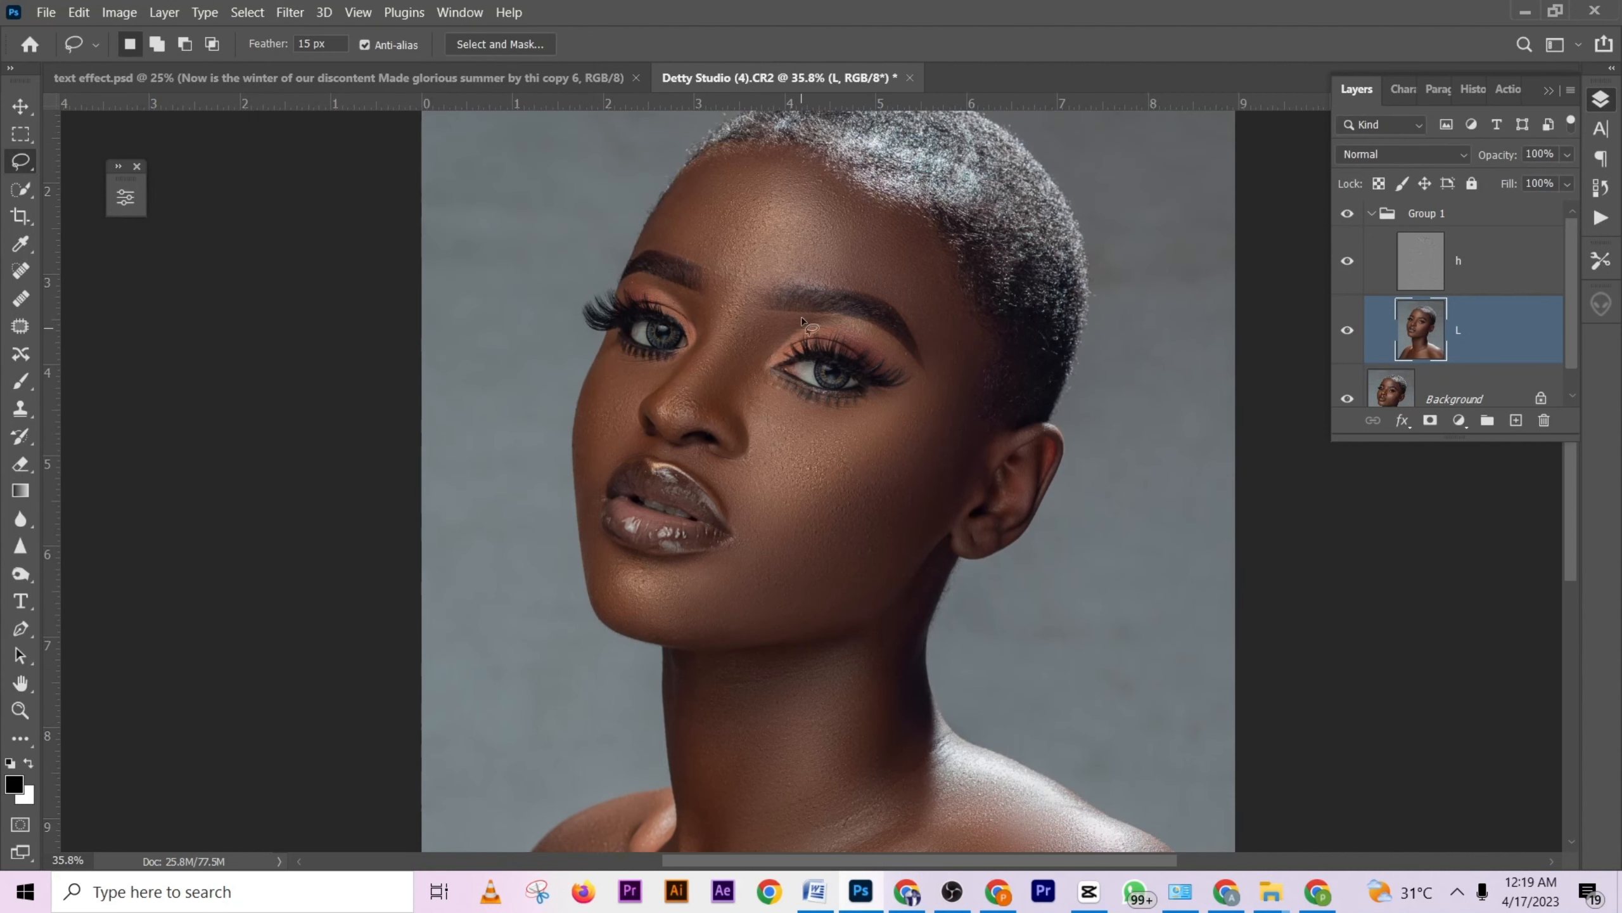
mouse_move(831, 188)
left_mouse_down()
mouse_move(950, 260)
mouse_move(923, 321)
left_mouse_up()
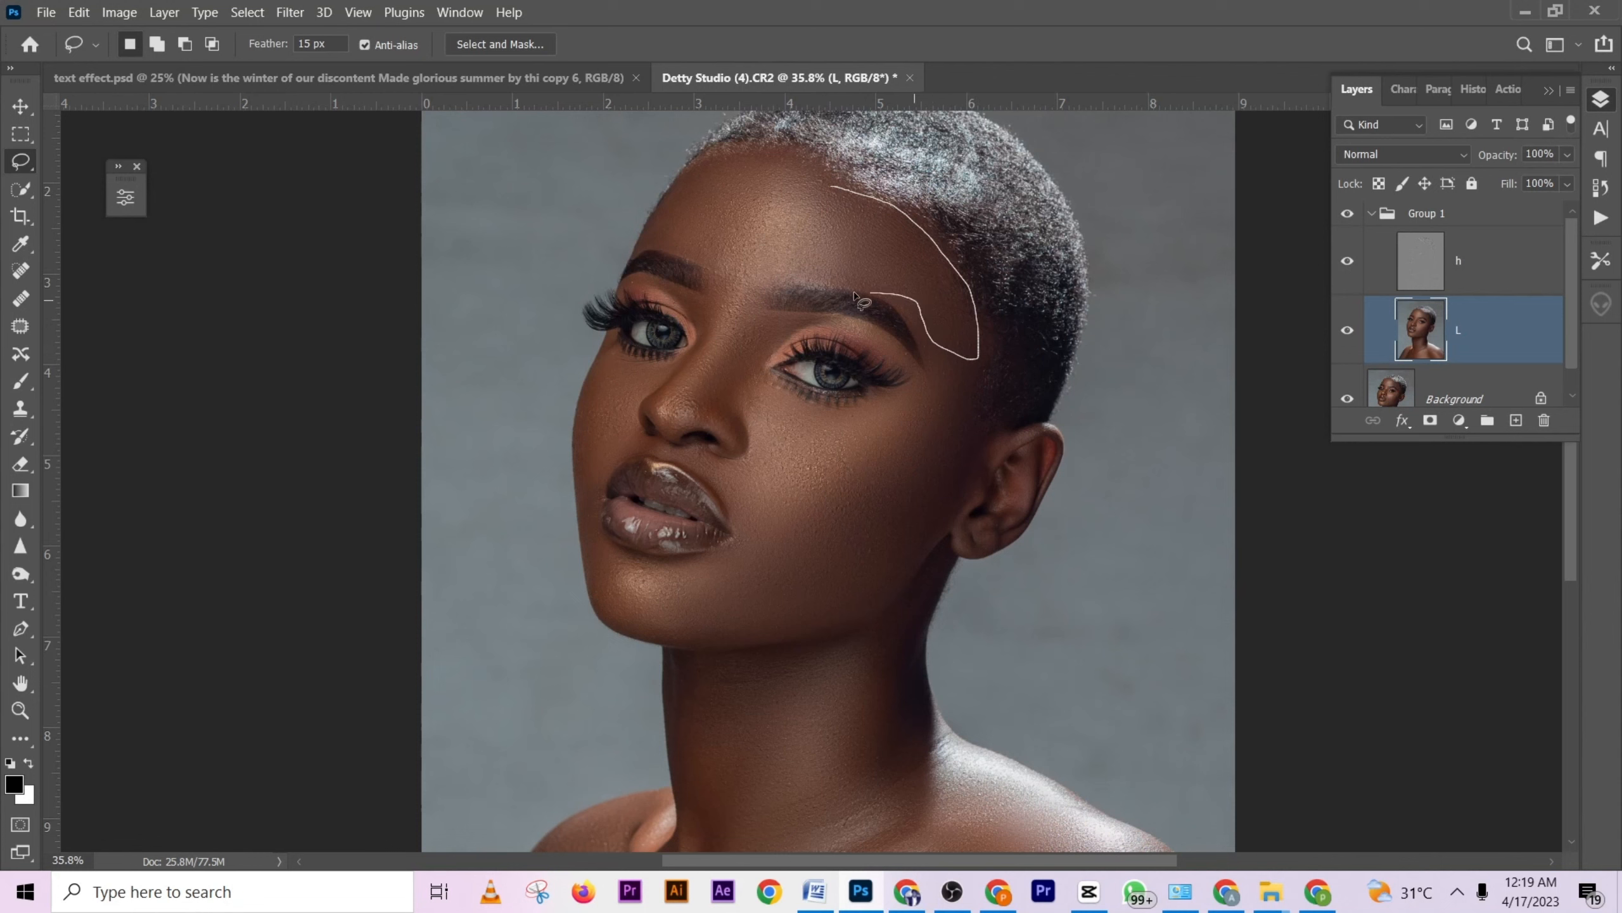
left_click_drag(698, 212, 703, 215)
right_click(766, 188)
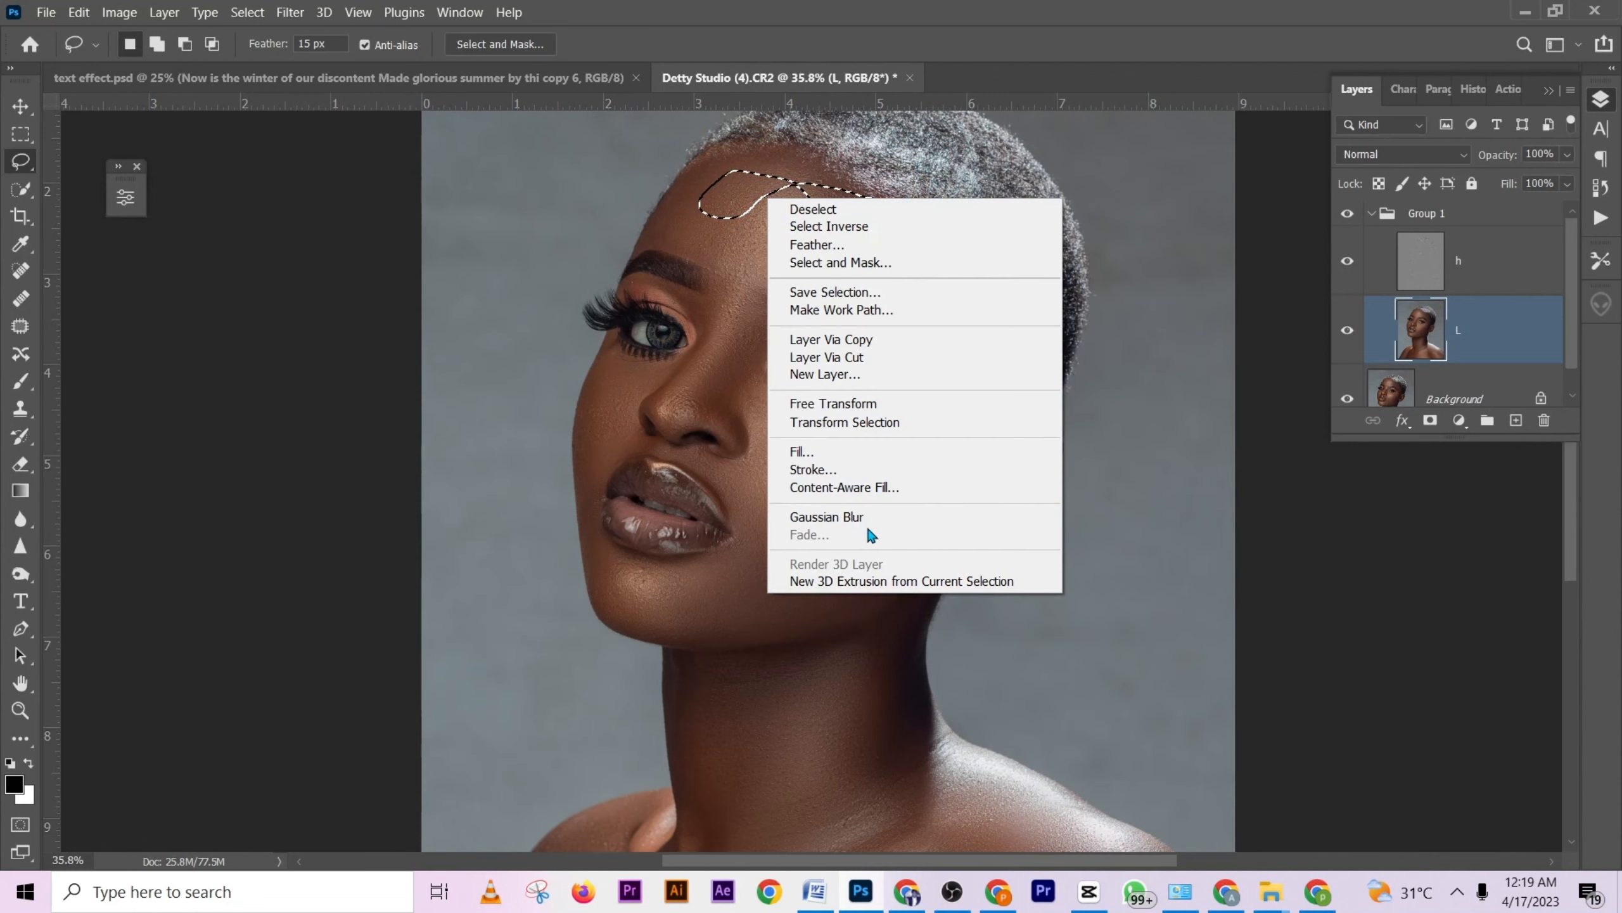
left_click(872, 517)
key("ctrl+d")
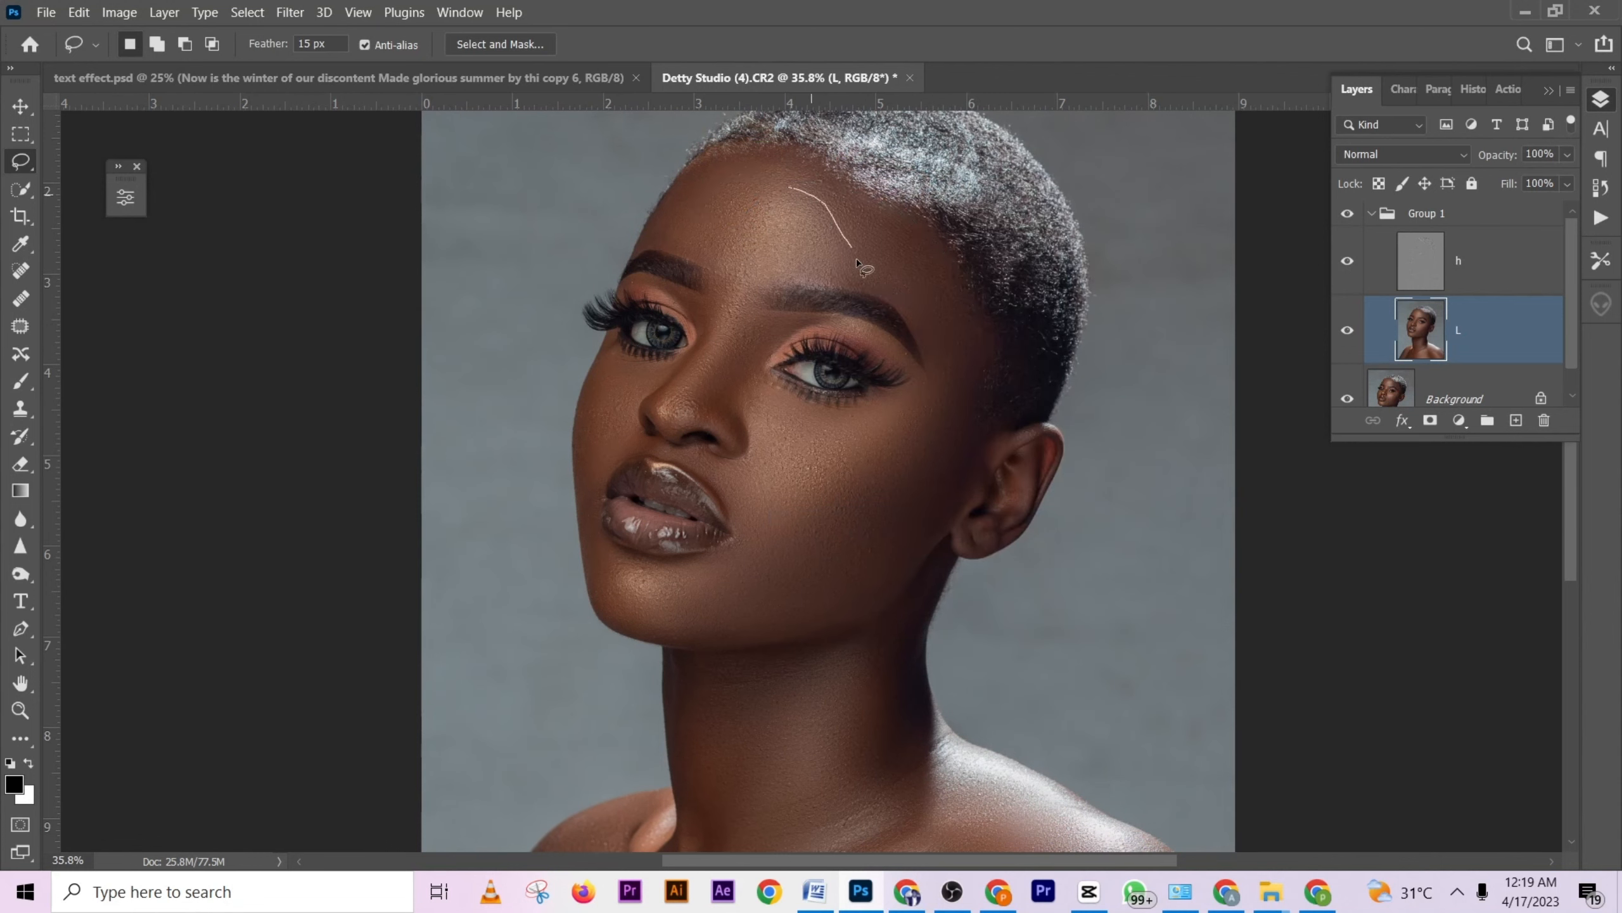
Lasso the central part of the forehead, blur it with the same Gaussian Blur and deselect.
left_click_drag(728, 187, 741, 192)
right_click(753, 189)
left_click(849, 556)
key("ctrl+d")
Lasso the near shoulder and adjoining chest below the highlight, repeat the Gaussian Blur there and deselect.
scroll(841, 498, "down", 4)
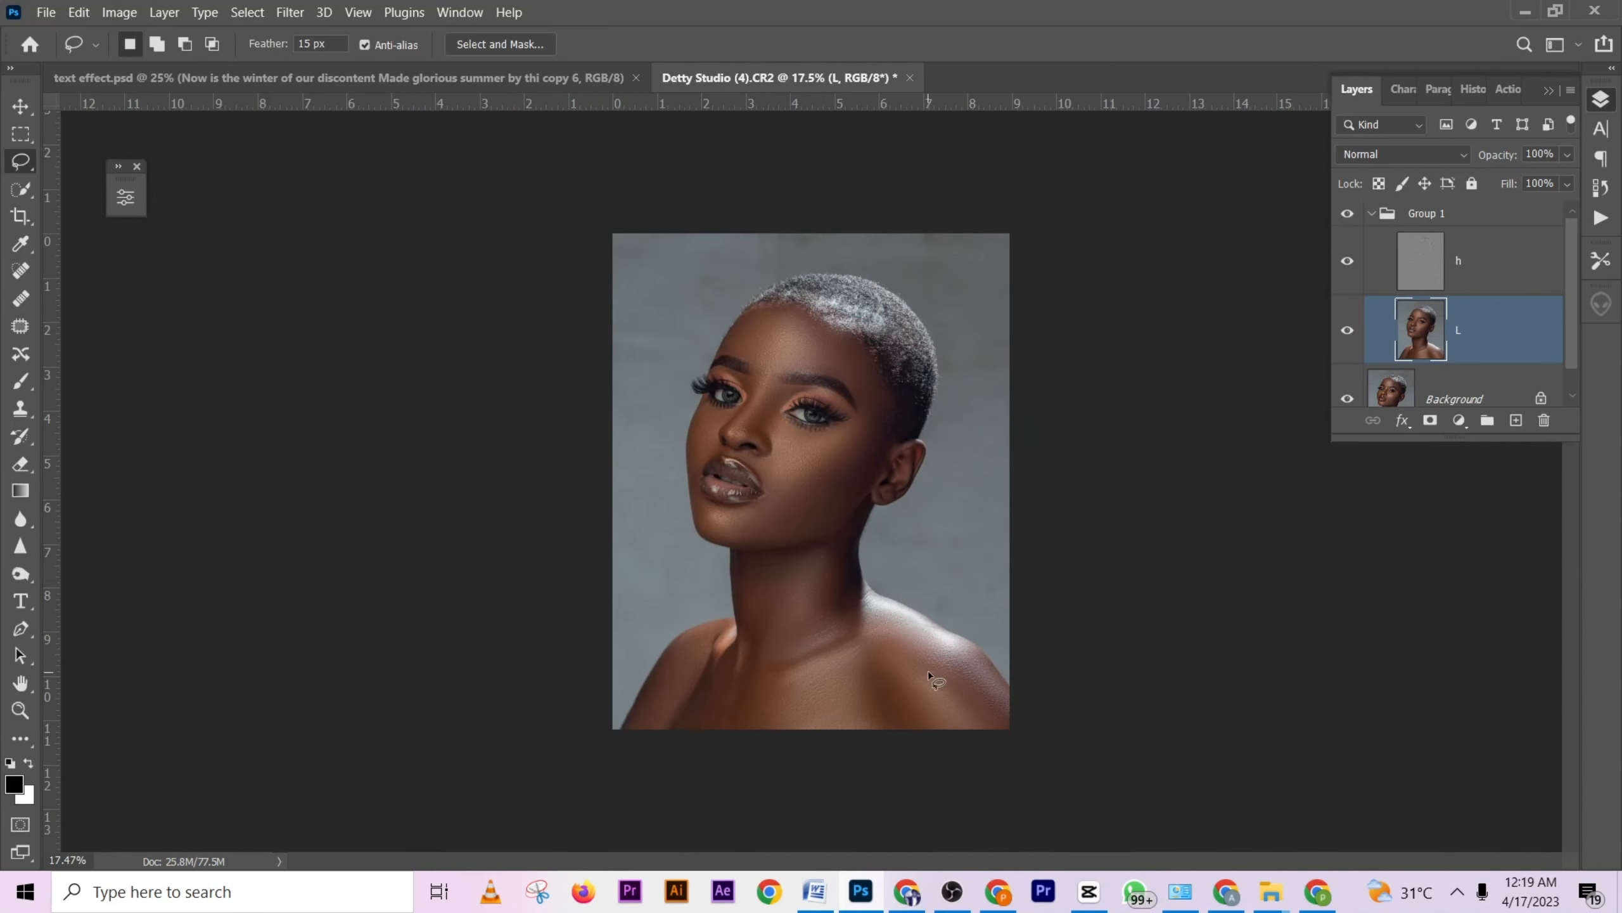
scroll(929, 675, "up", 3)
scroll(867, 668, "down", 3)
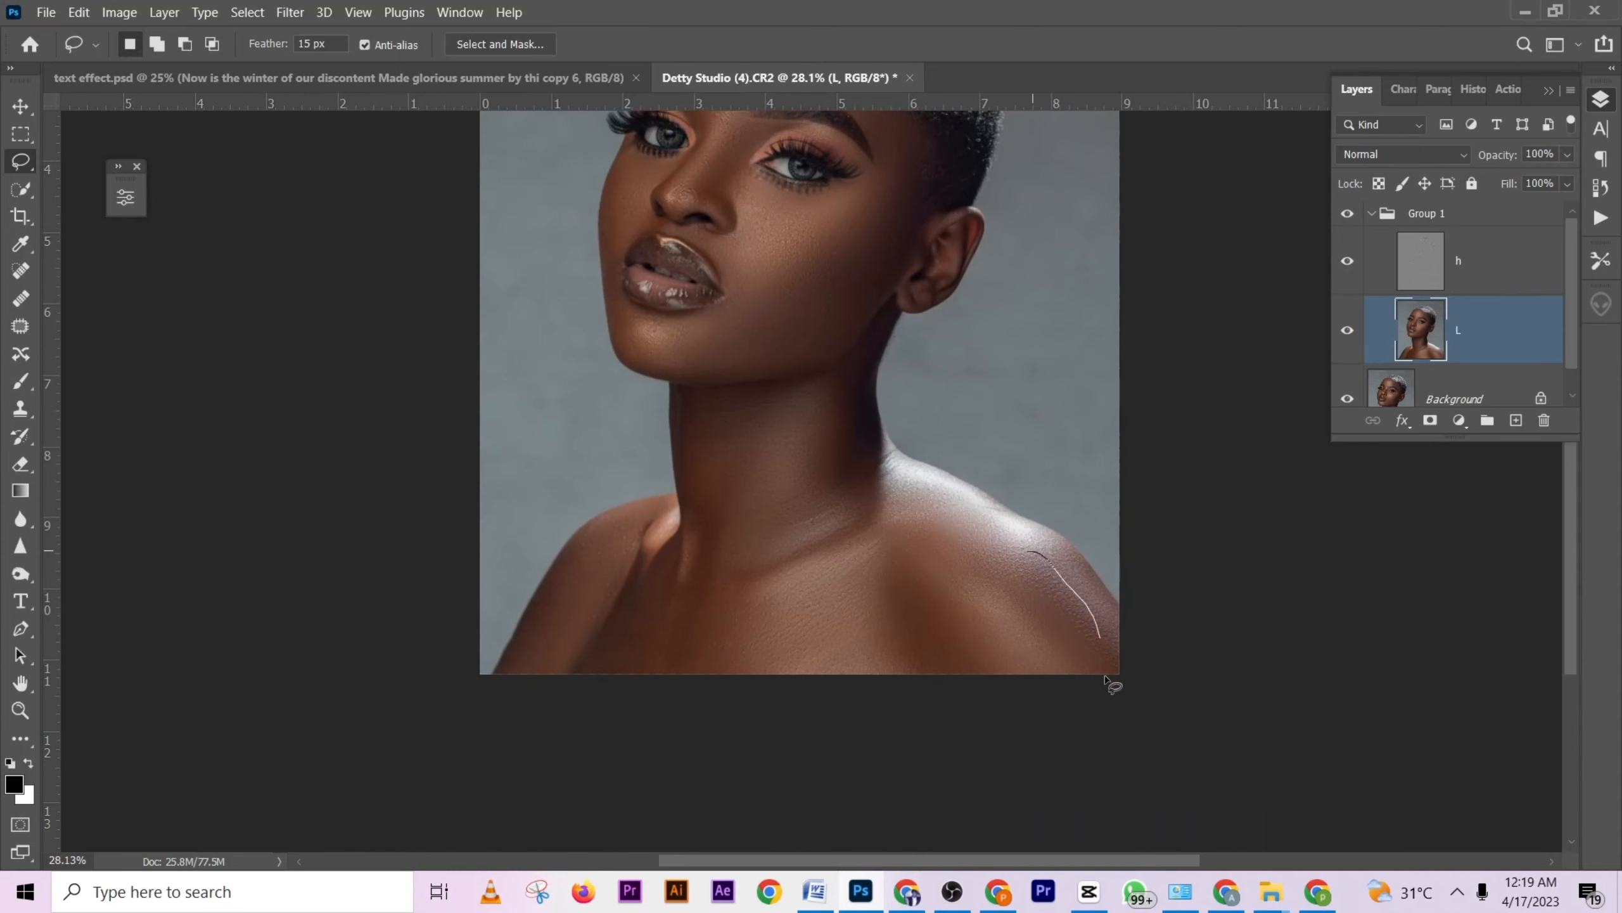
mouse_move(1106, 676)
left_mouse_down()
mouse_move(993, 699)
mouse_move(932, 673)
mouse_move(942, 580)
left_mouse_up()
right_click(942, 580)
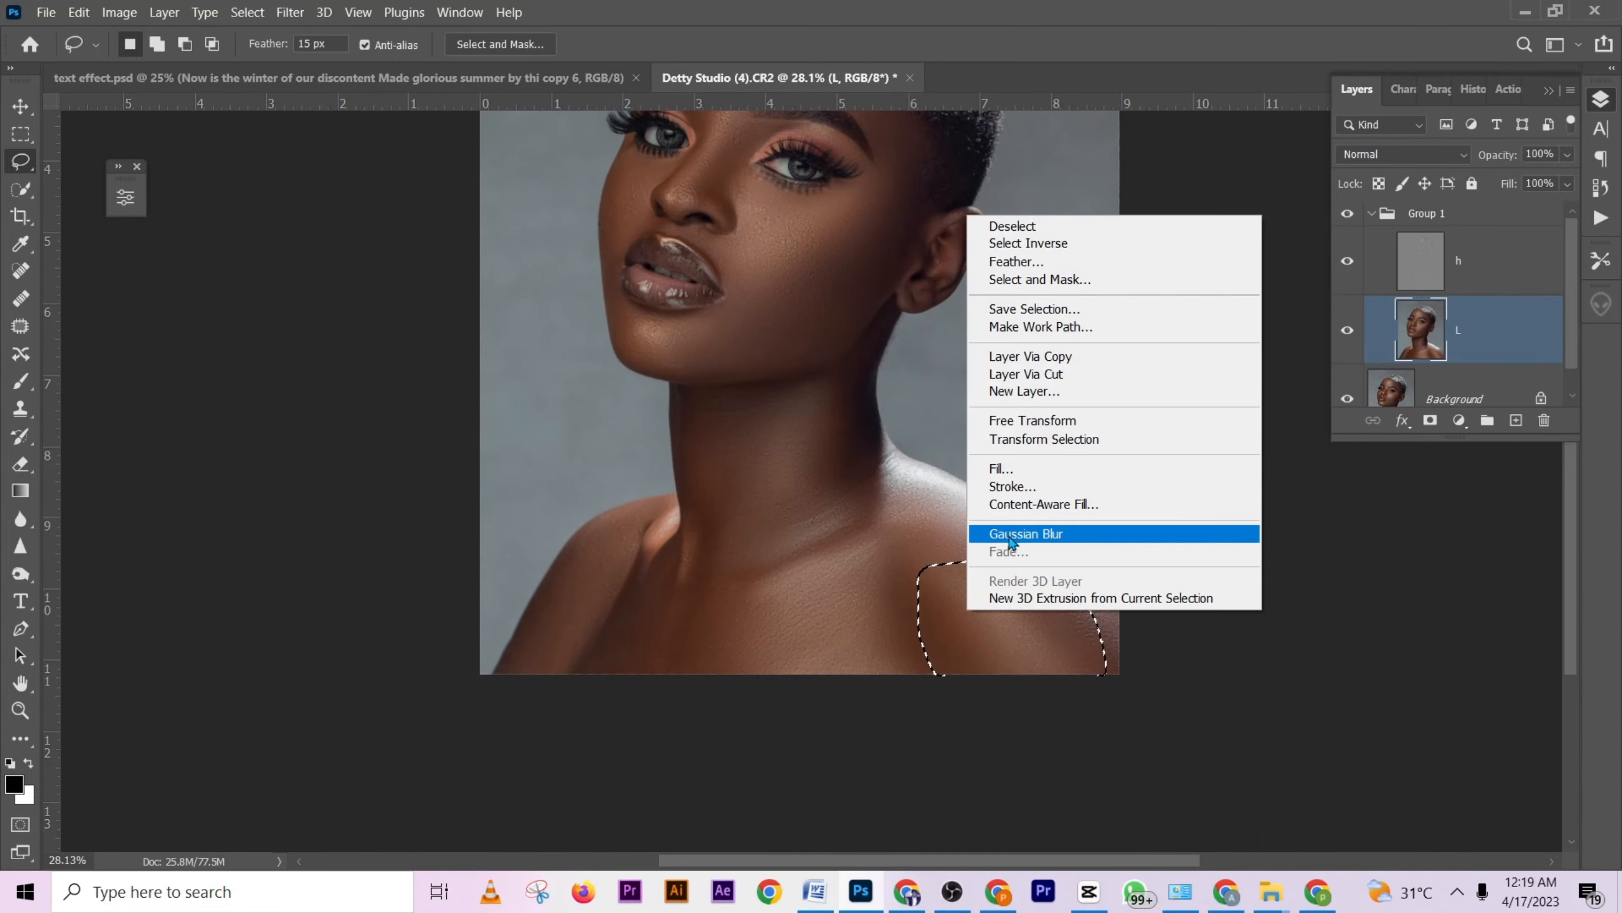
left_click(1009, 542)
key("ctrl+d")
scroll(979, 568, "down", 2)
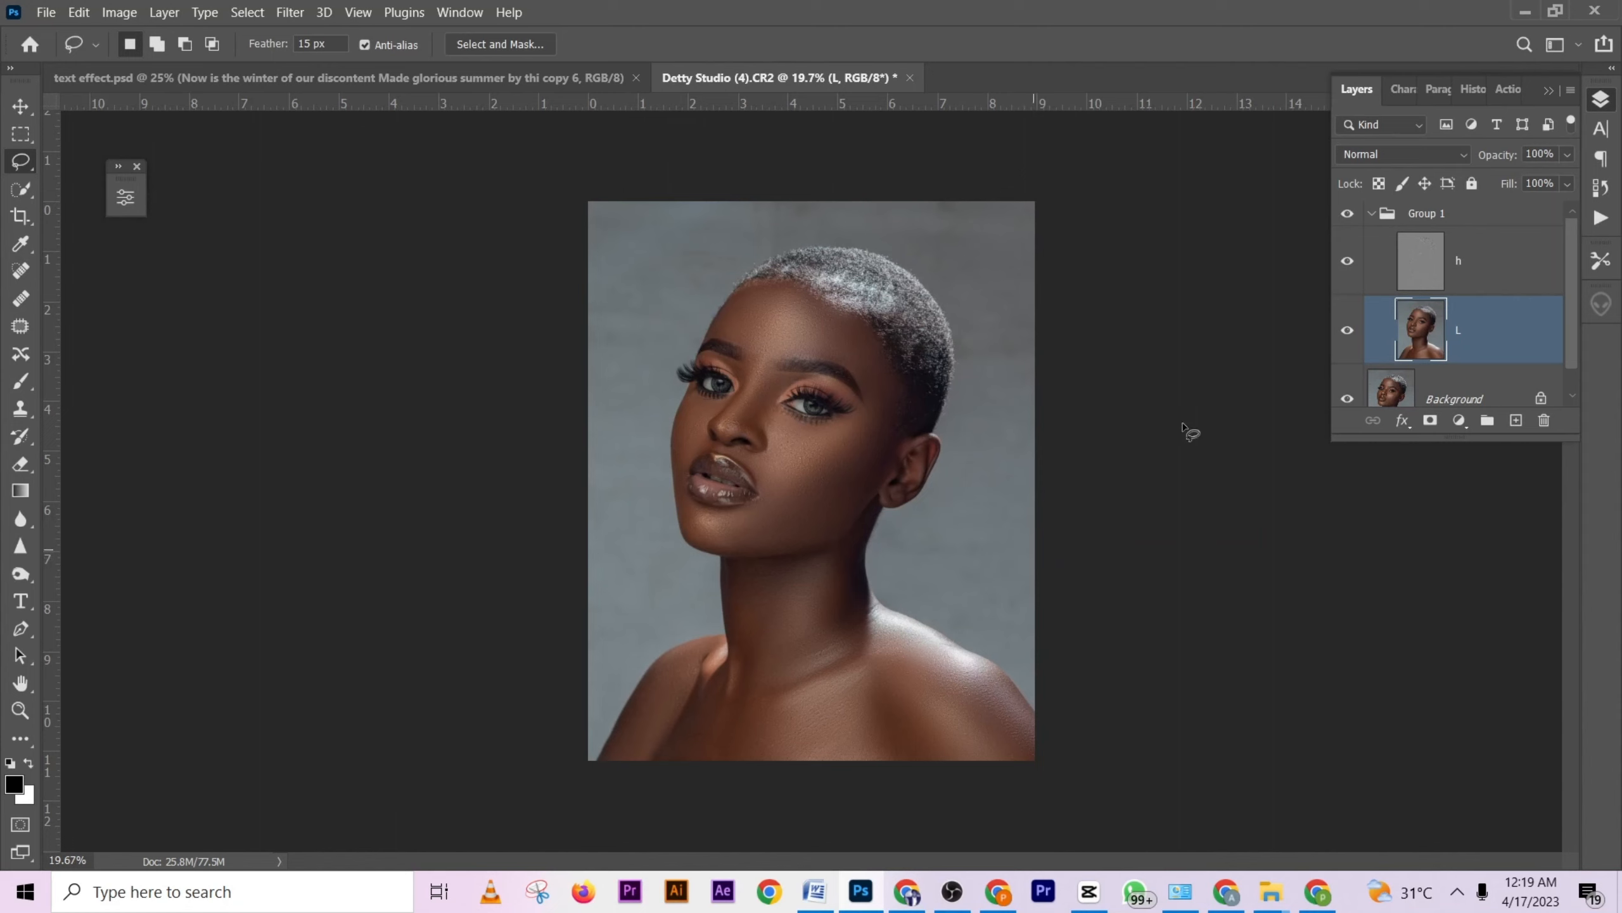
Collapse and select Group 1, and compare the portrait with the group hidden and shown.
left_click(1371, 221)
left_click(1372, 213)
left_click(1348, 215)
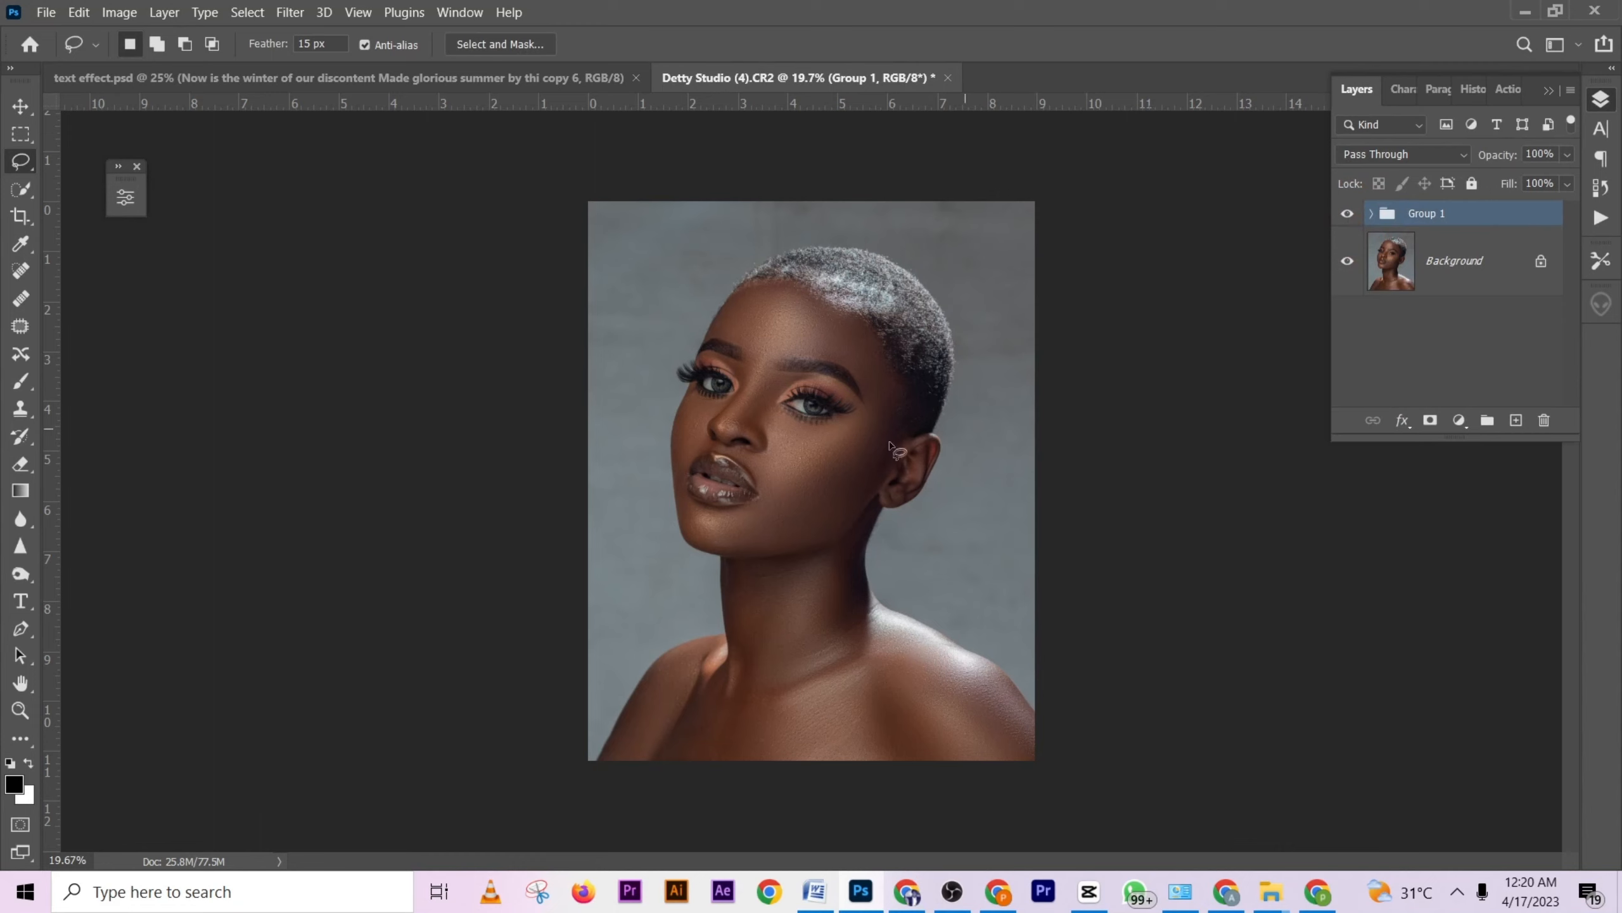
scroll(844, 444, "up", 2)
scroll(846, 446, "down", 3)
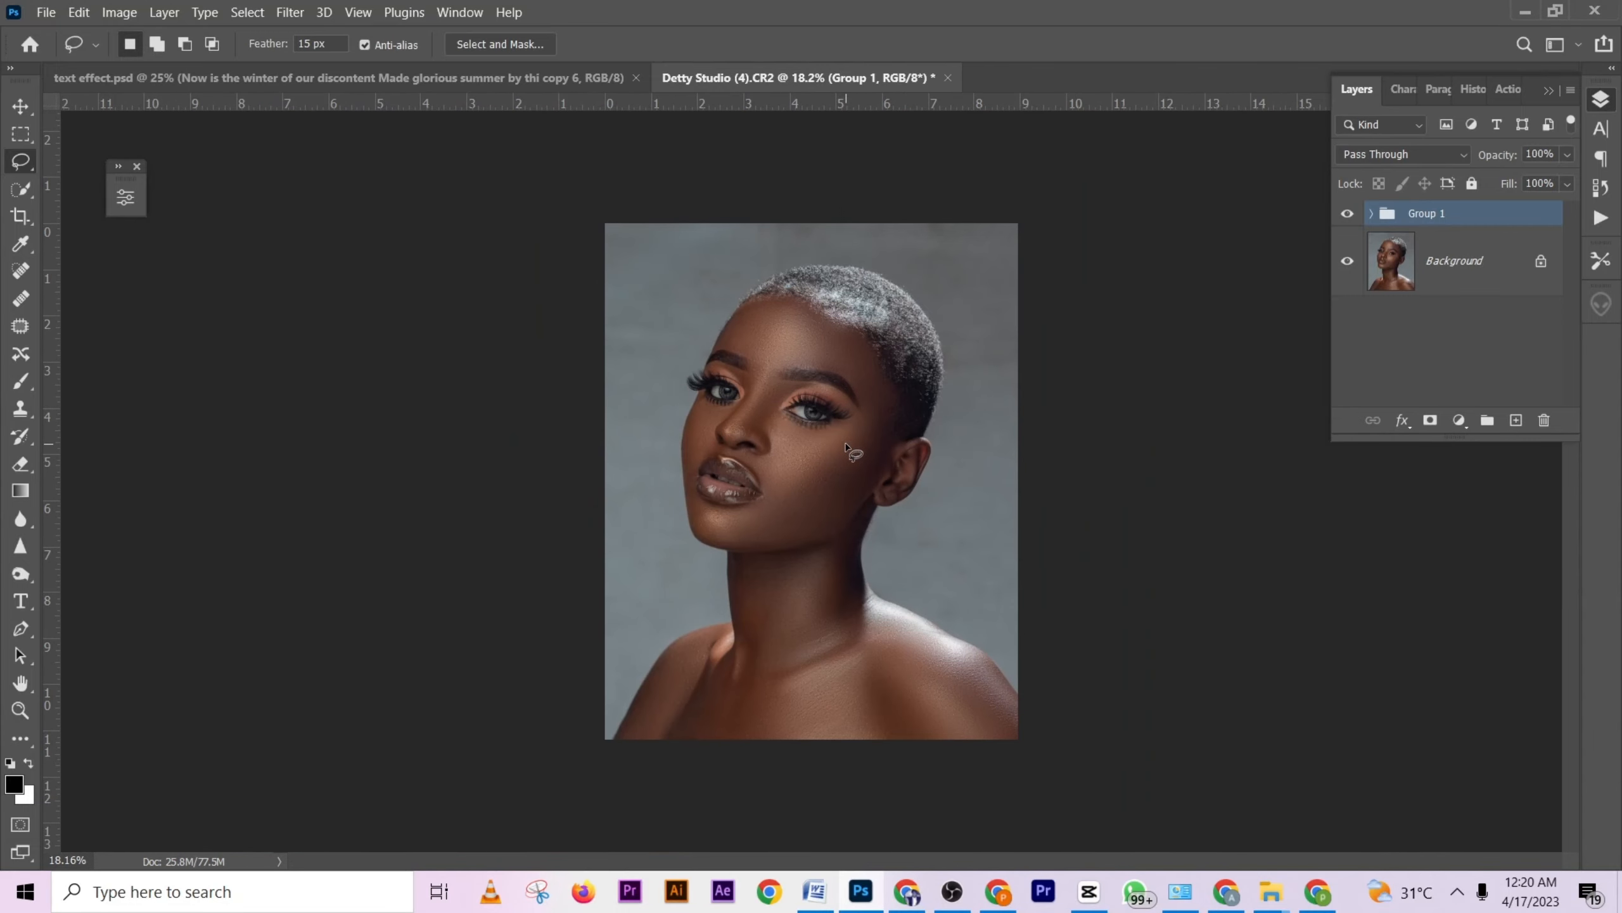
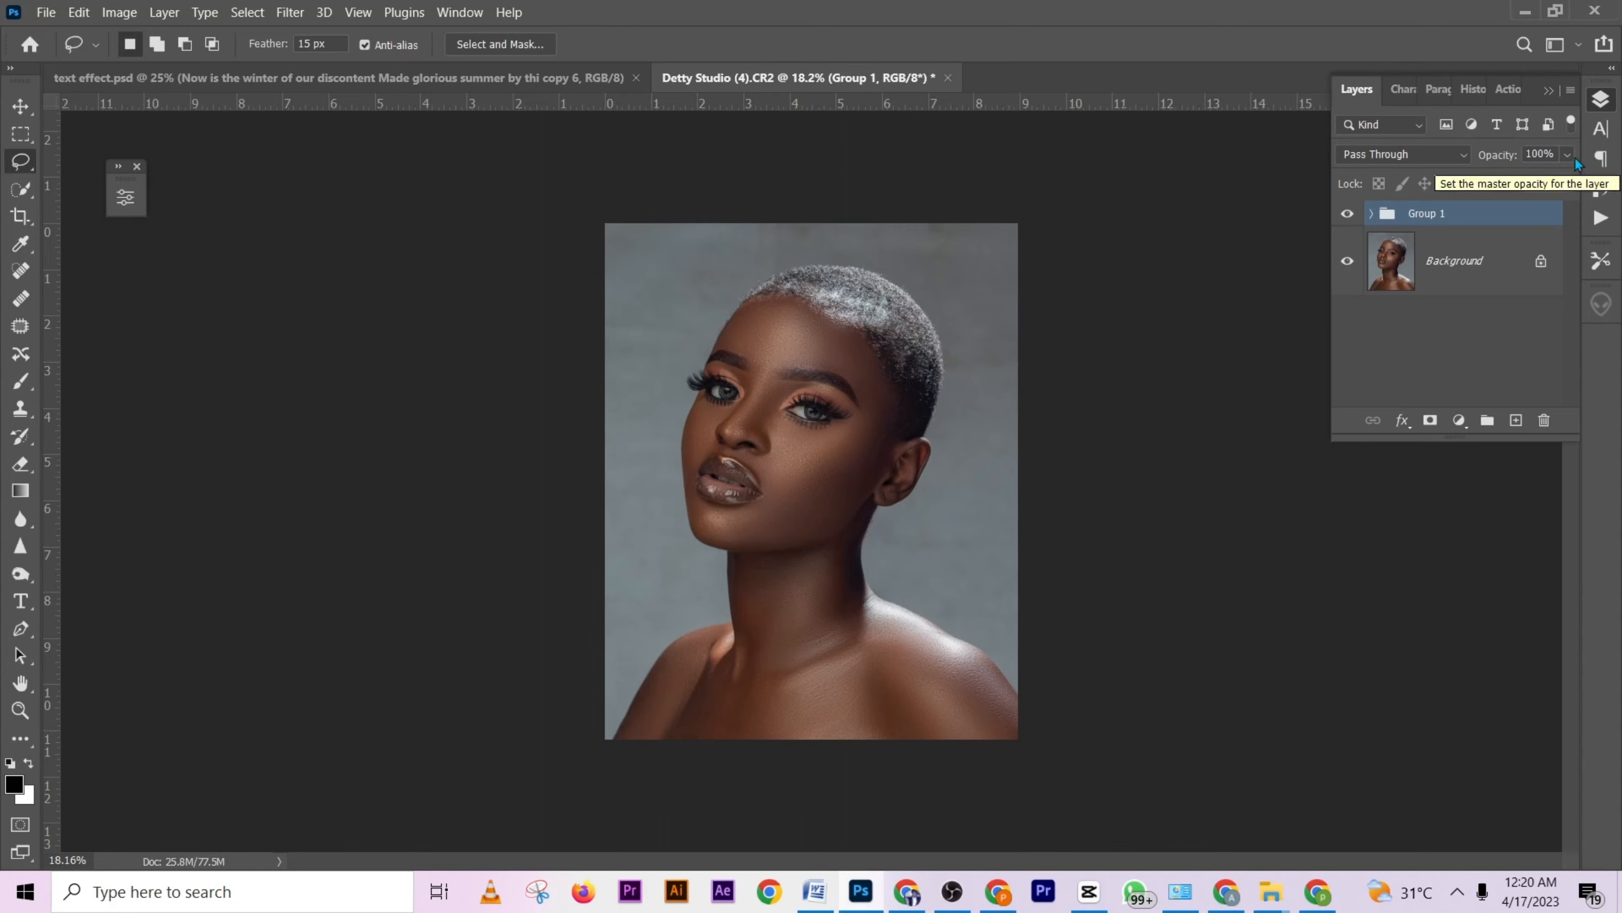
Create a new action named d b in the test set and start recording it.
left_click(1508, 90)
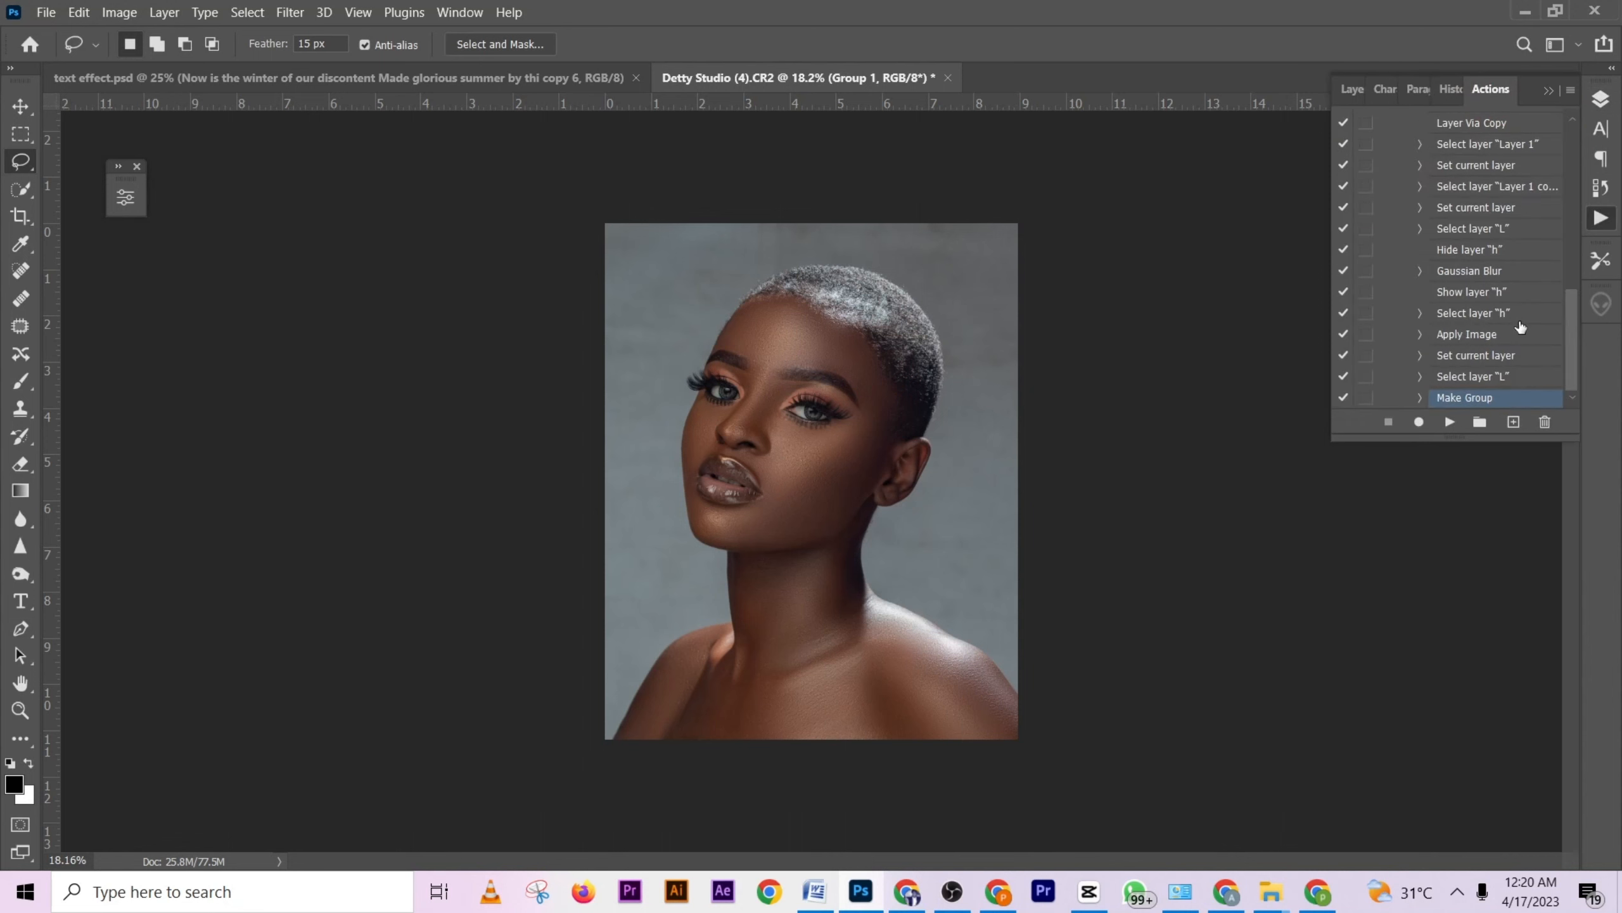
left_click(1514, 423)
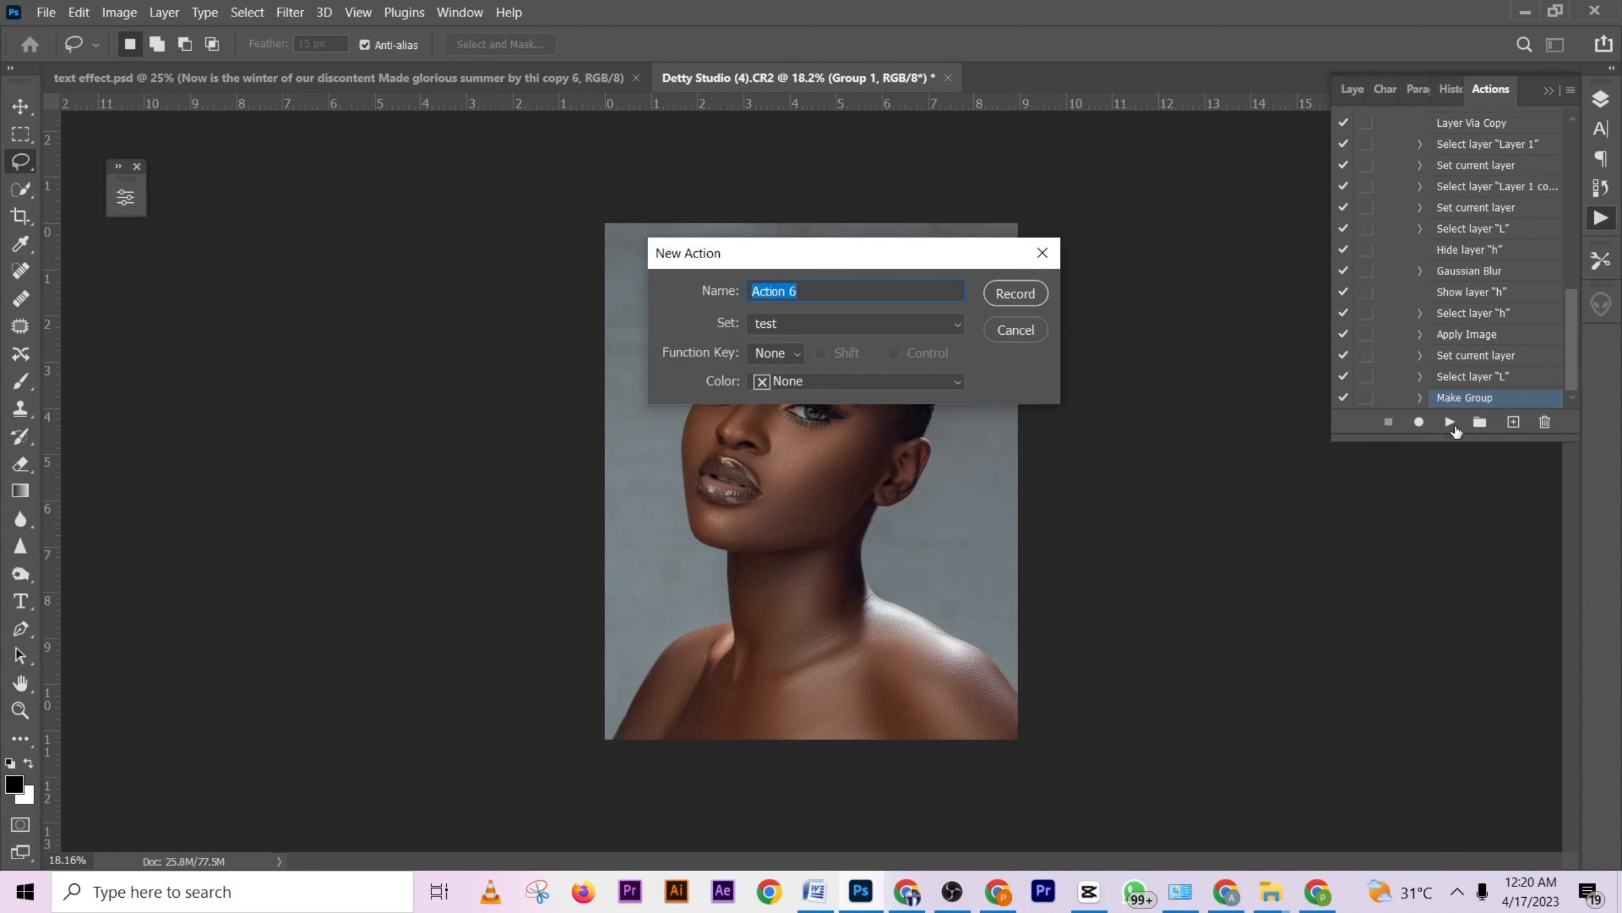
type("d b")
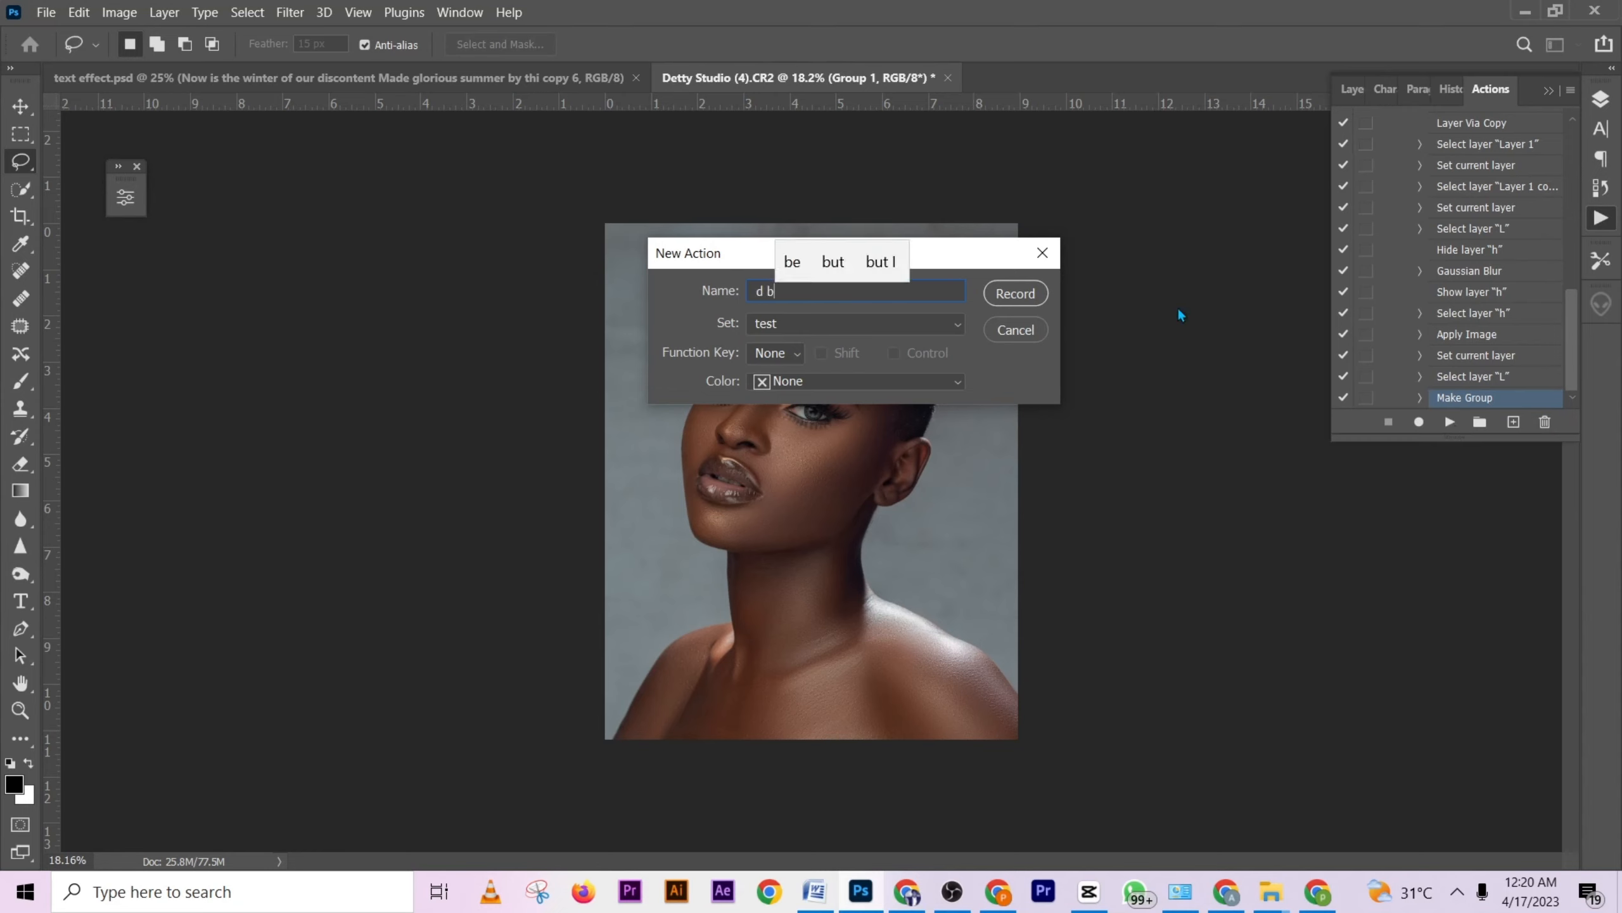
left_click(1006, 295)
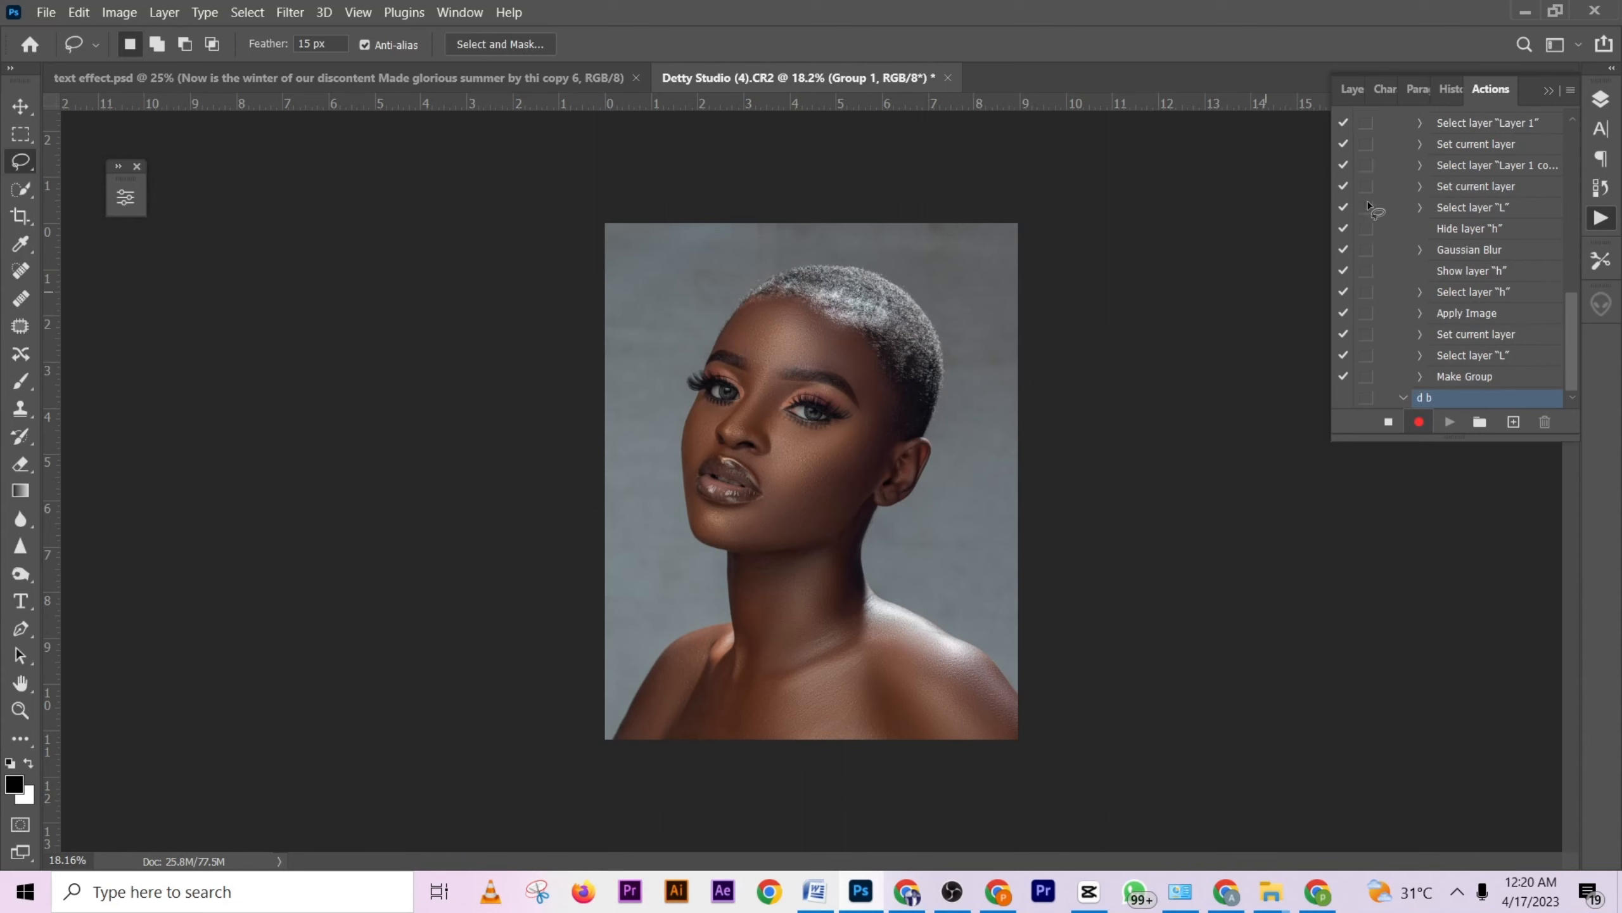
Add a Curves adjustment layer above Group 1 in Normal mode and brighten it with a curve point at input 83, output 150.
left_click(1356, 89)
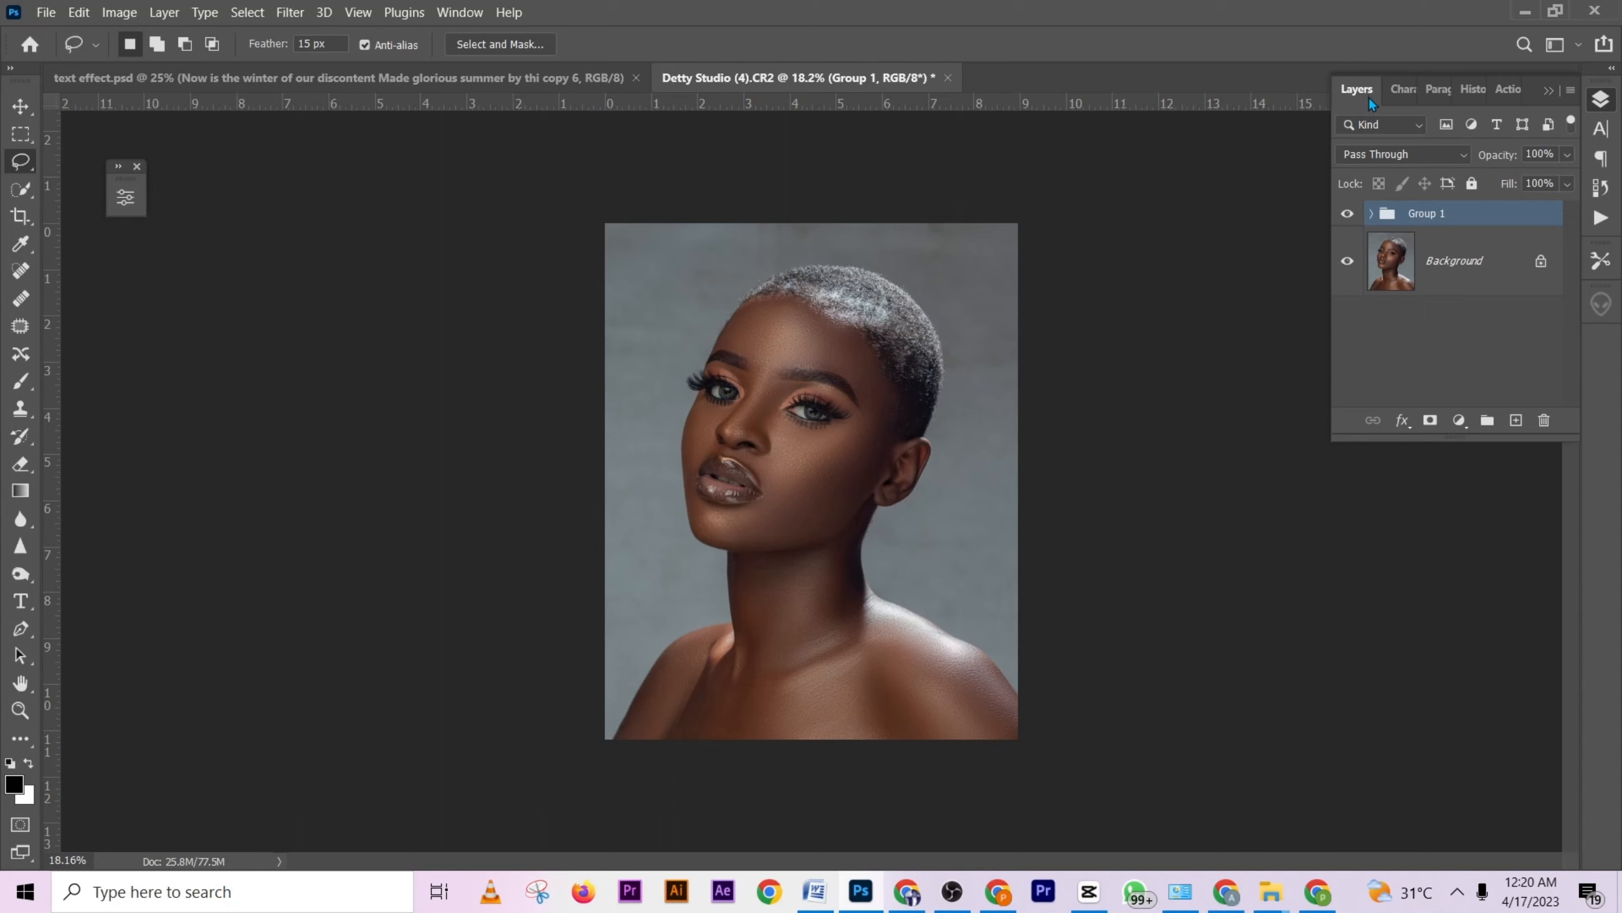
left_click(1460, 423)
left_click(1485, 540)
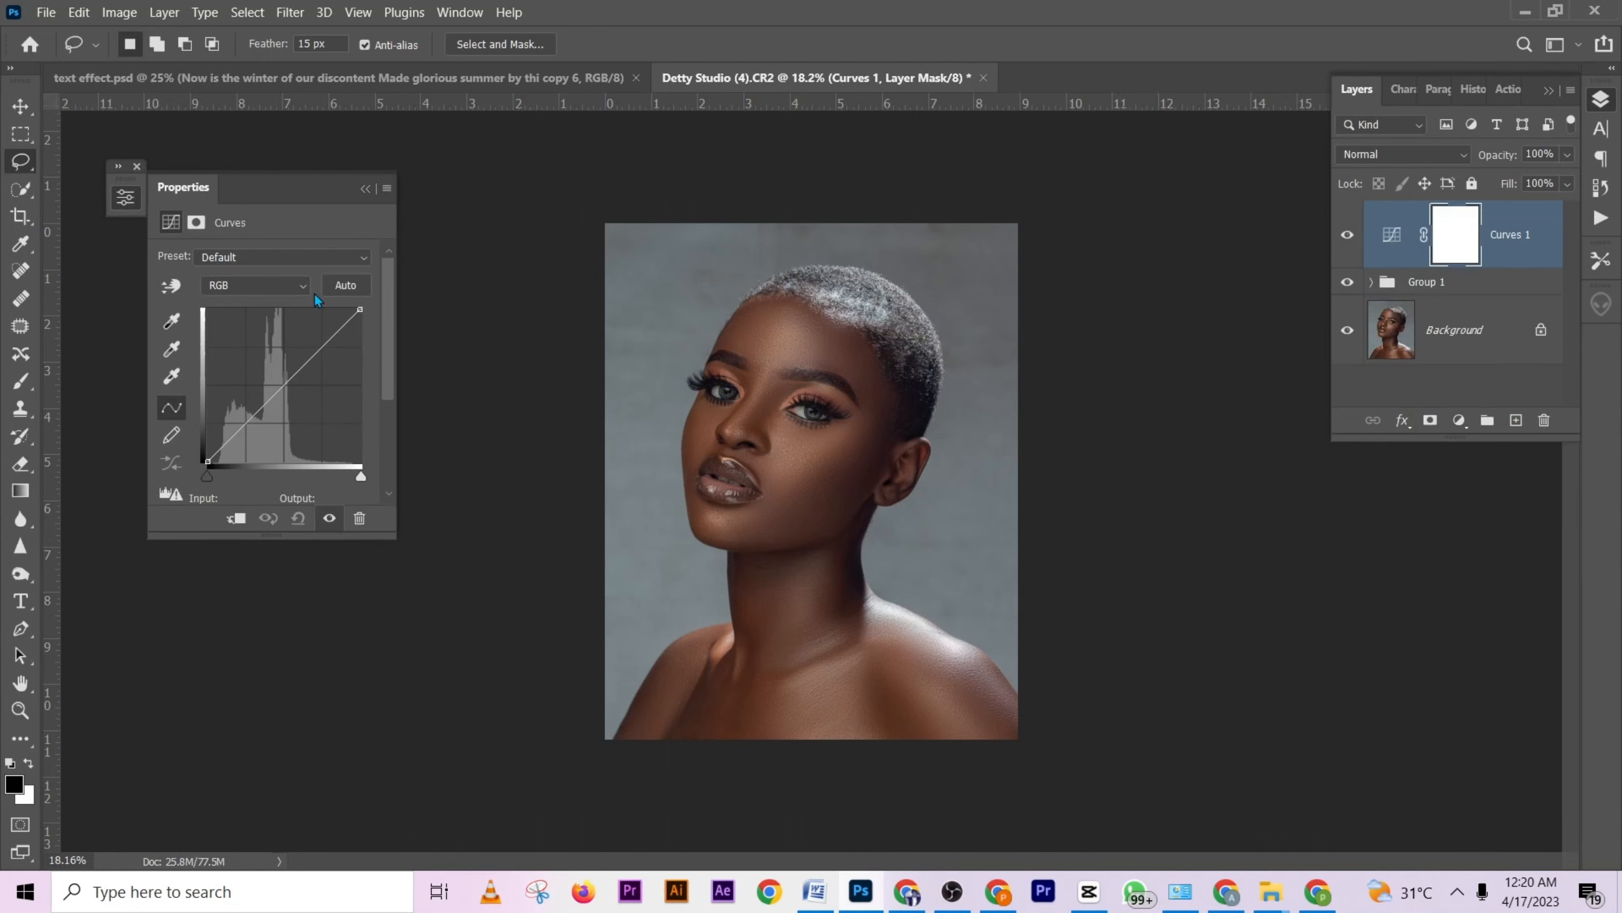
left_click_drag(279, 383, 263, 375)
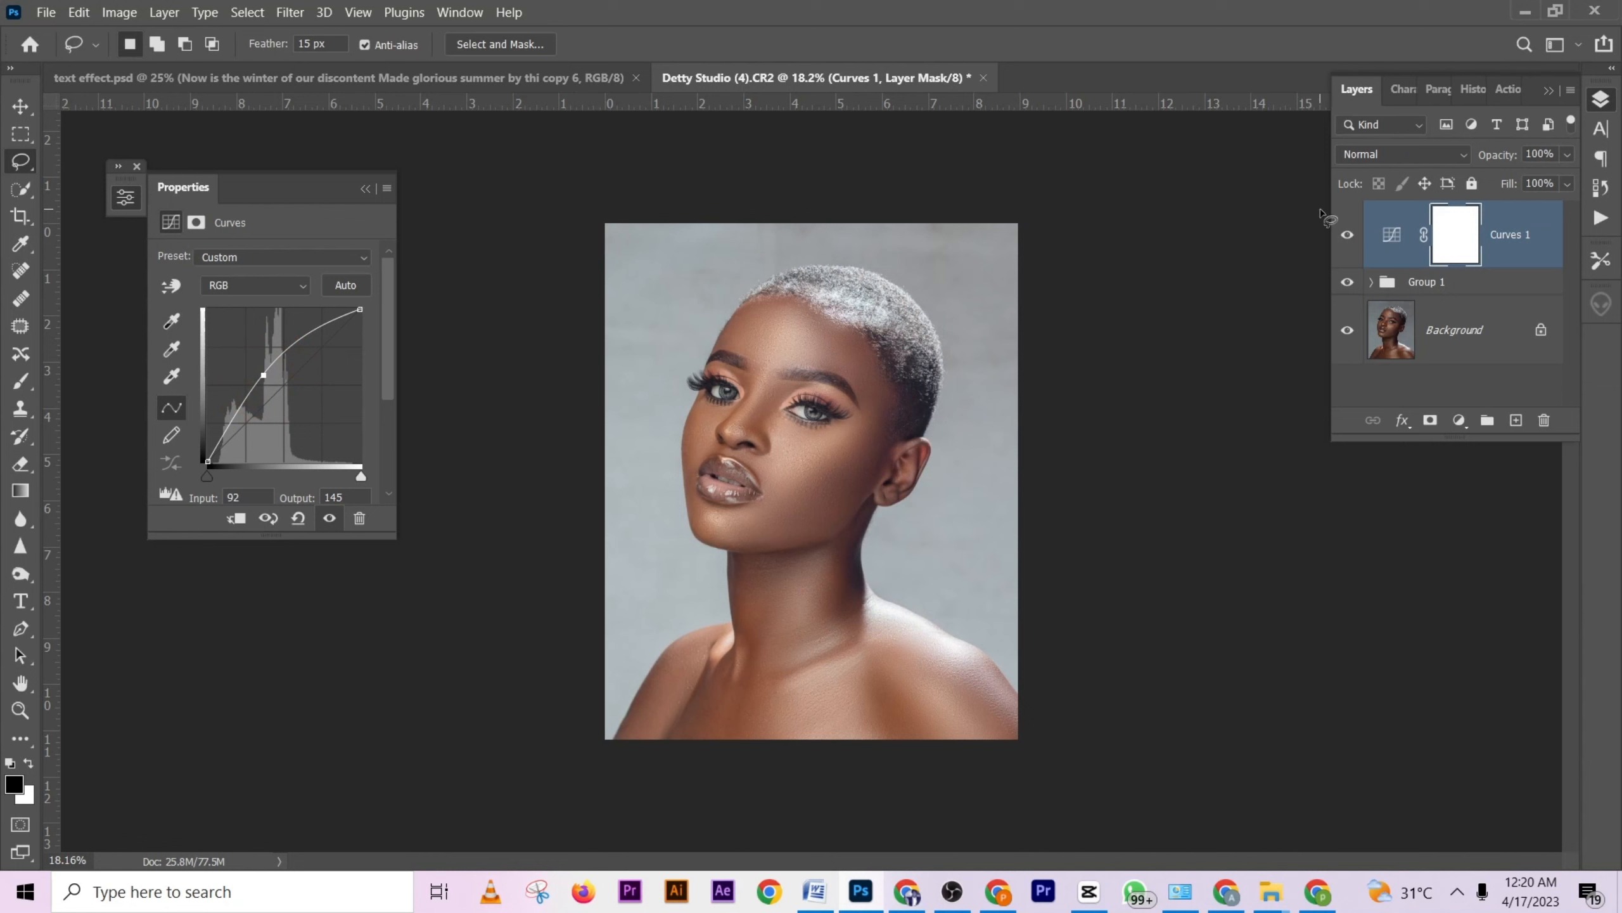
left_click(1365, 158)
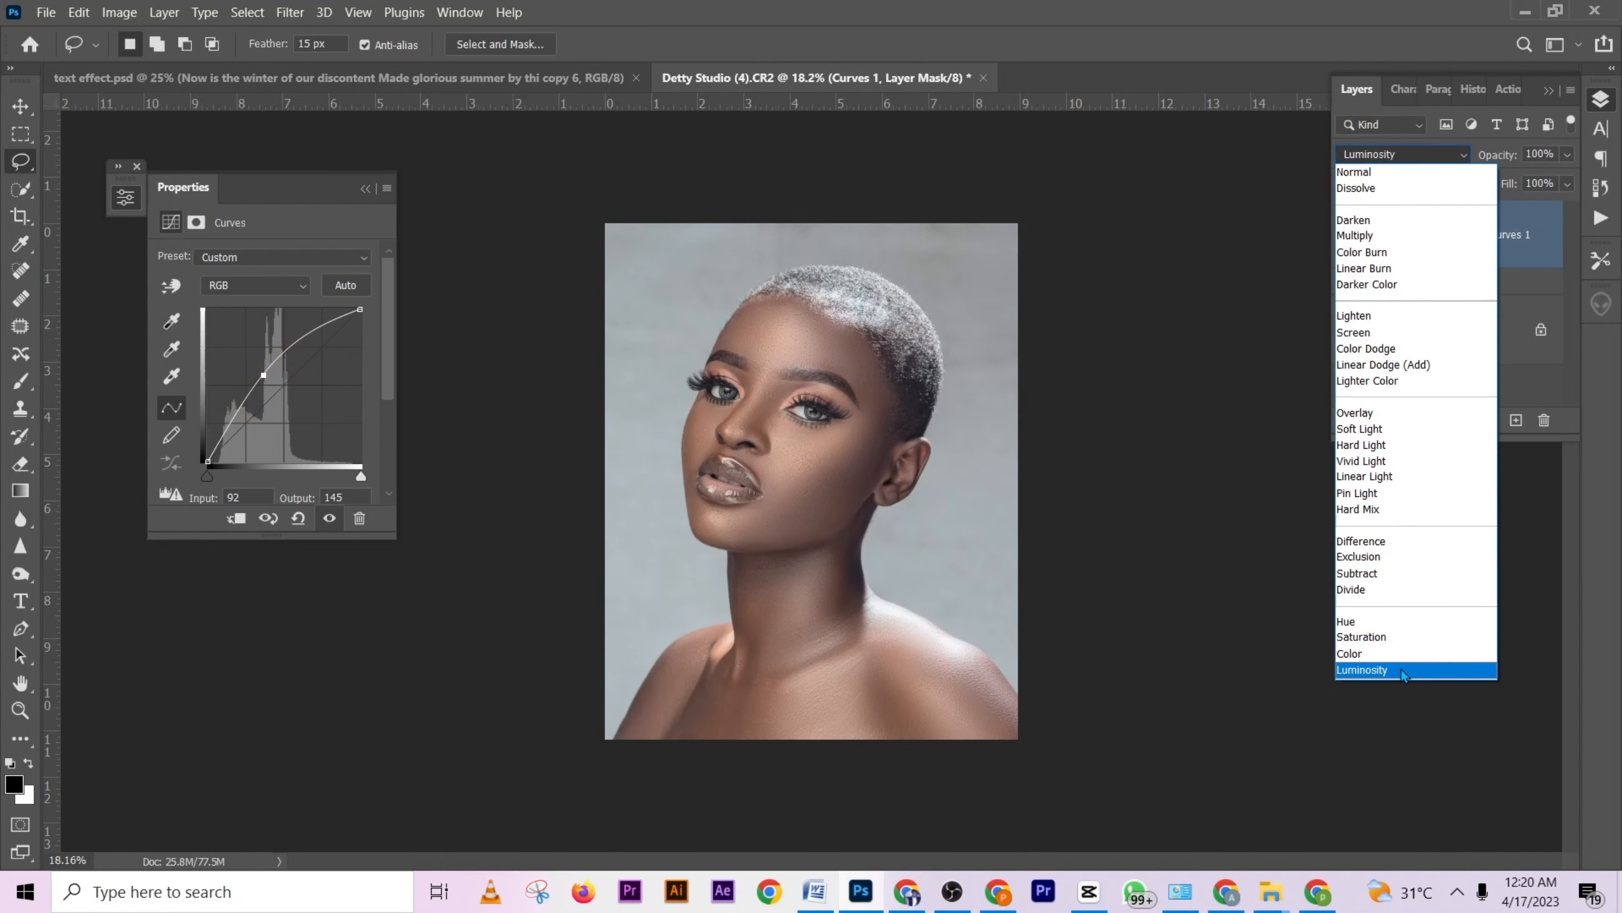
left_click(1134, 451)
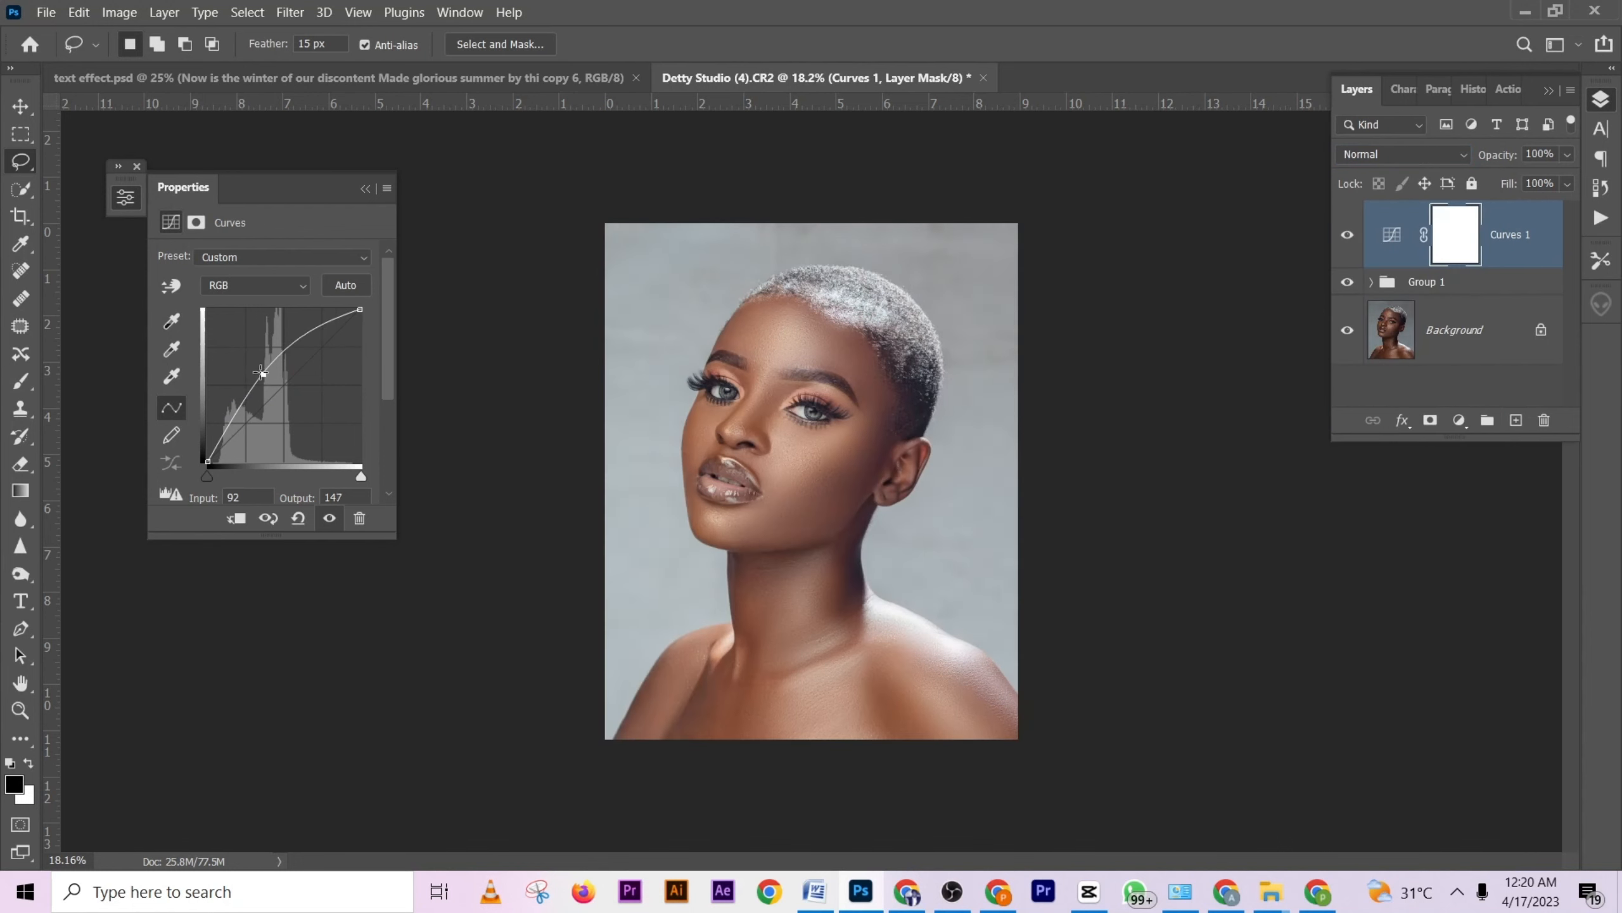
left_click_drag(262, 372, 259, 371)
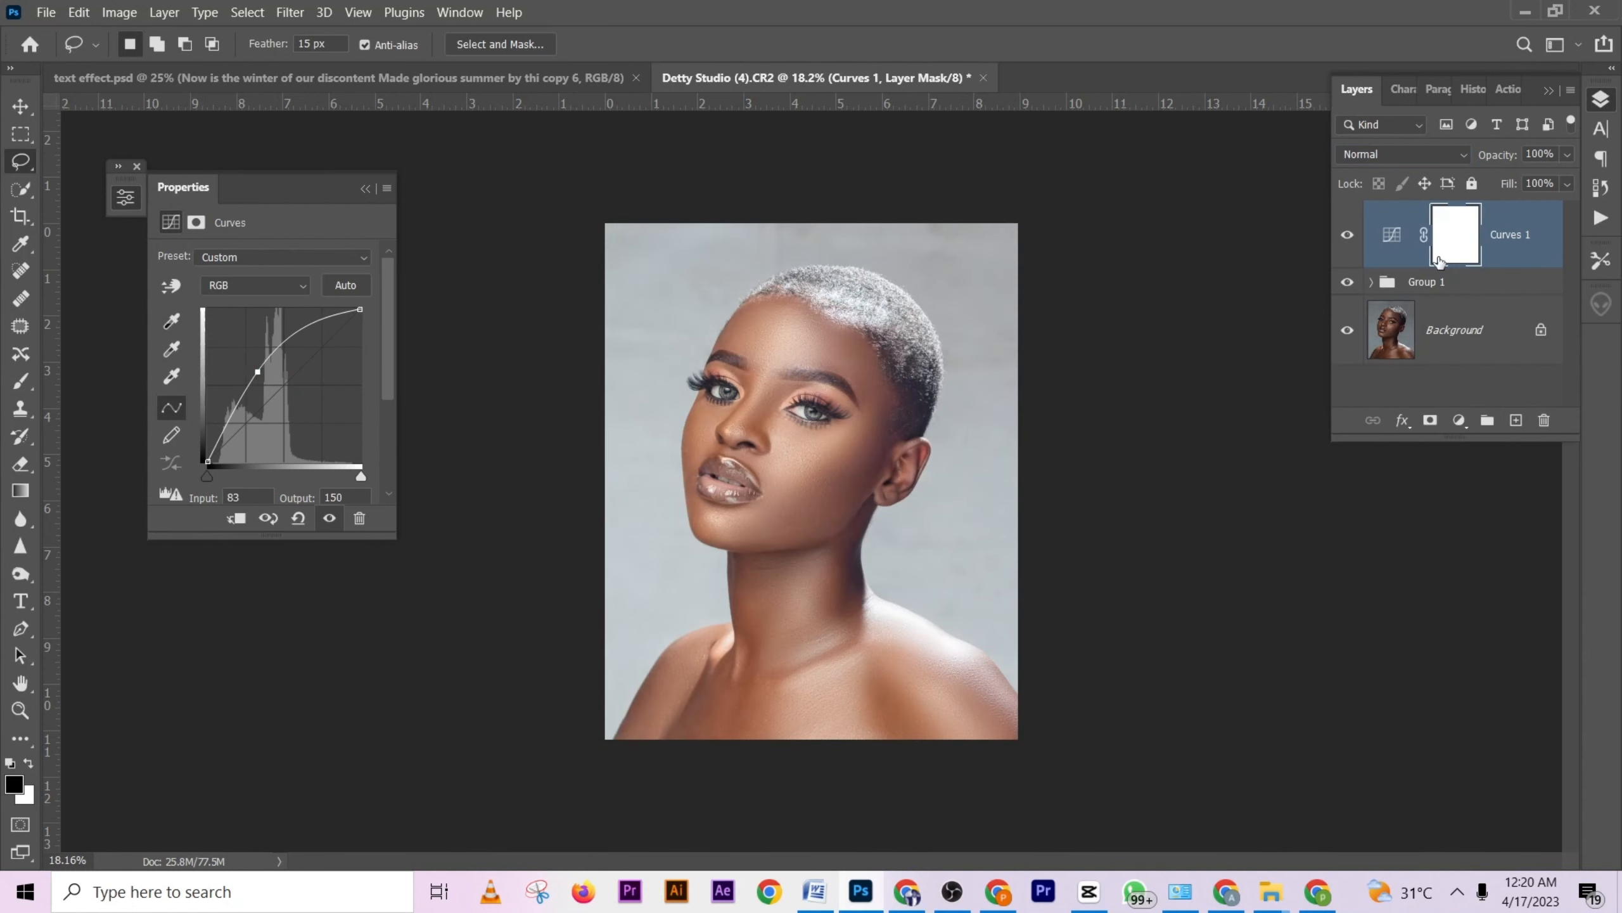
Invert the Curves layer's mask to black and rename the layer as d.
key("ctrl+i")
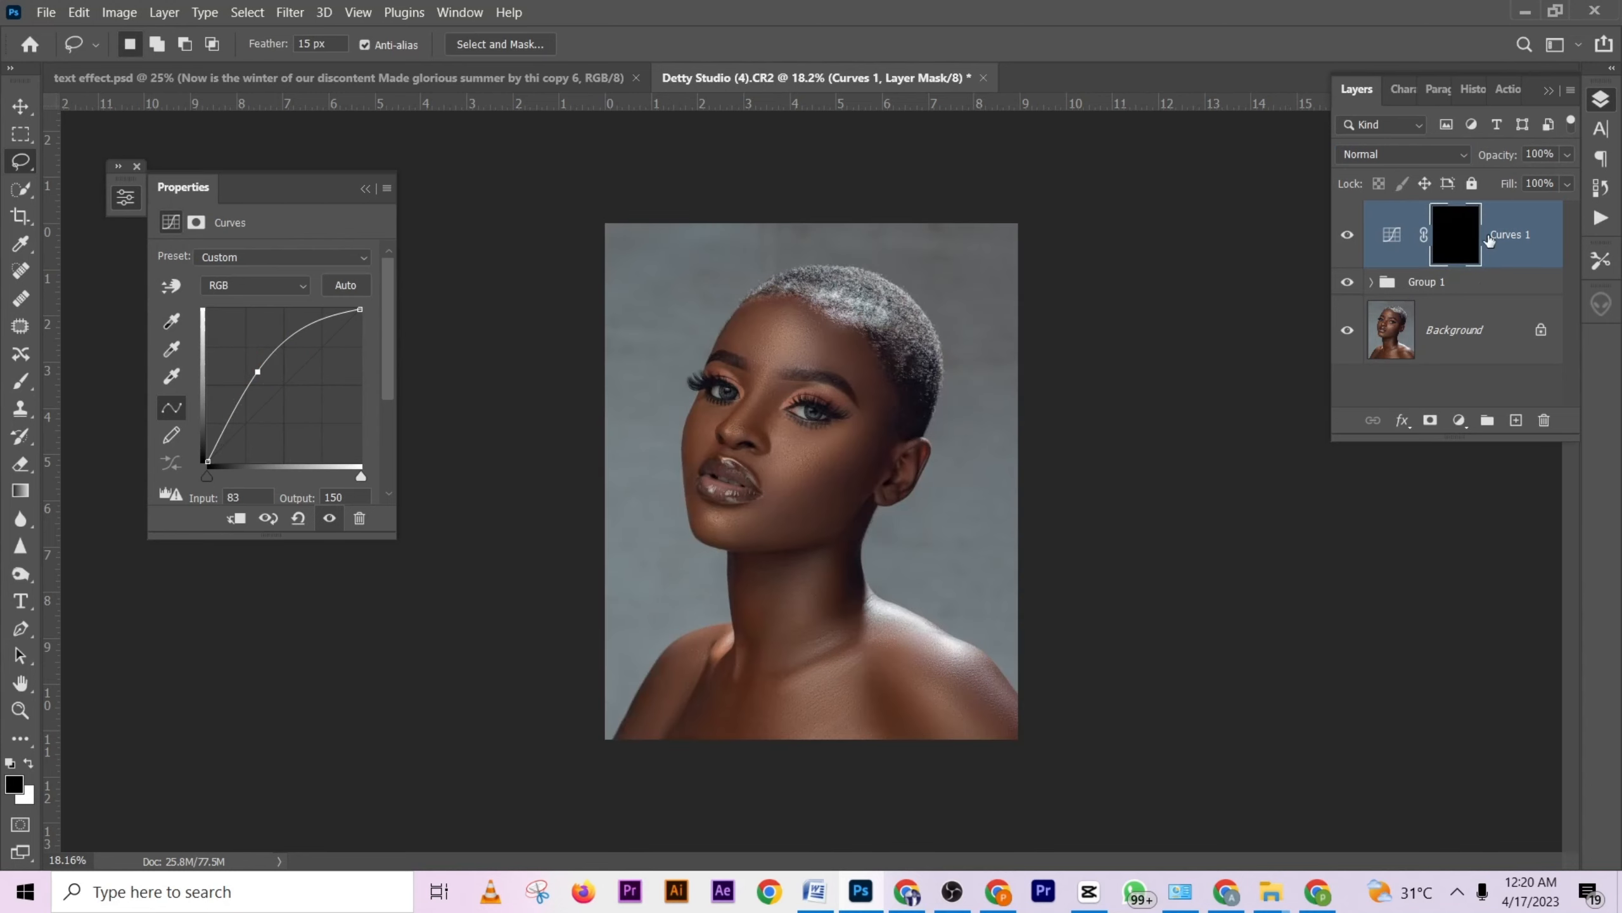
double_click(1509, 234)
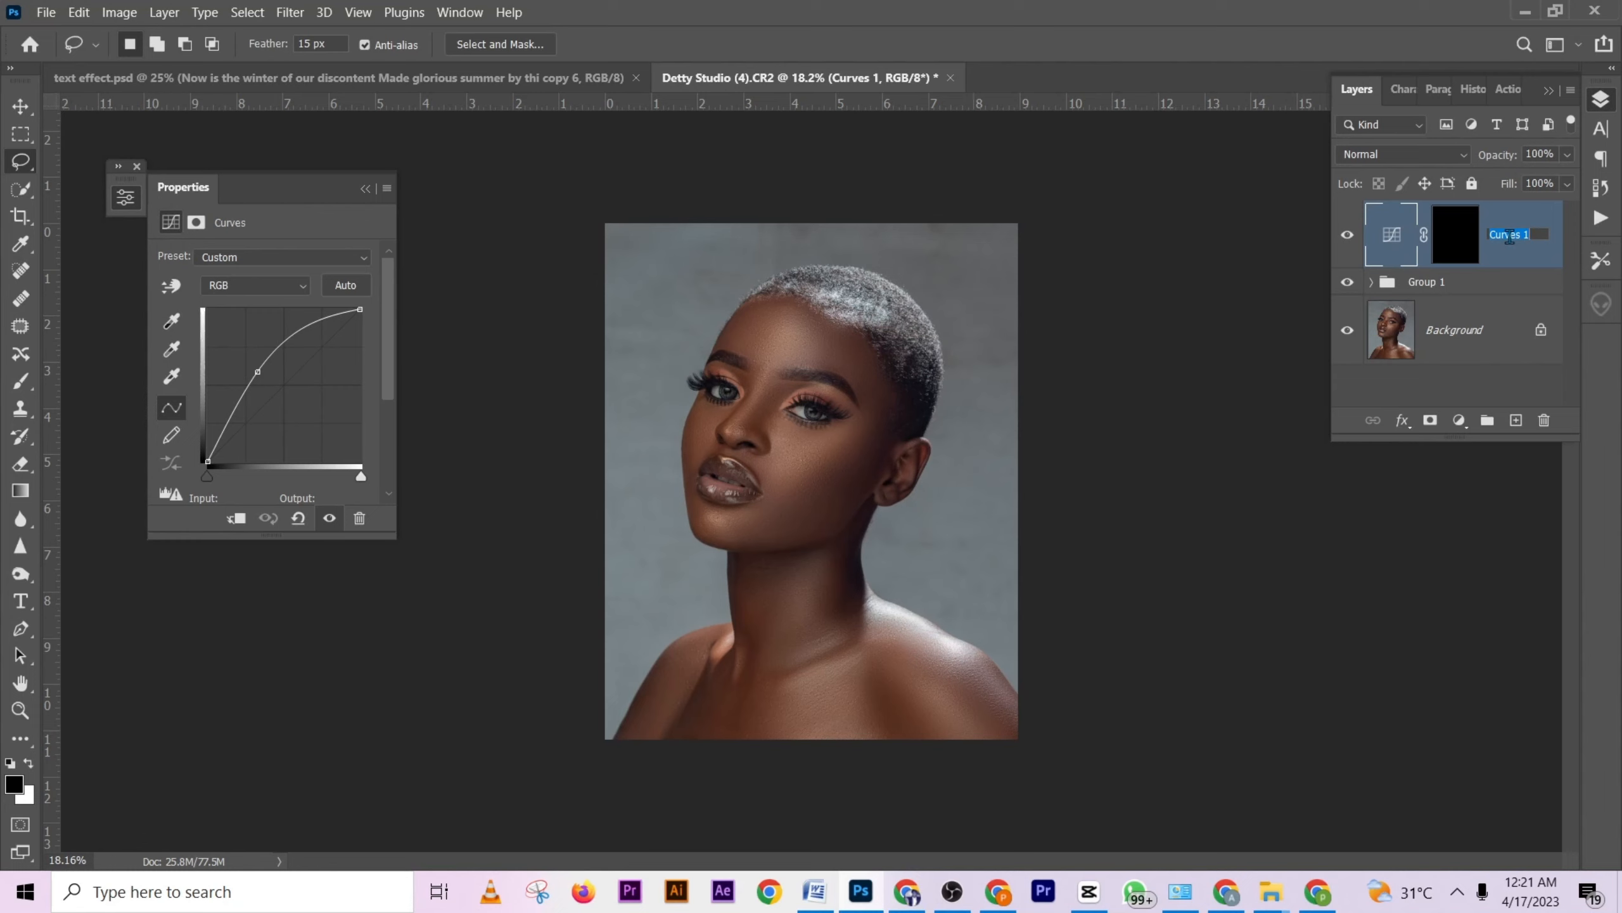
type("d")
left_click(1525, 255)
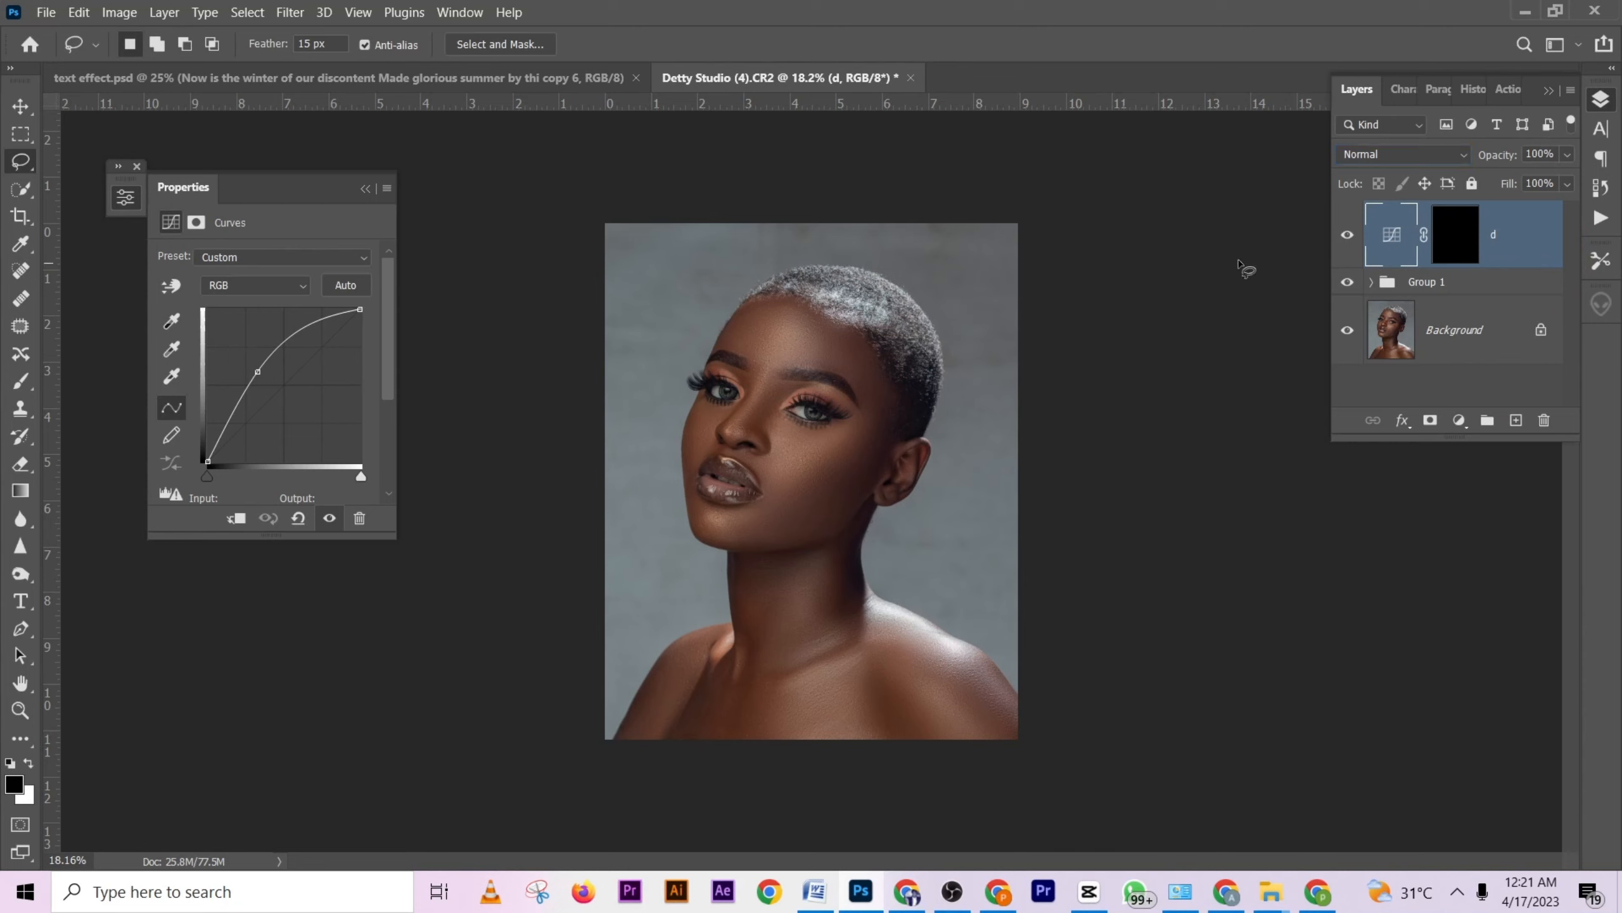
Duplicate layer d and pull the copy's curve point well below the diagonal to darken the image.
key("ctrl+j")
left_click(1469, 235)
left_click(1393, 238)
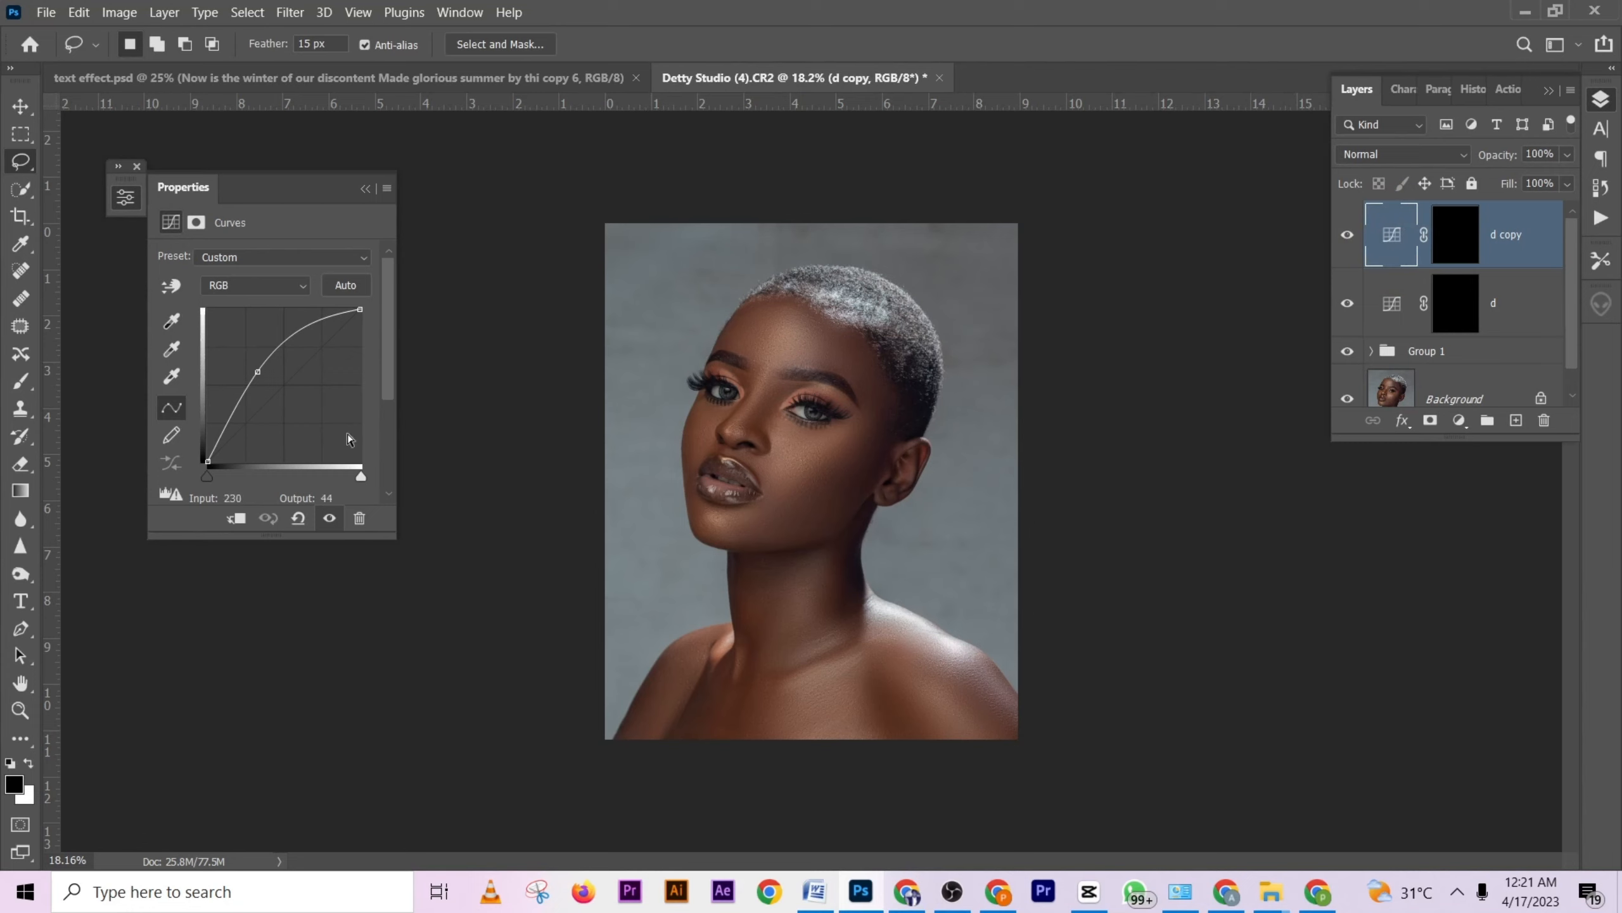
left_click_drag(257, 372, 308, 424)
left_click(366, 188)
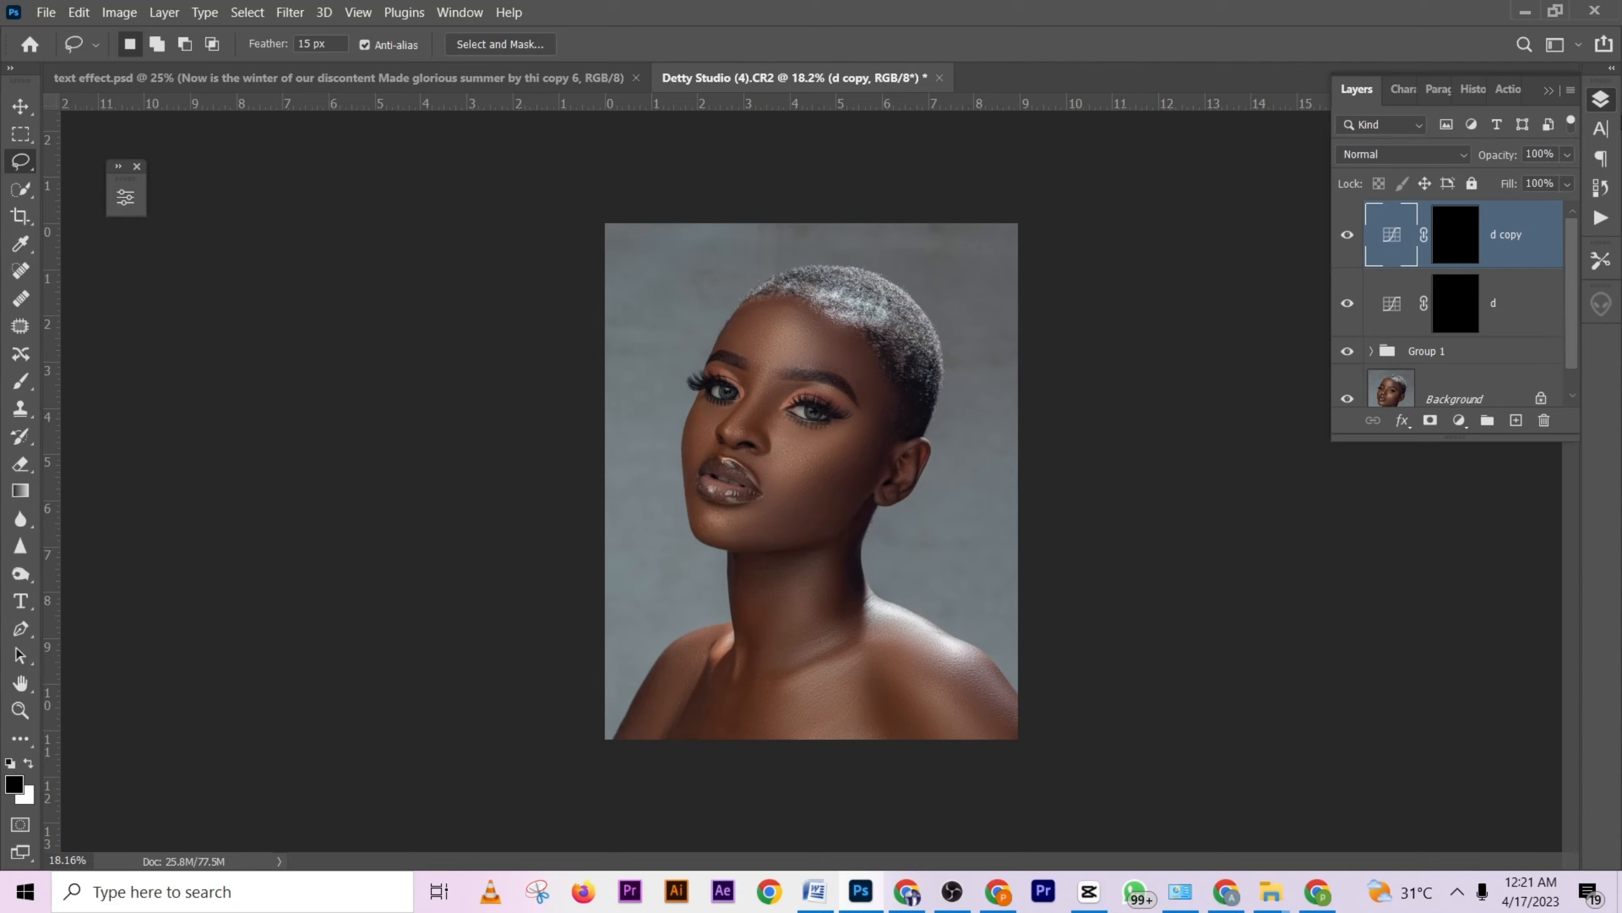
Temporarily disable the mask of the d copy layer to judge its effect, and soften the darkening curve.
left_click(1460, 249, "shift")
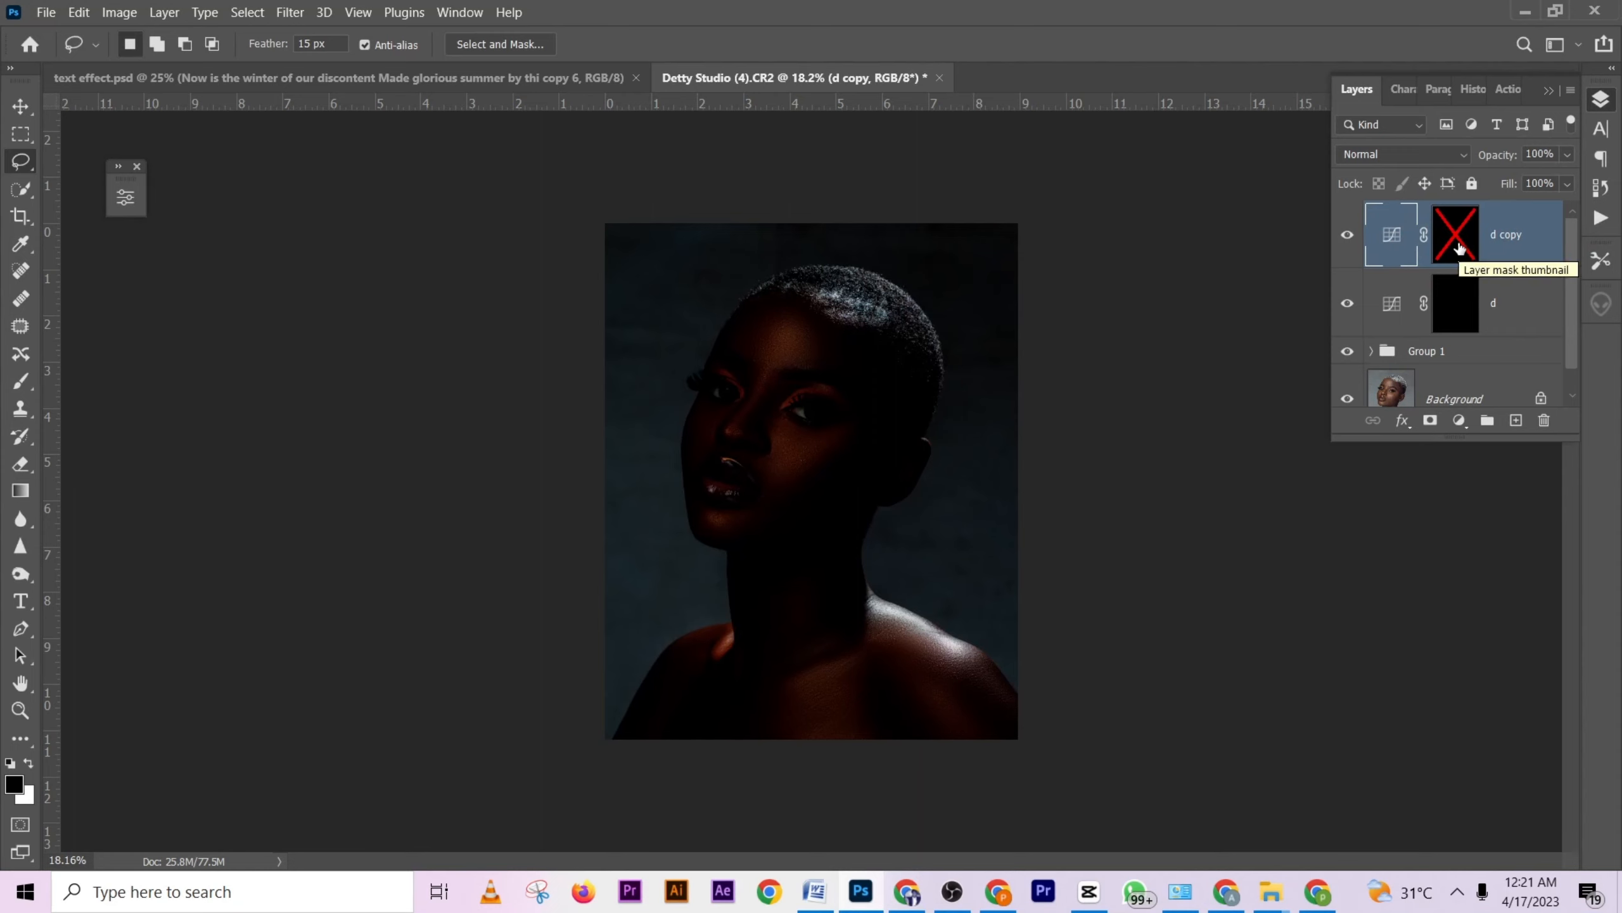
double_click(1398, 238)
left_click_drag(302, 424, 288, 407)
left_click(362, 190)
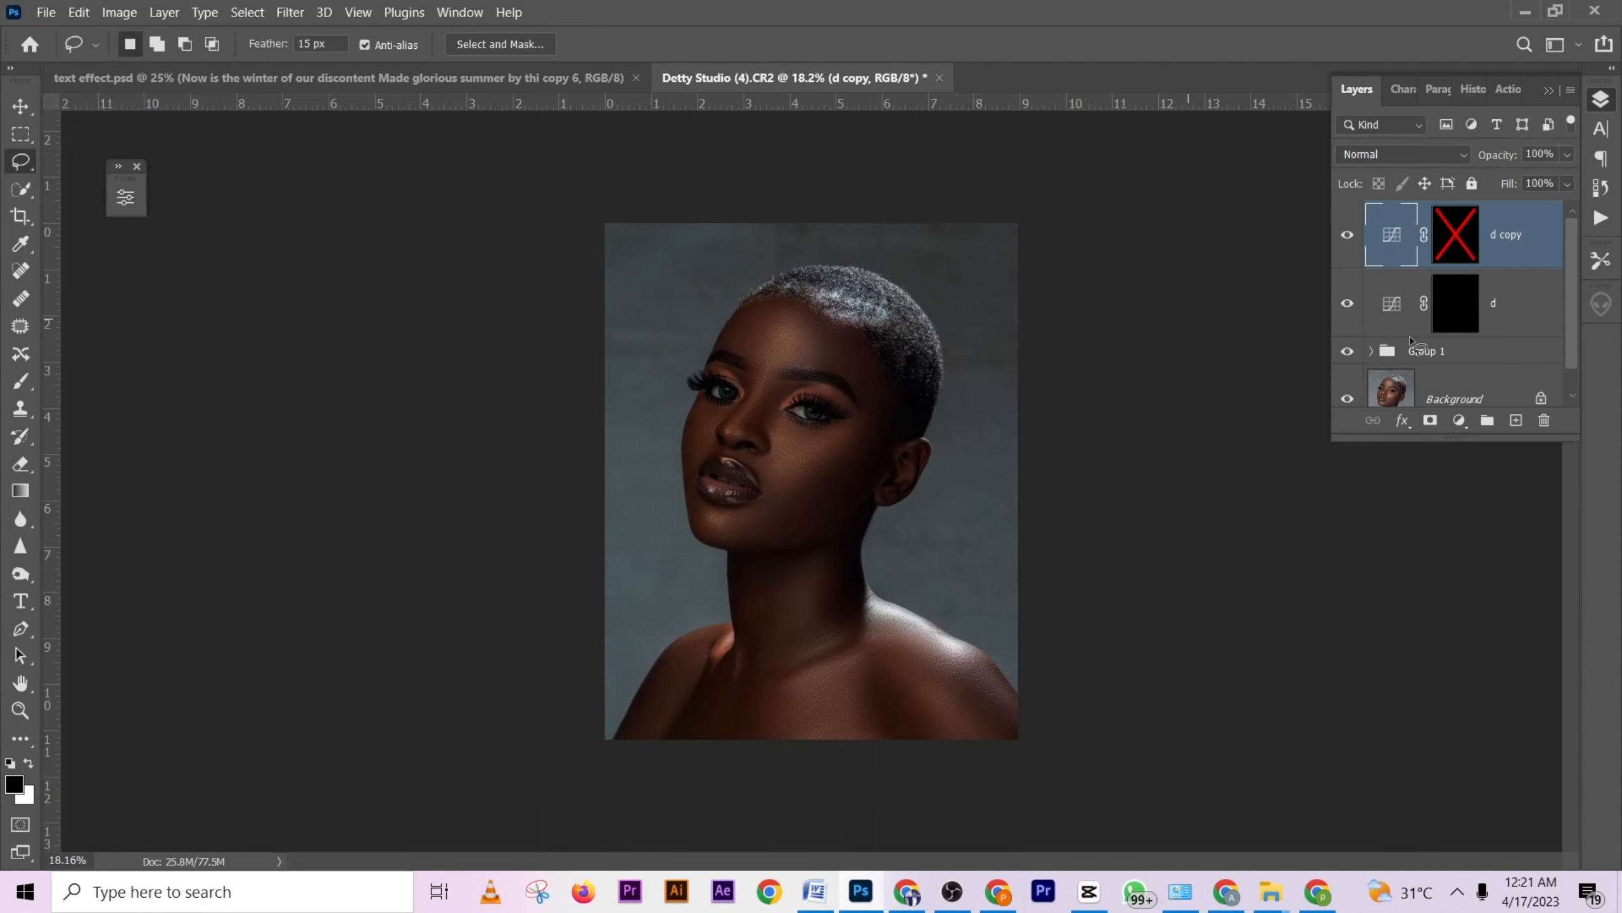
left_click(1459, 248, "shift")
Rename the duplicated Curves layer as b.
double_click(1509, 245)
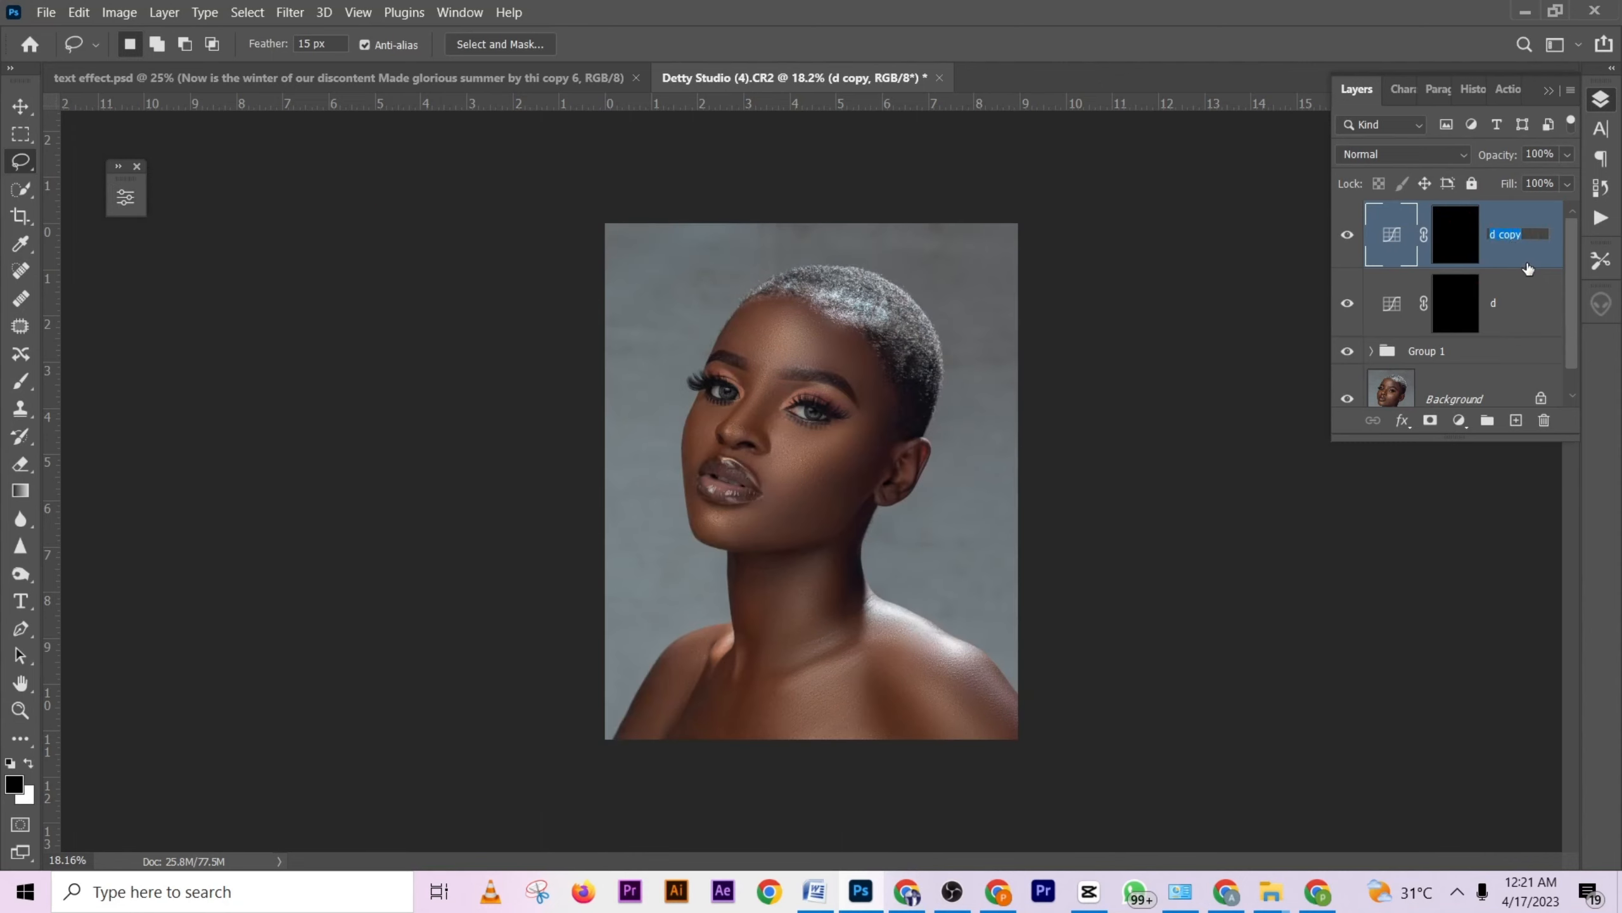
type("b")
key("Return")
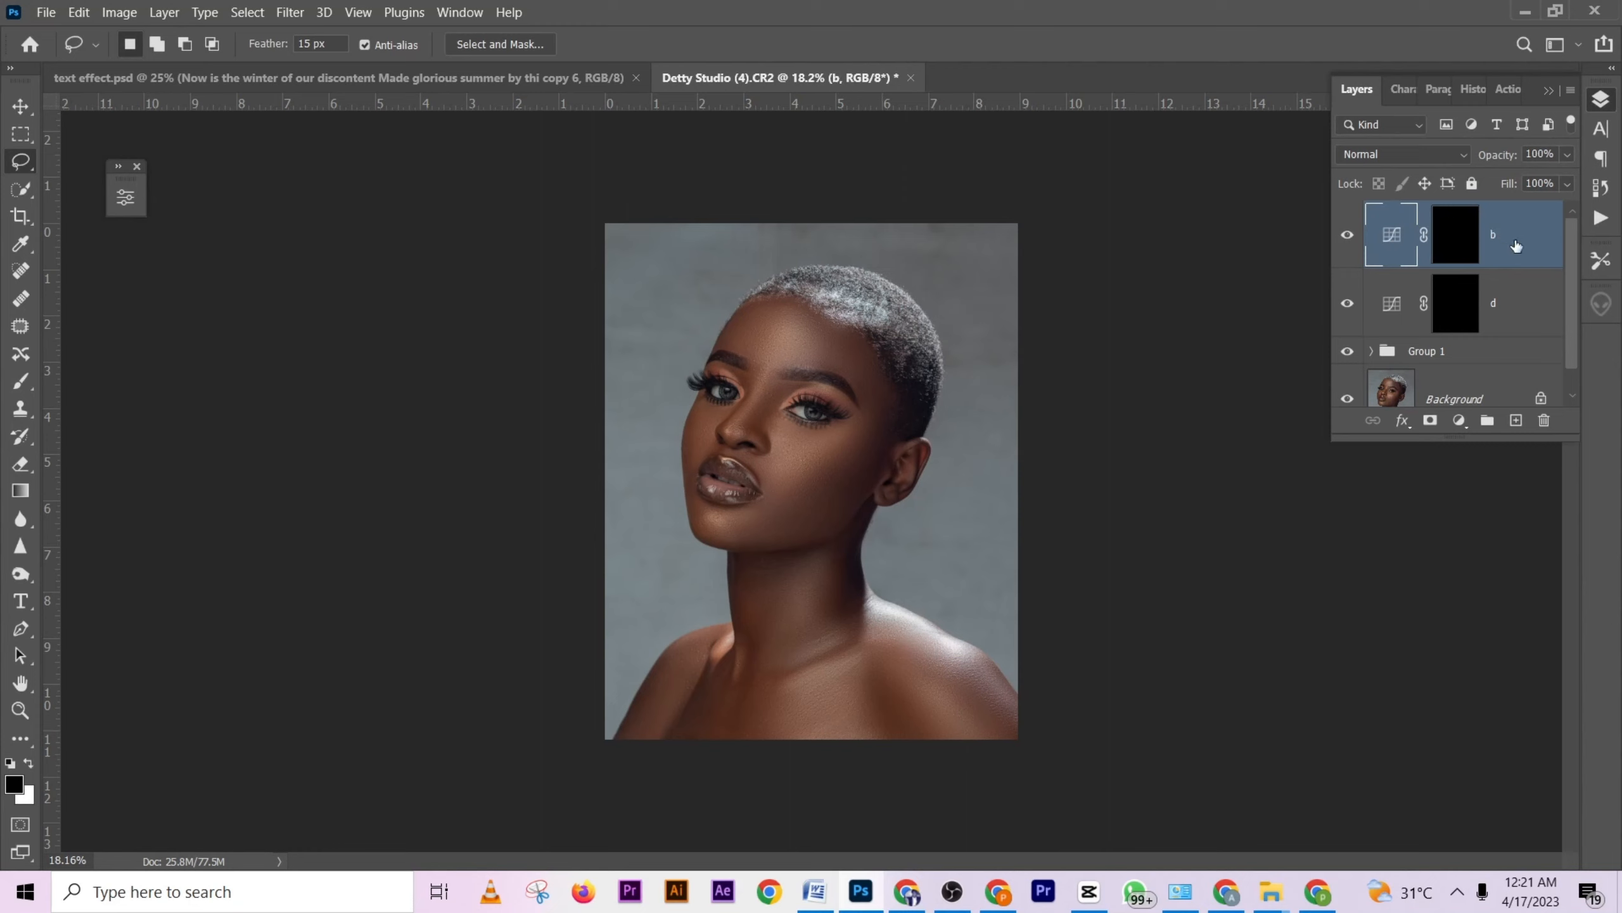
Group layers b and d together and stop recording the action.
left_click(1524, 324, "shift")
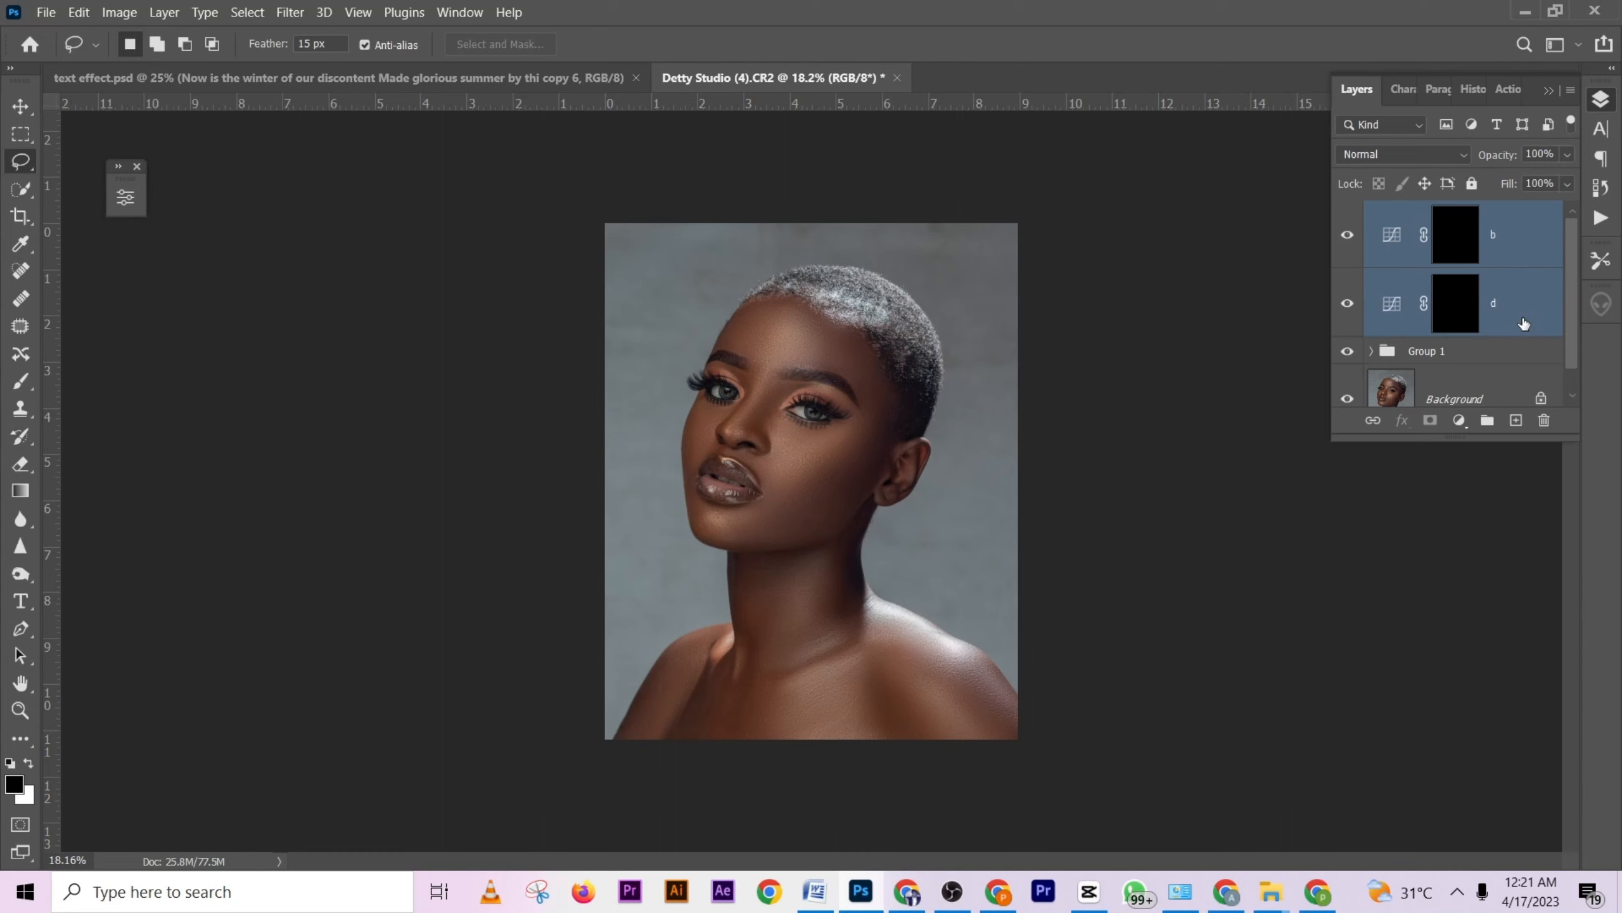
key("ctrl+g")
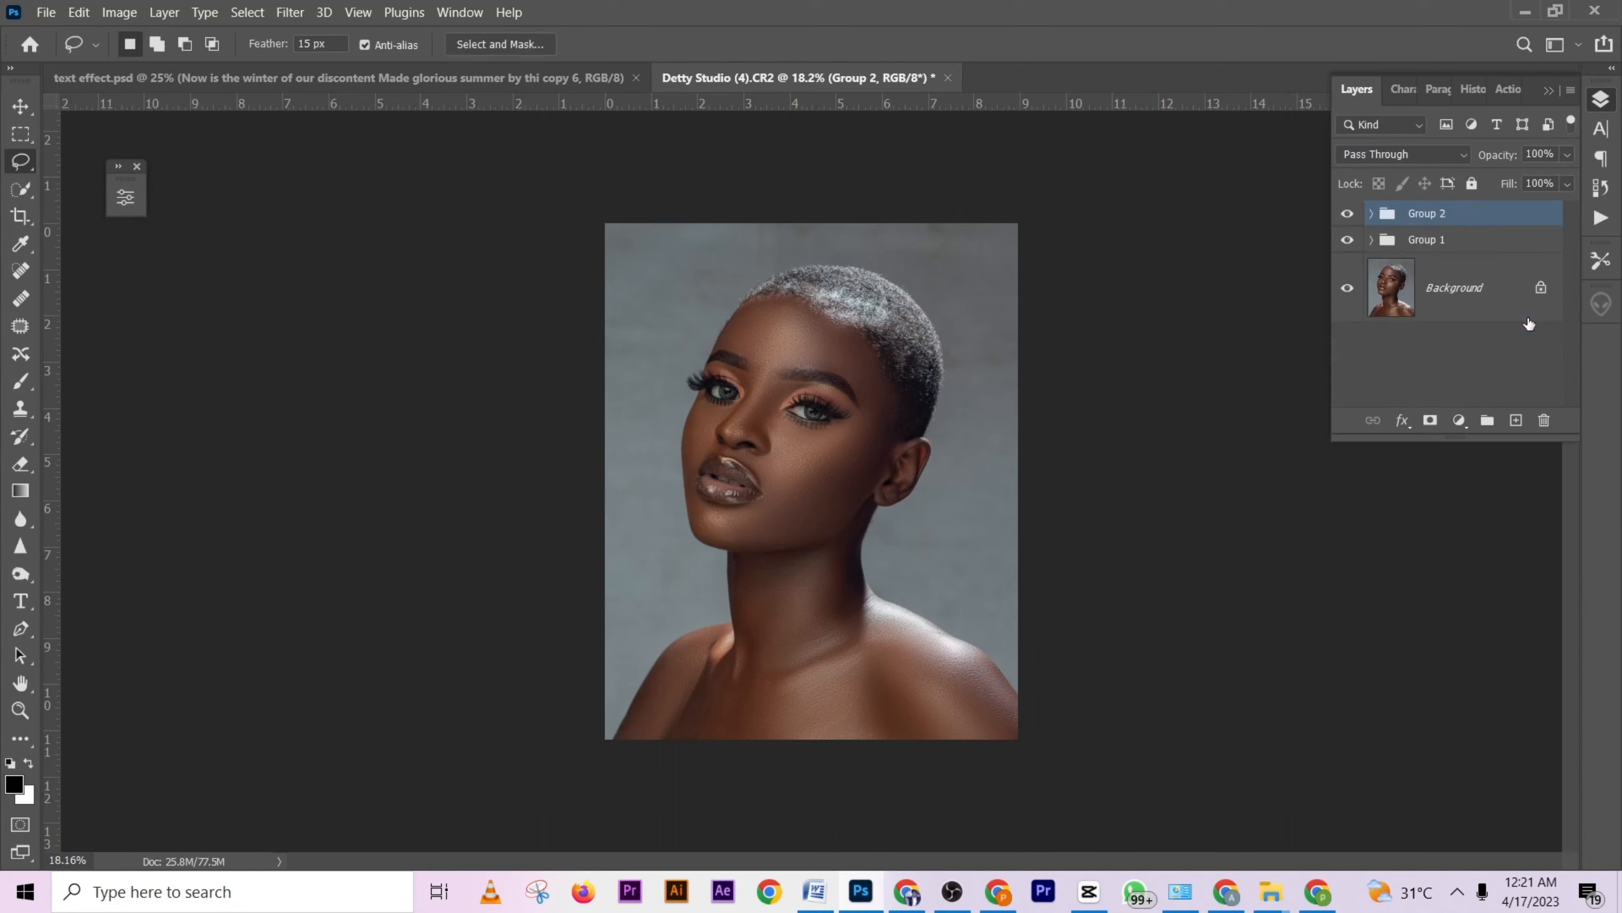
left_click(1507, 90)
left_click(1392, 423)
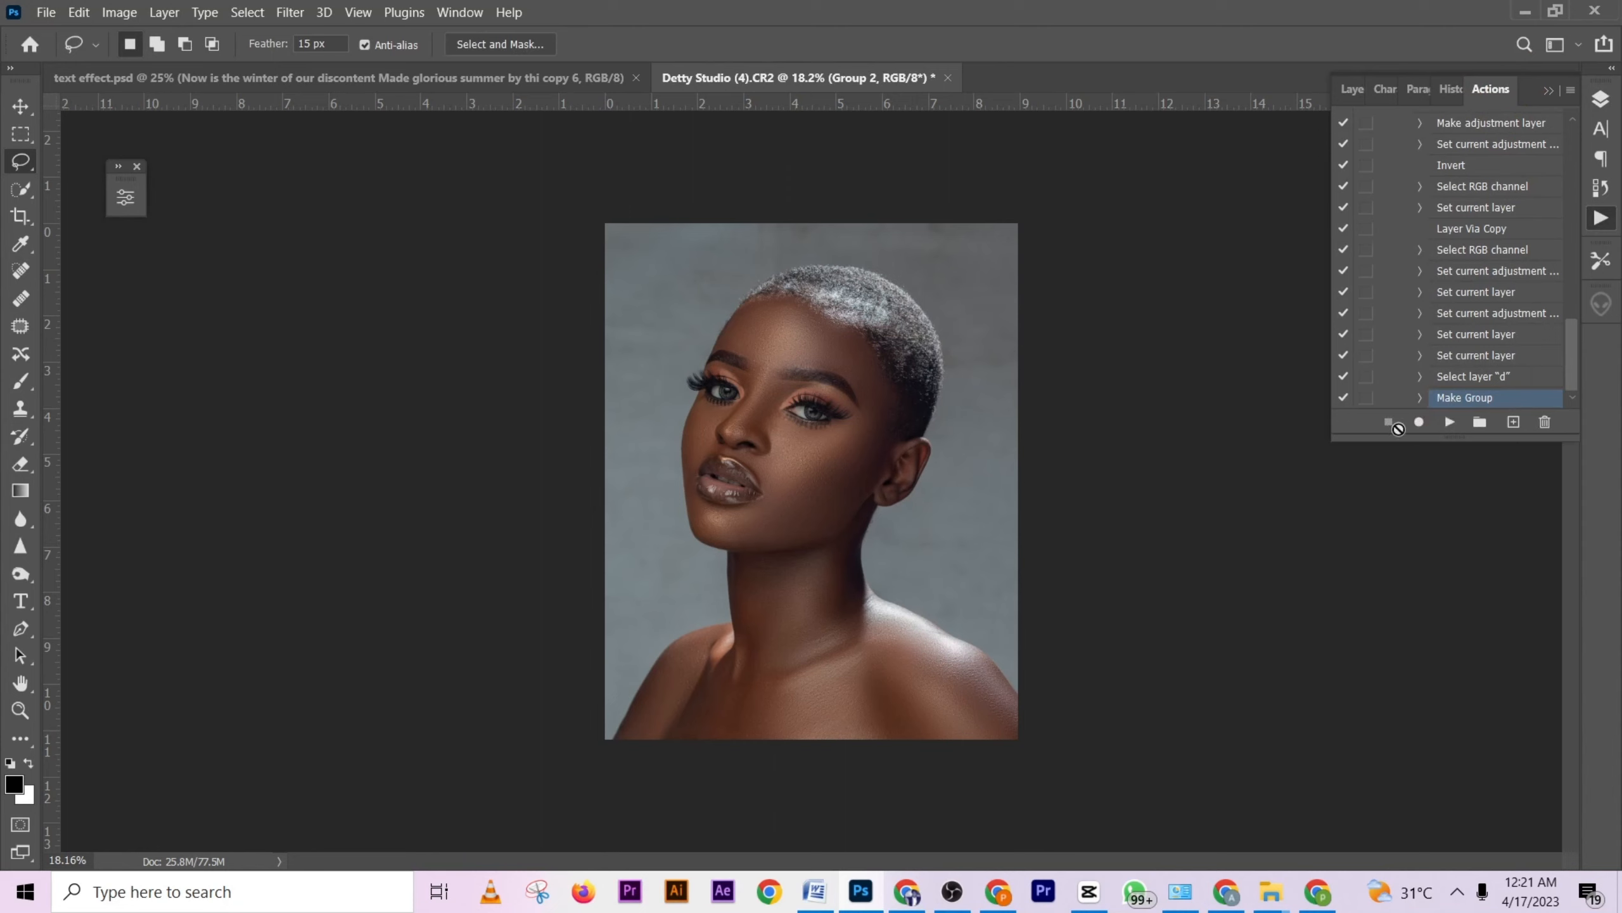
Target the mask of layer d inside Group 2 and set up a white Brush with 1% flow.
left_click(1361, 93)
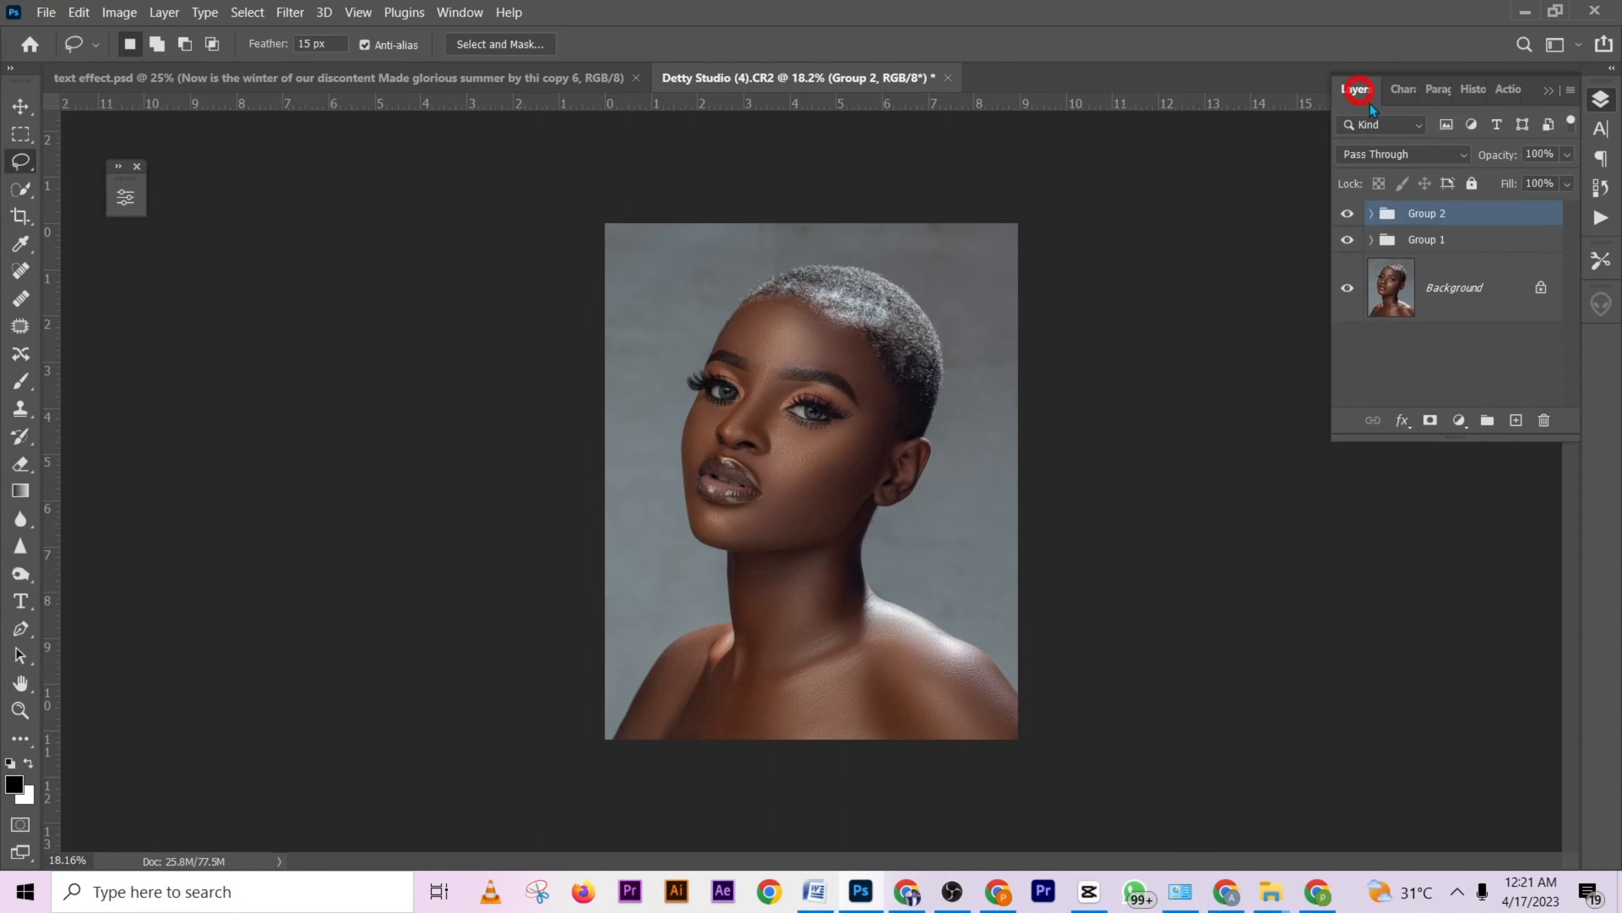
left_click(1371, 213)
left_click(1486, 335)
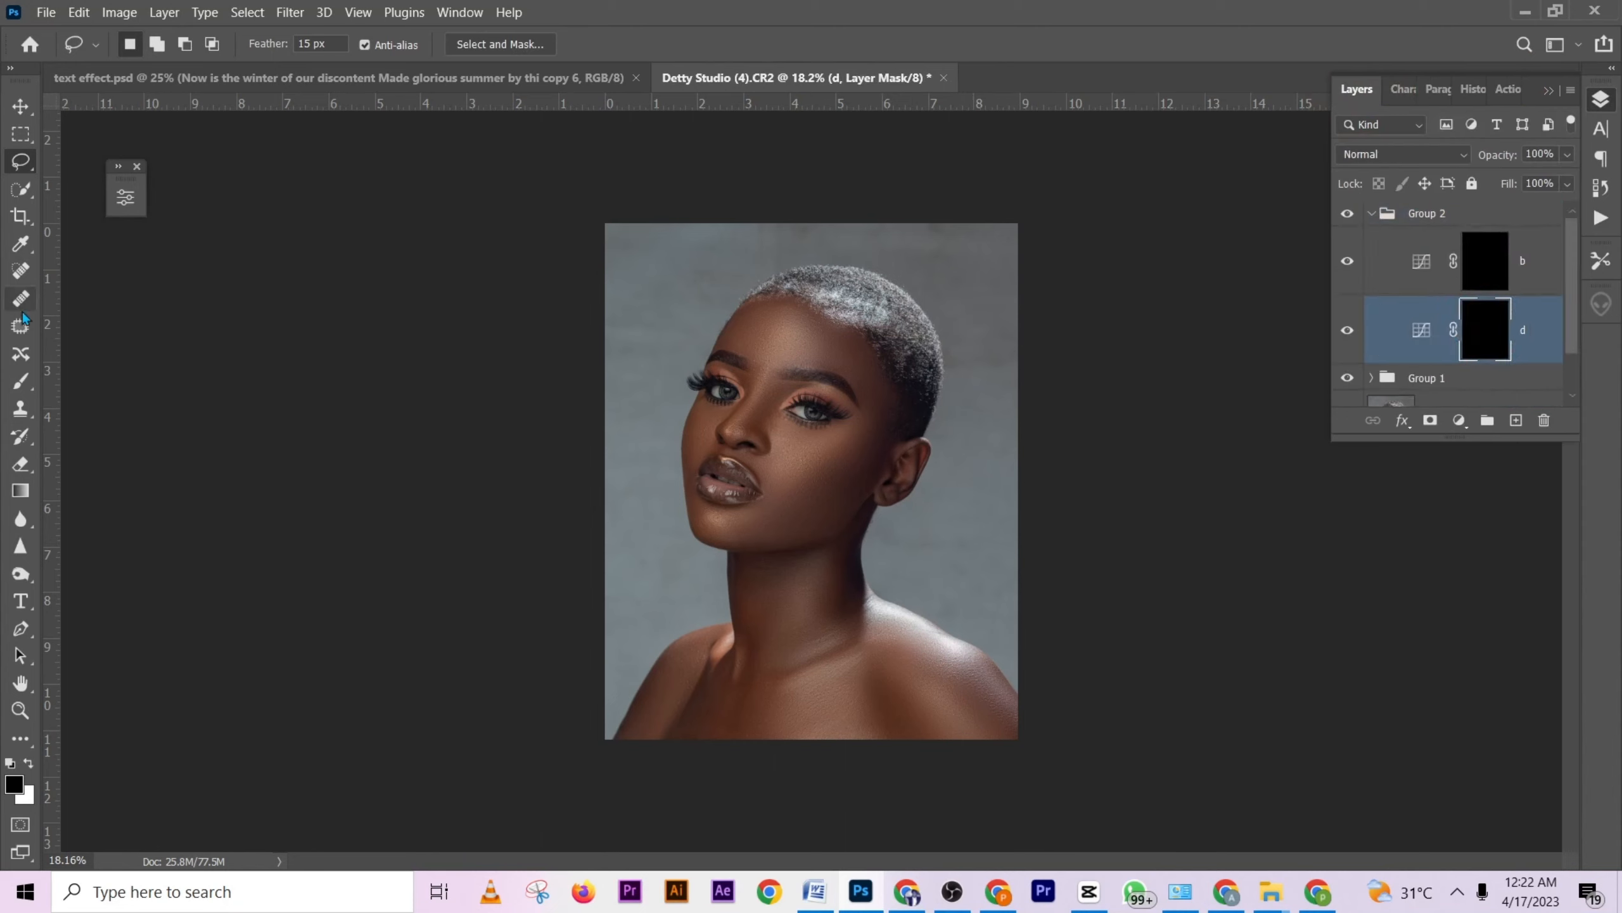
left_click(20, 382)
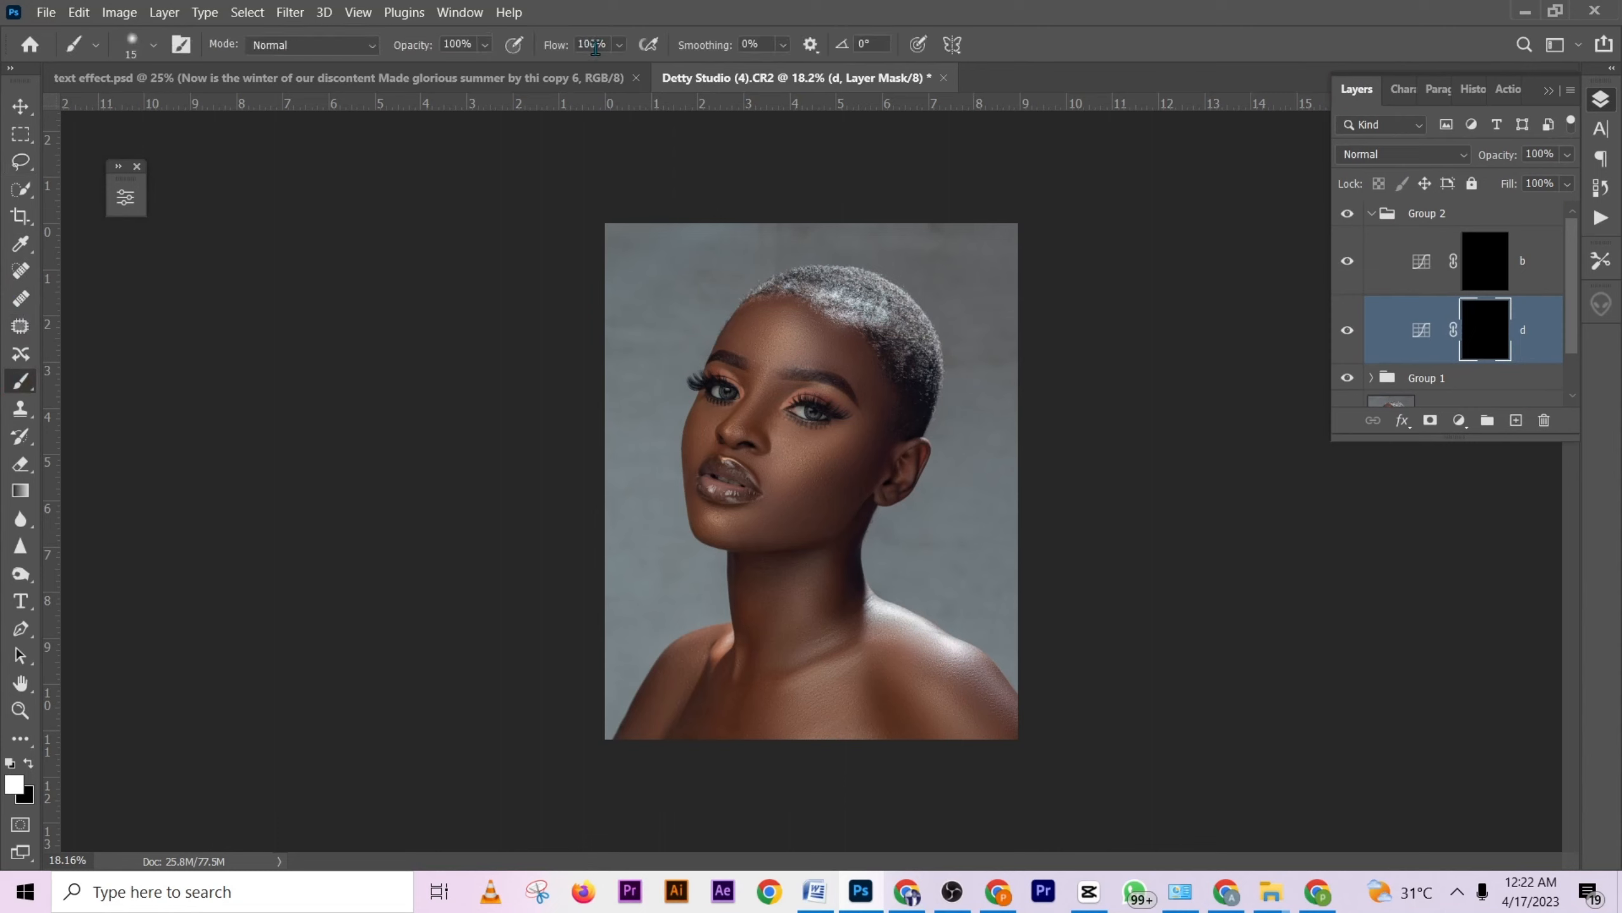
left_click_drag(563, 51, 335, 77)
Hide Group 1 and paint white along the nose bridge on layer d's mask with an 80 px brush.
scroll(824, 409, "up", 5)
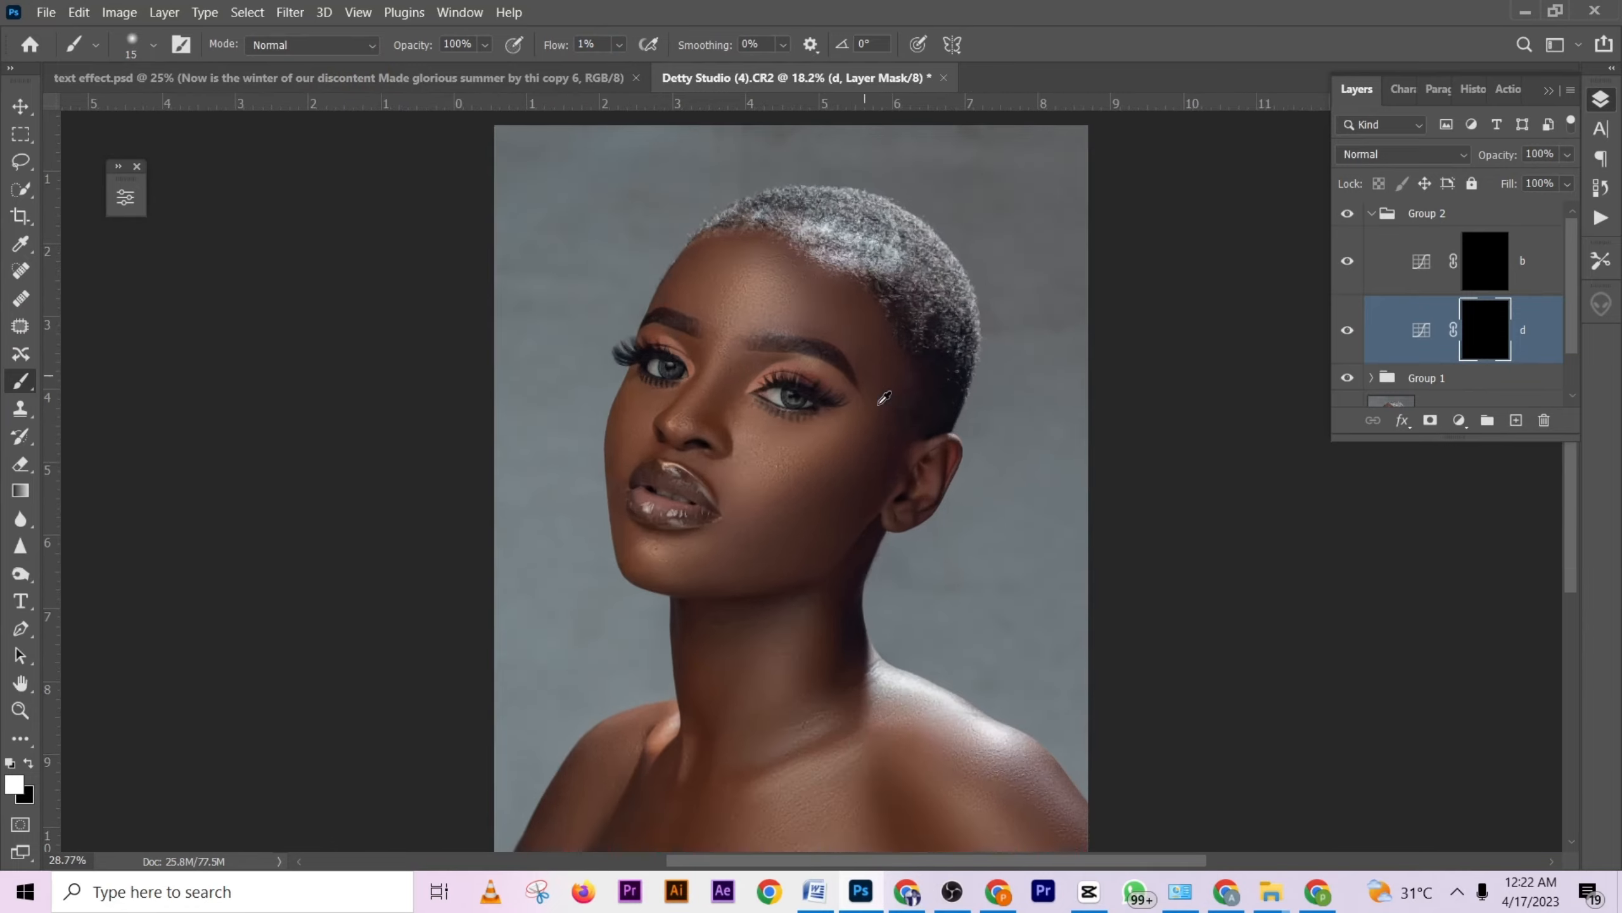
left_click_drag(778, 409, 789, 409)
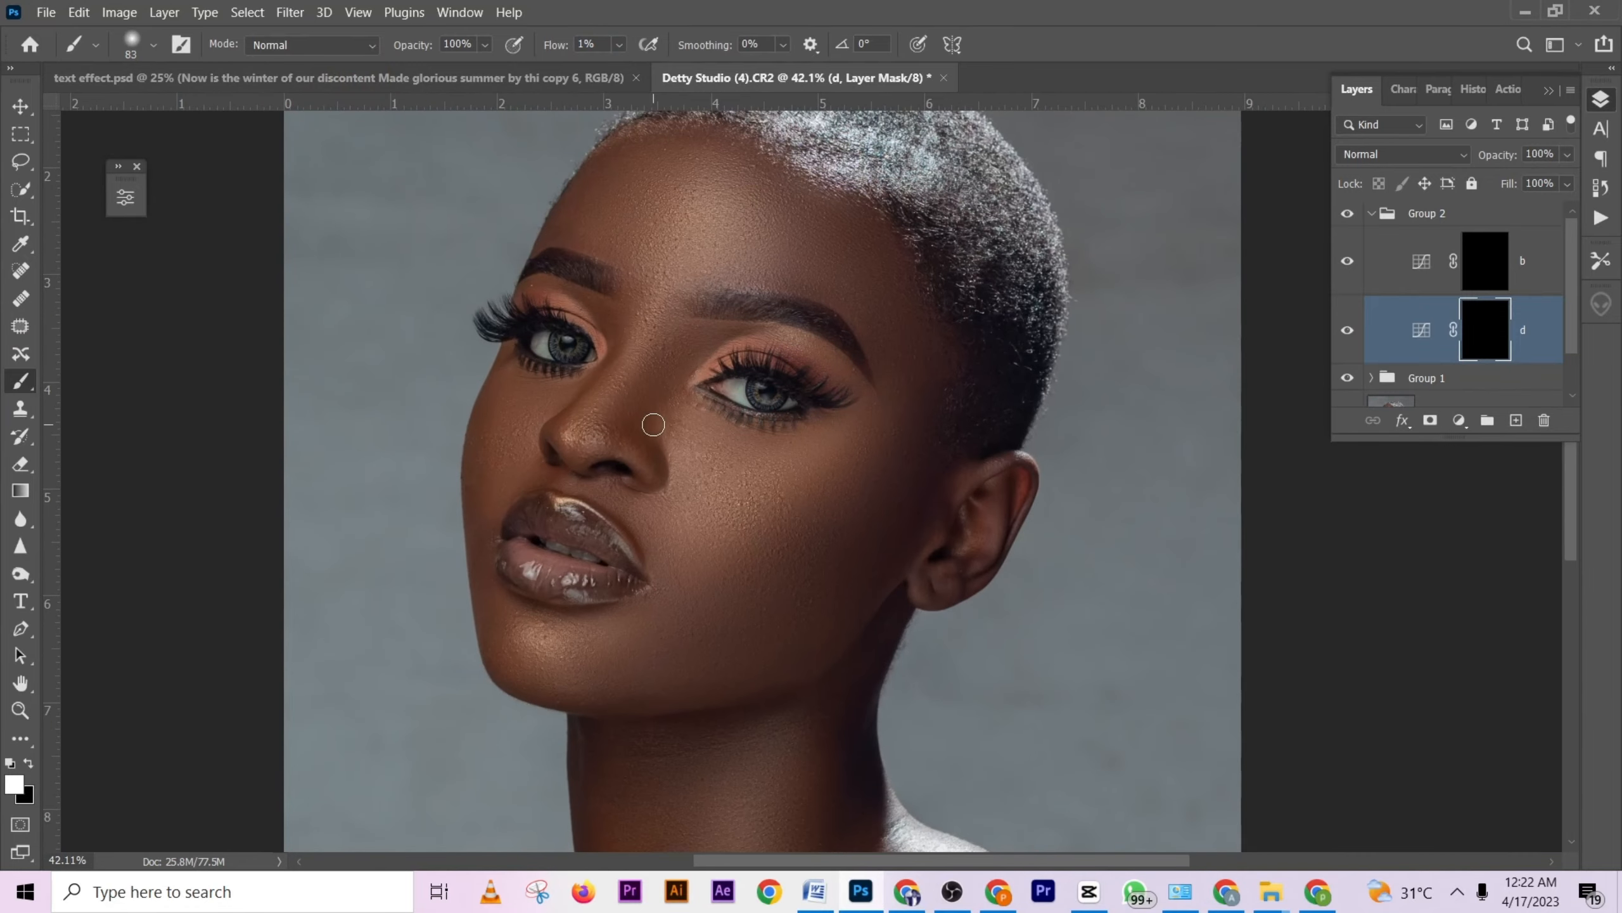
scroll(625, 387, "up", 1)
left_click_drag(633, 354, 623, 355)
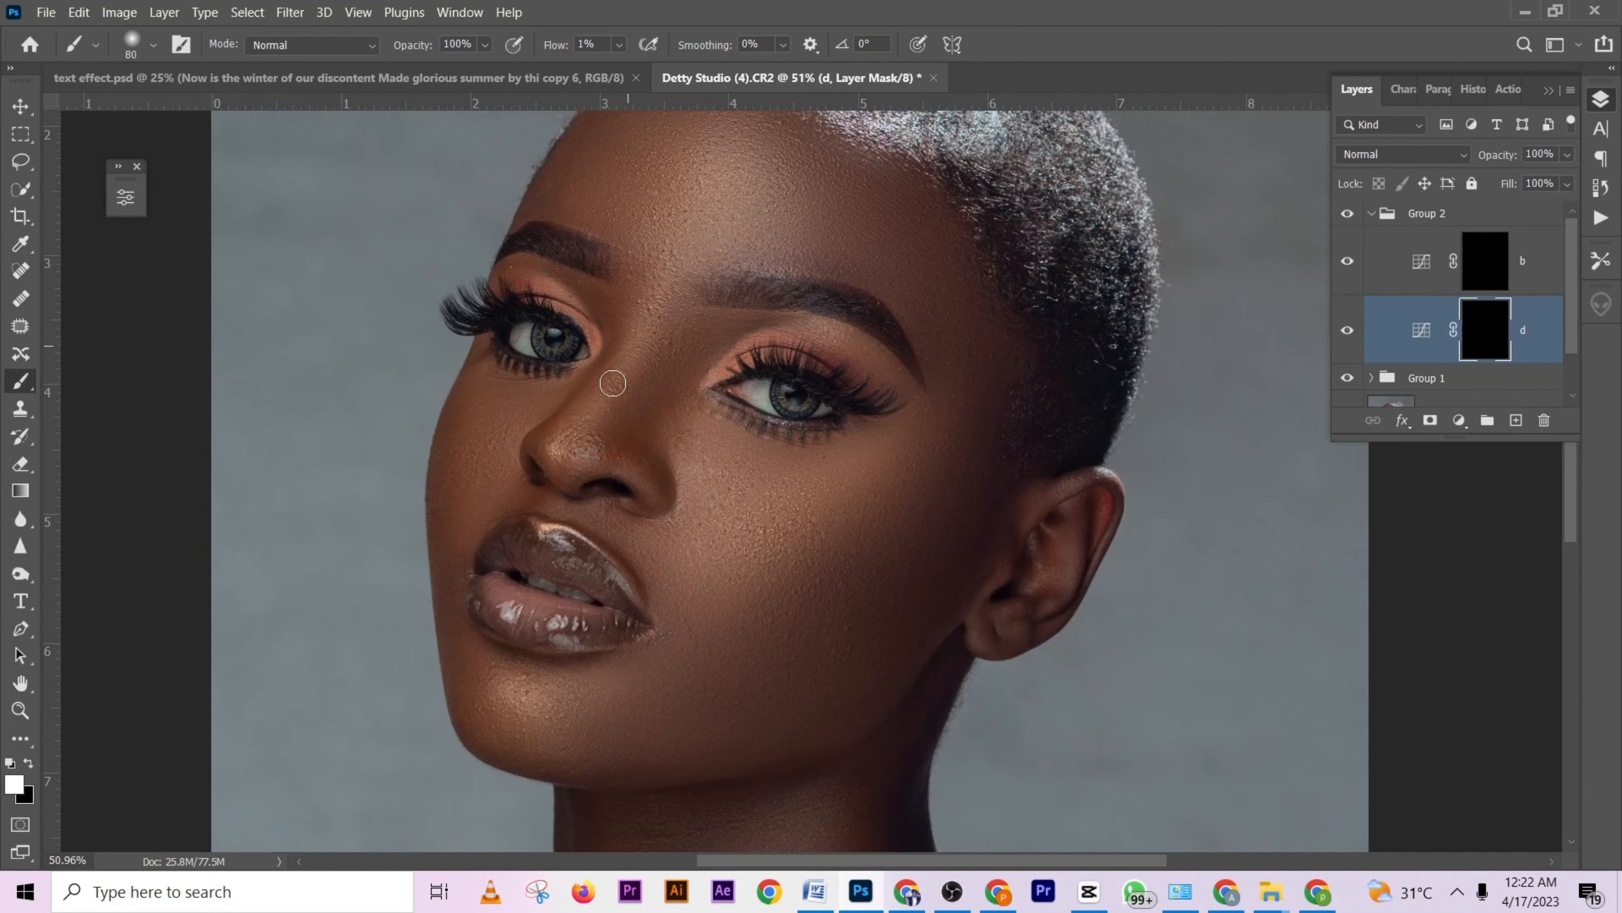
left_click(1349, 378)
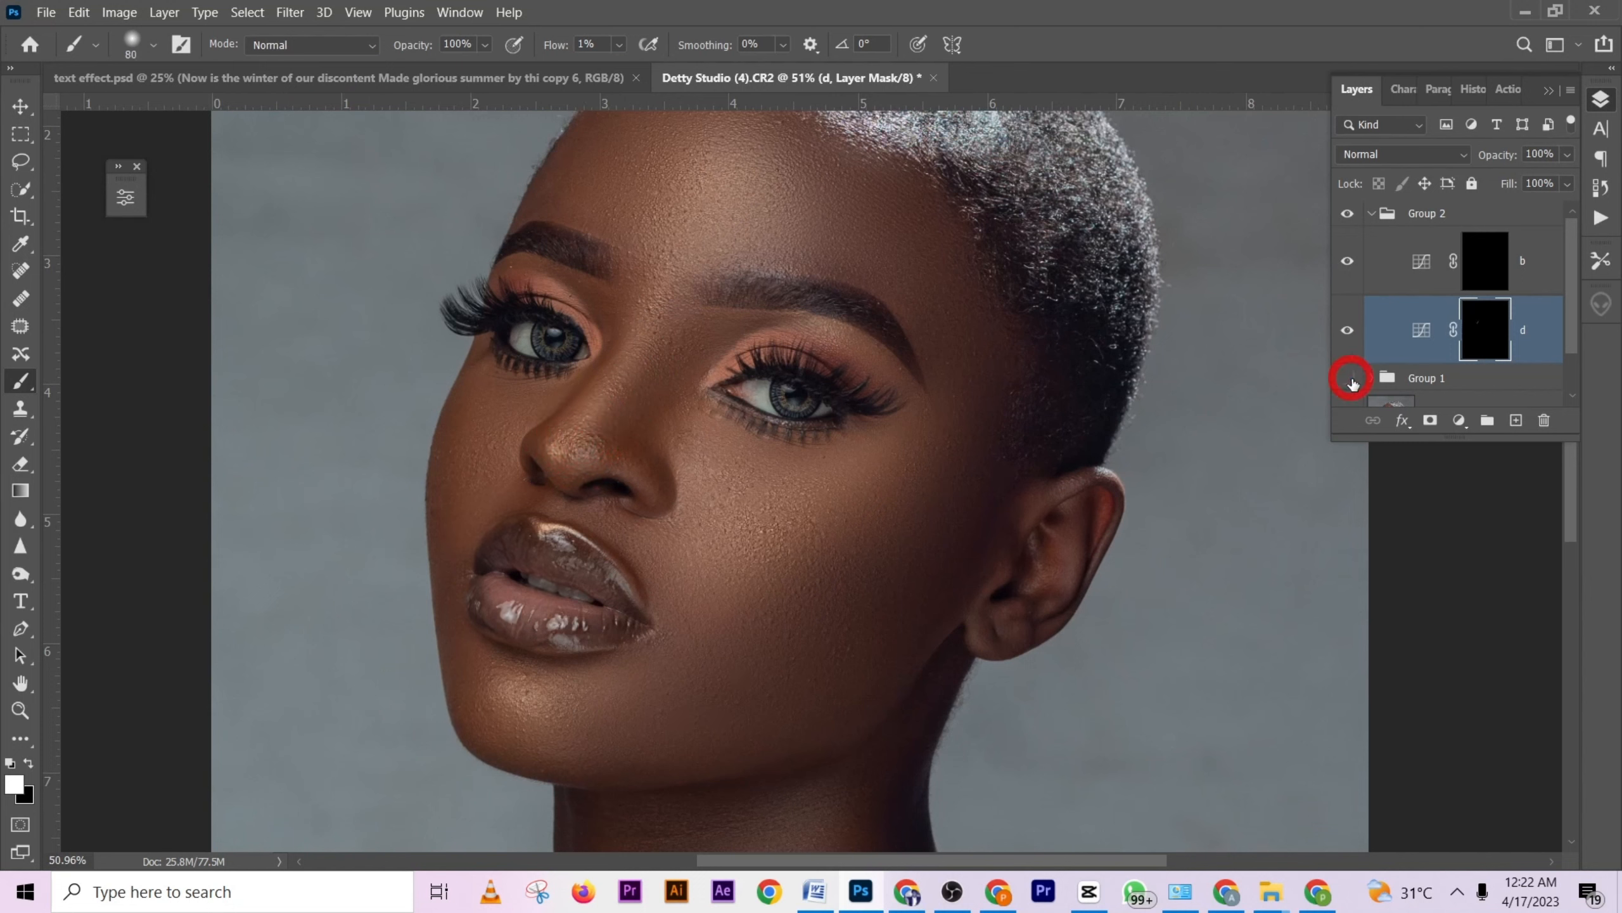
mouse_move(645, 355)
left_mouse_down()
mouse_move(672, 308)
mouse_move(619, 370)
left_mouse_up()
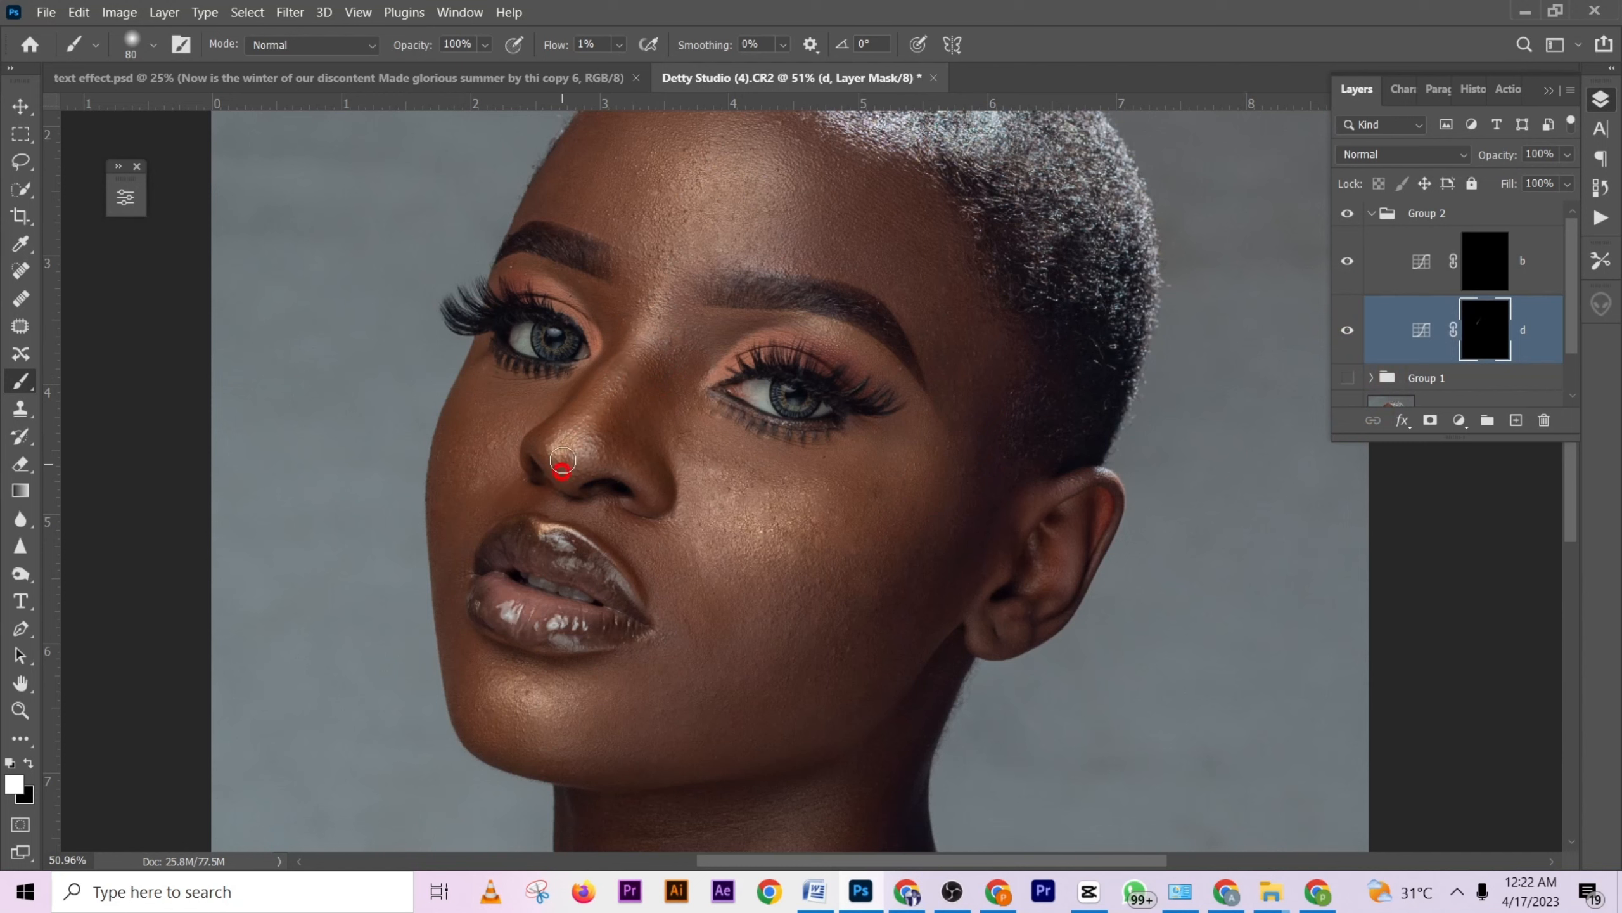
Brighten the nose tip by painting white on the d layer mask at 1% flow, and compare with the layer hidden and shown.
key("bracketright")
left_click(562, 455)
left_click(1348, 329)
left_click(1348, 330)
Brighten the near cheek below the eye on the d layer mask, enlarging the brush up to 300 px.
scroll(926, 427, "down", 2)
scroll(927, 427, "down", 1)
key("bracketright")
key("bracketright")
key("bracketright")
key("bracketright")
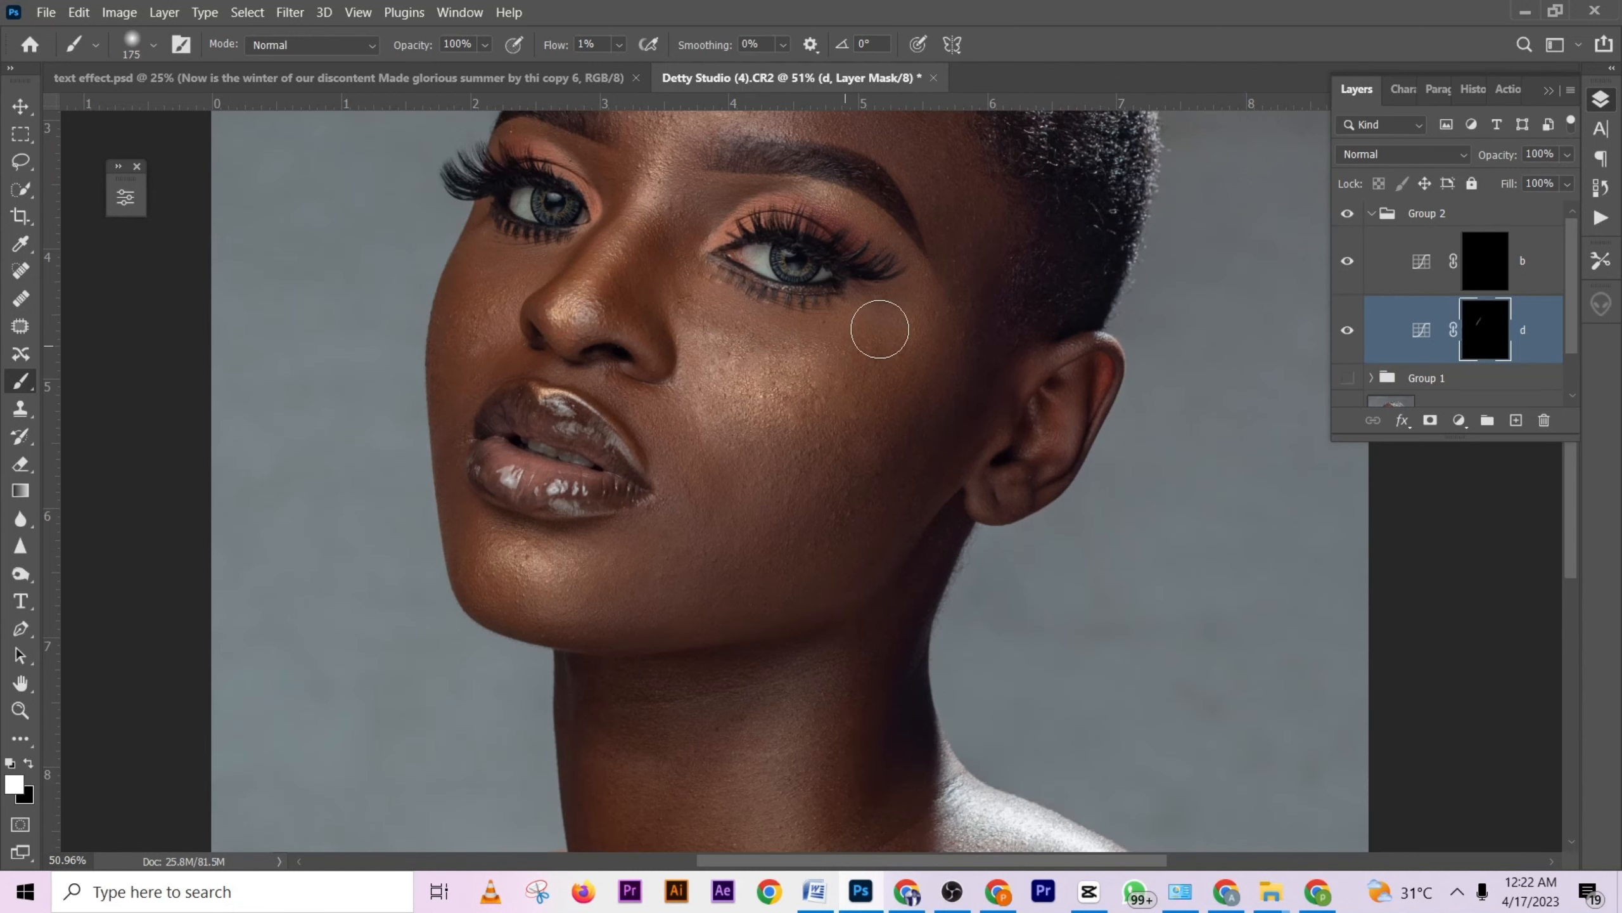
key("bracketright")
scroll(741, 380, "down", 2)
key("bracketright")
key("bracketright")
Build up a highlight on the central forehead above the brows with 250 and 200 px brushes, previewing it with Group 1 shown.
scroll(760, 406, "up", 5)
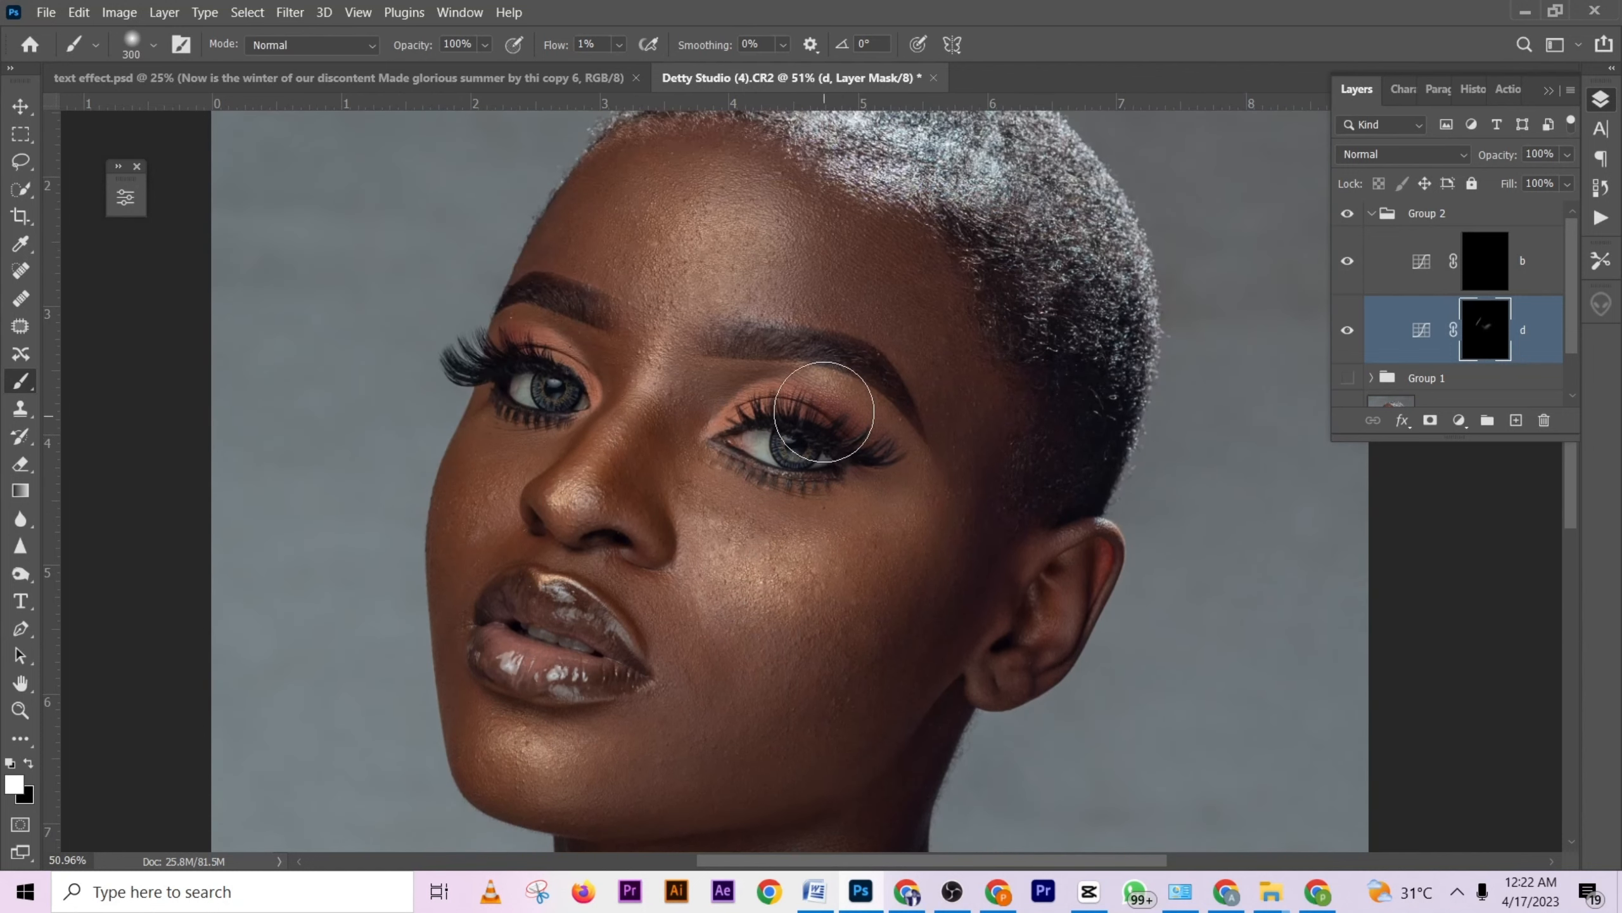
scroll(744, 236, "up", 1)
key("bracketleft")
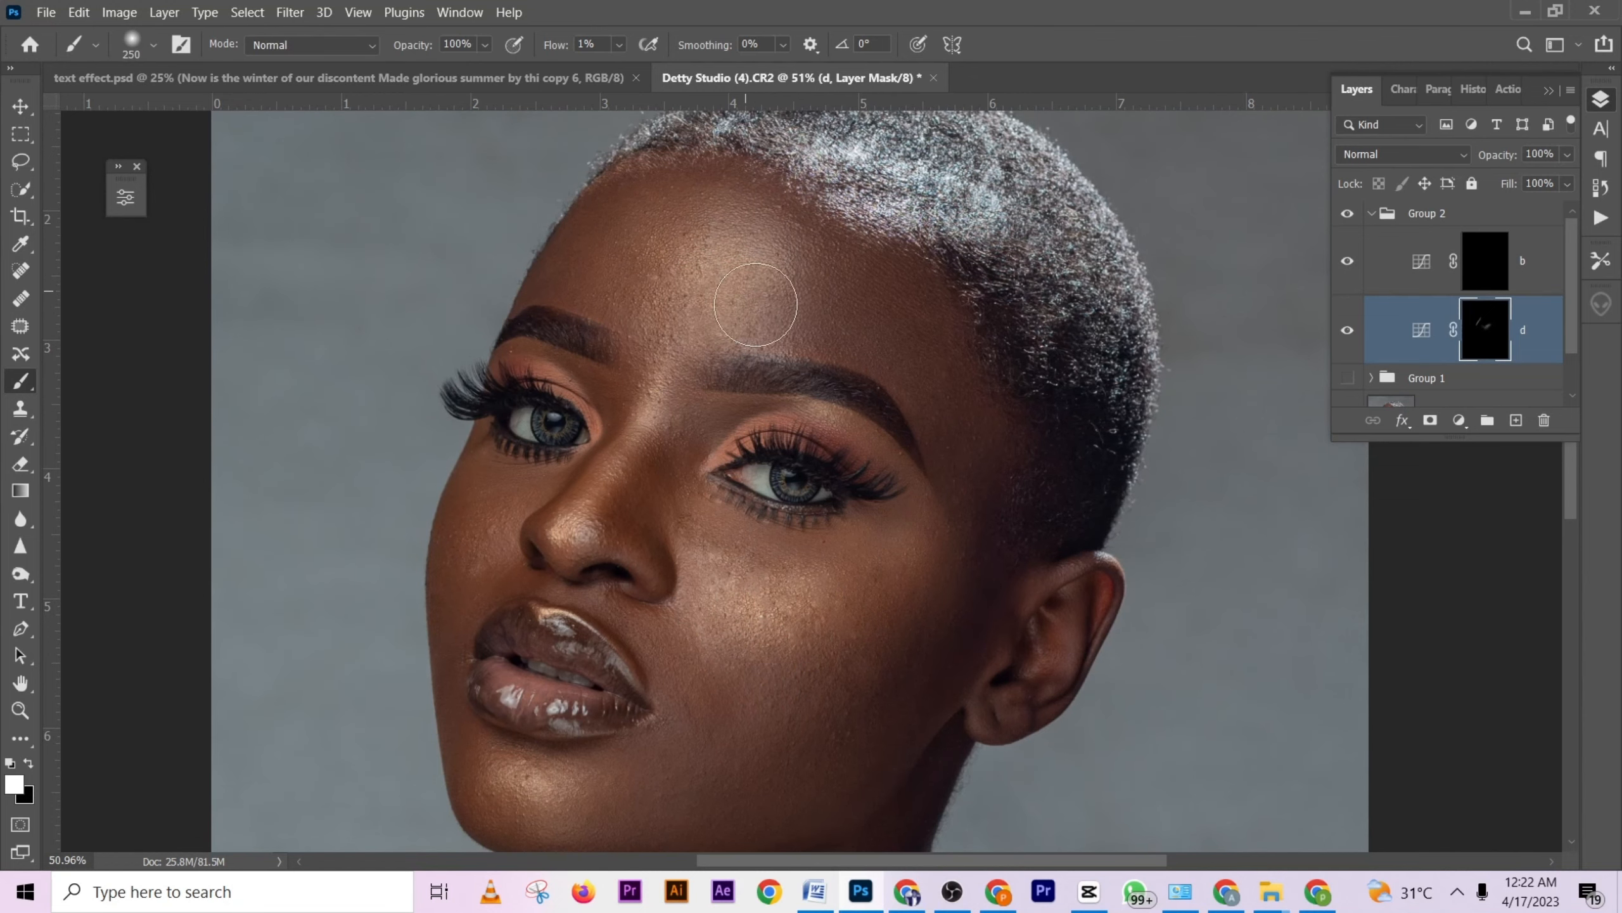
mouse_move(754, 282)
left_mouse_down()
mouse_move(659, 330)
mouse_move(755, 322)
mouse_move(727, 299)
mouse_move(753, 262)
left_mouse_up()
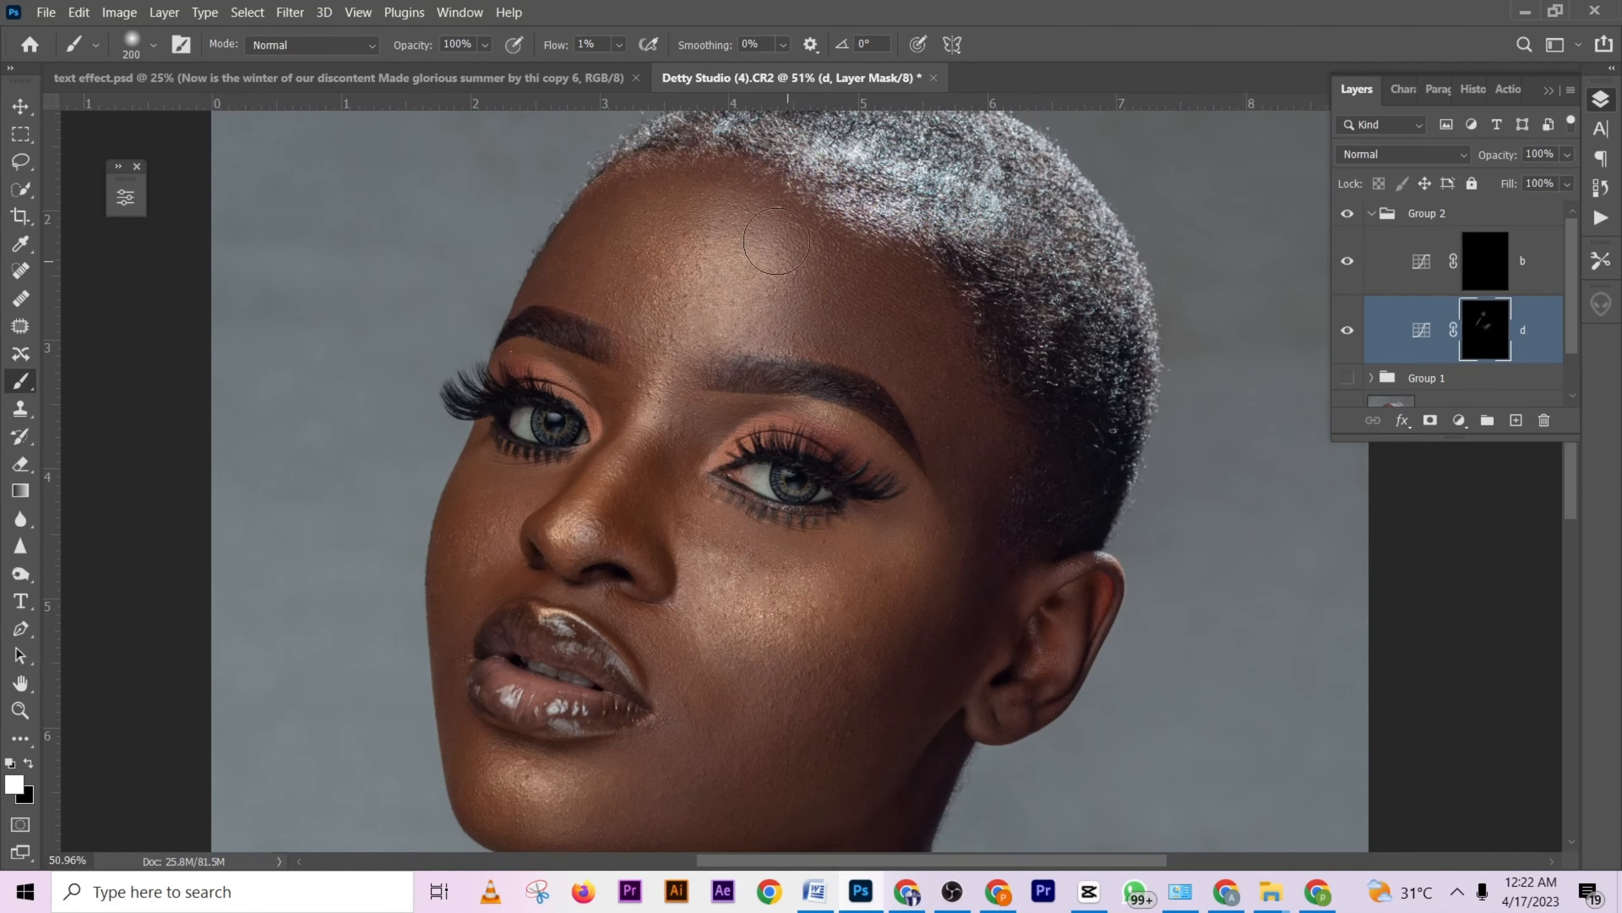
key("bracketleft")
left_click(1351, 380)
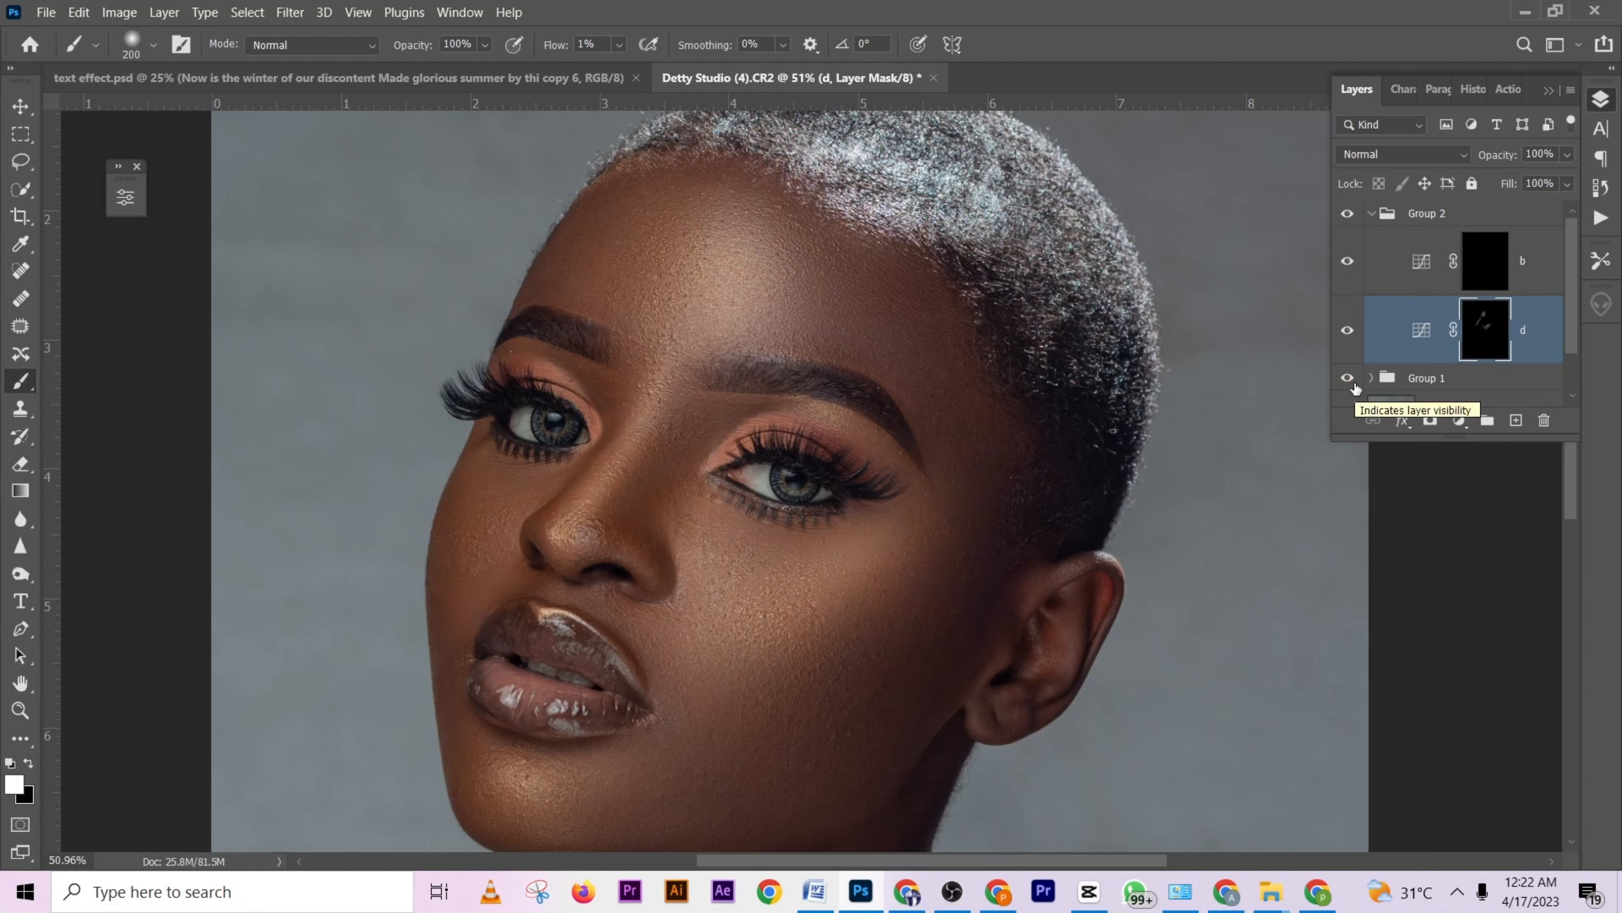
left_click(1354, 382)
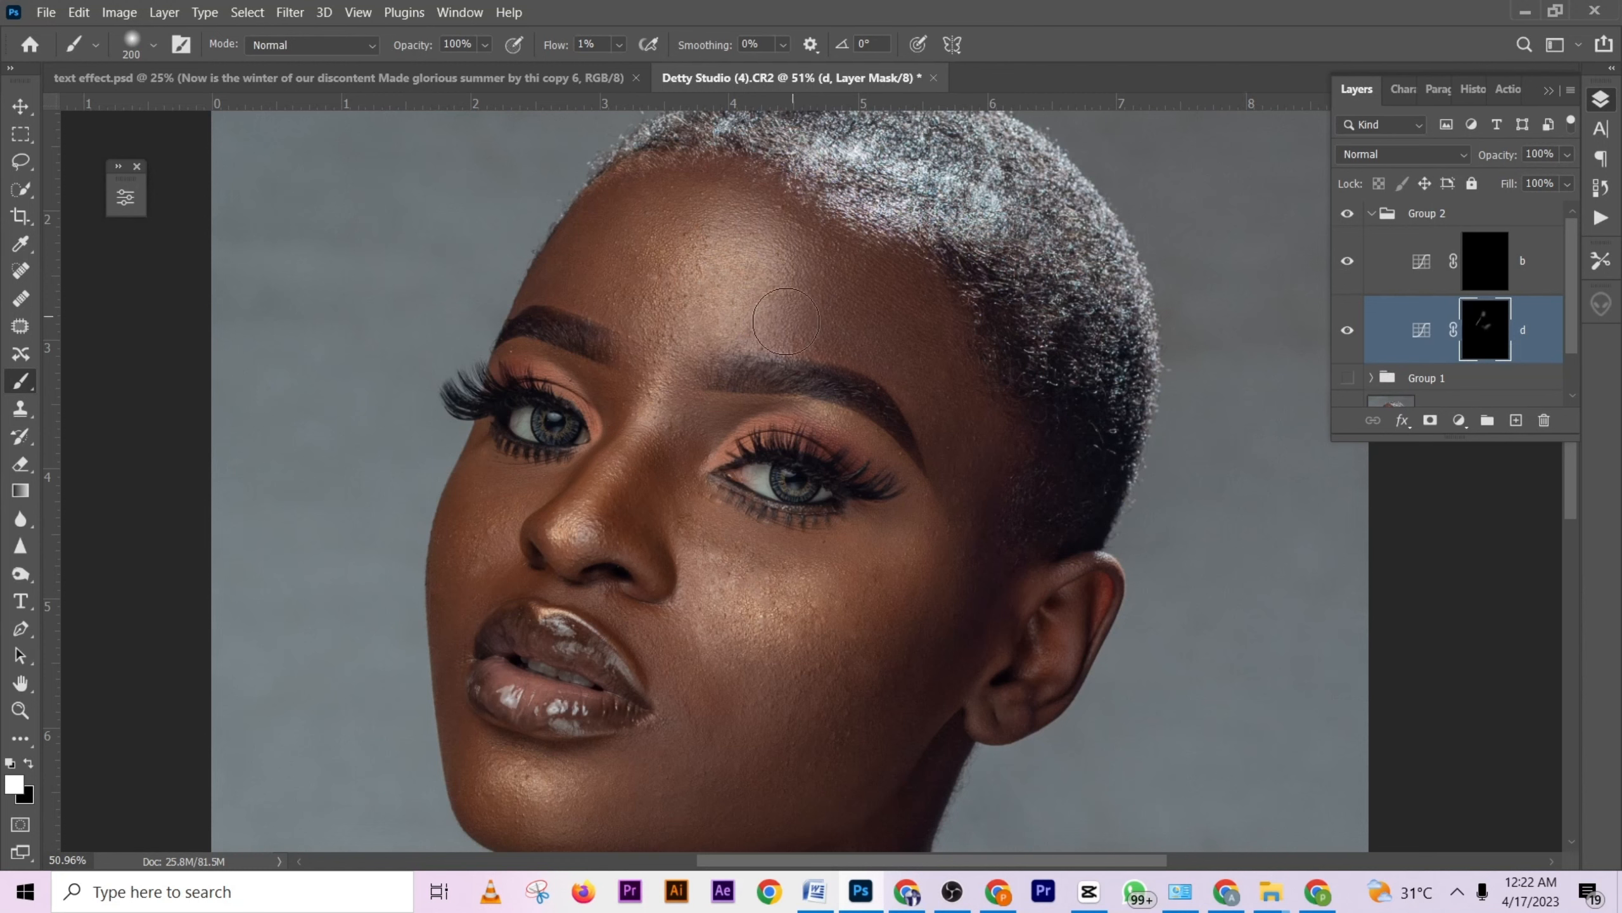
left_click(768, 292)
left_click(713, 315)
left_click(742, 308)
left_click(782, 280)
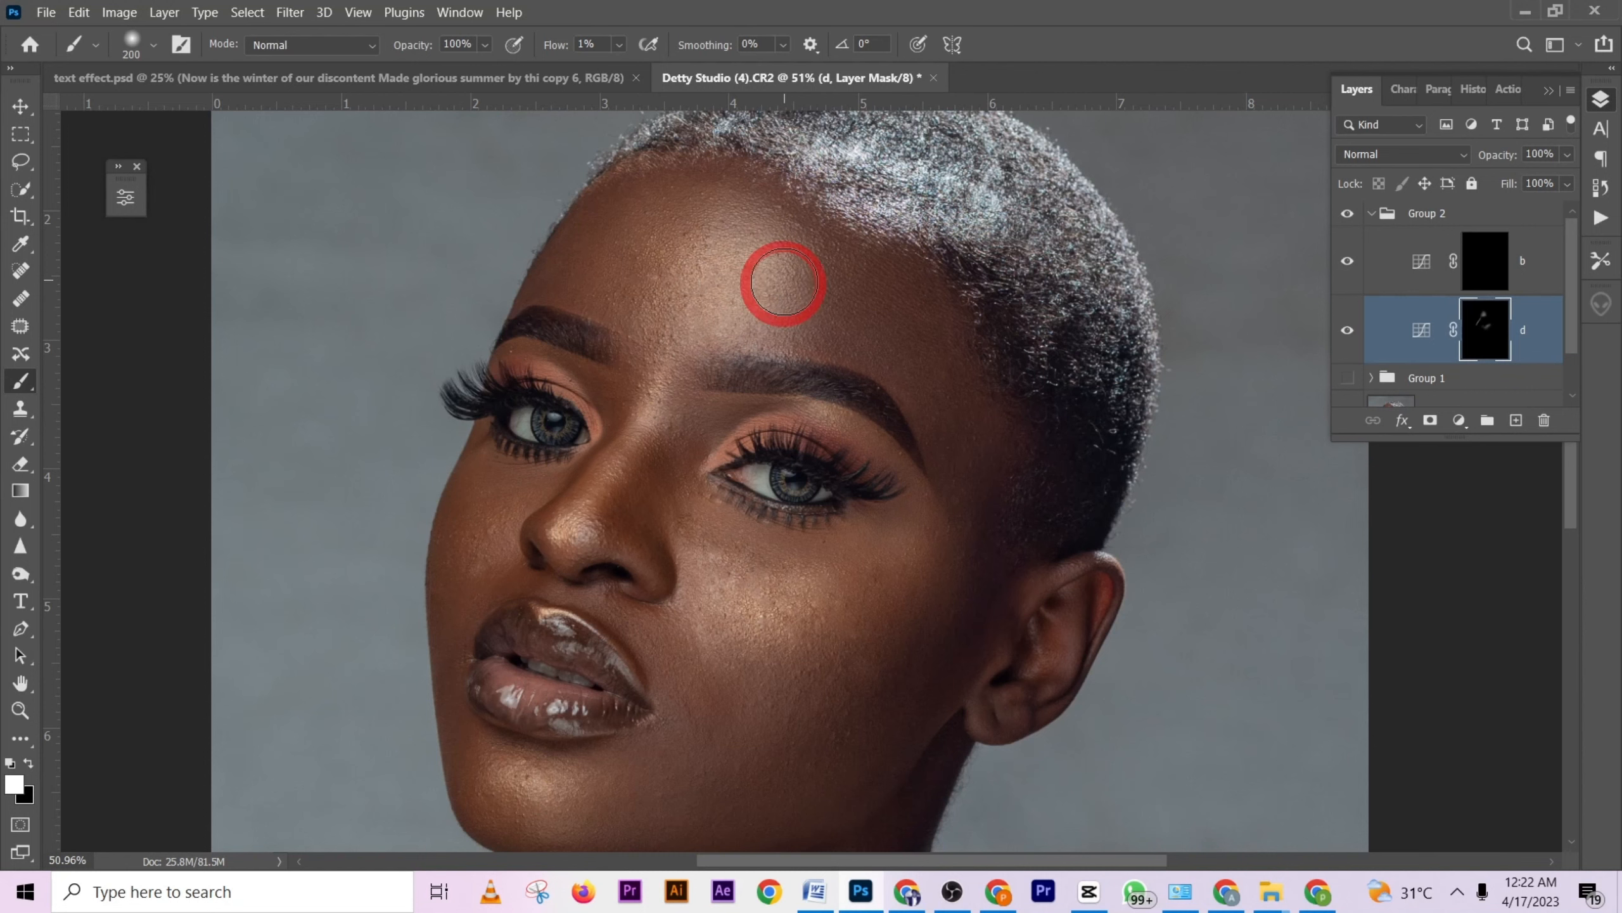
Paint more brightness onto the near cheek with a 200 px brush, and compare with Group 1 shown and hidden.
scroll(792, 320, "down", 3)
mouse_move(835, 435)
left_mouse_down()
mouse_move(754, 407)
mouse_move(881, 379)
mouse_move(770, 459)
left_mouse_up()
left_click(732, 475)
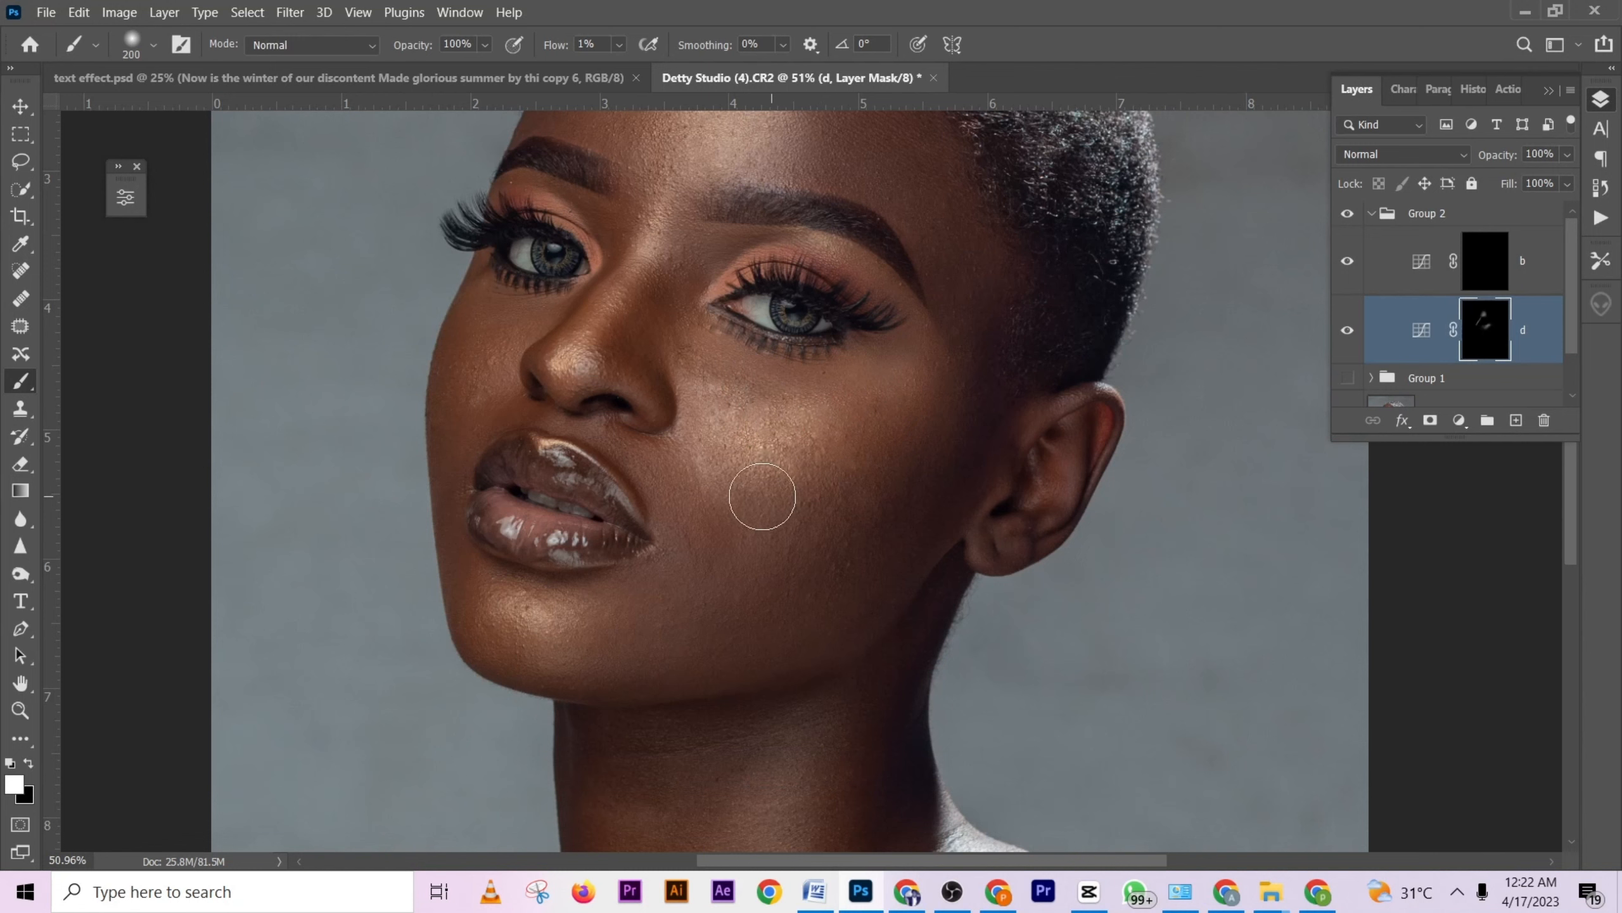
left_click(1355, 381)
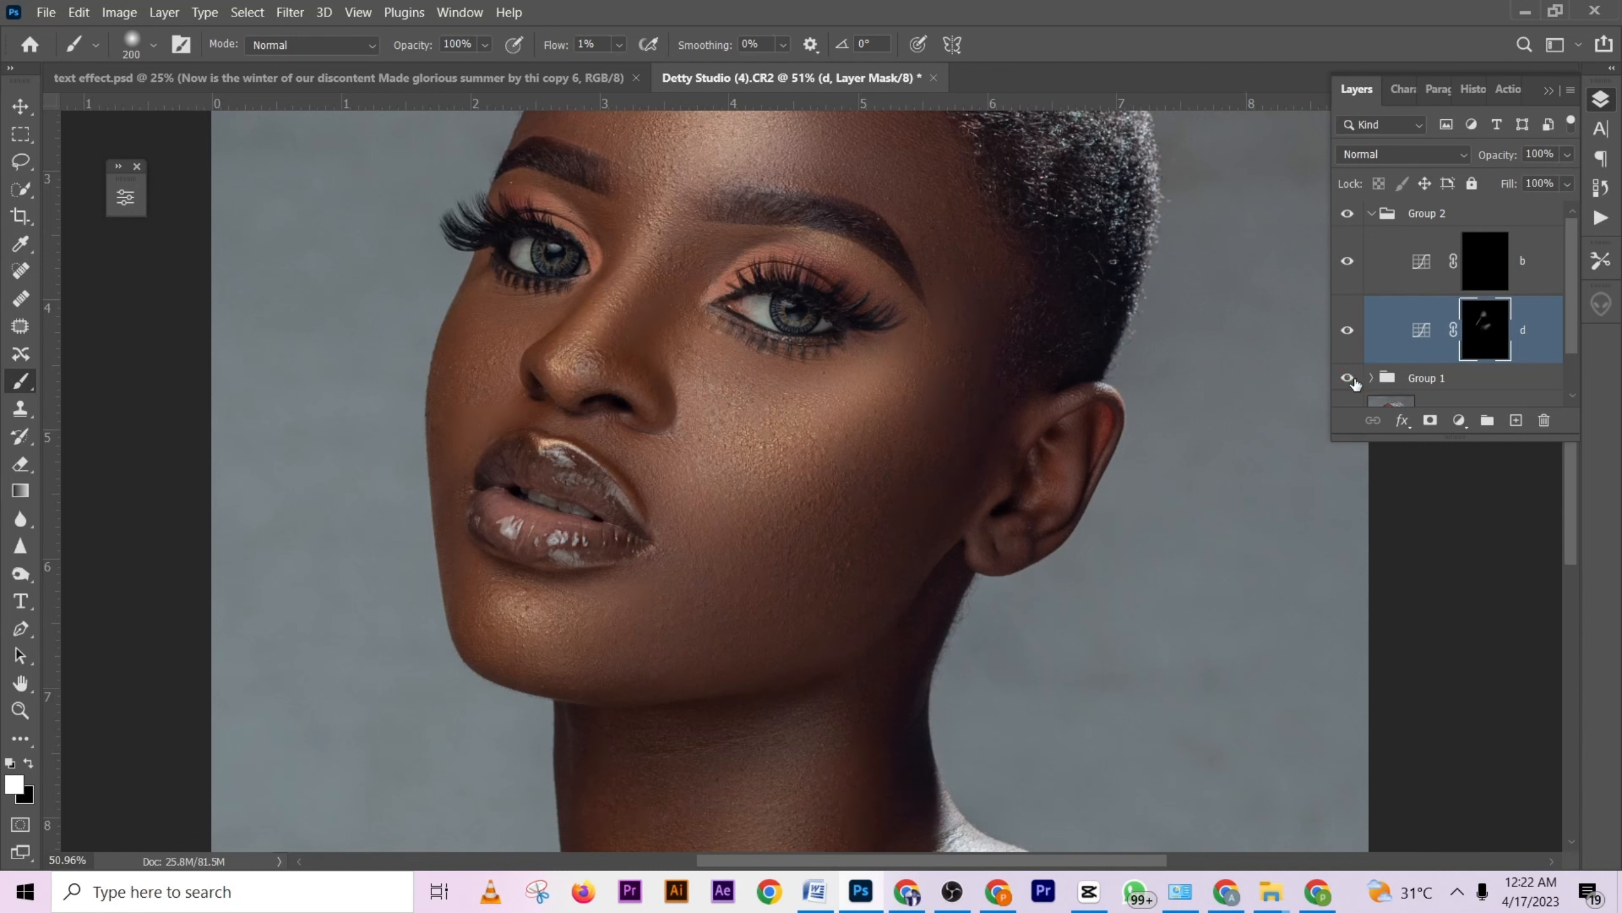
left_click(1349, 379)
Brighten the area under the near eye and the upper cheek with a brush of about 100 px.
key("bracketleft")
key("bracketleft")
key("bracketleft")
key("bracketleft")
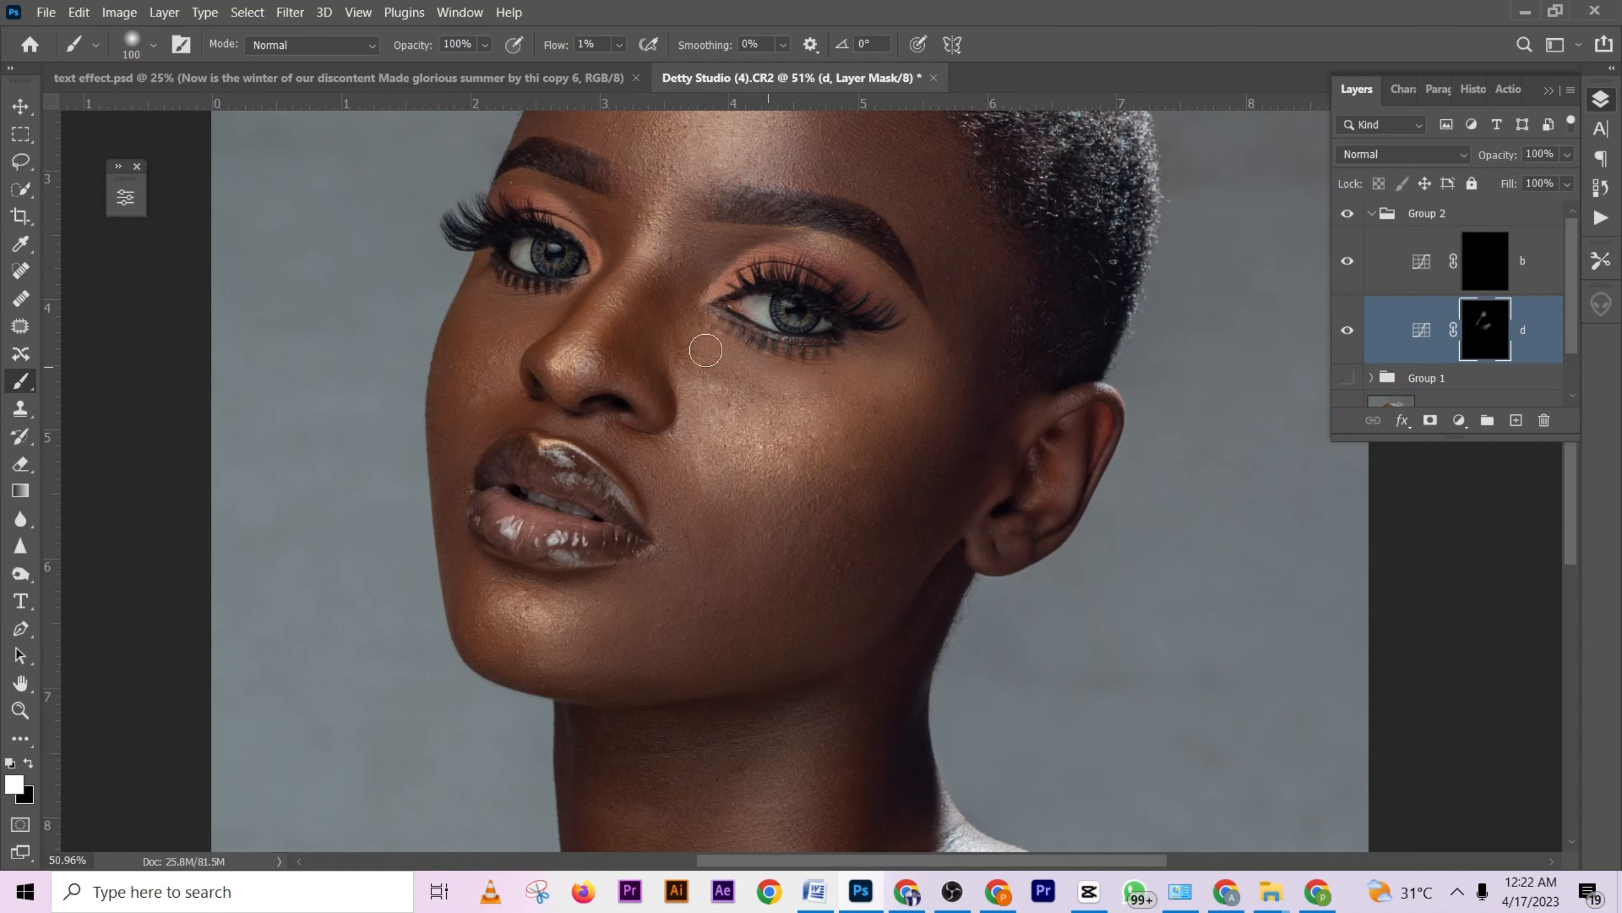
key("bracketleft")
left_click(807, 410)
Brighten the lower near cheek beside the mouth with a 200 px brush, and show Group 1 again.
key("bracketright")
key("bracketright")
key("bracketright")
key("bracketright")
key("bracketright")
key("bracketright")
scroll(756, 398, "down", 1)
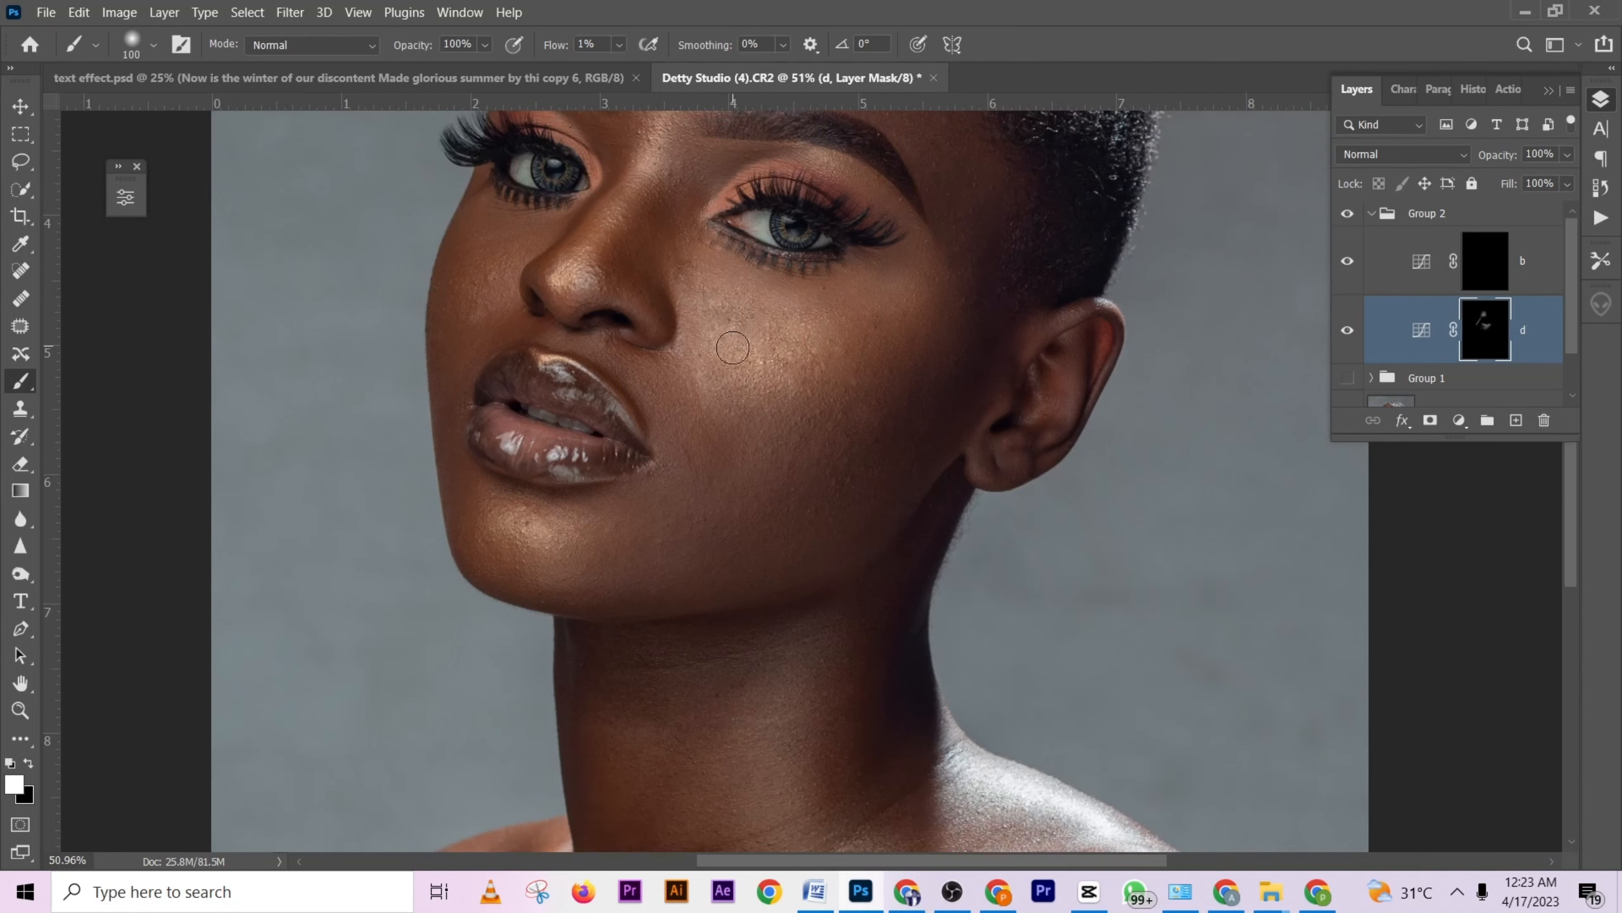
scroll(744, 365, "down", 1)
key("bracketright")
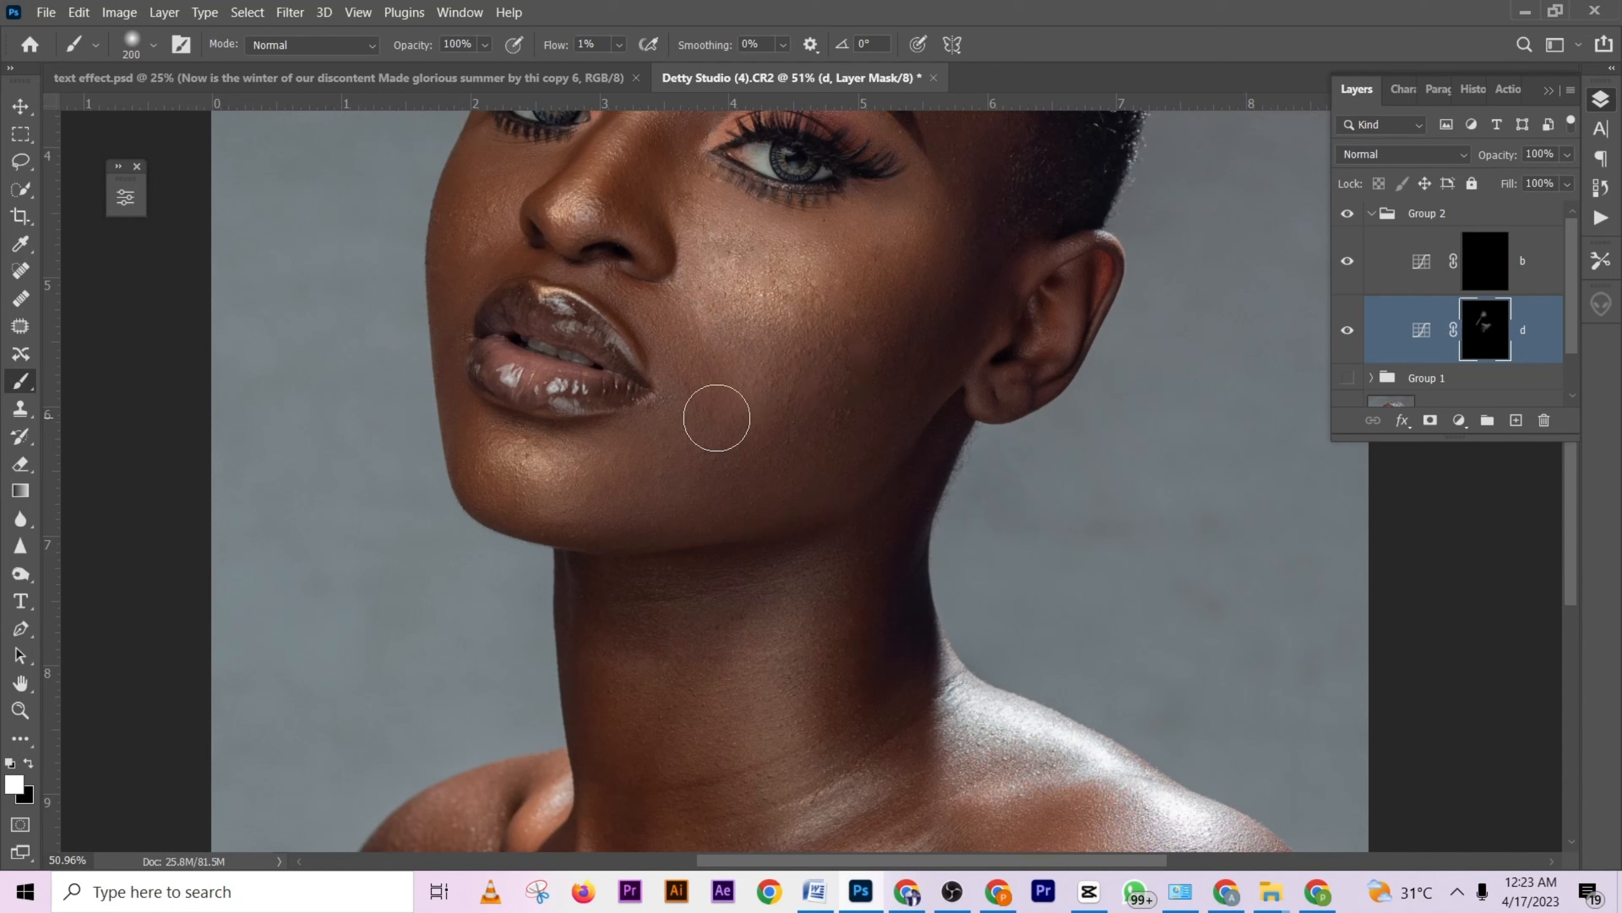
key("x")
key("x")
left_click(1348, 380)
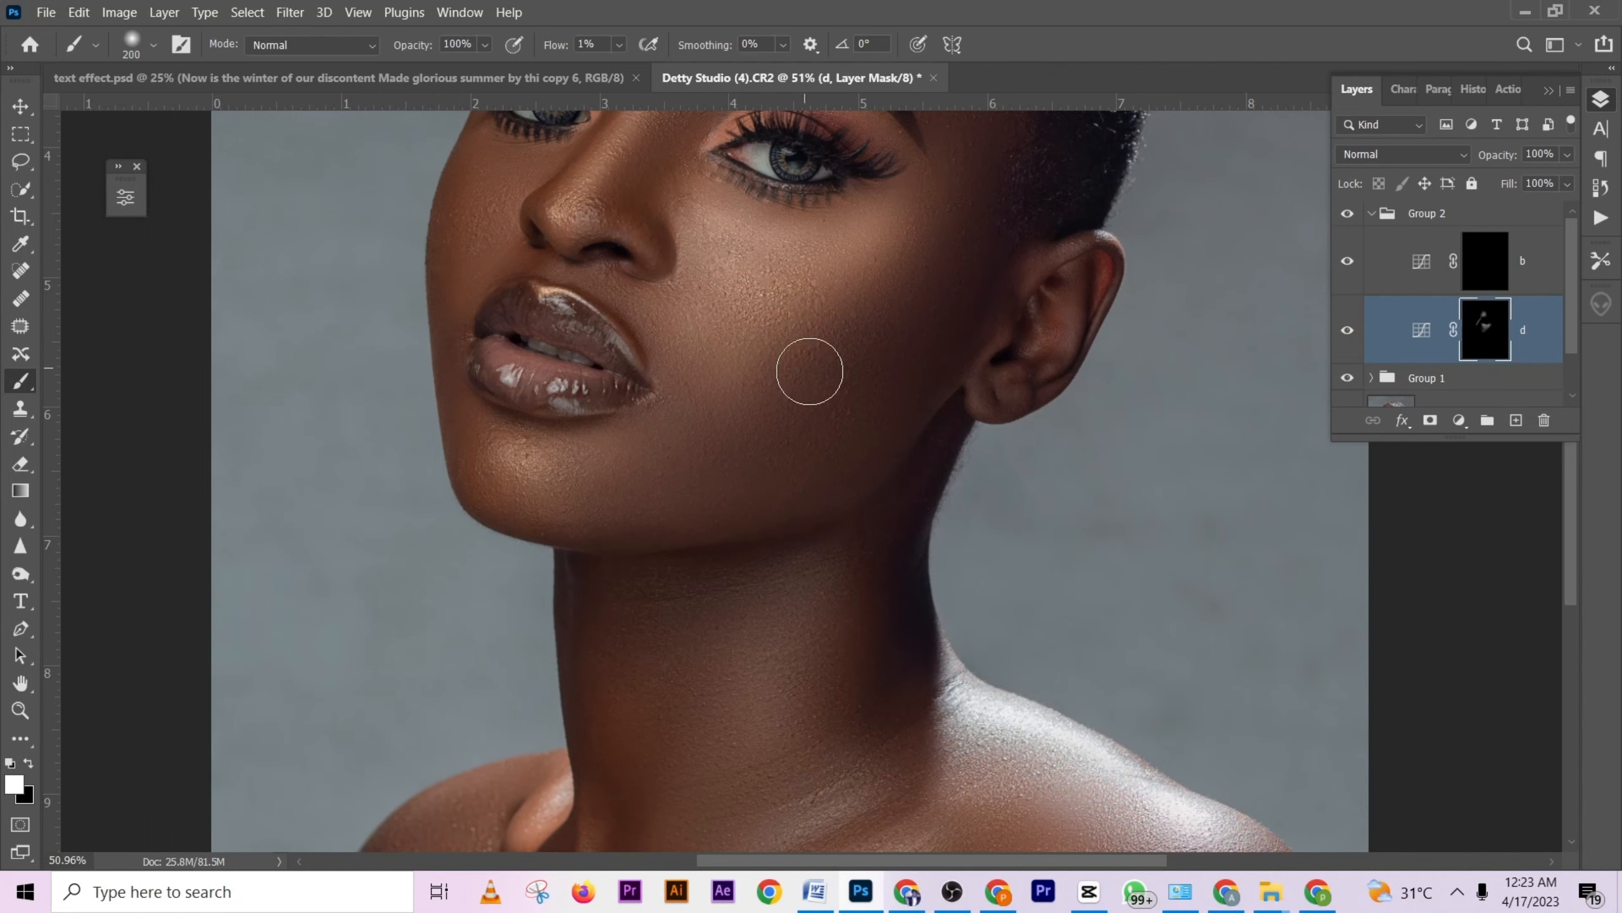
Erase excess brightening from the lower near cheek by painting black on the d mask at 76% flow.
scroll(804, 370, "down", 5)
scroll(773, 470, "up", 1)
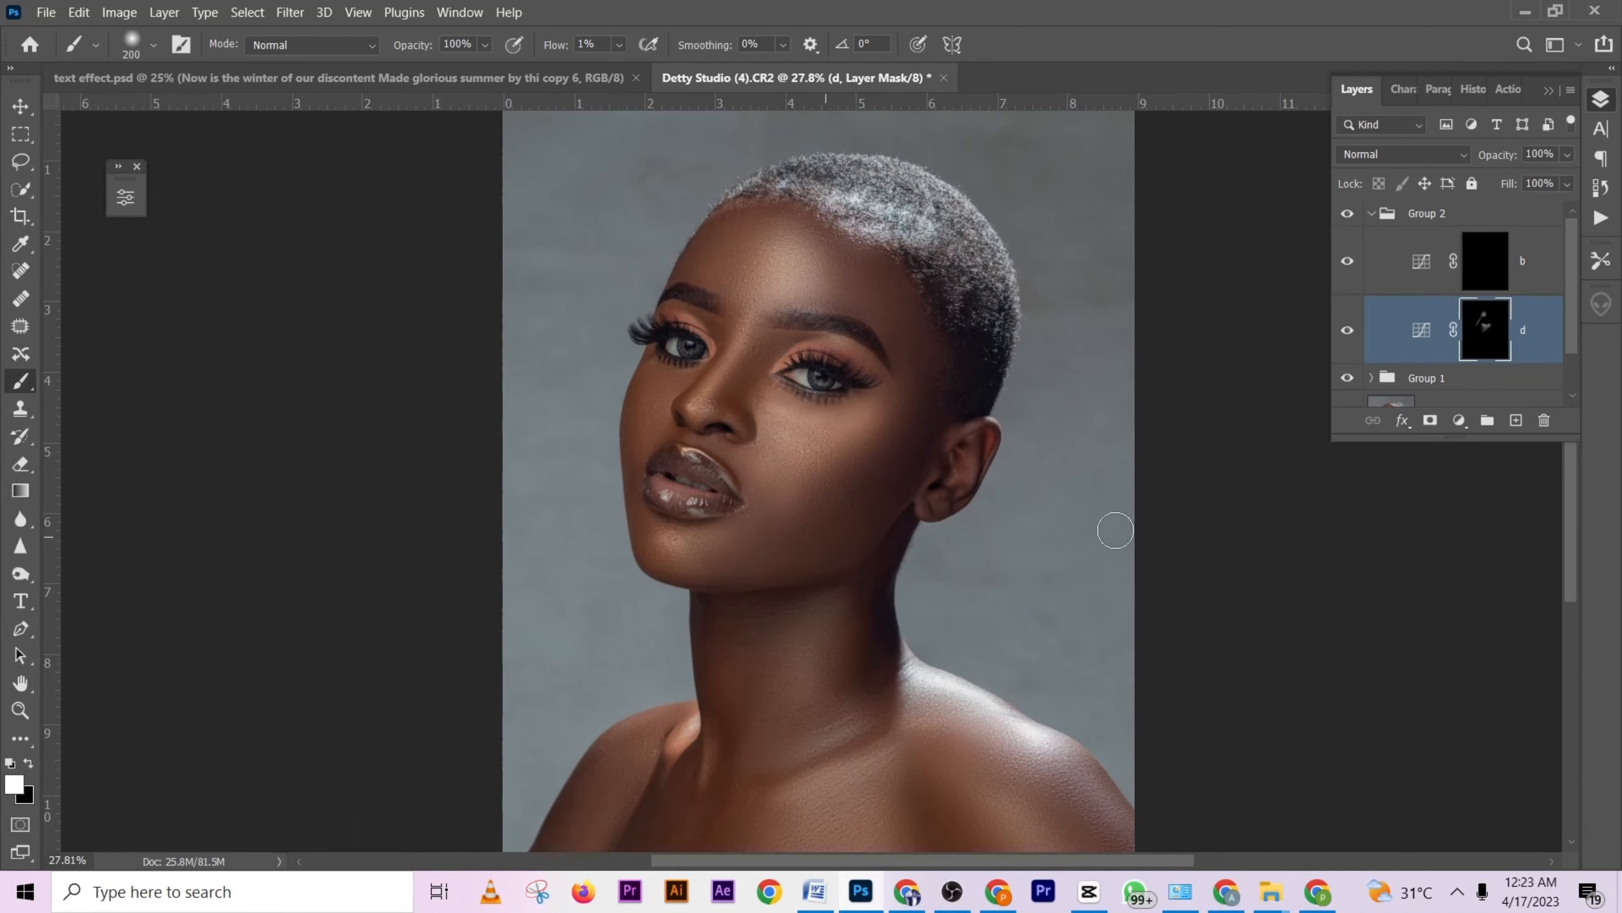
left_click(1348, 332)
key("x")
left_click_drag(624, 47, 654, 71)
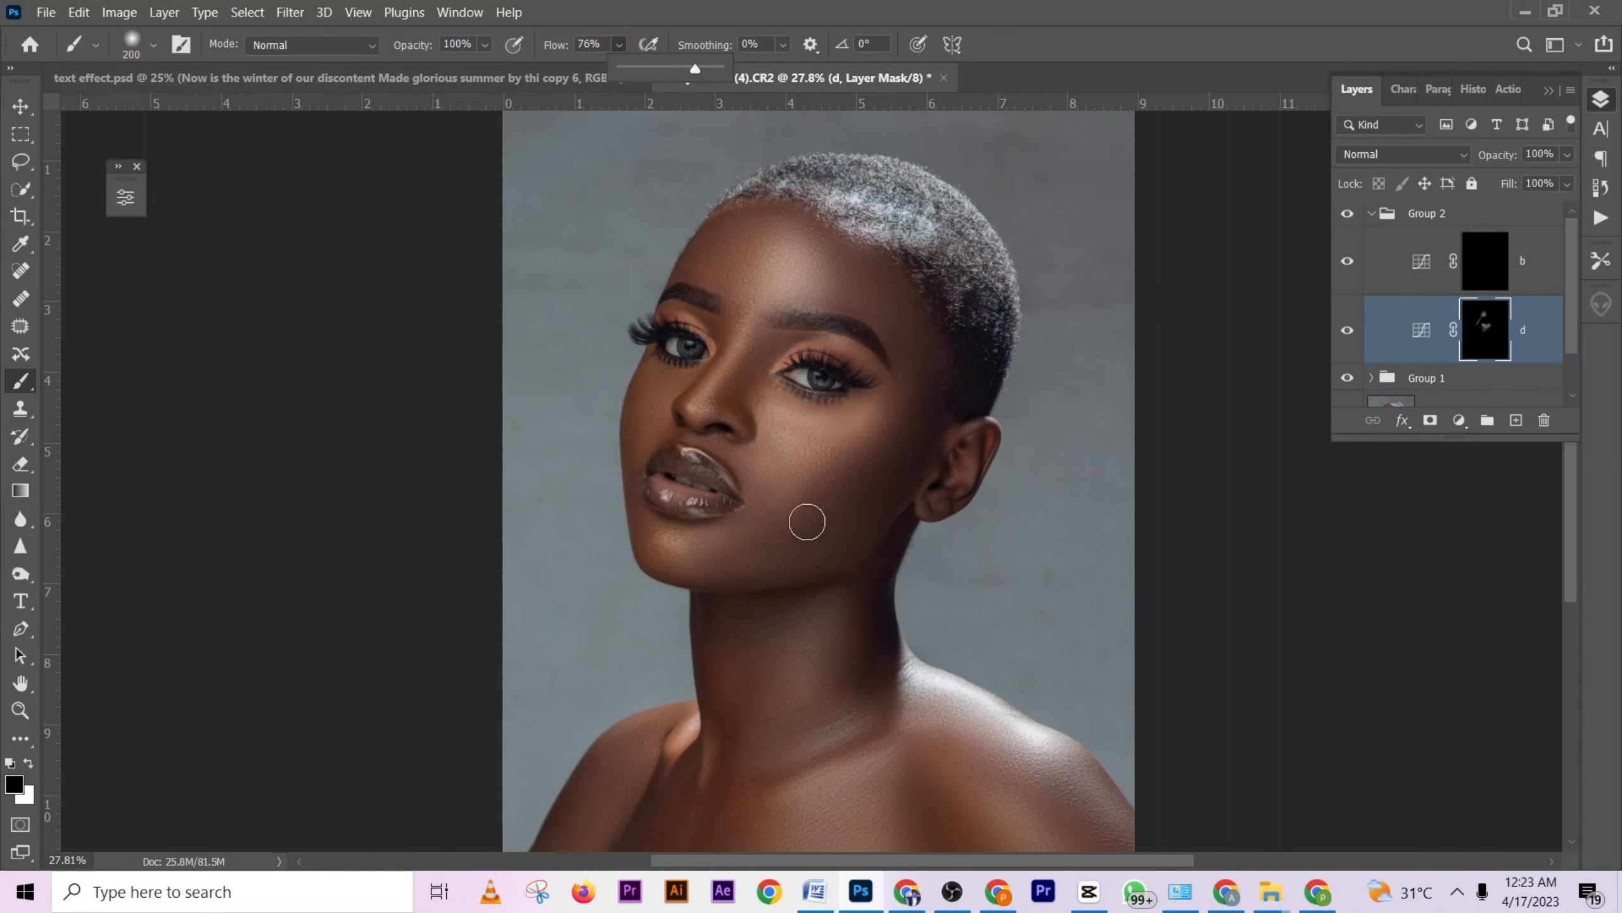
left_click(821, 503)
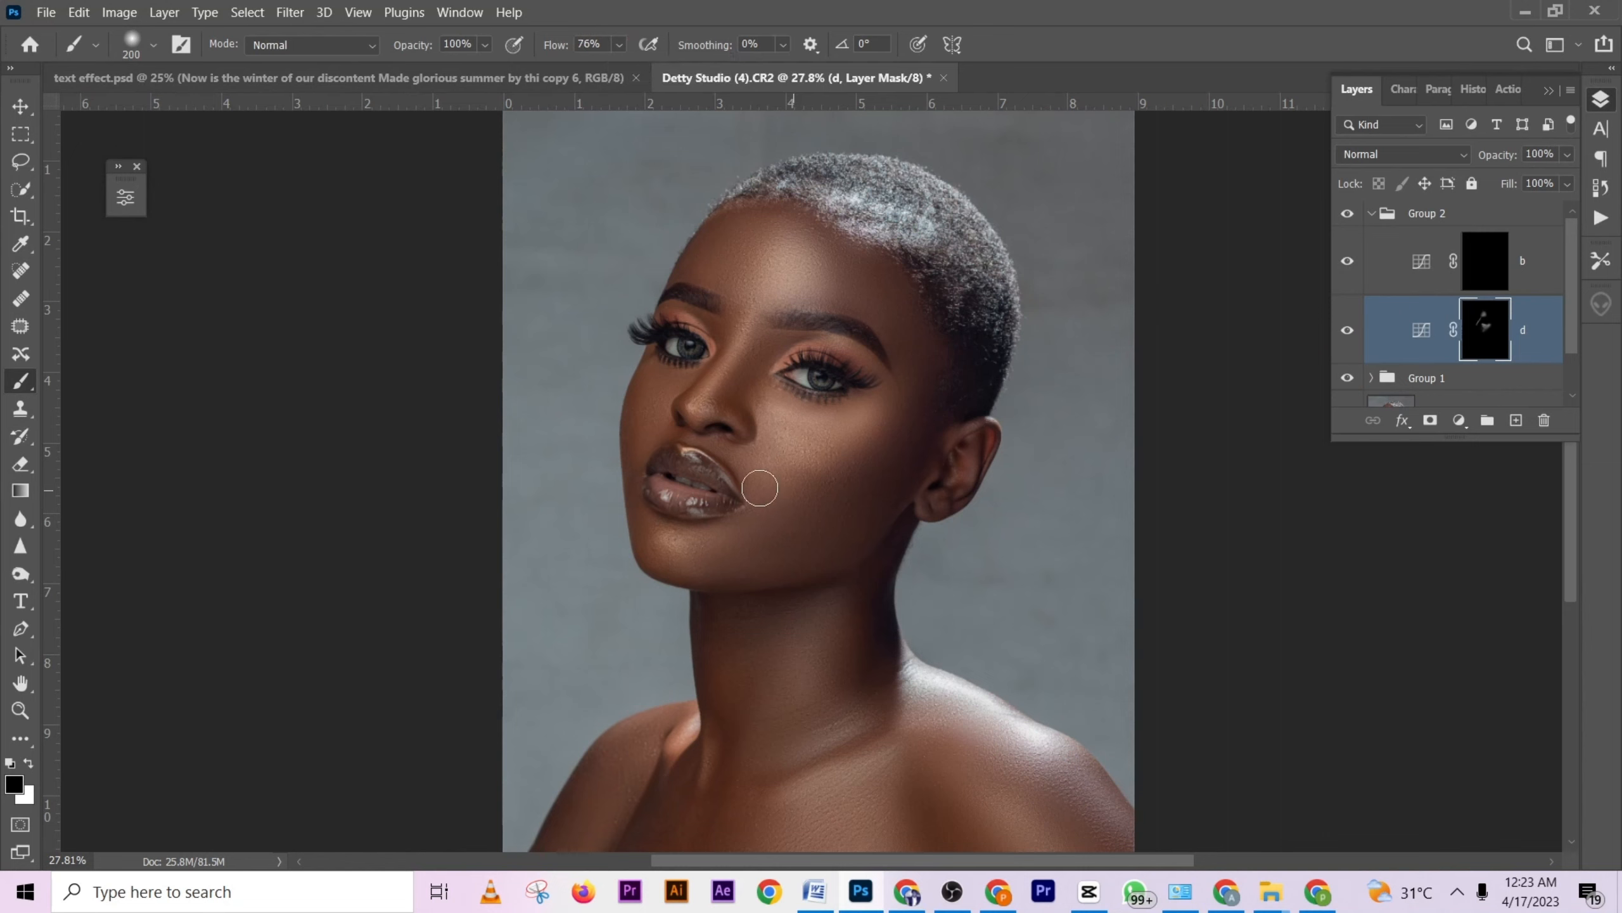
left_click(803, 480)
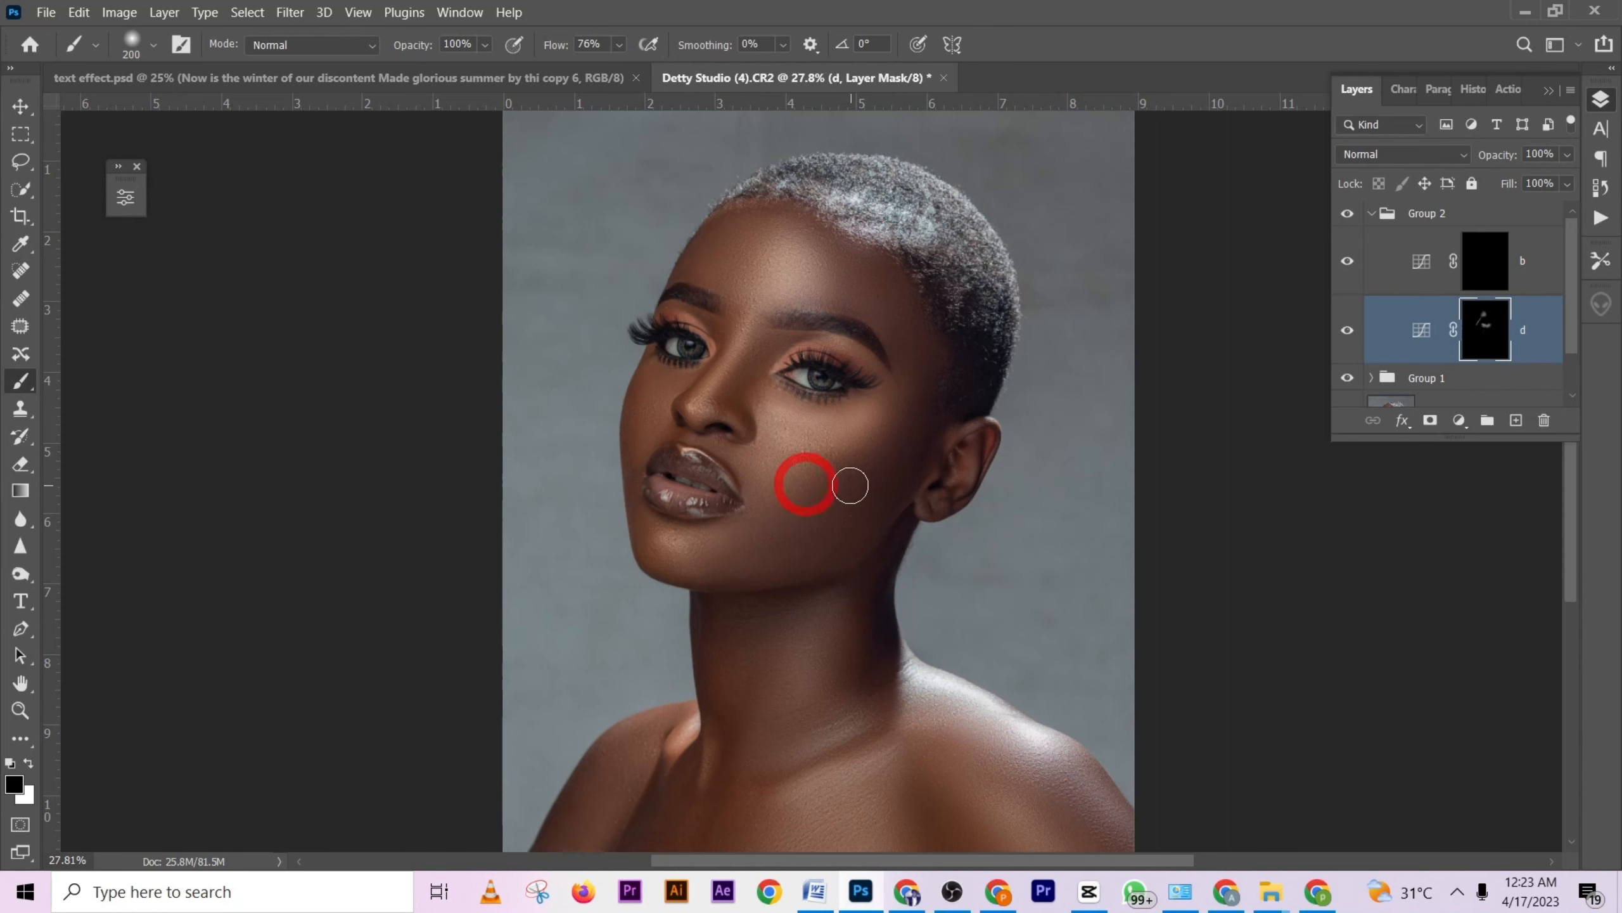
Return the brush to white at 1% flow and softly repaint the near cheek with a larger brush.
key("x")
left_click_drag(568, 45, 530, 49)
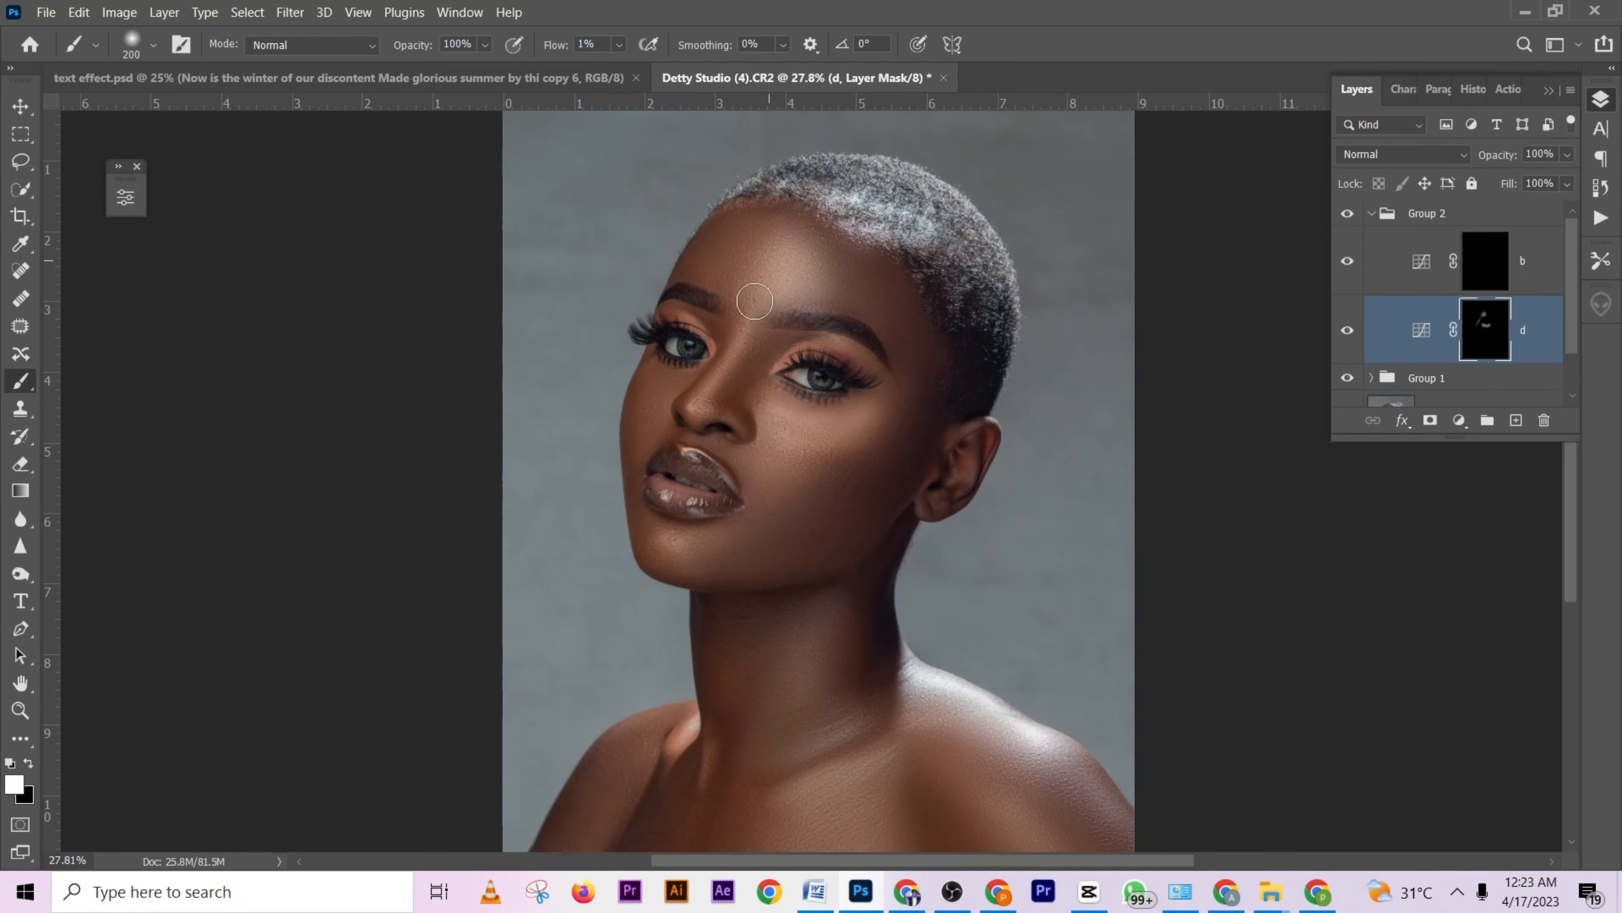
key("bracketright")
left_click(1348, 378)
key("bracketright")
key("bracketright")
key("bracketright")
mouse_move(837, 469)
left_mouse_down()
mouse_move(779, 499)
mouse_move(848, 428)
mouse_move(779, 503)
left_mouse_up()
Brighten the far cheek beside the nose, using brush sizes between 300 and 150 px.
key("bracketleft")
key("bracketleft")
key("bracketleft")
key("bracketleft")
key("bracketleft")
key("bracketleft")
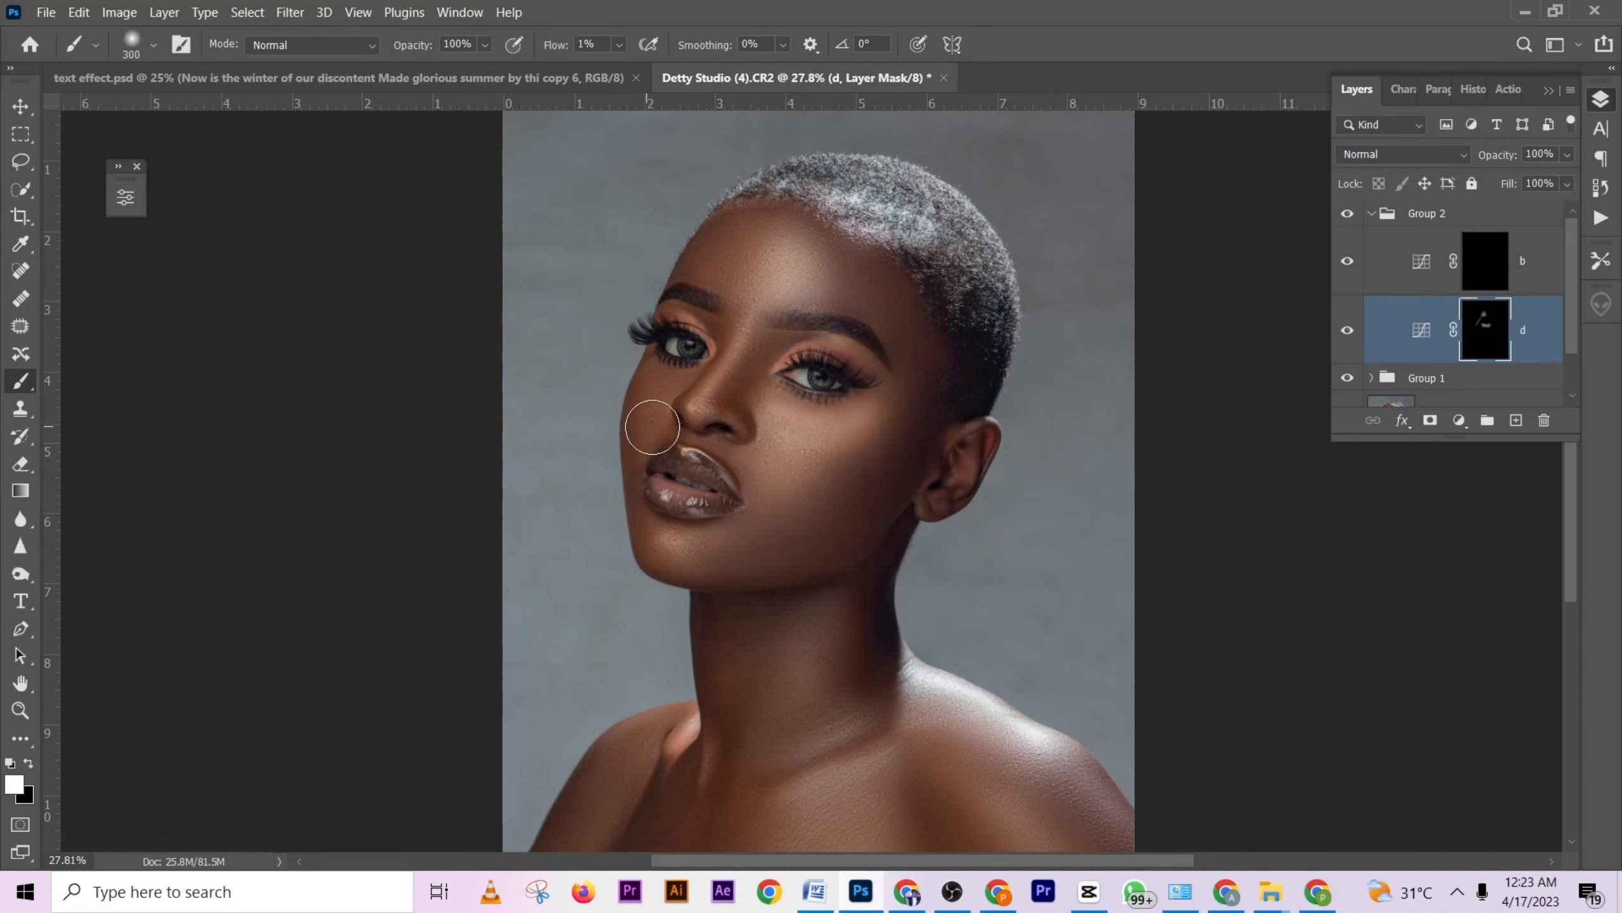
mouse_move(652, 417)
left_mouse_down()
mouse_move(654, 403)
mouse_move(657, 420)
left_mouse_up()
key("bracketleft")
key("bracketleft")
key("bracketright")
key("bracketright")
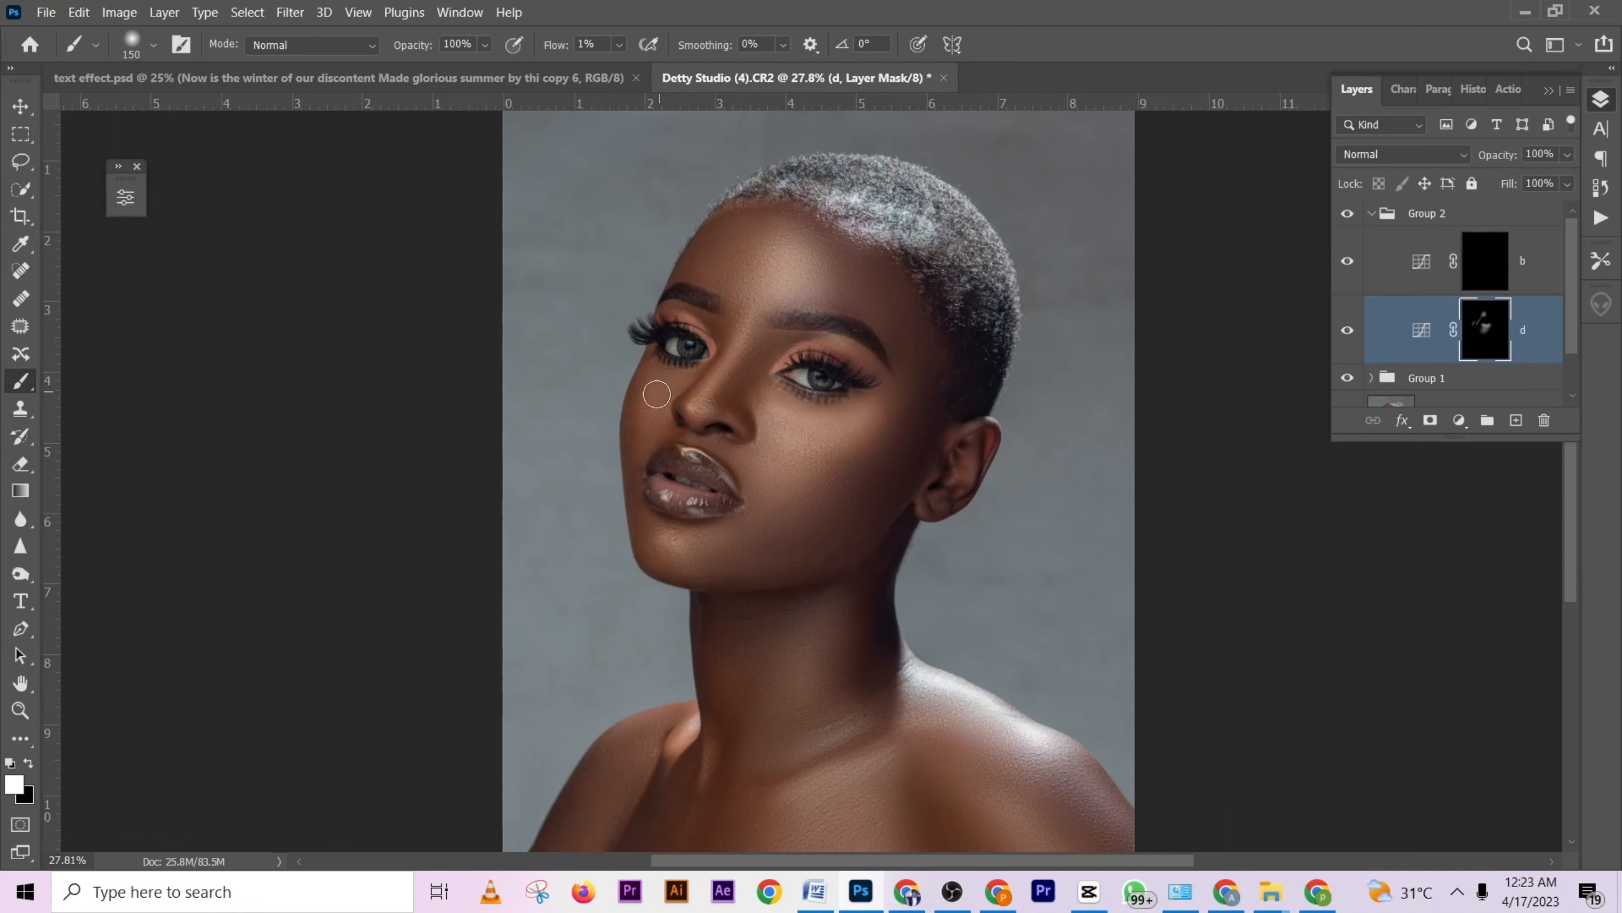
key("bracketright")
left_click(652, 436)
Brighten the chin with a 200 px brush and the forehead with a 500 px brush.
key("bracketright")
key("bracketright")
key("bracketright")
key("bracketleft")
scroll(677, 480, "down", 1)
key("bracketleft")
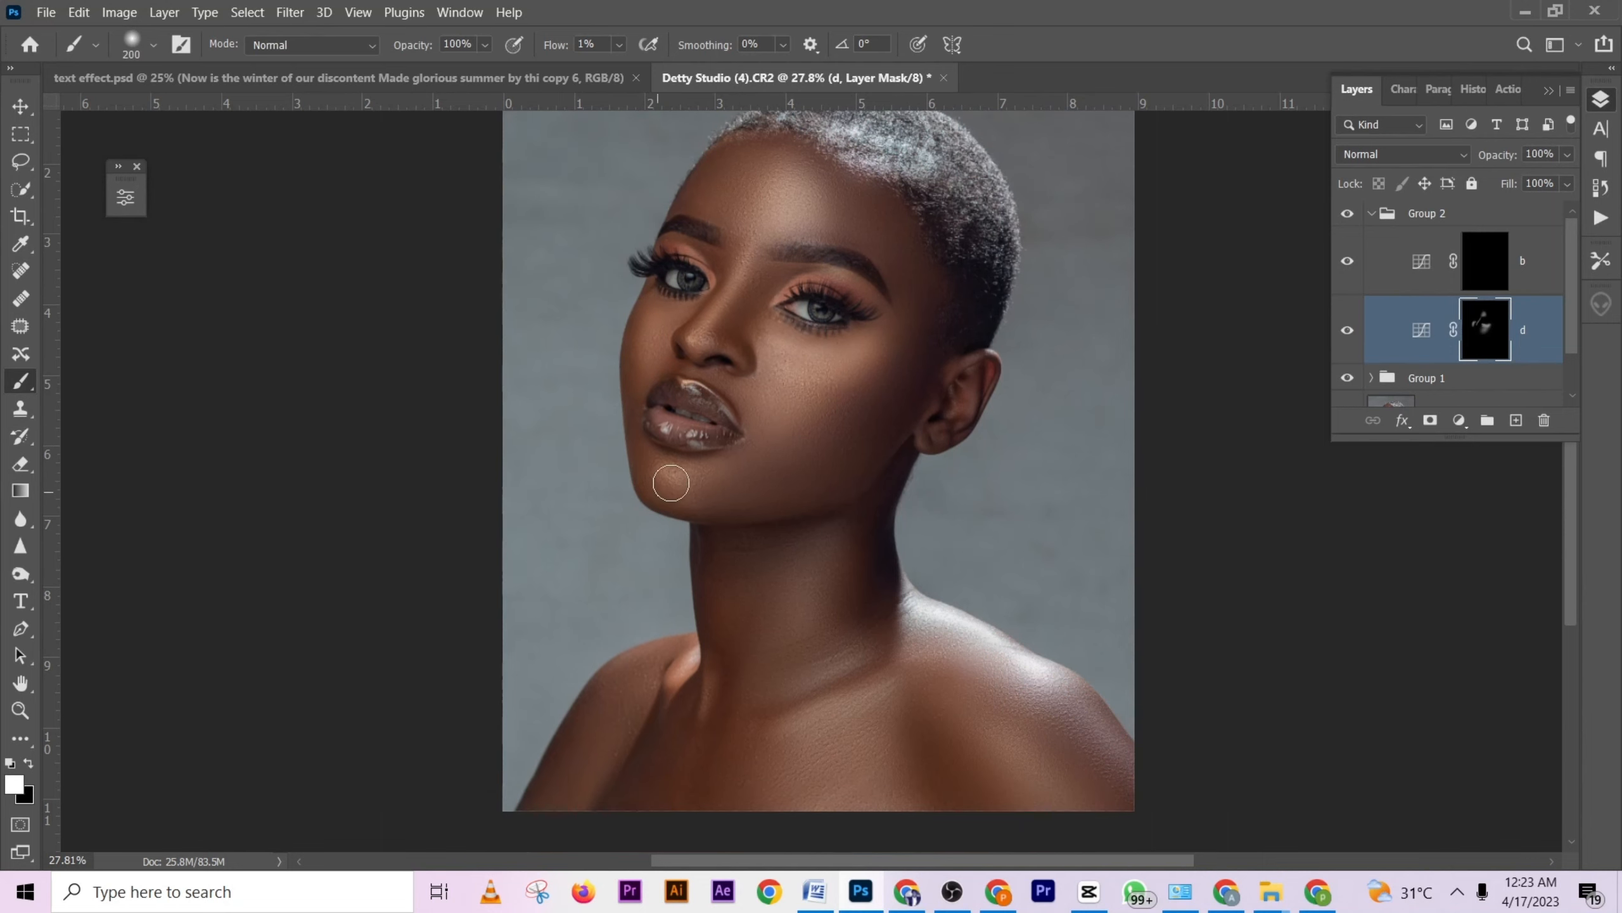
left_click(696, 475)
scroll(799, 250, "up", 1)
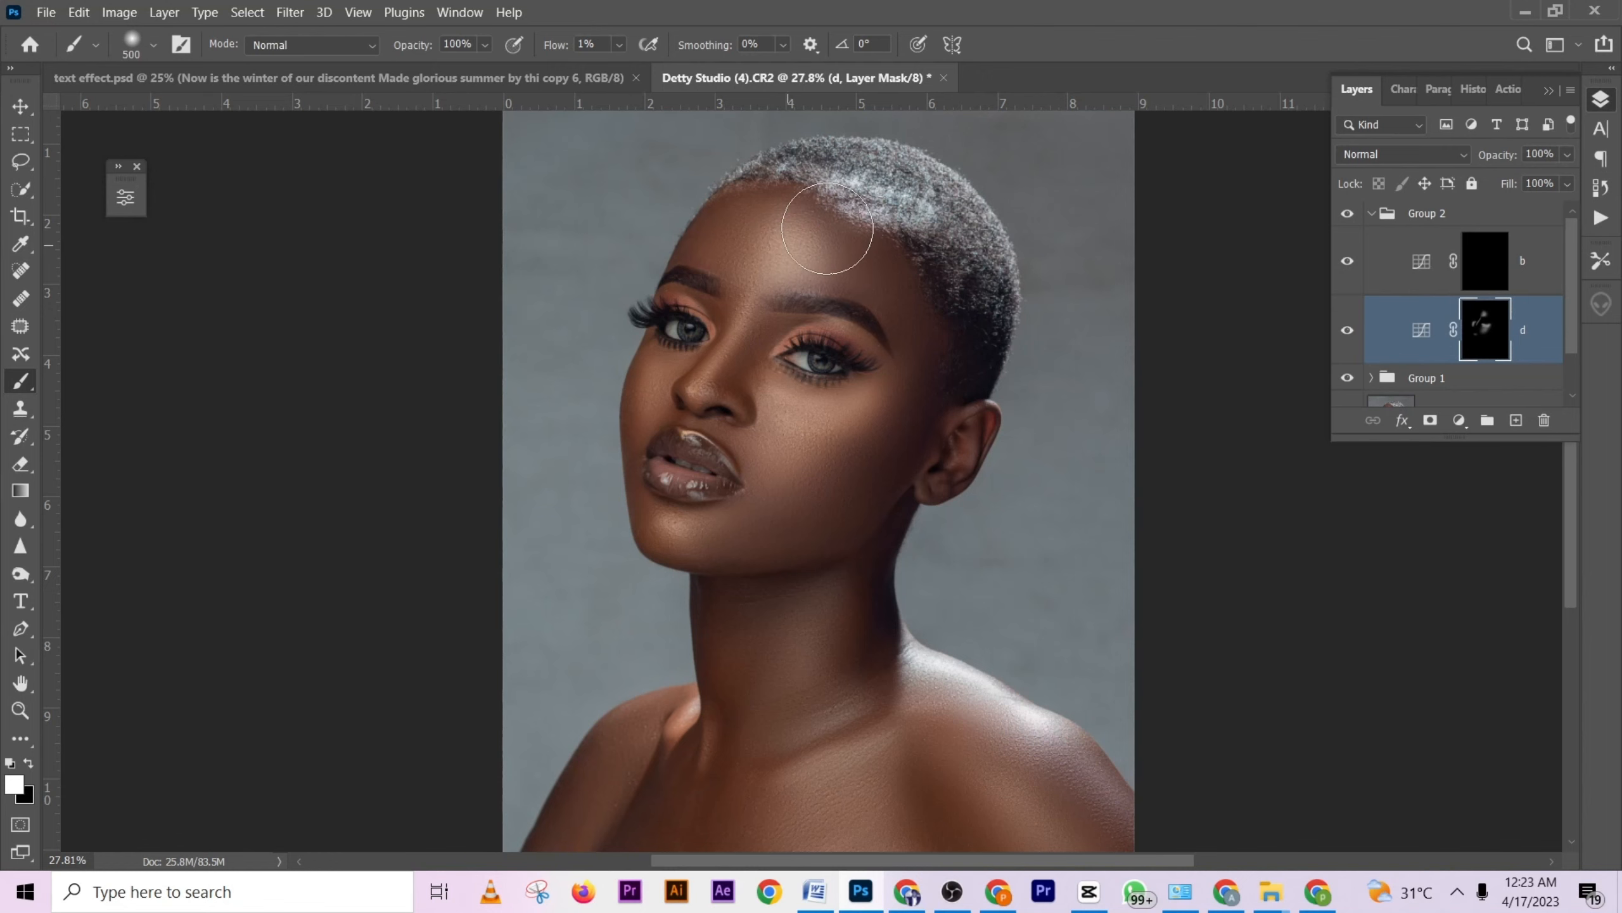
left_click(794, 258)
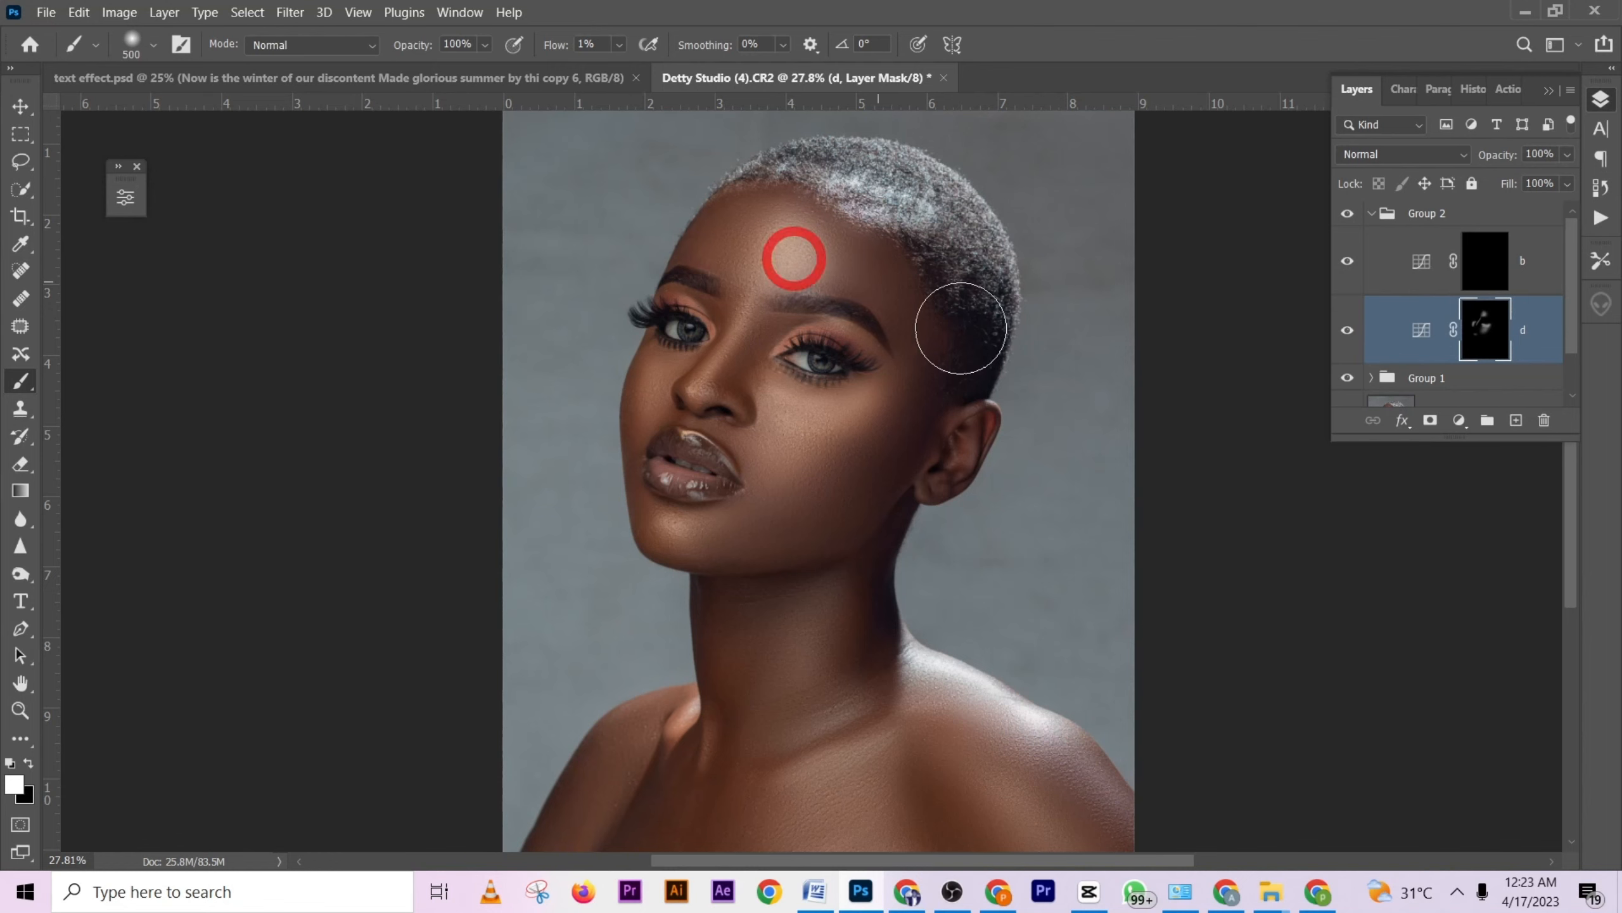
Reduce the brush to 90 px and brighten the near upper eyelid below the eyebrow.
scroll(932, 379, "down", 3)
key("bracketleft")
key("bracketleft")
key("bracketleft")
key("bracketleft")
key("bracketleft")
key("bracketleft")
key("bracketleft")
key("bracketleft")
key("bracketleft")
key("bracketleft")
key("bracketleft")
key("bracketleft")
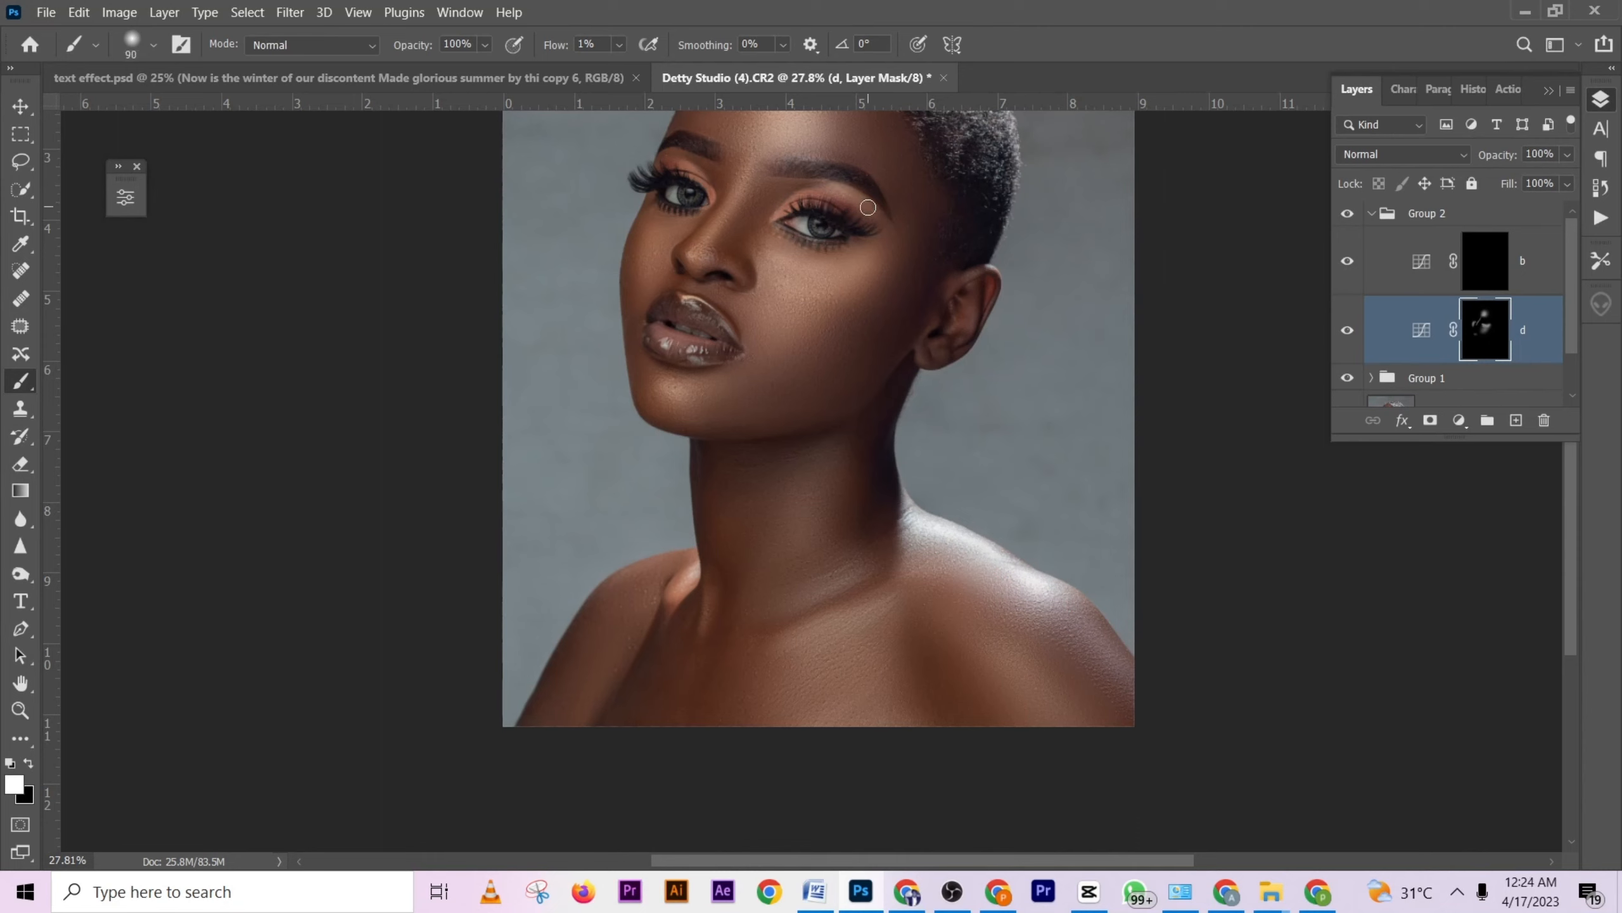
left_click_drag(875, 214, 792, 207)
Add brightness along the outer edge of the far cheek with a 150 px brush.
key("bracketleft")
key("bracketright")
left_click(647, 282)
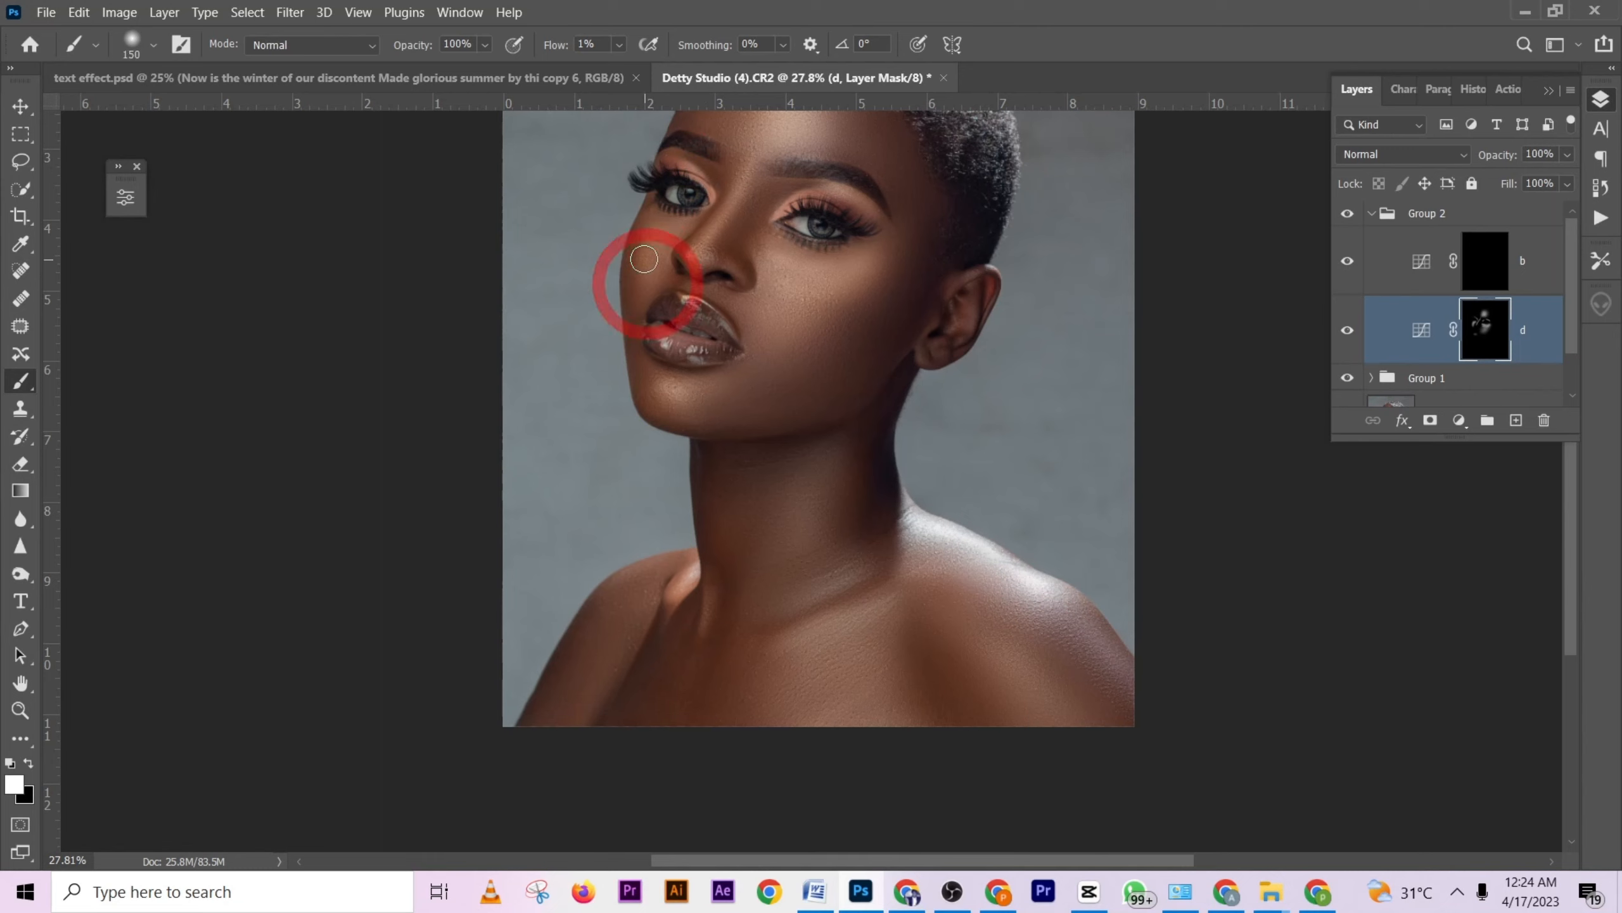
Brighten the under-eye area of the near eye from the nose side to the outer corner, enlarging the brush up to 300 px.
scroll(837, 289, "up", 3)
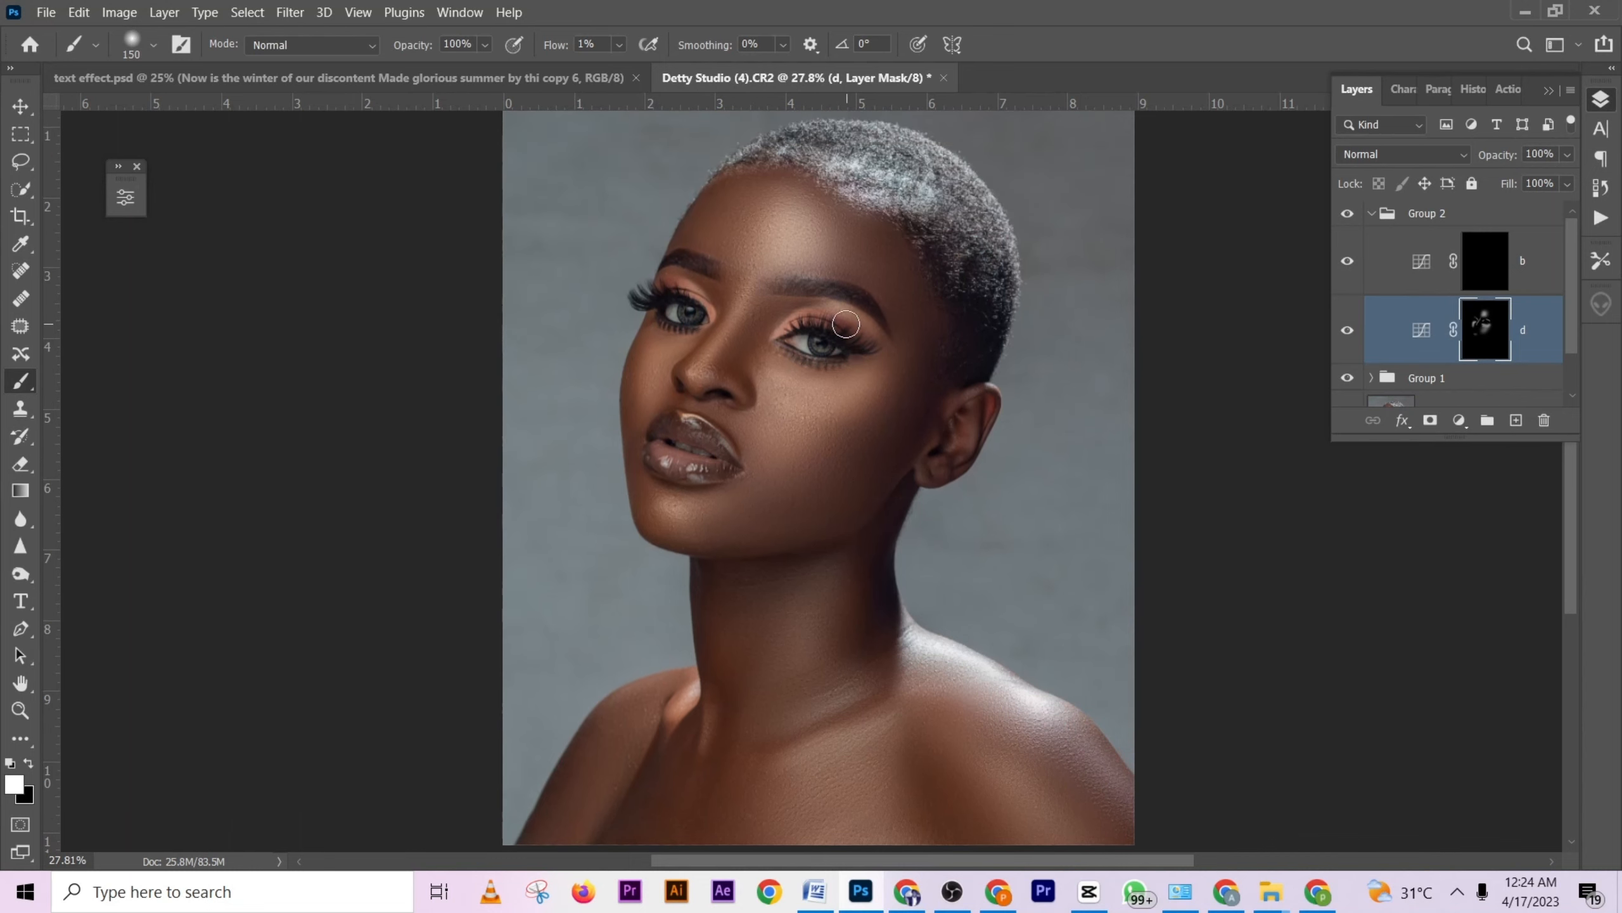
key("bracketright")
key("bracketright")
key("bracketleft")
key("bracketleft")
key("bracketright")
left_click(765, 379)
key("bracketright")
left_click(802, 363)
left_click(858, 367)
key("bracketright")
key("bracketright")
key("bracketright")
key("bracketright")
Brighten the neck and the area where it meets the near shoulder with a smaller brush.
scroll(784, 406, "down", 3)
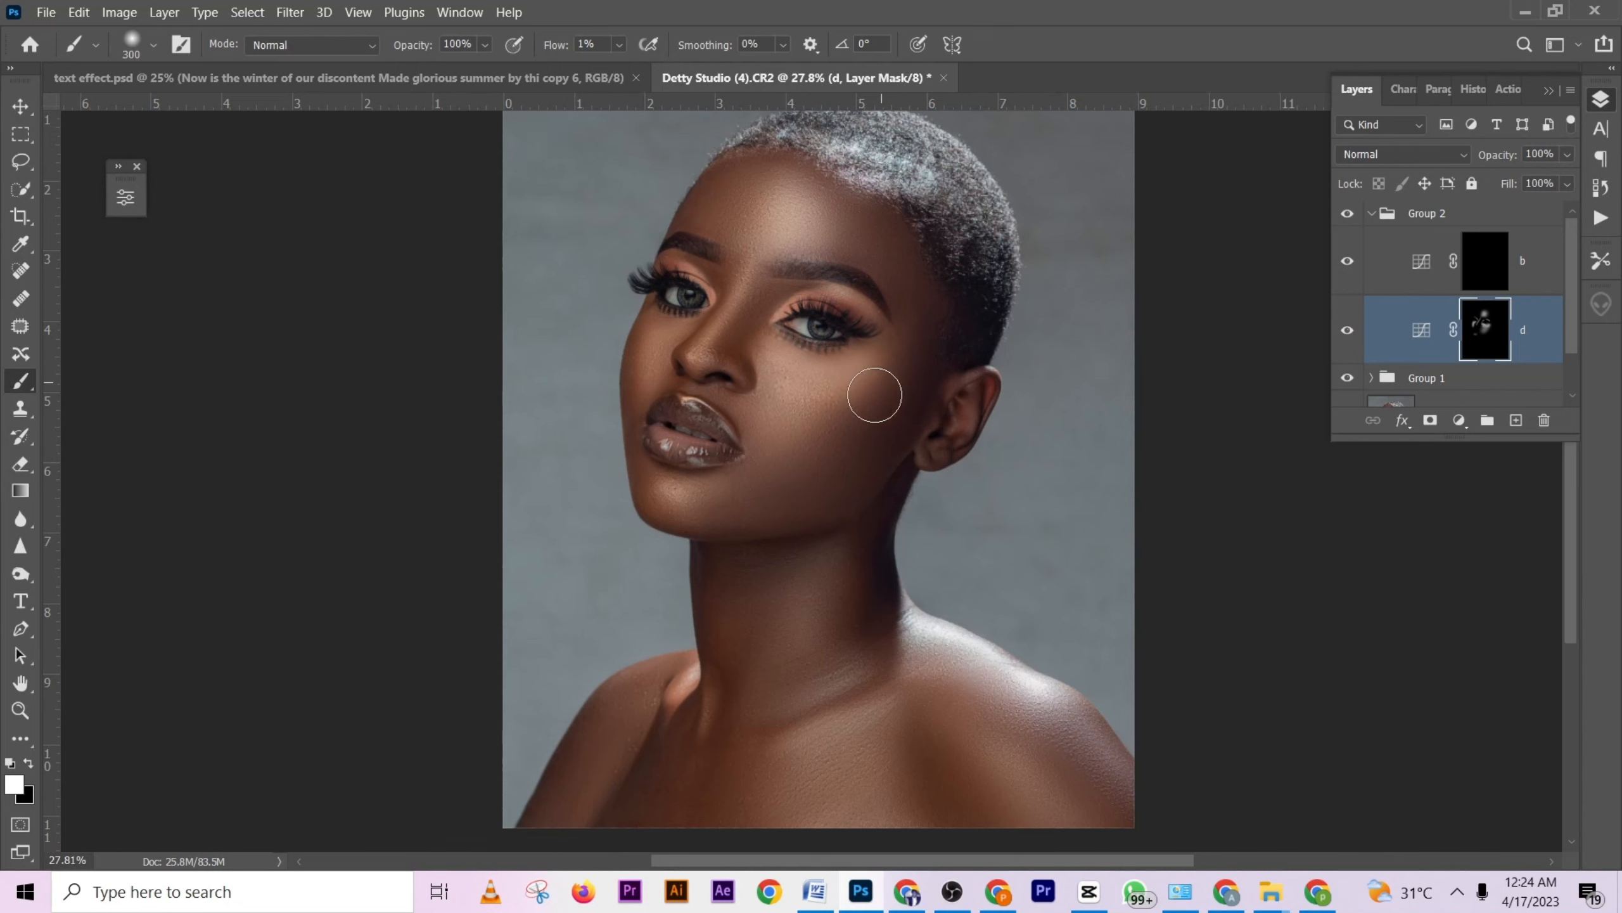
scroll(788, 438, "down", 6)
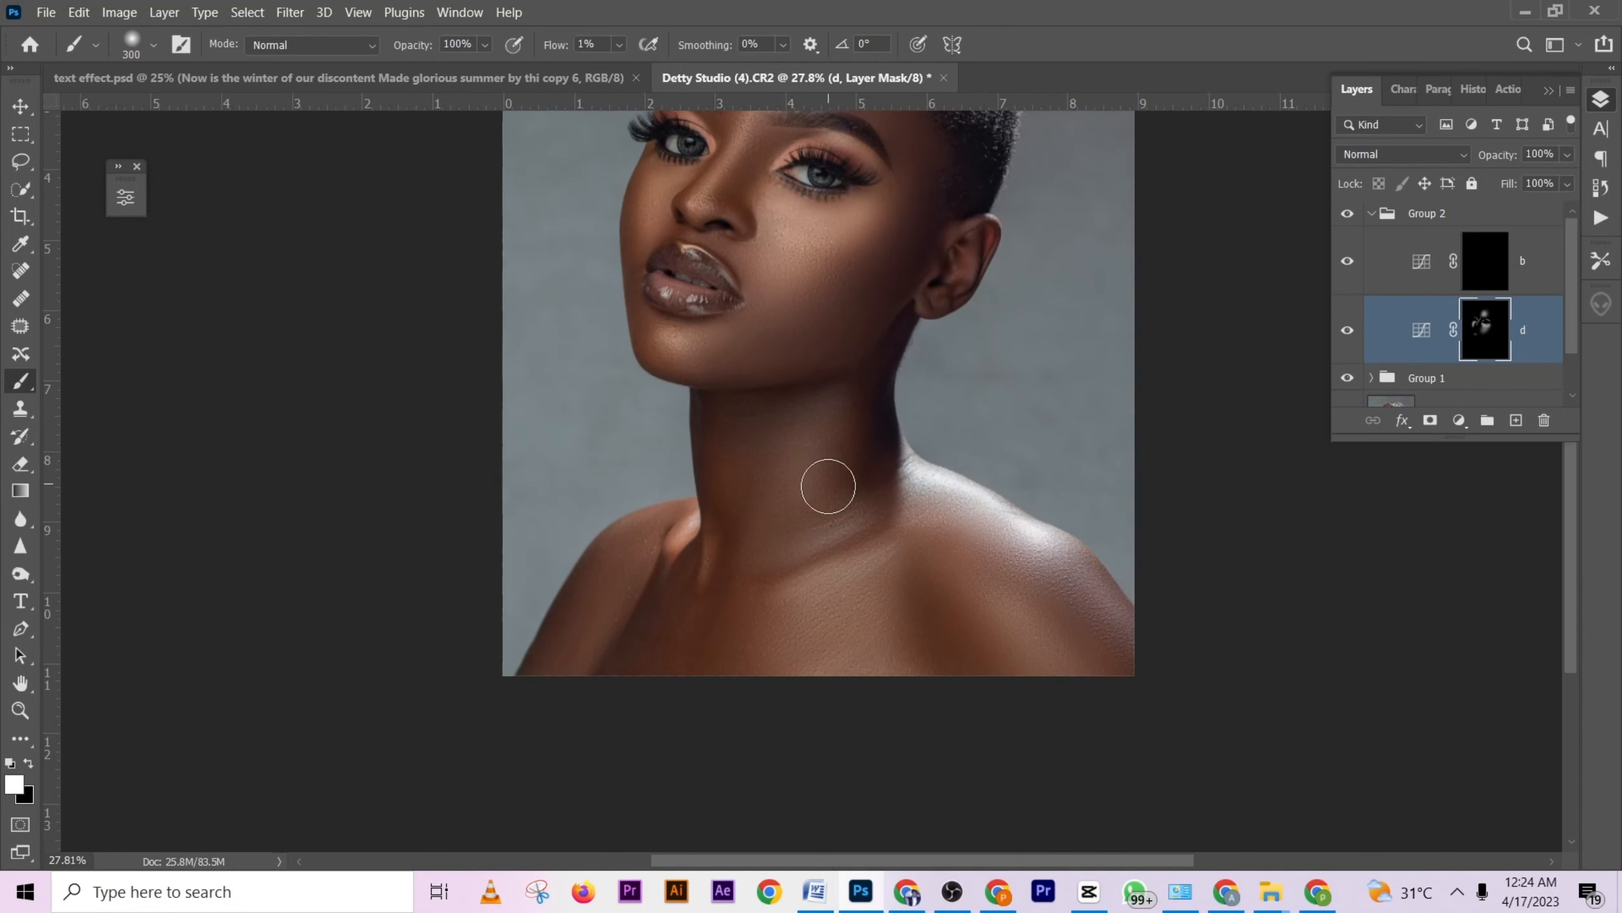
key("bracketleft")
key("bracketleft")
key("bracketleft")
left_click(831, 472)
key("bracketright")
left_click(881, 460)
Brighten the near shoulder and upper arm with a 400 px brush.
scroll(959, 473, "down", 3)
key("bracketright")
key("bracketright")
key("bracketright")
key("bracketleft")
key("bracketleft")
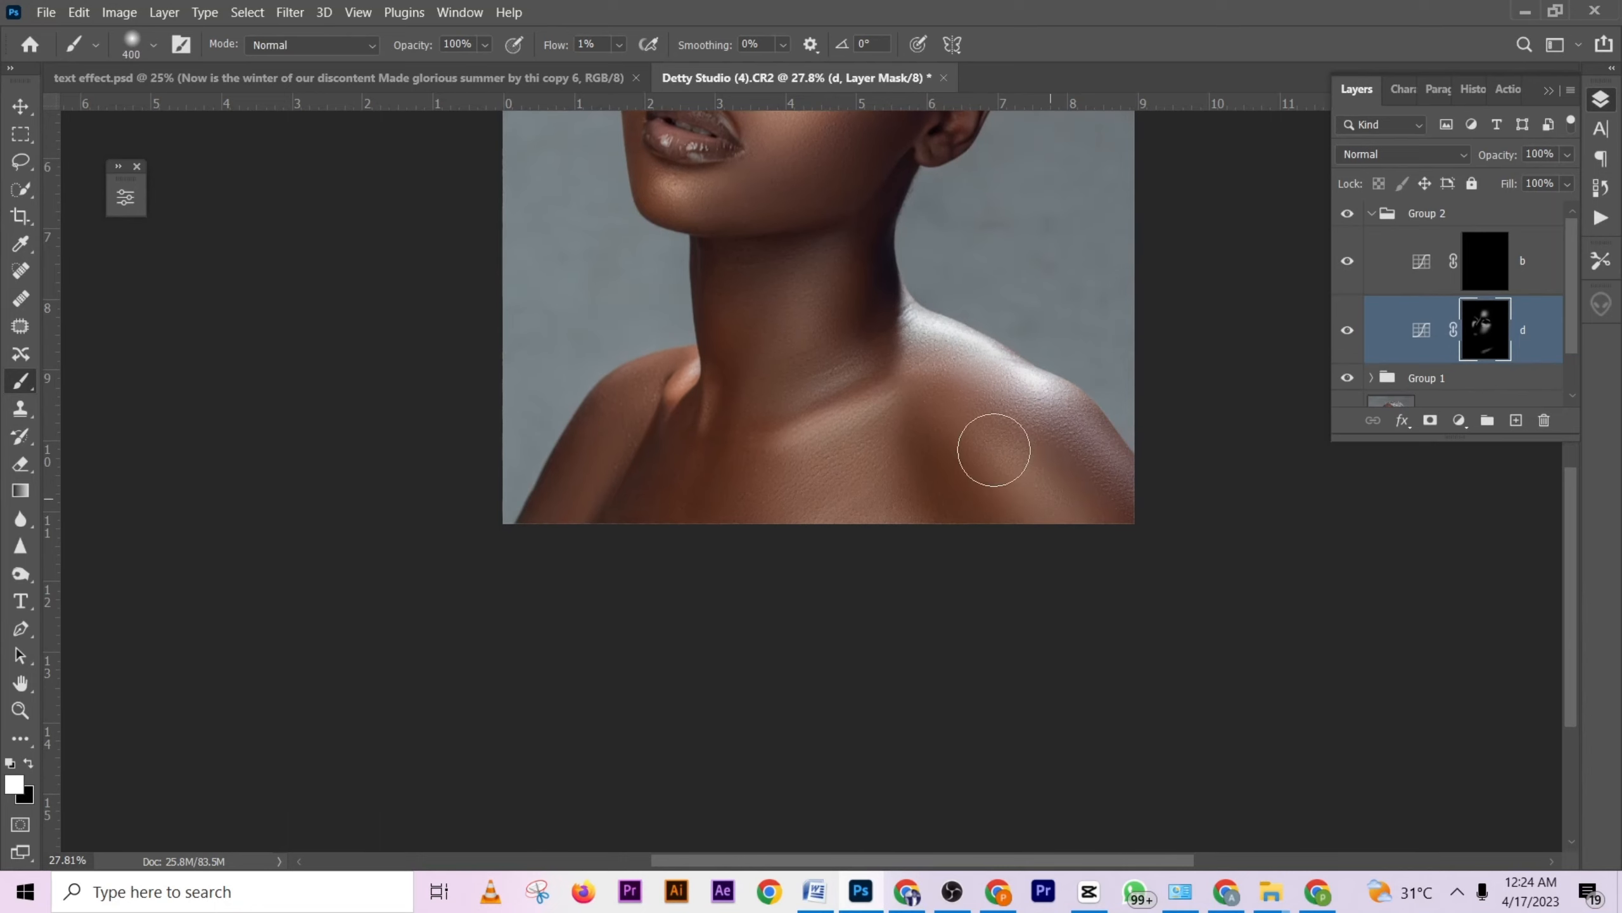
left_click(1071, 501)
mouse_move(1093, 433)
left_mouse_down()
mouse_move(1142, 485)
mouse_move(1050, 405)
left_mouse_up()
key("bracketleft")
key("bracketright")
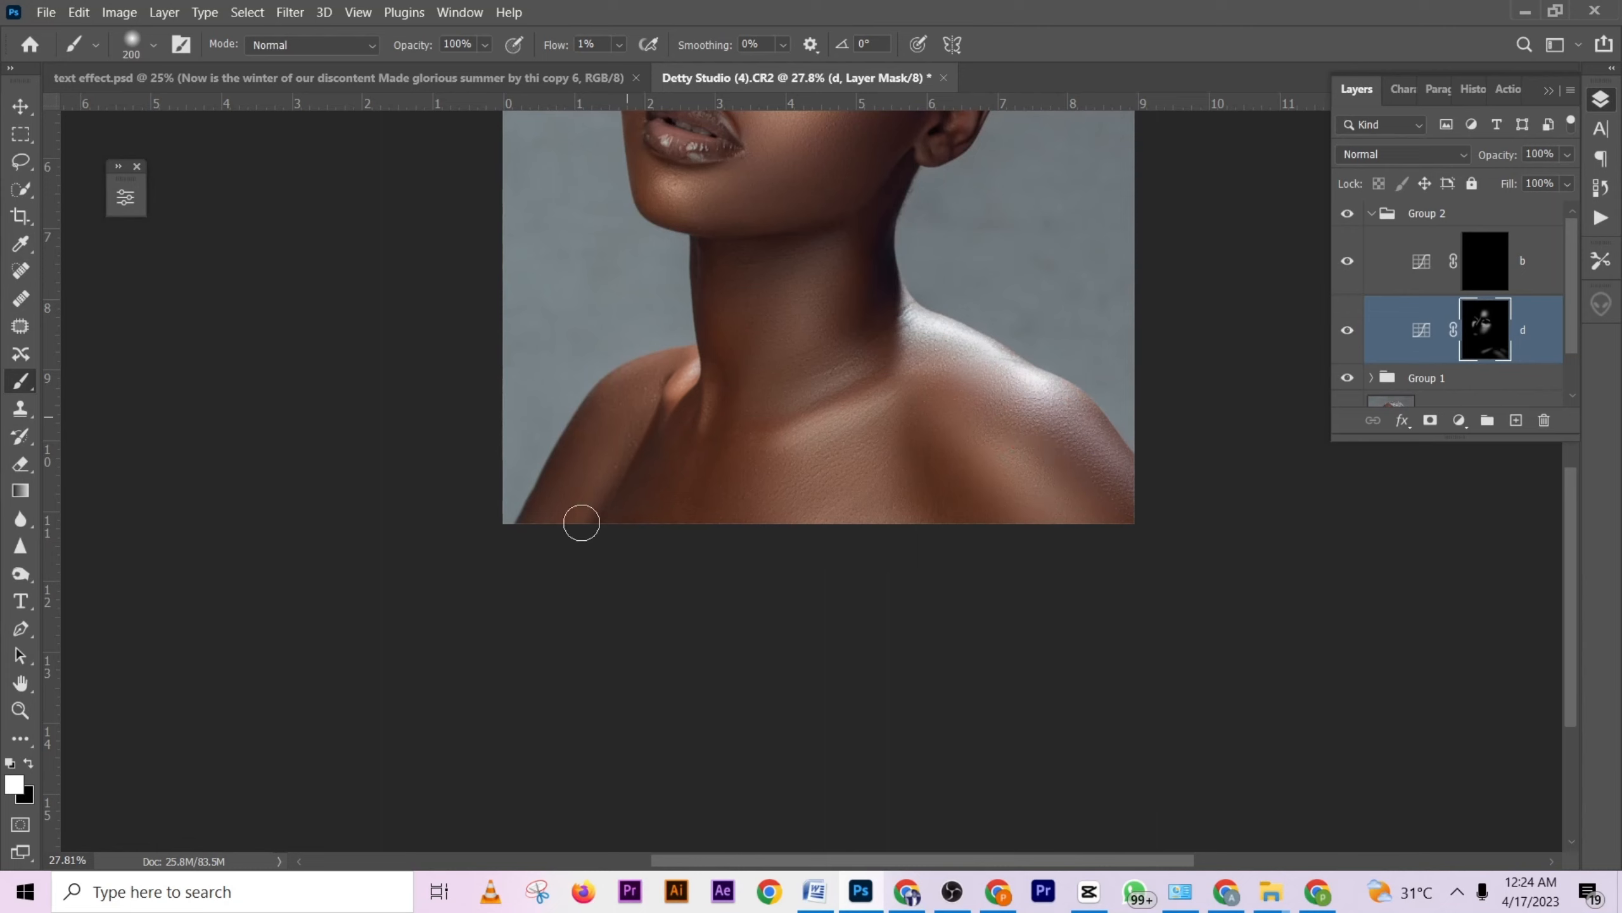
Brighten the far arm and shoulder with a 200 px brush, then reduce it to 90 px for the collarbone area.
left_click(567, 530)
mouse_move(565, 498)
left_mouse_down()
mouse_move(620, 398)
mouse_move(558, 532)
mouse_move(612, 430)
left_mouse_up()
left_click(638, 398)
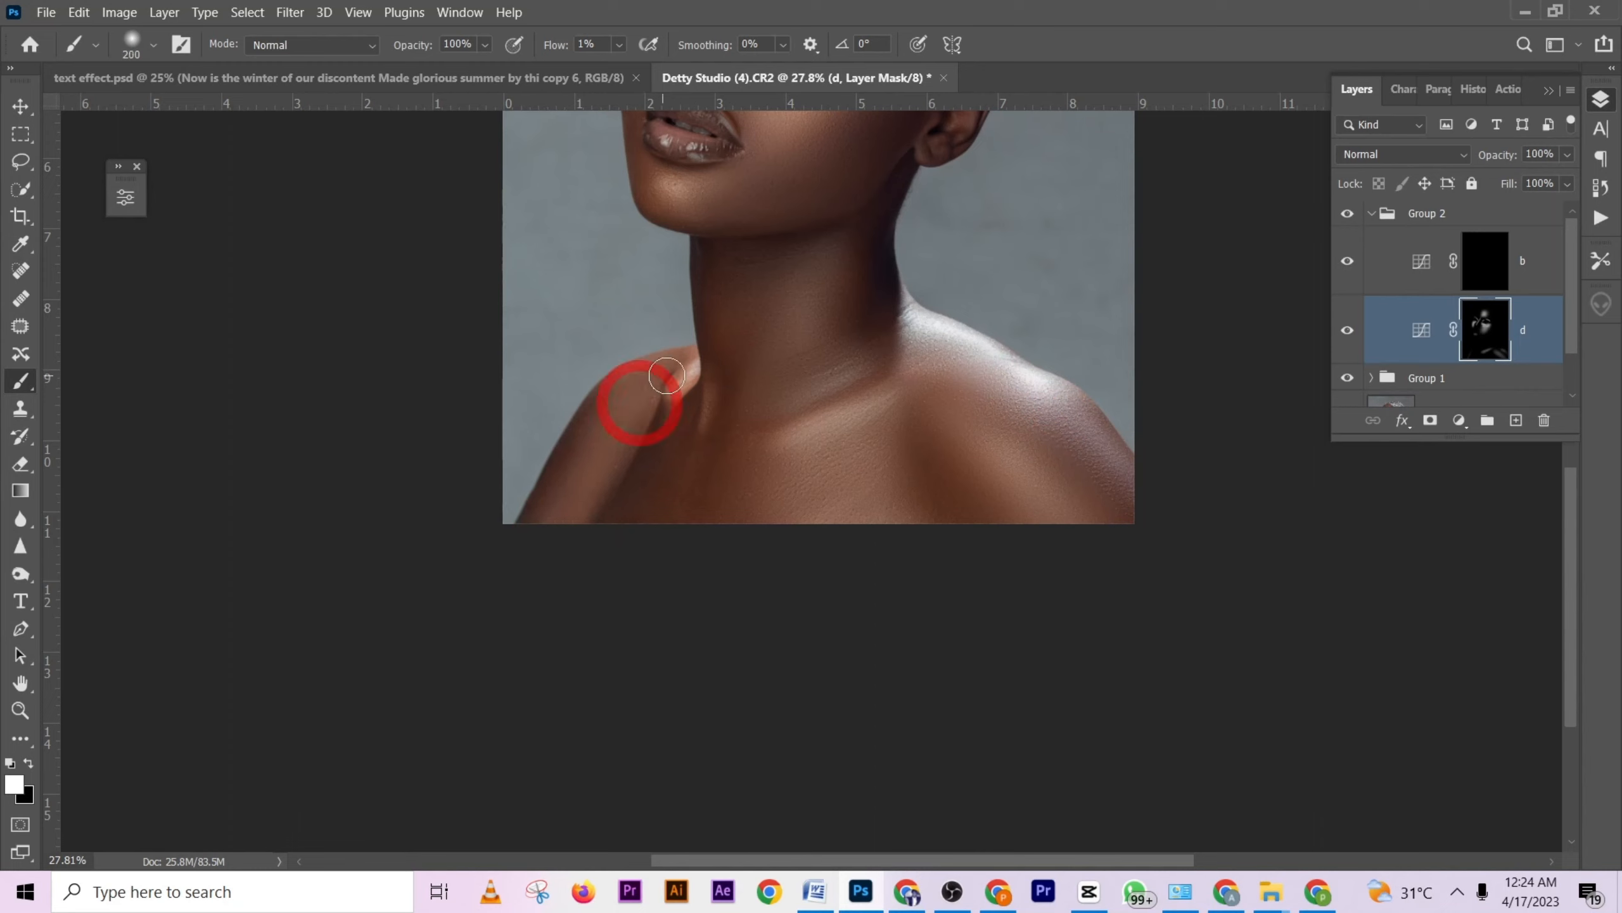
key("bracketleft")
key("bracketleft")
key("bracketleft")
key("bracketleft")
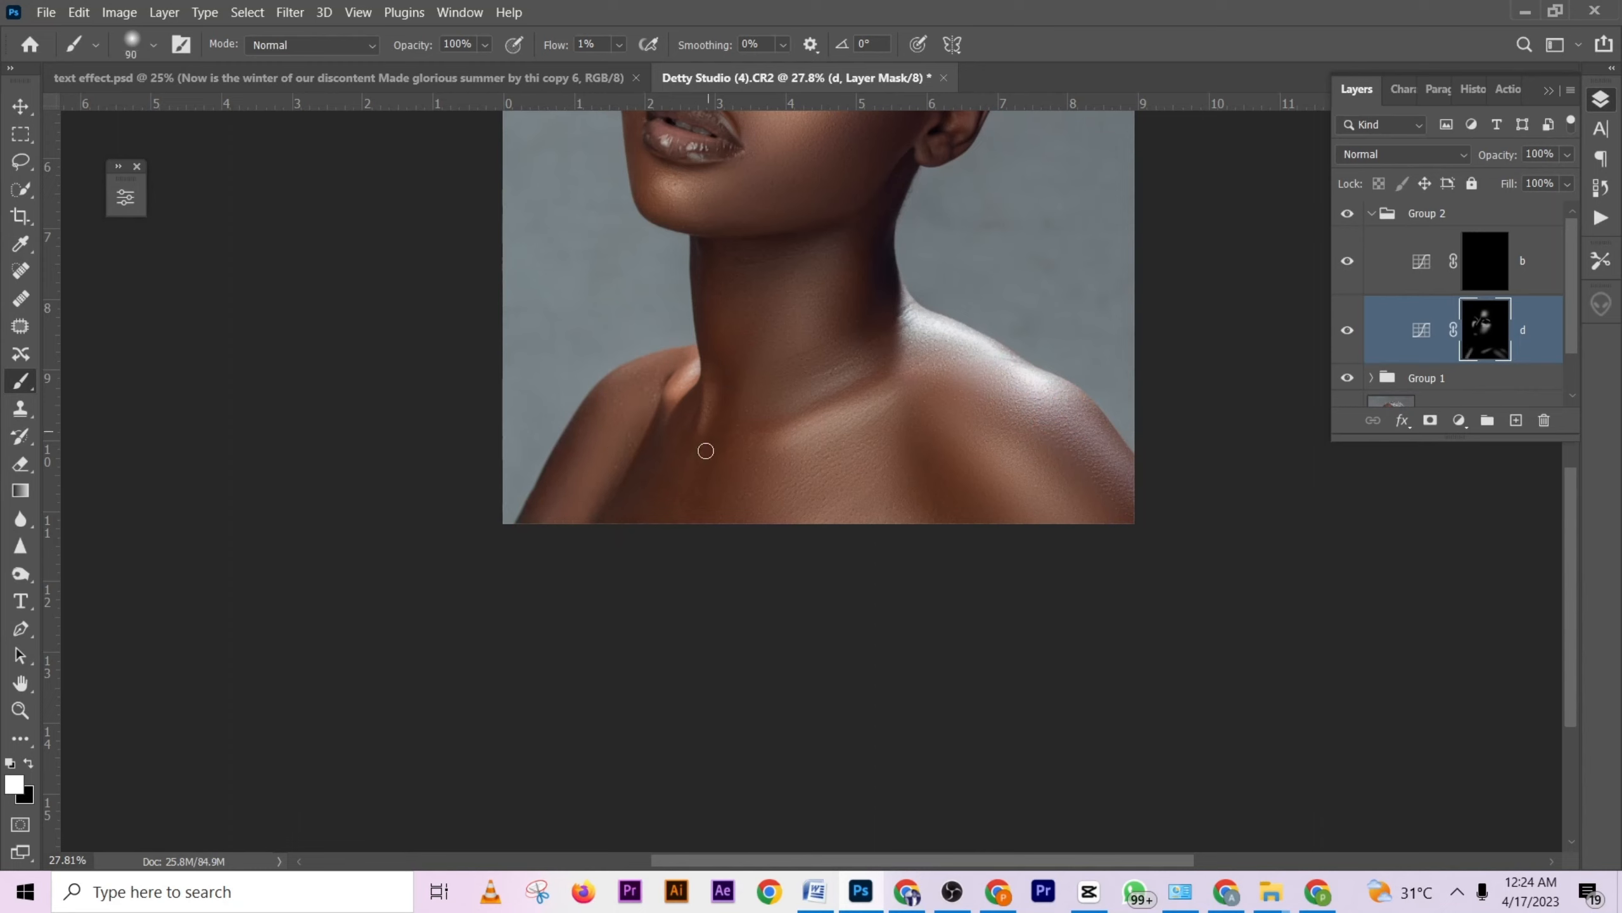
Hide Group 1 and brighten the collarbone at the neck base with a 300 px brush, then reduce it to 175 px.
left_click(1349, 379)
key("bracketright")
key("bracketright")
key("bracketright")
left_click(880, 395)
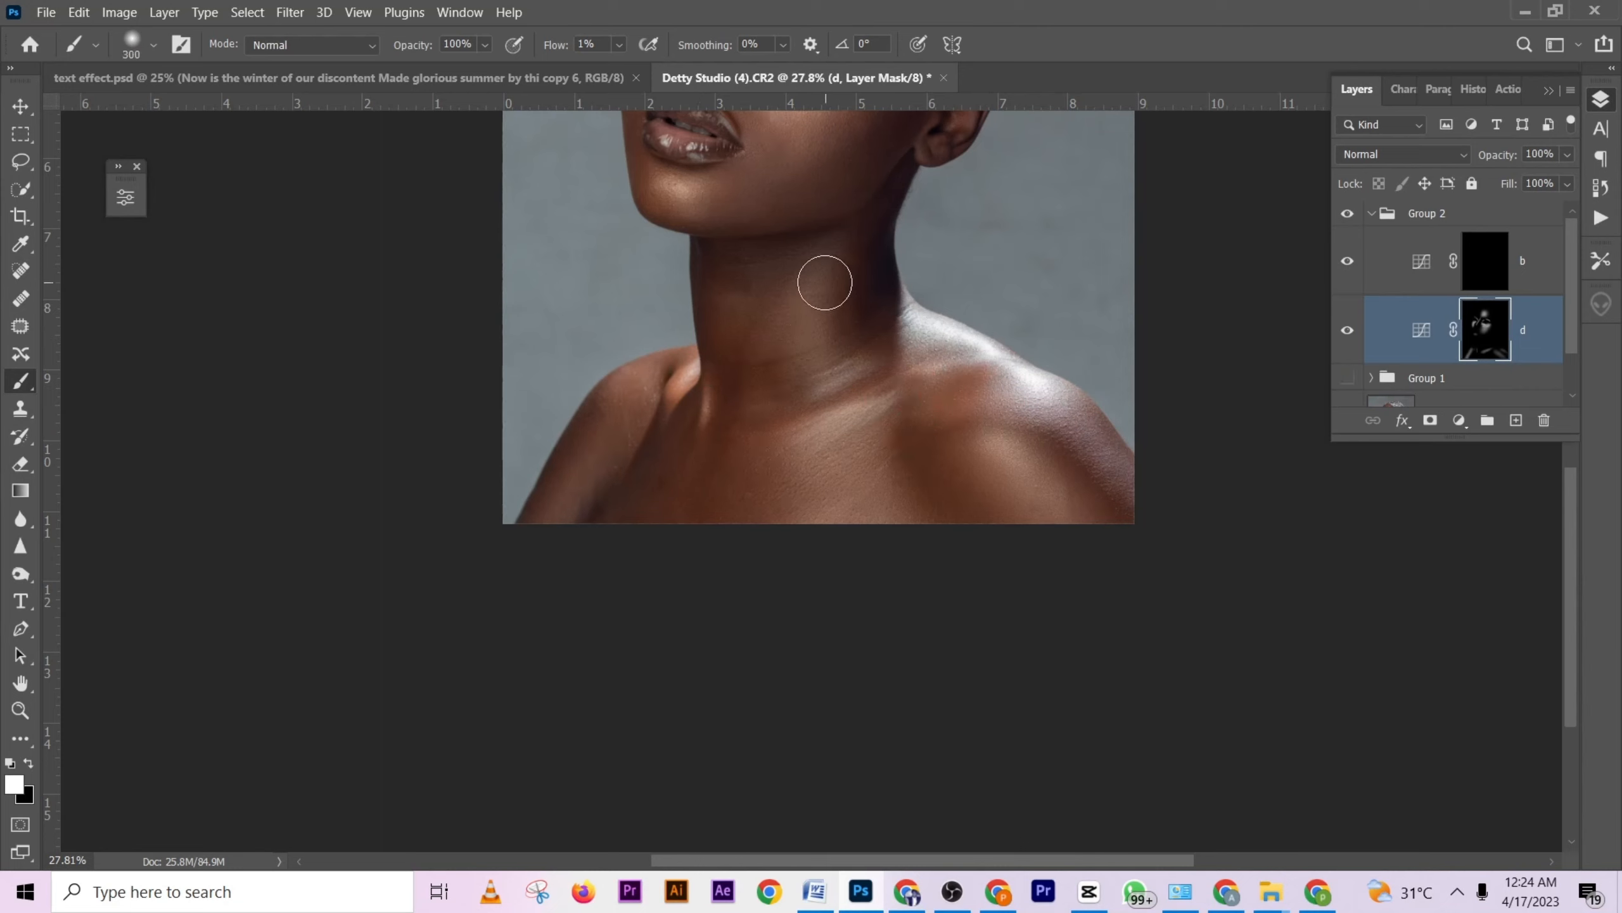
left_click_drag(806, 402, 845, 384)
key("bracketleft")
key("bracketleft")
key("bracketleft")
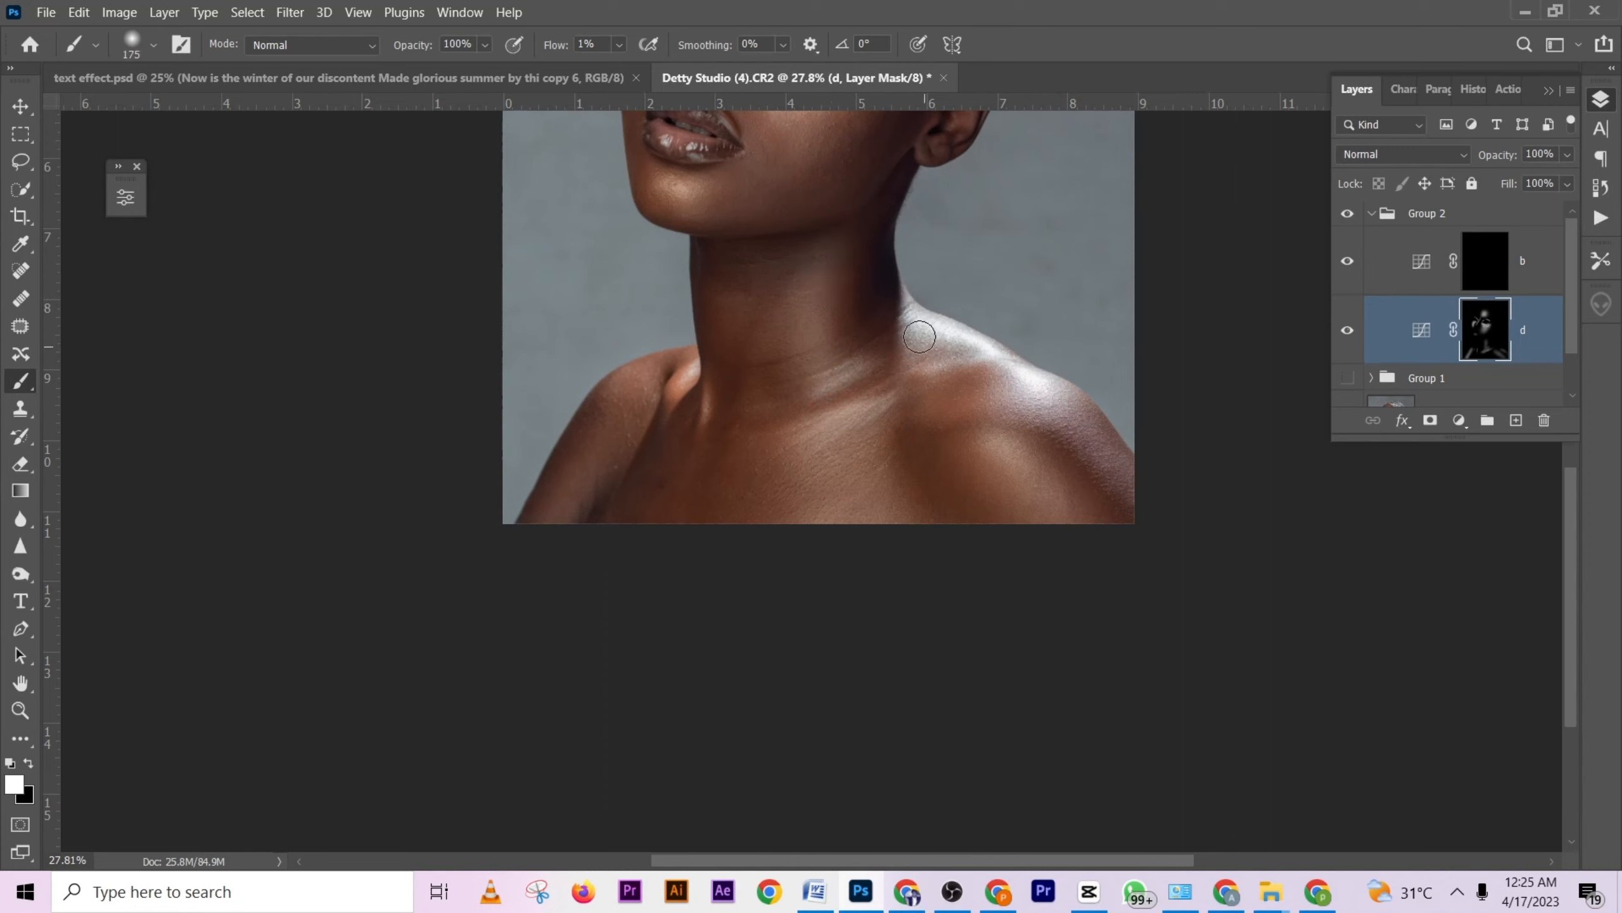
Brighten the top of the near shoulder and the outer edge of the near arm with a 175 px brush.
left_click(998, 358)
key("bracketleft")
key("bracketleft")
key("bracketright")
left_click(1130, 474)
Brighten the far upper arm and the front of the neck with a 200 px brush.
key("bracketright")
key("bracketright")
key("bracketright")
key("bracketleft")
key("bracketleft")
key("bracketleft")
key("bracketright")
left_click(579, 472)
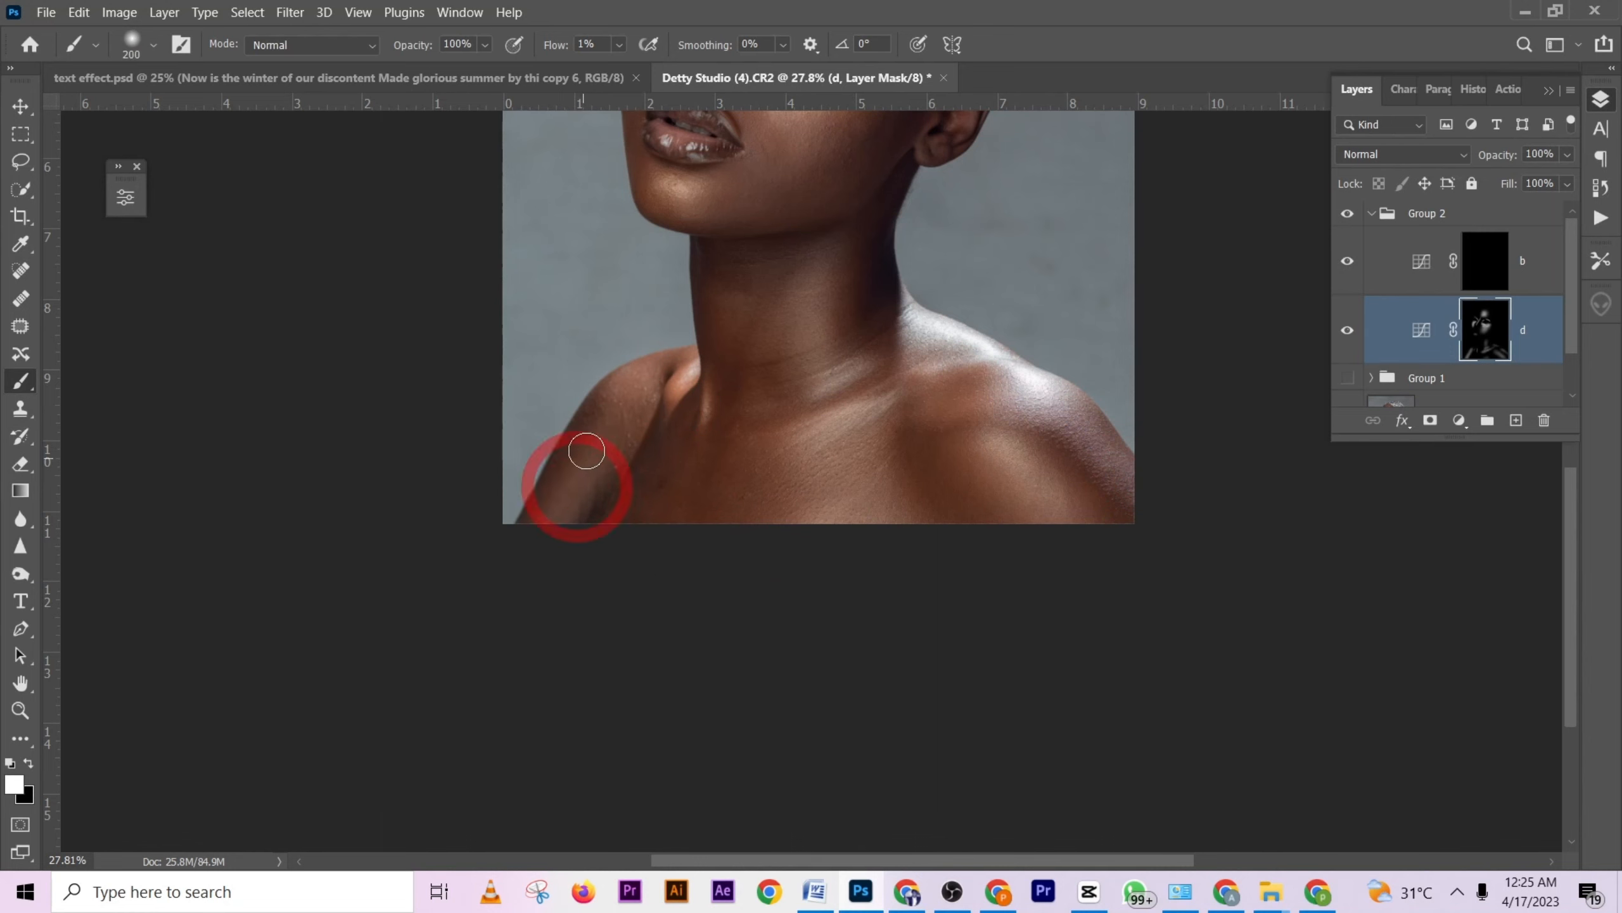
scroll(703, 448, "up", 3)
key("bracketright")
left_click(727, 460)
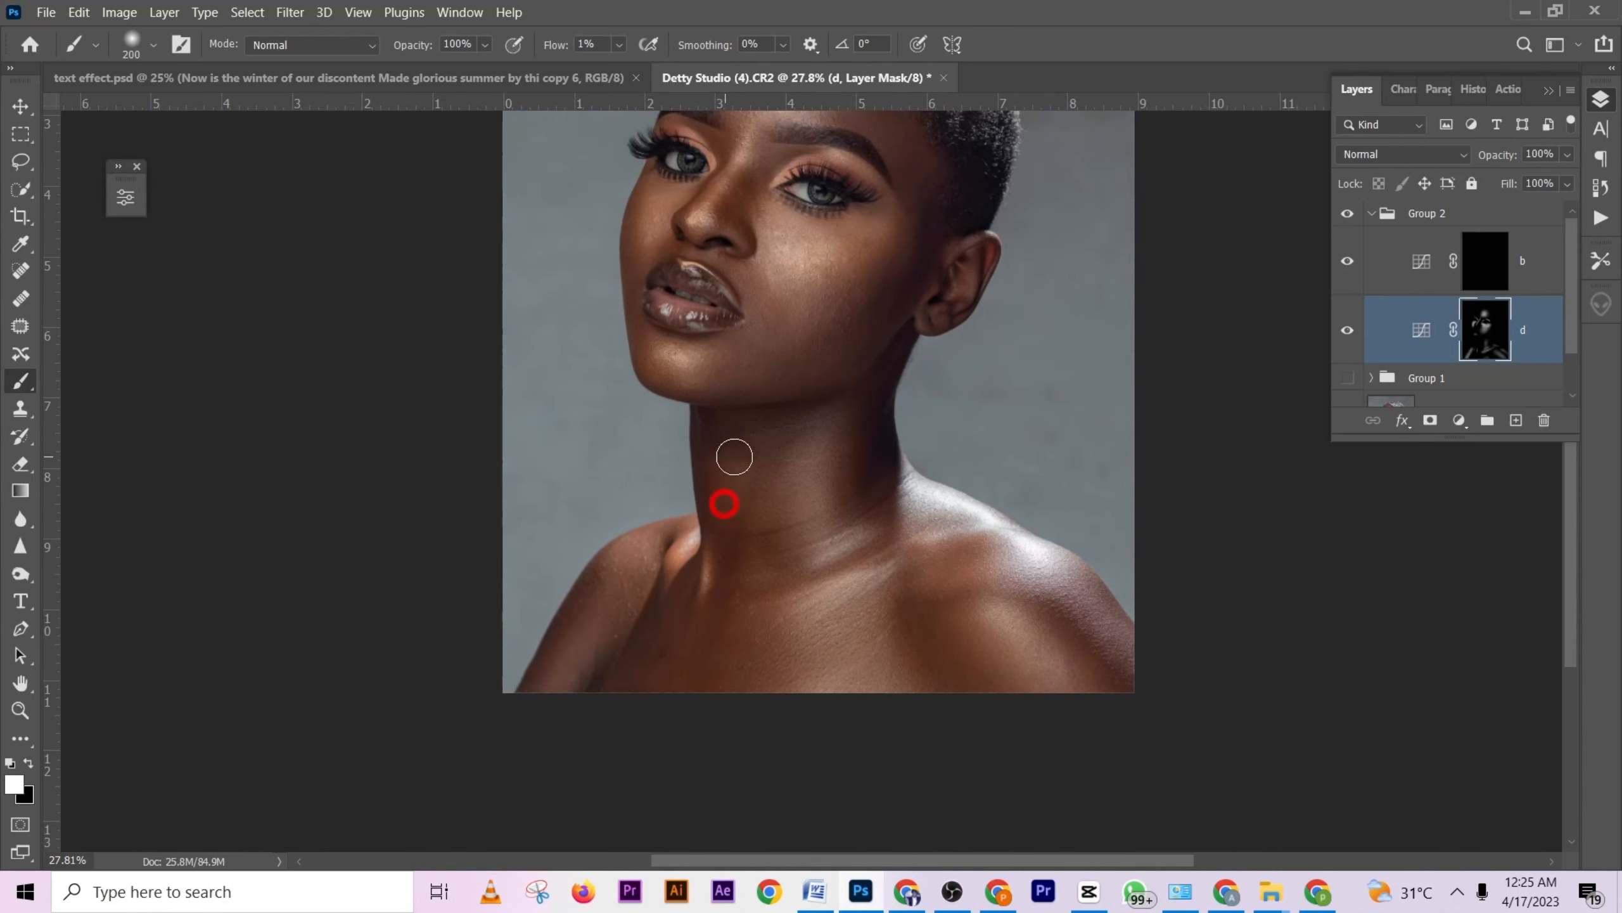
Show Group 1 again and brighten the area from between the eyebrows up to the forehead with a 125 px brush.
scroll(1009, 316, "up", 3)
key("bracketleft")
key("bracketleft")
key("bracketleft")
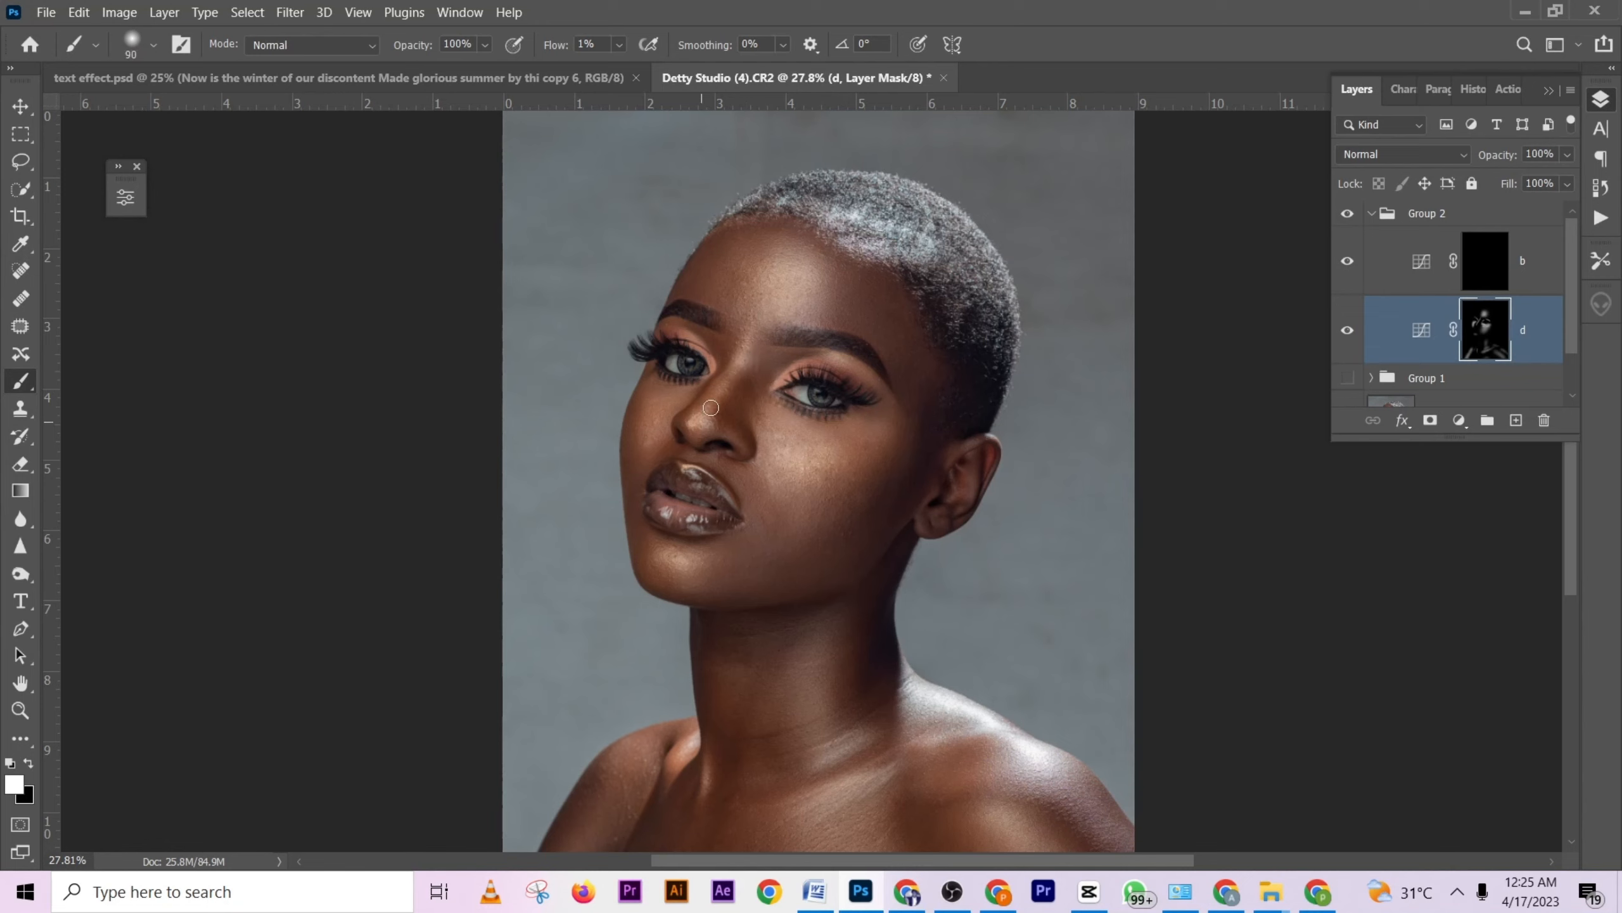
key("bracketright")
left_click(1349, 377)
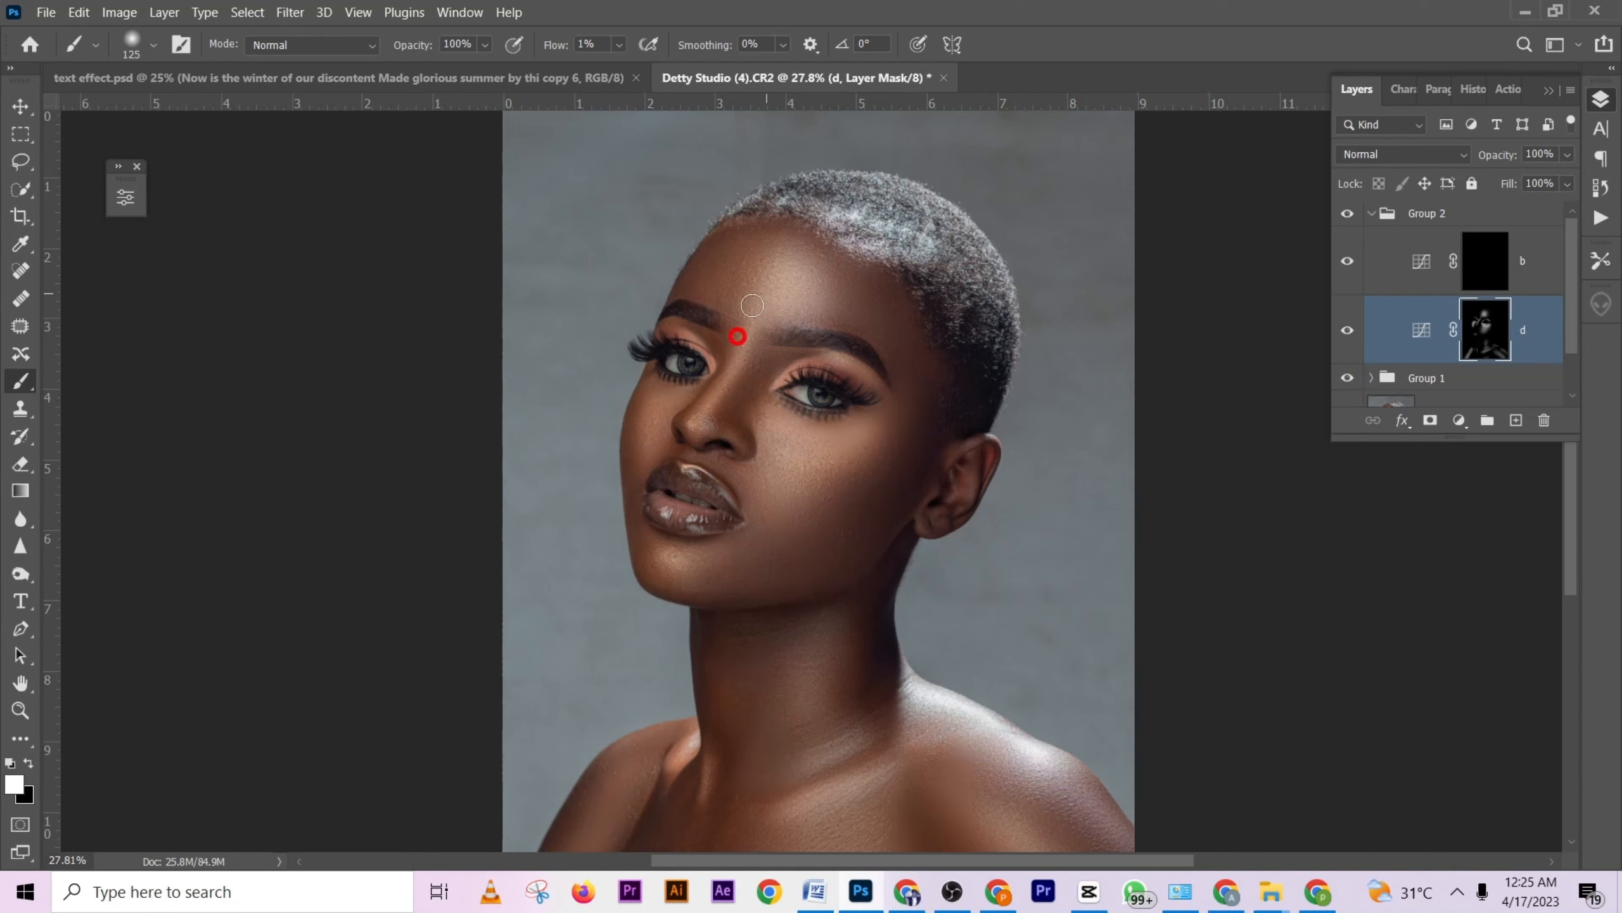
left_click_drag(747, 327, 744, 293)
key("bracketright")
key("bracketright")
scroll(919, 377, "down", 3)
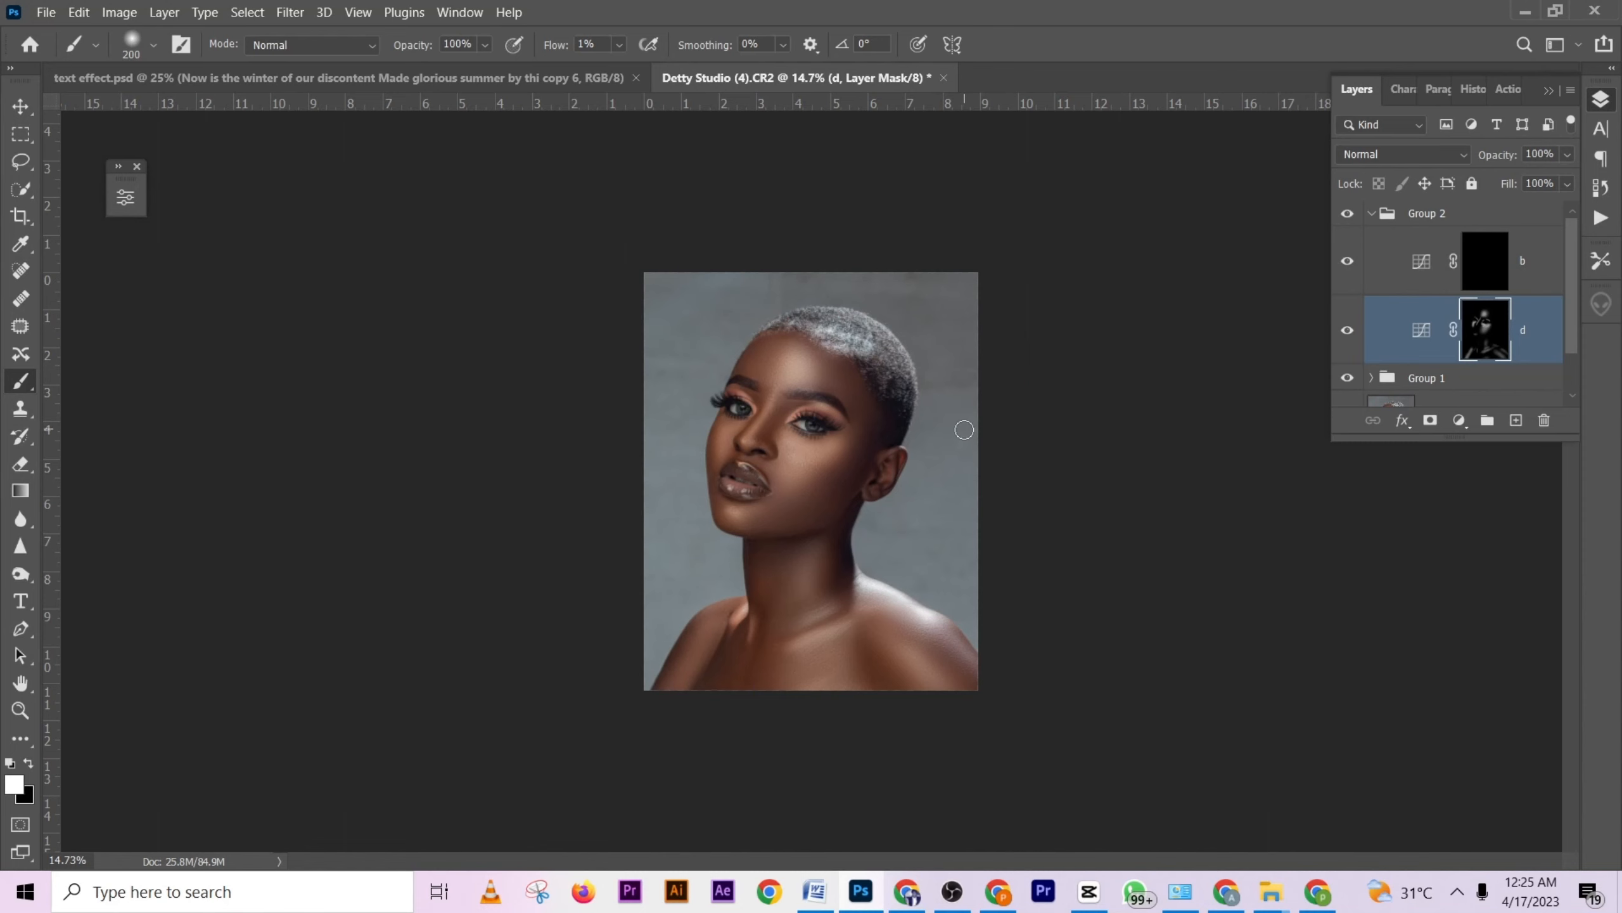
Select the b layer mask and darken the eye crease beneath the near eyebrow, reducing the brush from 80 to 50 px.
scroll(857, 440, "up", 1)
left_click(1485, 268)
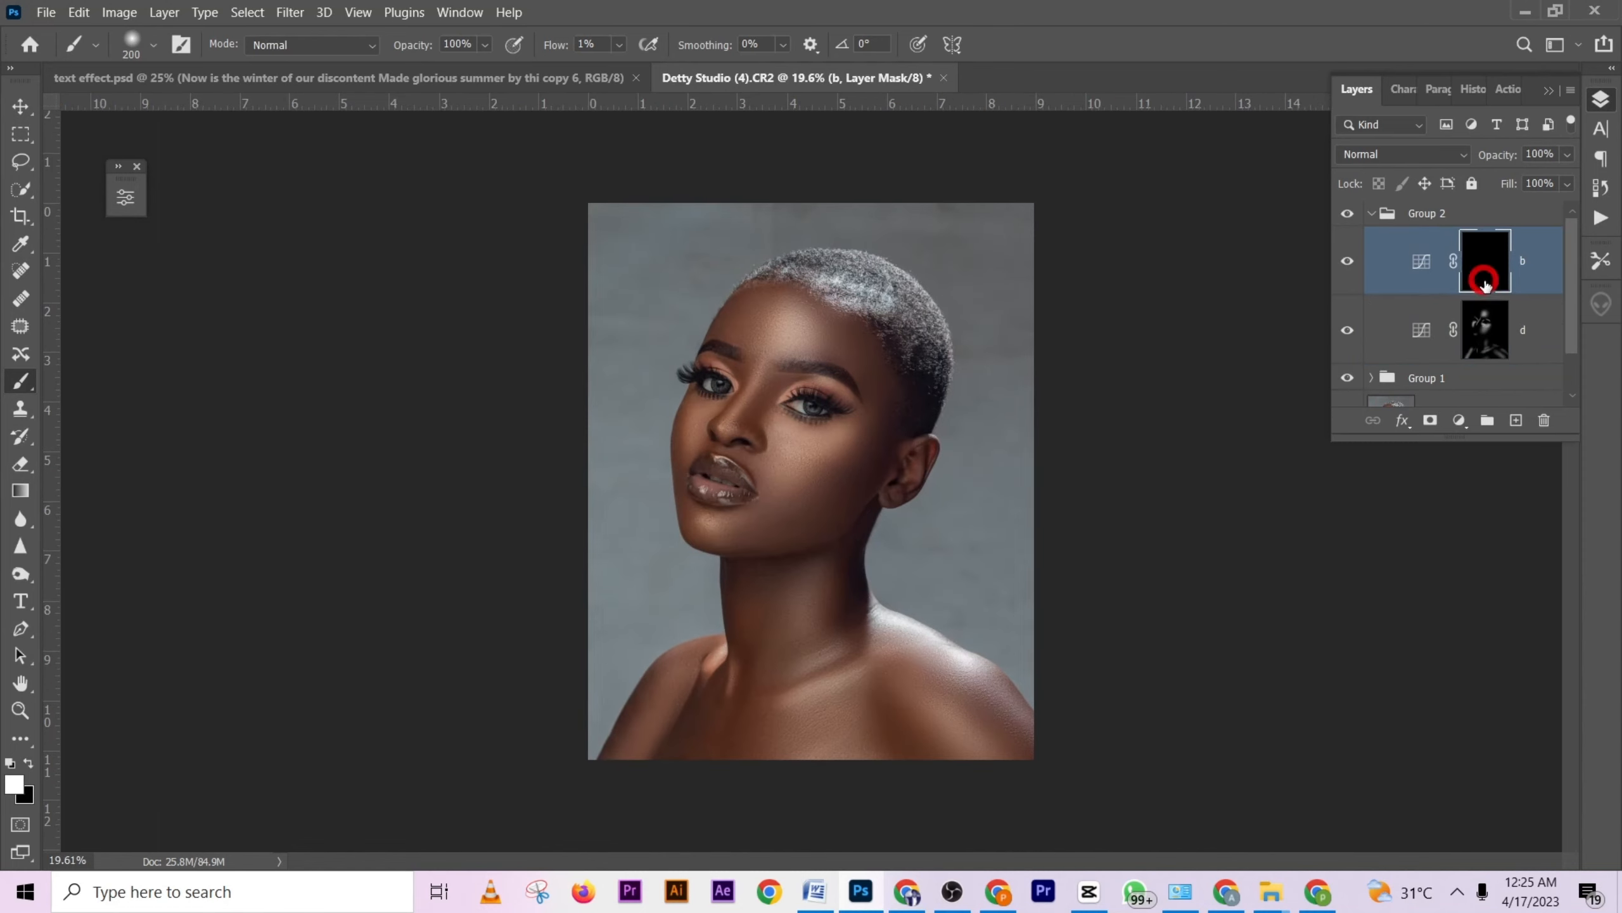
scroll(777, 424, "up", 5)
key("bracketleft")
key("bracketleft")
key("bracketleft")
key("bracketleft")
key("bracketleft")
key("bracketleft")
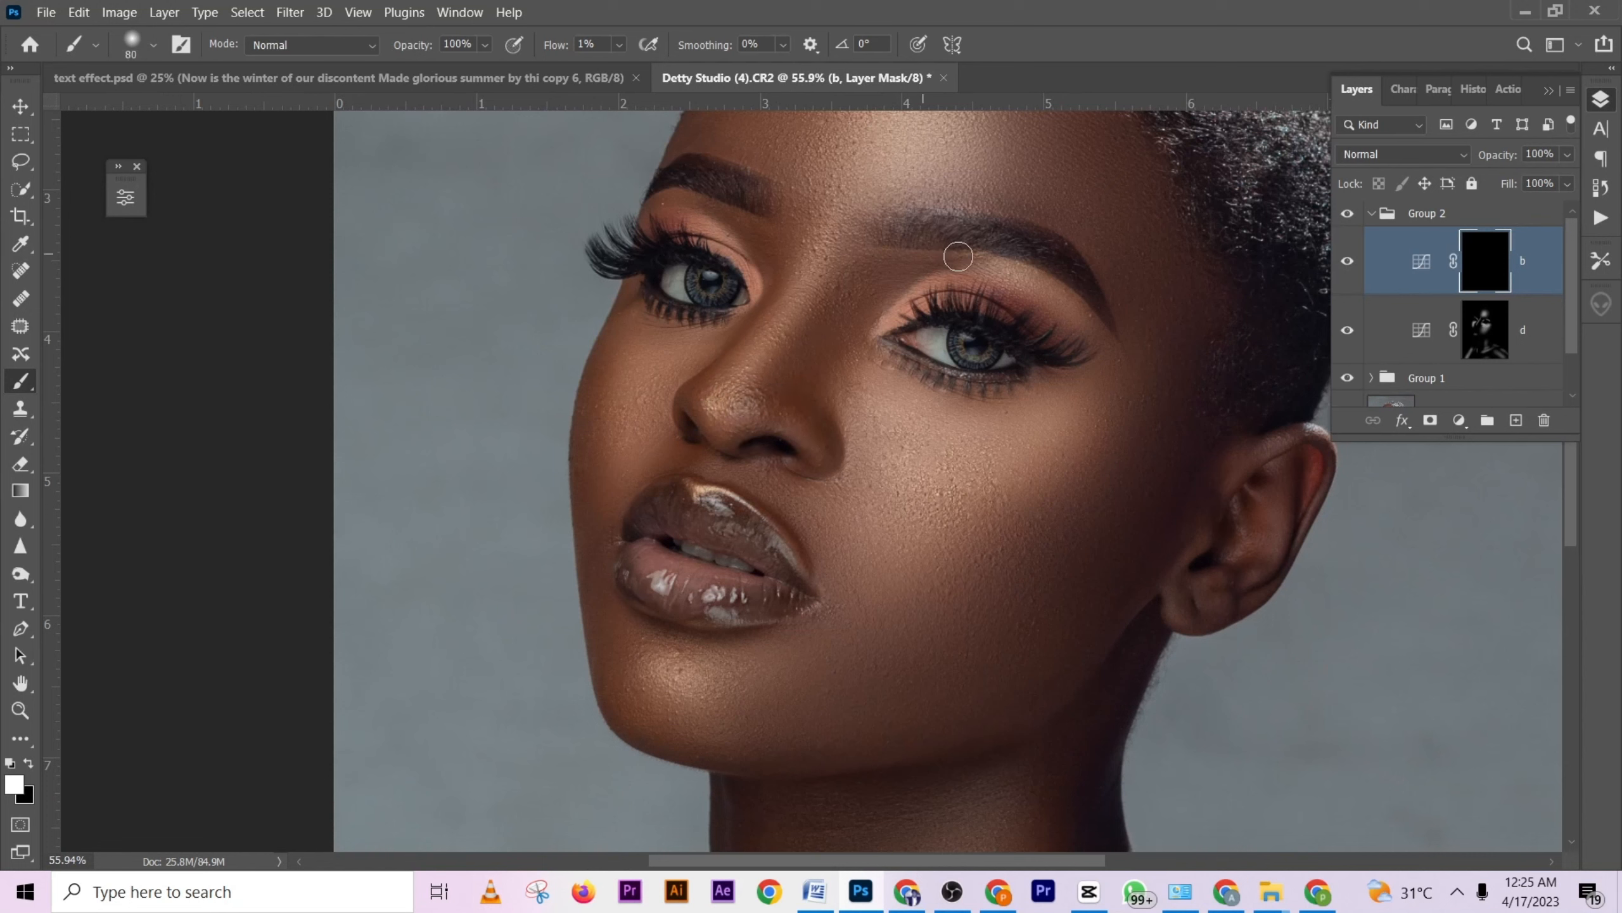
key("bracketleft")
key("bracketright")
key("bracketleft")
key("bracketleft")
key("bracketleft")
key("bracketleft")
key("bracketleft")
Darken around the nostril and mouth corner with a 70 px brush, and the near cheek with a 306 px brush.
scroll(753, 249, "down", 3)
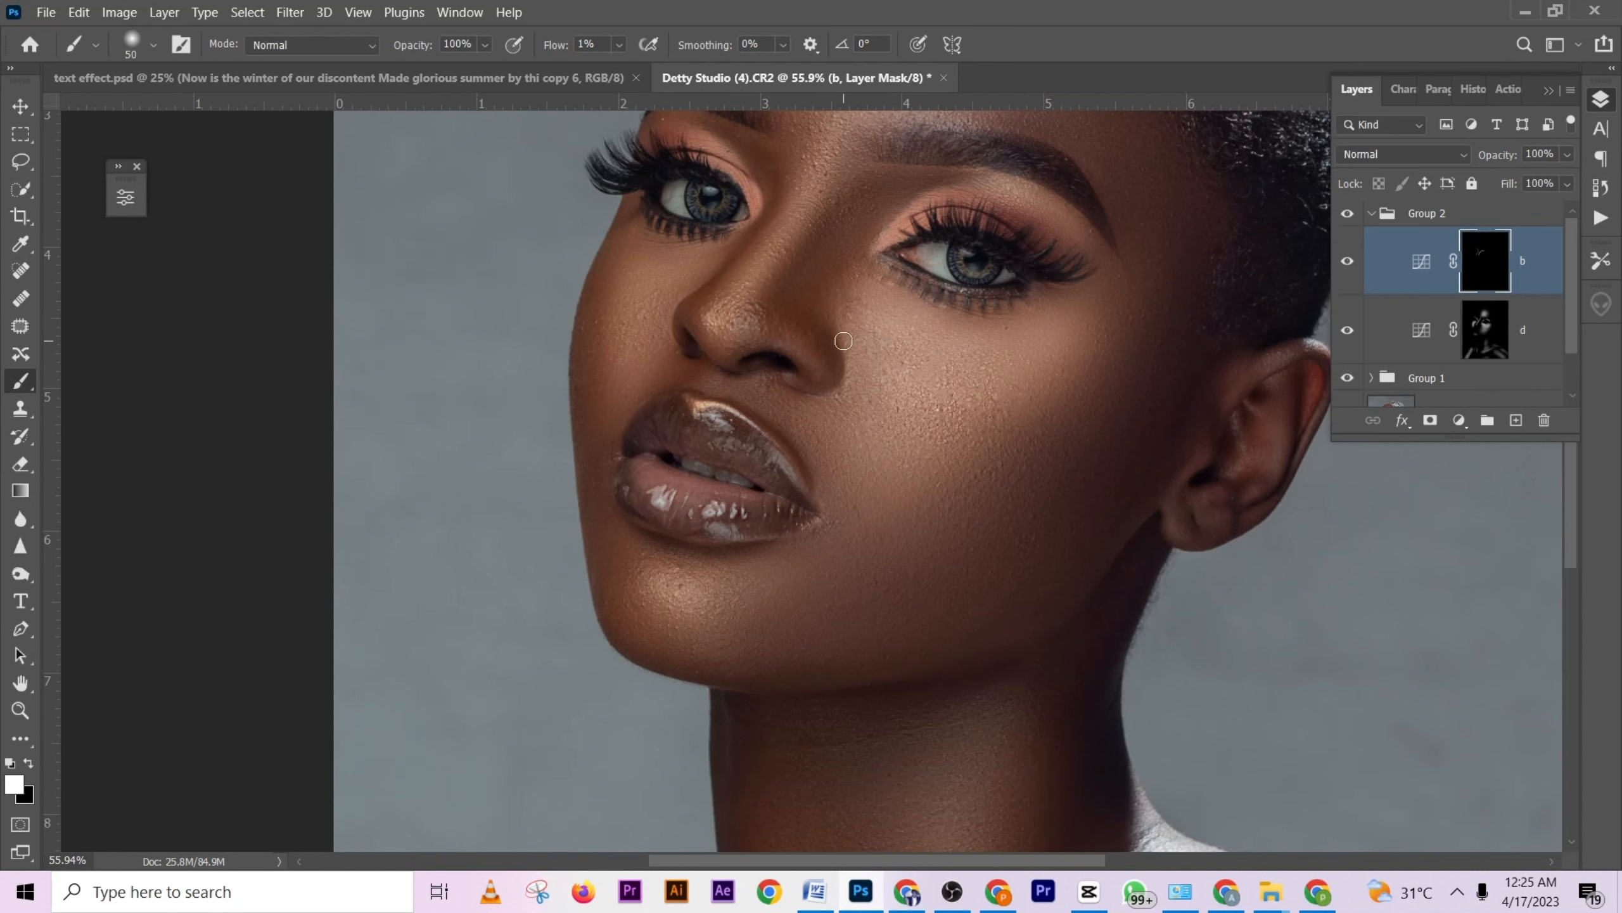
key("bracketright")
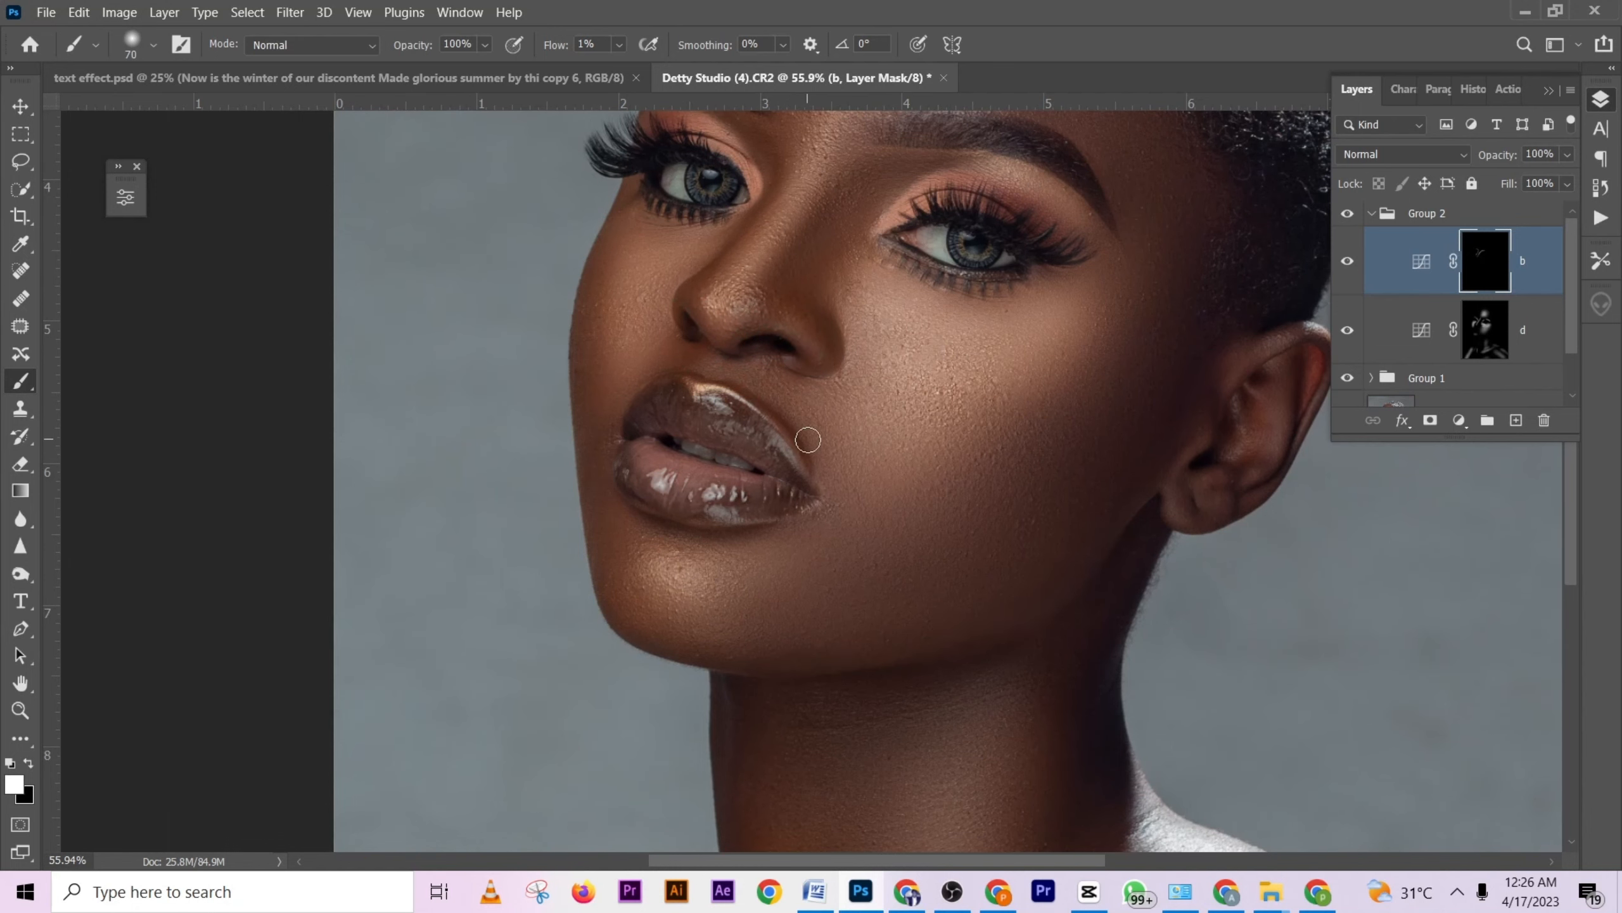
scroll(796, 428, "down", 3)
scroll(825, 428, "up", 4)
scroll(836, 399, "down", 5)
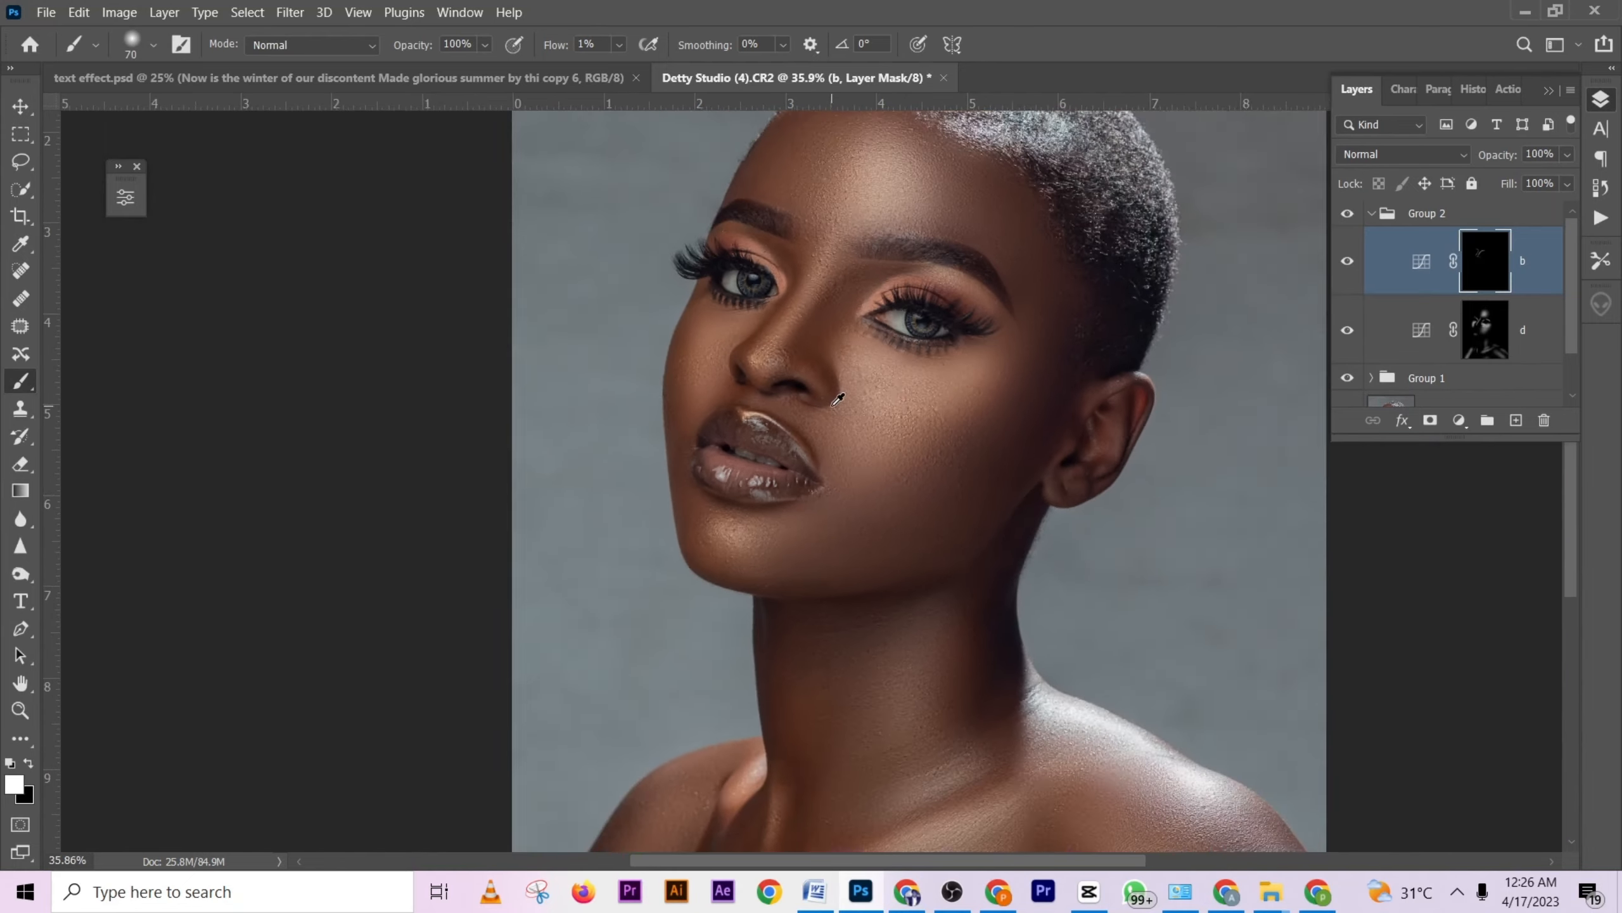
mouse_move(923, 492)
left_mouse_down()
mouse_move(1014, 437)
mouse_move(1018, 403)
mouse_move(1000, 449)
mouse_move(979, 456)
mouse_move(988, 425)
mouse_move(892, 476)
mouse_move(924, 464)
mouse_move(898, 496)
mouse_move(982, 429)
mouse_move(891, 496)
left_mouse_up()
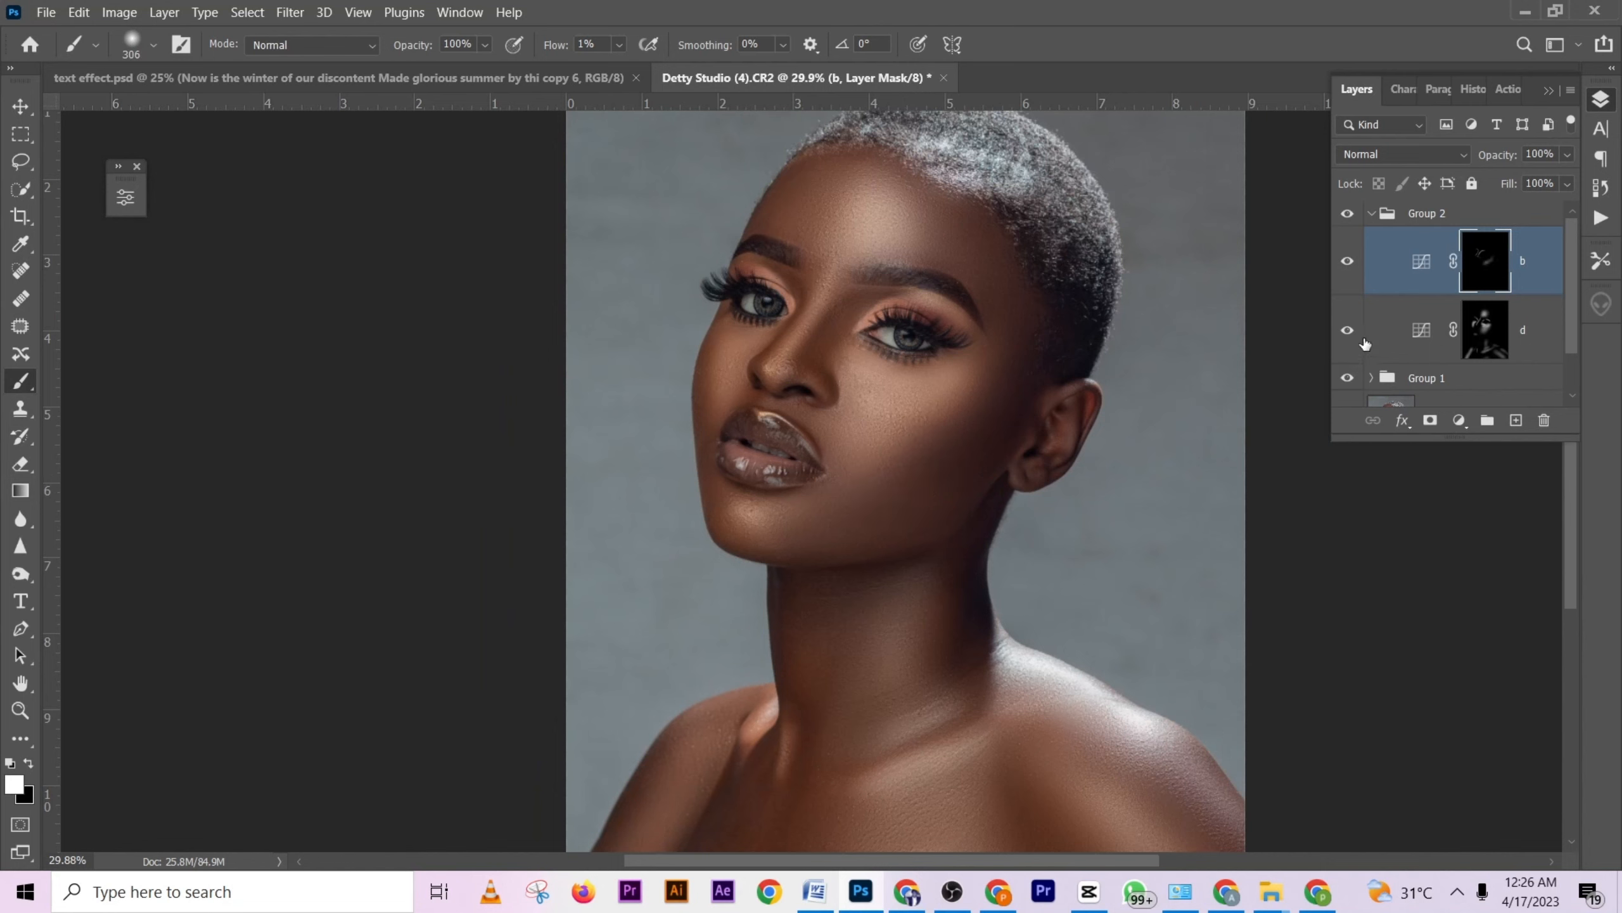
left_click(1347, 261)
left_click(1346, 261)
Darken the jawline, chin and far edge of the face on the b mask with a brush of about 250 px.
mouse_move(926, 547)
left_mouse_down()
mouse_move(808, 570)
mouse_move(831, 575)
mouse_move(907, 564)
mouse_move(760, 564)
mouse_move(824, 563)
left_mouse_up()
key("[")
left_click(759, 562)
left_click(697, 517)
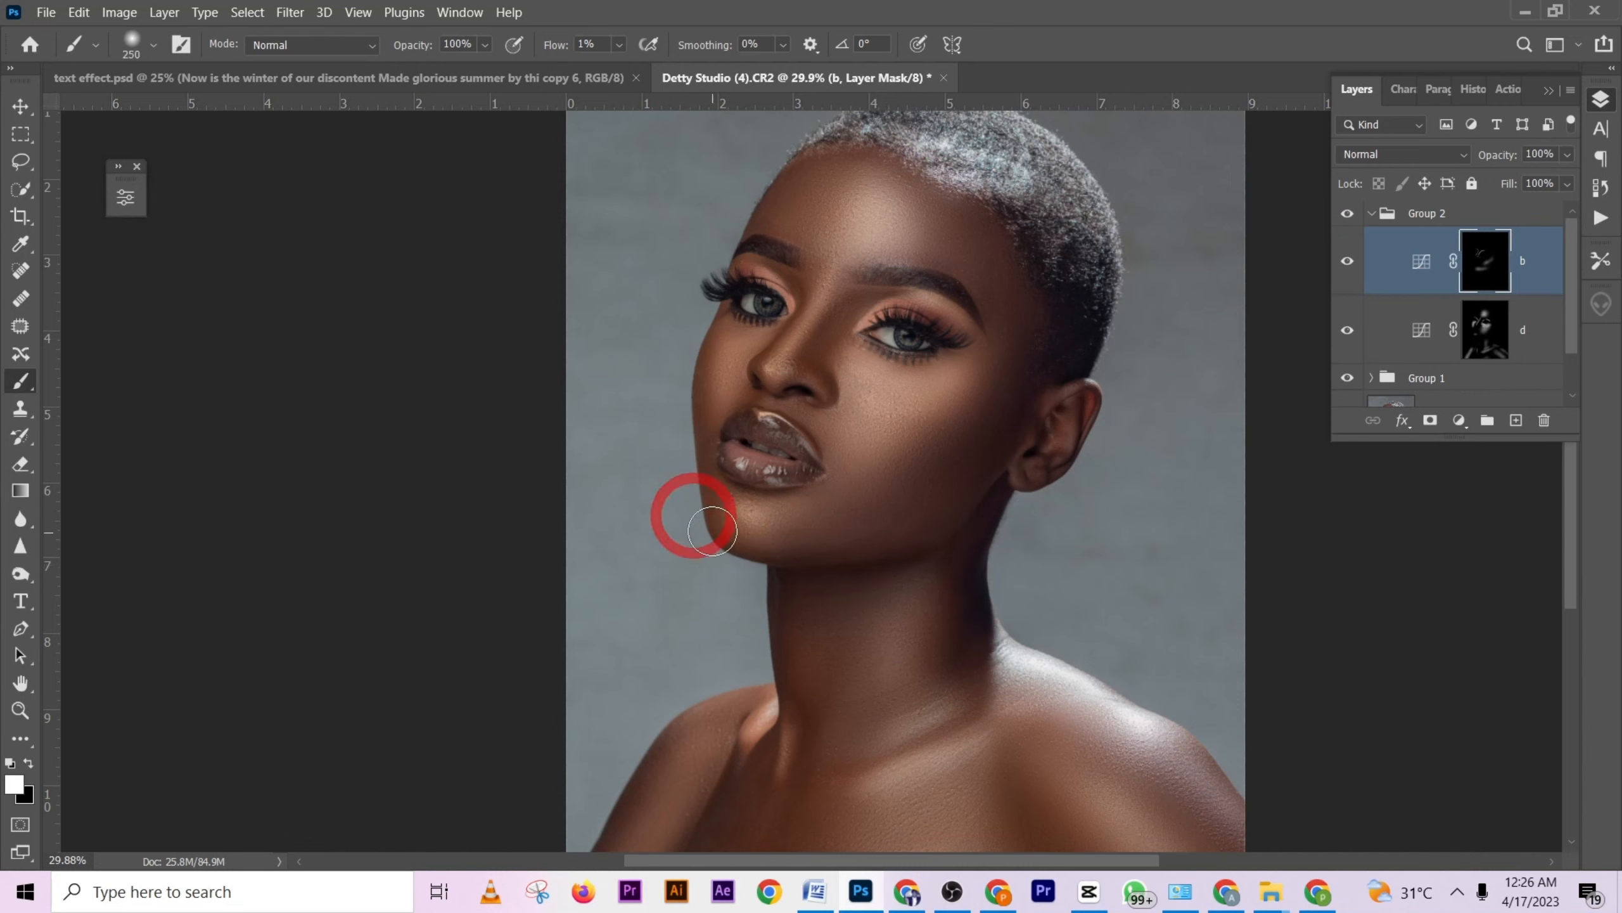
left_click(682, 459)
key("[")
mouse_move(681, 398)
left_mouse_down()
mouse_move(686, 339)
mouse_move(704, 376)
mouse_move(707, 363)
left_mouse_up()
key("]")
key("]")
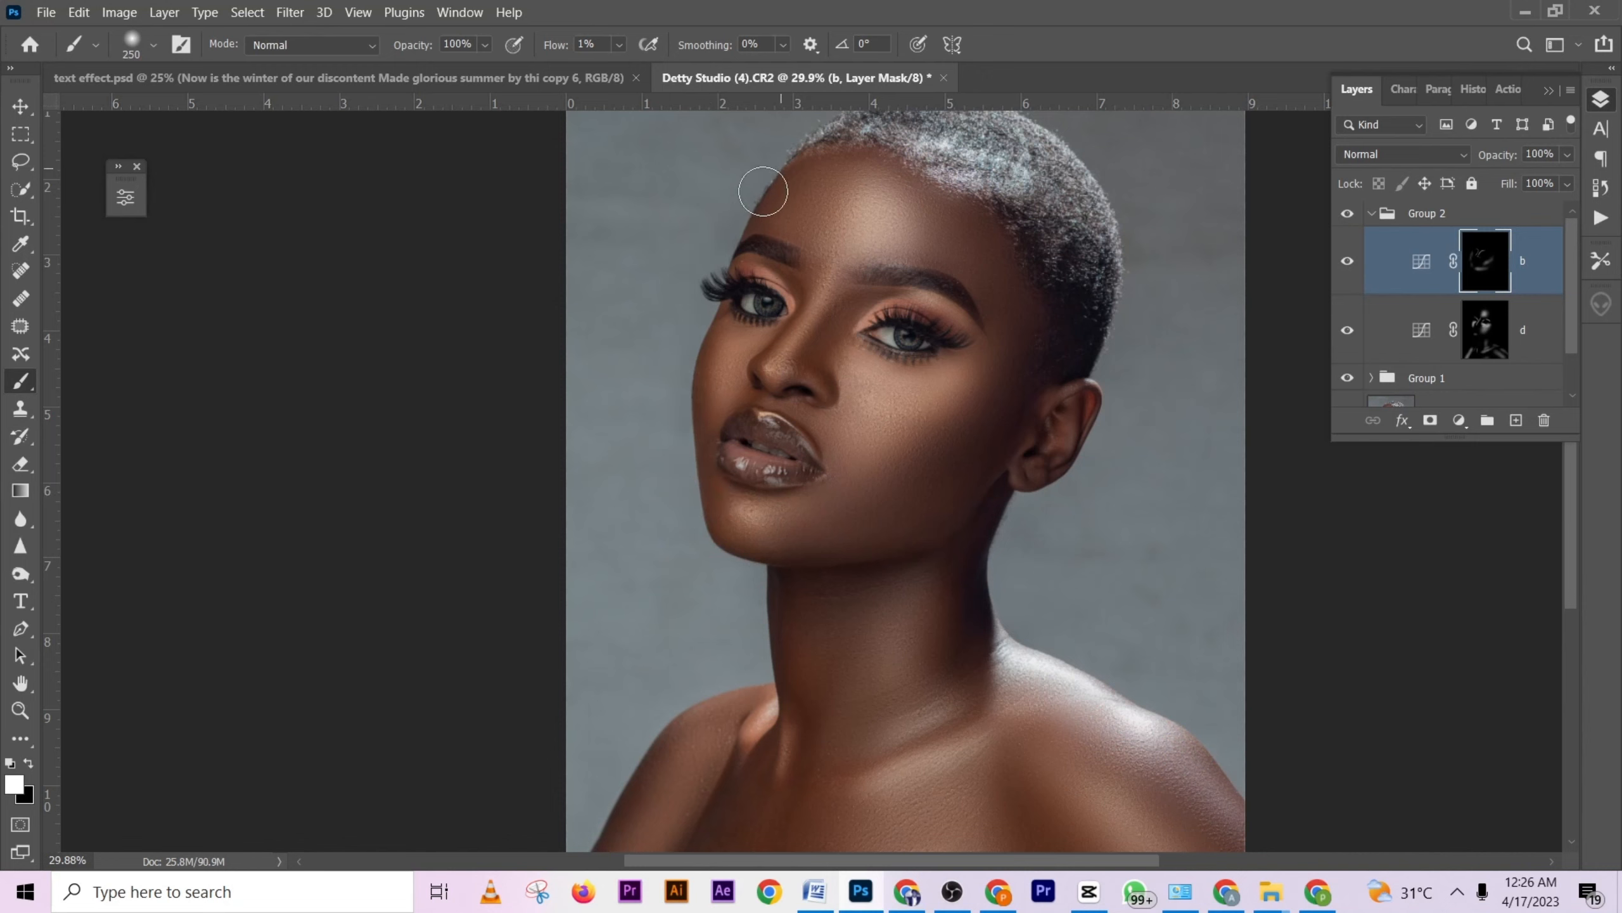
Darken the forehead edge, the temple by the hairline, and the near cheek down to the jaw.
mouse_move(762, 189)
left_mouse_down()
mouse_move(862, 143)
mouse_move(916, 159)
mouse_move(969, 211)
mouse_move(930, 199)
mouse_move(1011, 250)
mouse_move(1029, 380)
mouse_move(935, 526)
mouse_move(949, 515)
left_mouse_up()
key("[")
mouse_move(862, 551)
left_mouse_down()
mouse_move(794, 562)
mouse_move(928, 548)
mouse_move(920, 536)
mouse_move(1010, 449)
mouse_move(999, 468)
mouse_move(1041, 329)
mouse_move(1021, 254)
mouse_move(859, 157)
mouse_move(888, 167)
mouse_move(840, 164)
mouse_move(881, 161)
mouse_move(1034, 270)
left_mouse_up()
key("]")
mouse_move(1051, 417)
left_mouse_down()
mouse_move(1040, 355)
mouse_move(897, 540)
left_mouse_up()
Darken the far cheek edge with a 250 px brush and compare the portrait with and without the b layer.
key("bracketleft")
key("bracketleft")
key("bracketright")
left_click_drag(696, 375, 697, 373)
left_click(1348, 261)
left_click(1348, 261)
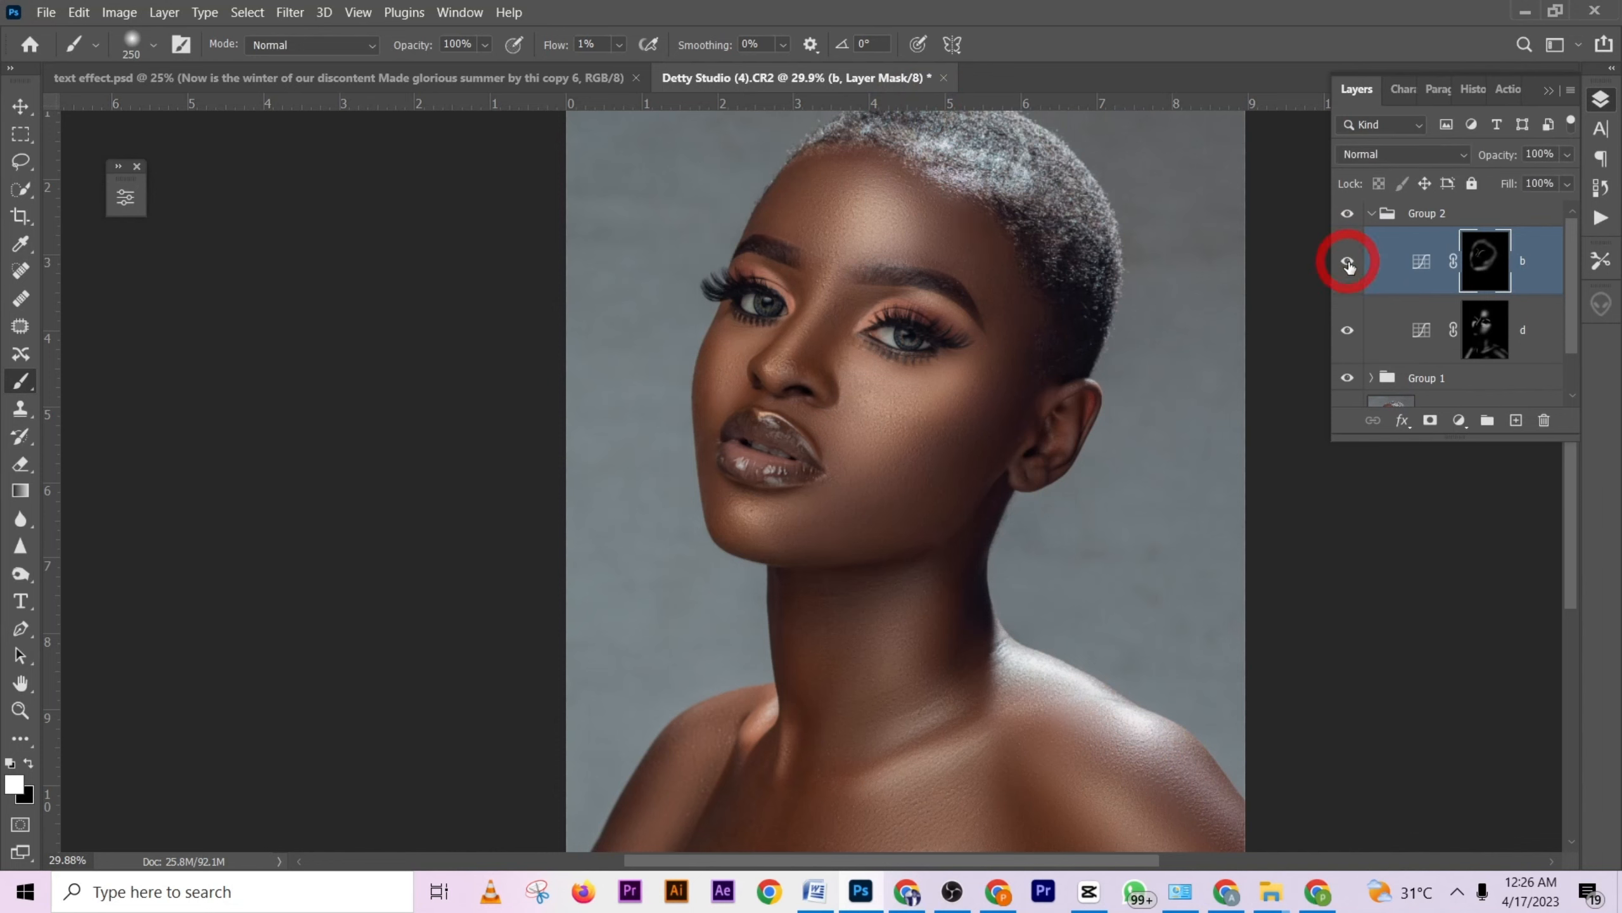
left_click(1348, 260)
left_click(1348, 261)
Darken the near eye's lid crease and the base of the nose with a 60 px brush, then enlarge it to 90 px.
key("bracketleft")
key("bracketleft")
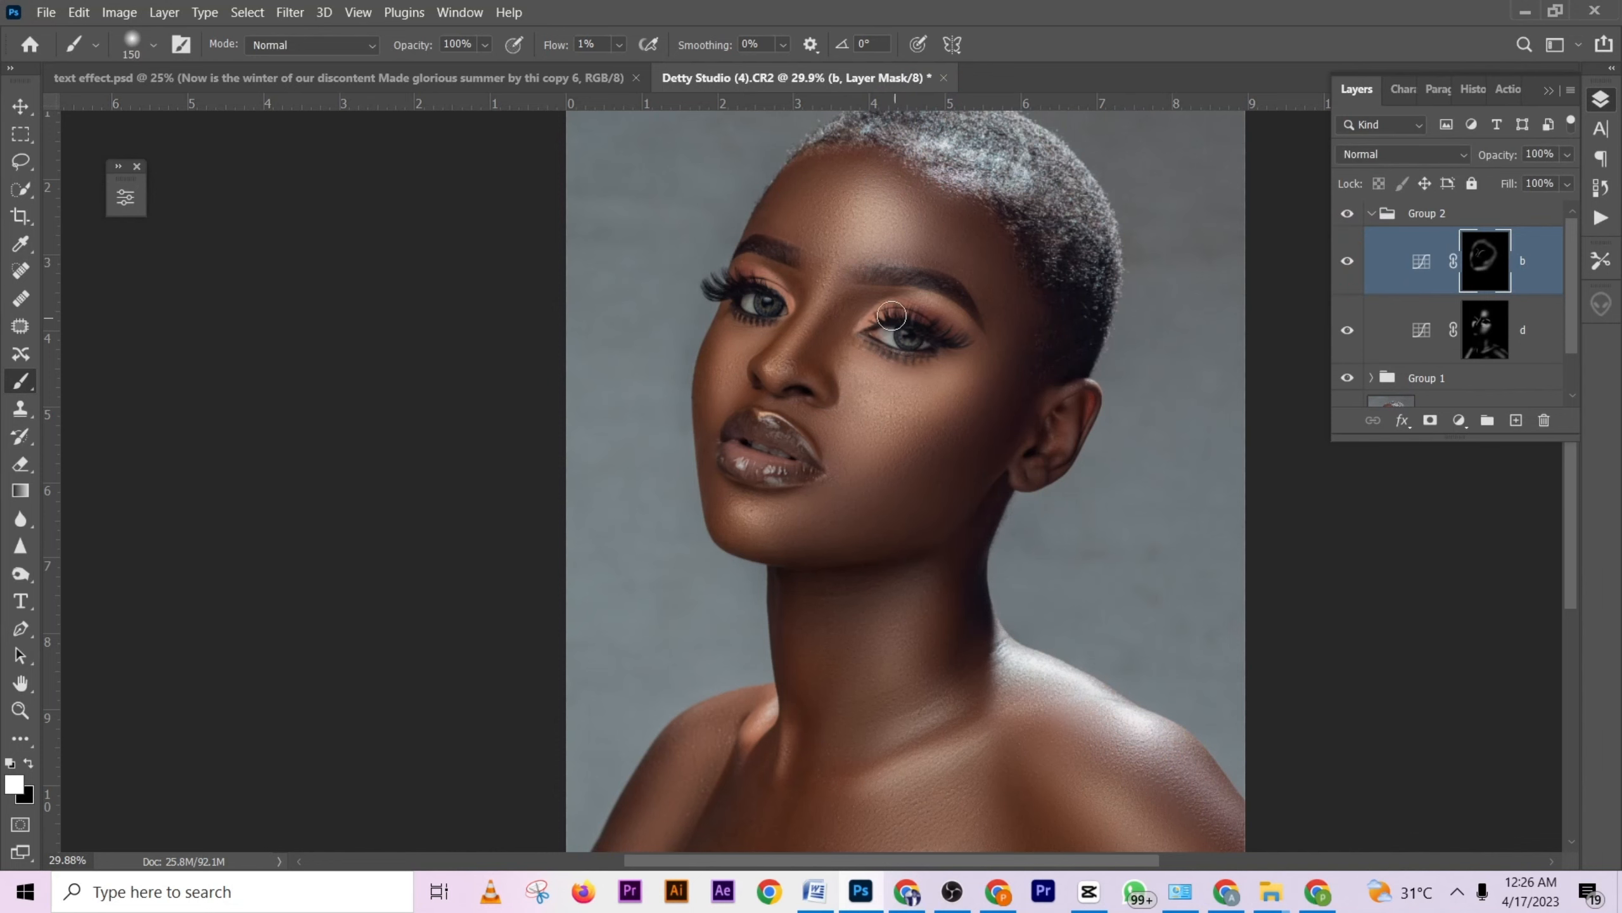
scroll(895, 323, "up", 4)
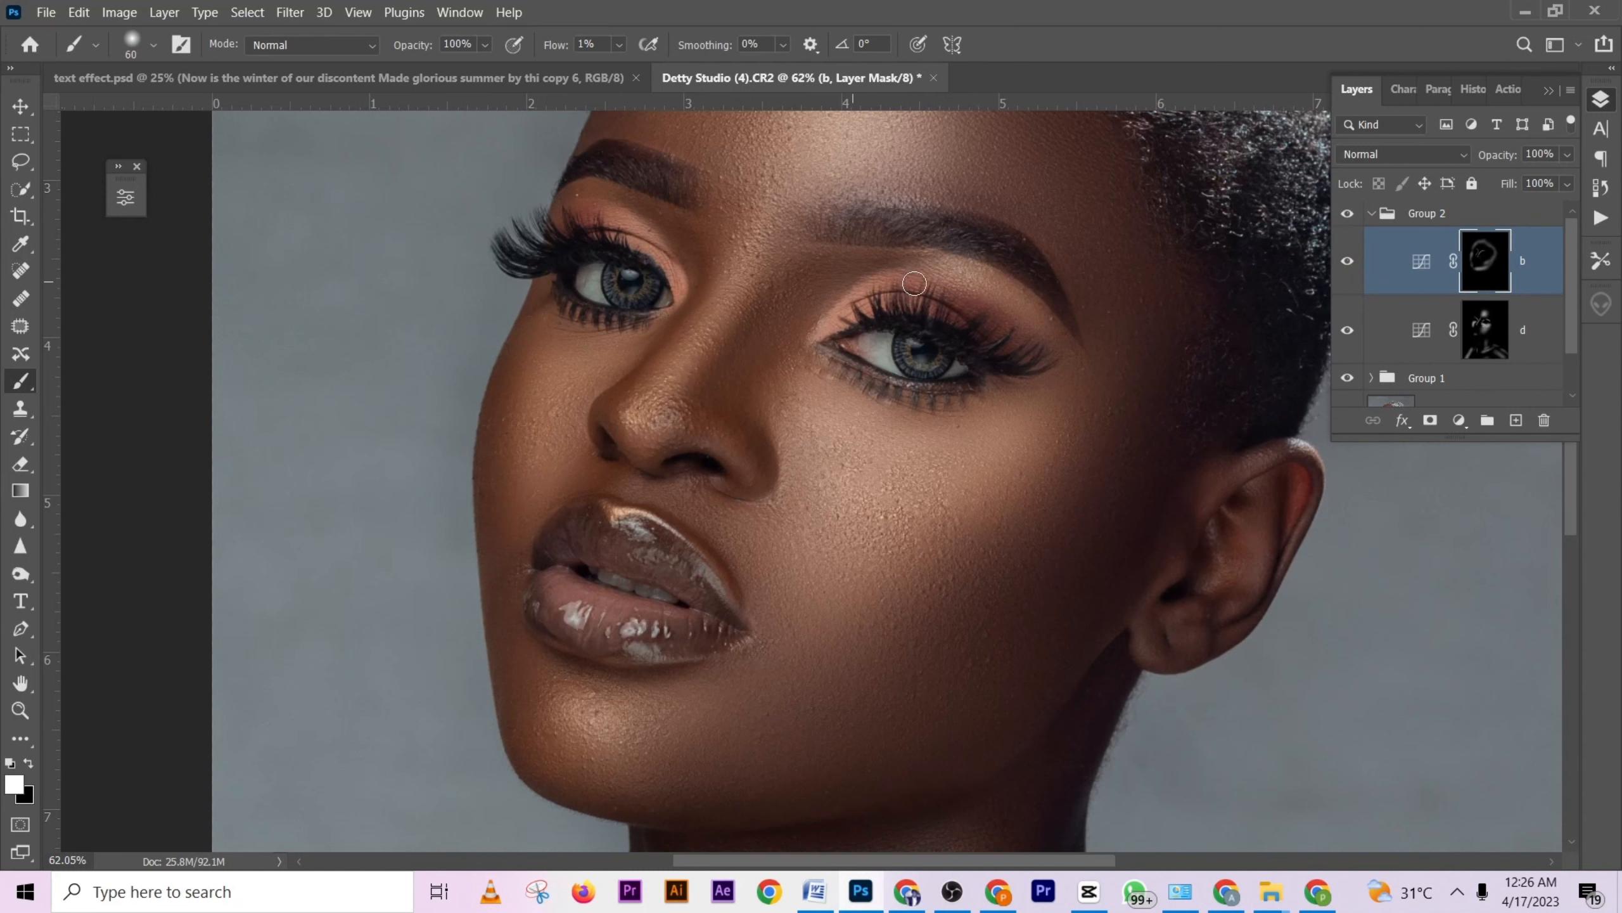
key("bracketleft")
key("bracketright")
scroll(630, 328, "down", 3)
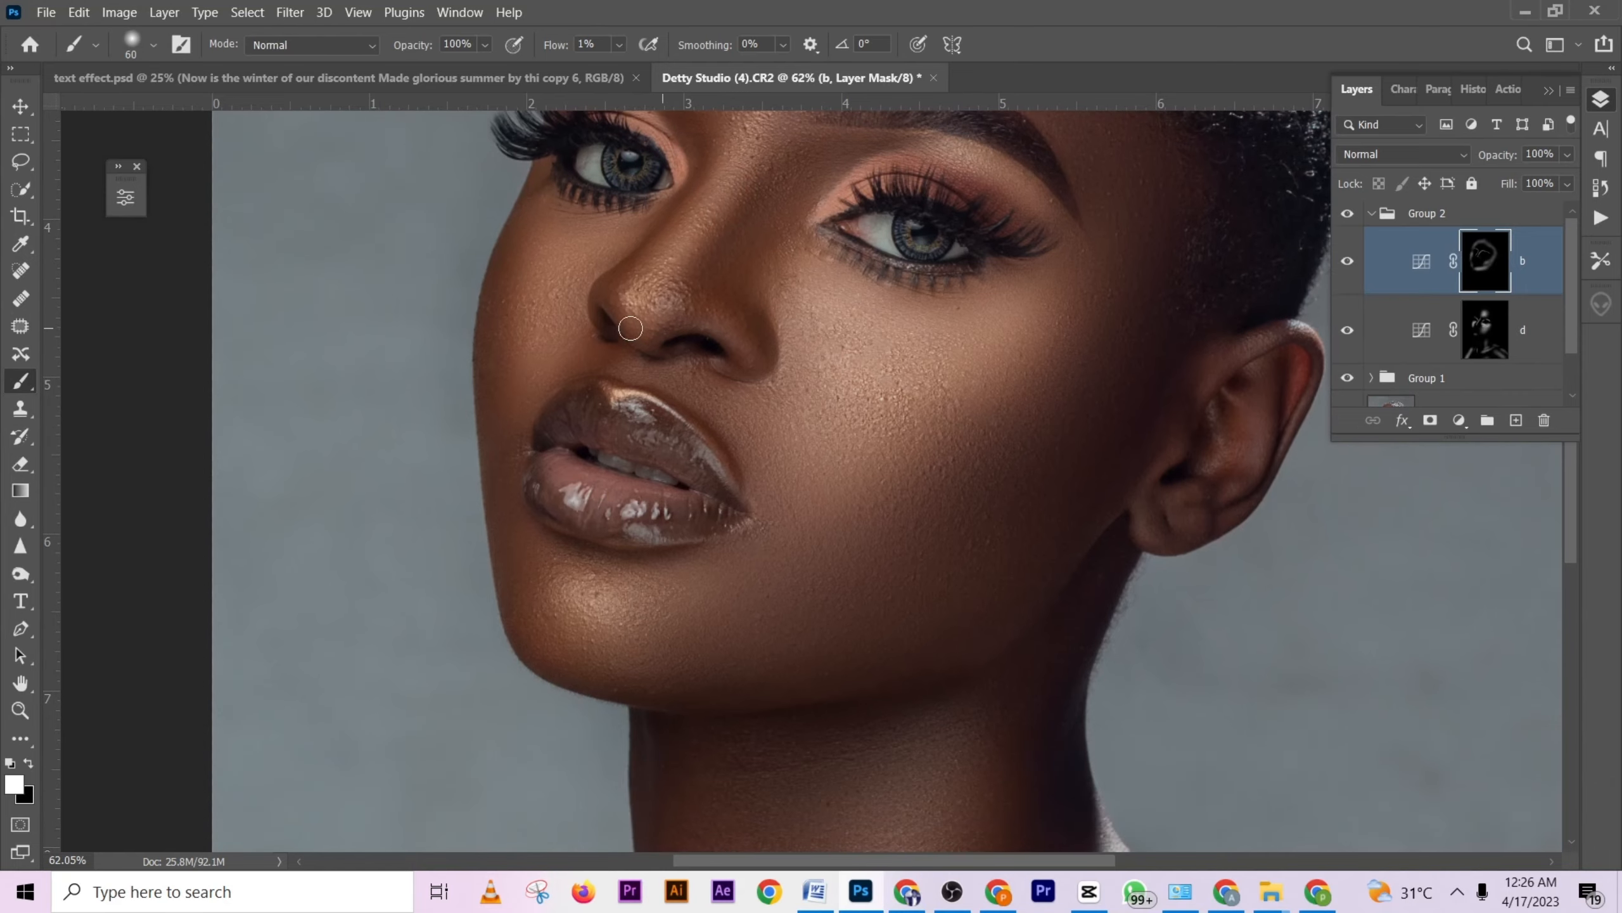
key("bracketright")
key("bracketright")
Select the d layer mask and brighten beside the mouth with a 150 px brush, then reduce it to 40 px for the lips.
left_click(1553, 327)
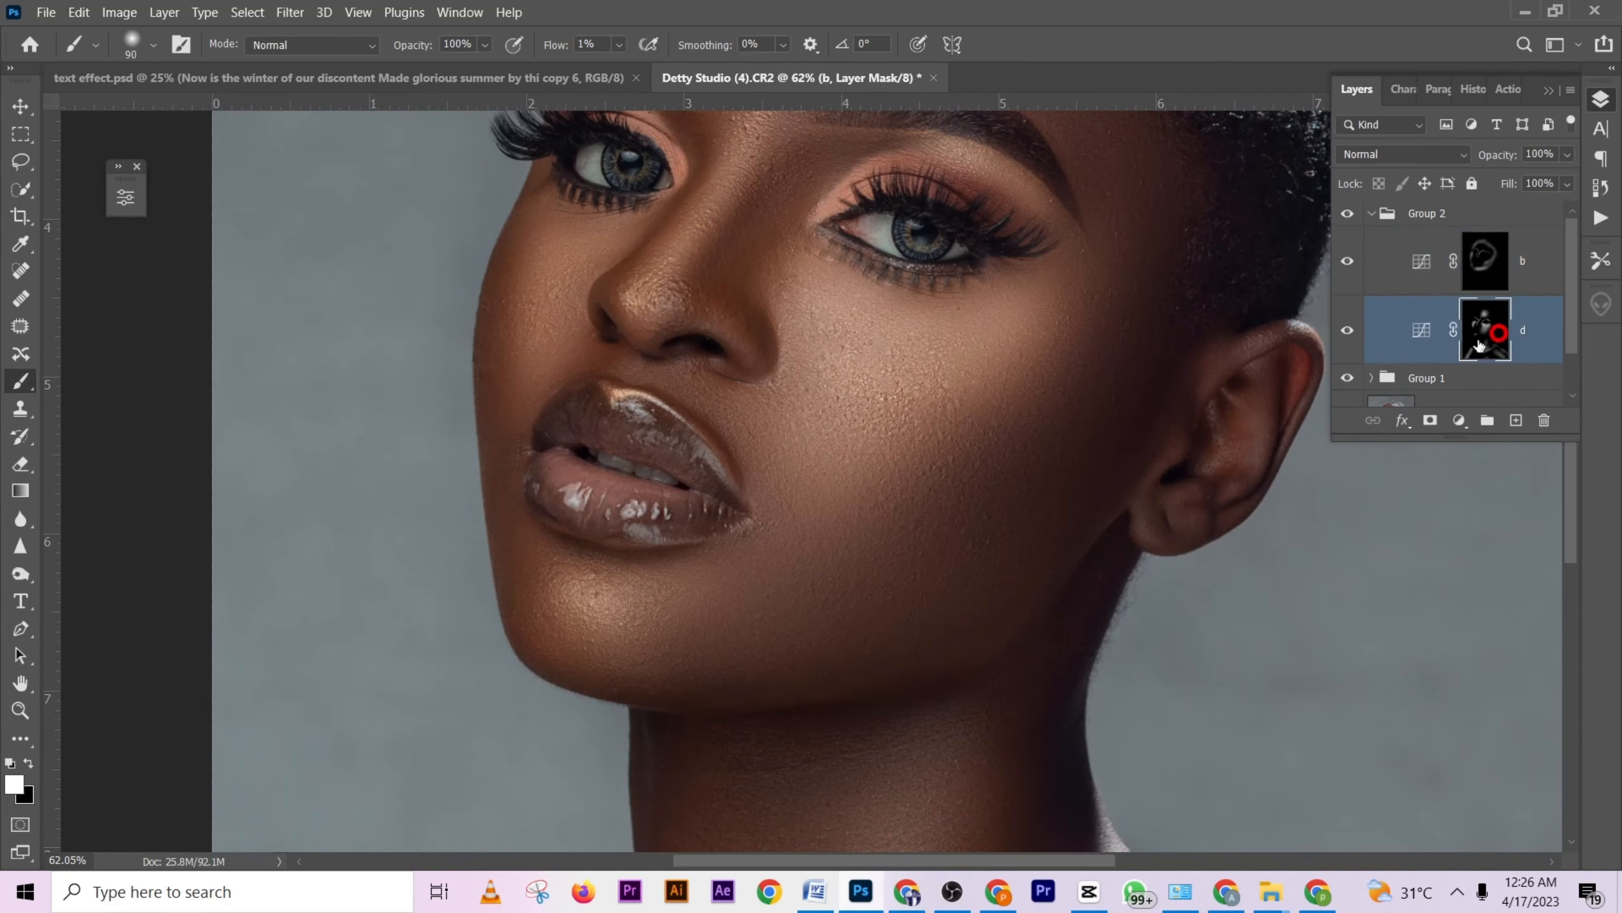
key("bracketright")
key("bracketright")
key("bracketright")
key("bracketleft")
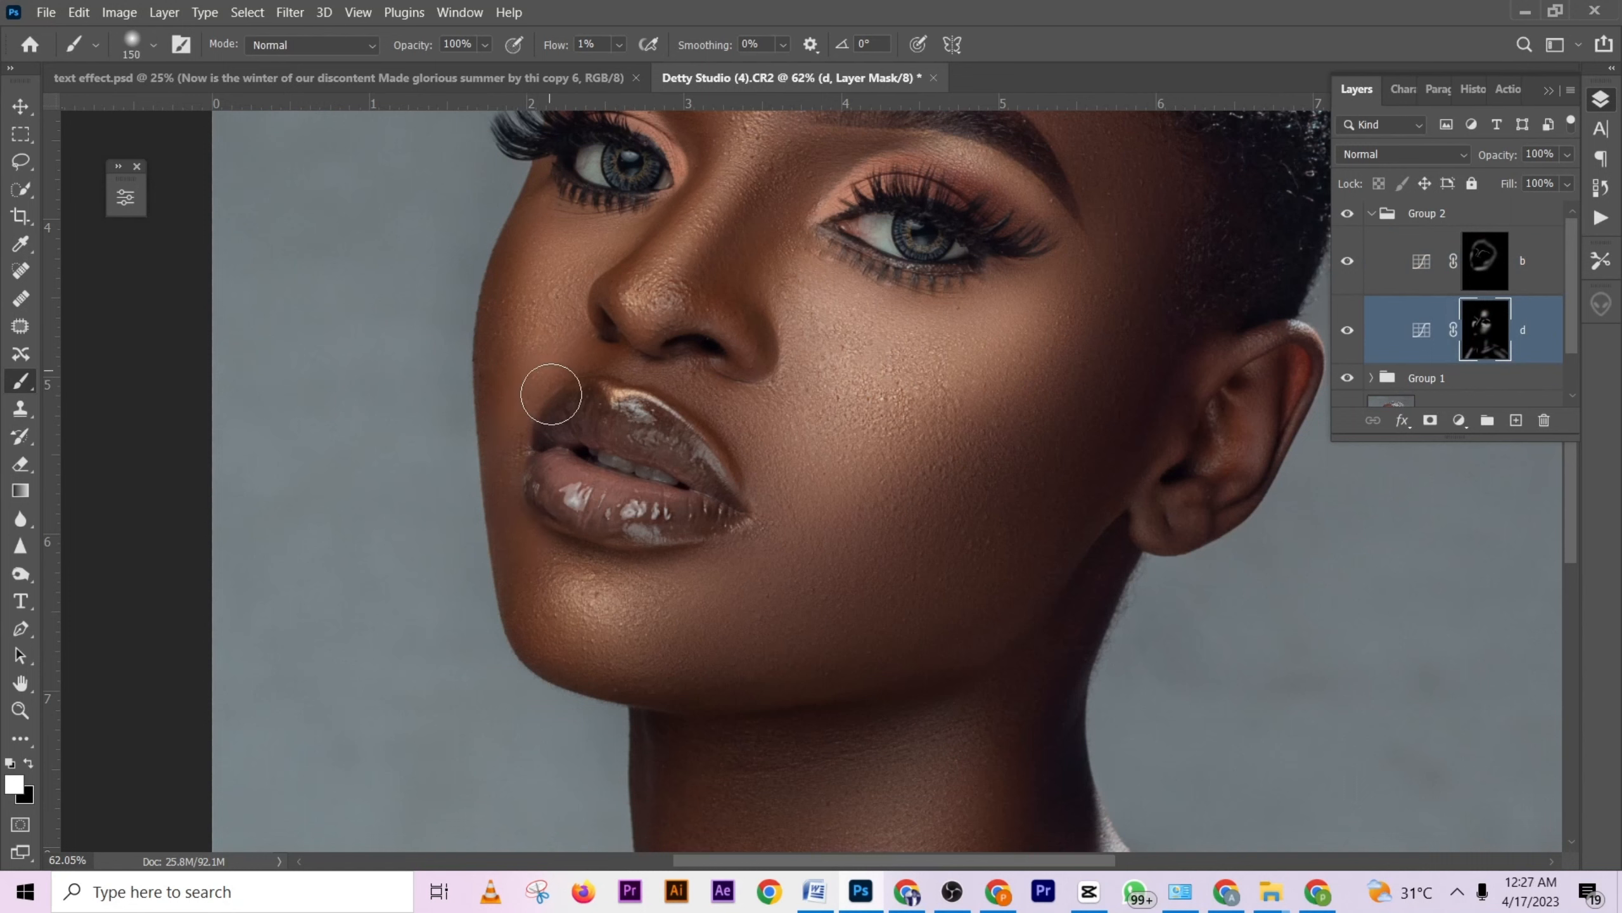
key("bracketleft")
key("bracketleft")
key("bracketleft")
key("bracketleft")
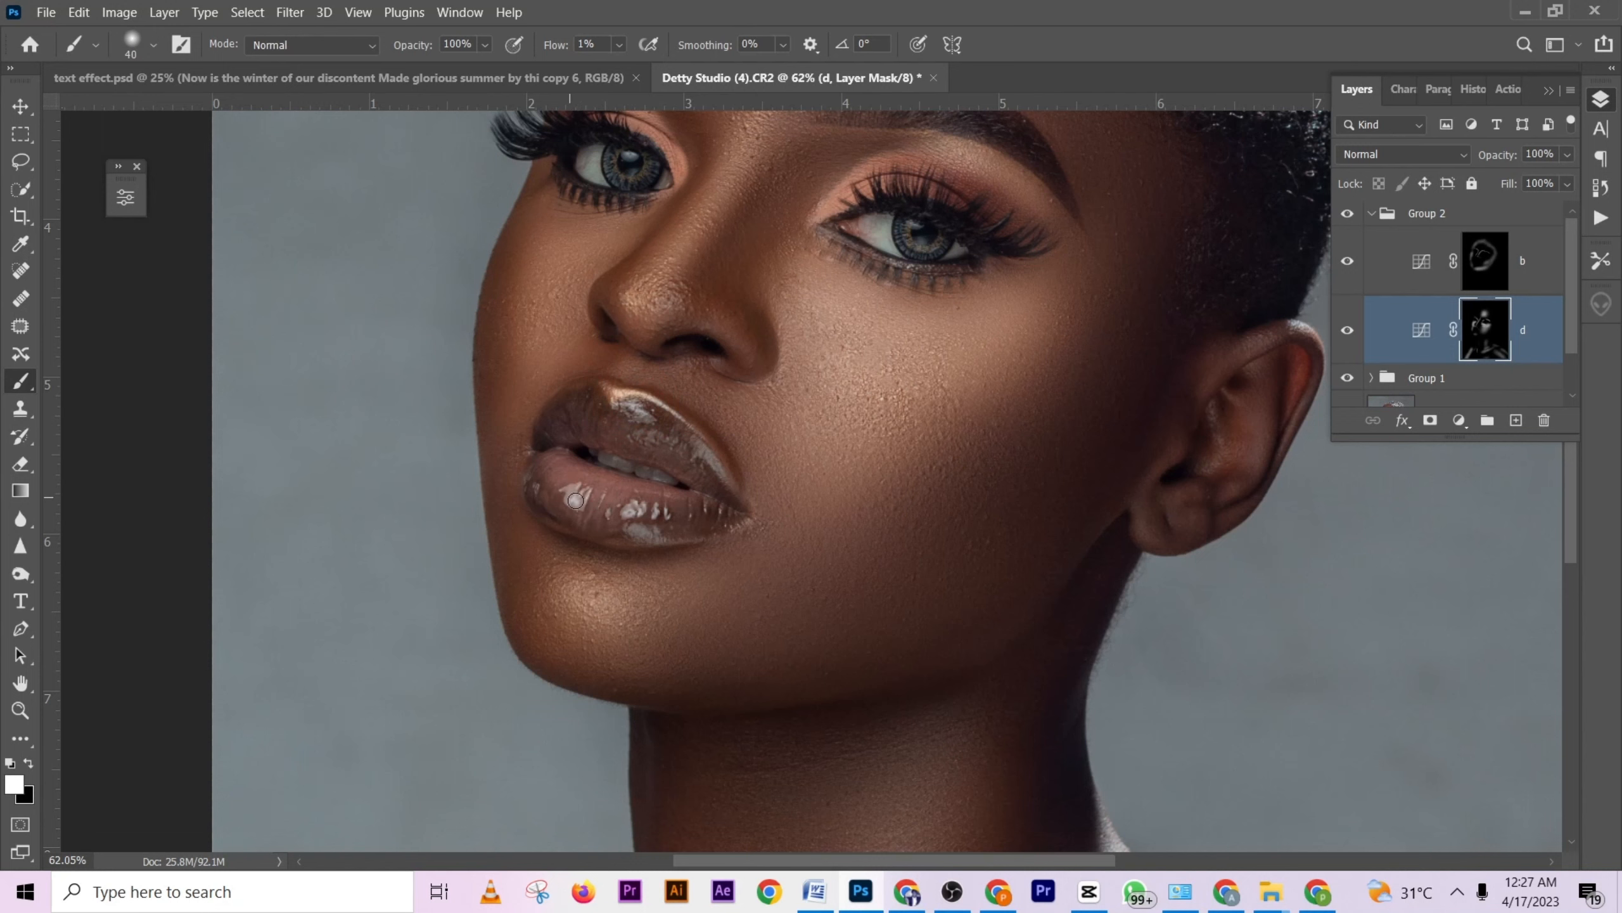
Set the flow to 21% and brighten the glossy highlights of the lower lip and the upper lip's edge.
left_click_drag(560, 49, 566, 50)
mouse_move(650, 515)
left_mouse_down()
mouse_move(627, 509)
mouse_move(658, 510)
mouse_move(659, 532)
left_mouse_up()
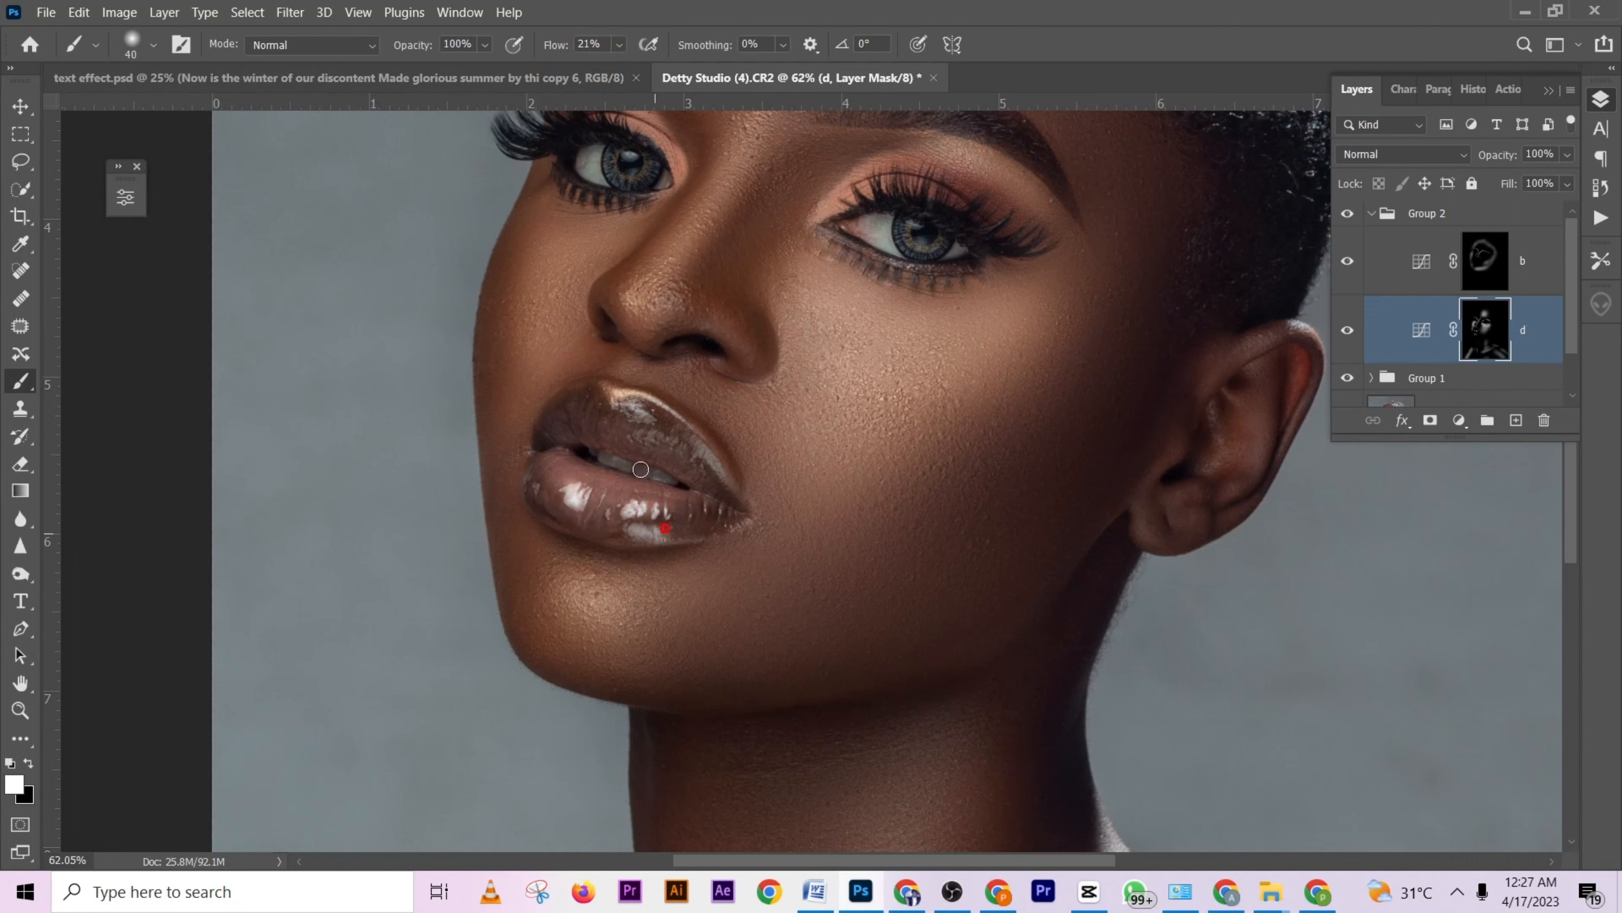
left_click_drag(714, 462, 719, 464)
left_click_drag(637, 408, 620, 396)
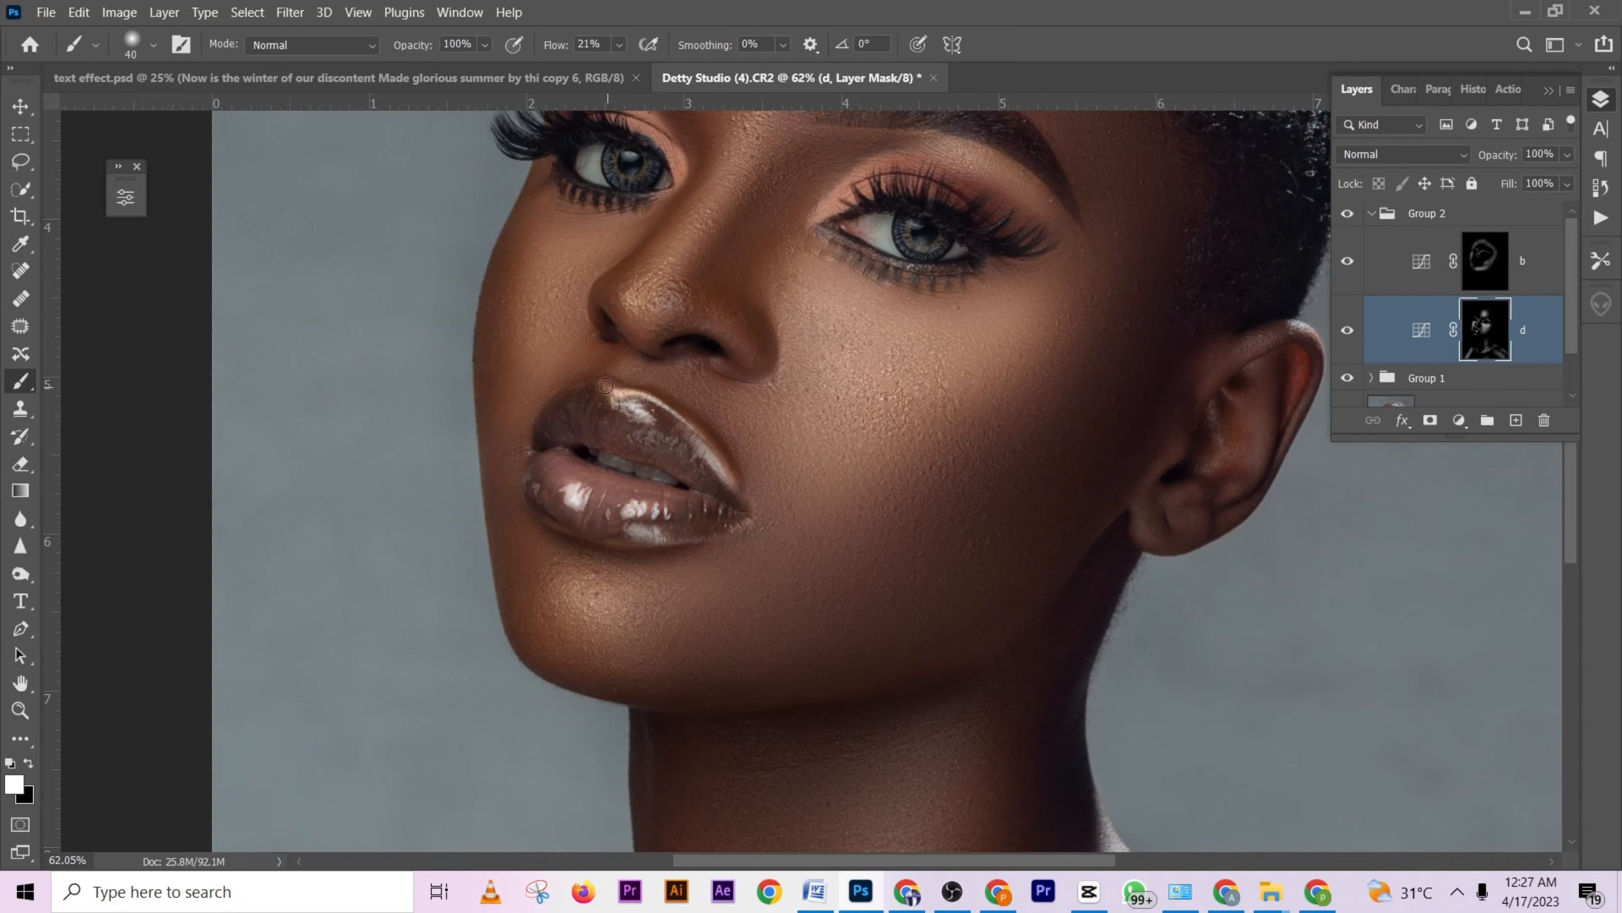
Select the b layer mask, set the flow to 14% and darken the lower lip around its highlights.
left_click_drag(568, 46, 530, 57)
left_click(1507, 255)
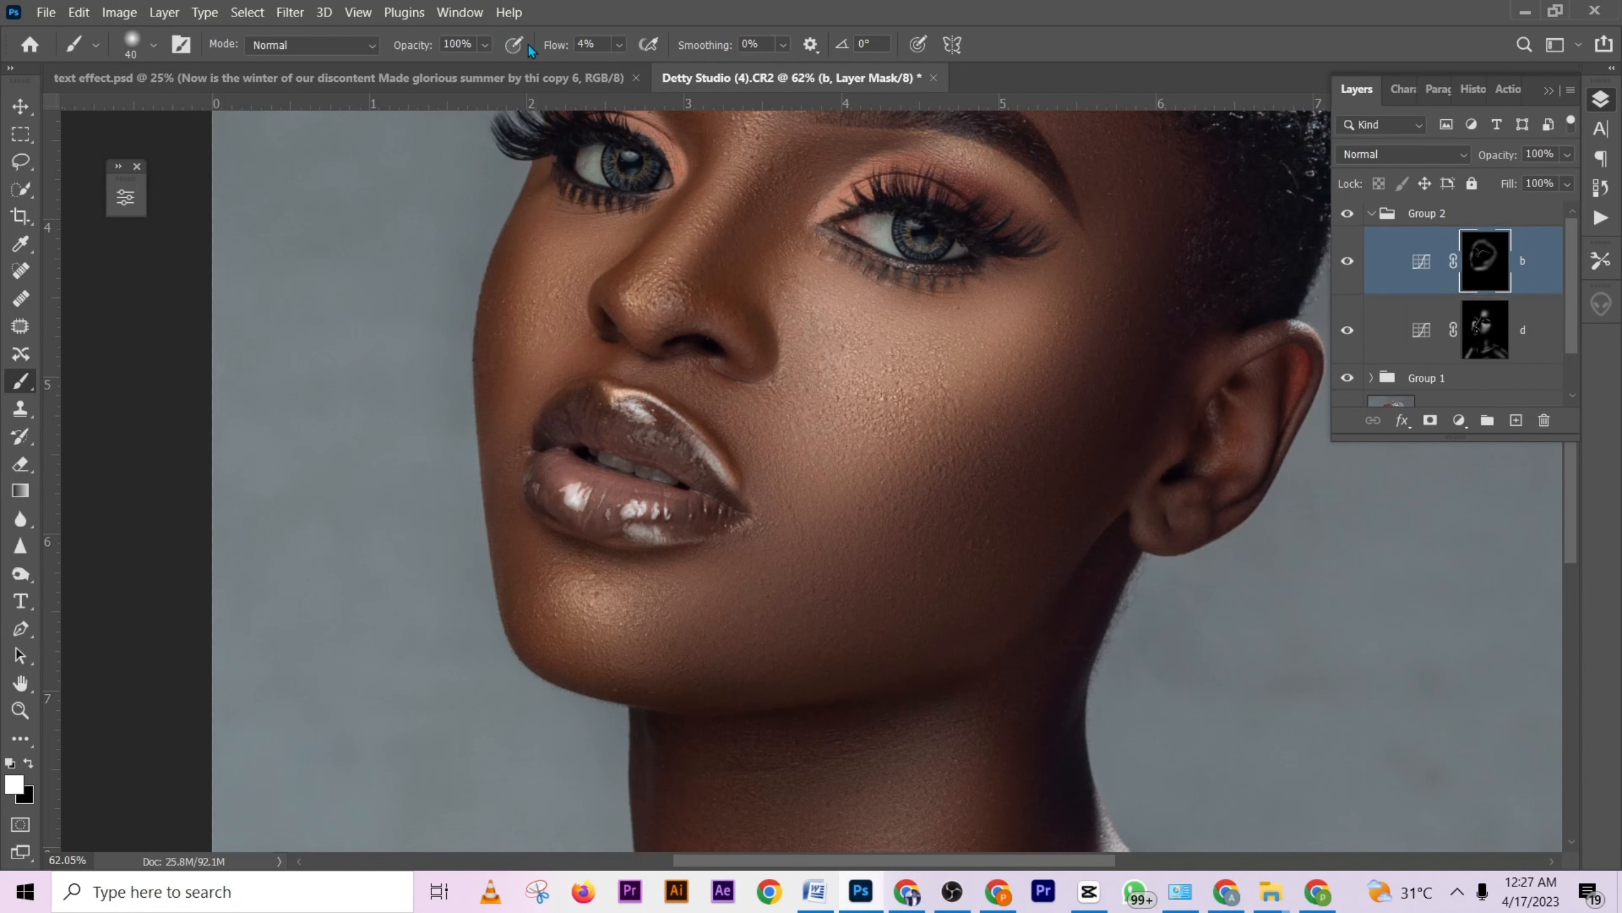
left_click_drag(535, 48, 553, 48)
key("bracketright")
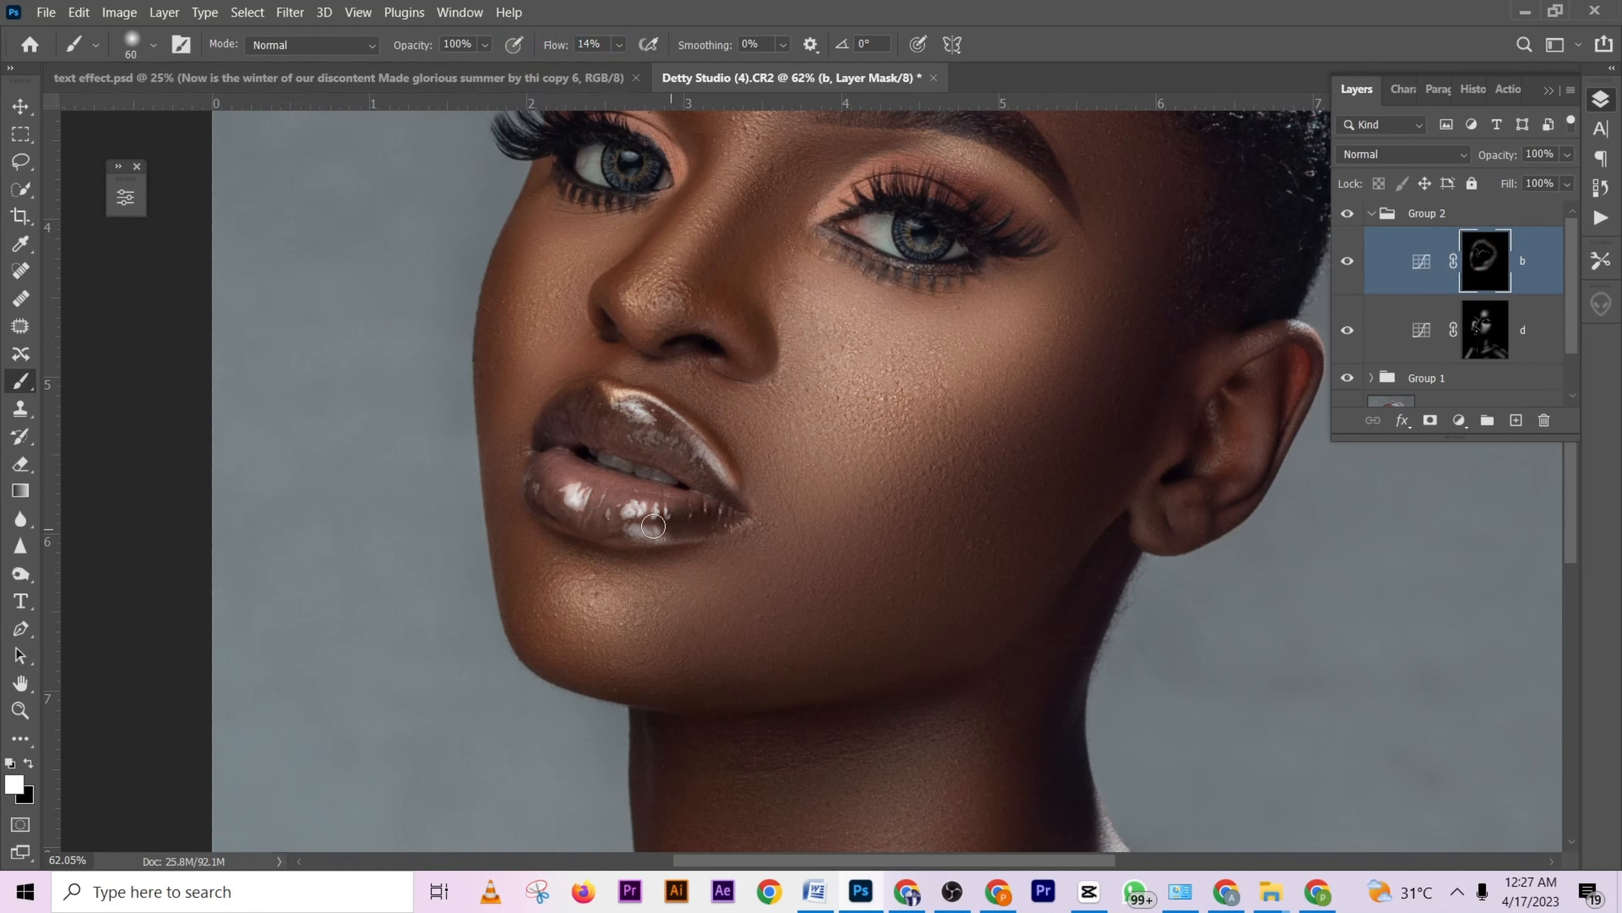
key("bracketright")
key("bracketright")
left_click(601, 522)
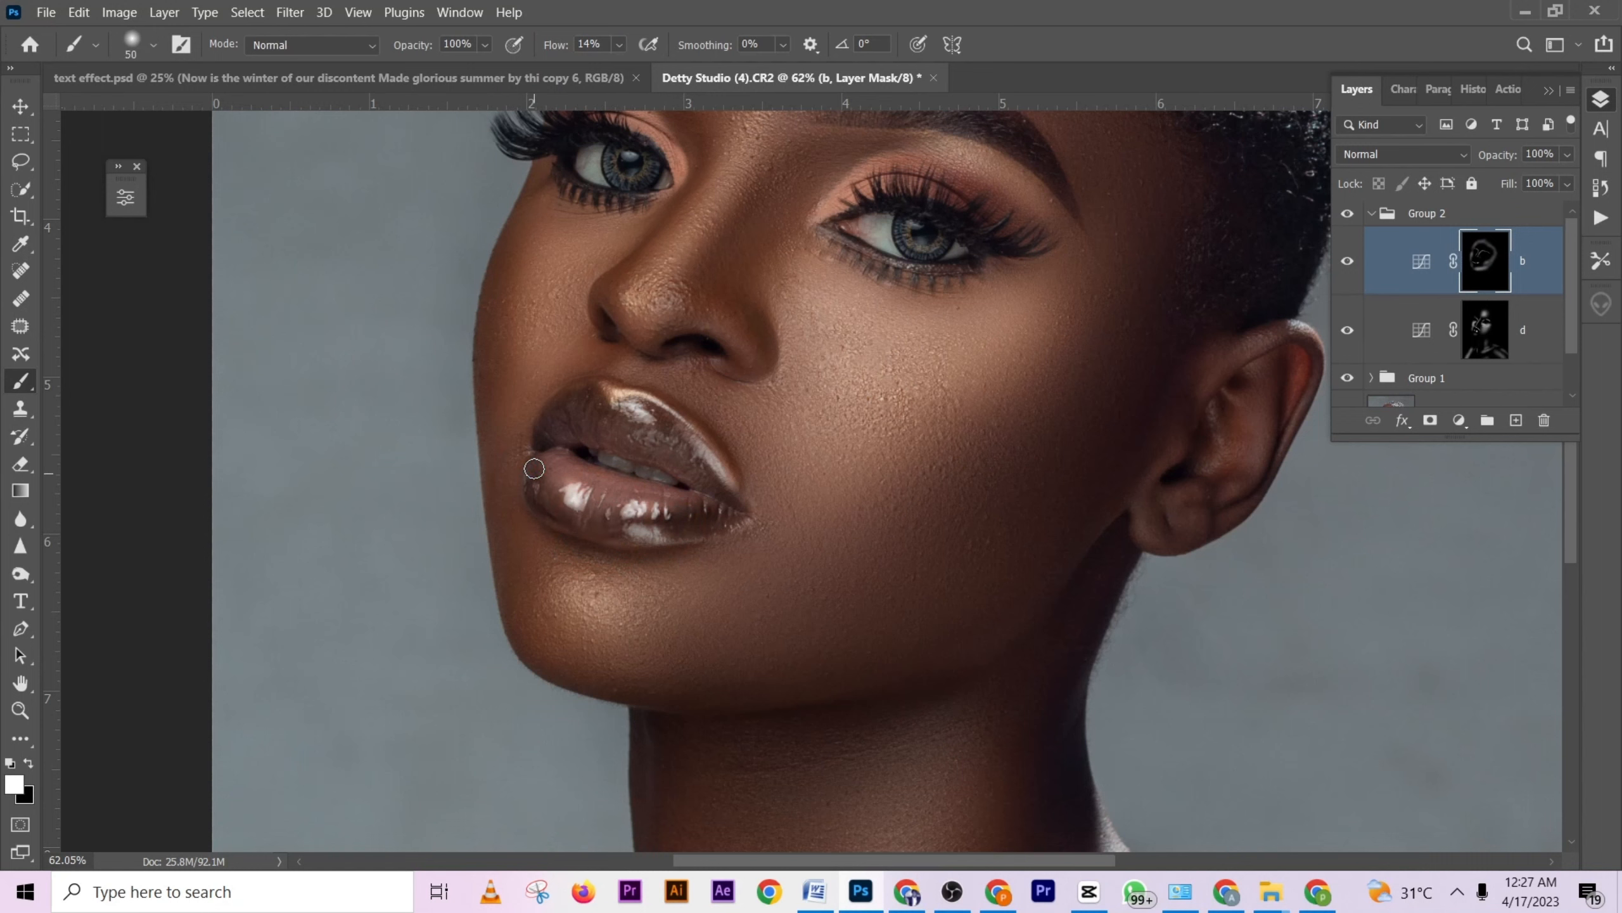
Darken the upper lip, the mouth corners and the lip line with brushes of 60 to 80 px.
left_click_drag(568, 415, 583, 399)
key("bracketleft")
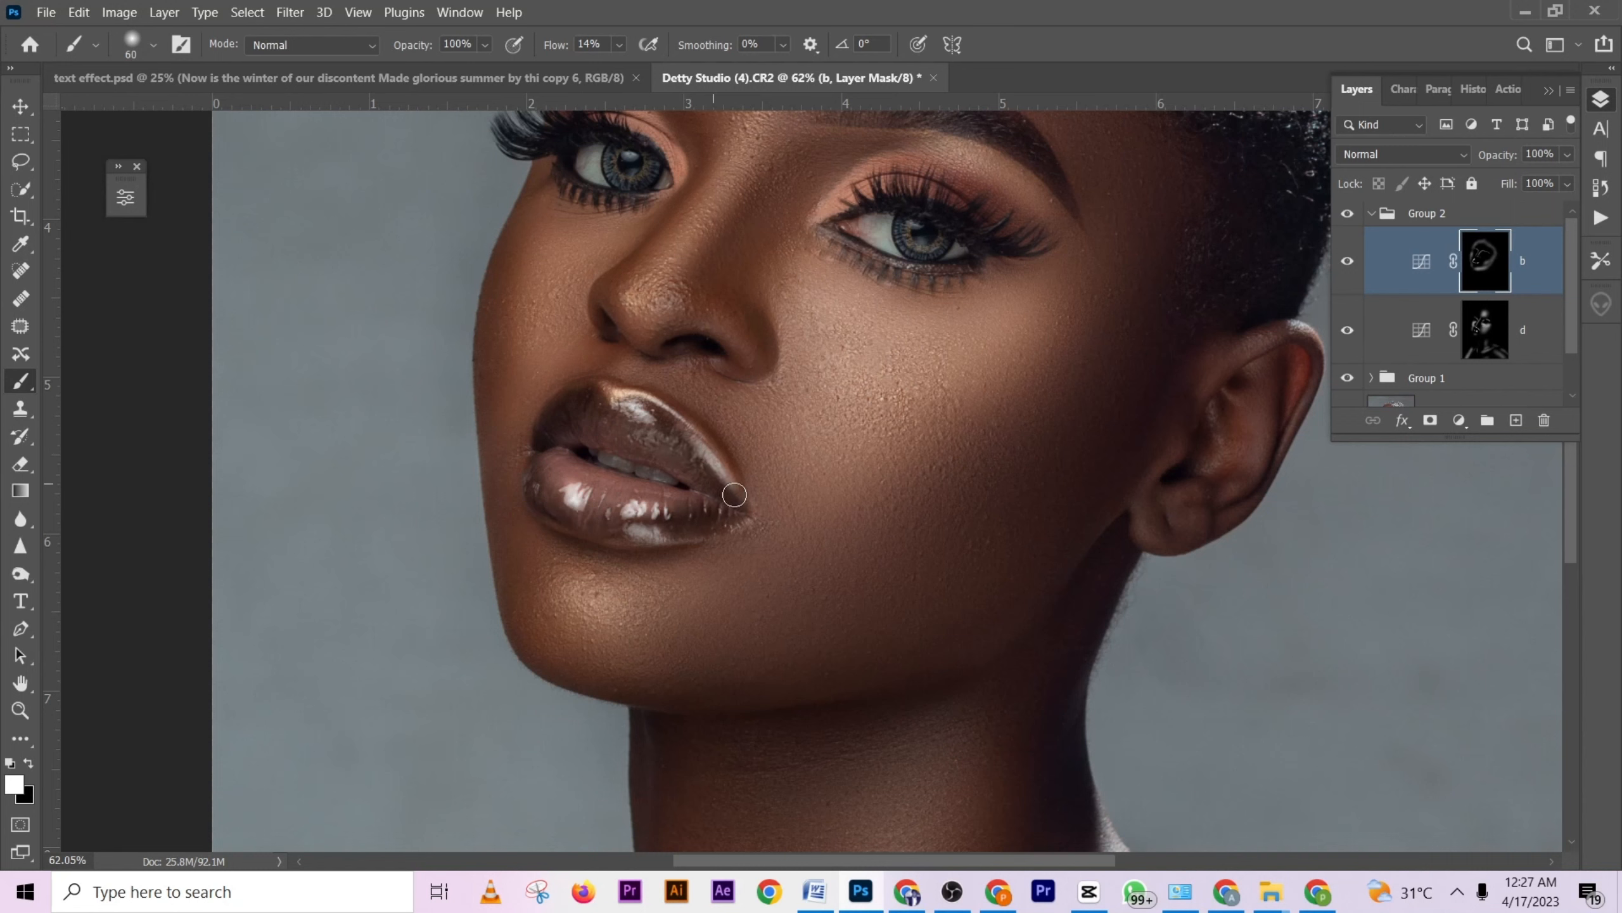
key("bracketright")
key("bracketright")
mouse_move(734, 495)
left_mouse_down()
mouse_move(643, 437)
mouse_move(576, 428)
left_mouse_up()
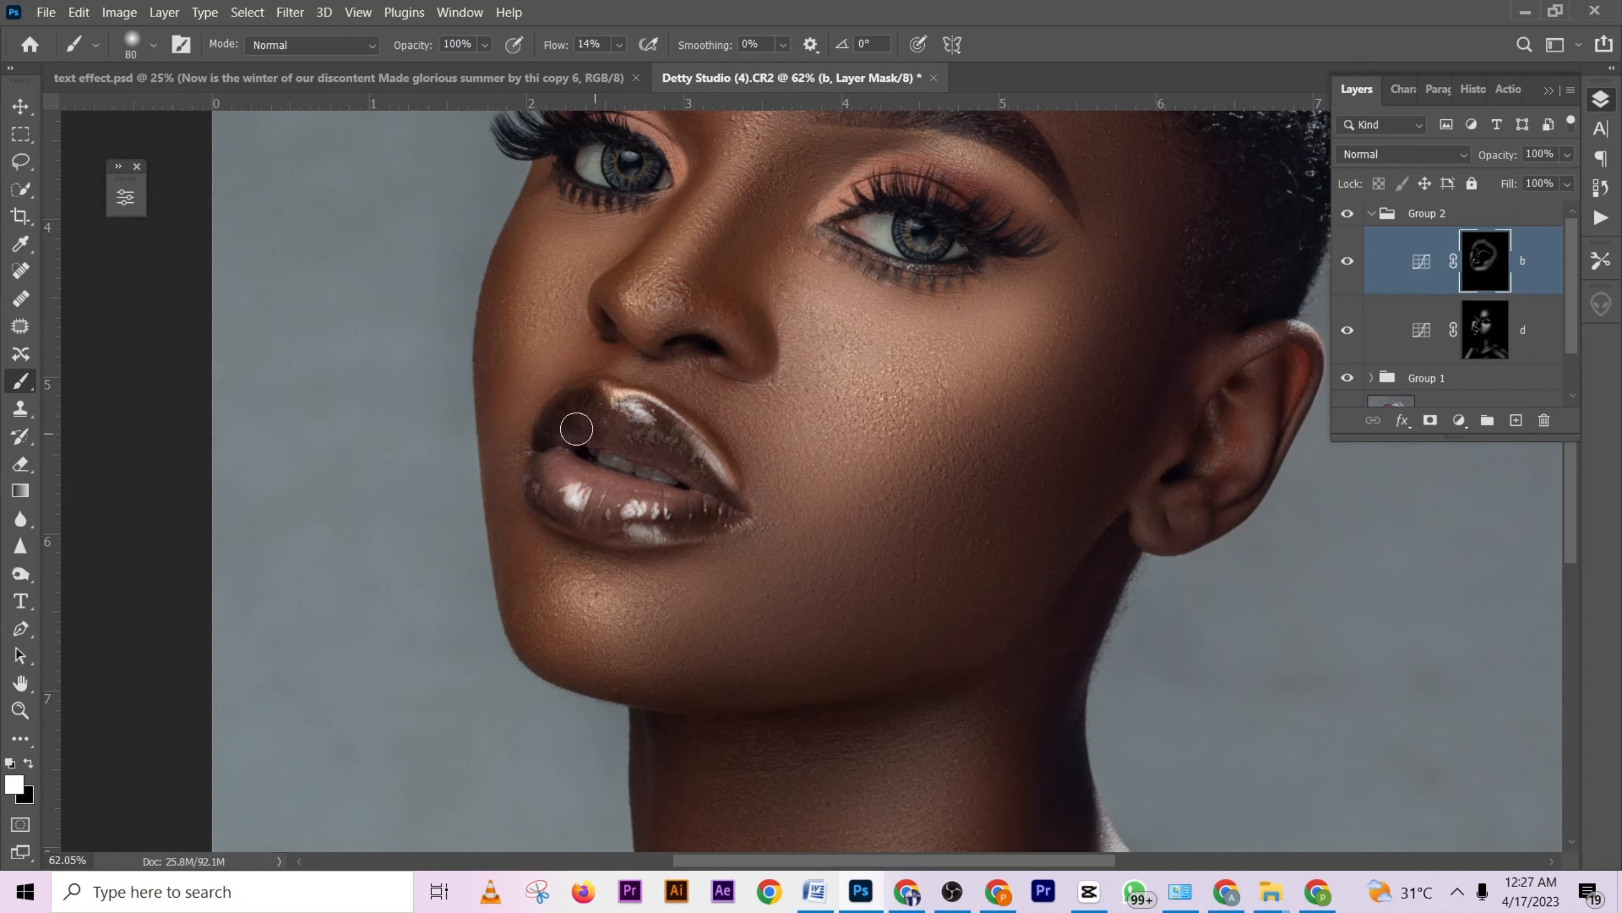
key("bracketleft")
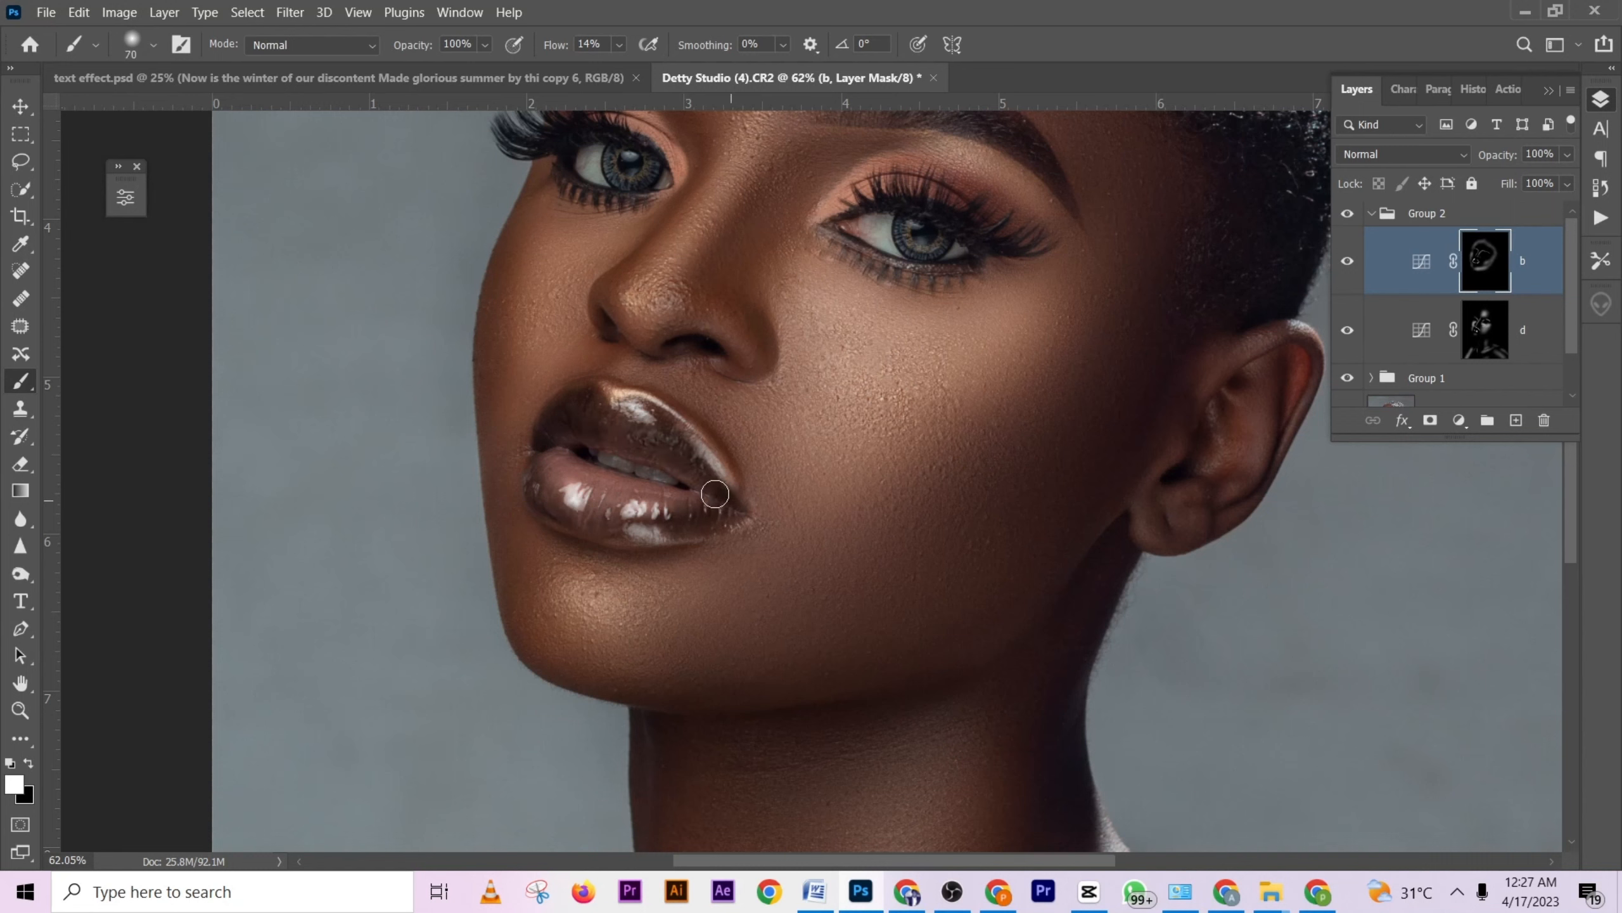
key("bracketleft")
mouse_move(555, 459)
left_mouse_down()
mouse_move(692, 500)
mouse_move(710, 474)
left_mouse_up()
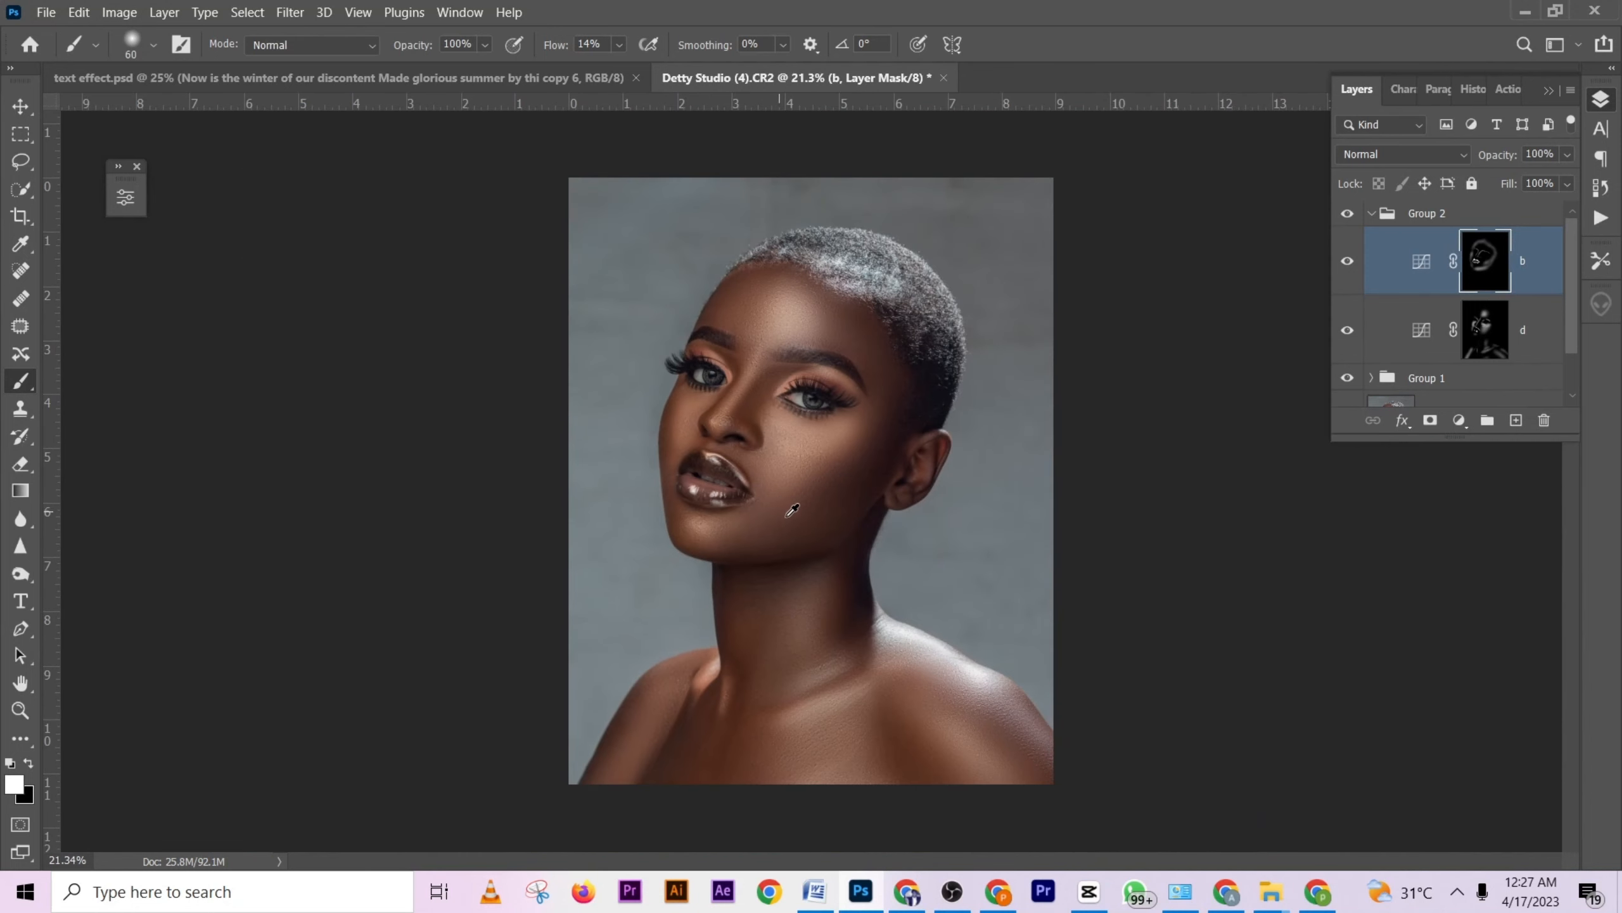
Soften the lip darkening by painting black on the b mask at 3% flow with a 231 px brush.
scroll(774, 490, "up", 3)
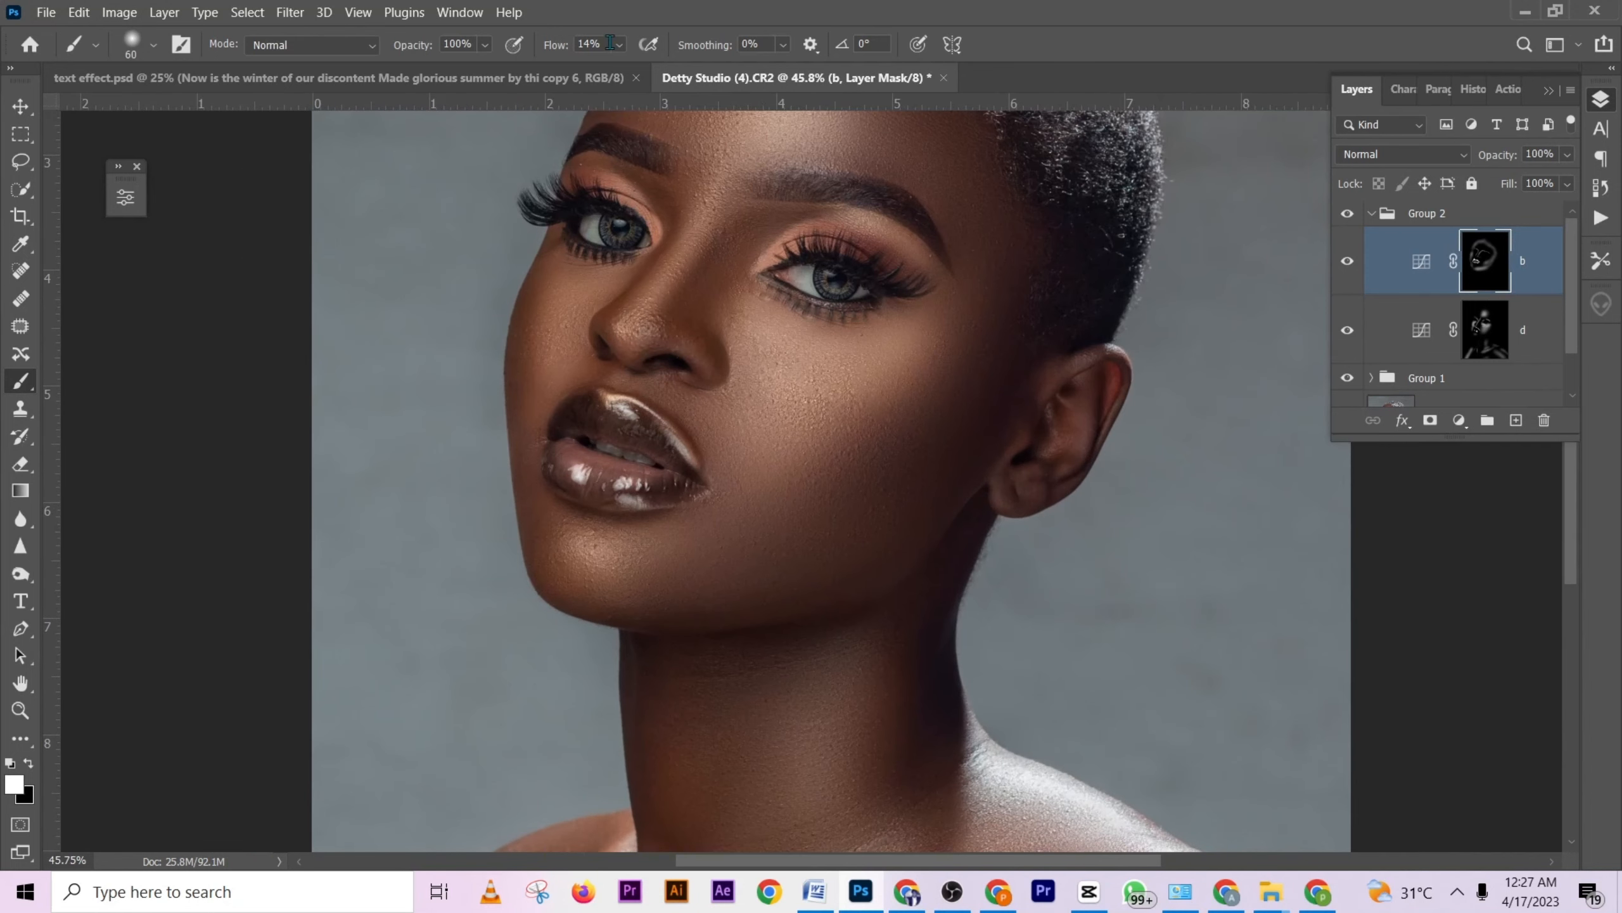
left_click_drag(571, 48, 539, 50)
key("x")
mouse_move(663, 385)
left_mouse_down()
mouse_move(731, 386)
mouse_move(716, 387)
left_mouse_up()
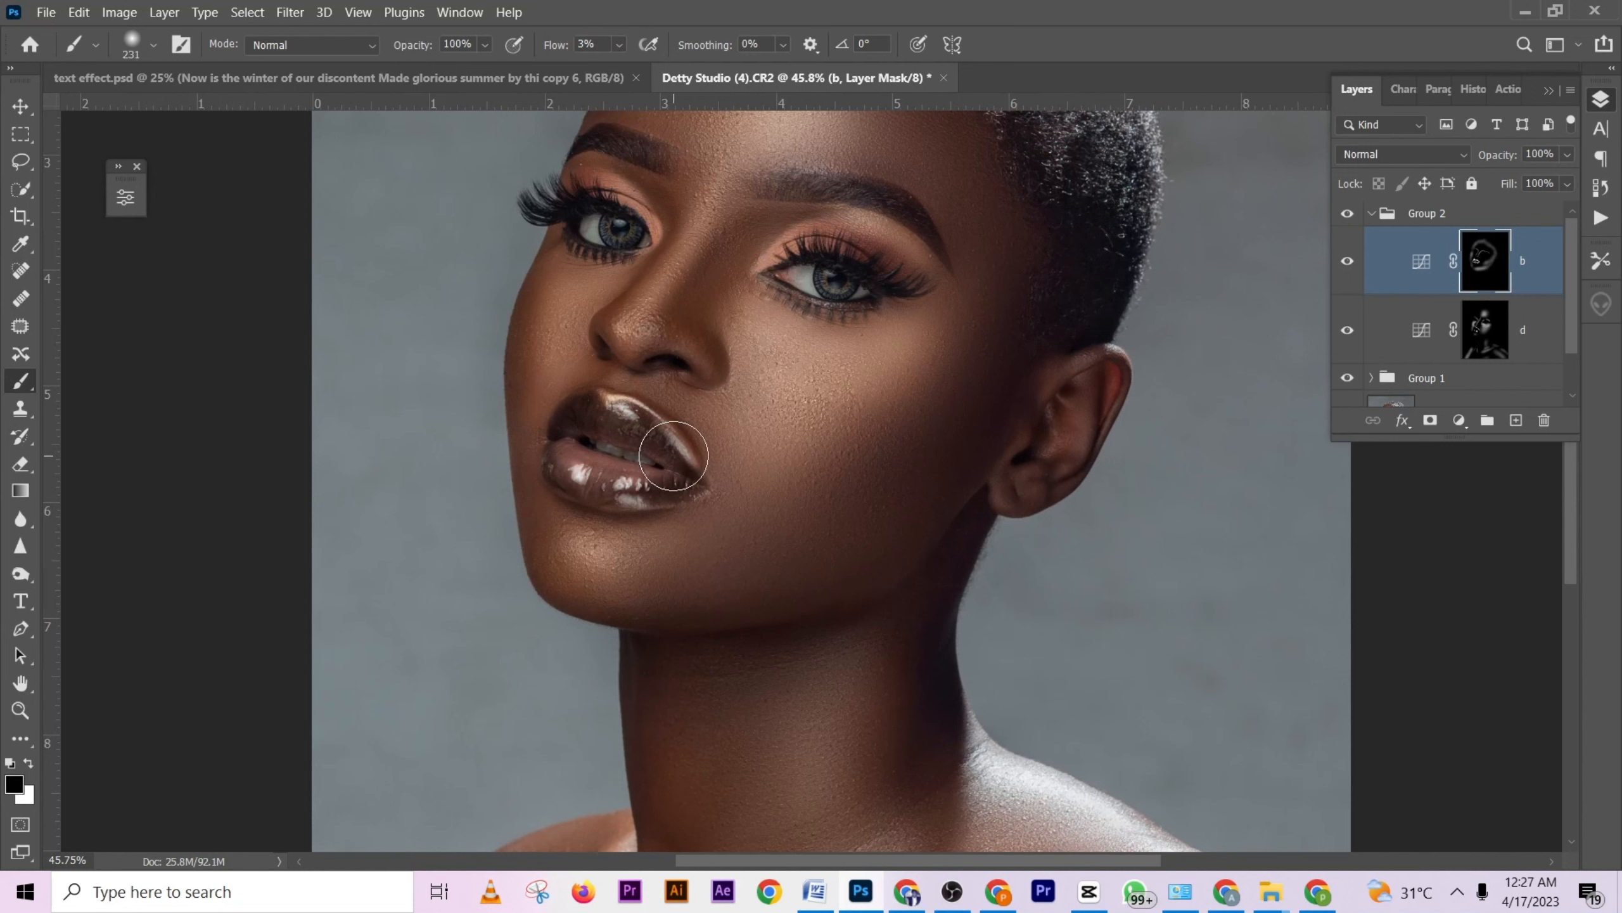
mouse_move(672, 457)
left_mouse_down()
mouse_move(595, 420)
mouse_move(619, 480)
mouse_move(658, 439)
mouse_move(580, 471)
mouse_move(633, 431)
mouse_move(610, 475)
mouse_move(643, 440)
mouse_move(664, 475)
mouse_move(678, 408)
left_mouse_up()
Compare the whole portrait with the b layer and the d layer each switched off and on.
scroll(679, 408, "down", 7)
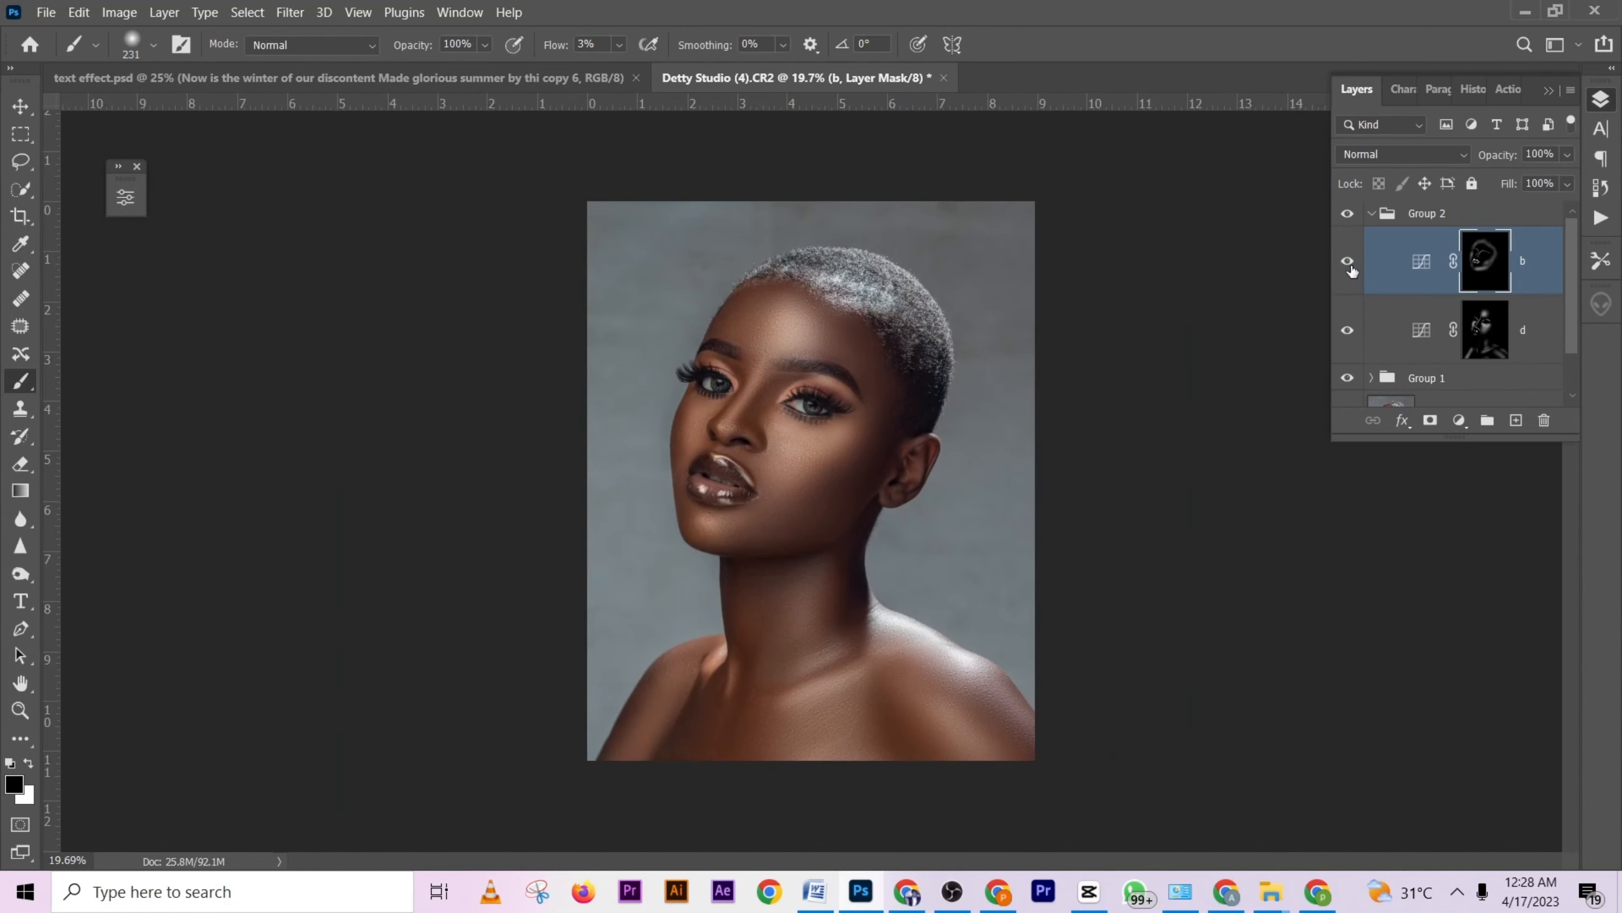
left_click(1348, 262)
left_click(1348, 262)
left_click(1349, 331)
left_click(1349, 331)
scroll(937, 349, "down", 2)
scroll(749, 468, "up", 5)
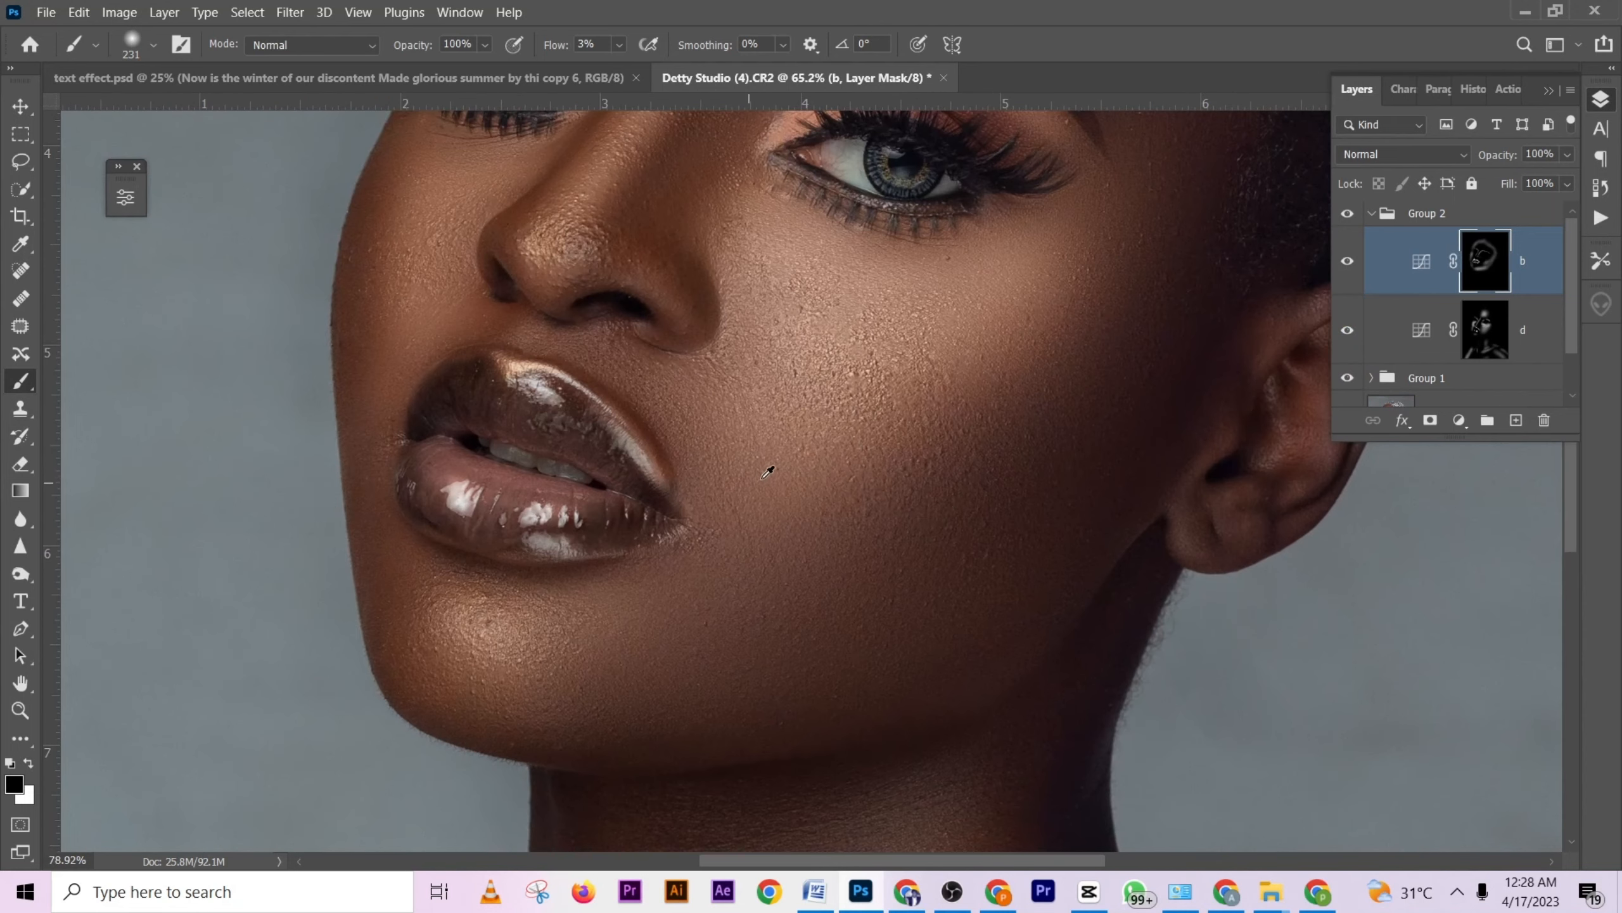
Reduce the brightening along the upper lip's edge by painting black on the d mask with a 49 px brush at 20% flow.
left_click(1425, 345)
scroll(598, 438, "up", 6)
mouse_move(659, 451)
left_mouse_down()
mouse_move(504, 465)
mouse_move(526, 470)
left_mouse_up()
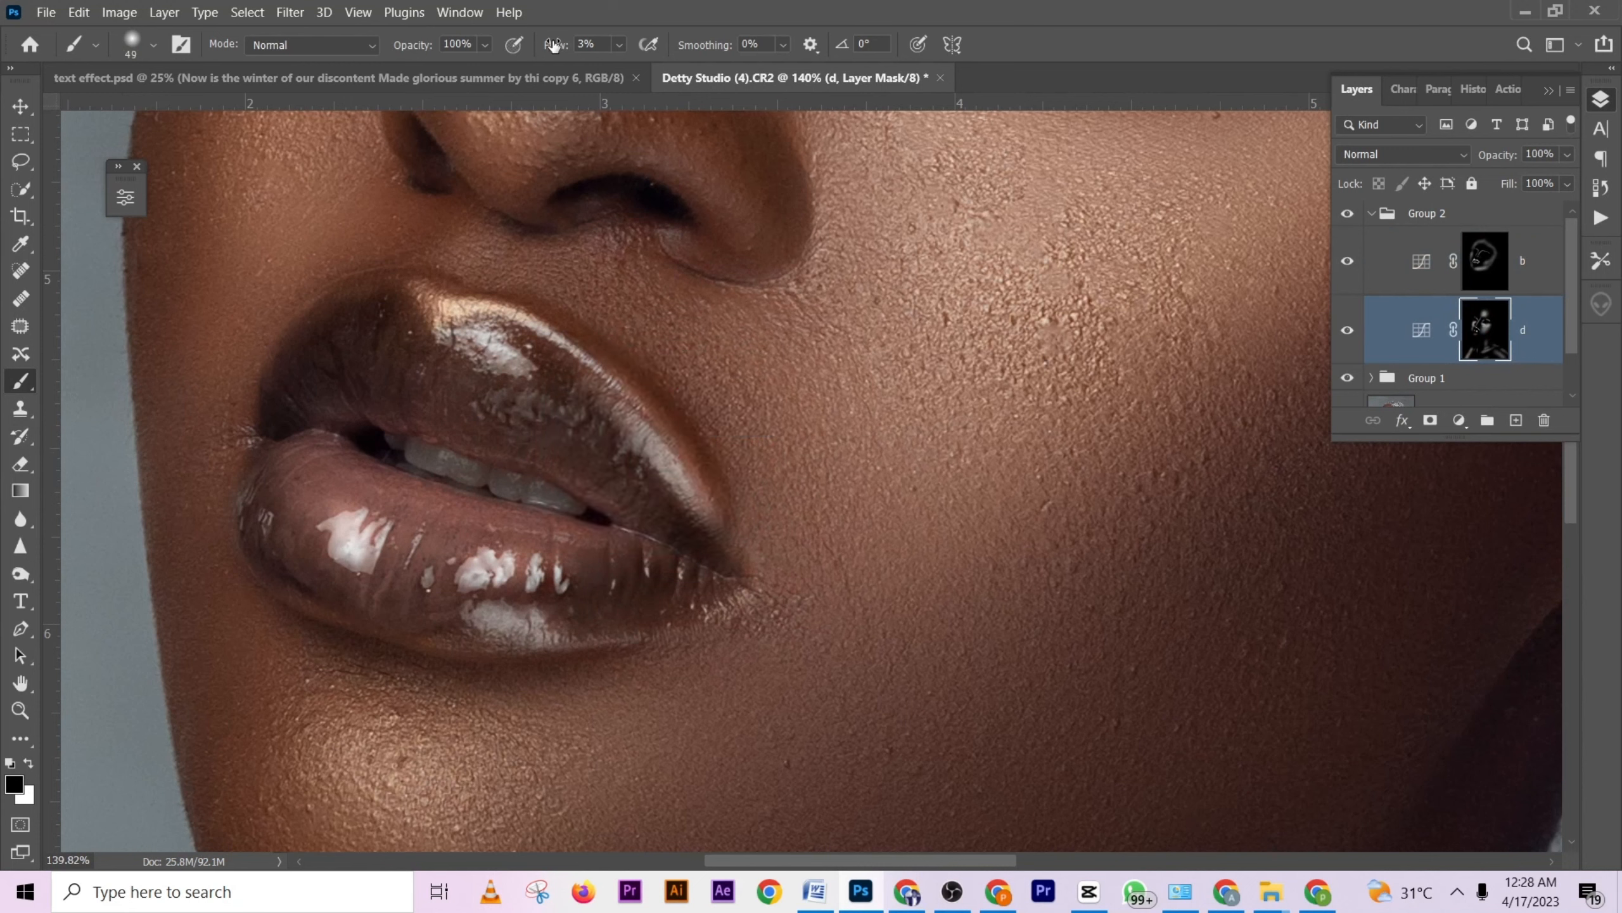
left_click_drag(554, 45, 569, 46)
mouse_move(608, 417)
left_mouse_down()
mouse_move(677, 494)
mouse_move(685, 464)
mouse_move(639, 419)
mouse_move(698, 498)
left_mouse_up()
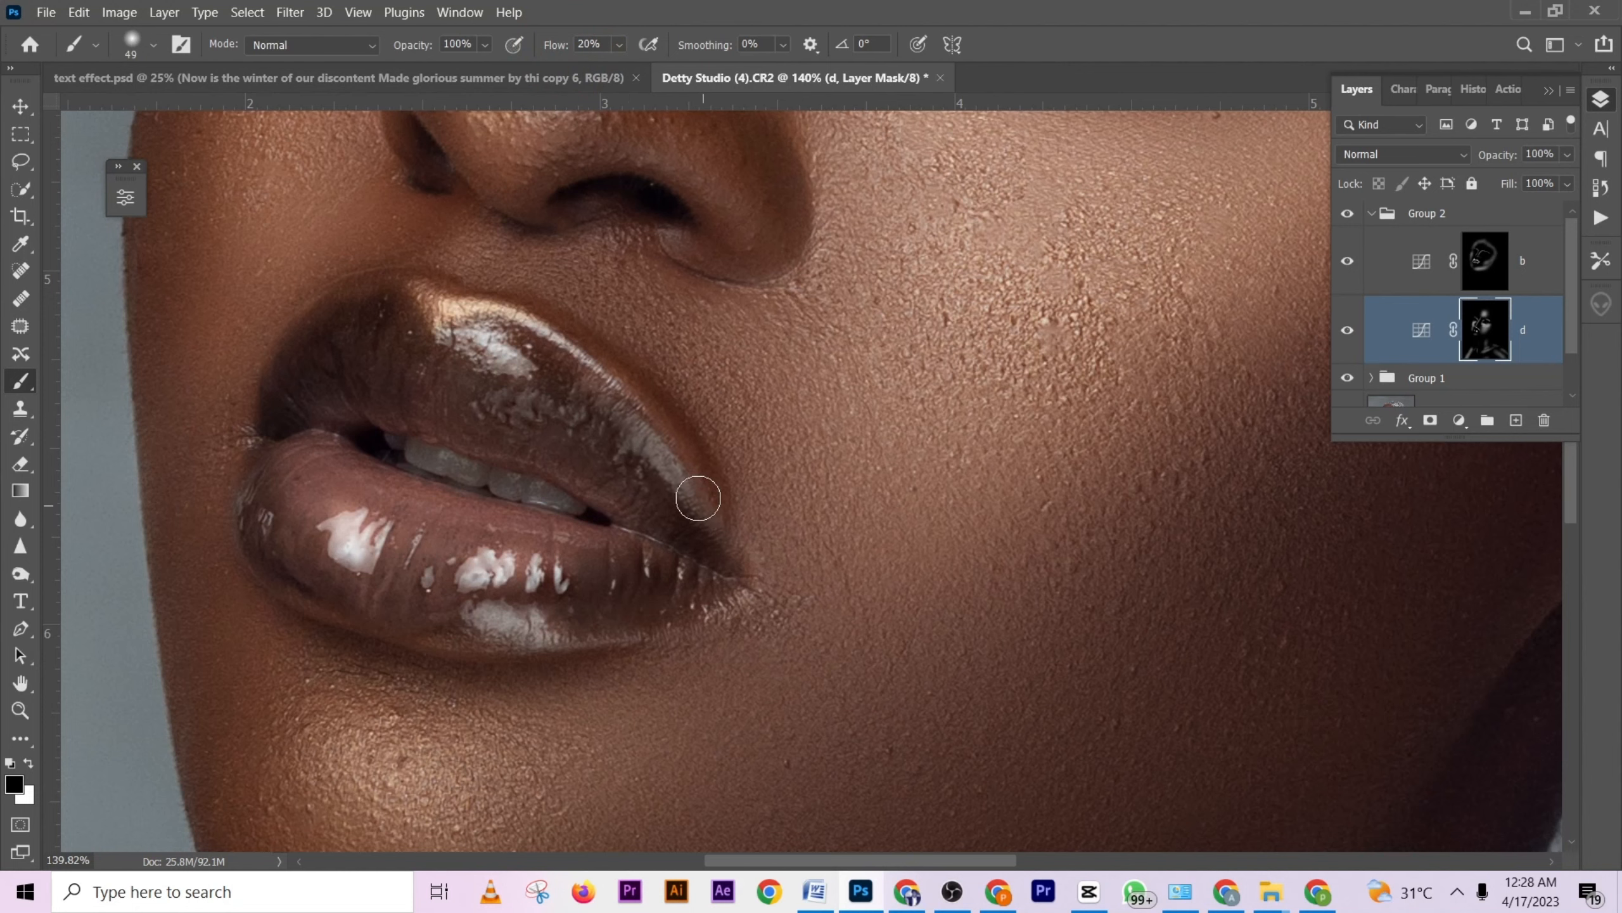
Brighten the nose bridge and tip by painting white on the d mask at 1% flow with a 123 px brush.
scroll(755, 413, "down", 6)
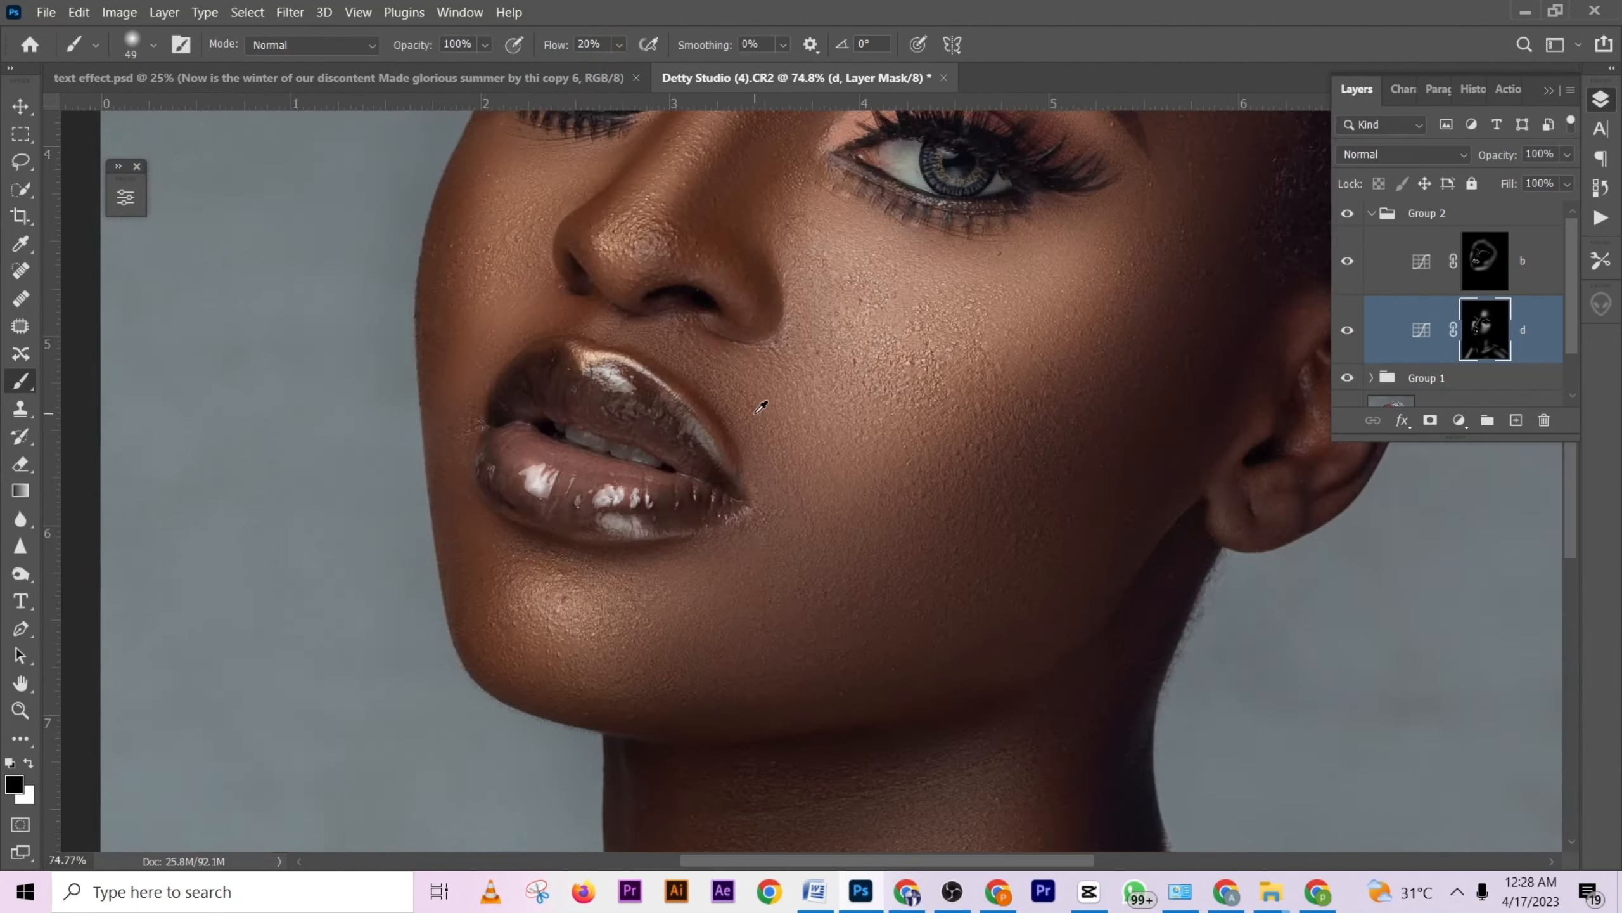
scroll(760, 407, "down", 12)
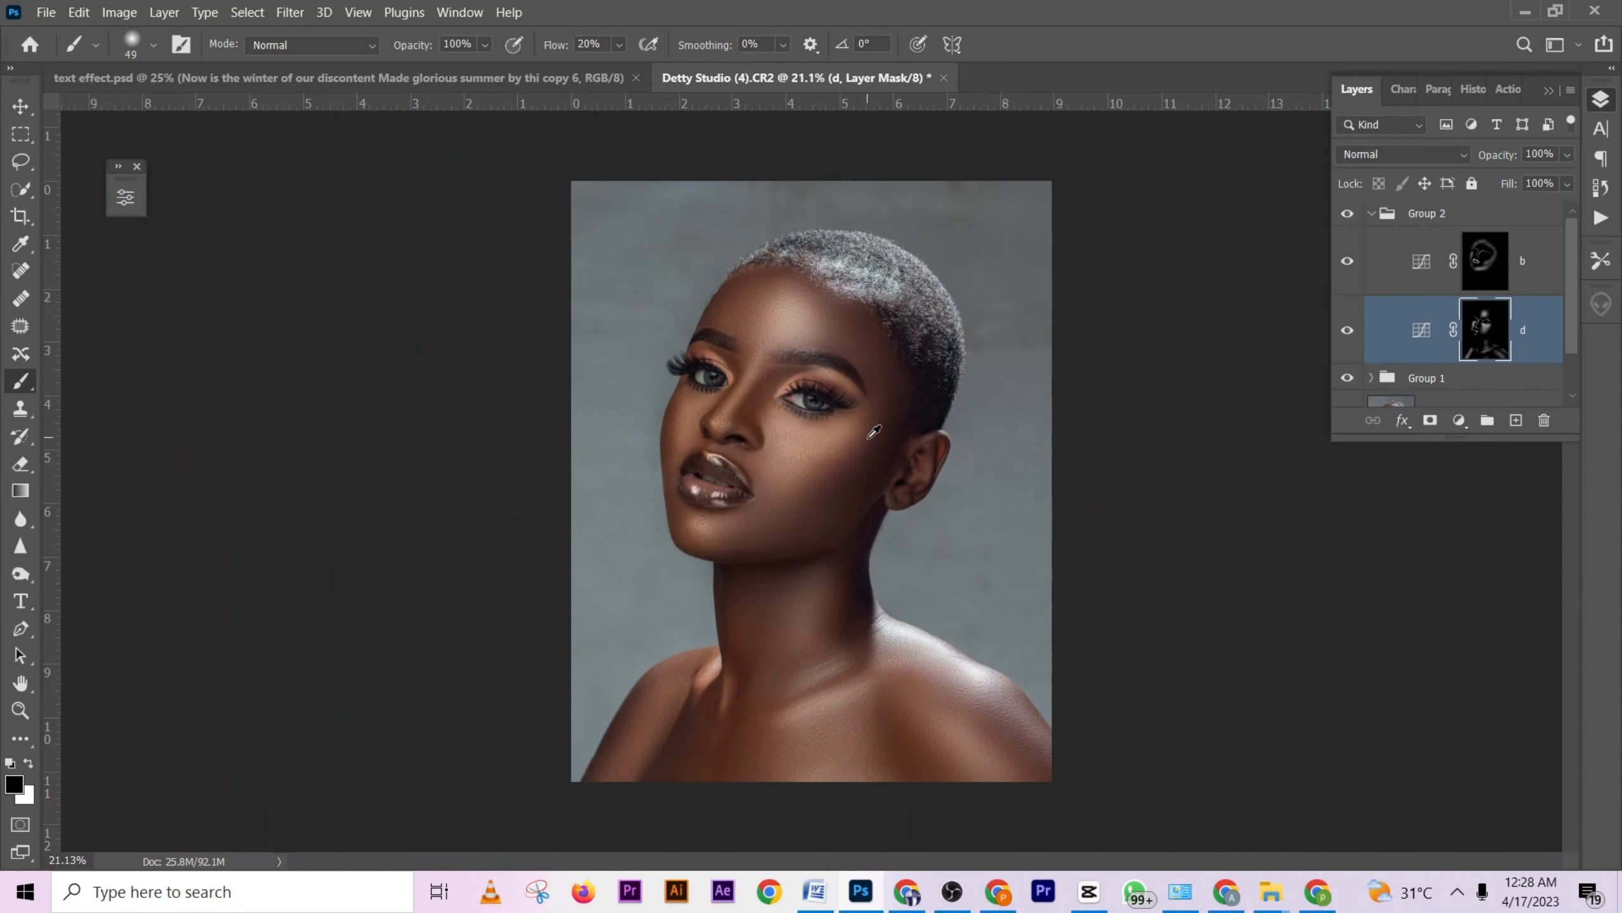
scroll(873, 440, "up", 3)
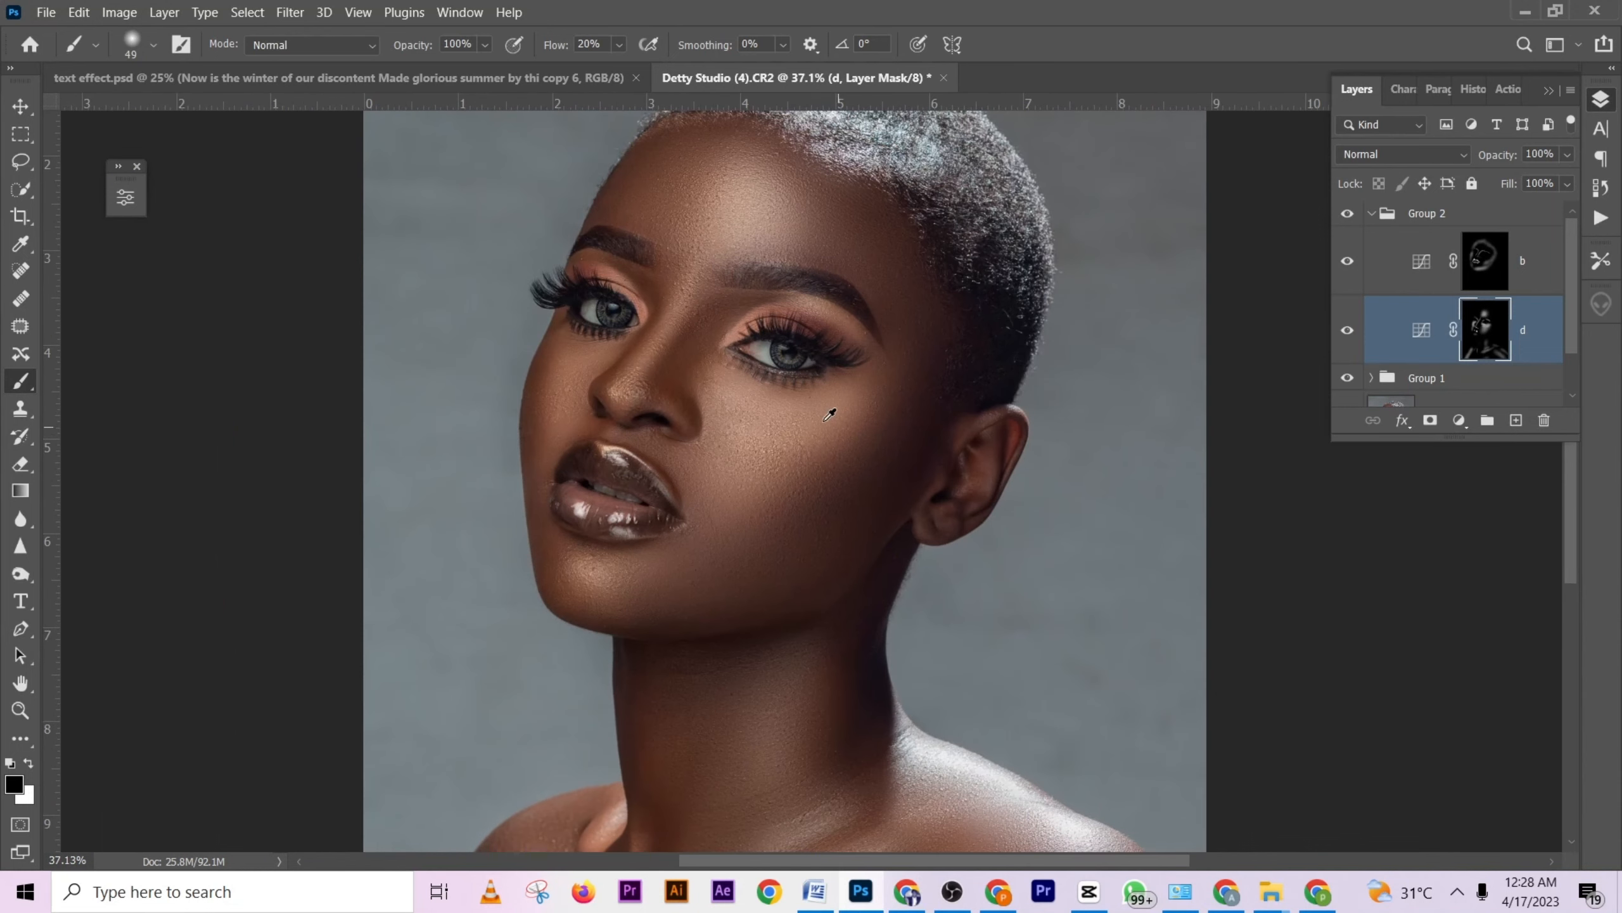
left_click_drag(564, 50, 519, 44)
right_click(680, 331, "alt")
key("x")
right_click(674, 306, "alt")
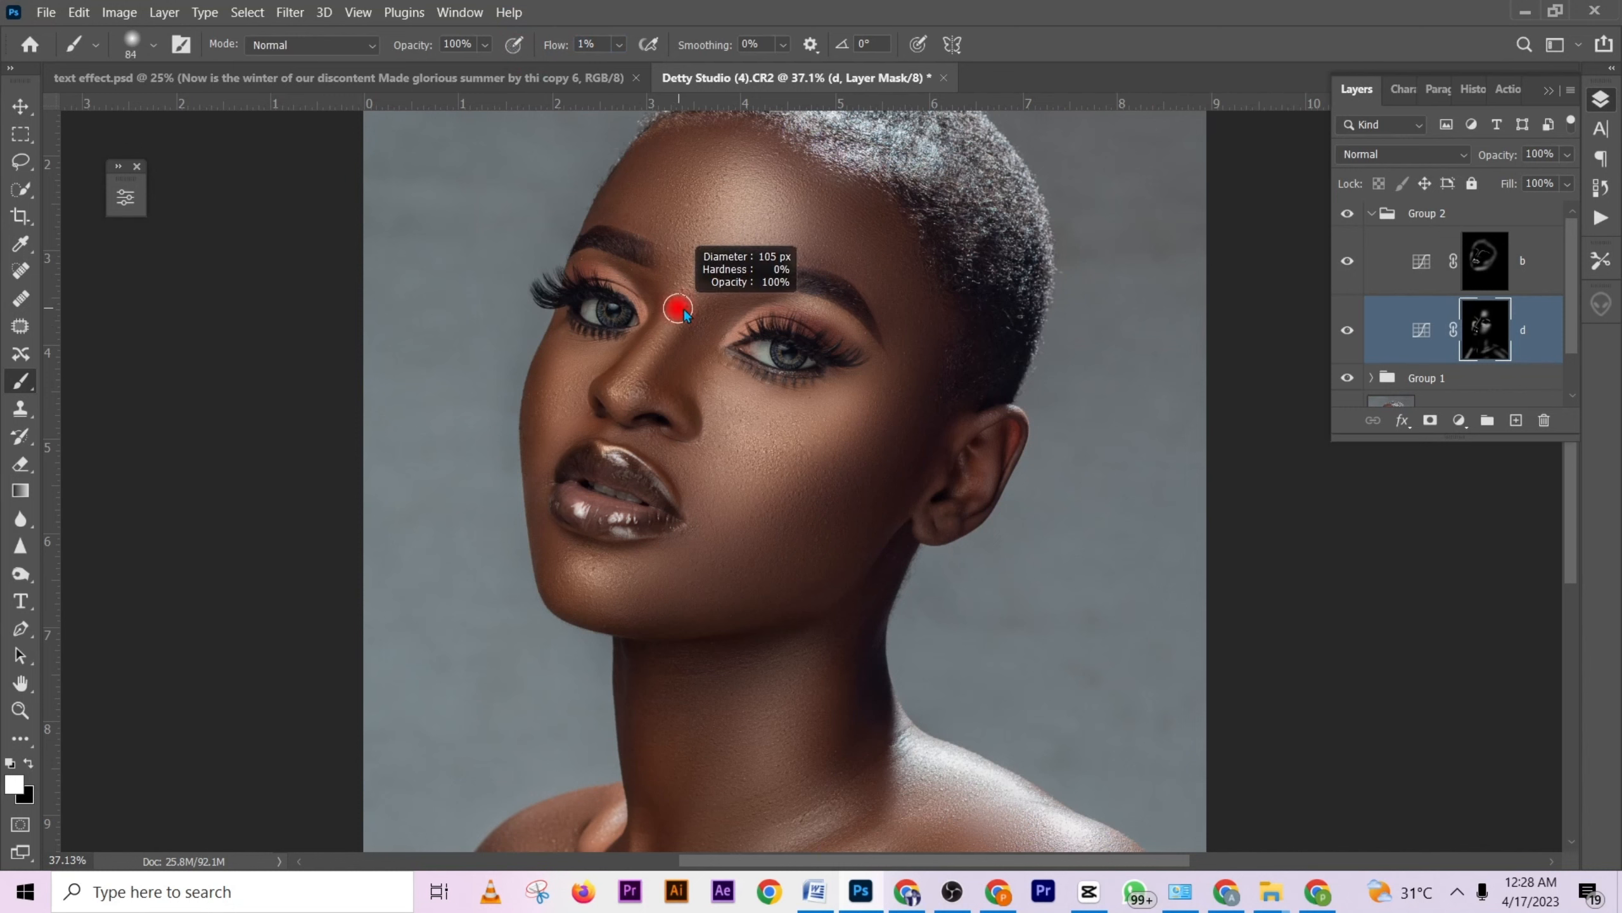
right_click(675, 309, "alt")
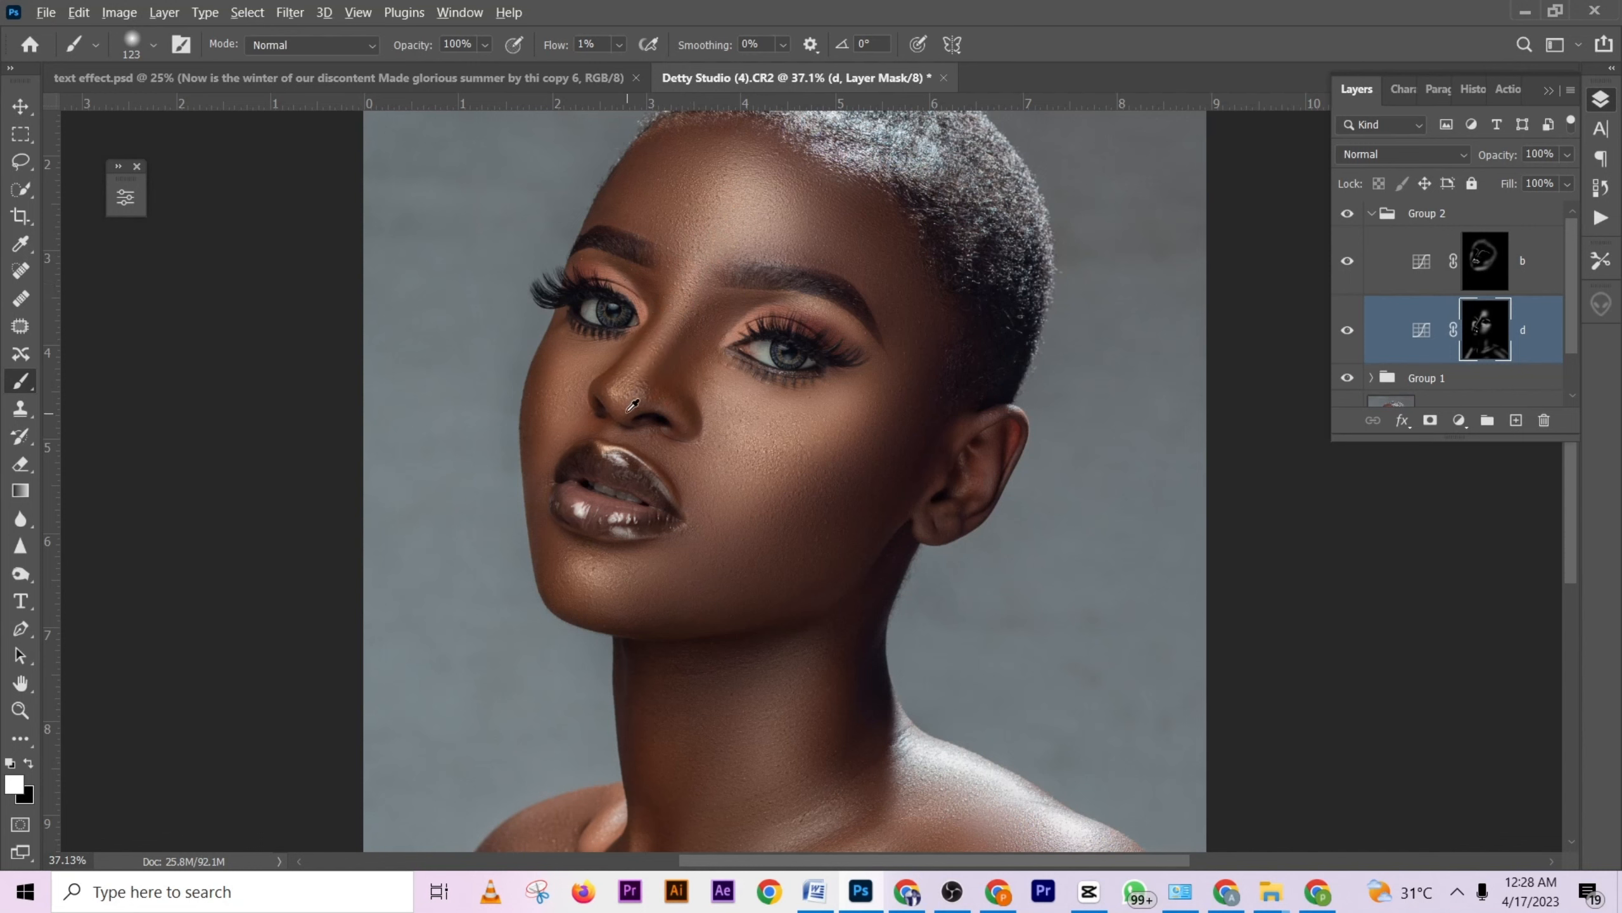
right_click(649, 349, "alt")
mouse_move(630, 387)
left_mouse_down()
mouse_move(667, 319)
mouse_move(638, 378)
left_mouse_up()
right_click(638, 378, "alt")
Compare the whole portrait with the d layer, the b layer and Group 2 each switched off and on.
scroll(748, 479, "down", 3)
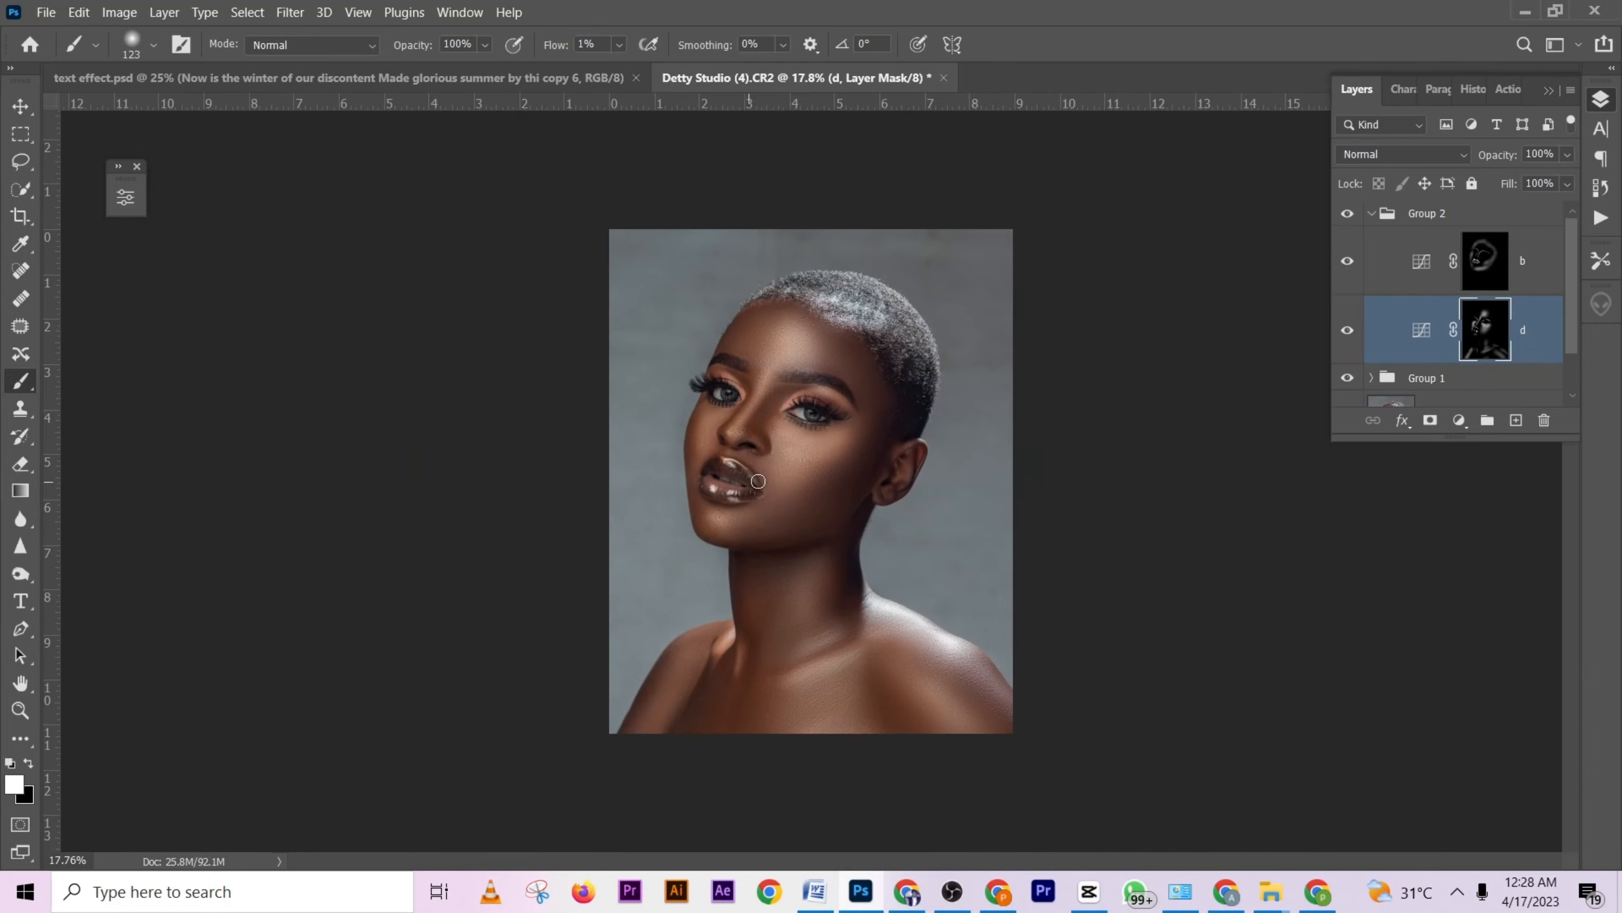
scroll(833, 512, "up", 1)
scroll(865, 517, "down", 1)
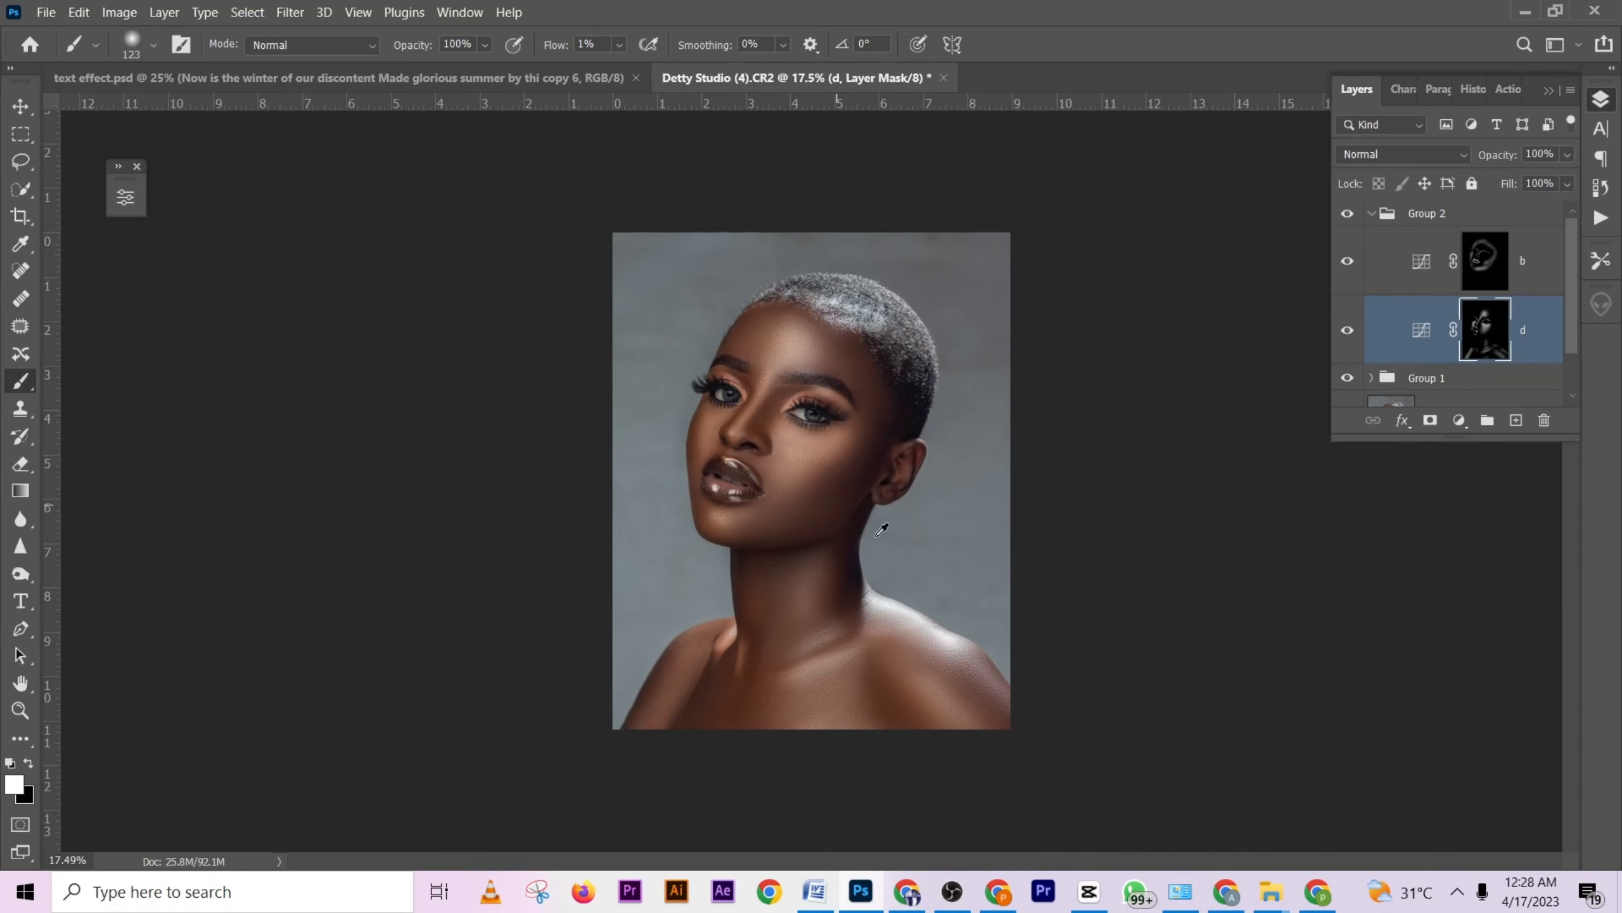
left_click(1349, 332)
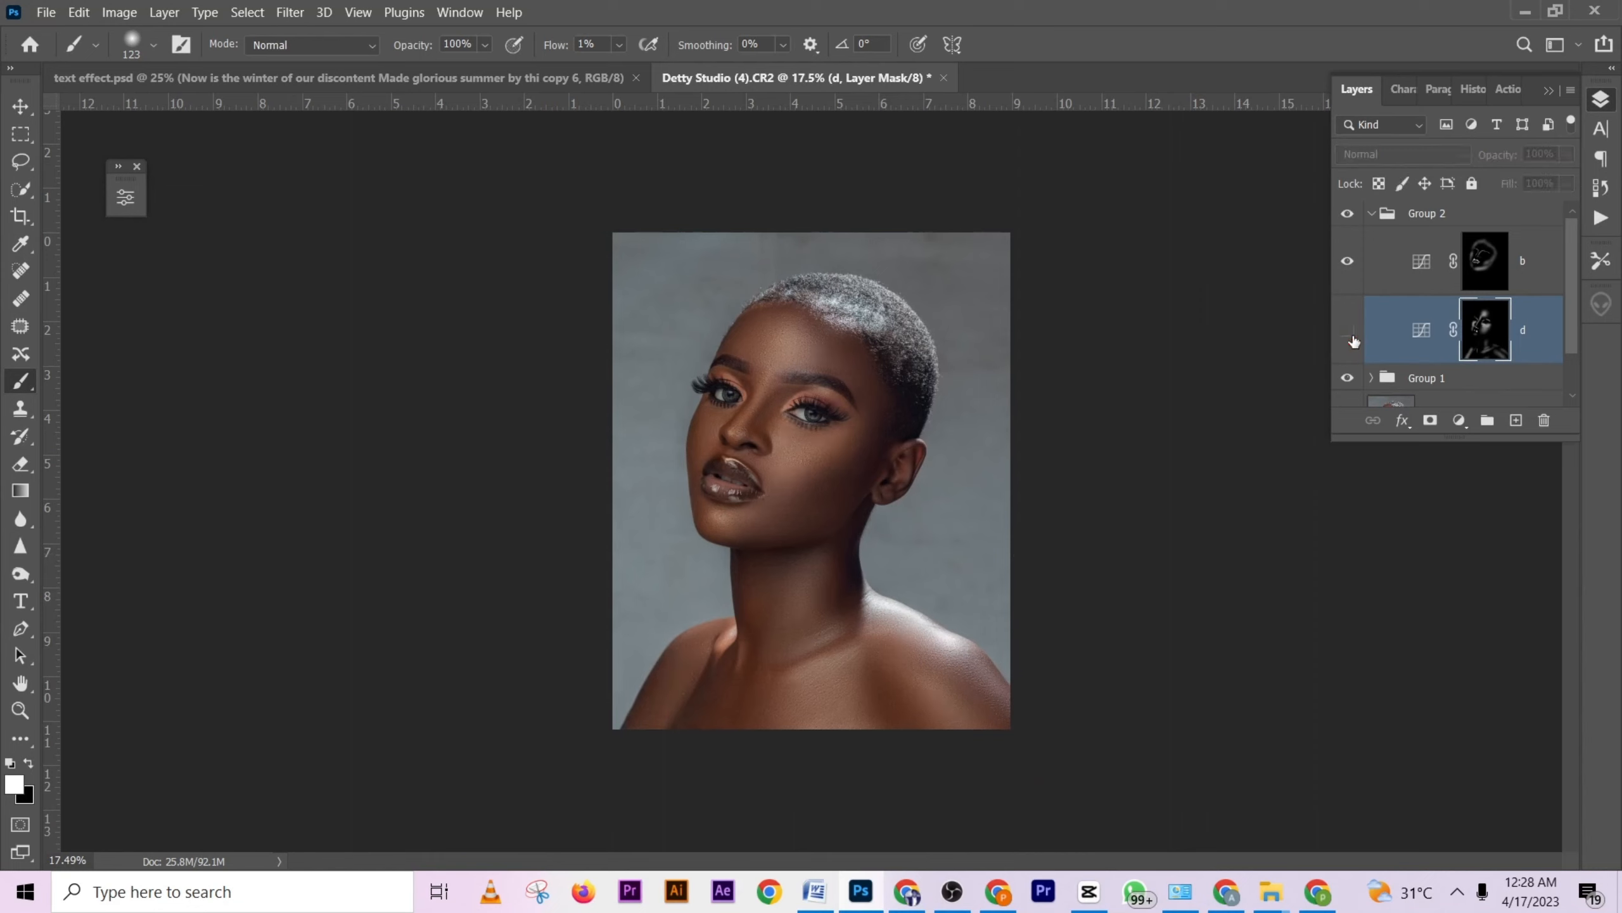
left_click(1349, 332)
left_click(1348, 261)
left_click(1348, 261)
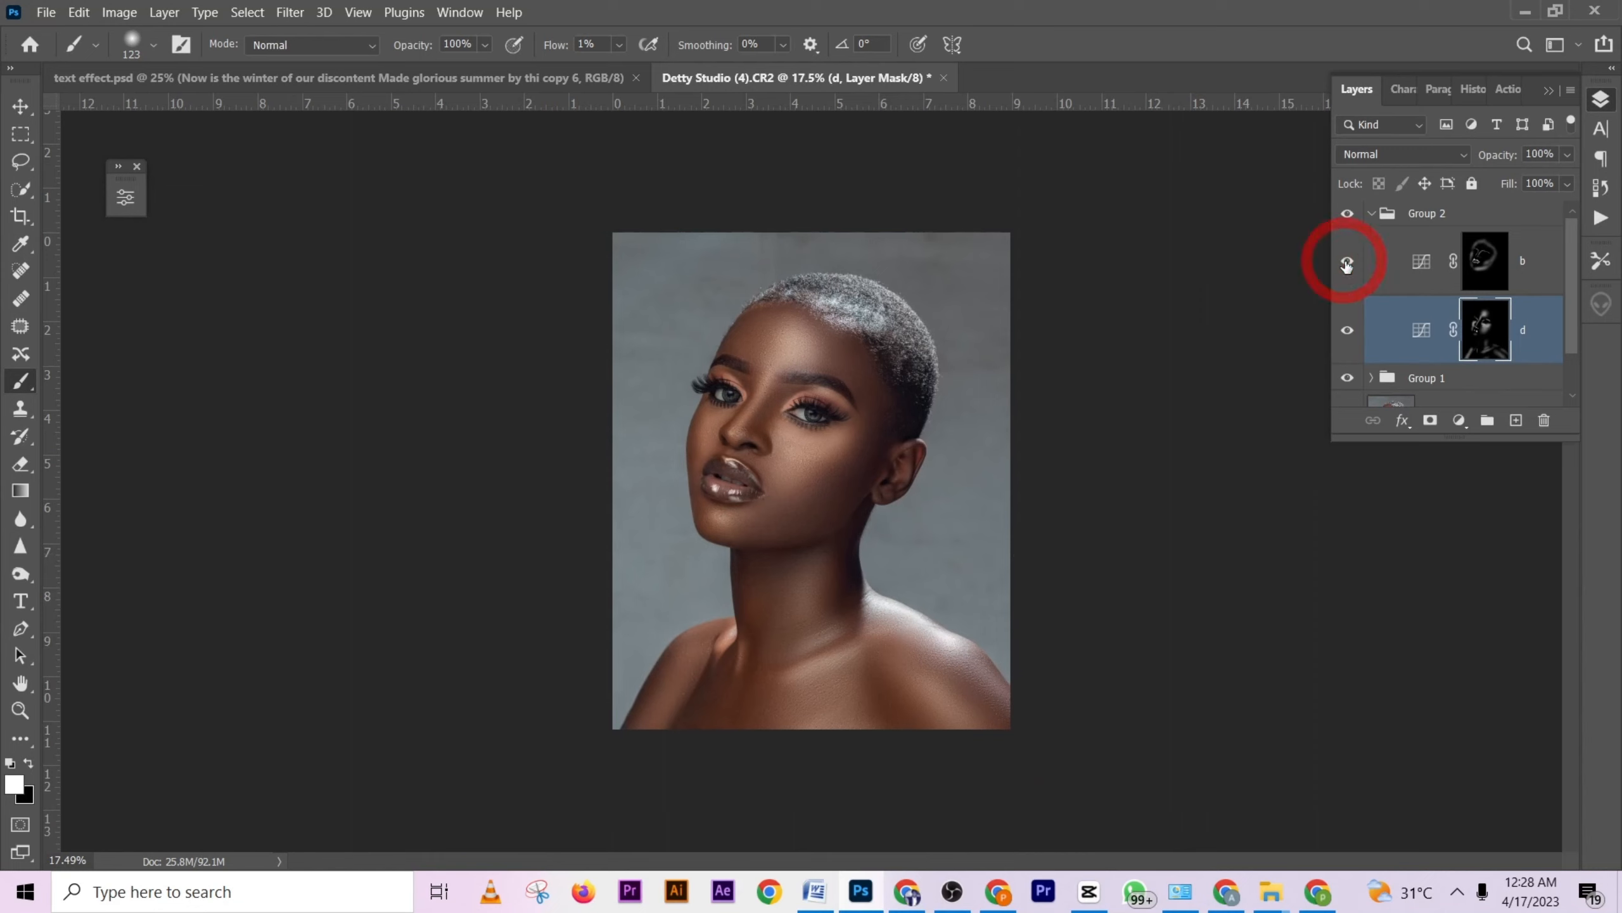
left_click(1352, 218)
left_click(1353, 219)
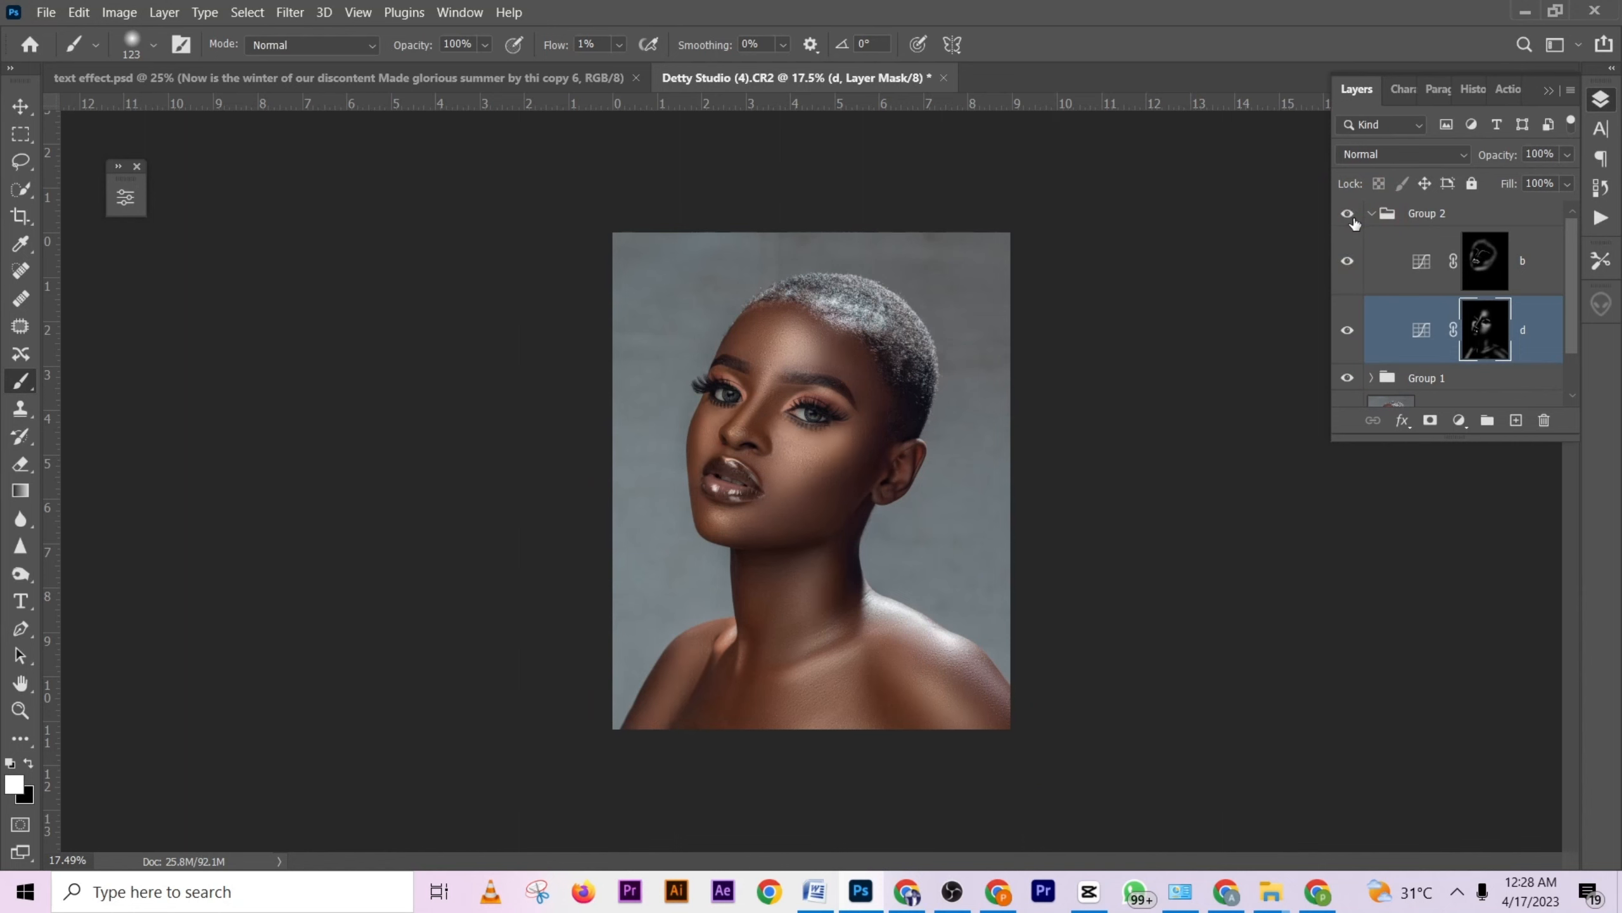
left_click(1353, 219)
left_click(1353, 219)
left_click(1352, 219)
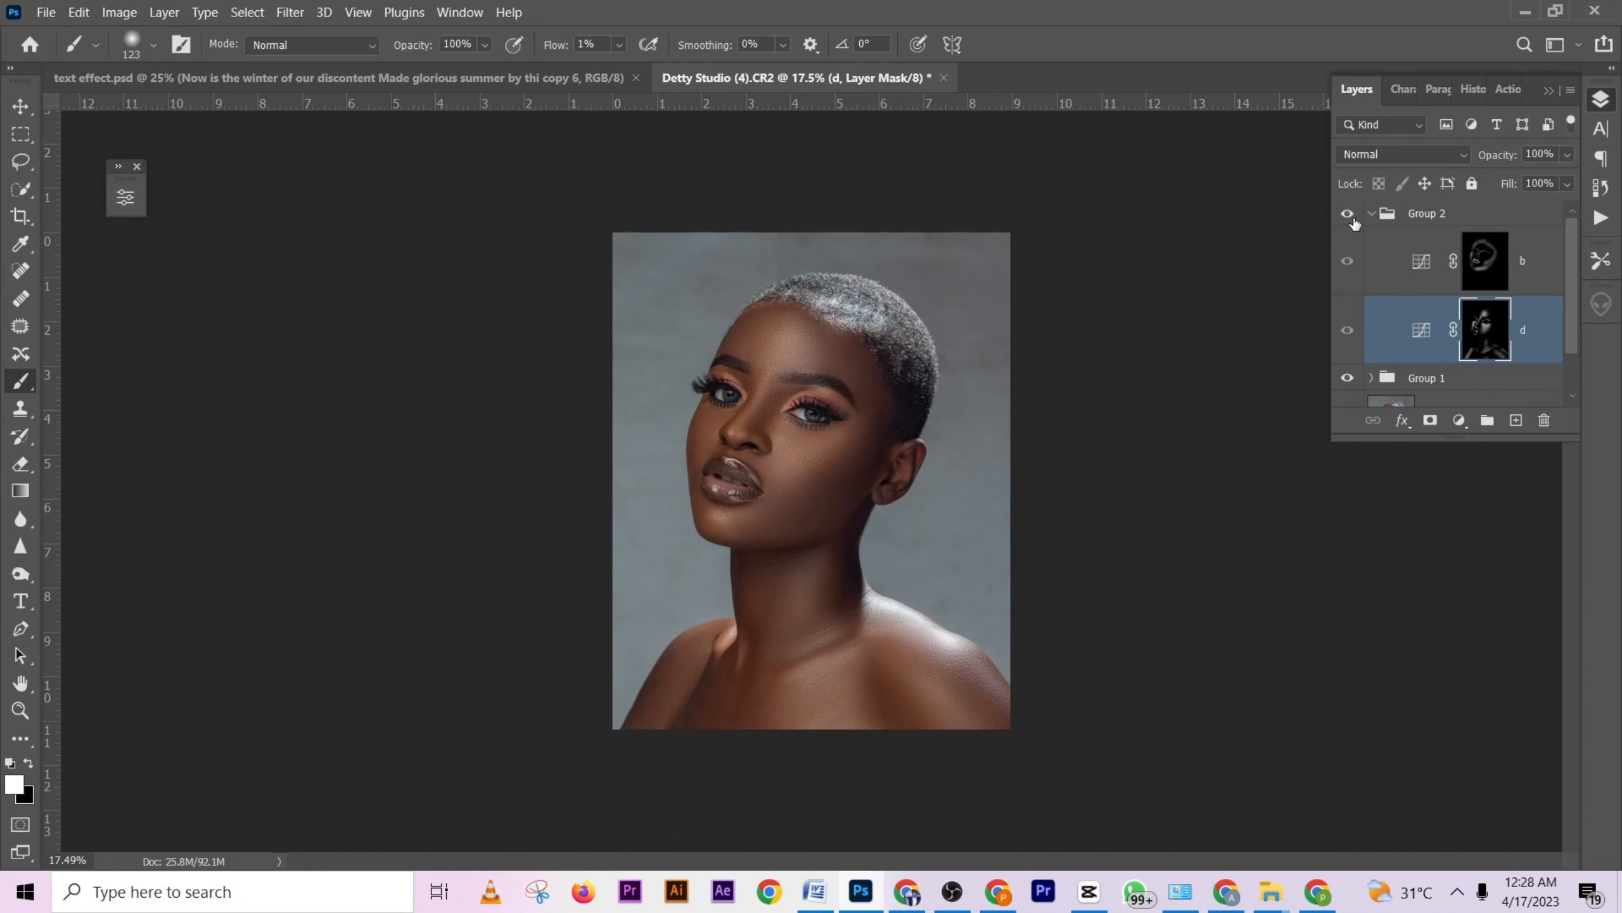
Brighten the ear's rim and inner folds with white on the d mask, using 44 to 54 px brushes at 1% and 6% flow.
mouse_move(910, 495)
left_mouse_down()
mouse_move(1036, 525)
mouse_move(1160, 525)
left_mouse_up()
left_click_drag(913, 380, 879, 376)
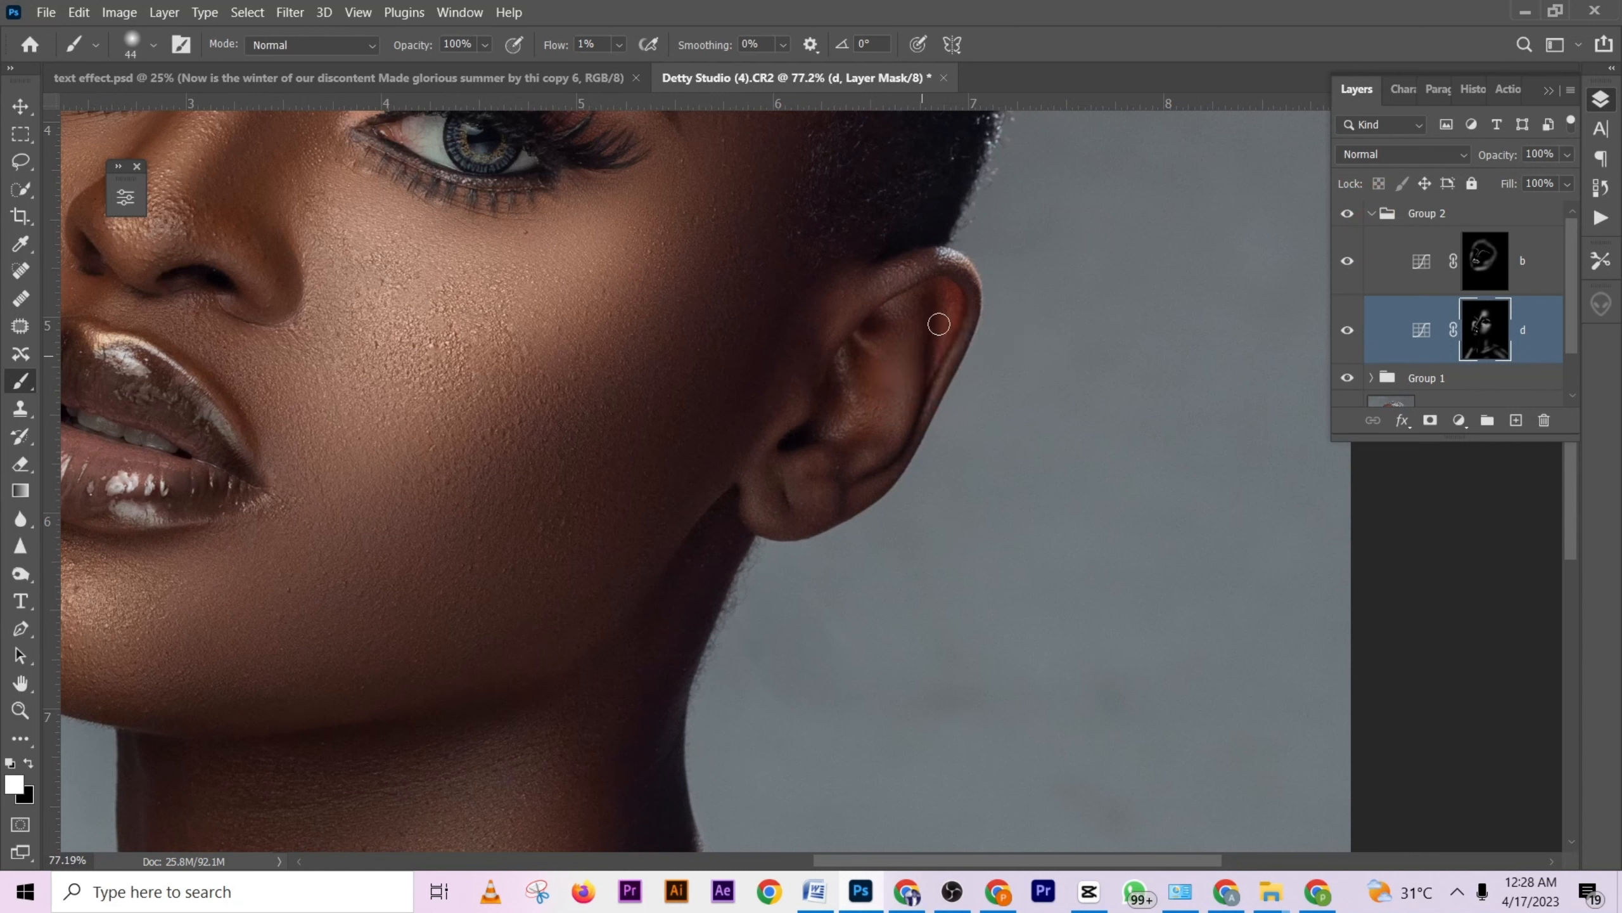
left_click_drag(949, 356, 936, 353)
left_click_drag(920, 429, 936, 374)
left_click_drag(550, 45, 557, 44)
left_click_drag(936, 395, 967, 318)
left_click_drag(950, 257, 981, 298)
mouse_move(899, 378)
left_mouse_down()
mouse_move(865, 341)
mouse_move(845, 373)
mouse_move(854, 438)
mouse_move(840, 421)
mouse_move(870, 460)
mouse_move(756, 500)
mouse_move(794, 529)
mouse_move(755, 492)
mouse_move(779, 508)
mouse_move(840, 460)
mouse_move(791, 383)
mouse_move(766, 457)
mouse_move(887, 272)
mouse_move(891, 360)
mouse_move(873, 347)
left_mouse_up()
left_click_drag(868, 406, 913, 383)
mouse_move(862, 457)
left_mouse_down()
mouse_move(879, 422)
mouse_move(855, 378)
mouse_move(848, 417)
mouse_move(884, 414)
mouse_move(912, 286)
mouse_move(880, 309)
mouse_move(967, 327)
left_mouse_up()
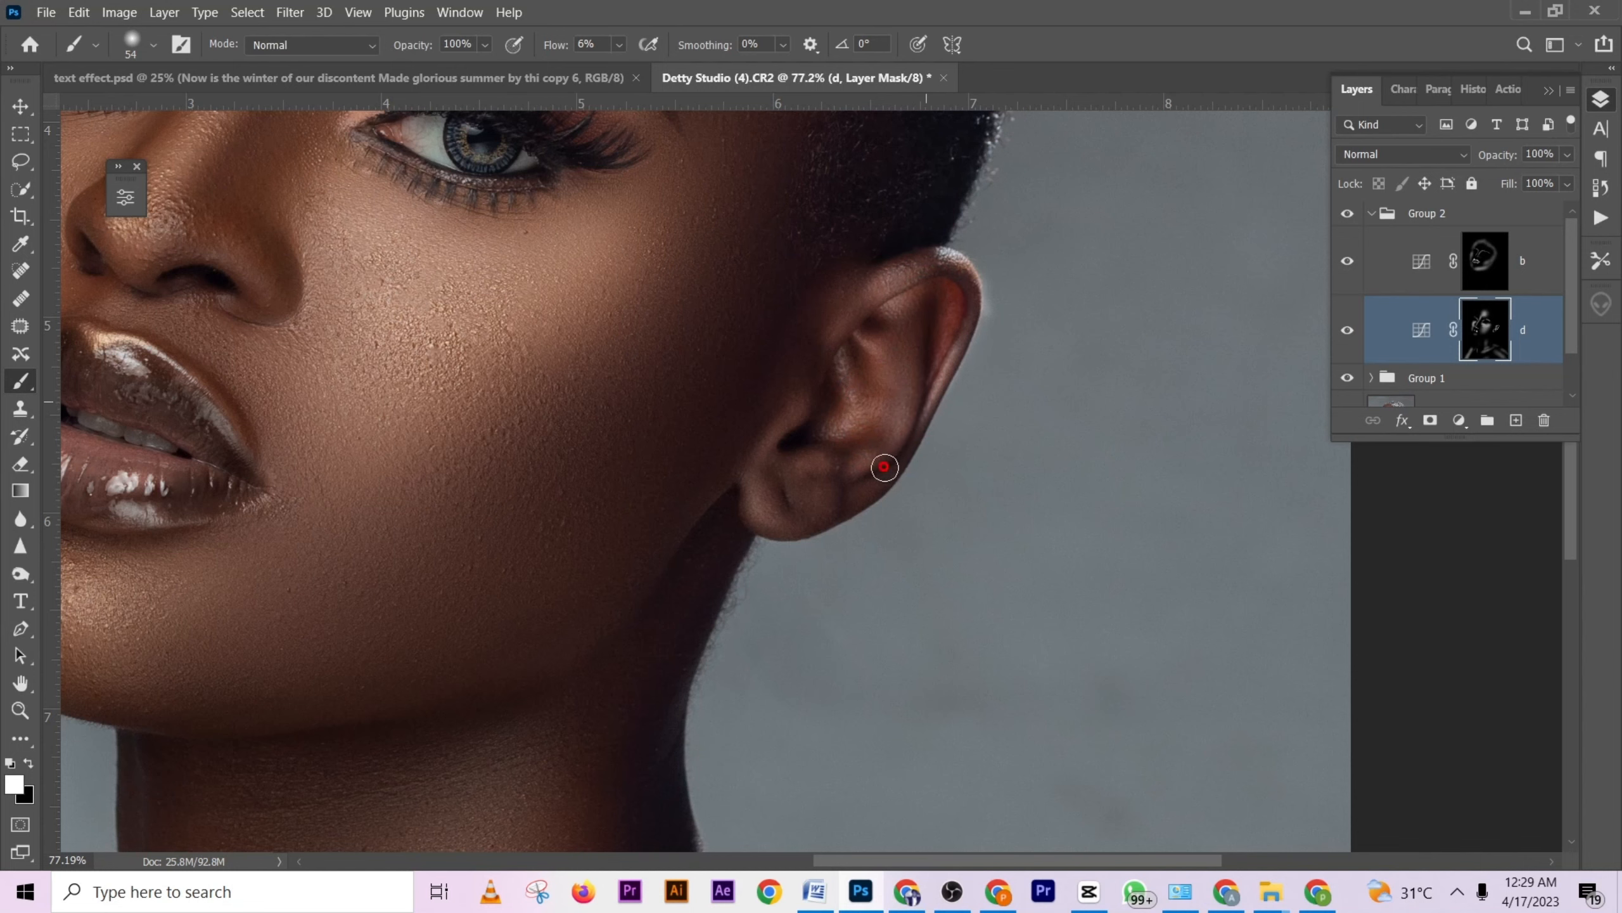
Collapse Group 2 and compare the whole portrait with the group switched off and on.
scroll(956, 460, "down", 5)
scroll(981, 493, "down", 1)
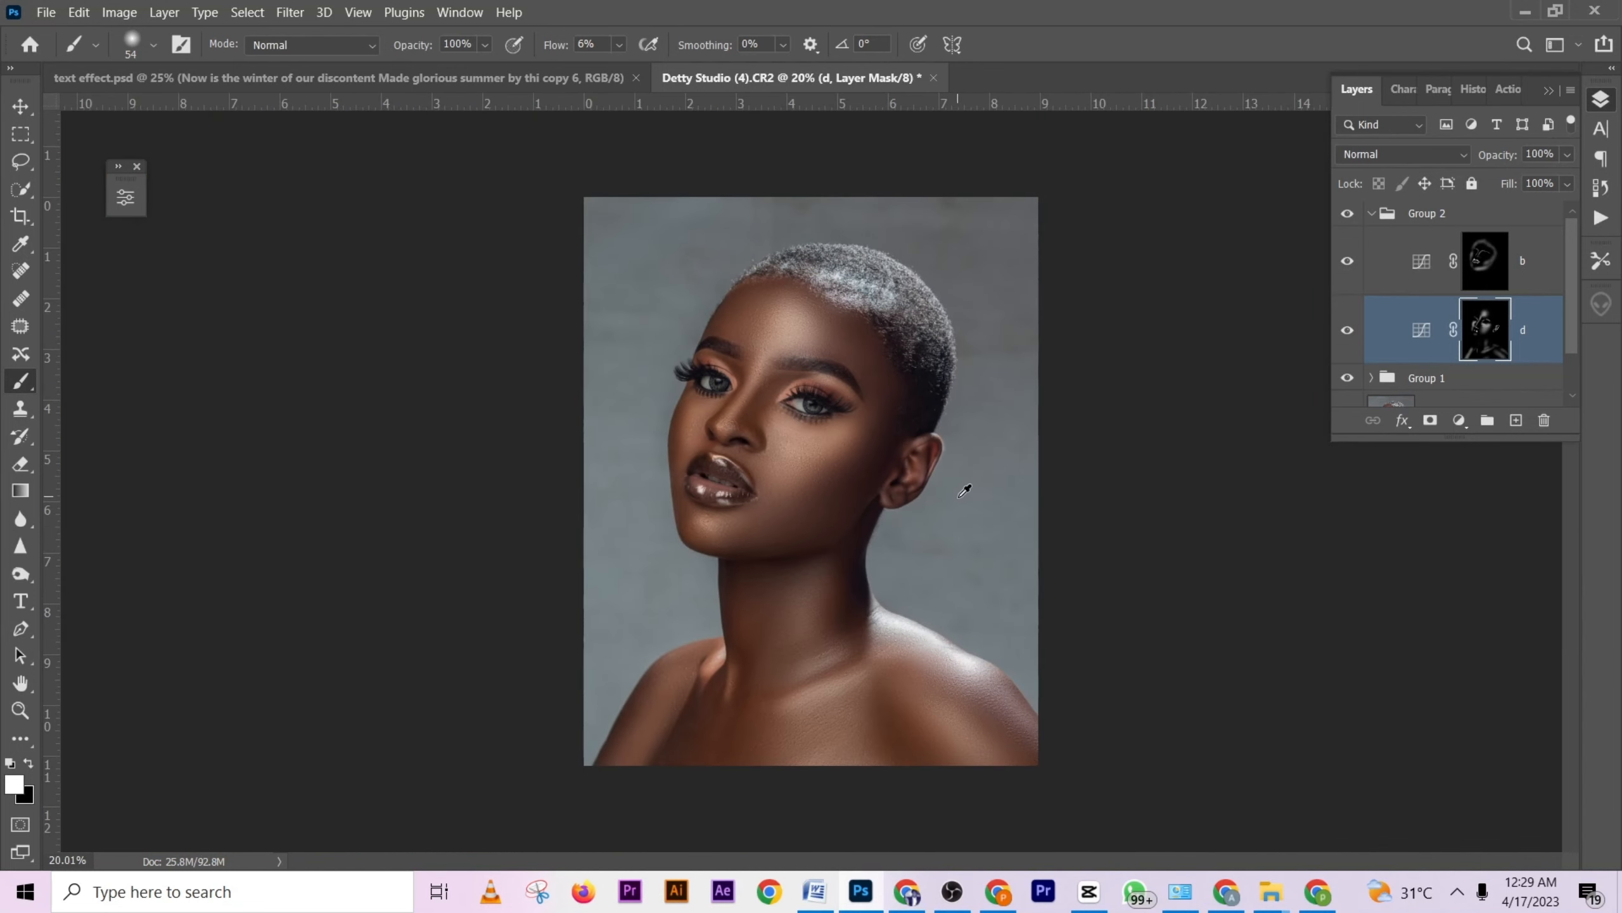
scroll(801, 512, "up", 4)
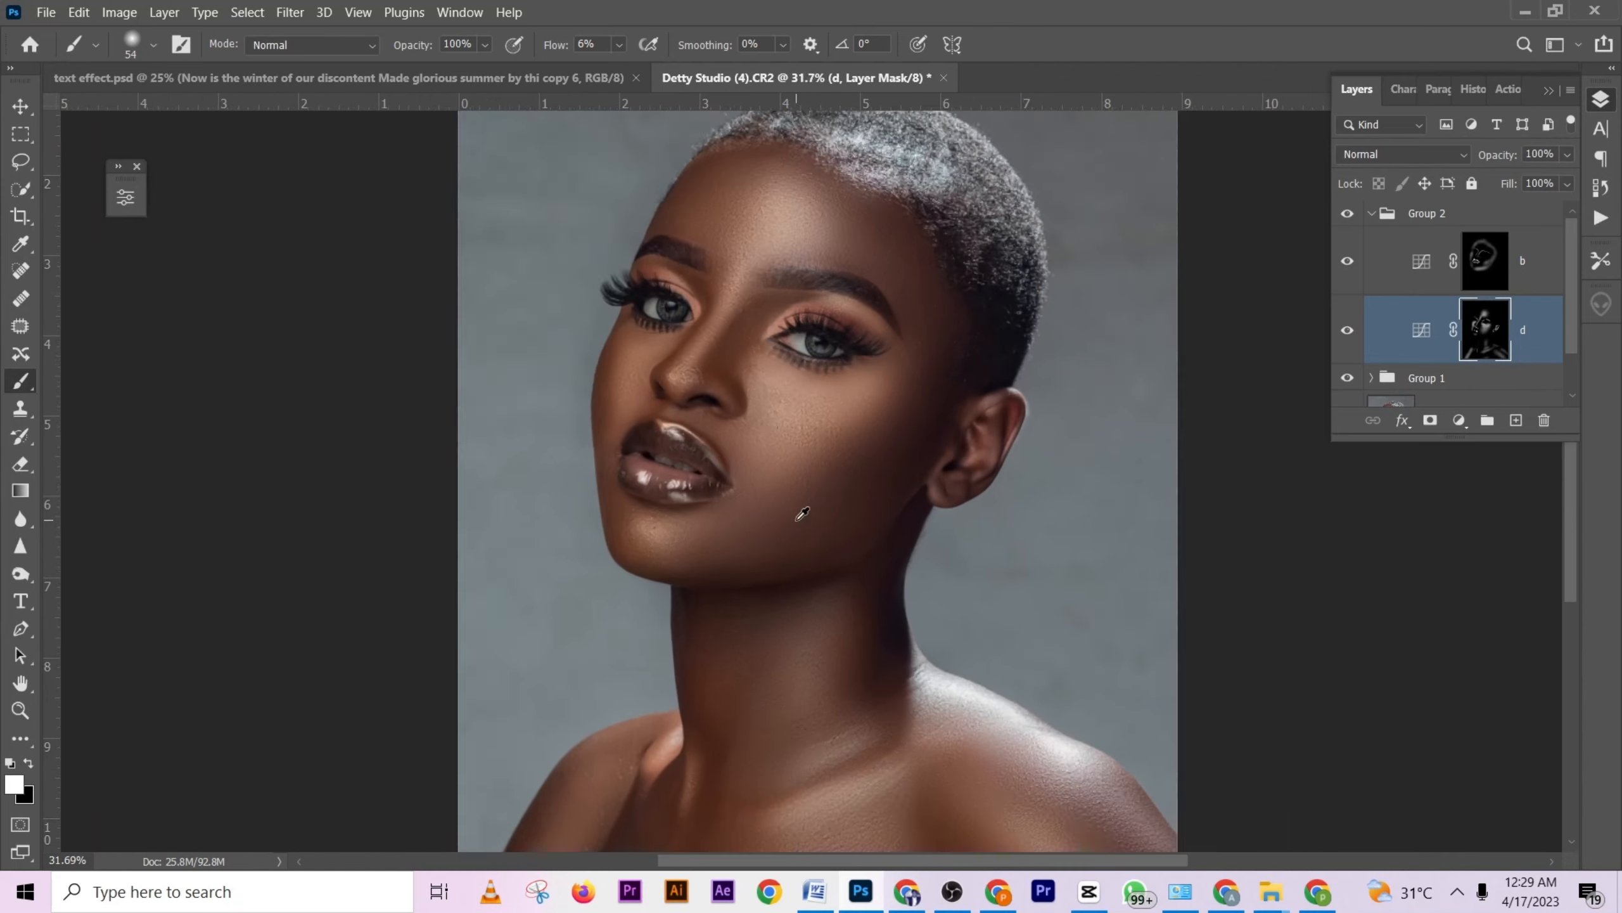
scroll(830, 499, "down", 2)
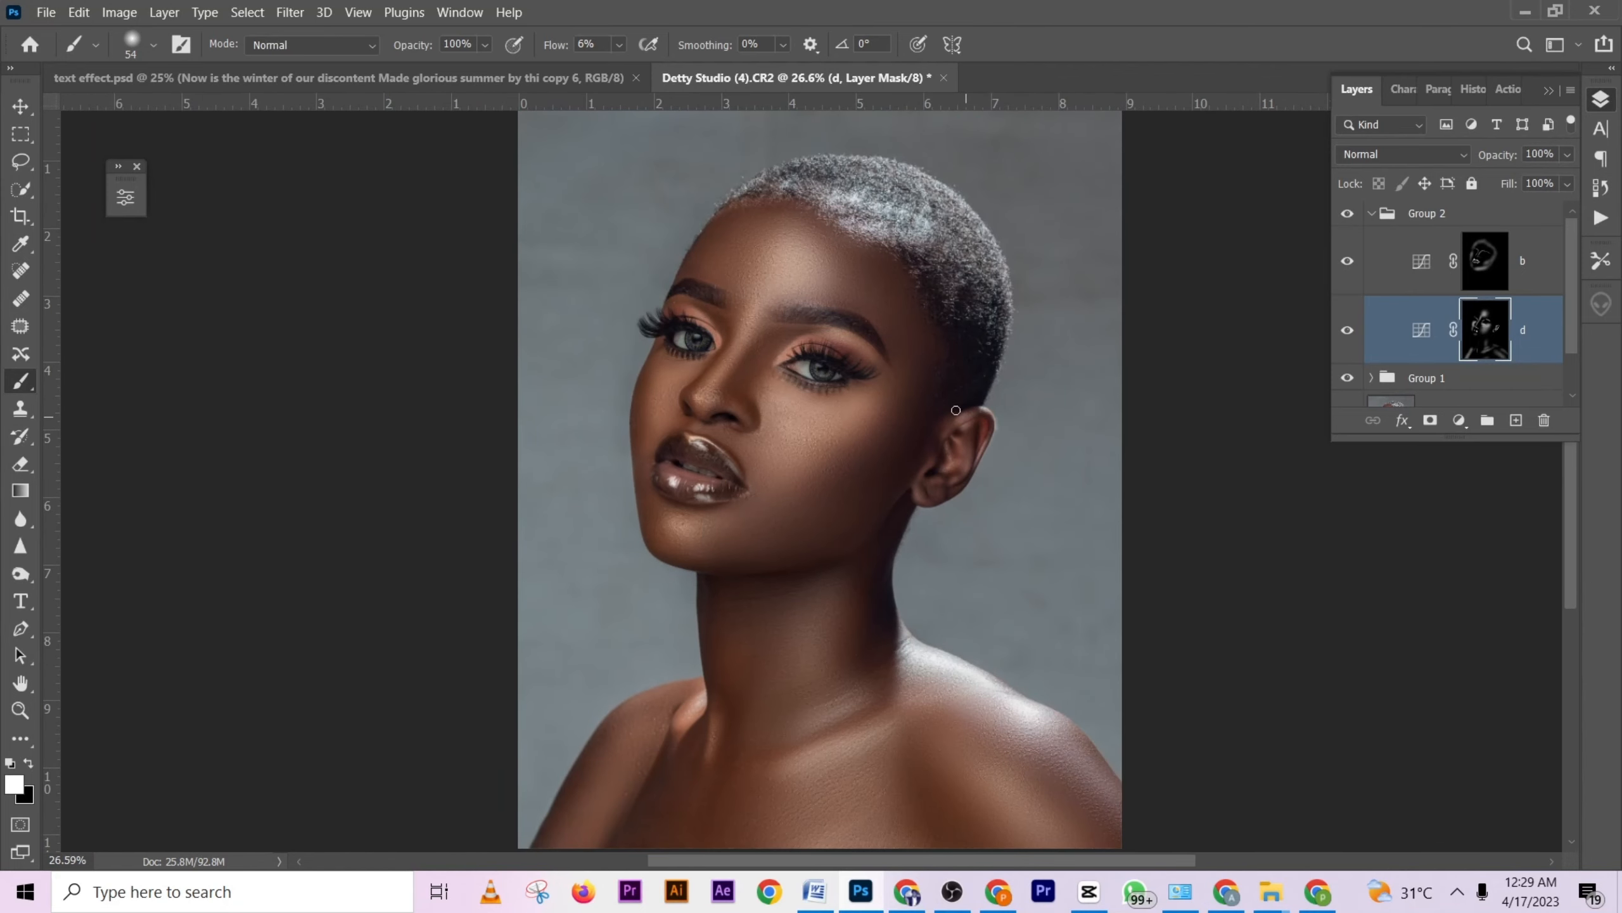
left_click(1371, 214)
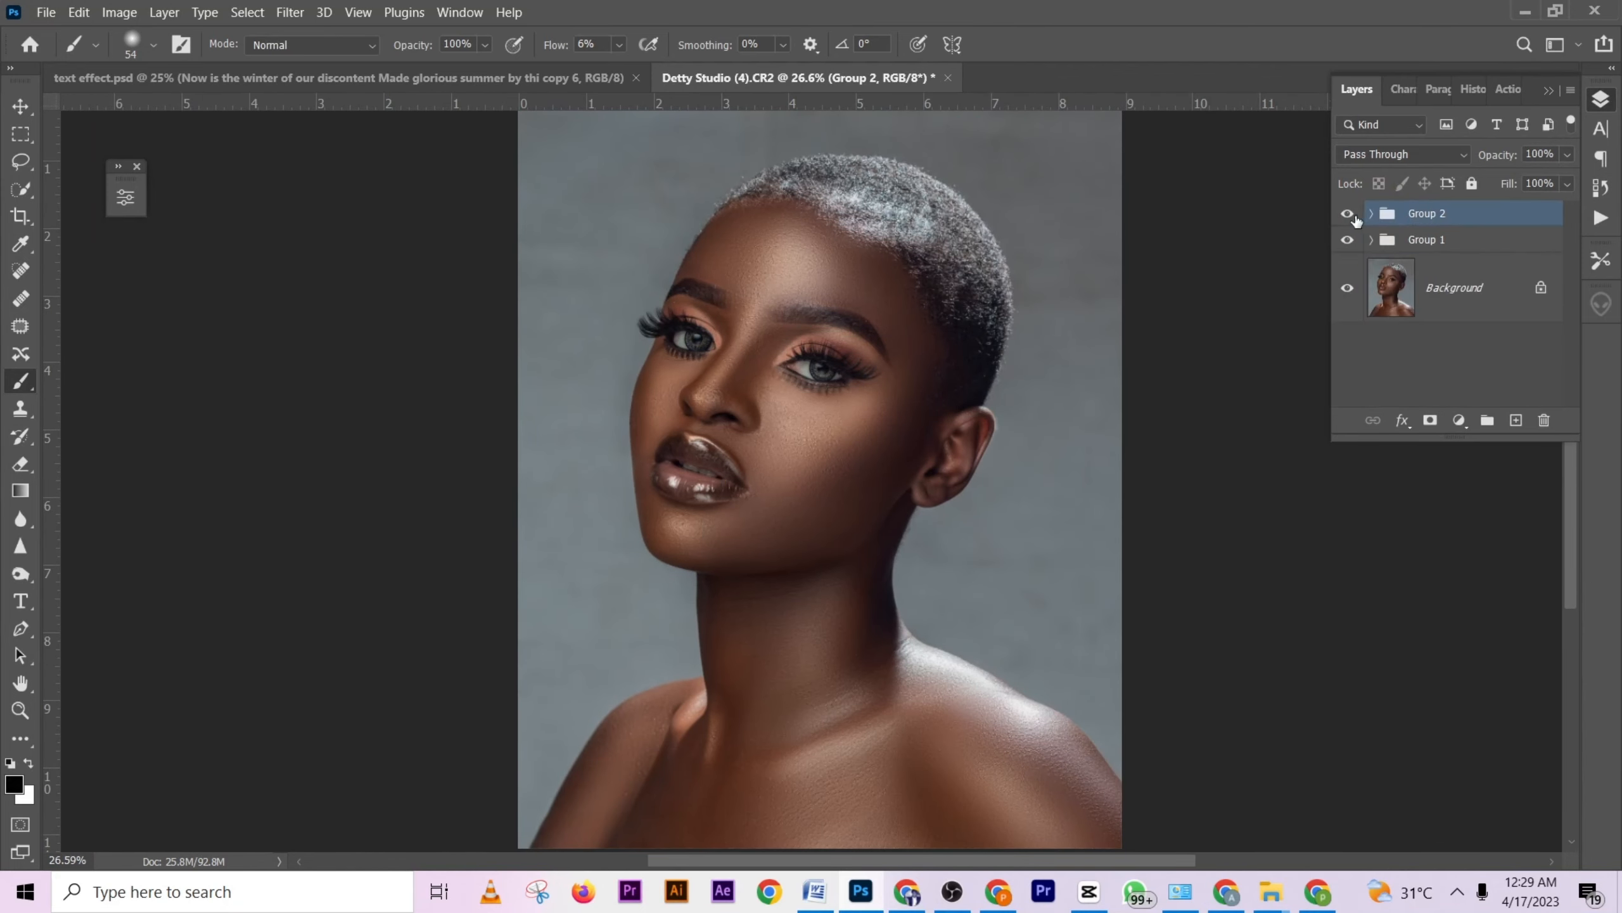
left_click(1348, 215)
left_click(1349, 216)
left_click(1349, 216)
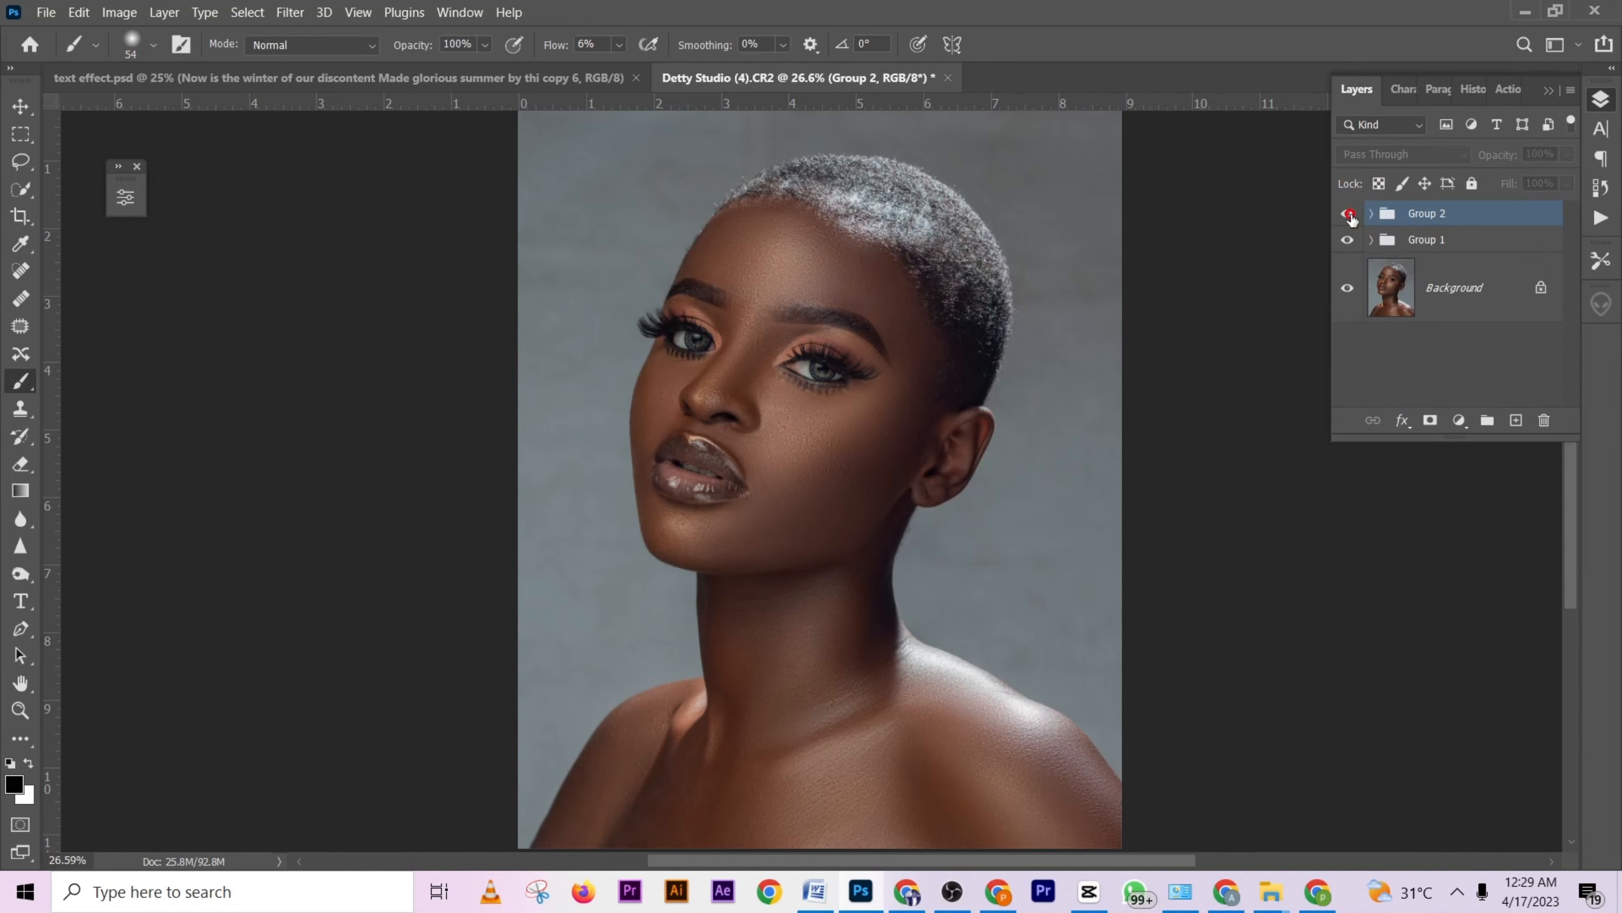
left_click(1348, 215)
scroll(1012, 275, "down", 1)
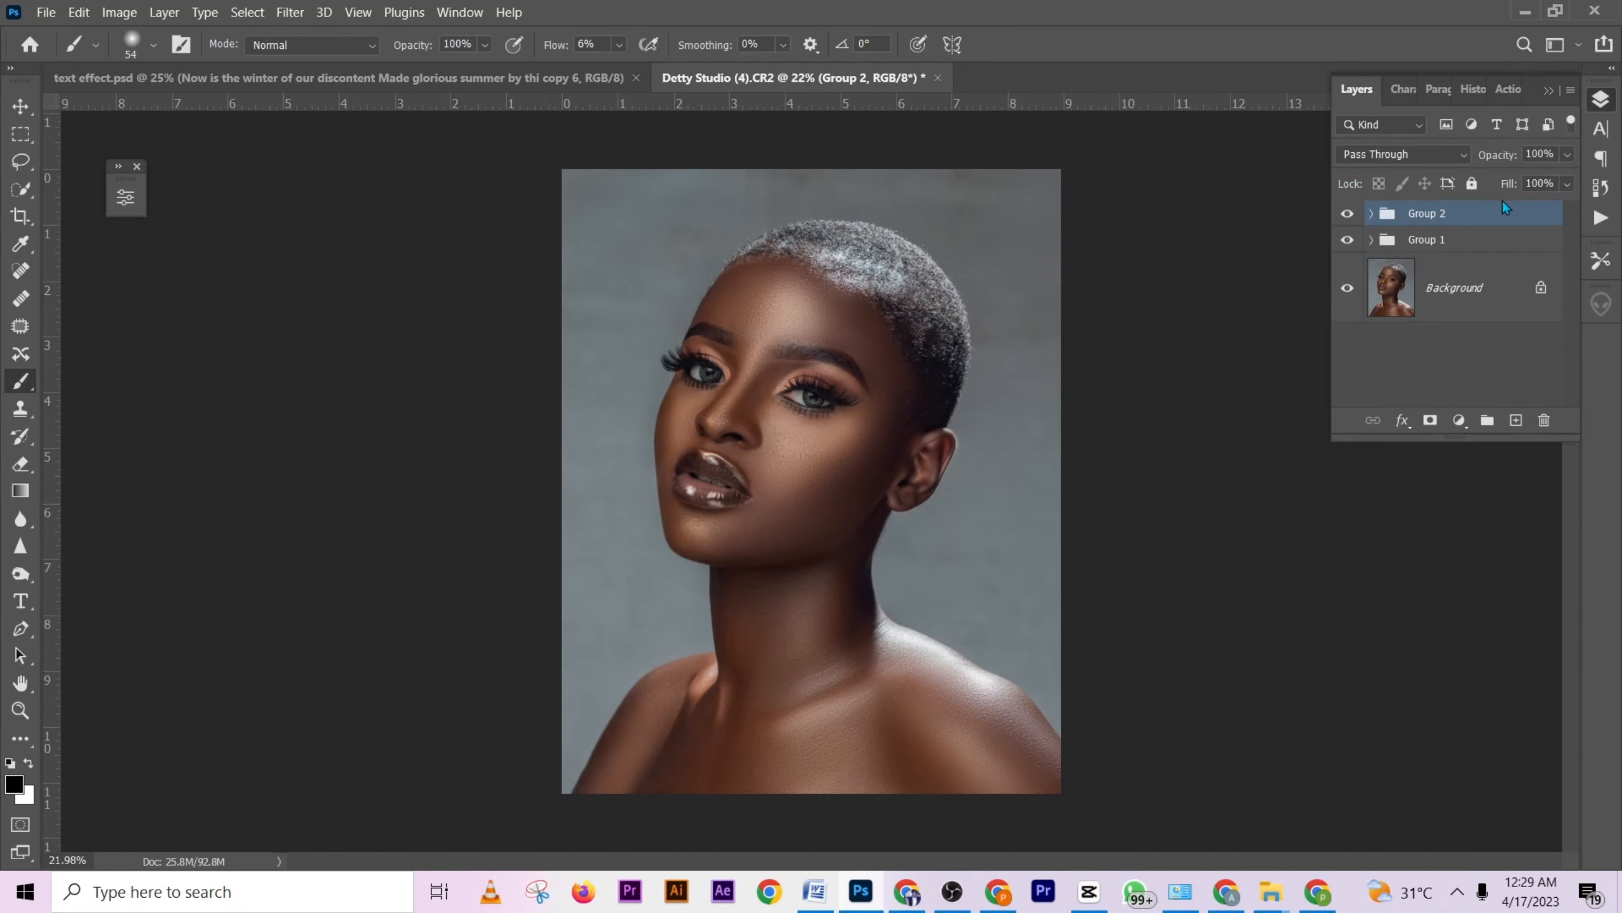
Lower Group 2's opacity to 68% and compare the portrait with the group switched off and on.
left_click(1566, 154)
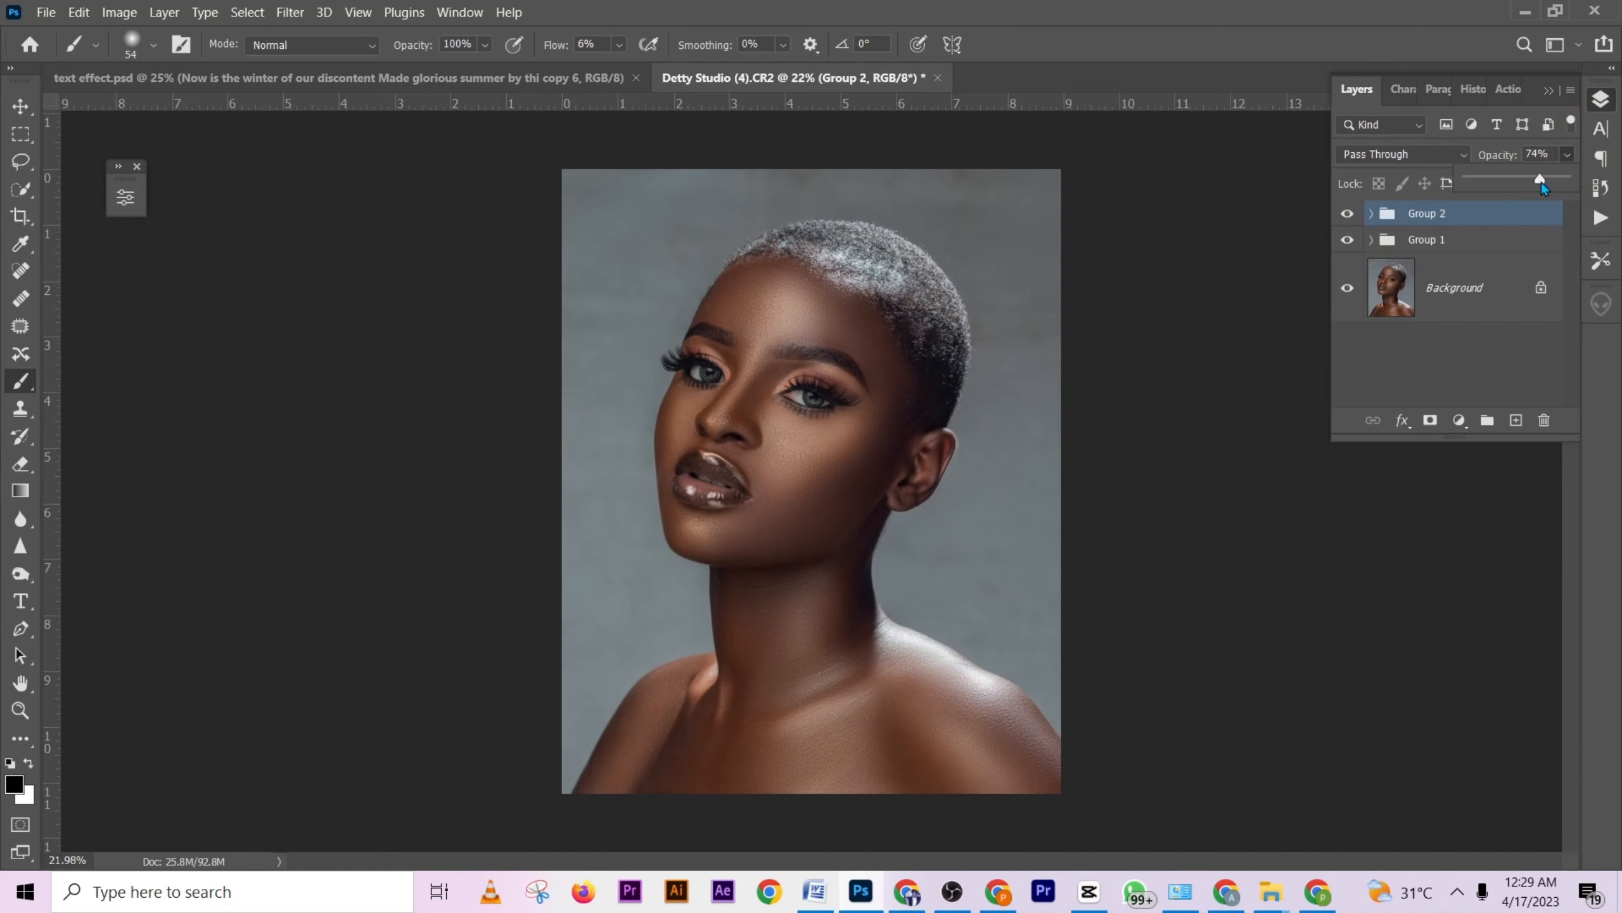
left_click_drag(1539, 183, 1535, 183)
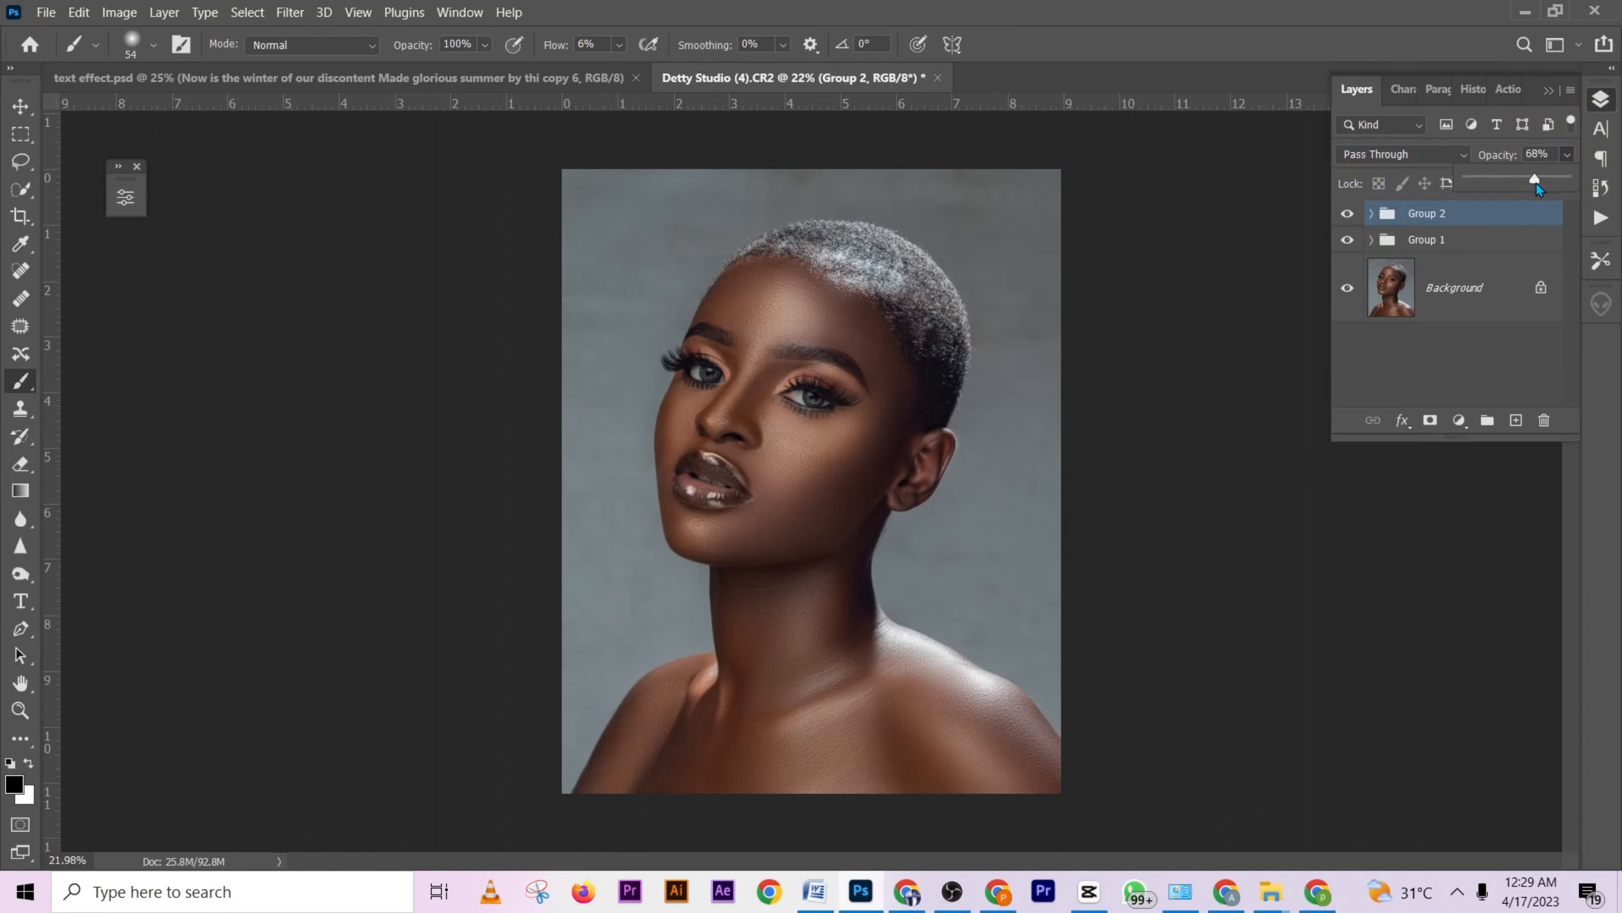
left_click(1350, 216)
left_click(1350, 216)
left_click(1351, 215)
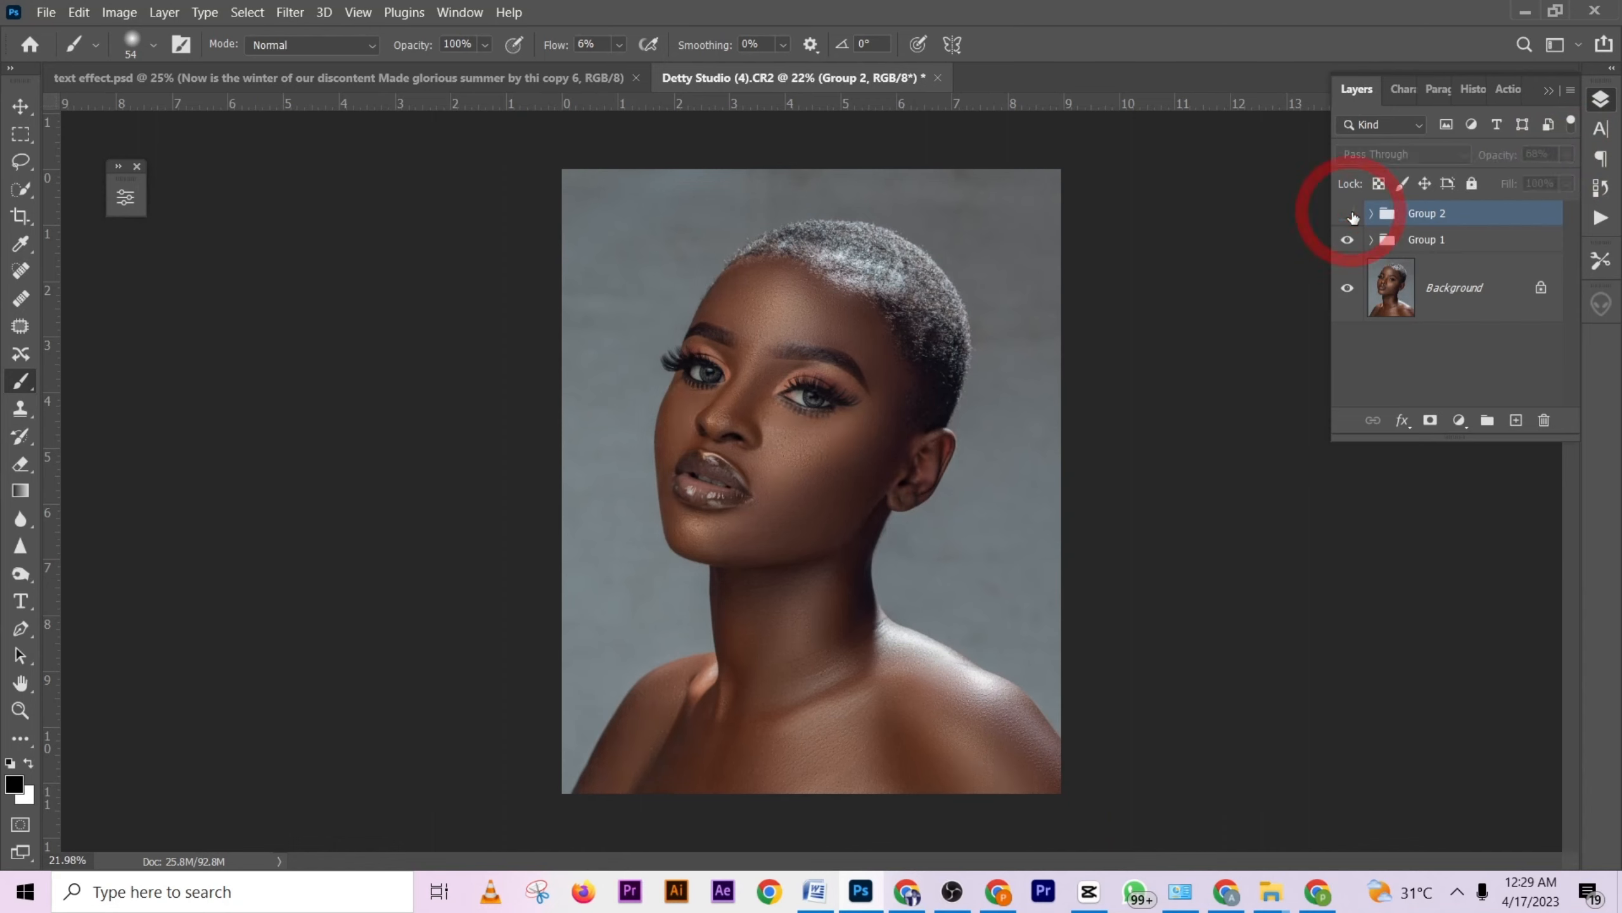
left_click(1349, 215)
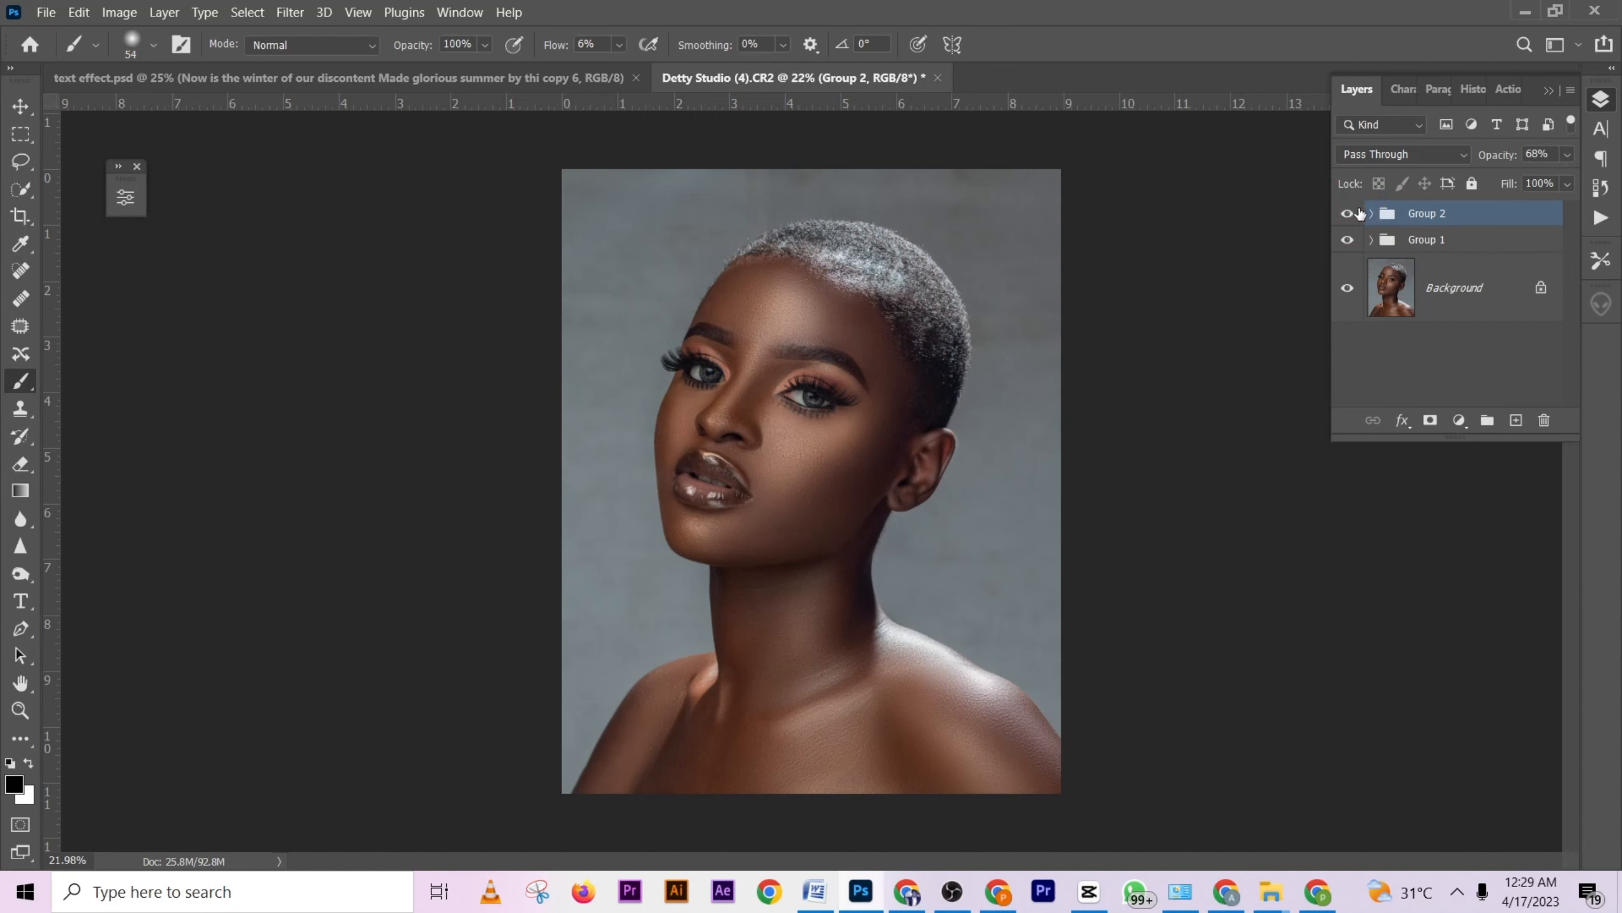
Start recording a new action named g in the test set.
left_click(1505, 89)
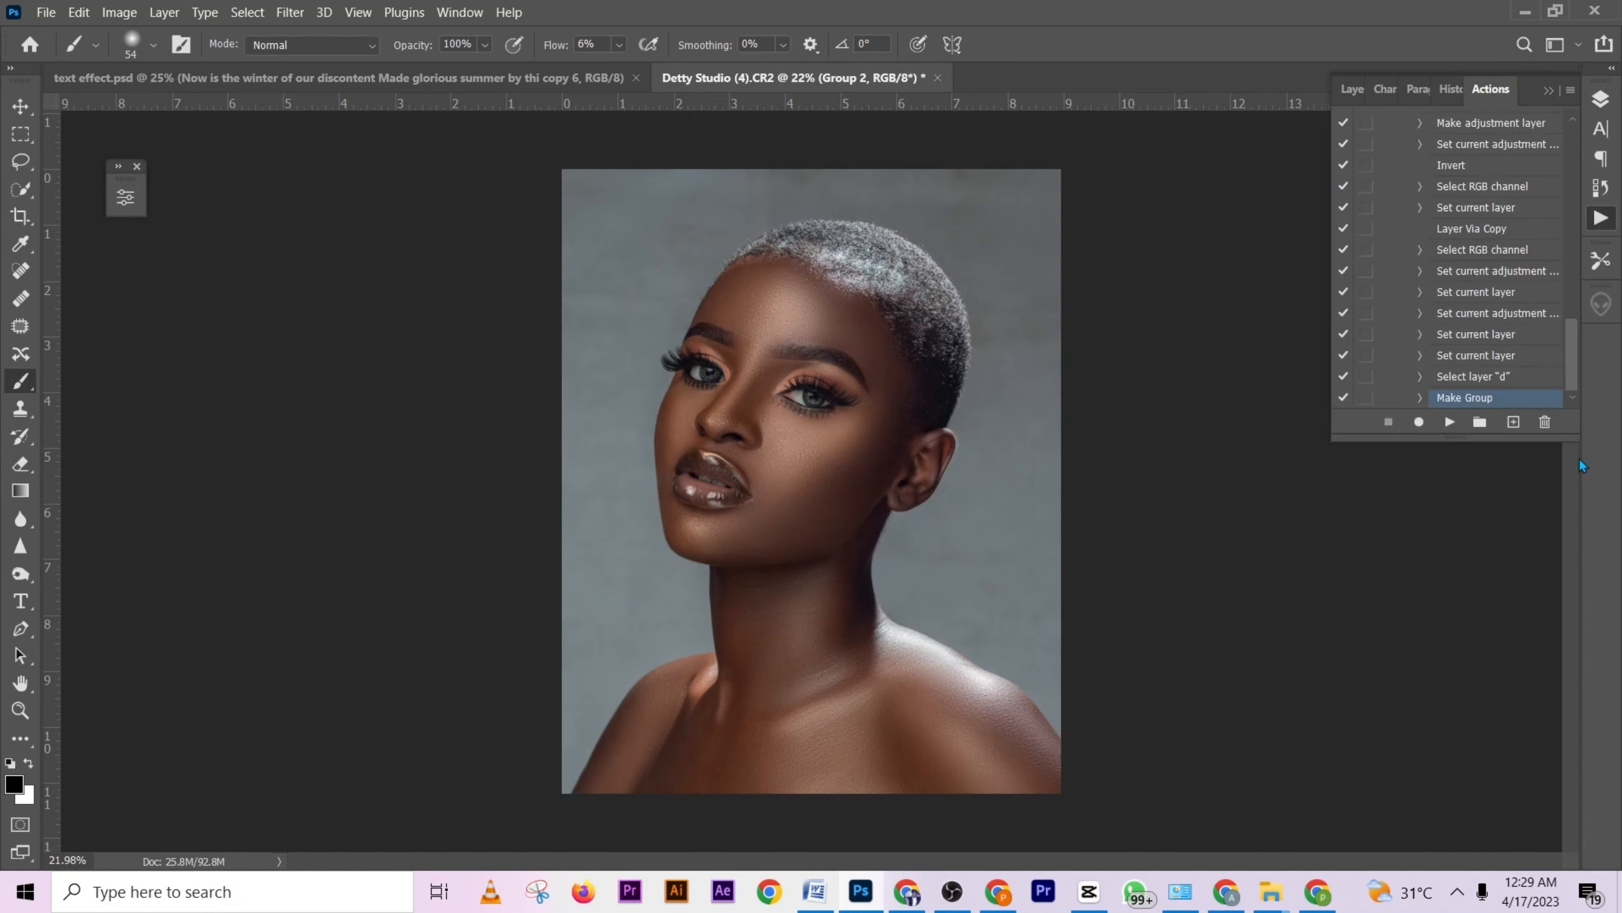
left_click(1514, 423)
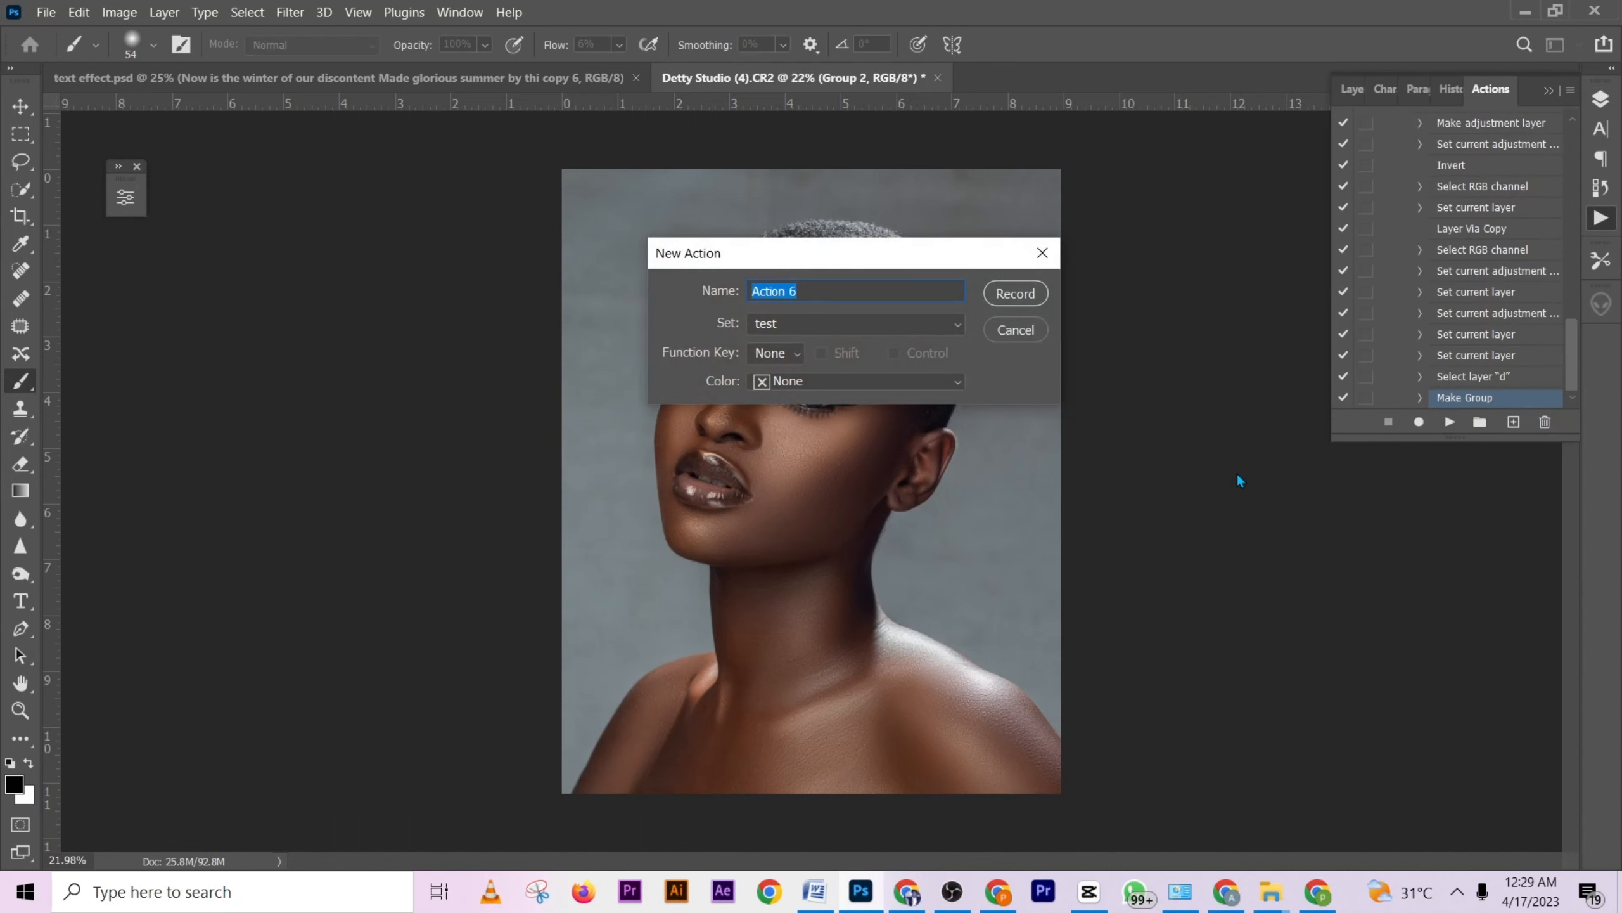
type("g")
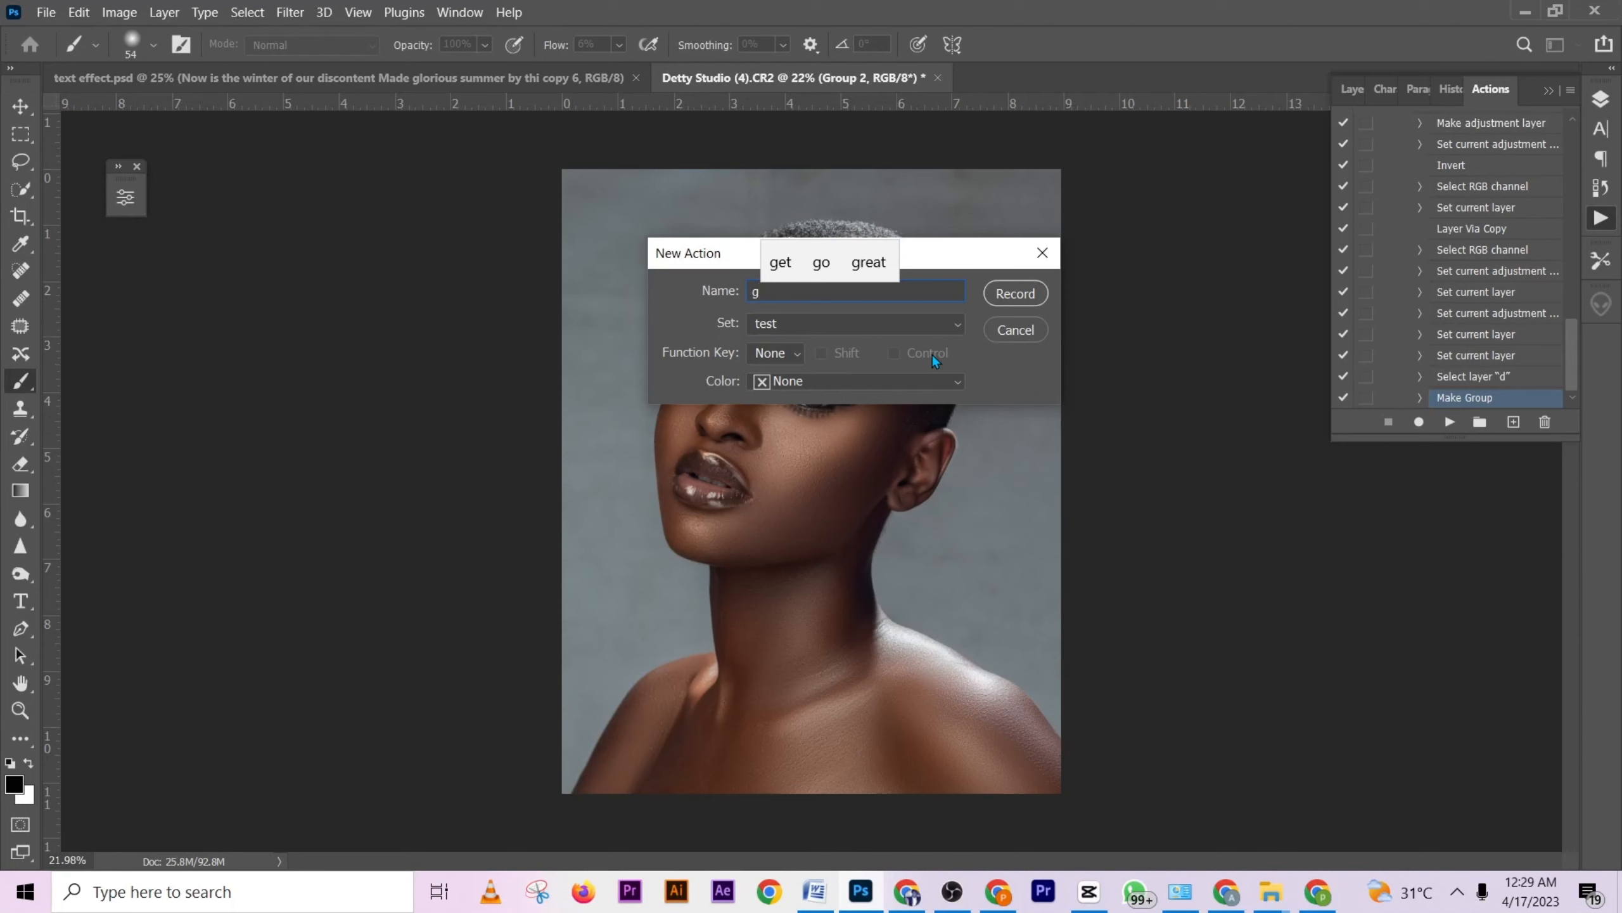
left_click(1029, 295)
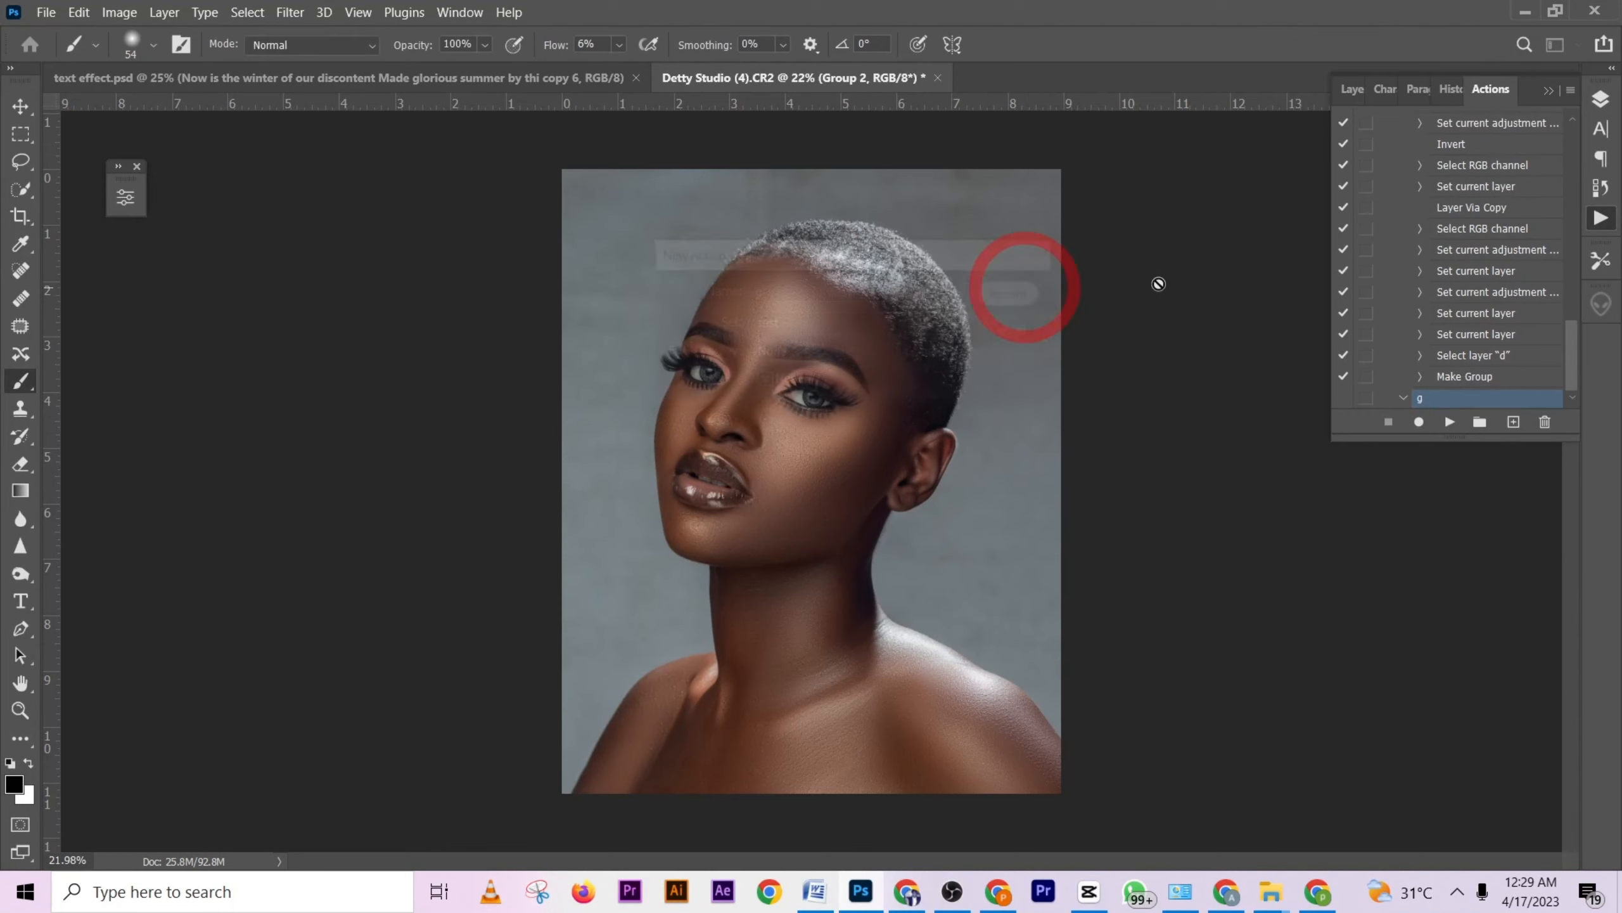
left_click(1356, 90)
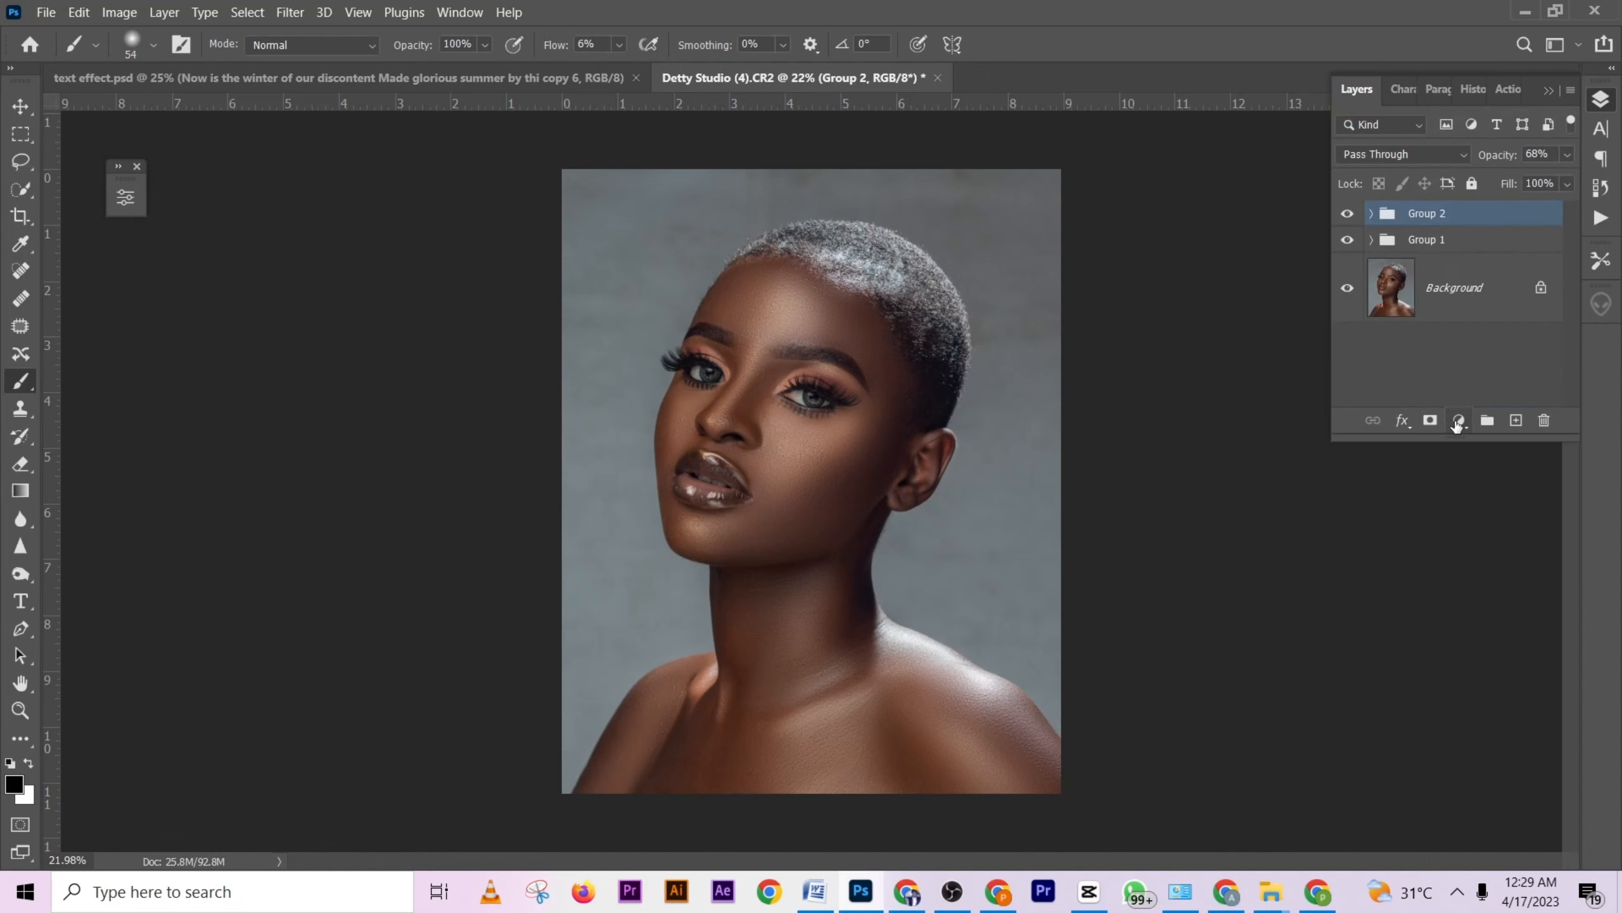
left_click(1509, 90)
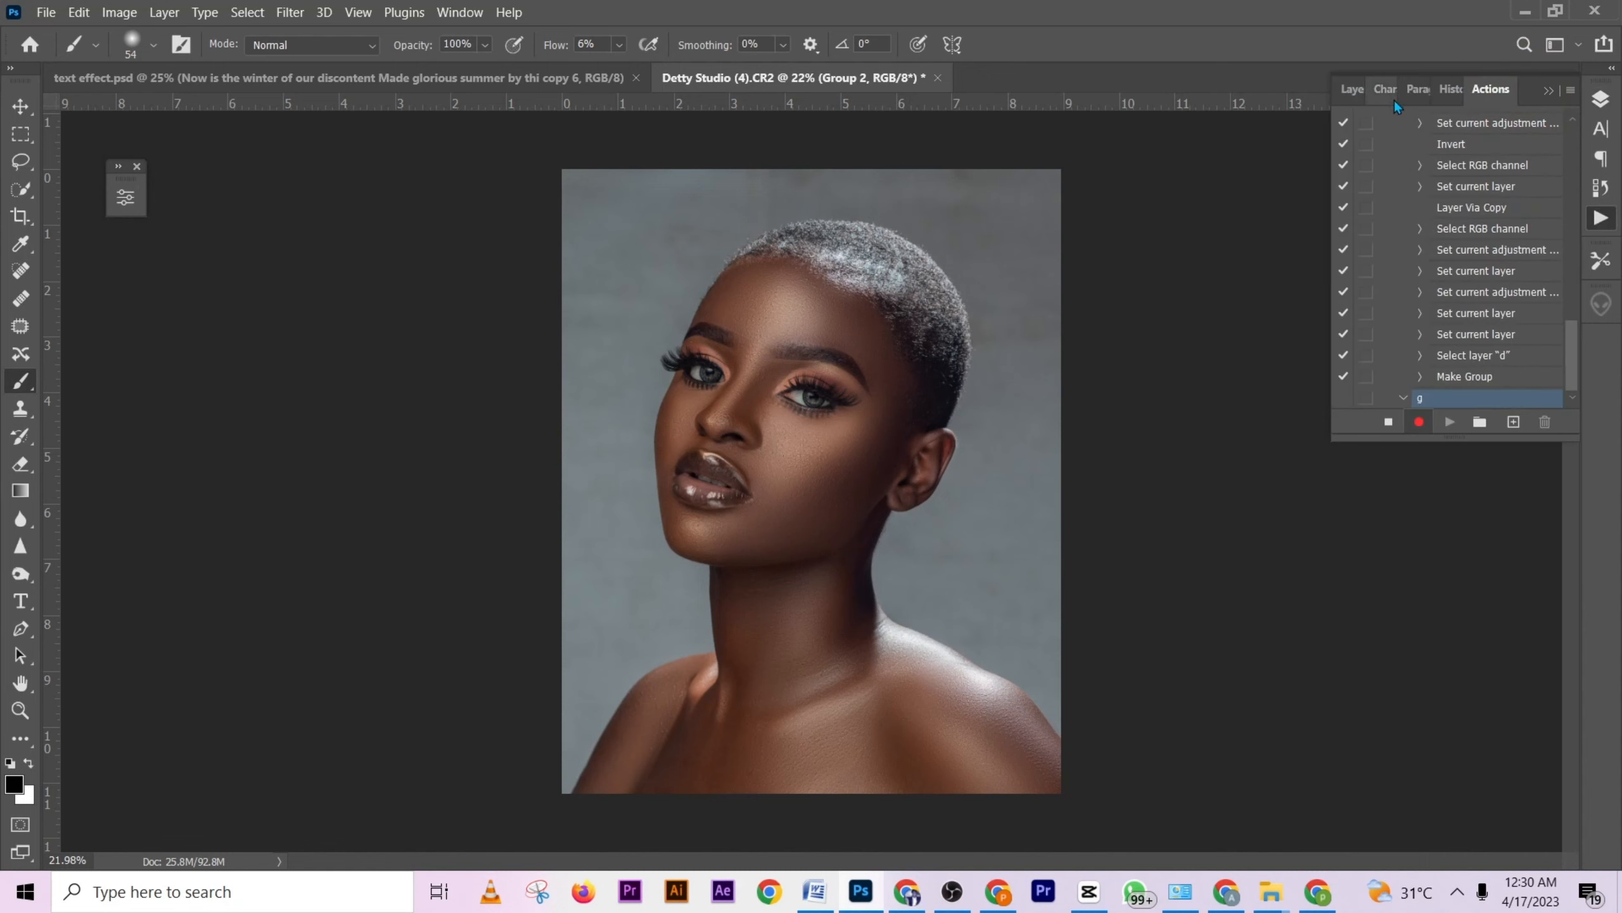
left_click(1355, 92)
Add a Curves adjustment layer above Group 2 with black input 9 and white input 181, blended in Luminosity mode.
left_click(1459, 420)
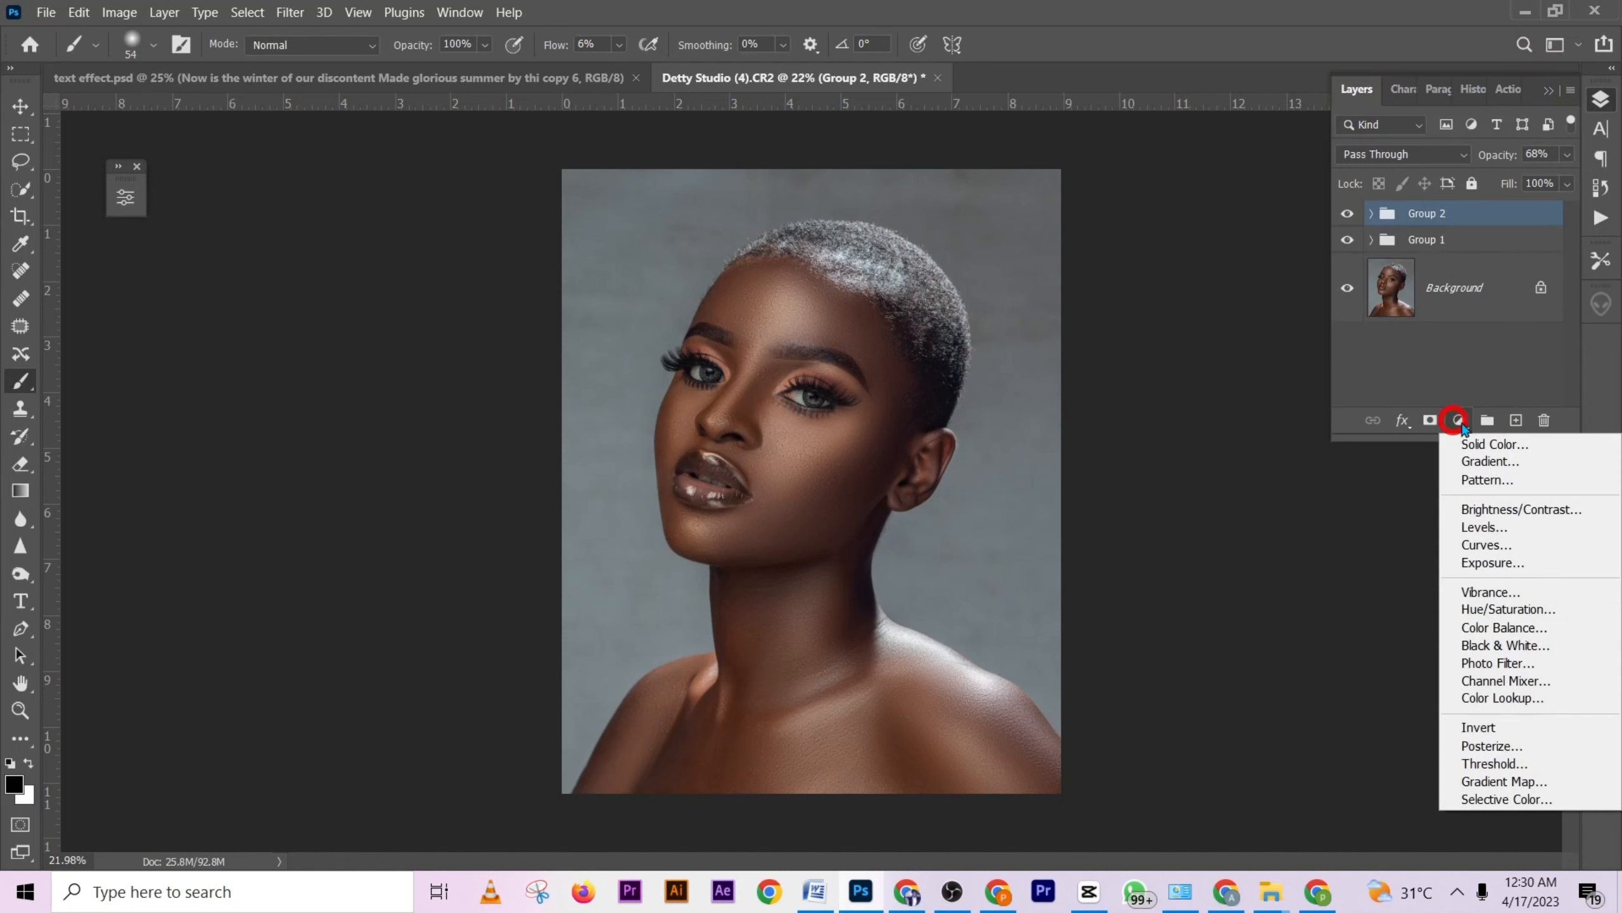
left_click(1486, 544)
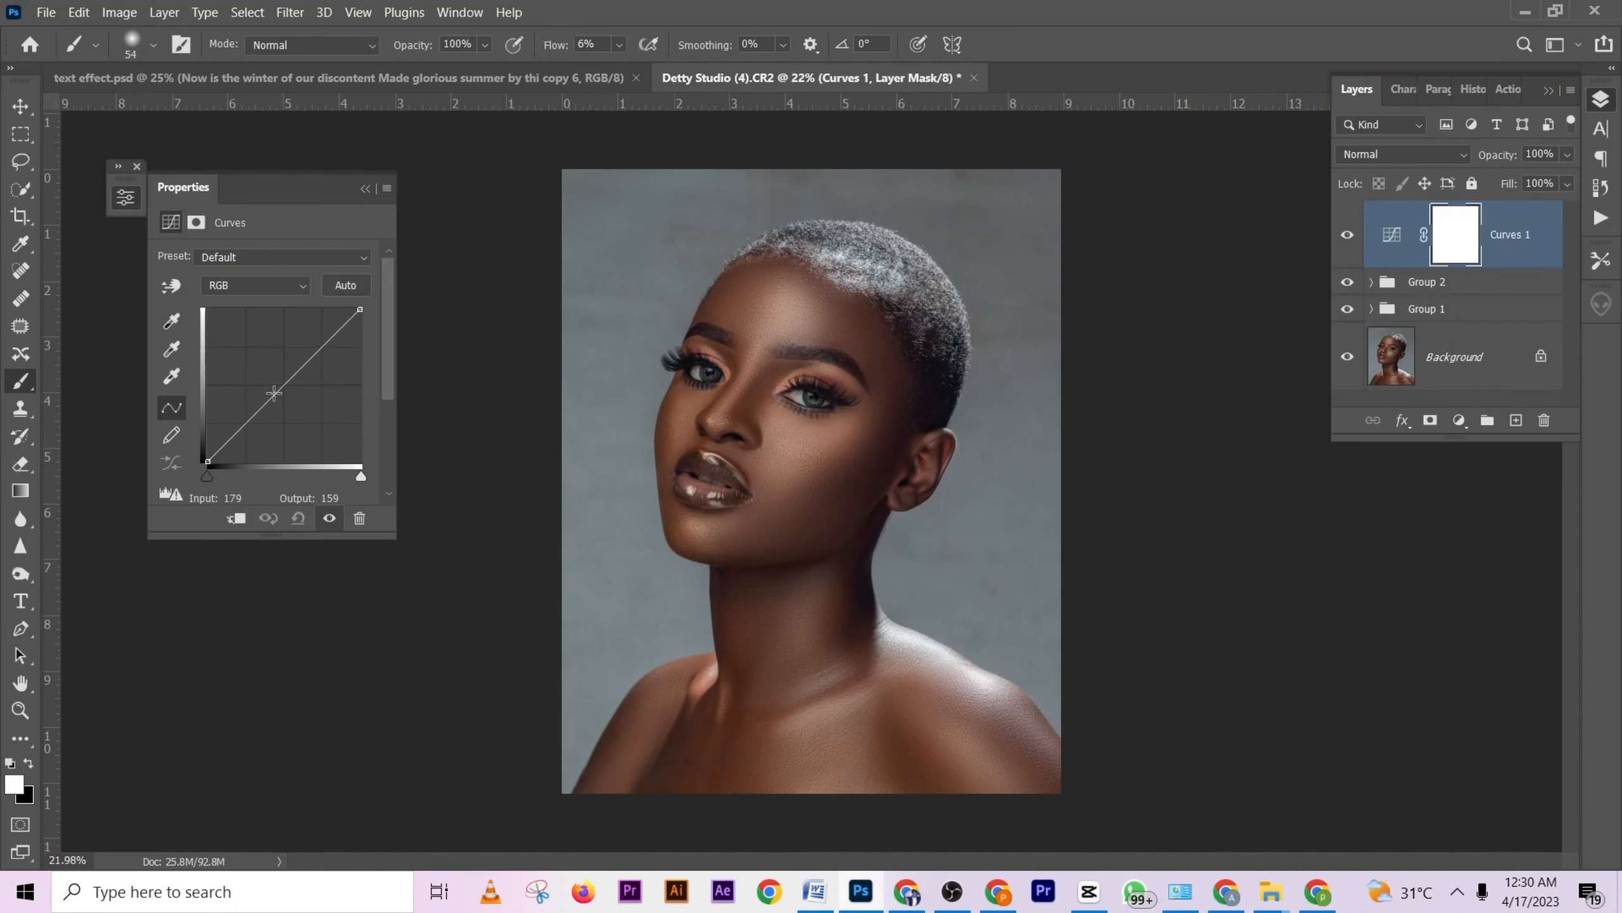
left_click_drag(361, 479, 317, 477)
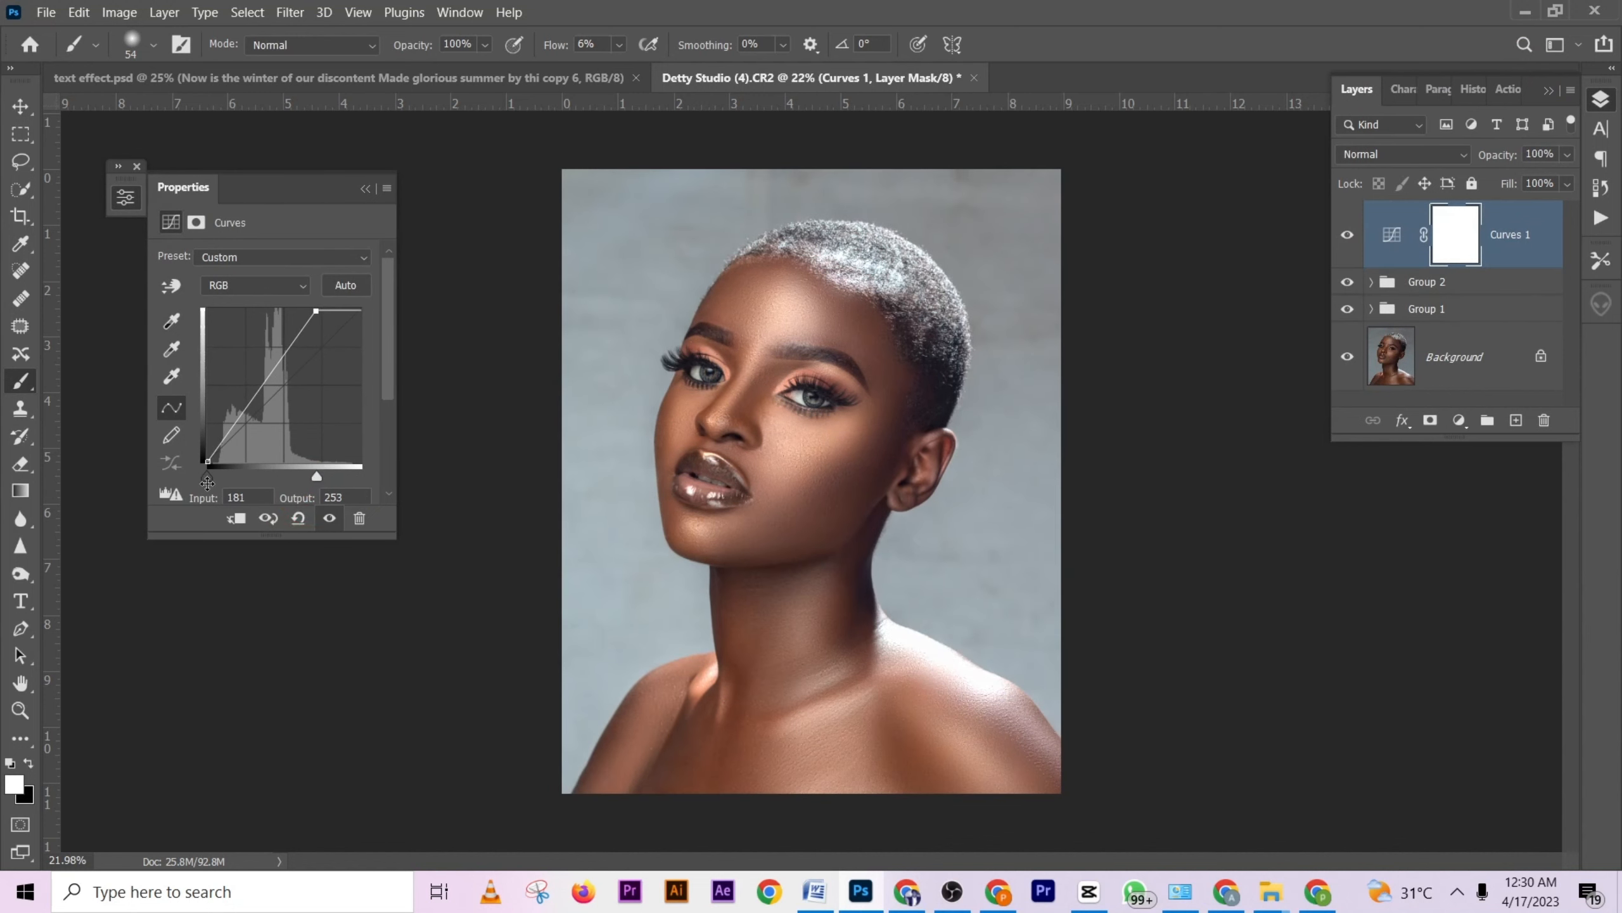
left_click_drag(207, 481, 213, 482)
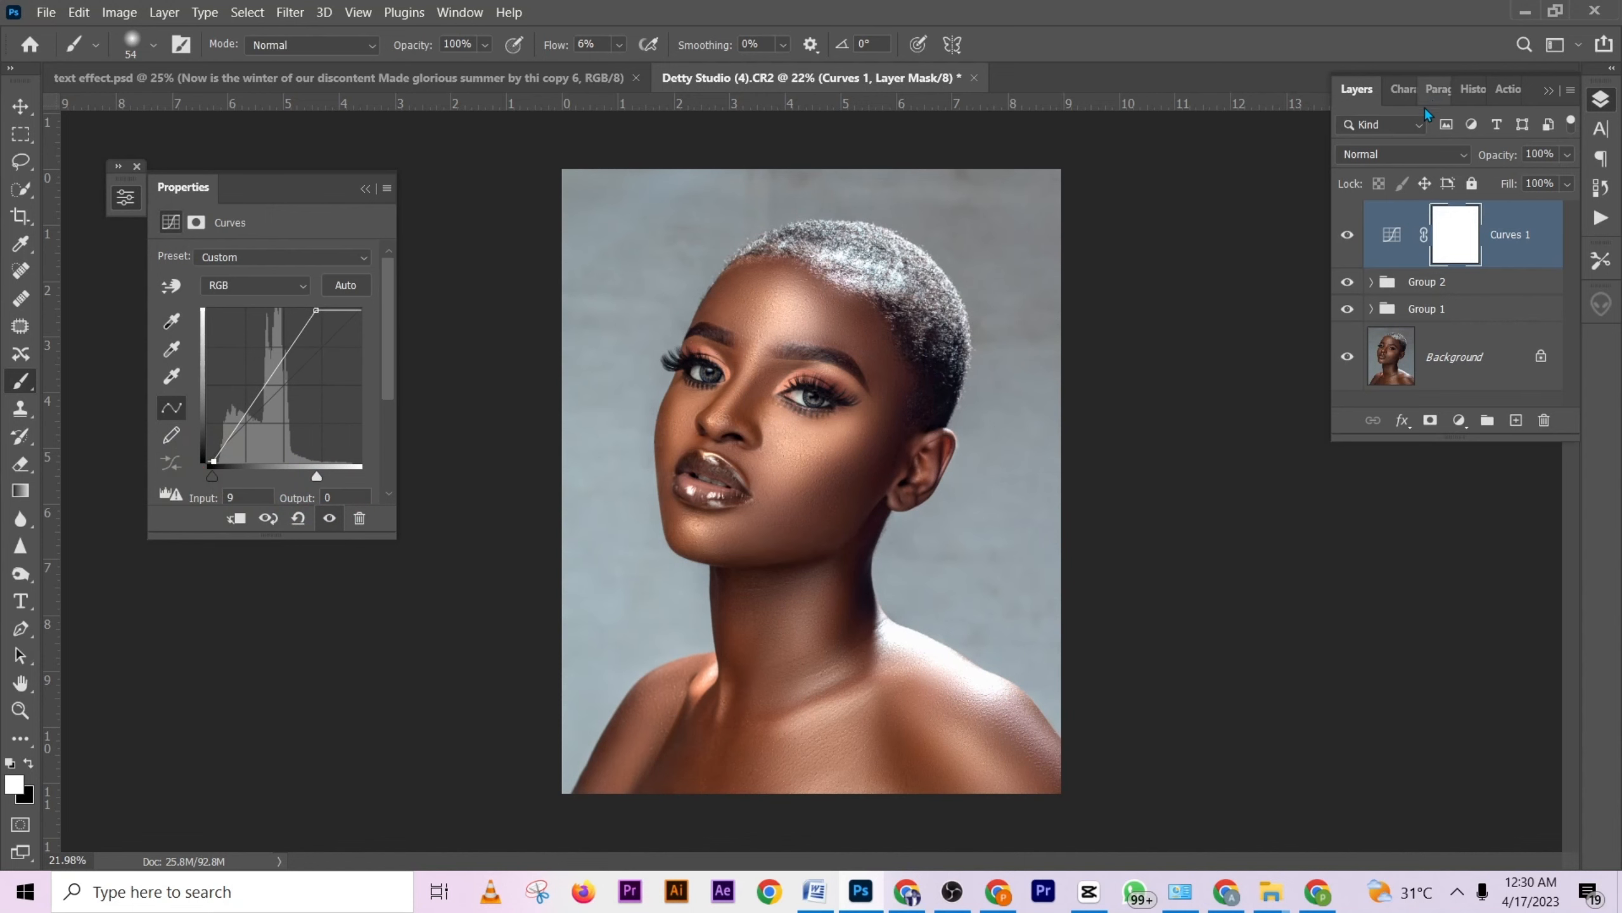
left_click(1402, 154)
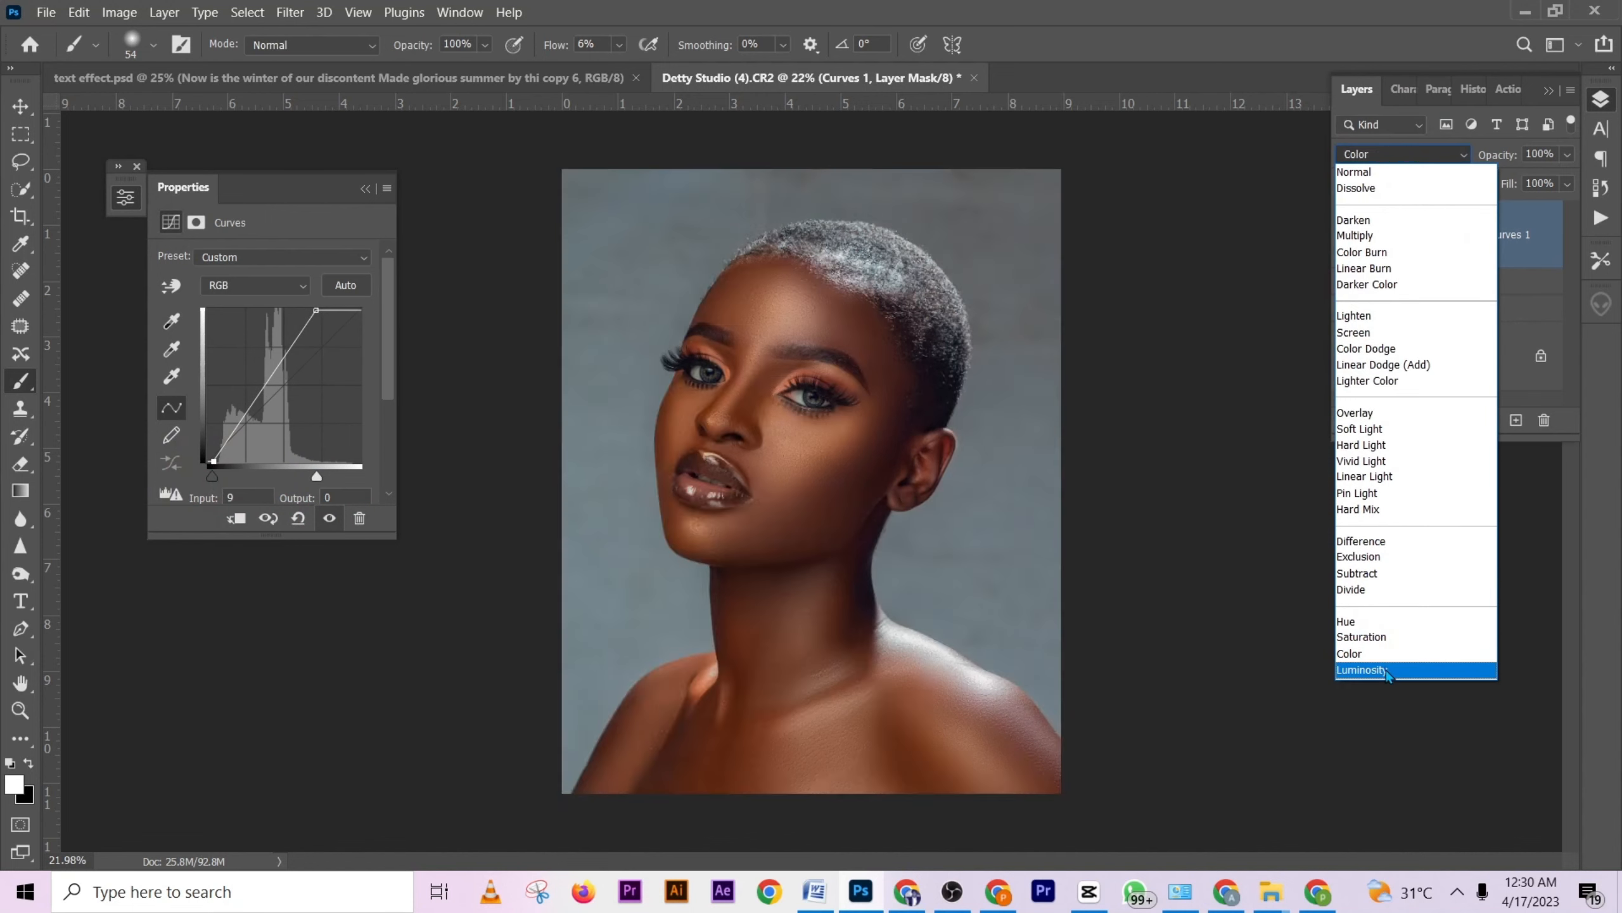
left_click(1388, 670)
Apply the merged image's RGB channel to the Curves 1 mask with Normal blending at 100% opacity, toggling the preview to check it.
left_click(120, 12)
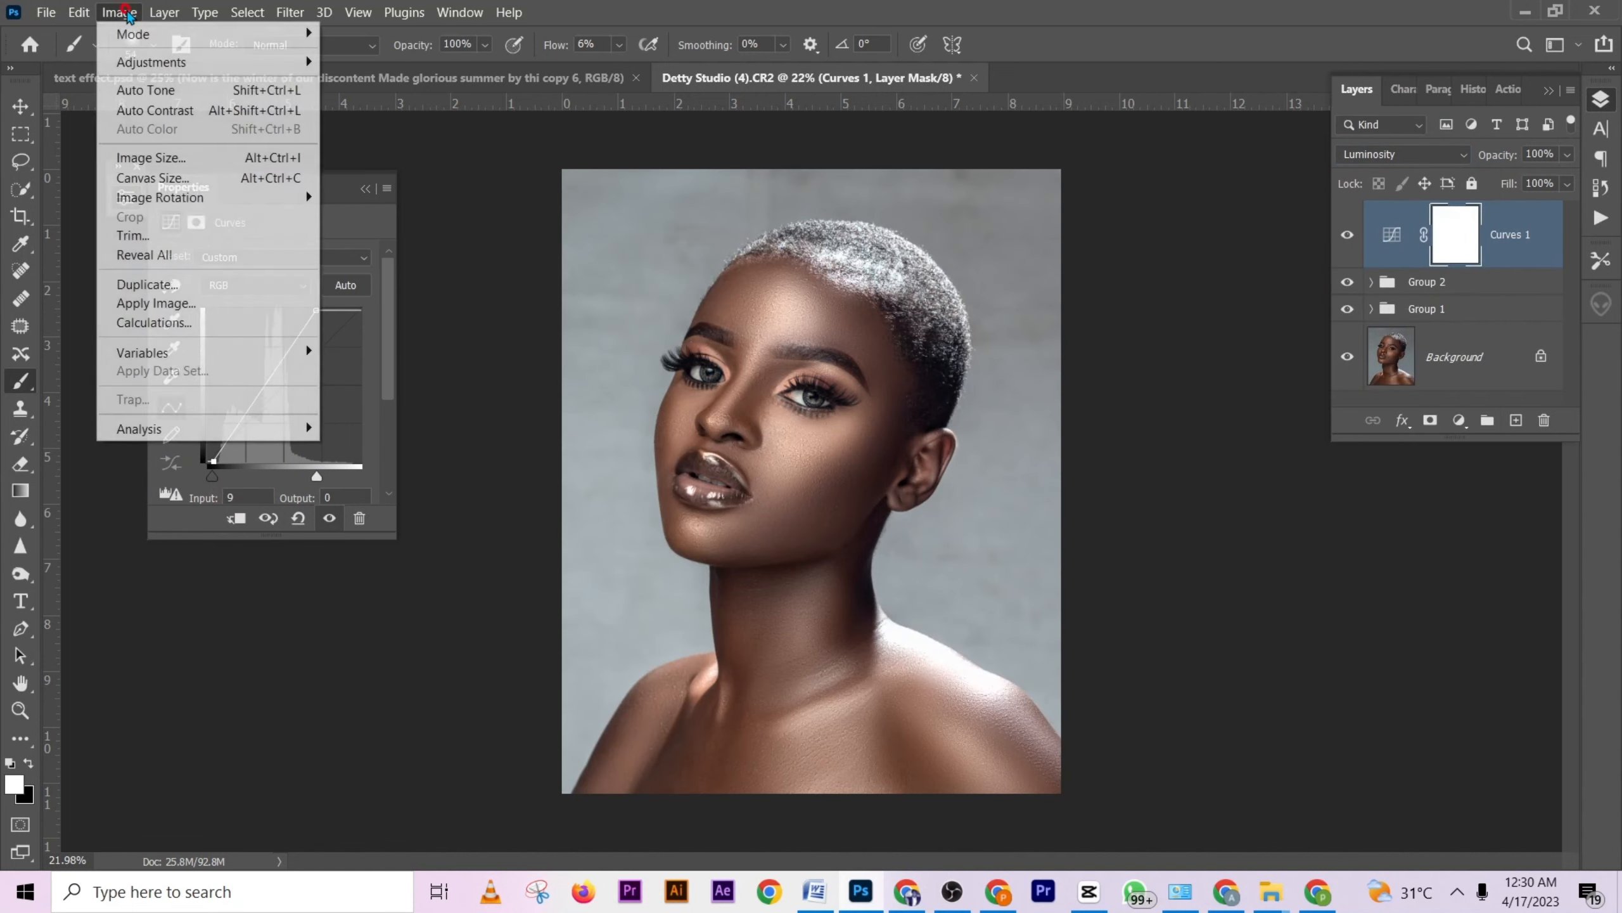
left_click(185, 306)
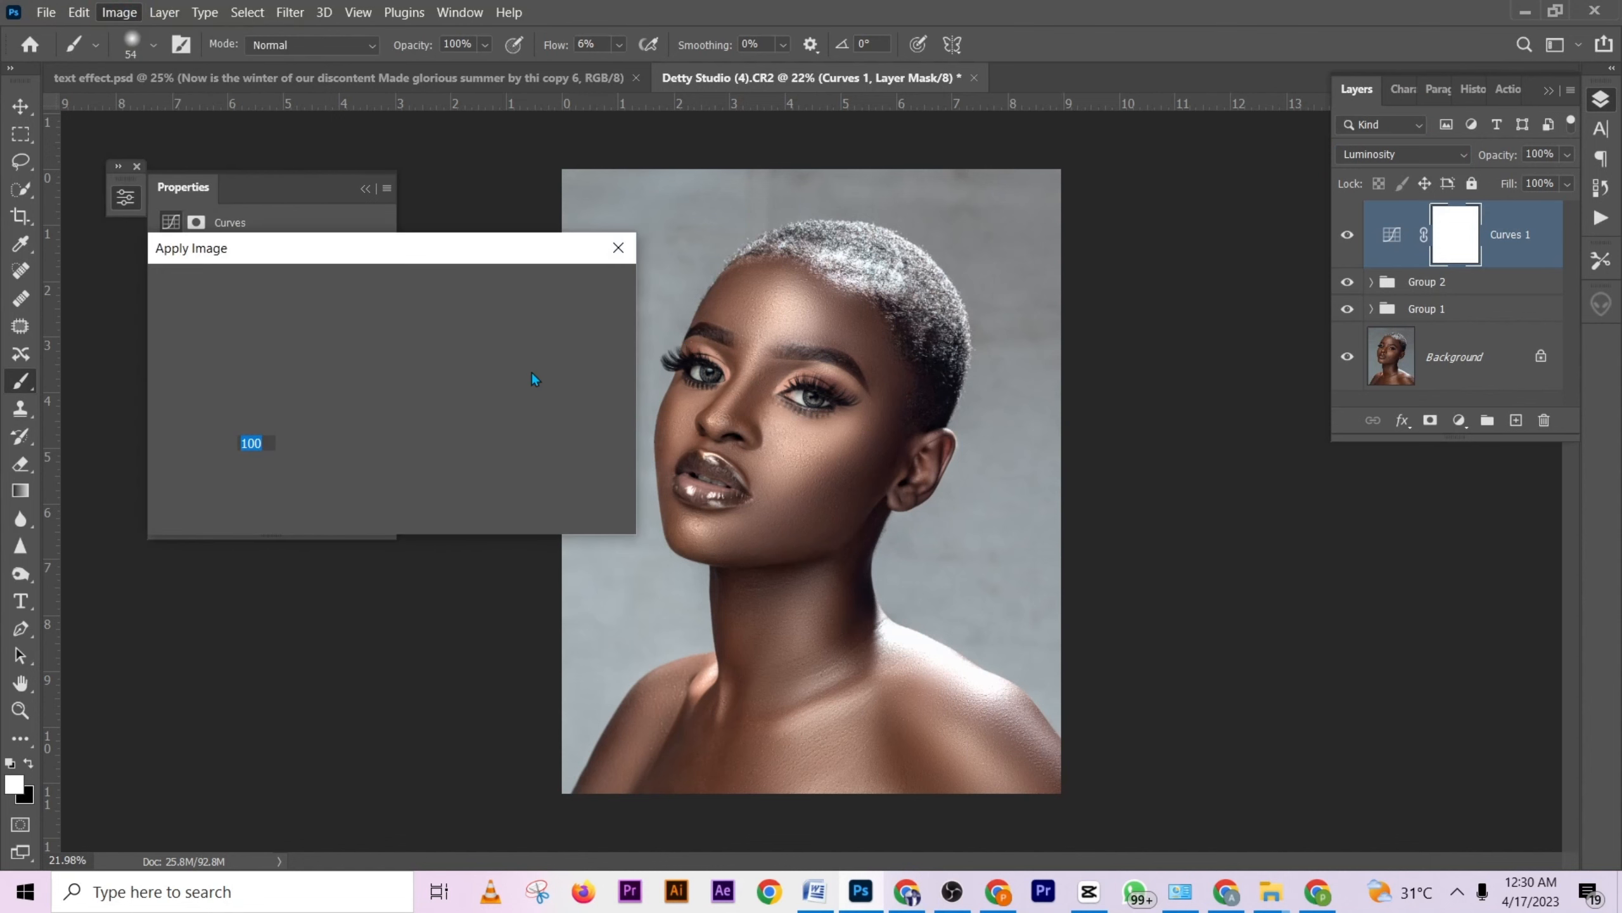
left_click(297, 408)
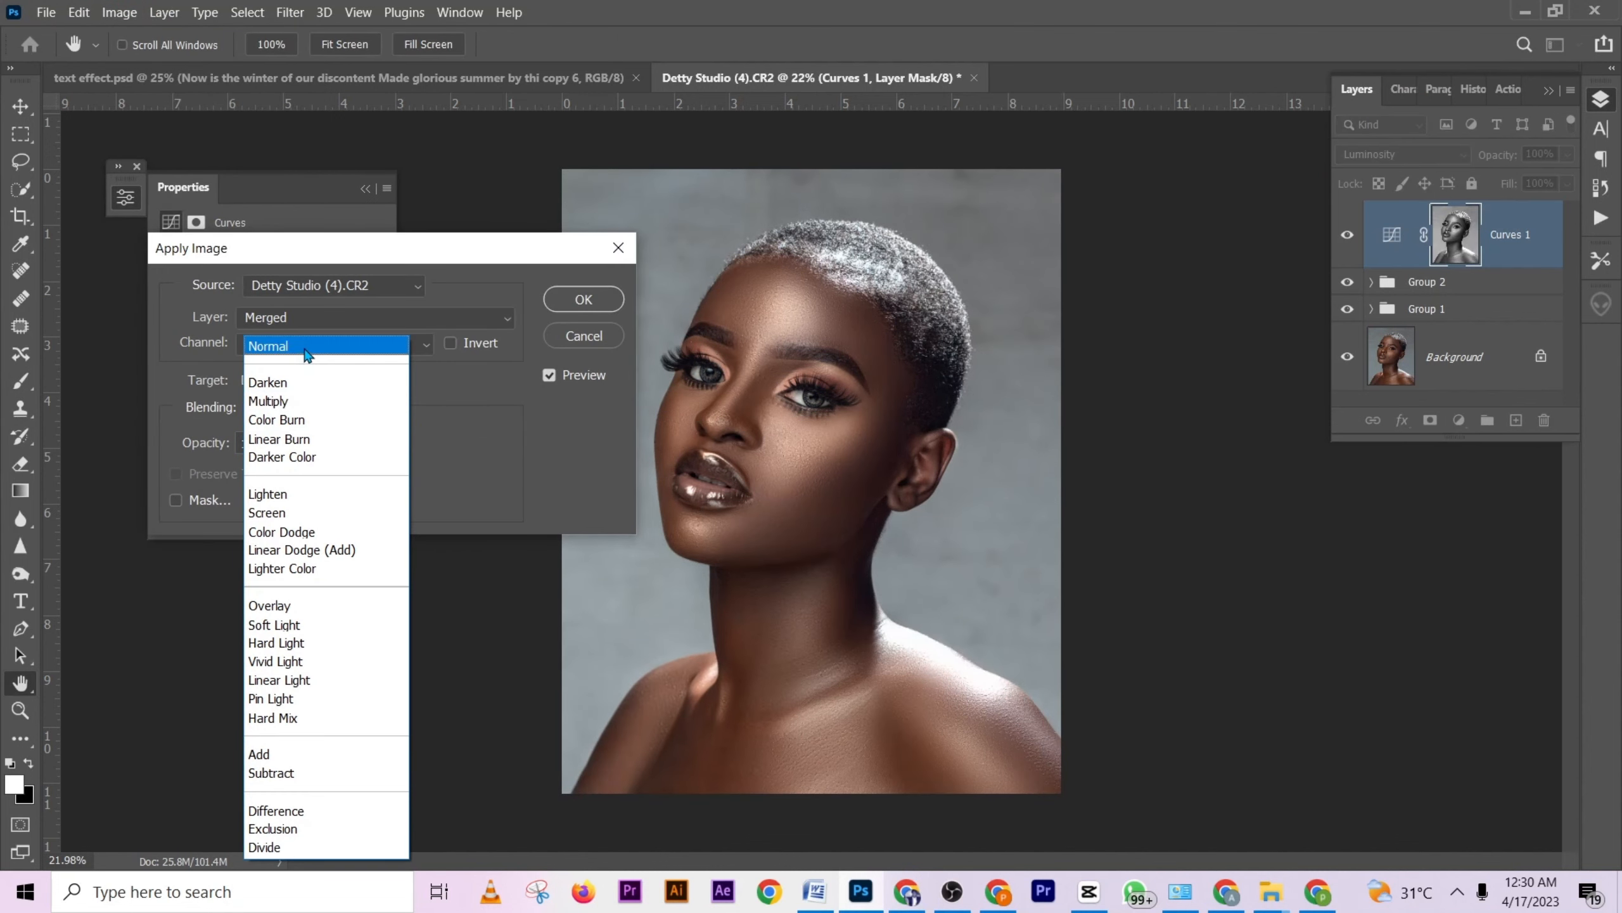
left_click(305, 347)
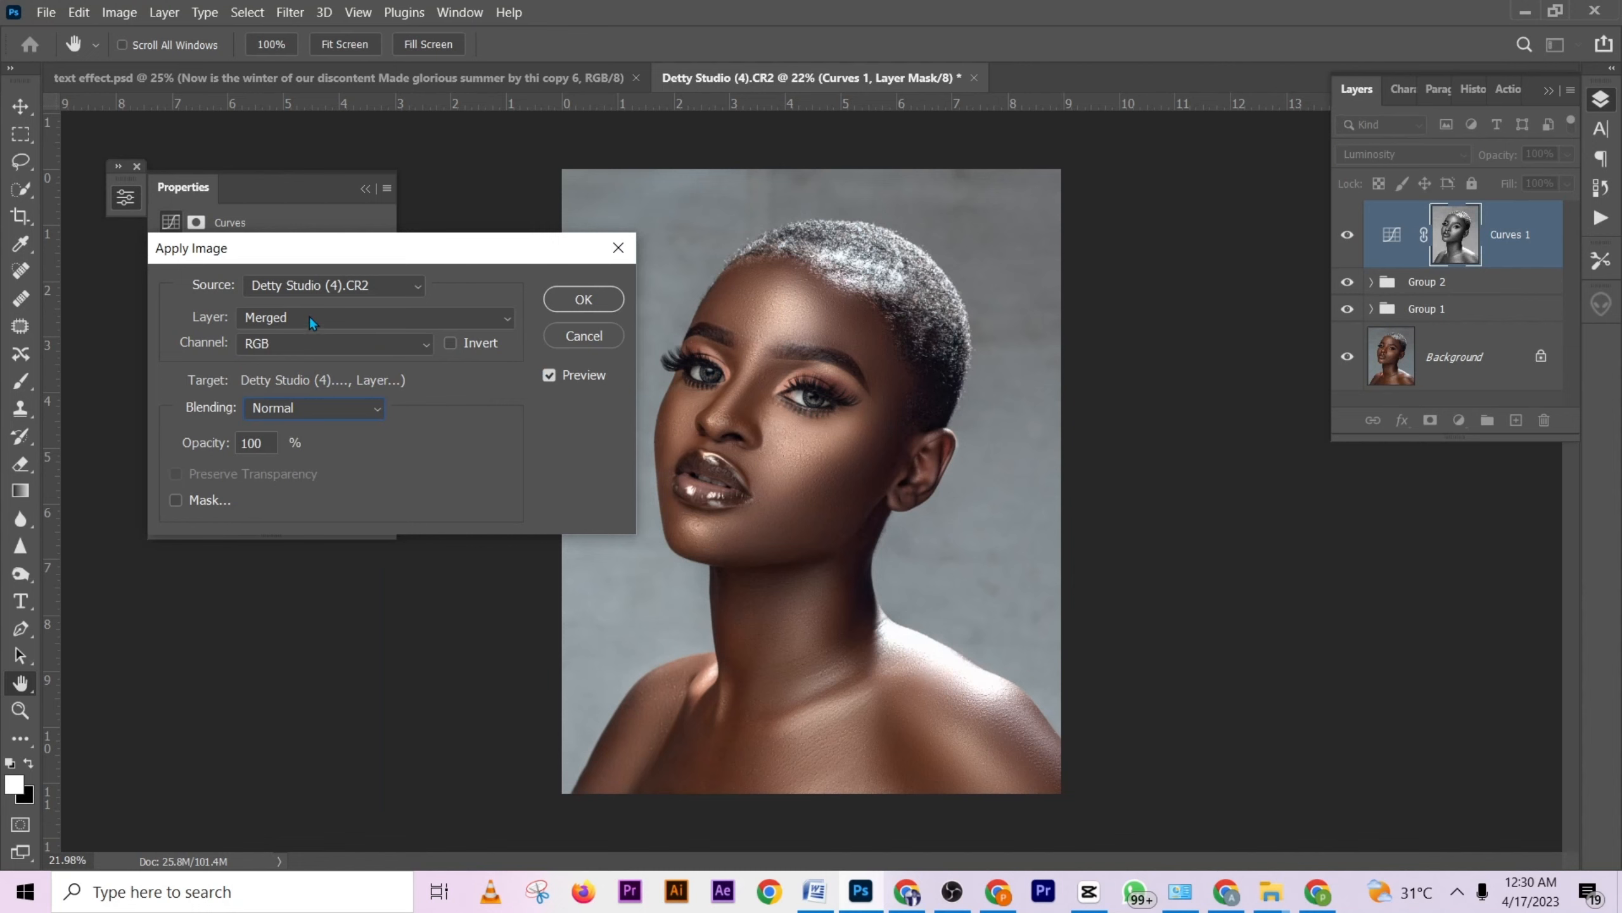
left_click(549, 376)
left_click(550, 376)
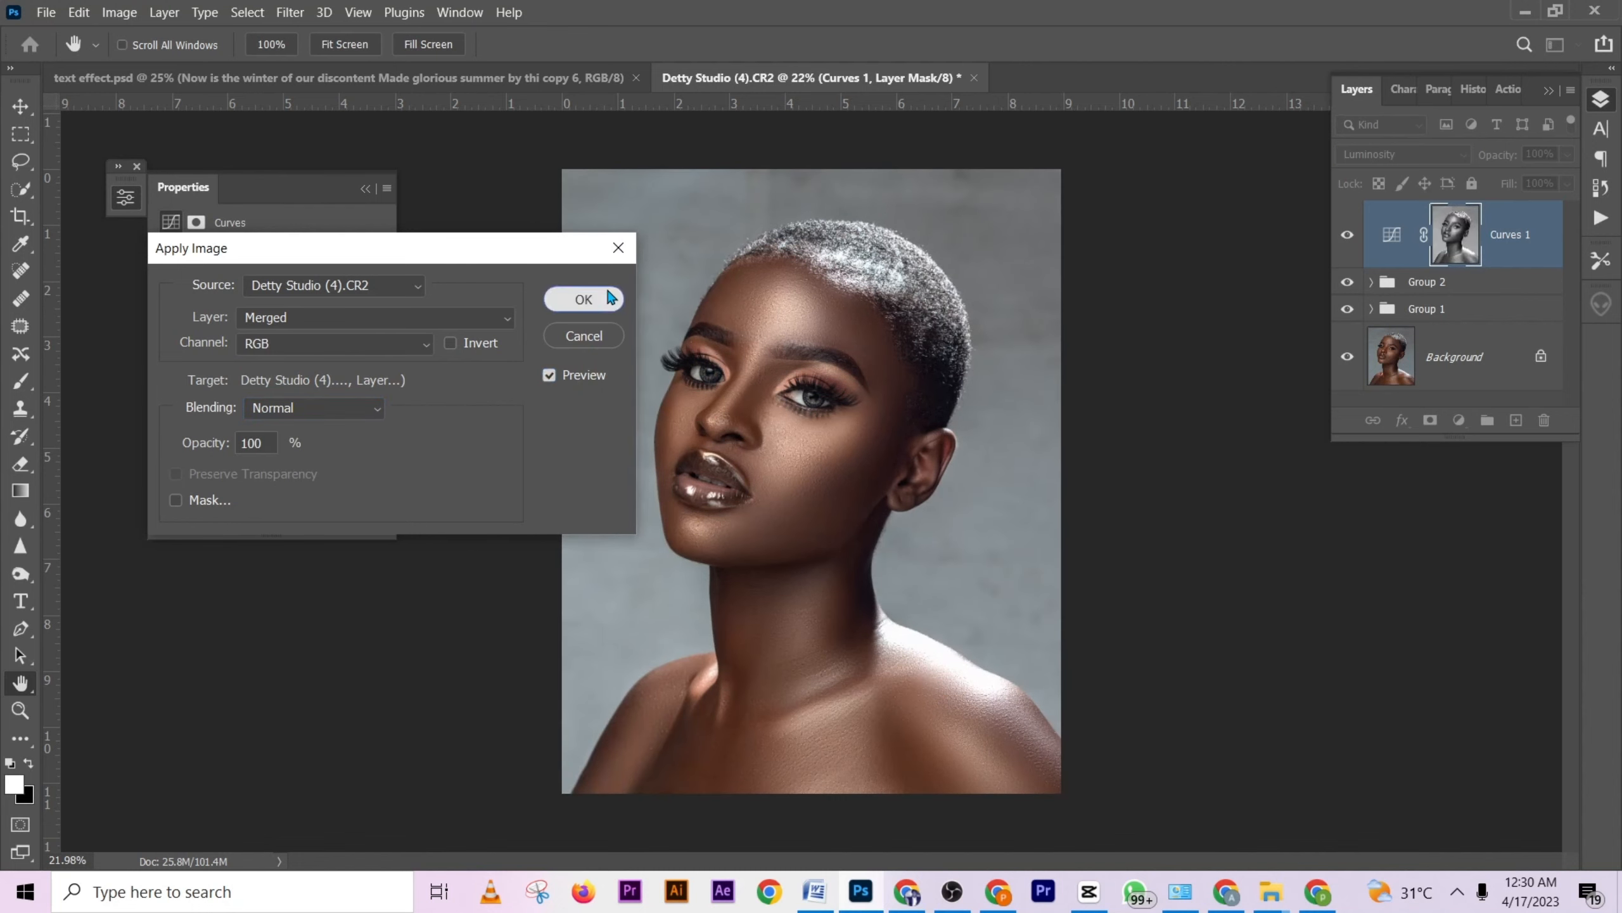
left_click(583, 299)
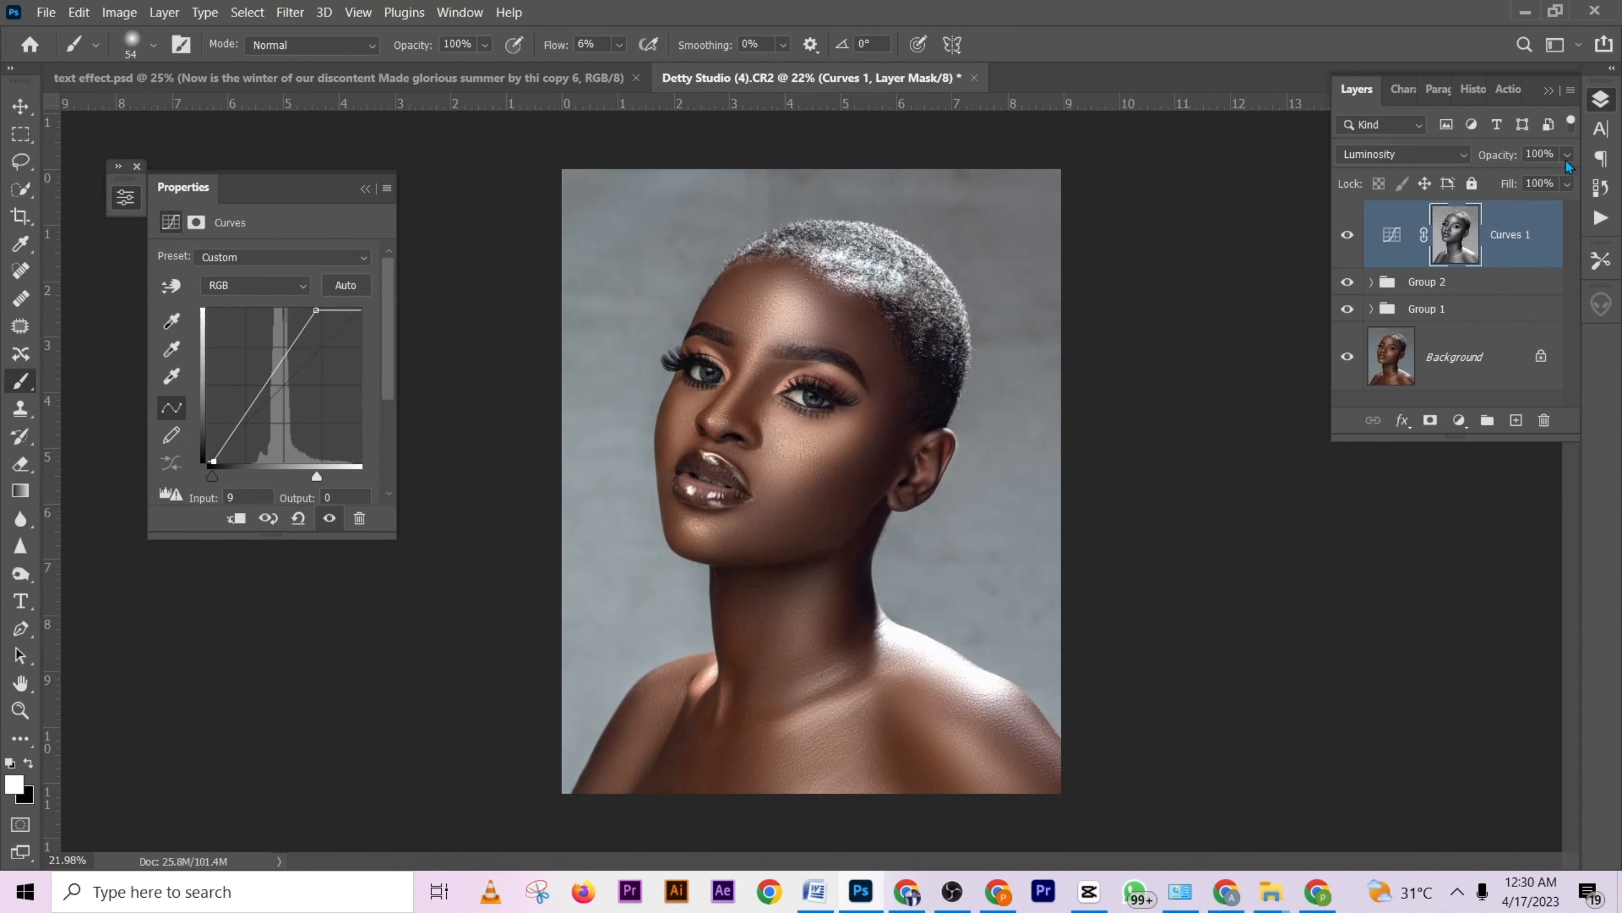
Lower the Curves 1 layer's opacity to 87% and compare the portrait with the layer switched off and on.
left_click(1564, 157)
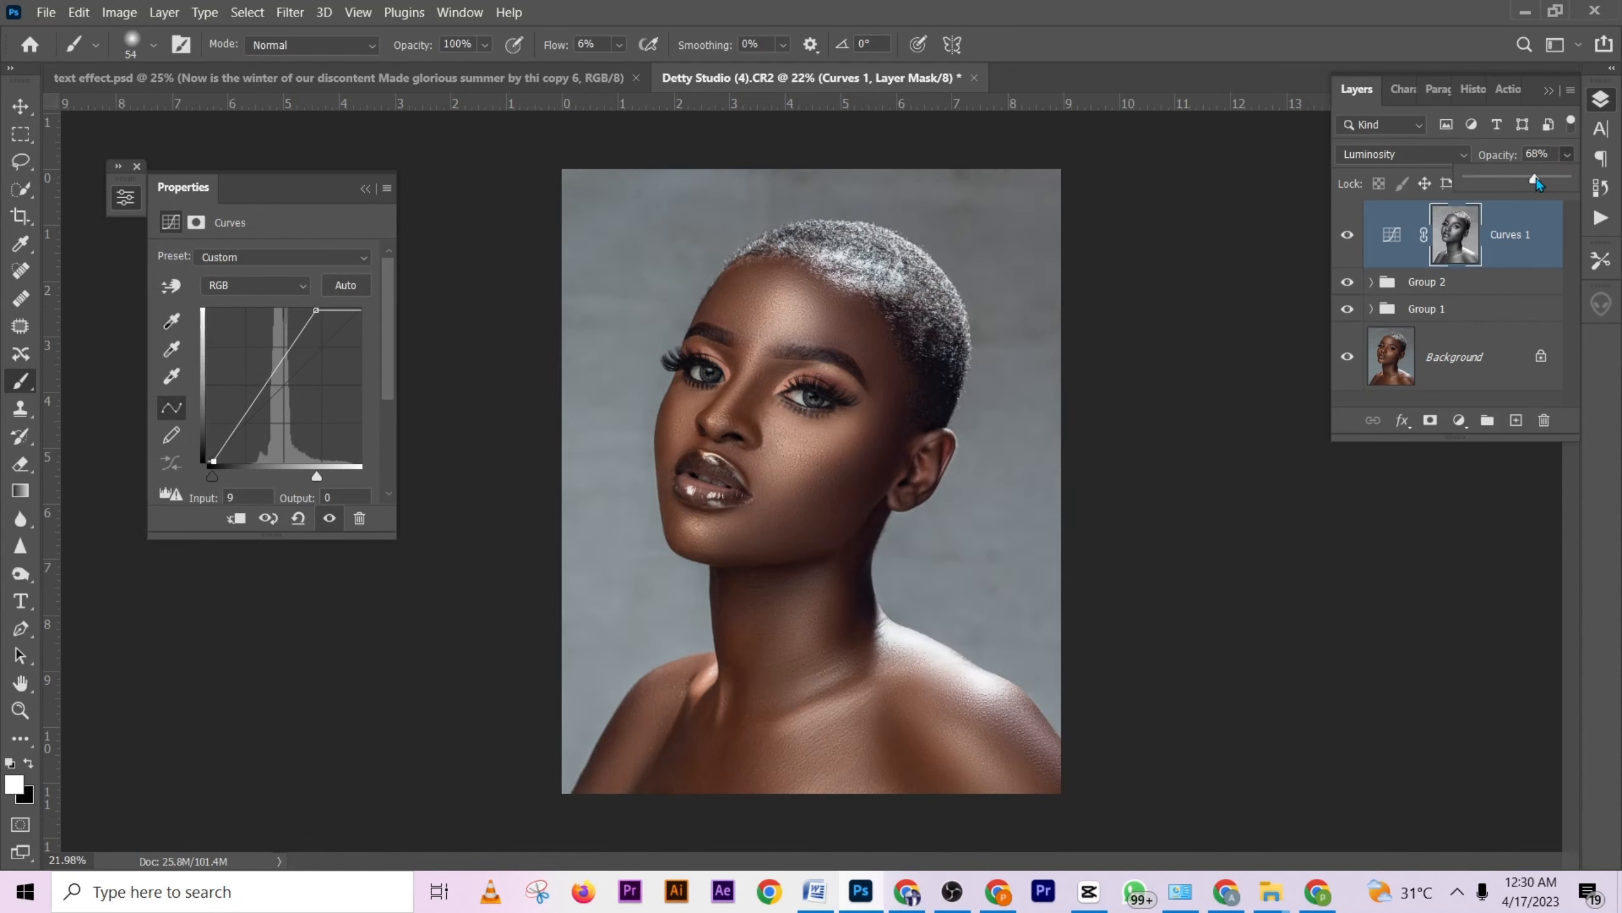
left_click_drag(1536, 181, 1541, 181)
left_click(1567, 155)
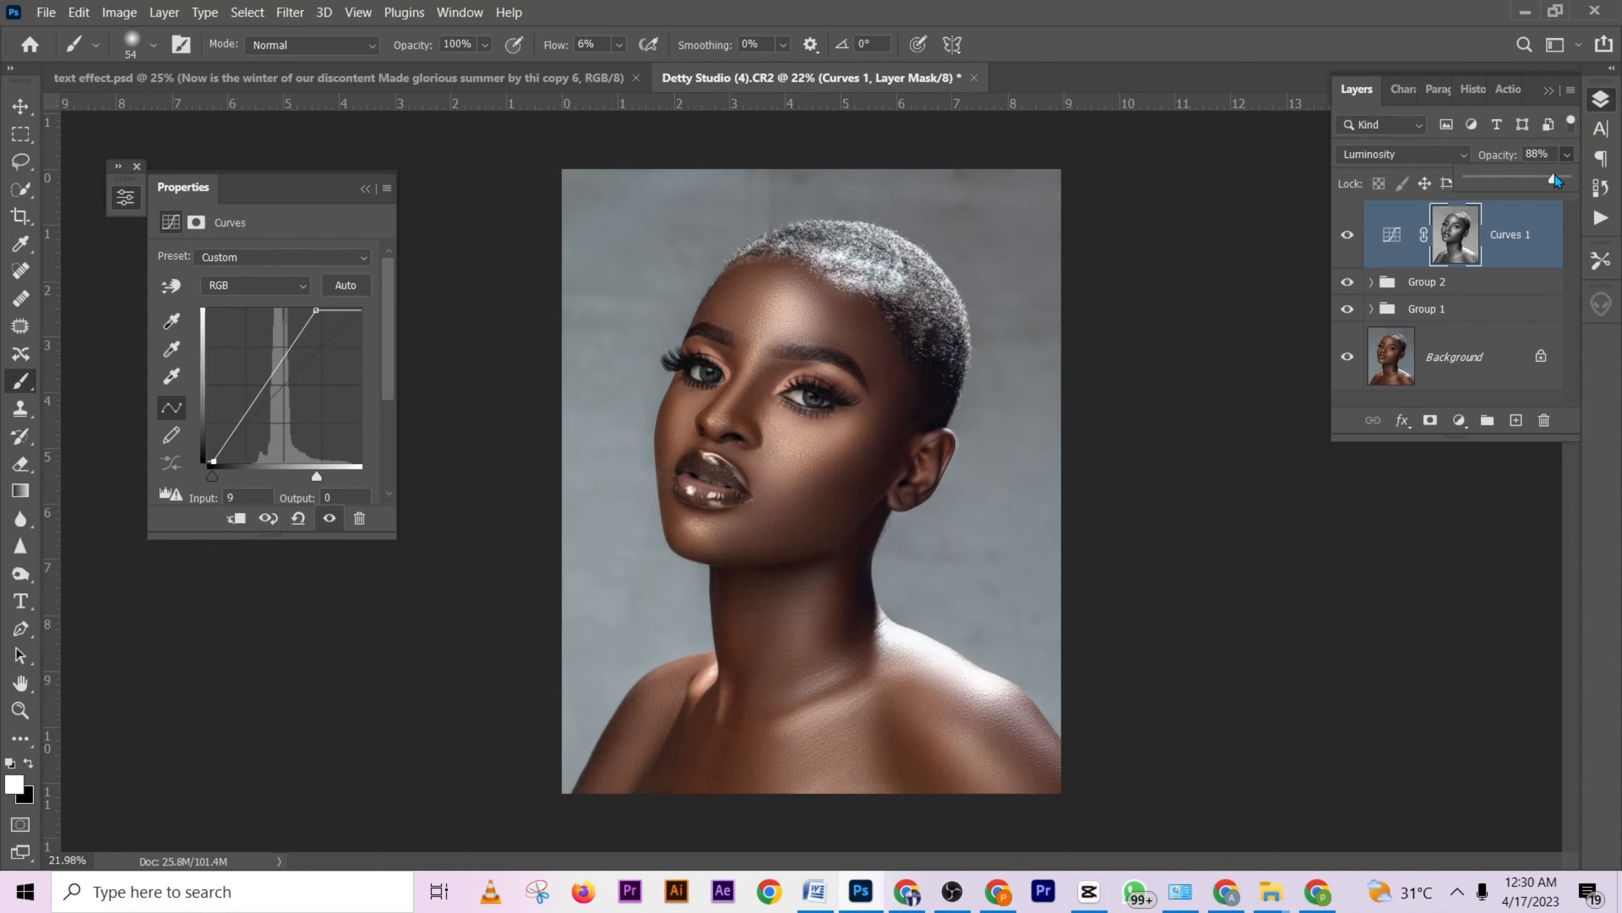
left_click(1349, 240)
left_click(1348, 241)
left_click(1349, 241)
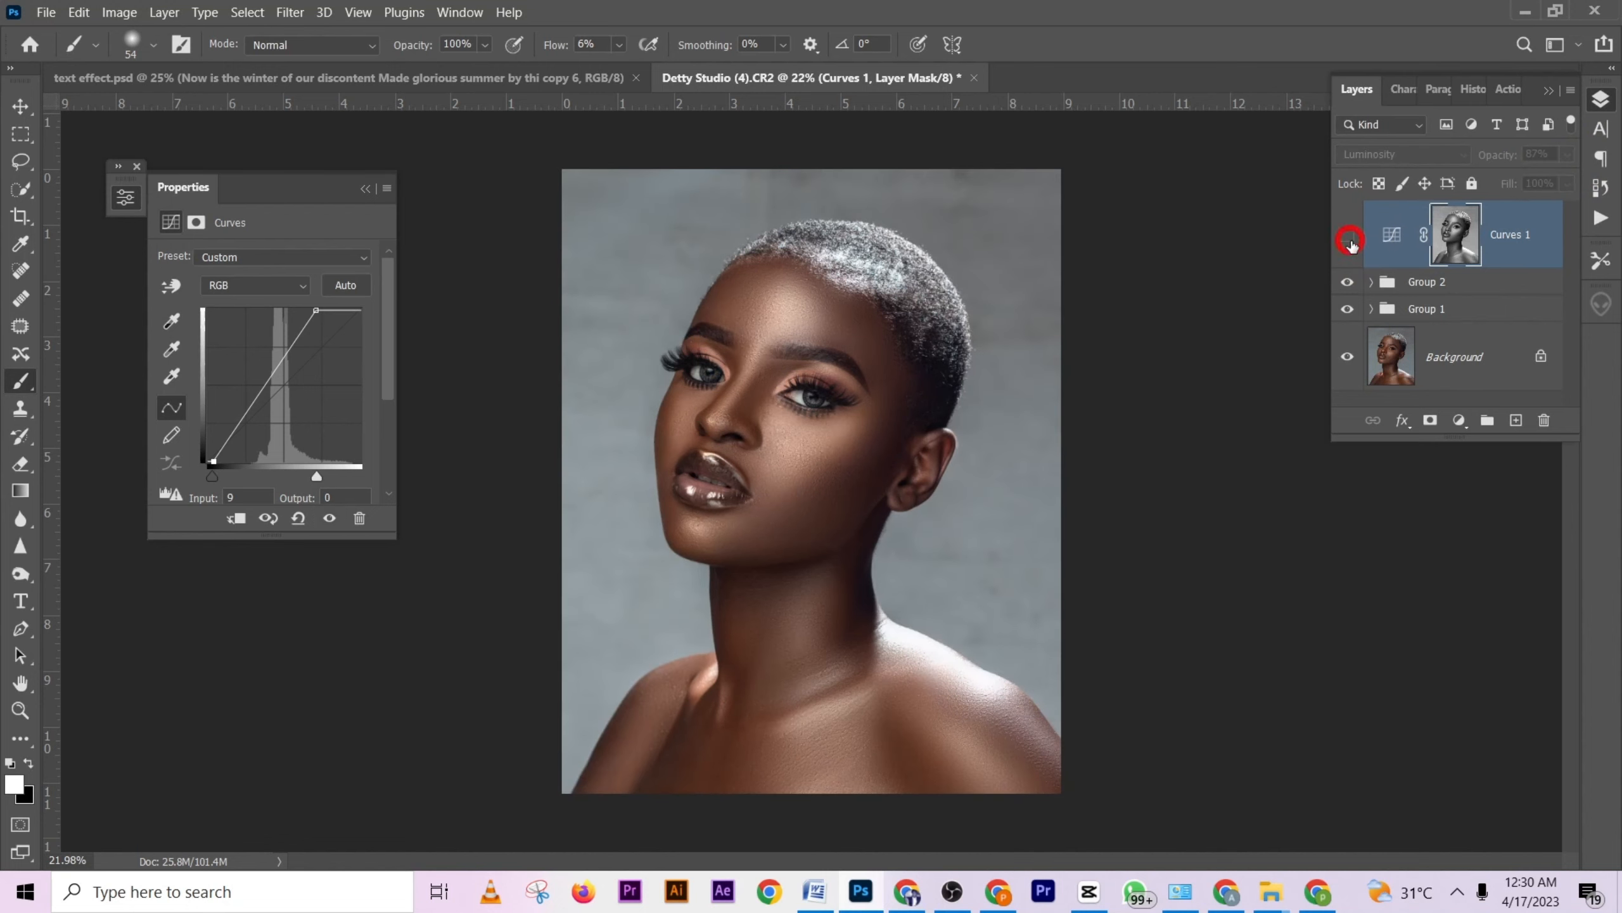
left_click(1348, 240)
Reduce the Curves 1 layer's opacity to 52% and compare the portrait with and without it.
left_click(1567, 156)
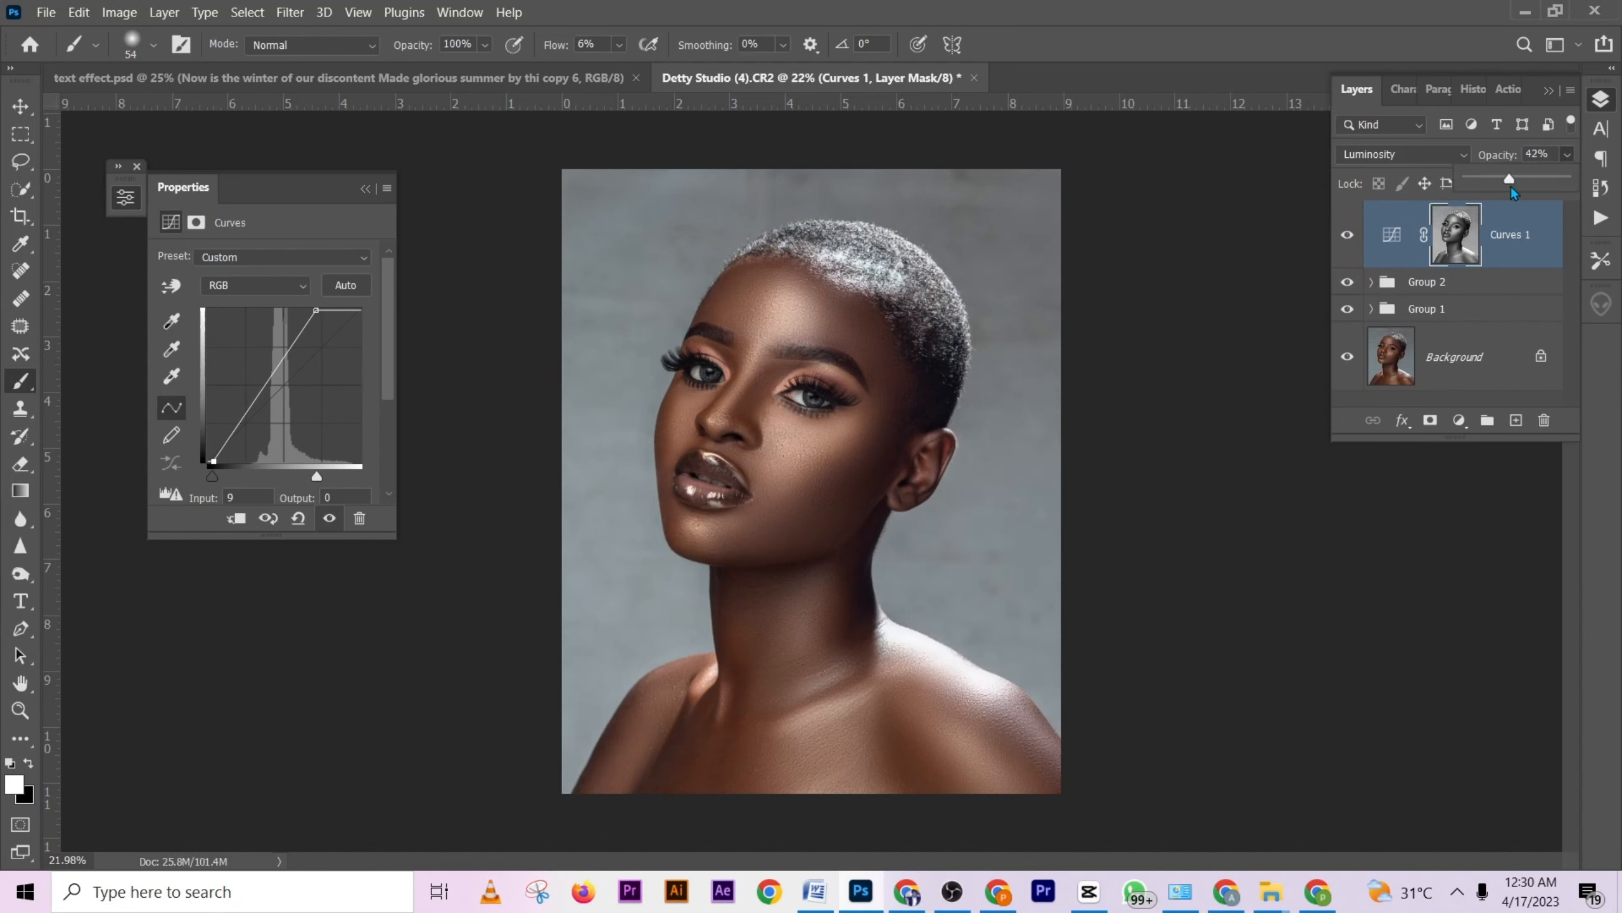
left_click_drag(1530, 191, 1521, 191)
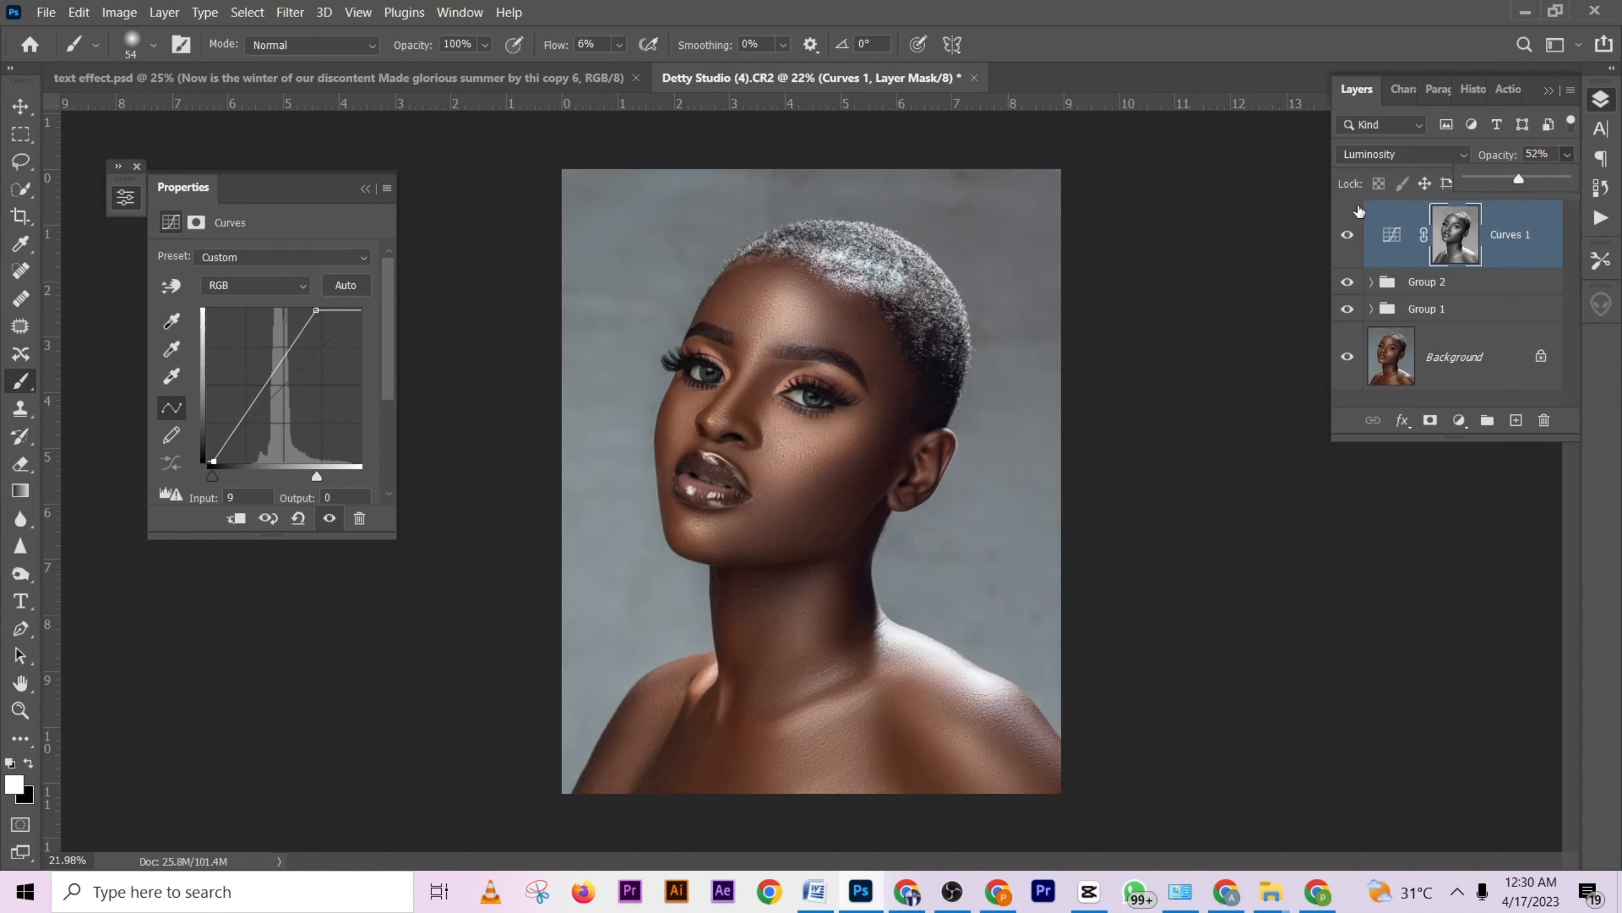
left_click(1348, 236)
left_click(1348, 236)
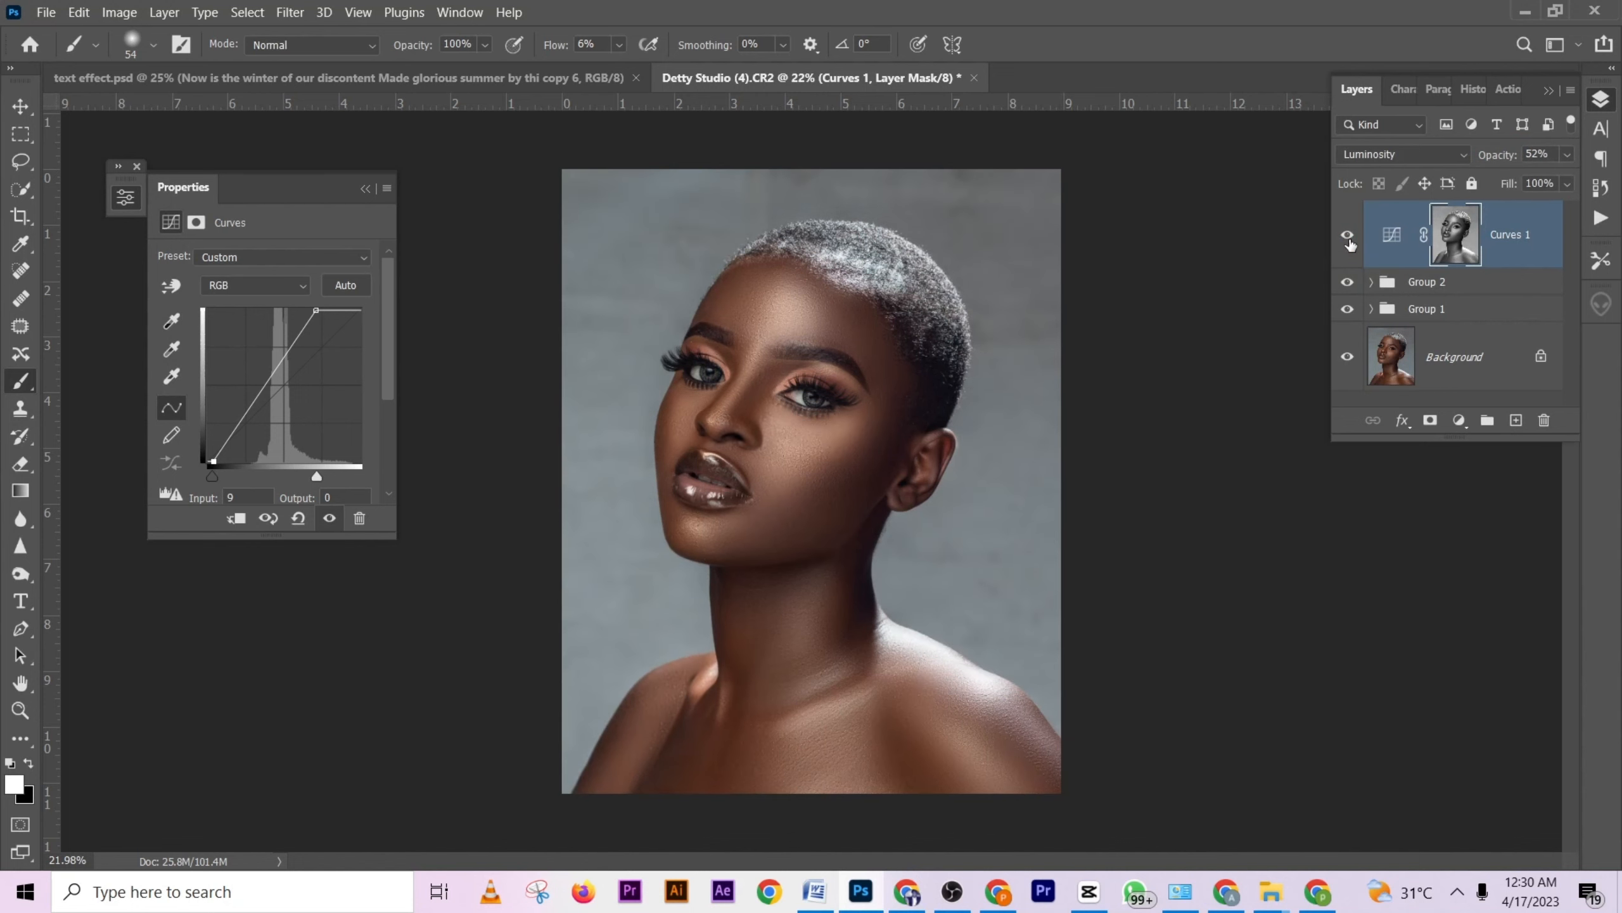
Stop recording the contrast action and inspect the face up close and the portrait as a whole.
left_click(1509, 89)
left_click(1388, 423)
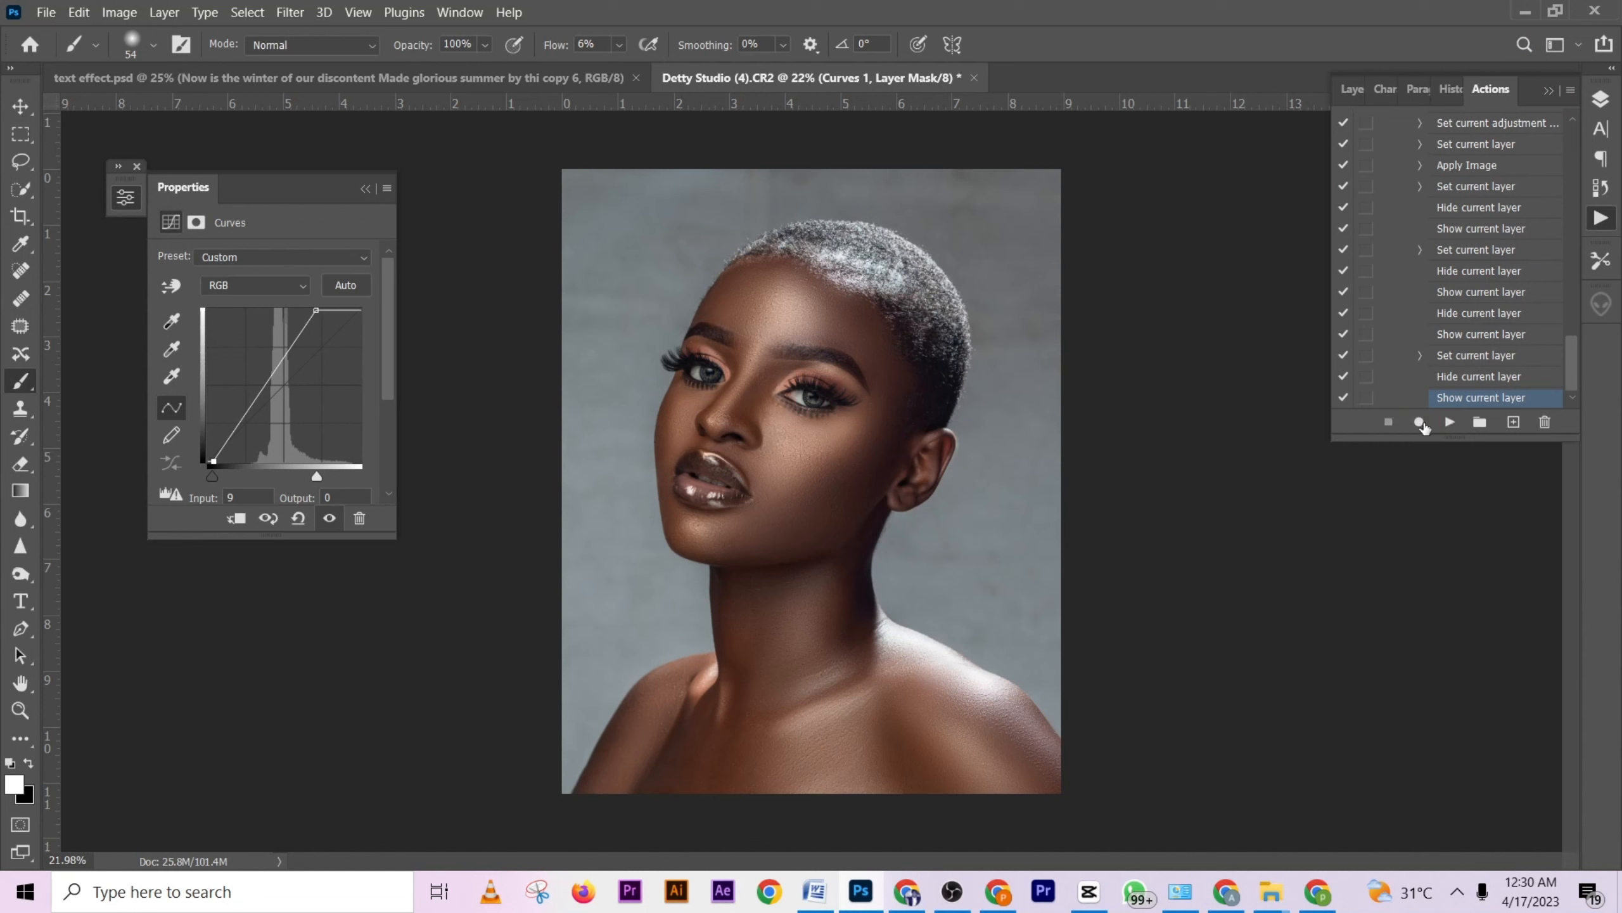
left_click(1352, 90)
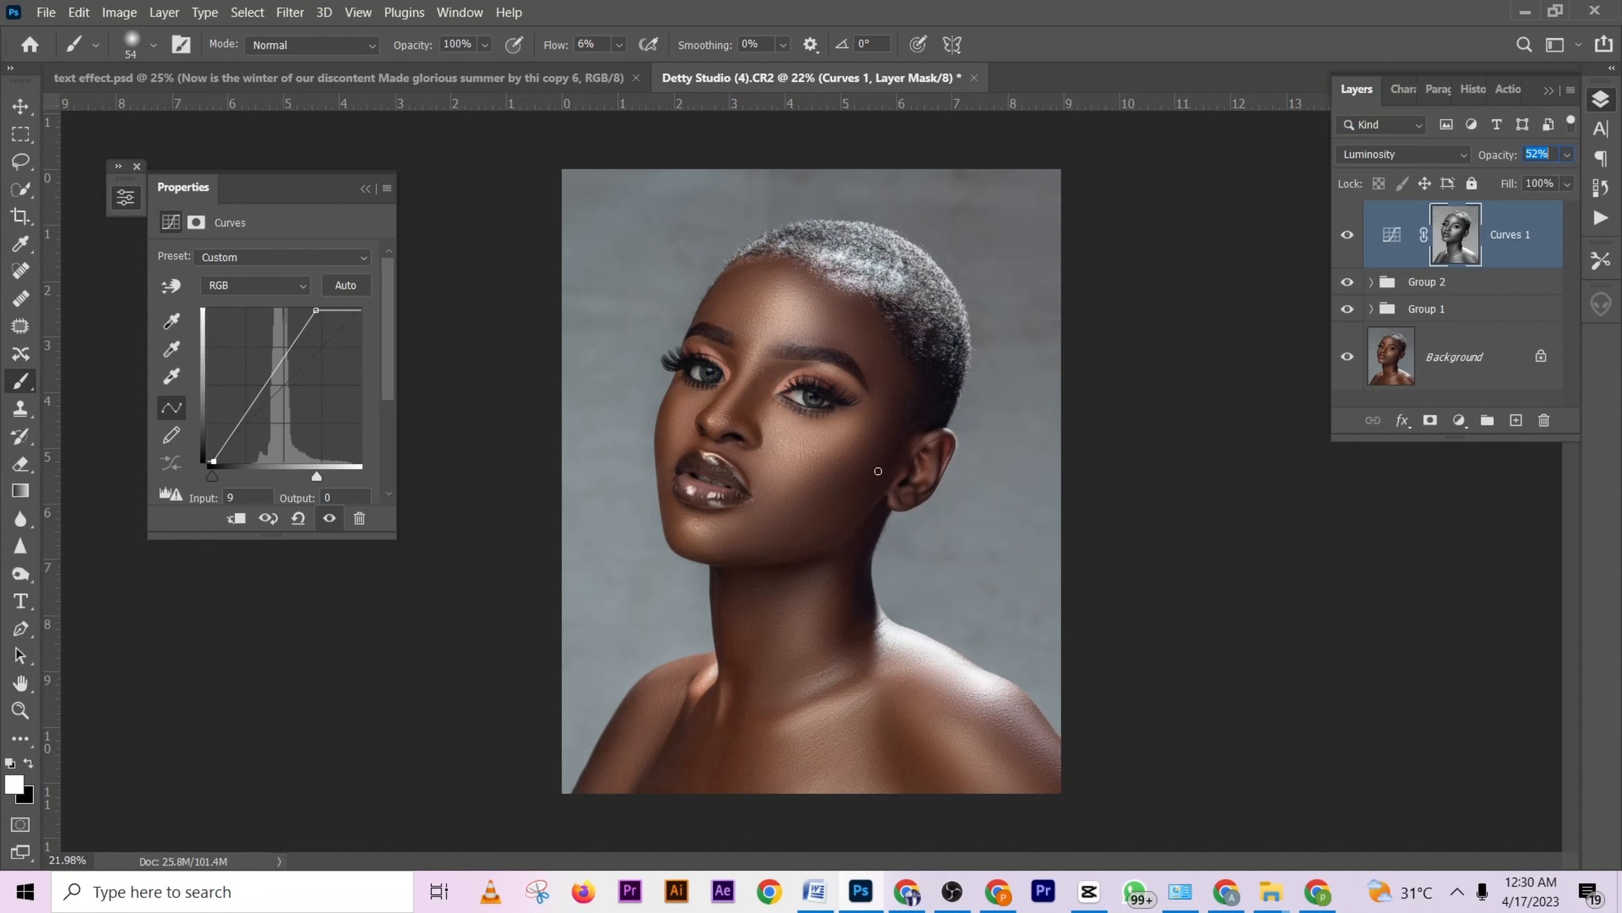
left_click(1236, 534)
scroll(686, 415, "up", 12)
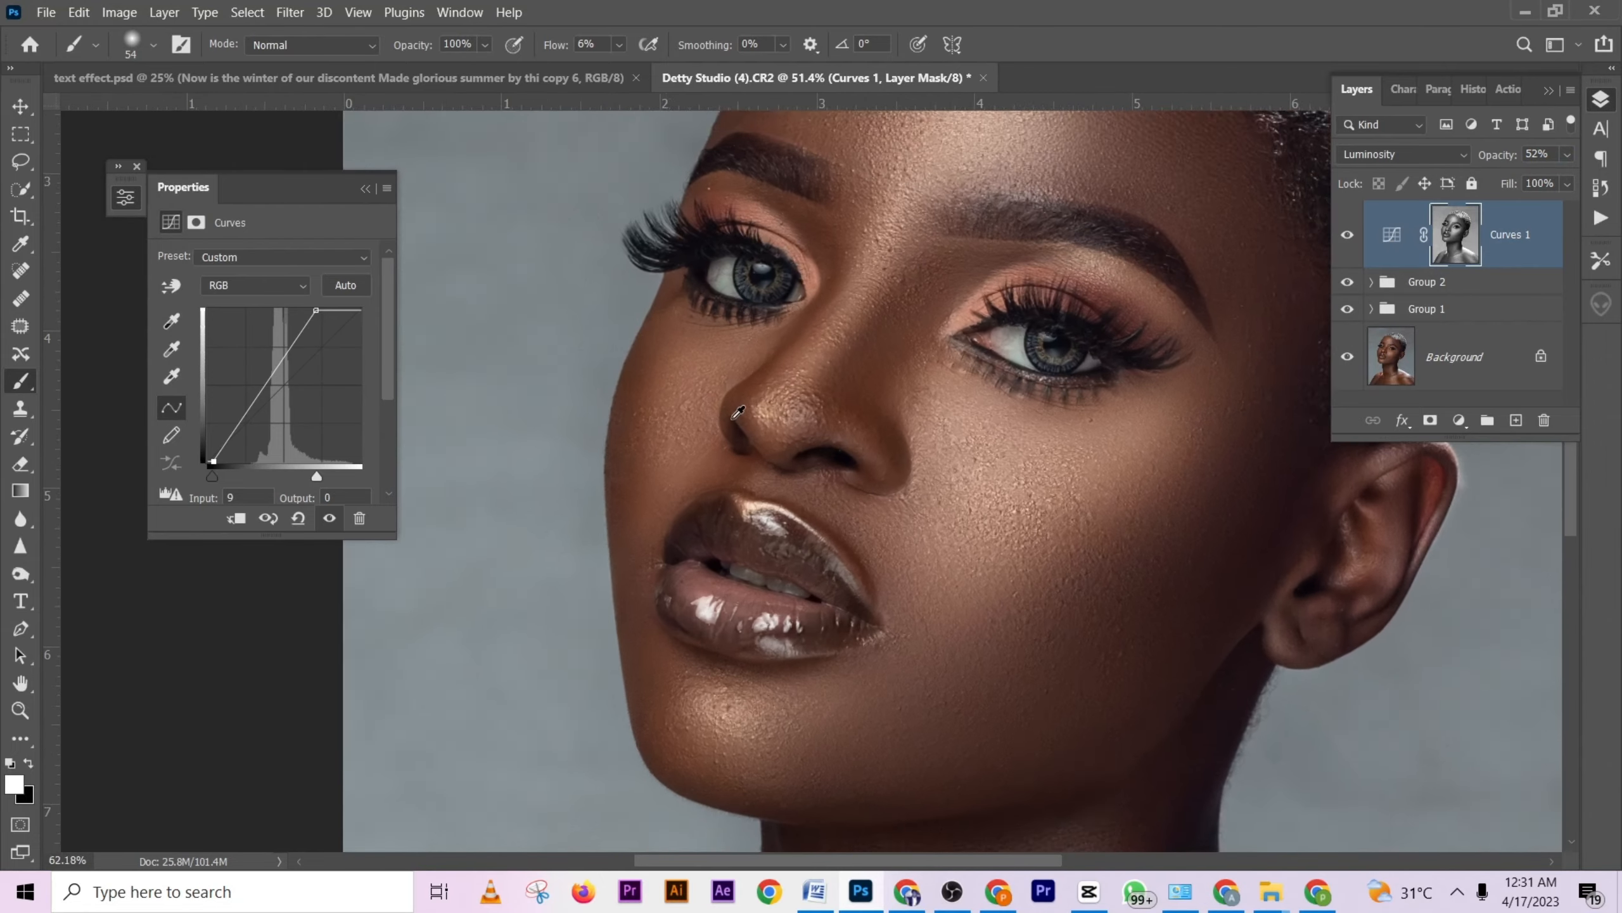
scroll(741, 408, "down", 12)
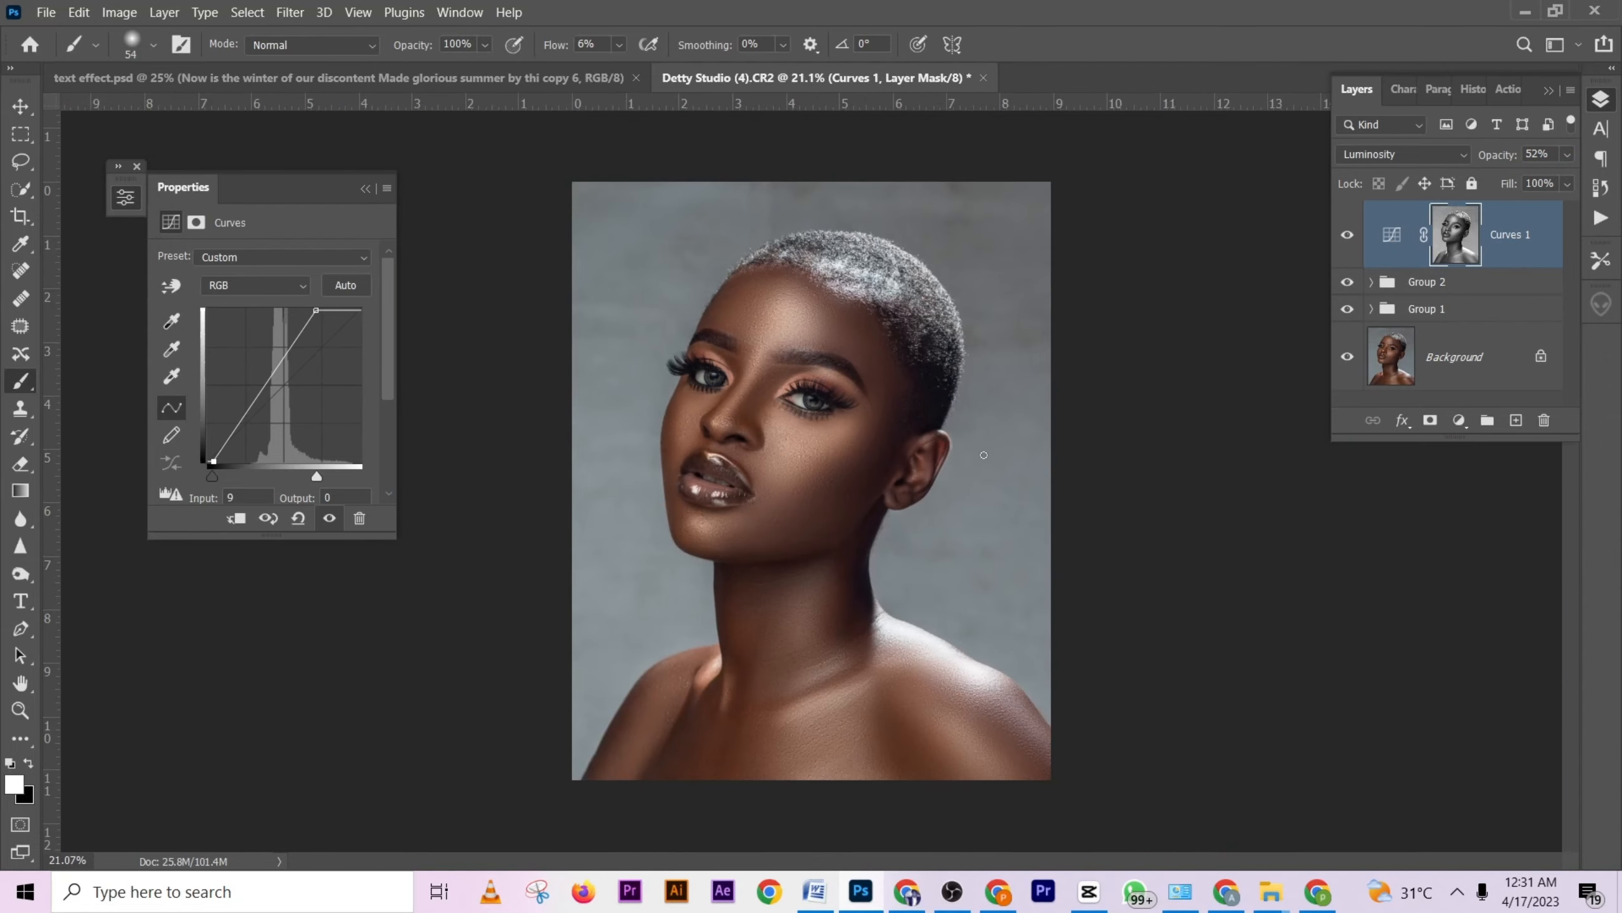
scroll(1058, 475, "up", 10)
scroll(1016, 438, "down", 7)
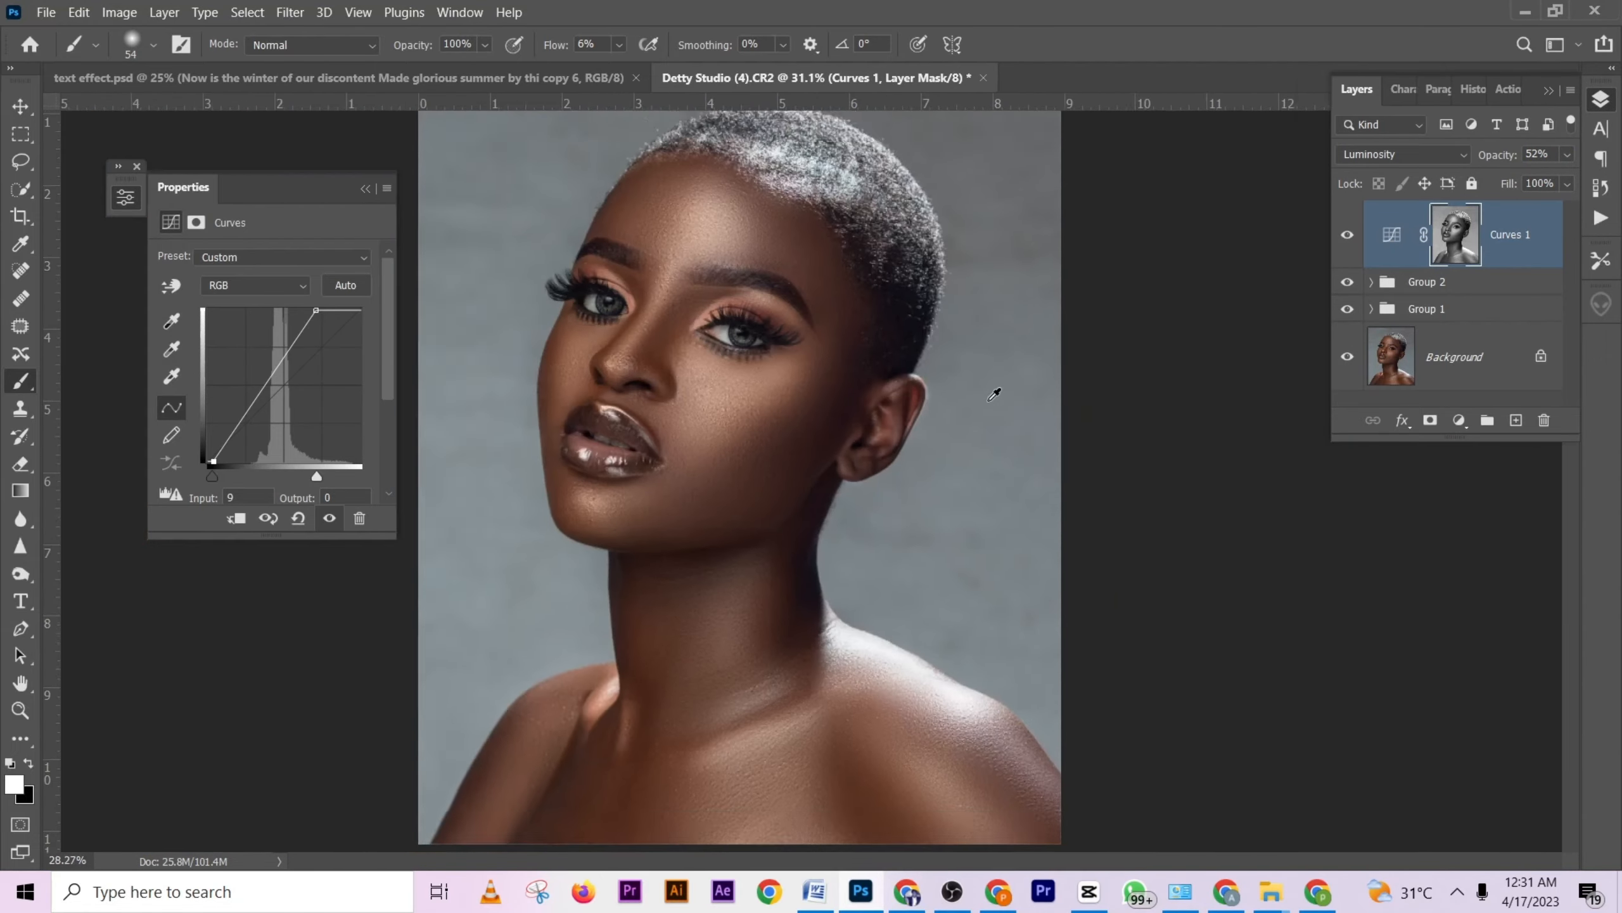
Collapse the curve properties and start recording a new action named bg in the test set.
left_click(364, 189)
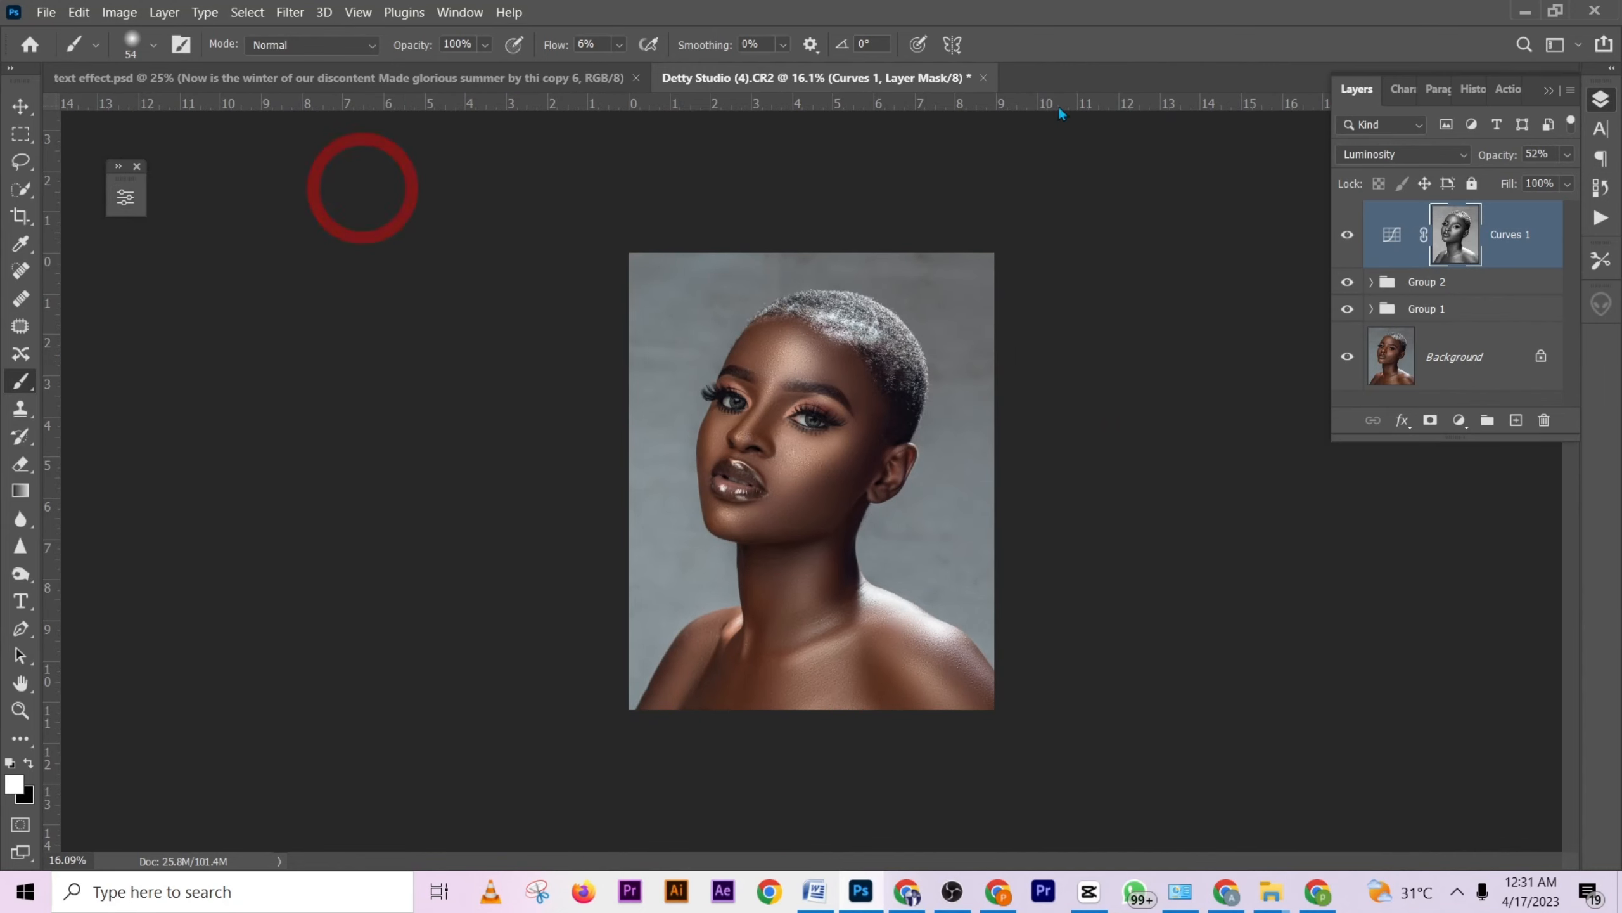
left_click(1516, 92)
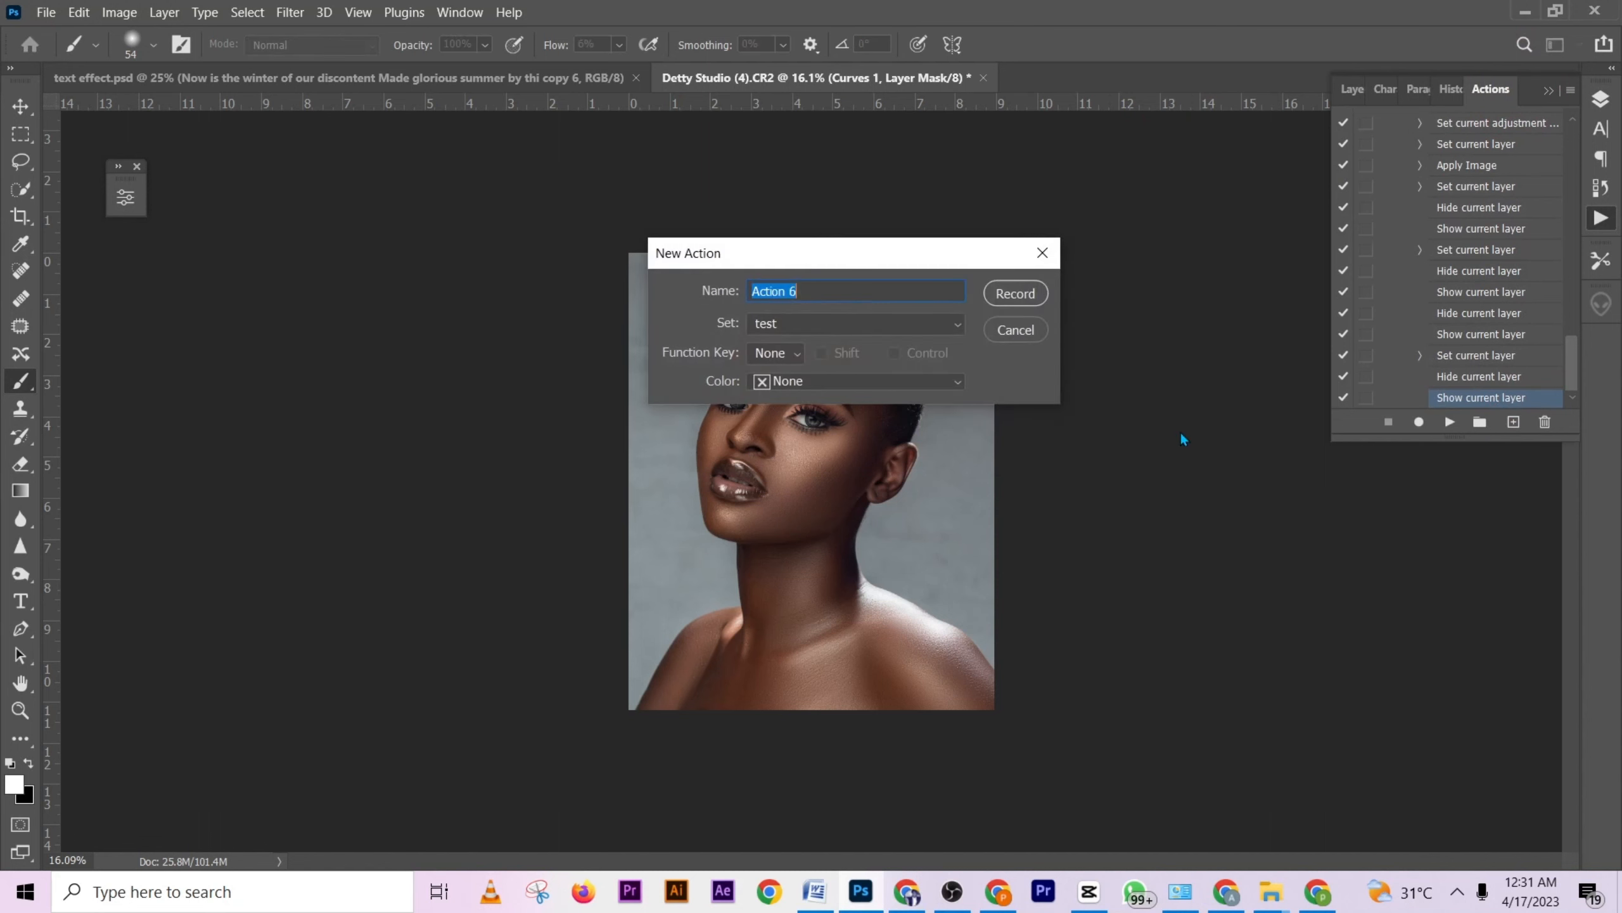
type("g")
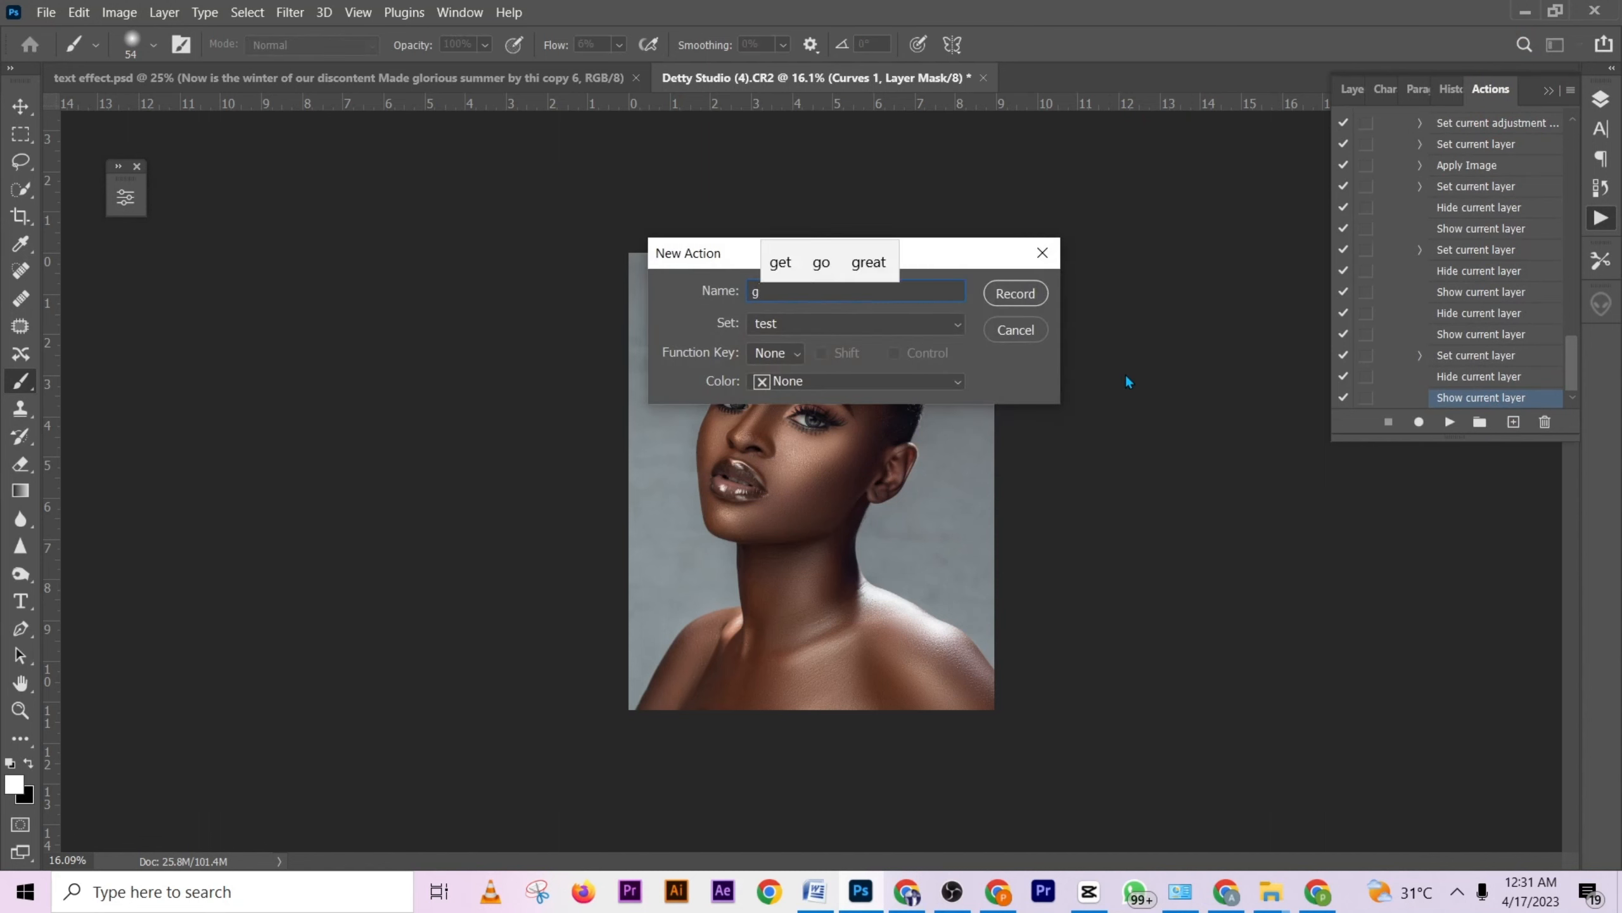
type("g")
key("BackSpace")
key("BackSpace")
type("bg")
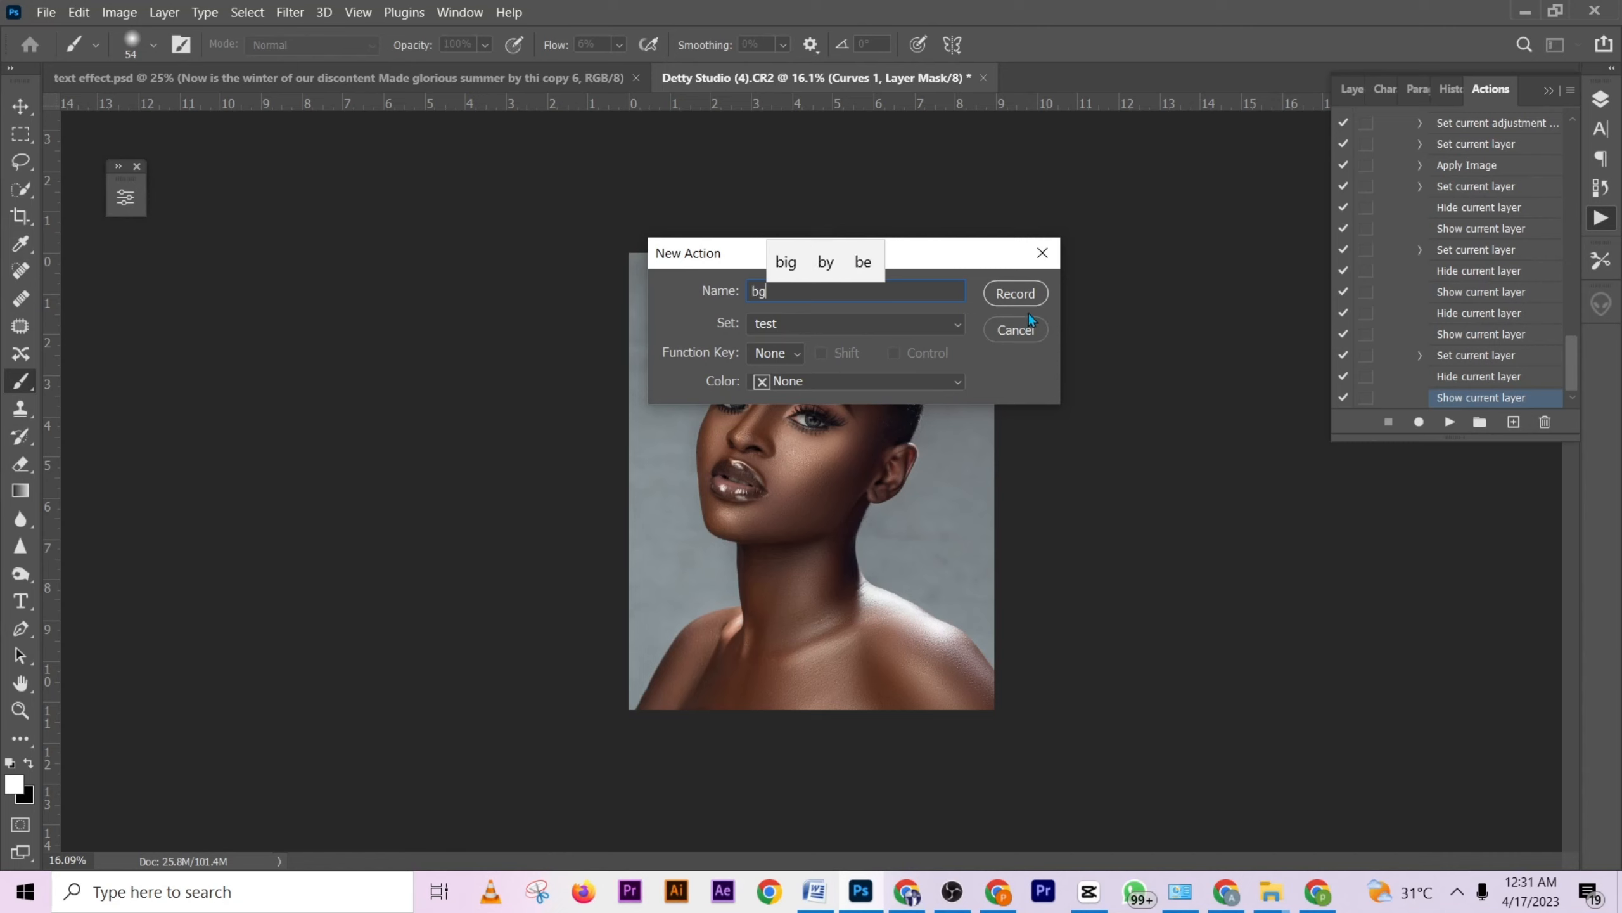
left_click(1016, 293)
Stamp all visible layers into a new merged layer above Curves 1.
left_click(1349, 90)
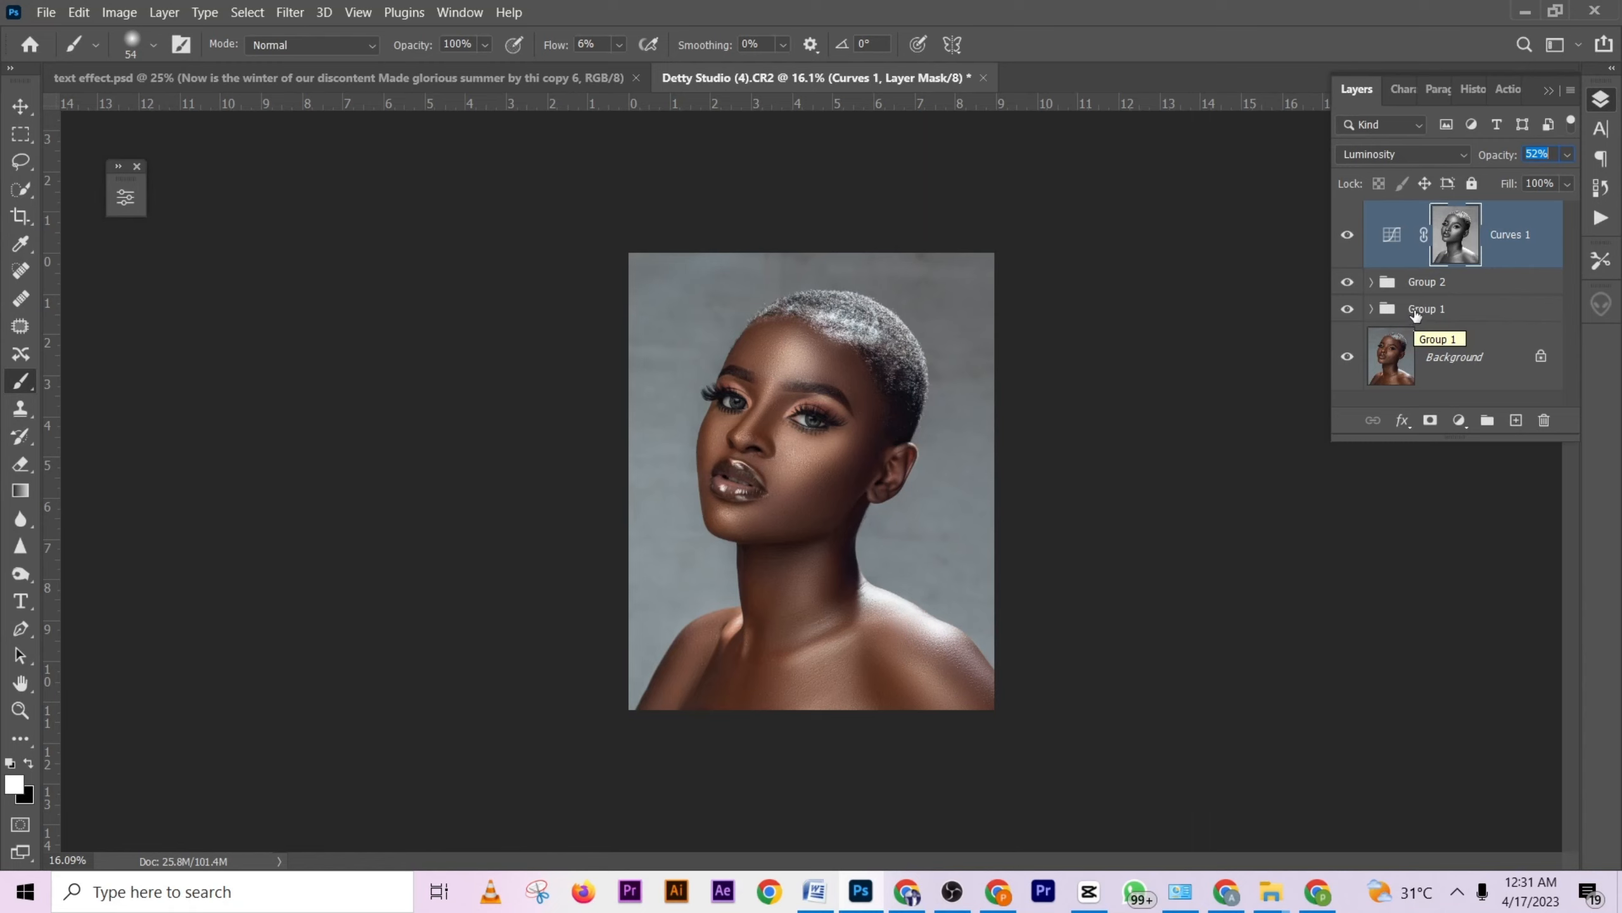
left_click(1415, 315)
key("ctrl+alt+shift+e")
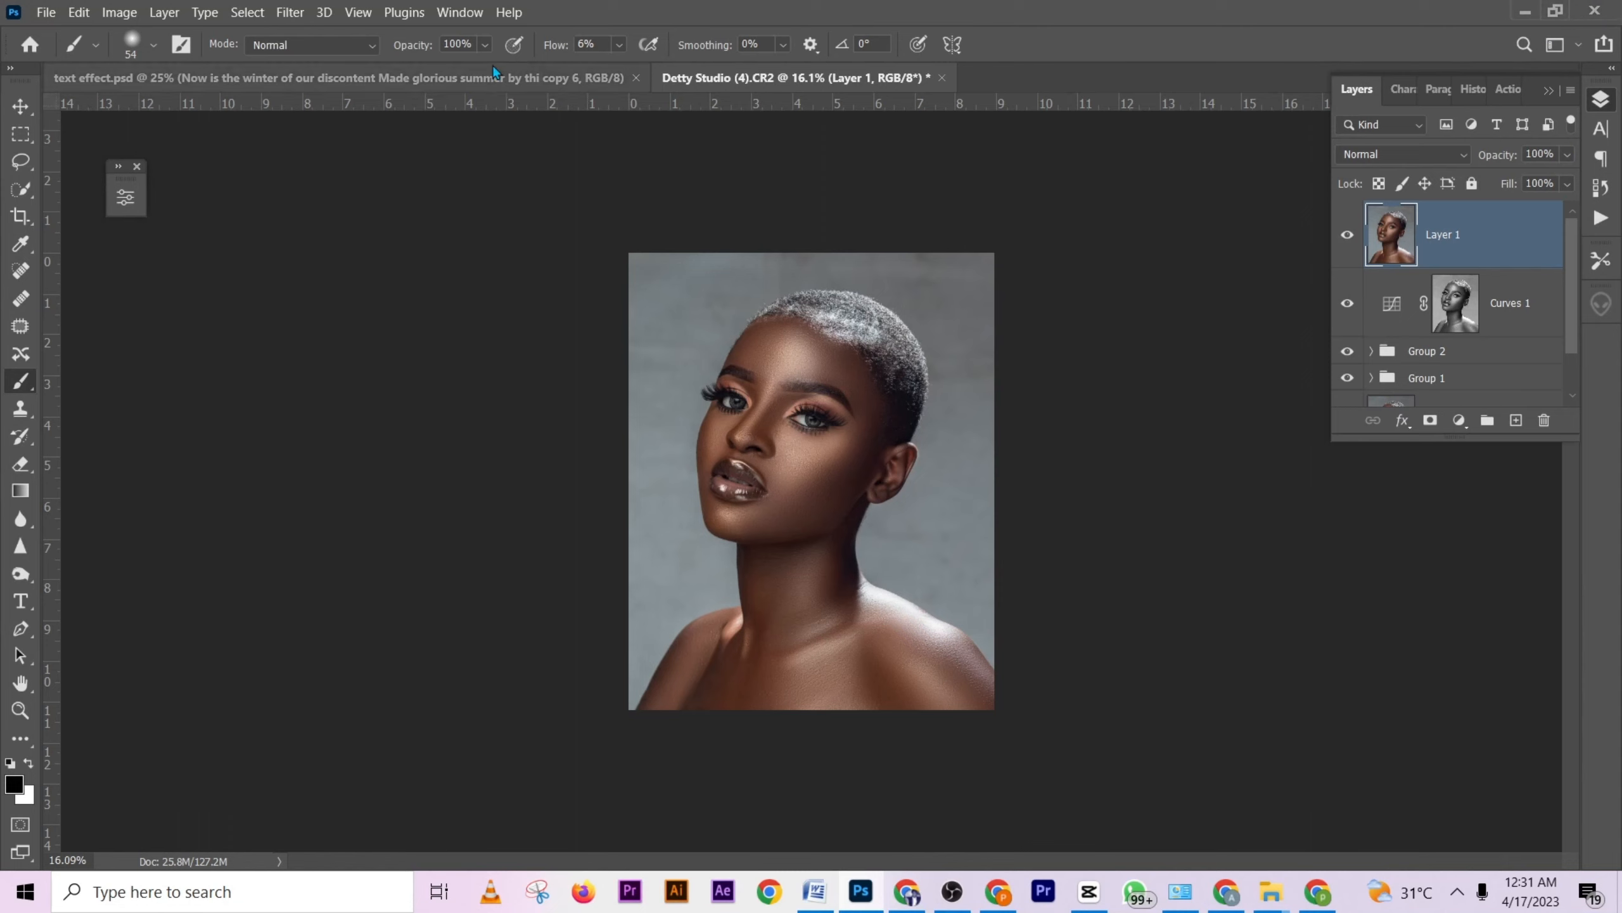
Select the woman with Select Subject, then invert the selection to cover the background.
left_click(20, 189)
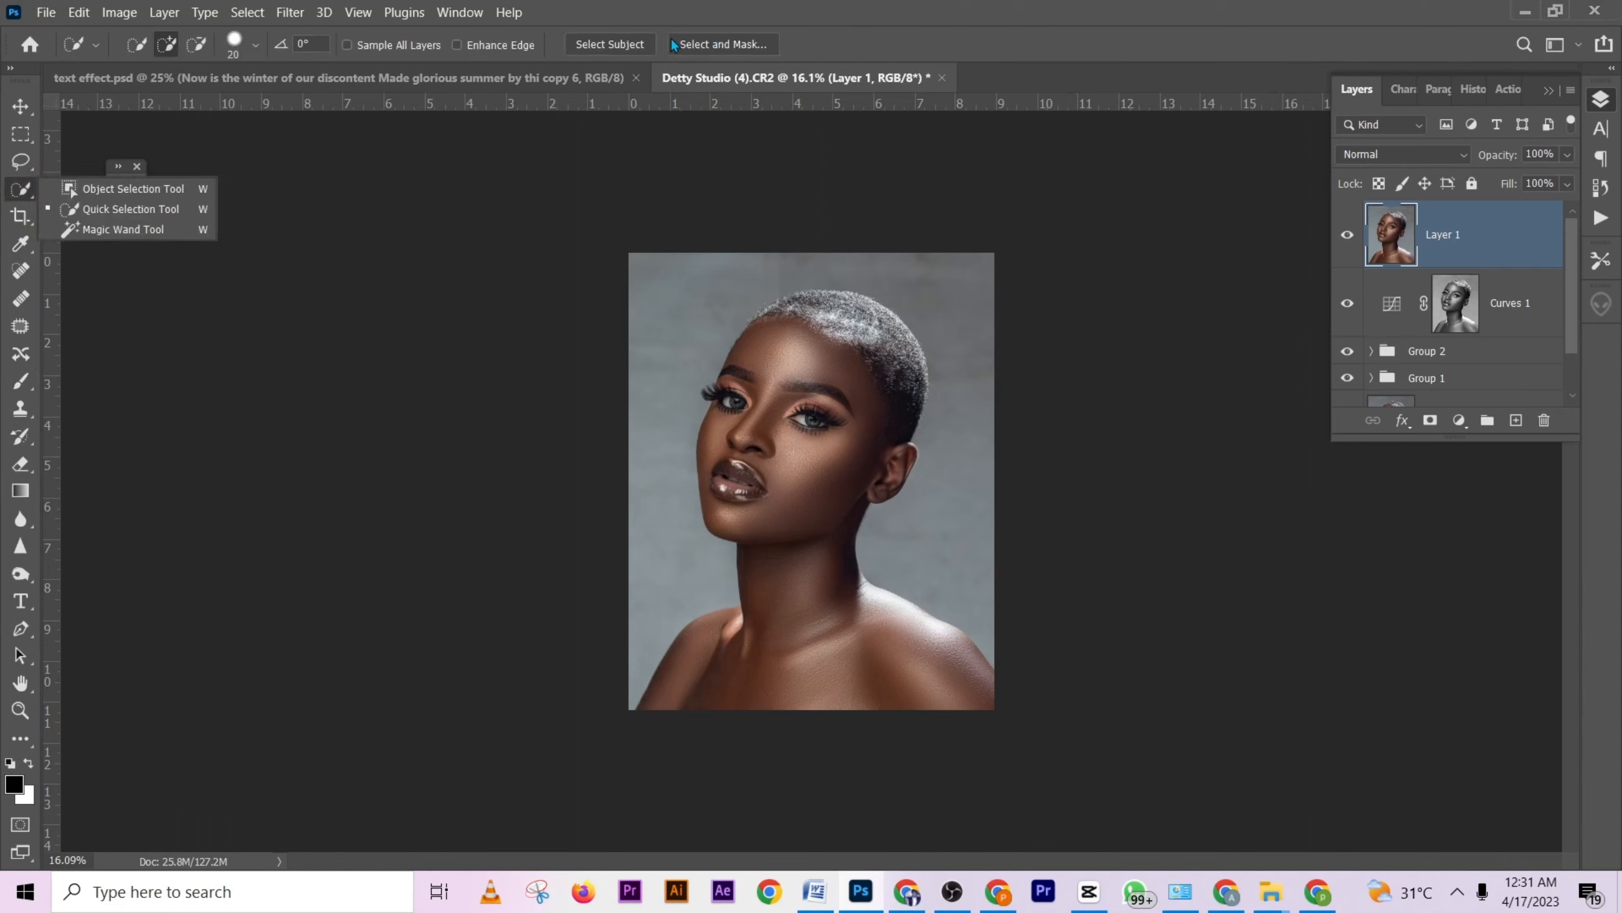
left_click(641, 48)
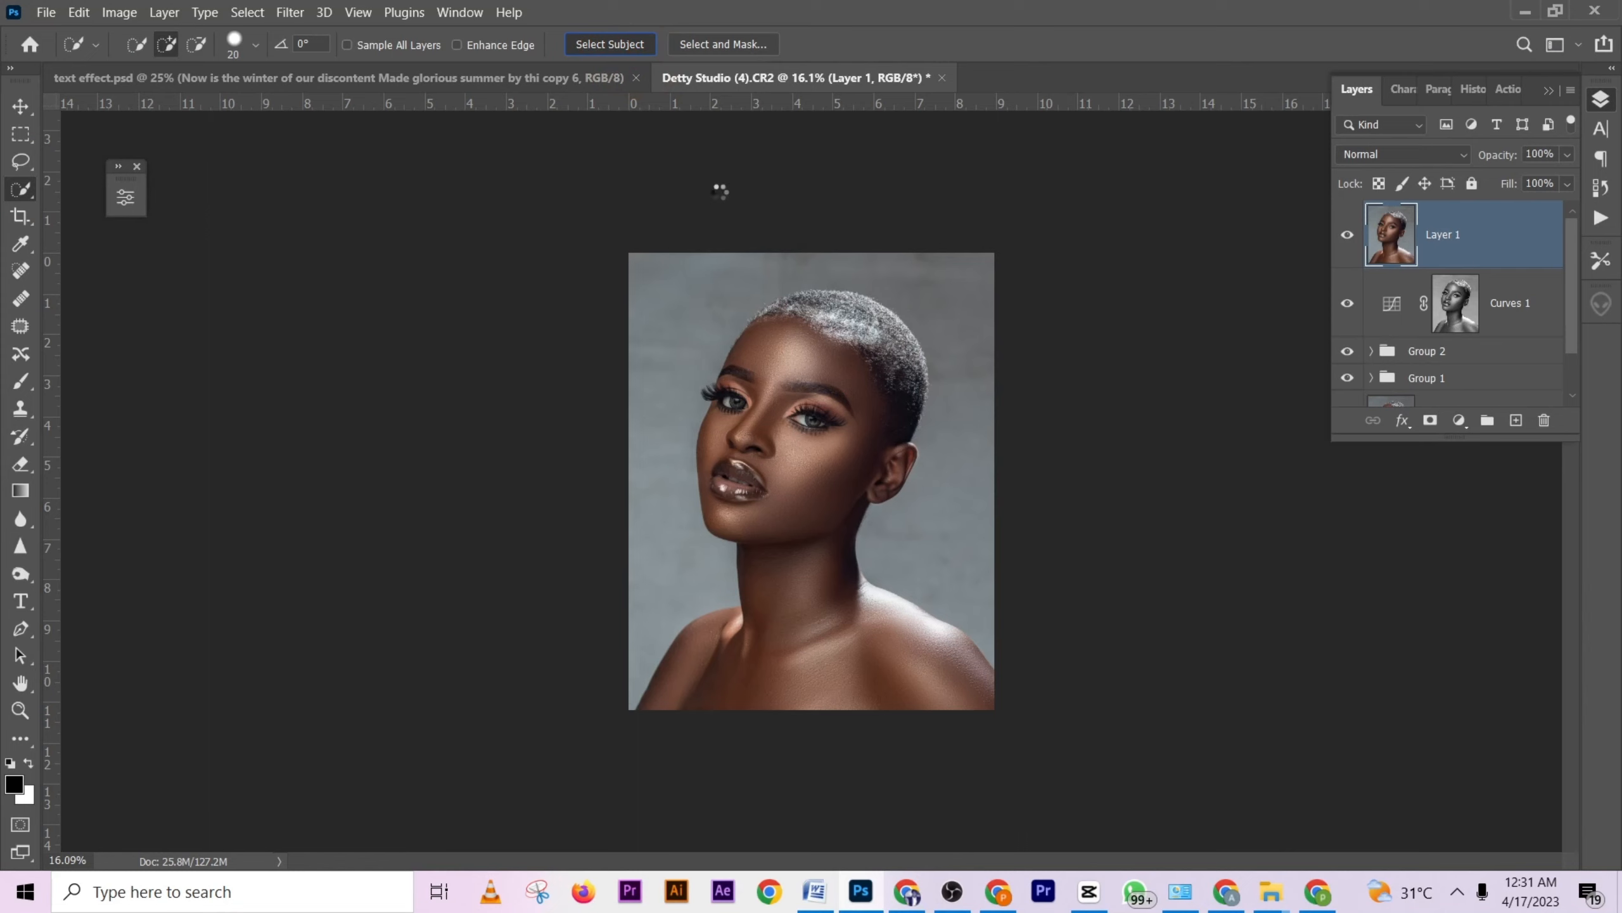
right_click(828, 415)
left_click(906, 454)
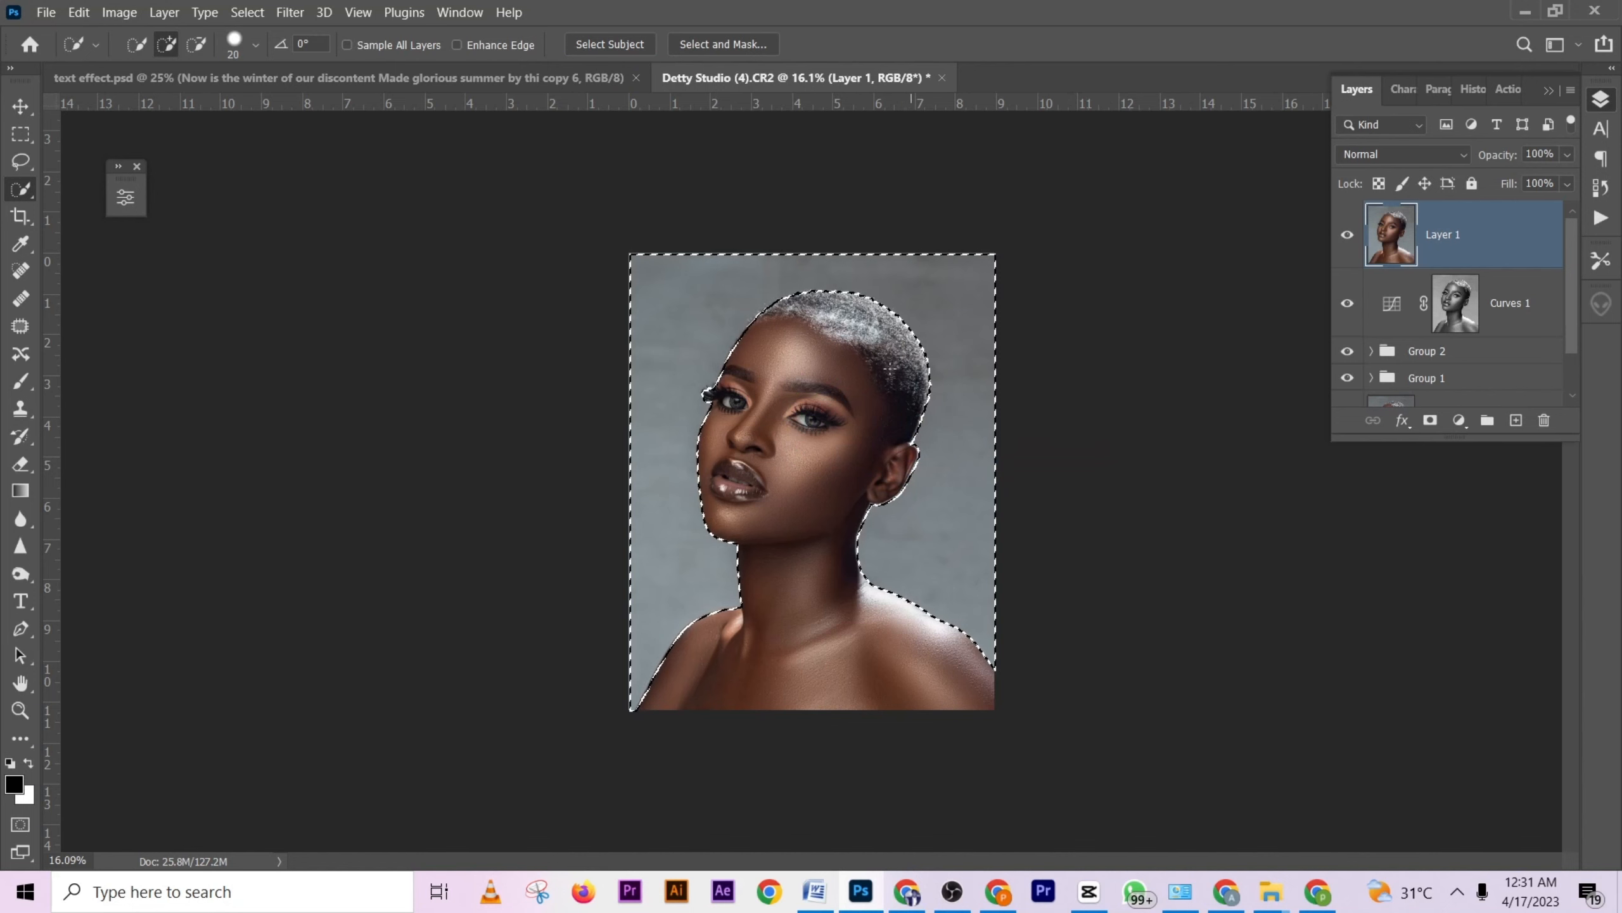
scroll(824, 415, "up", 5)
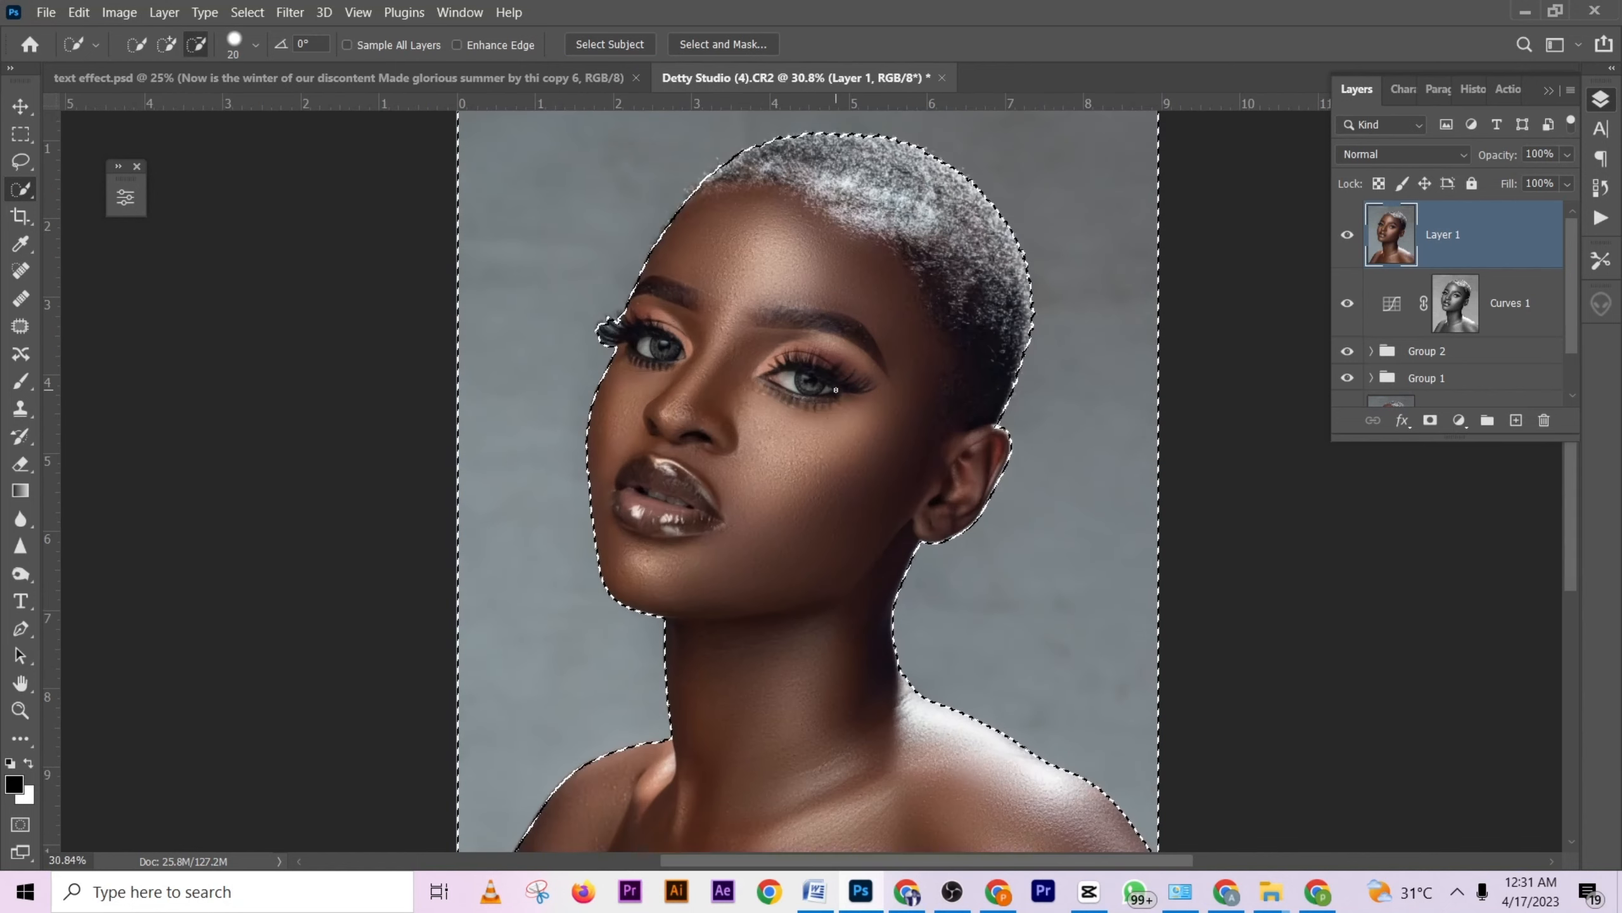
scroll(835, 389, "down", 3)
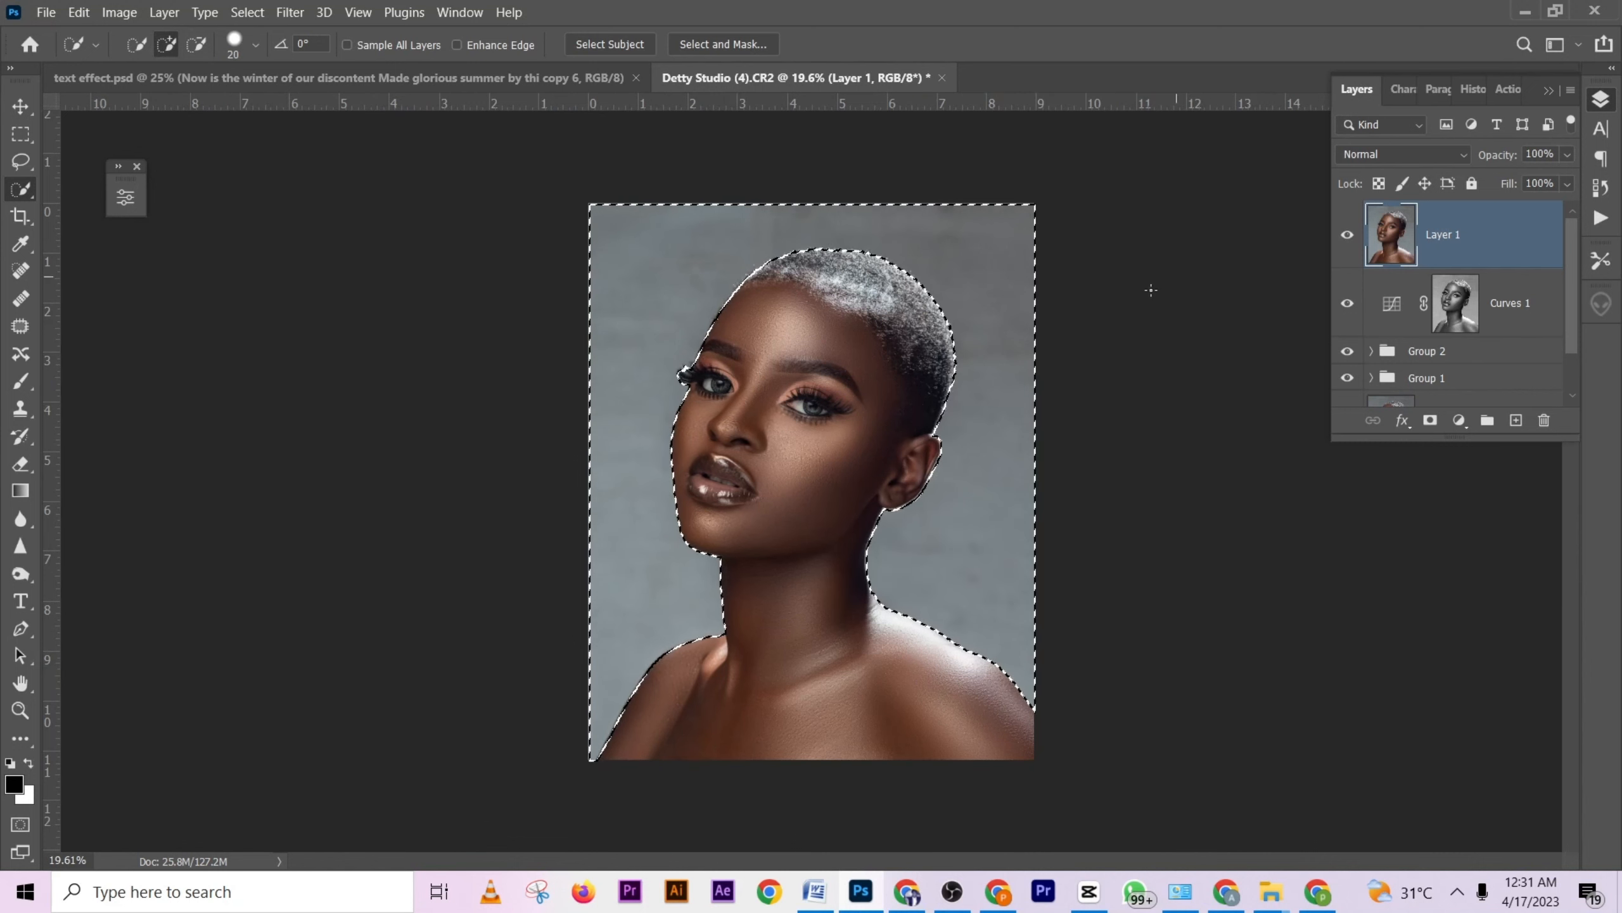
Duplicate the merged Layer 1 and cut the selected background out of the copy onto its own layer.
left_click_drag(1484, 229, 1517, 420)
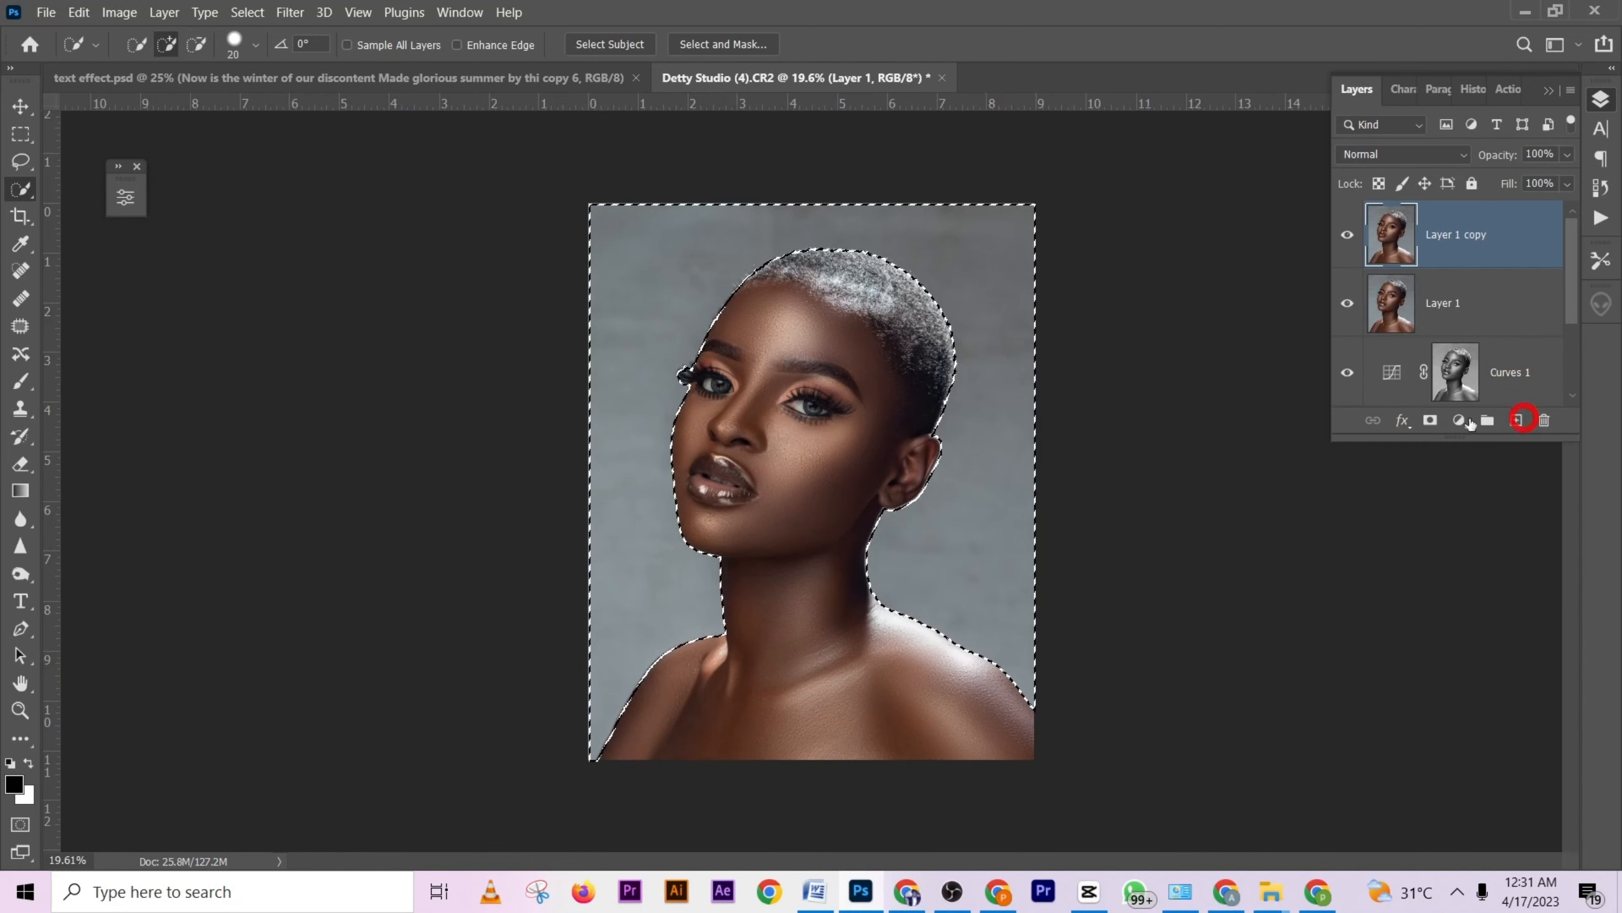
right_click(910, 392)
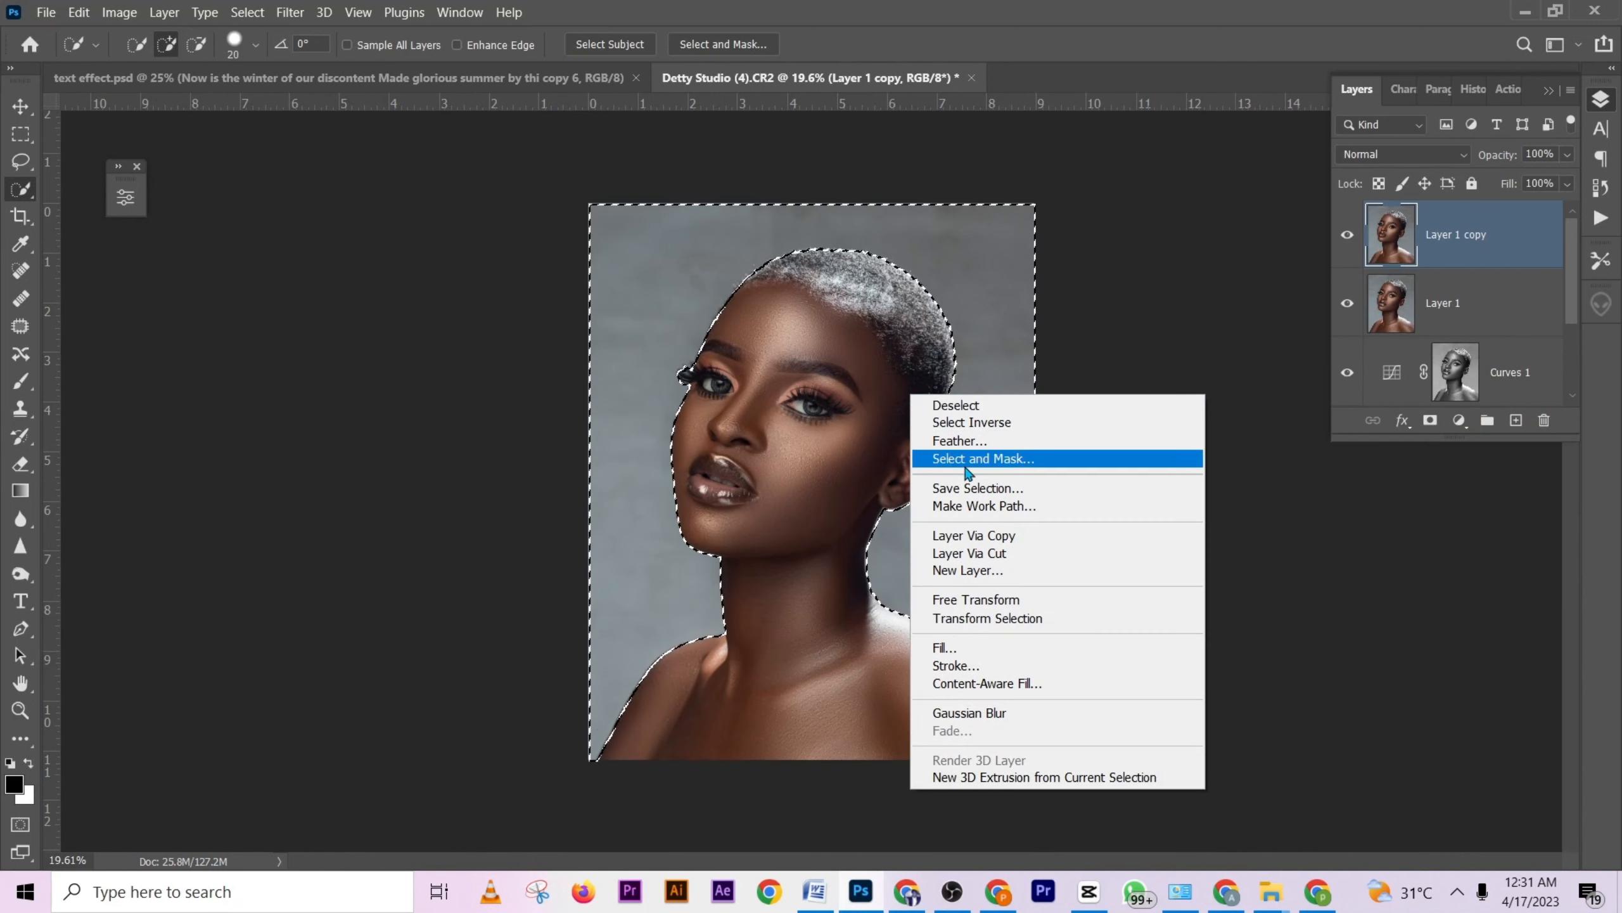
left_click(995, 555)
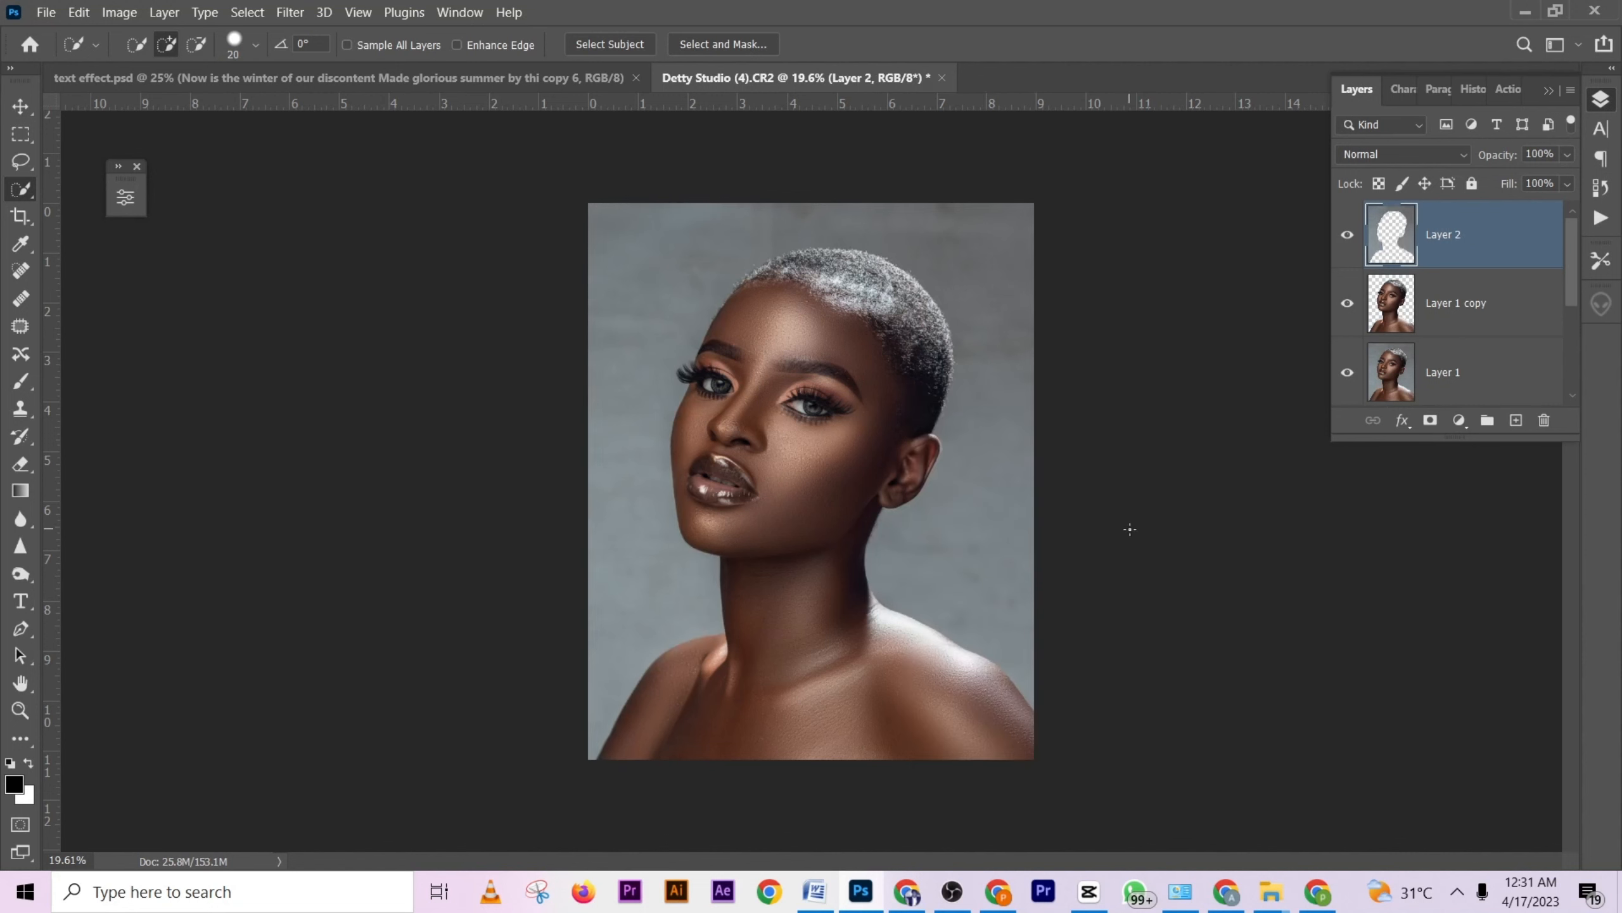
Load Layer 2's outline as a selection and apply a Gaussian Blur with a 115.8-pixel radius to the background.
left_click(1391, 234, "ctrl")
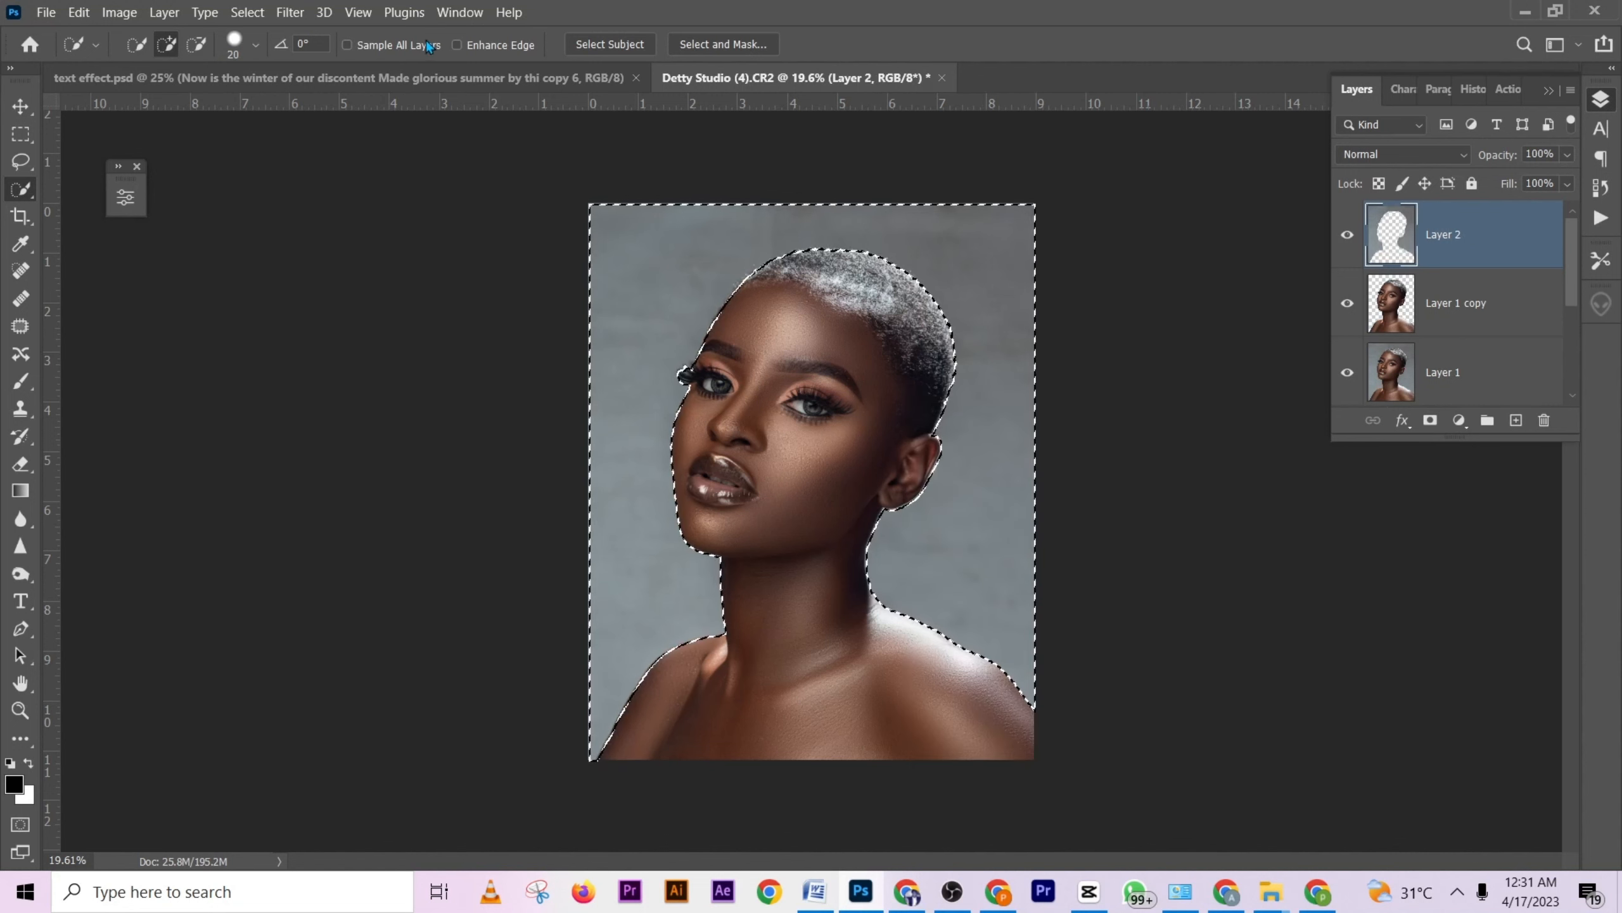
left_click(290, 12)
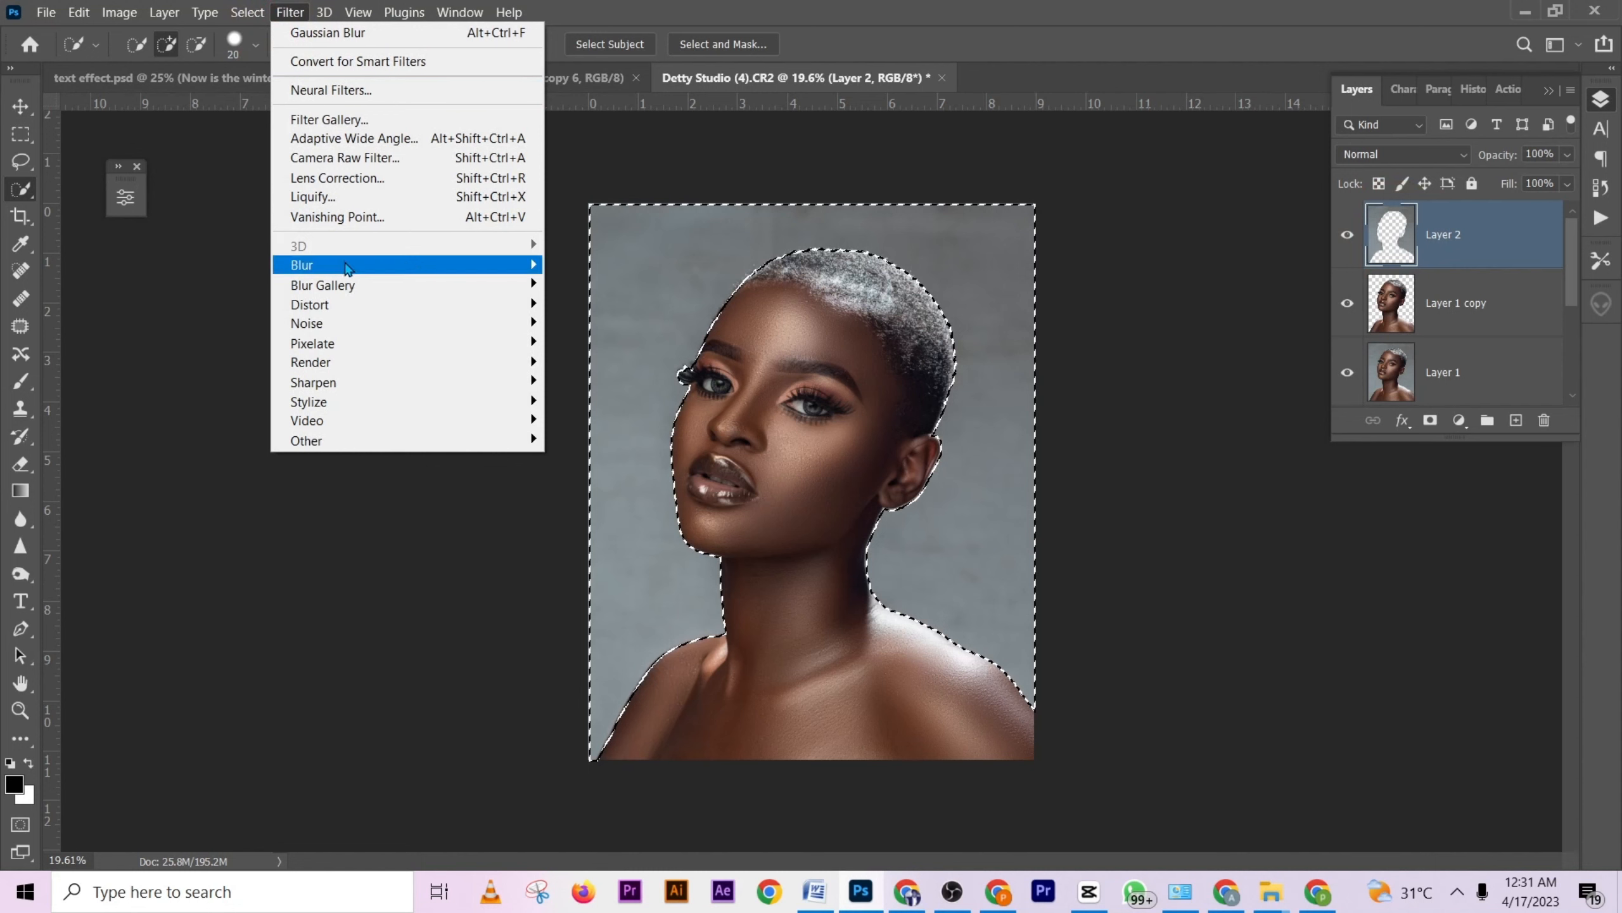
mouse_move(486, 264)
left_click(600, 343)
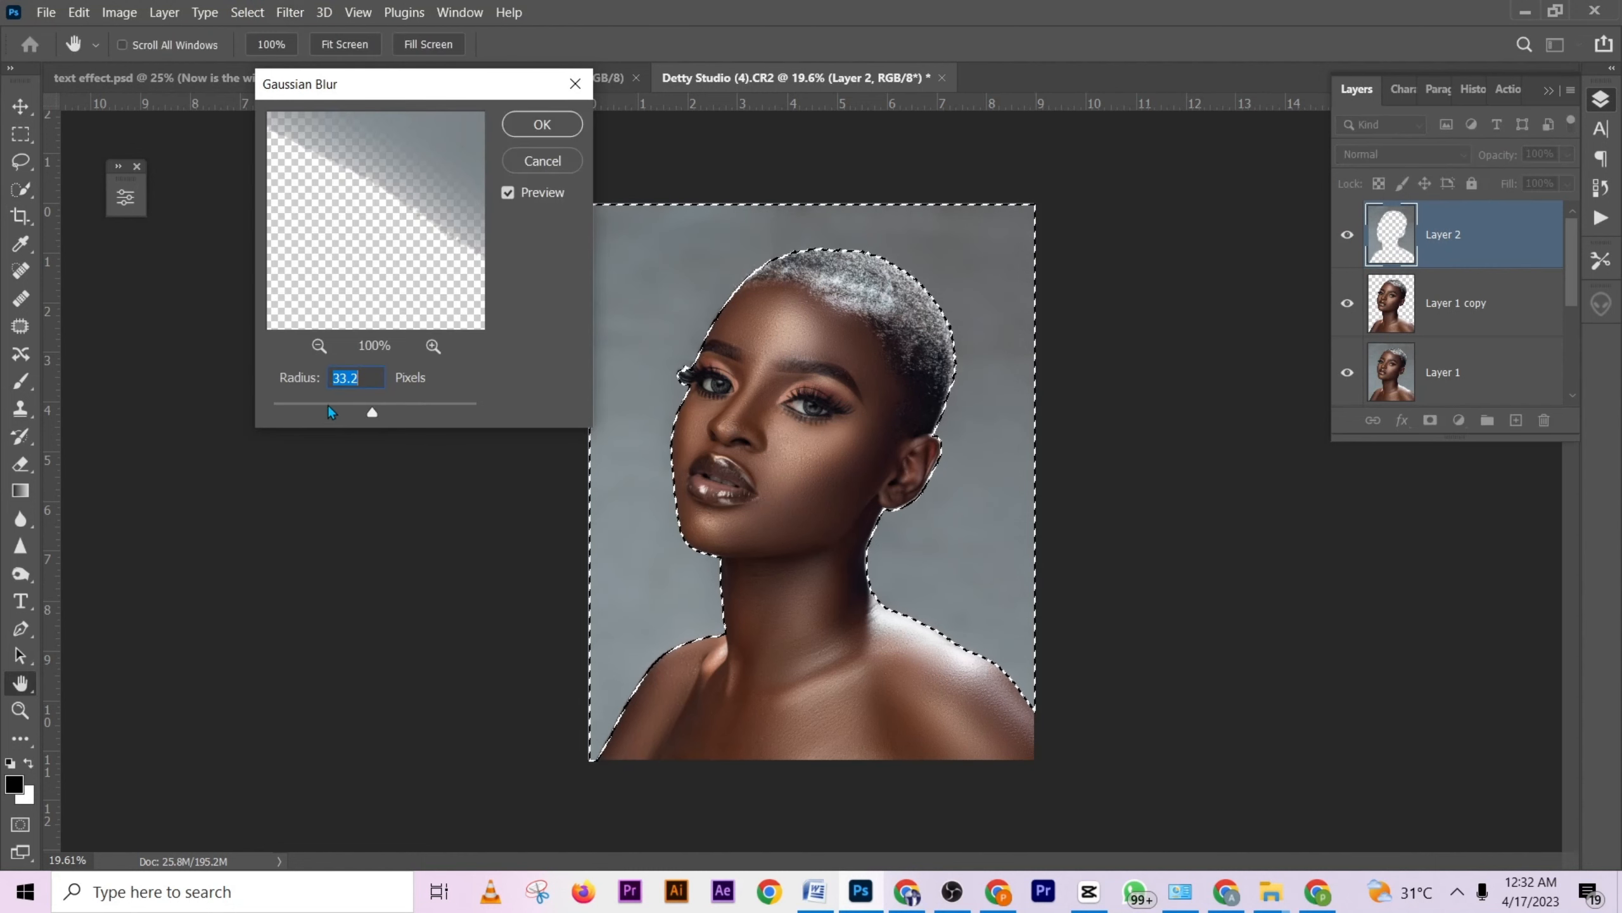
left_click_drag(327, 403, 411, 415)
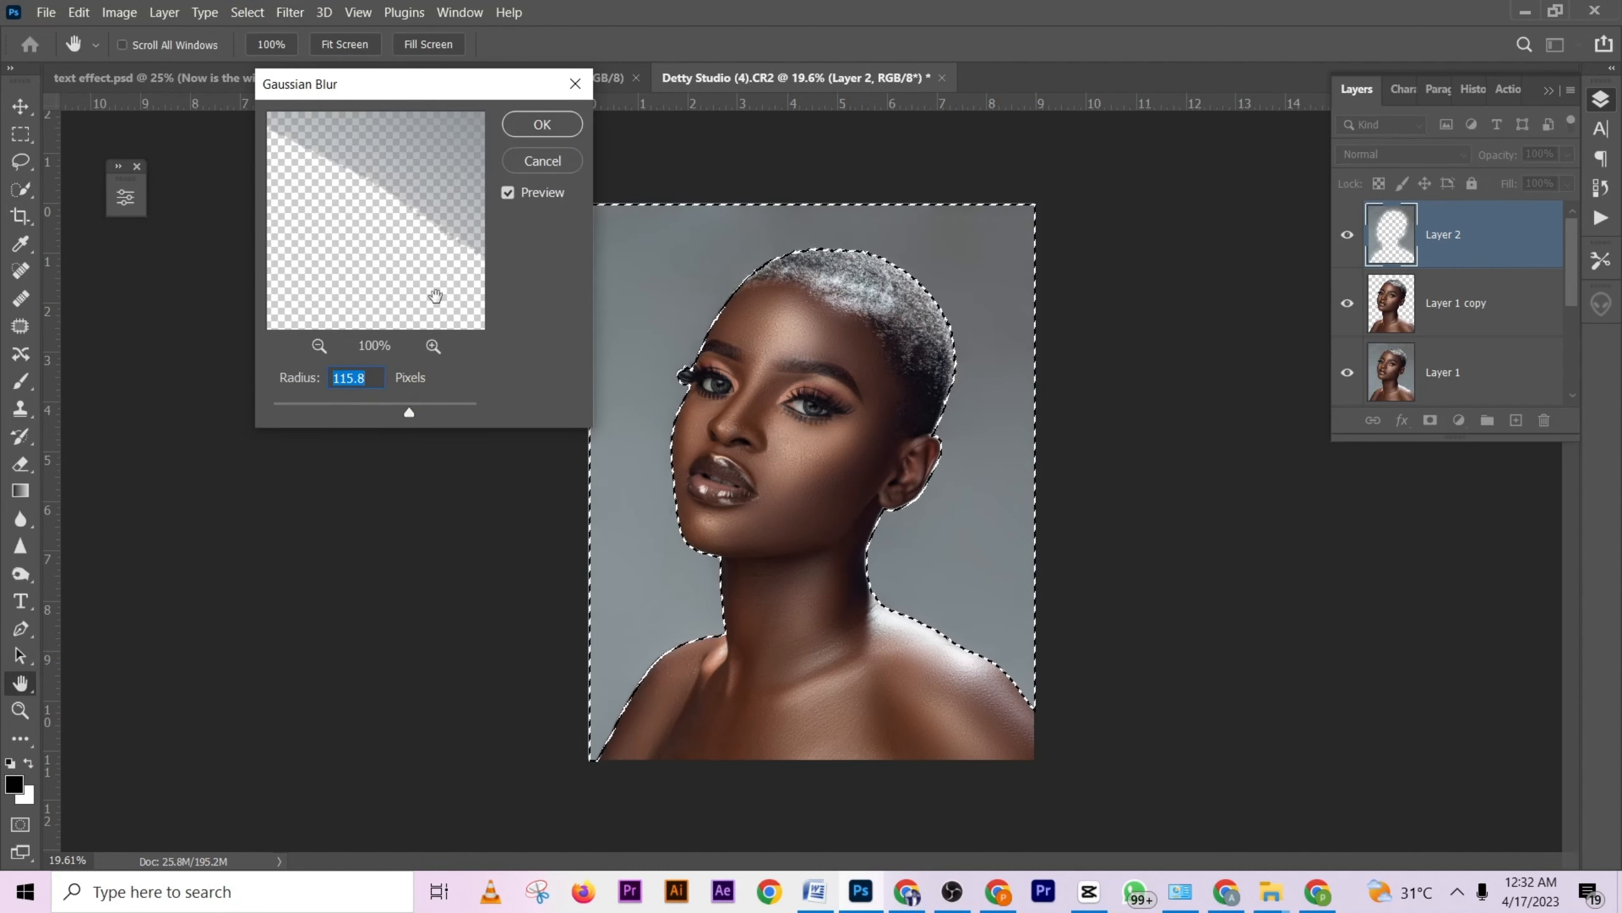
left_click(542, 124)
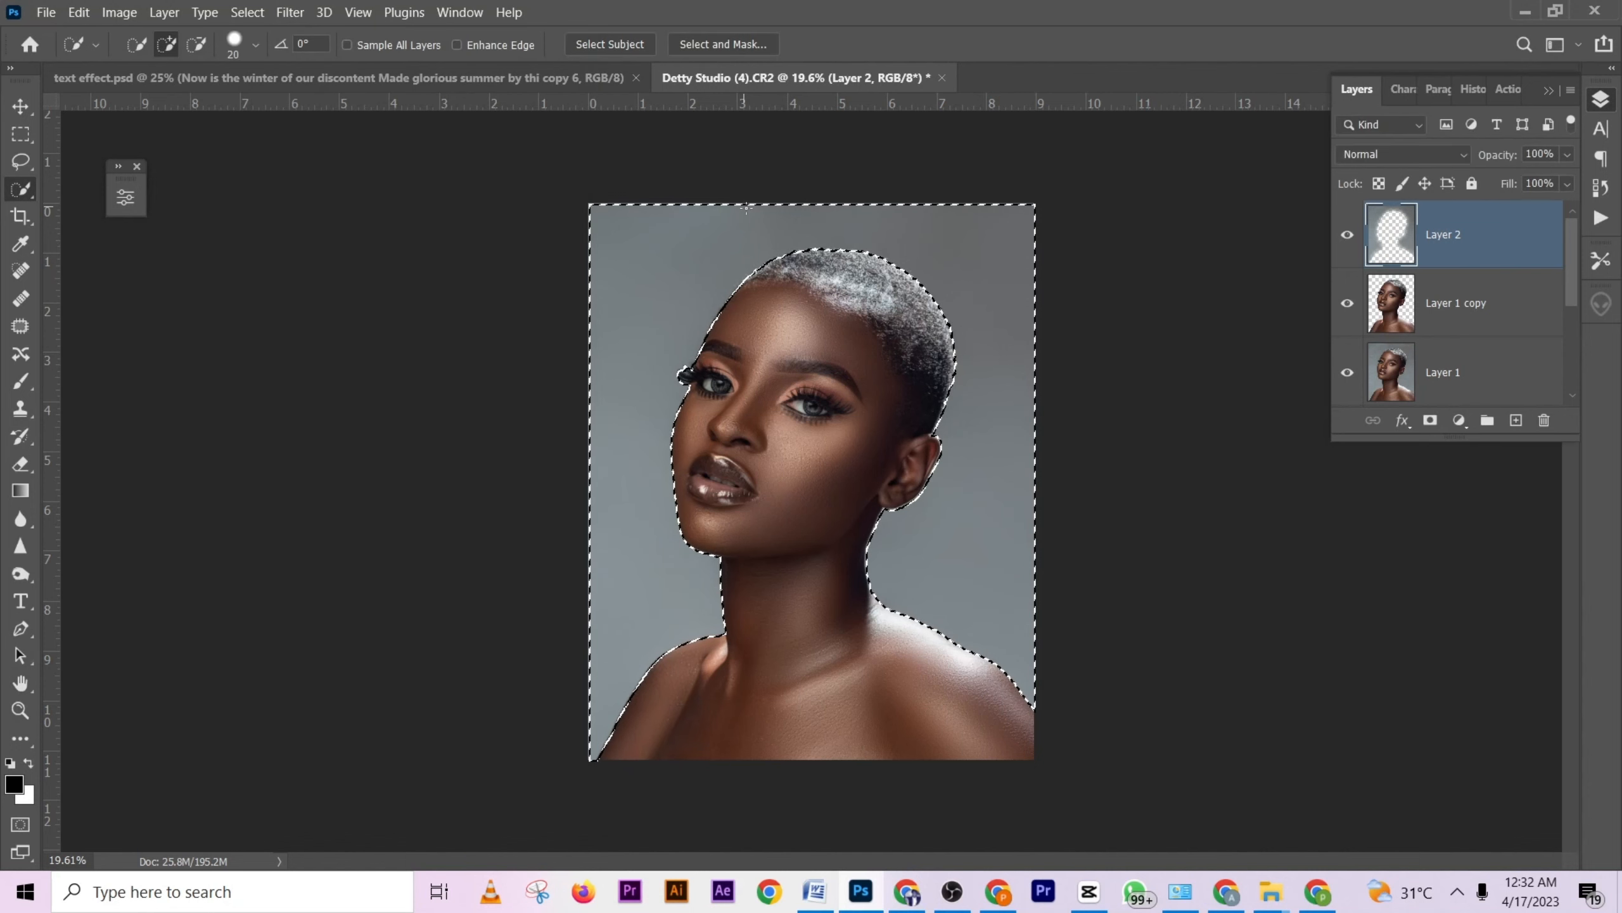
Deselect the background and stop recording the bg action.
key("ctrl+d")
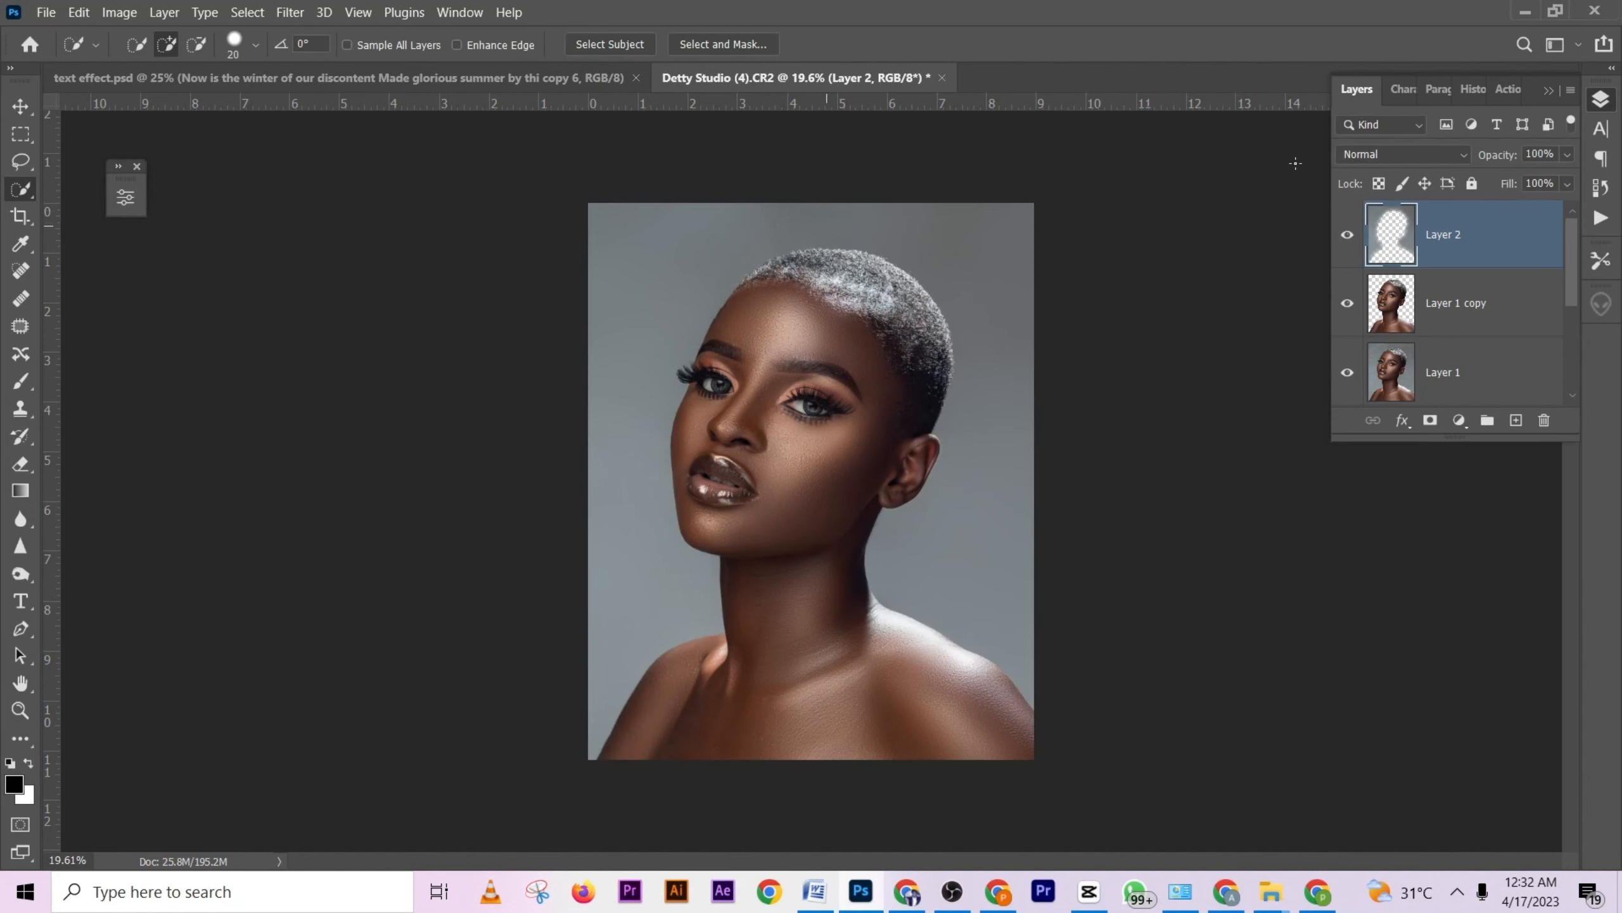
left_click(1511, 88)
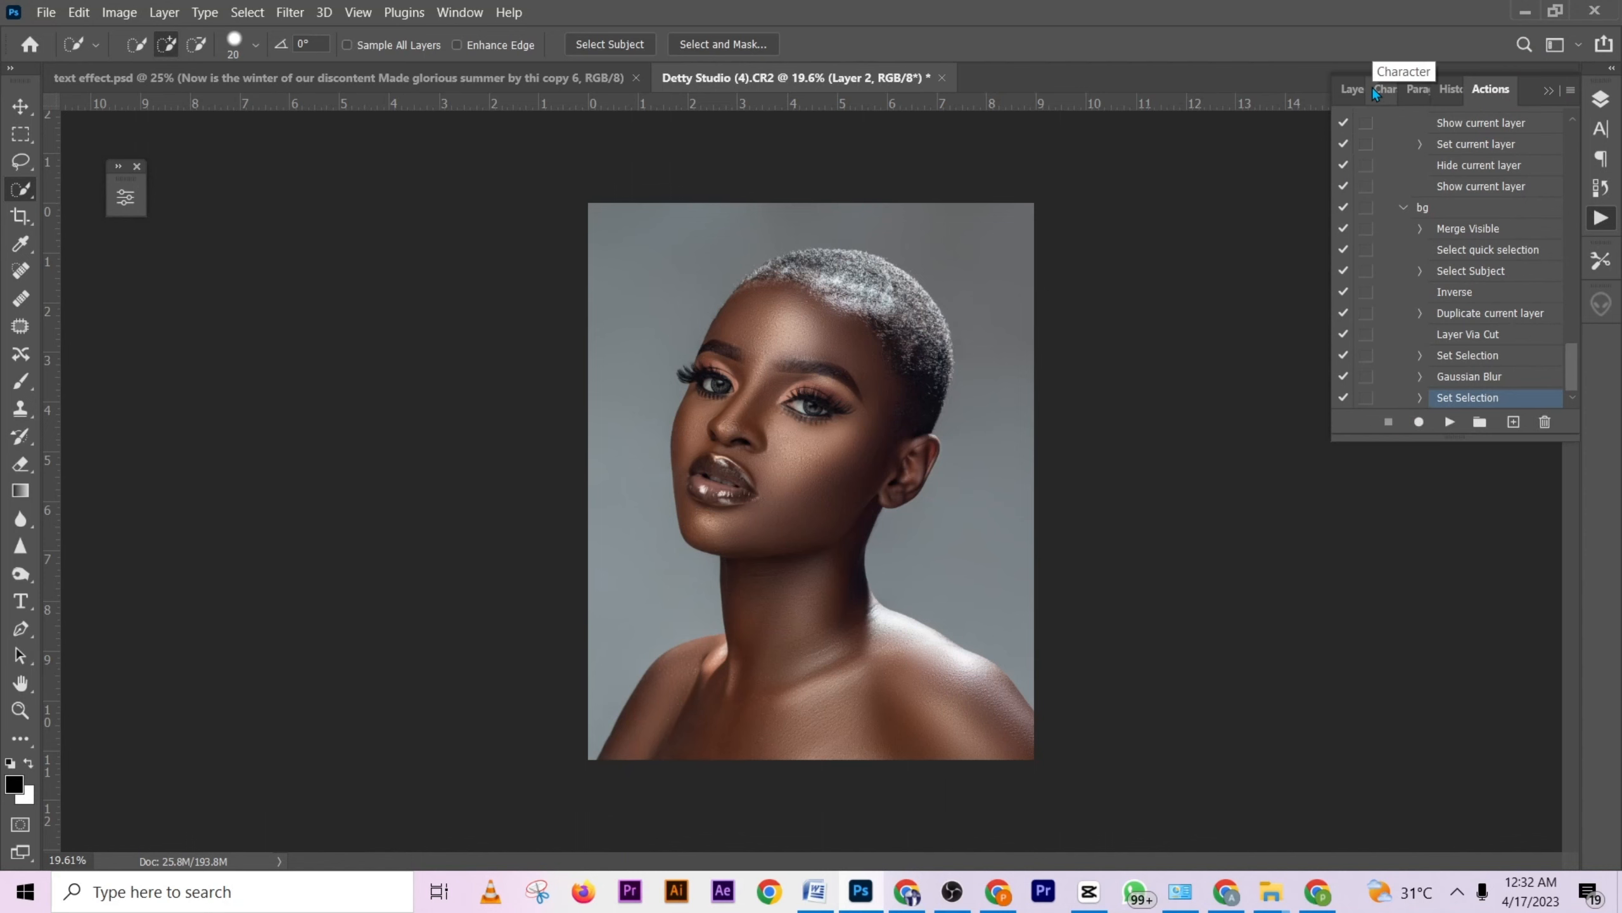
left_click(1354, 90)
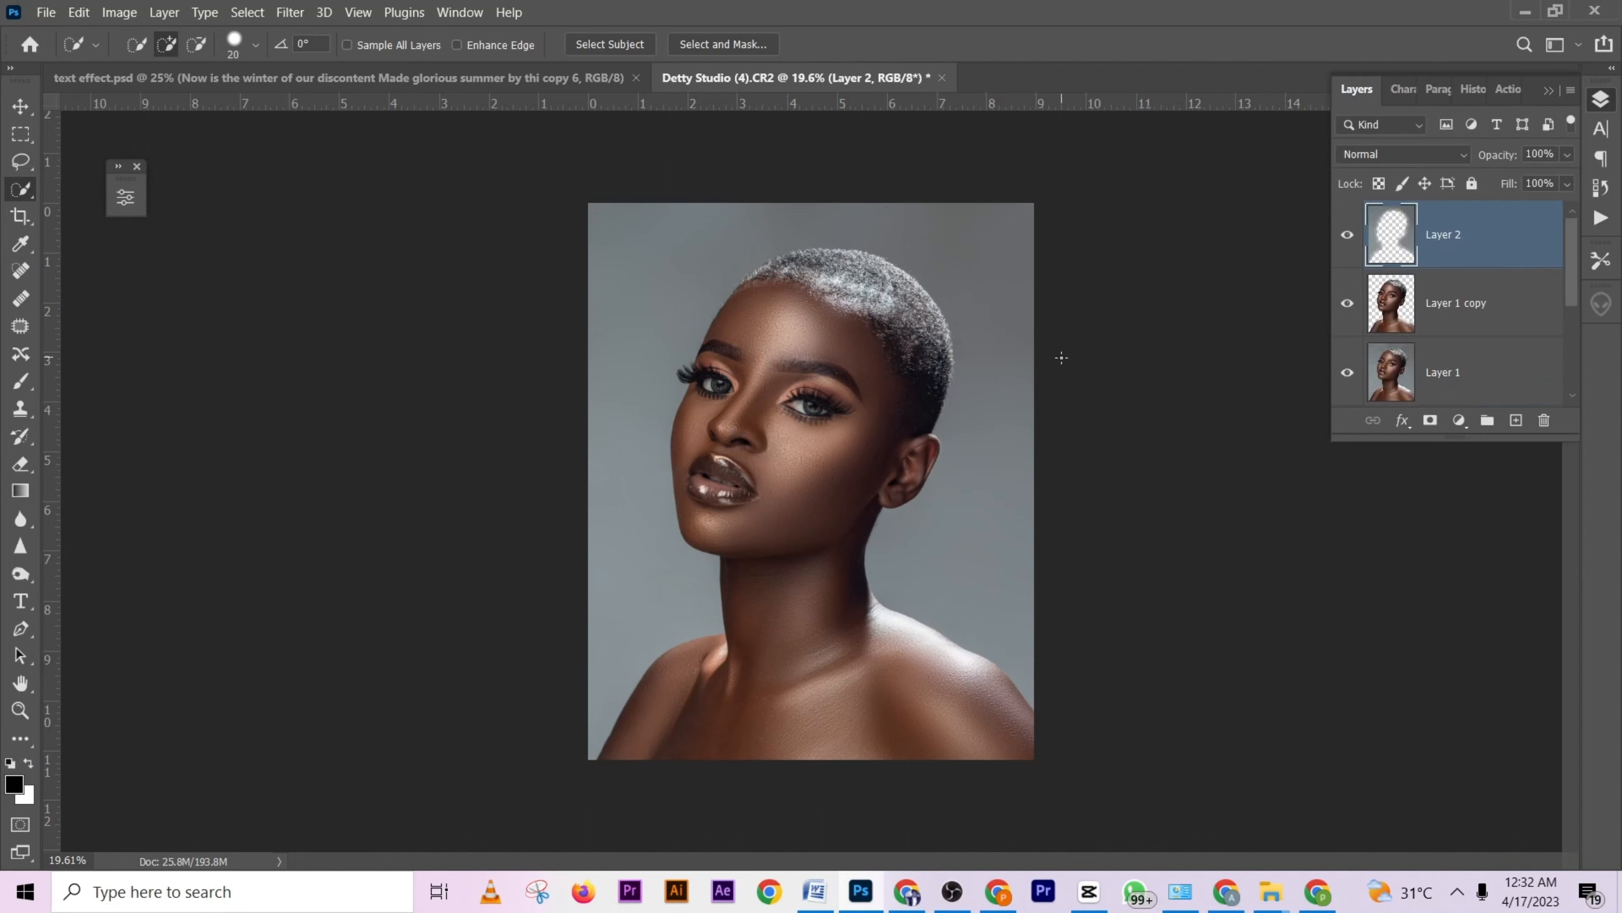
Examine the hair edges and backdrop up close and at full view, comparing the portrait with and without the blurred Layer 2.
scroll(907, 332, "up", 5)
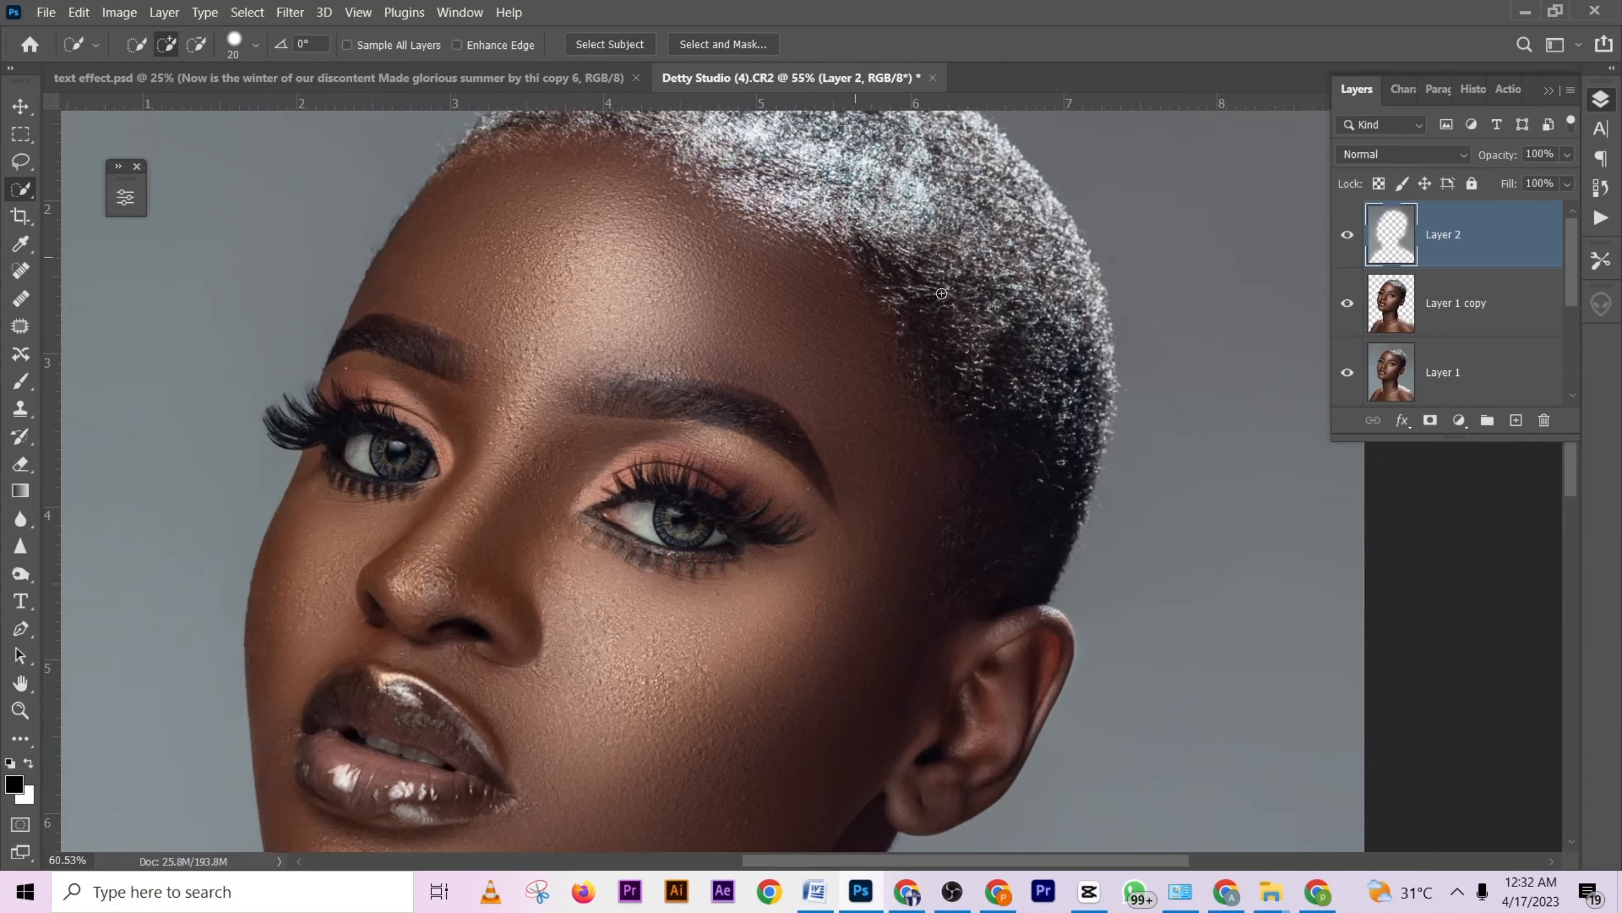
scroll(941, 293, "up", 1)
scroll(946, 279, "down", 4)
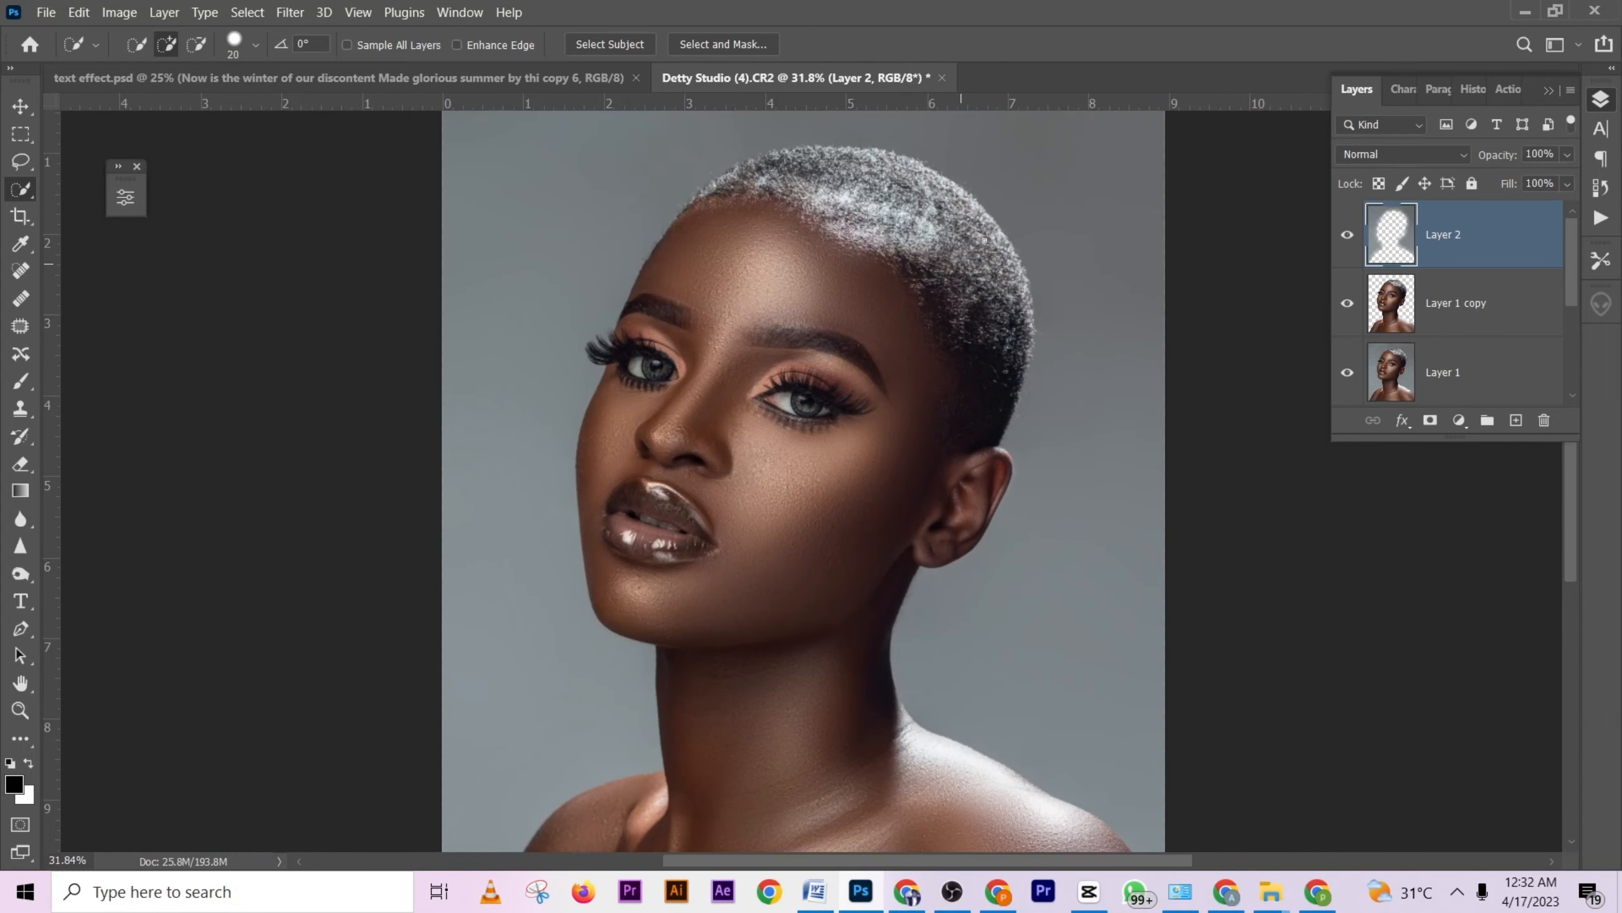
scroll(1004, 204, "up", 4)
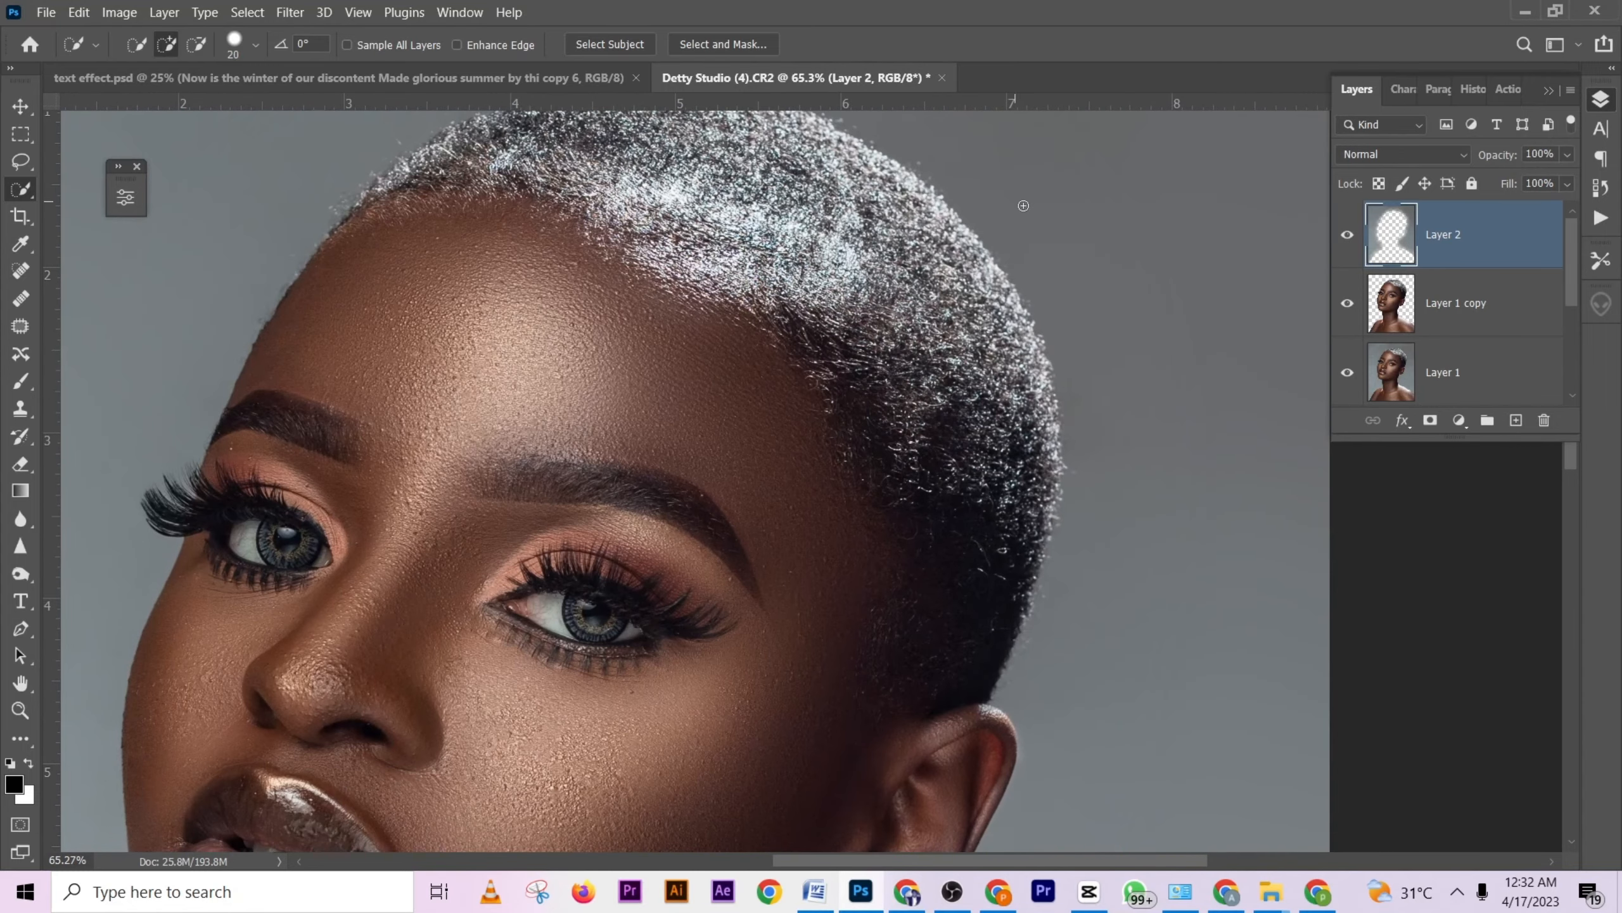
left_click(1346, 238)
left_click(1346, 237)
left_click(1346, 238)
left_click(1346, 238)
scroll(695, 354, "down", 5)
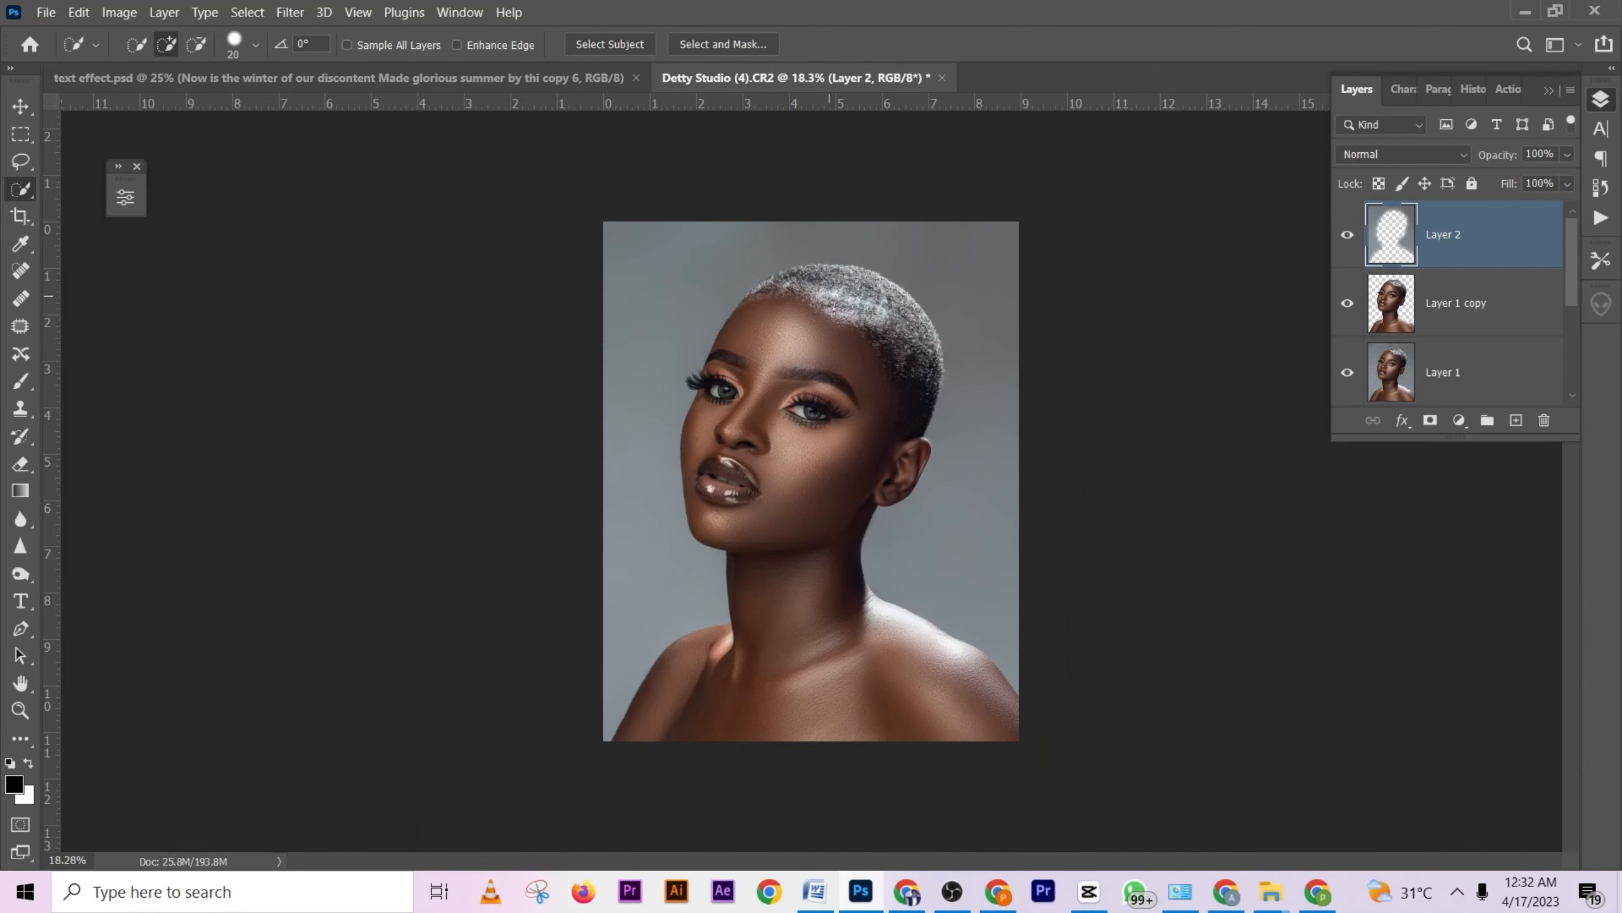
scroll(847, 462, "up", 3)
scroll(853, 459, "down", 2)
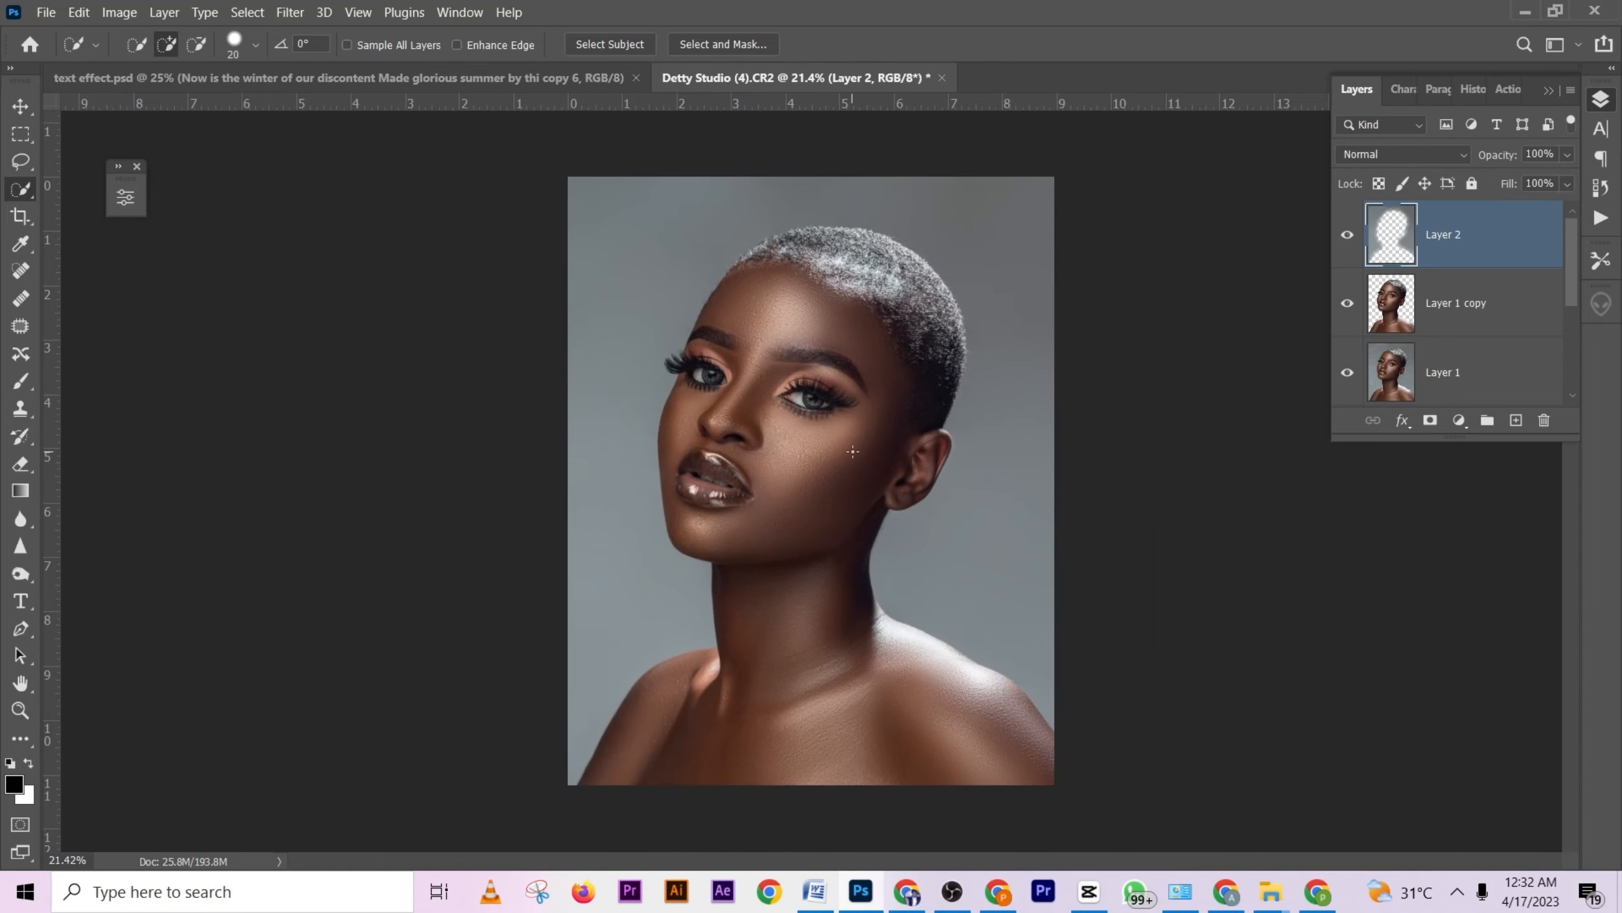
scroll(854, 457, "up", 1)
scroll(855, 453, "down", 1)
Start recording a new action named mena in the test set.
left_click(1509, 94)
left_click(1513, 422)
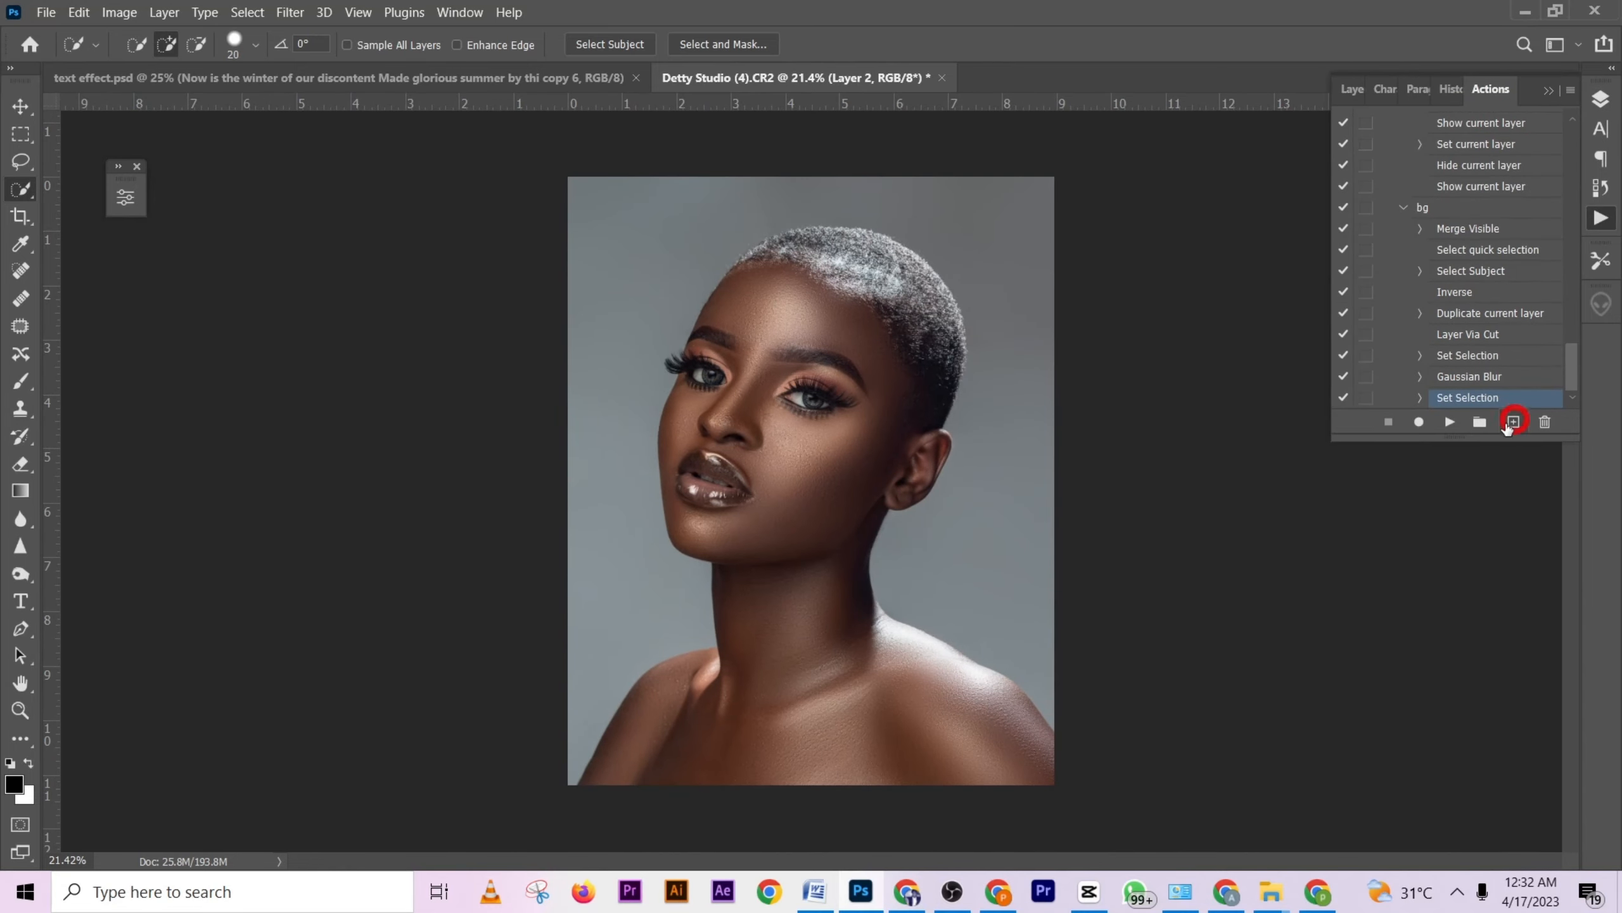
type("men")
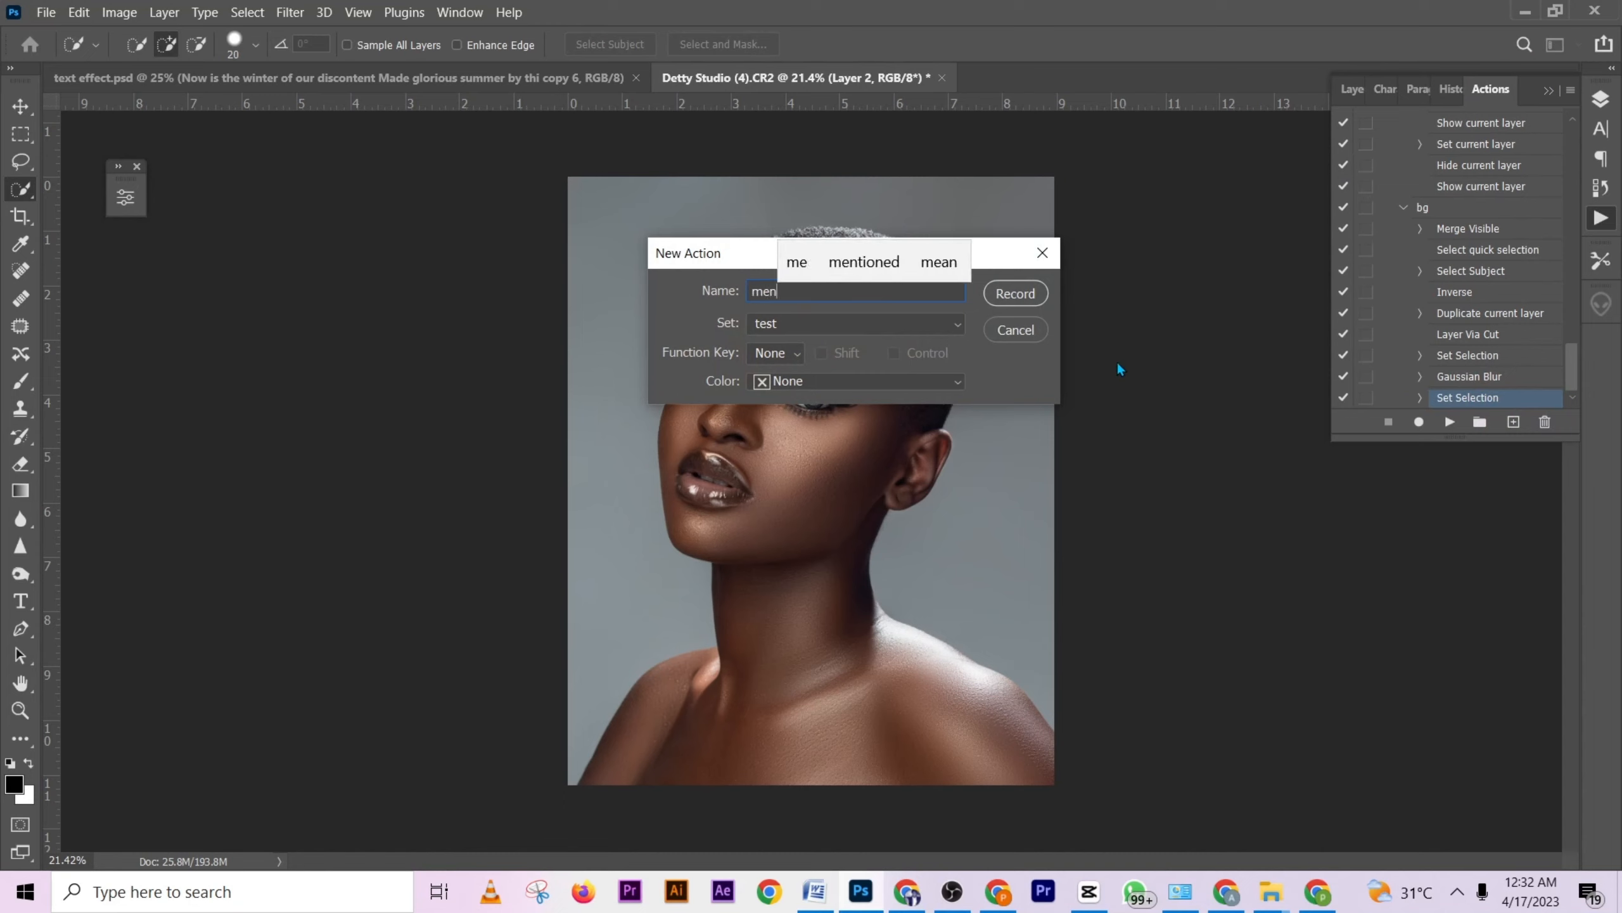
type("a")
left_click(1007, 297)
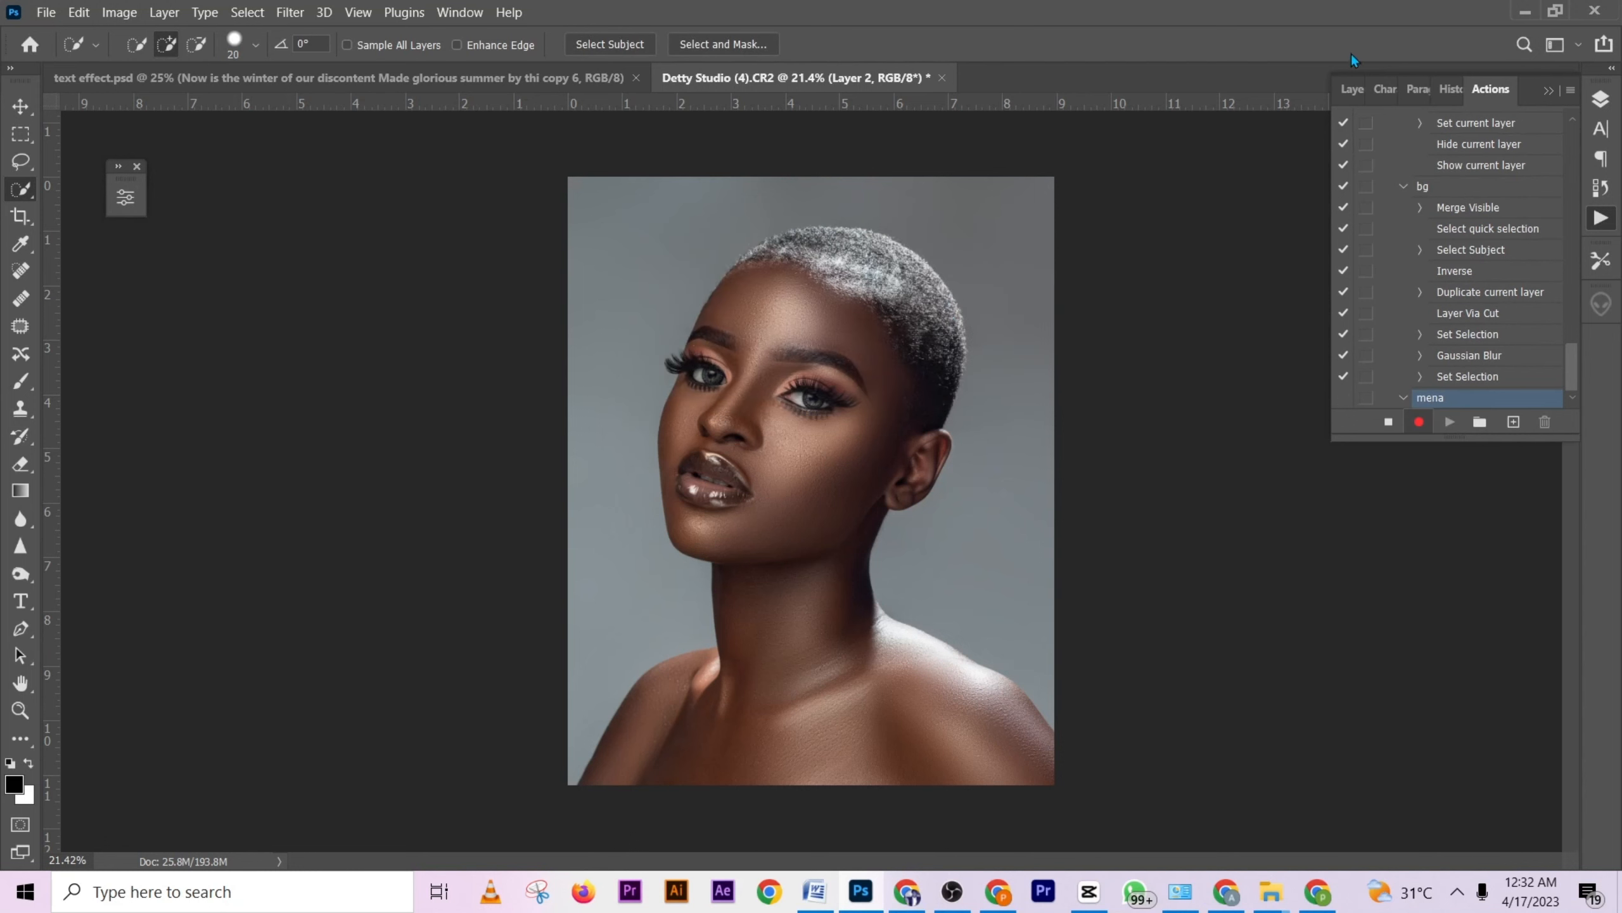
Add a Photo Filter adjustment layer above Layer 2 using Cooling Filter (80) at 40% density, then collapse its properties.
left_click(1355, 99)
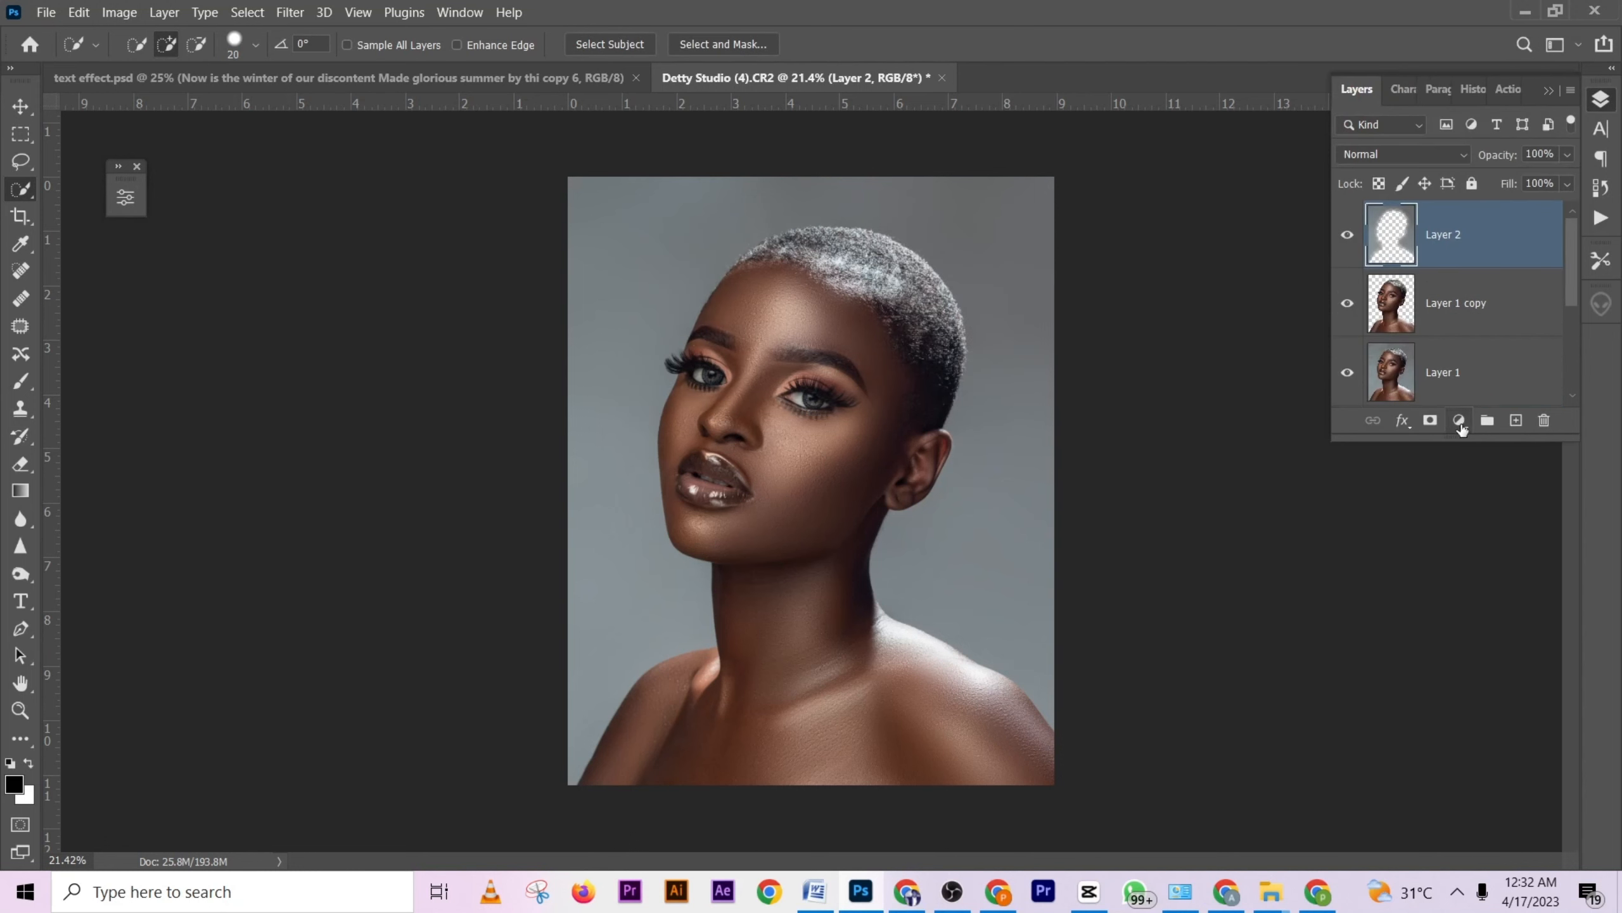
left_click(1460, 422)
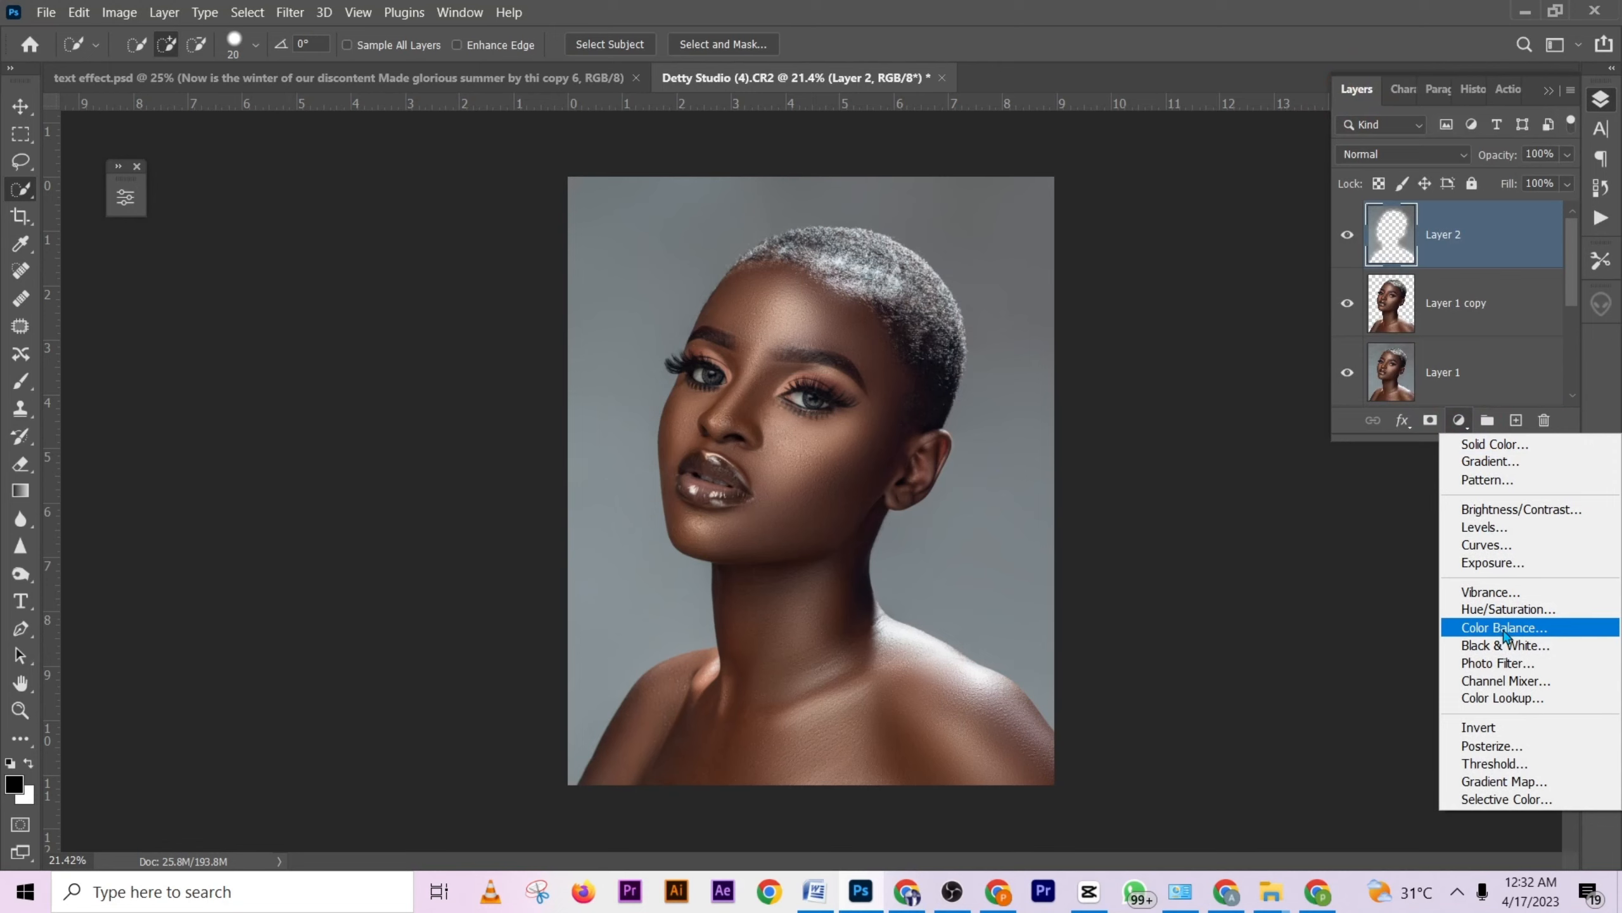
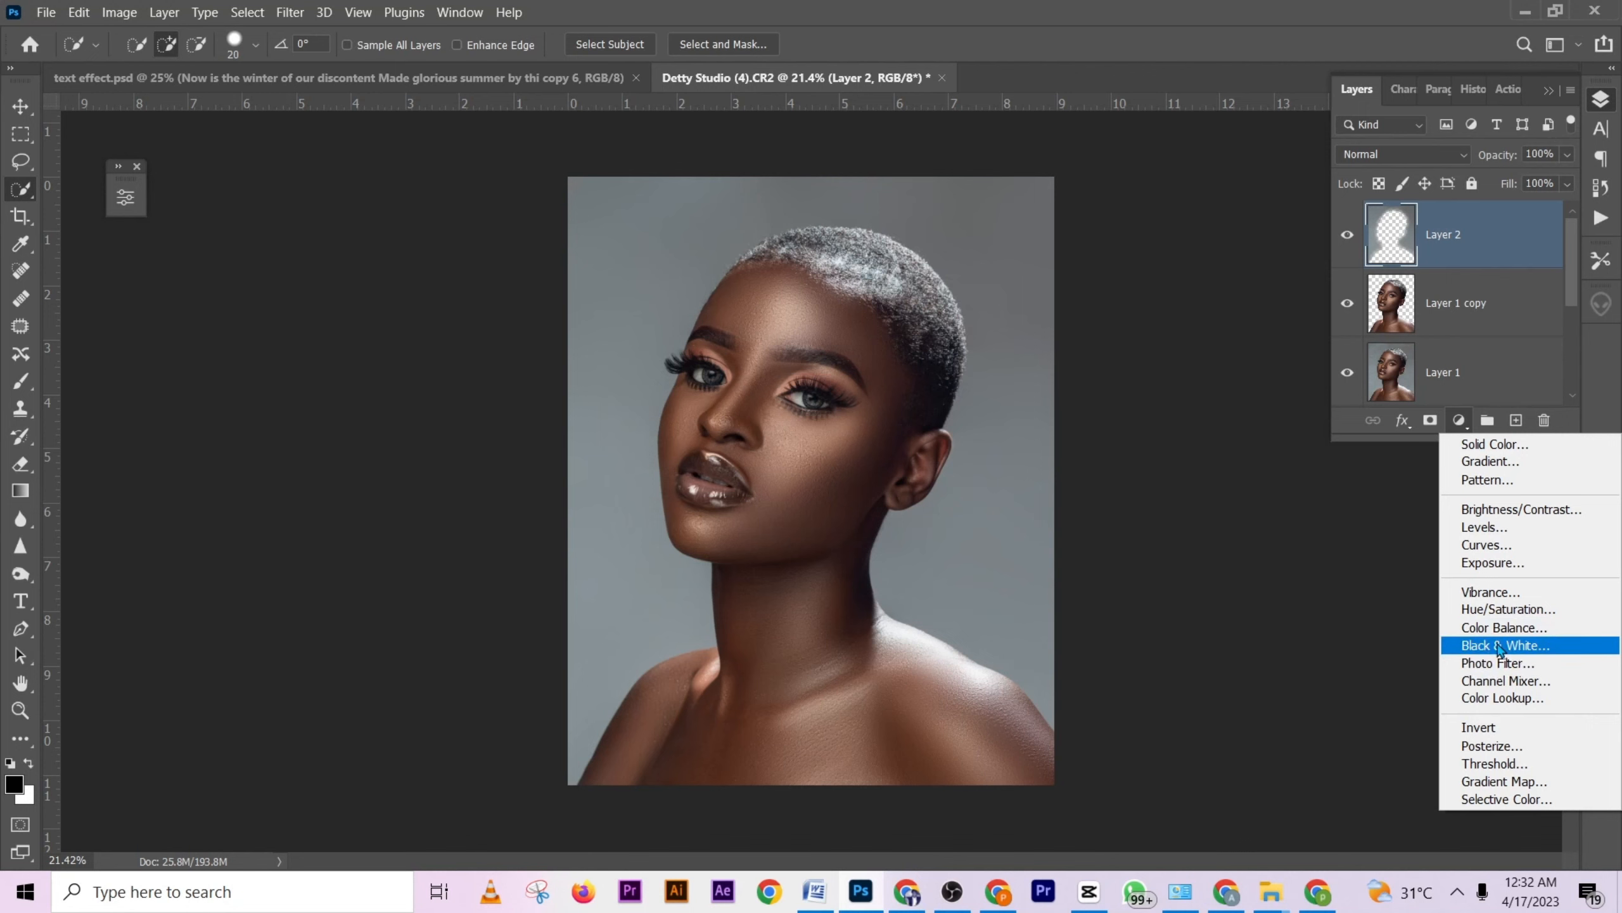
left_click(1497, 663)
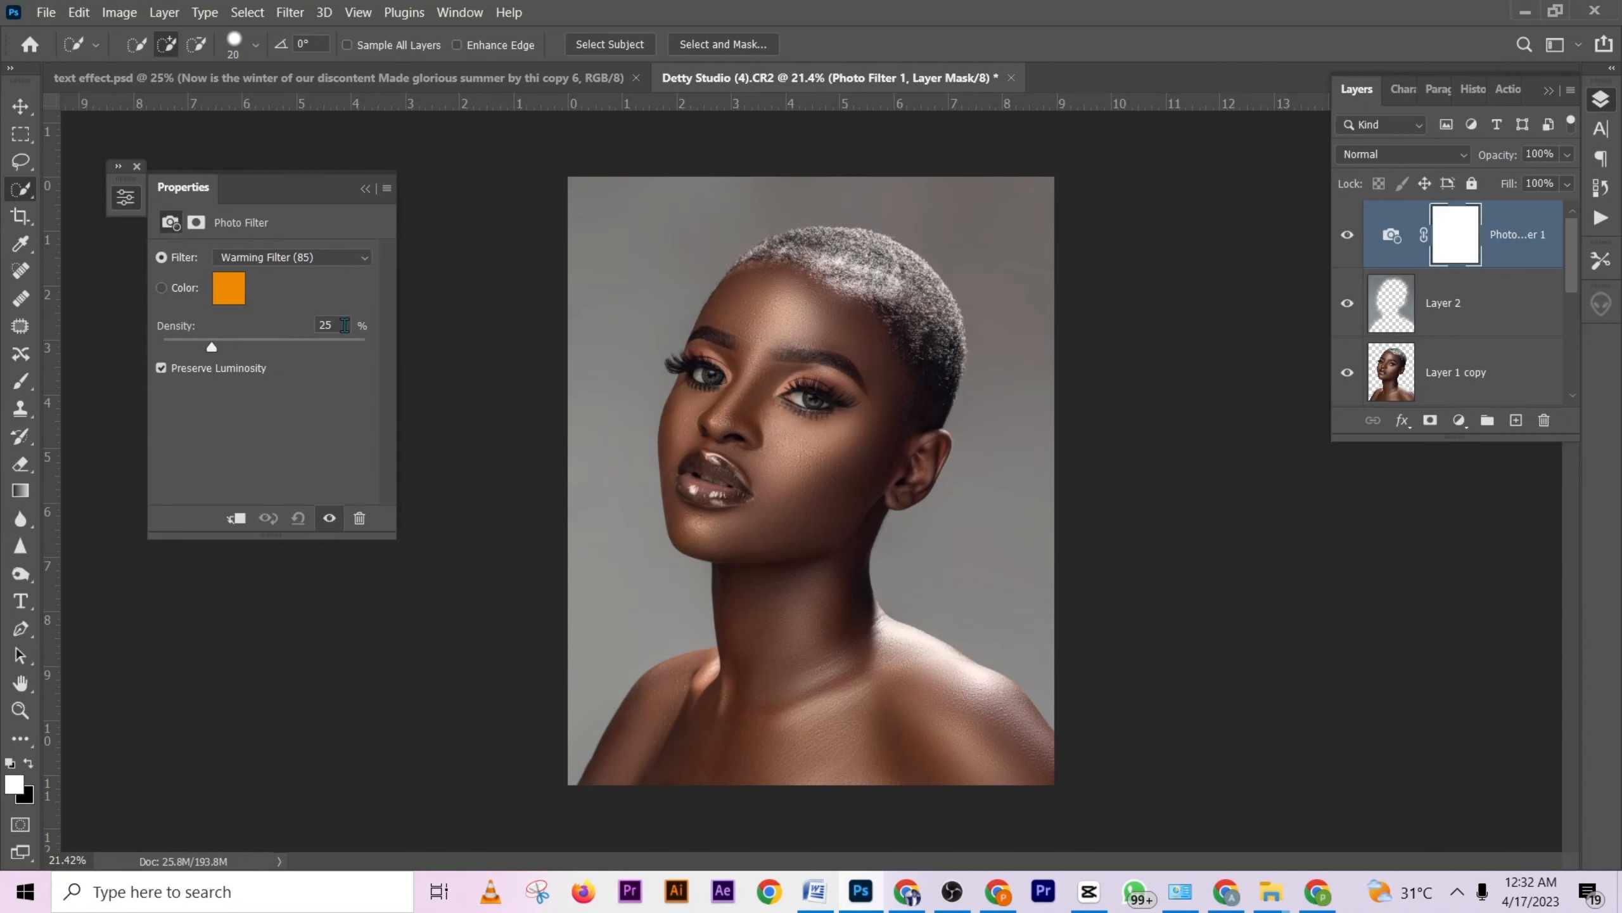
left_click(256, 259)
left_click(283, 326)
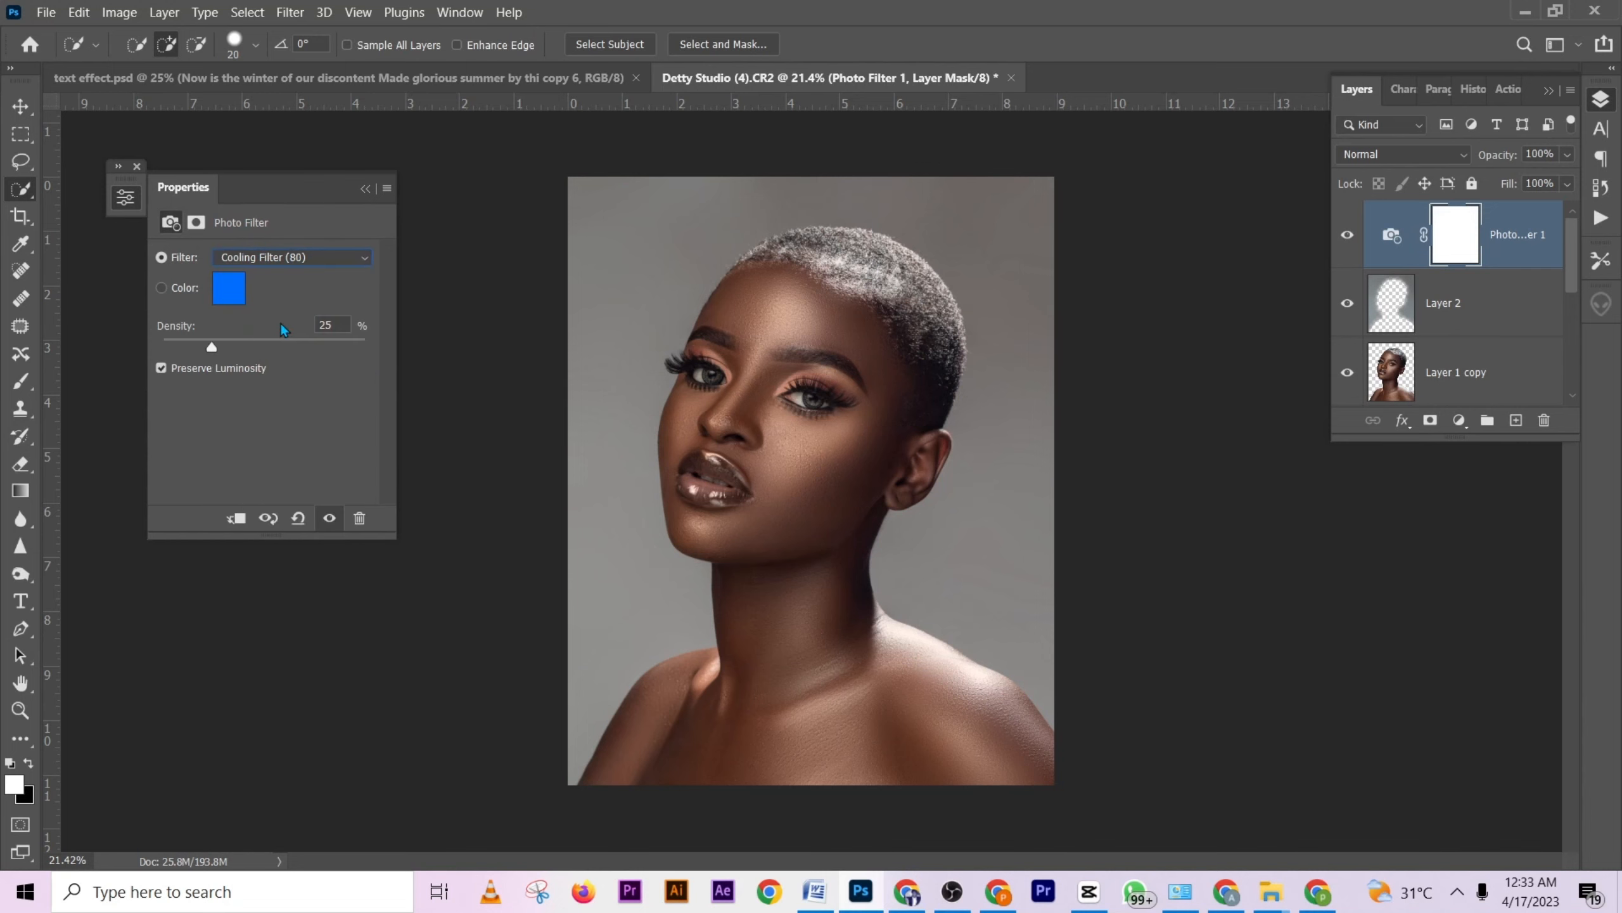
left_click(243, 338)
left_click(365, 189)
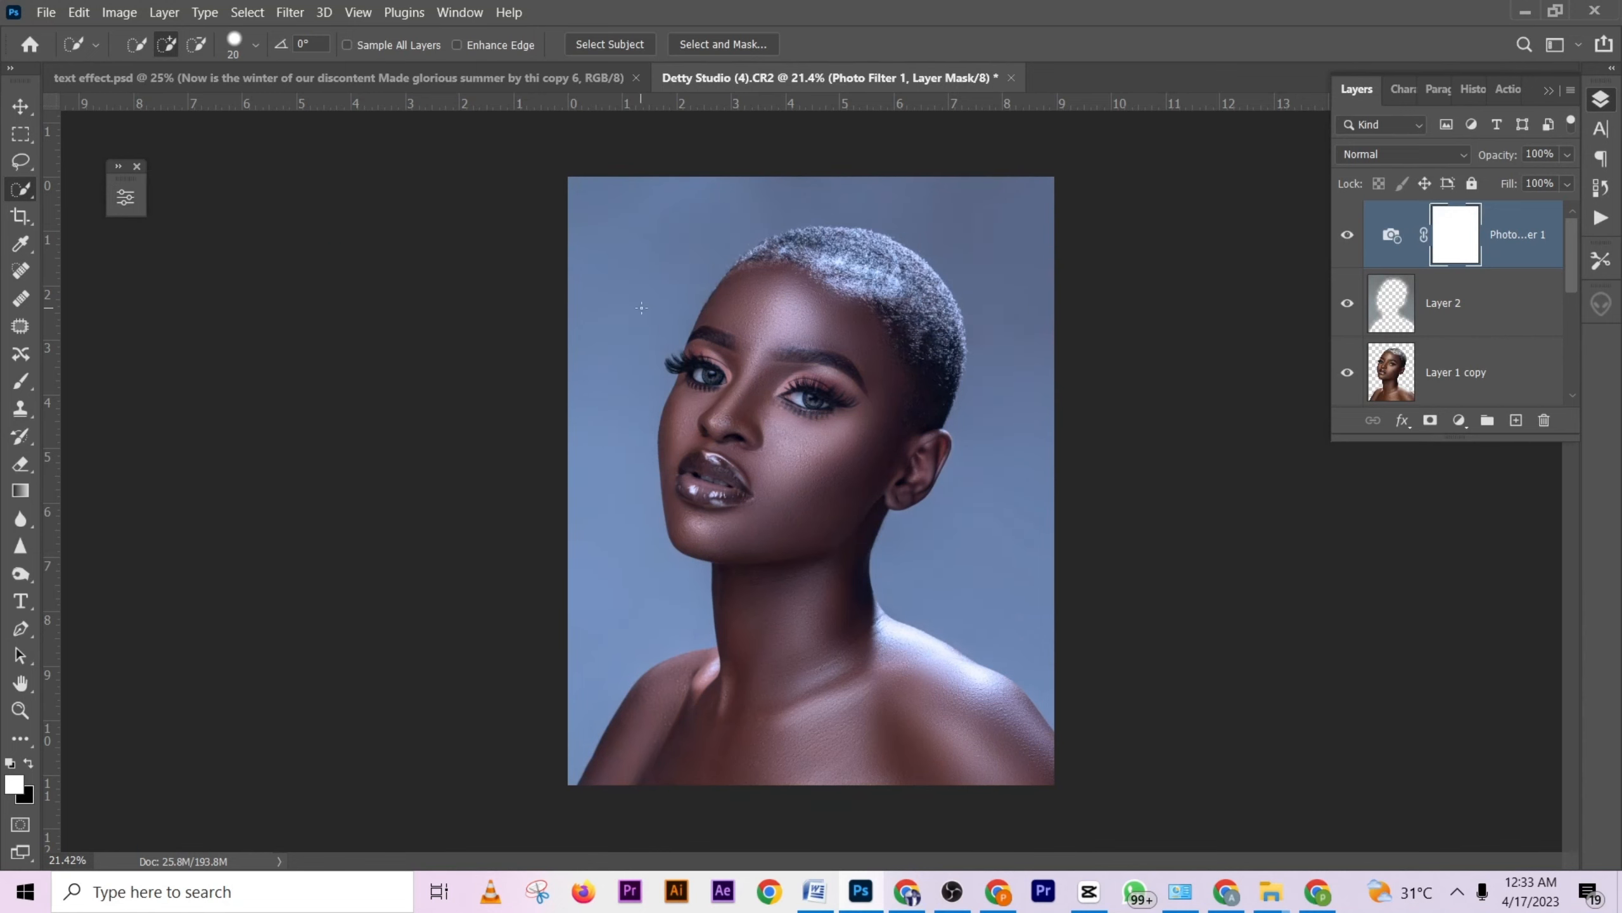
Set the Photo Filter layer's blend mode to Color and its opacity to 87%, comparing the image with and without it.
left_click_drag(1568, 155, 1536, 181)
left_click(1450, 153)
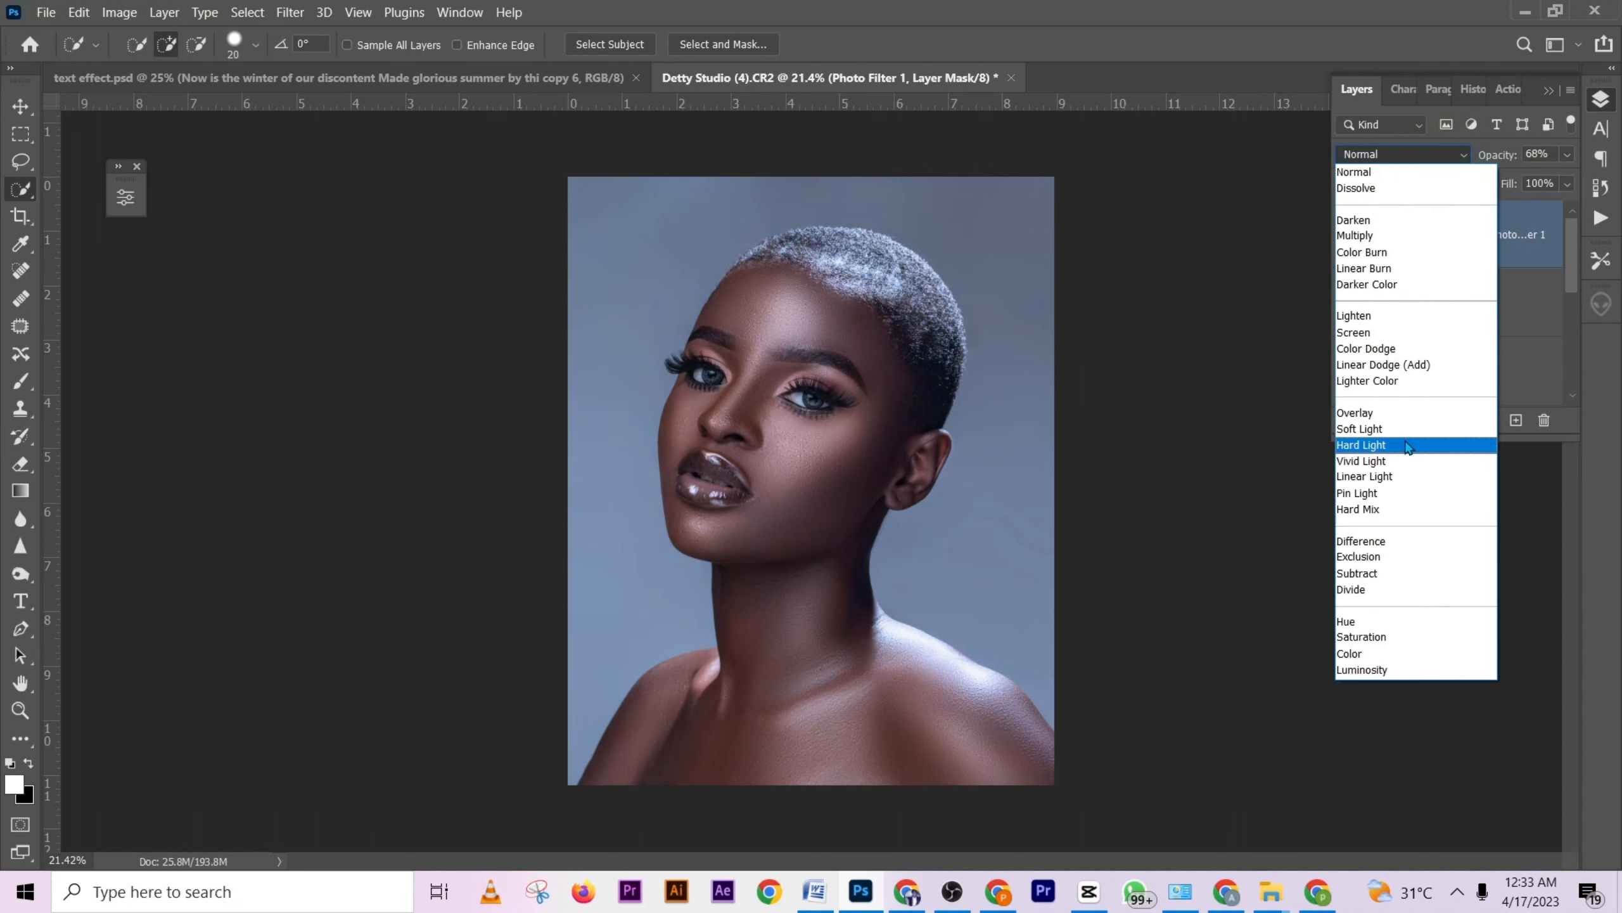
left_click(1362, 658)
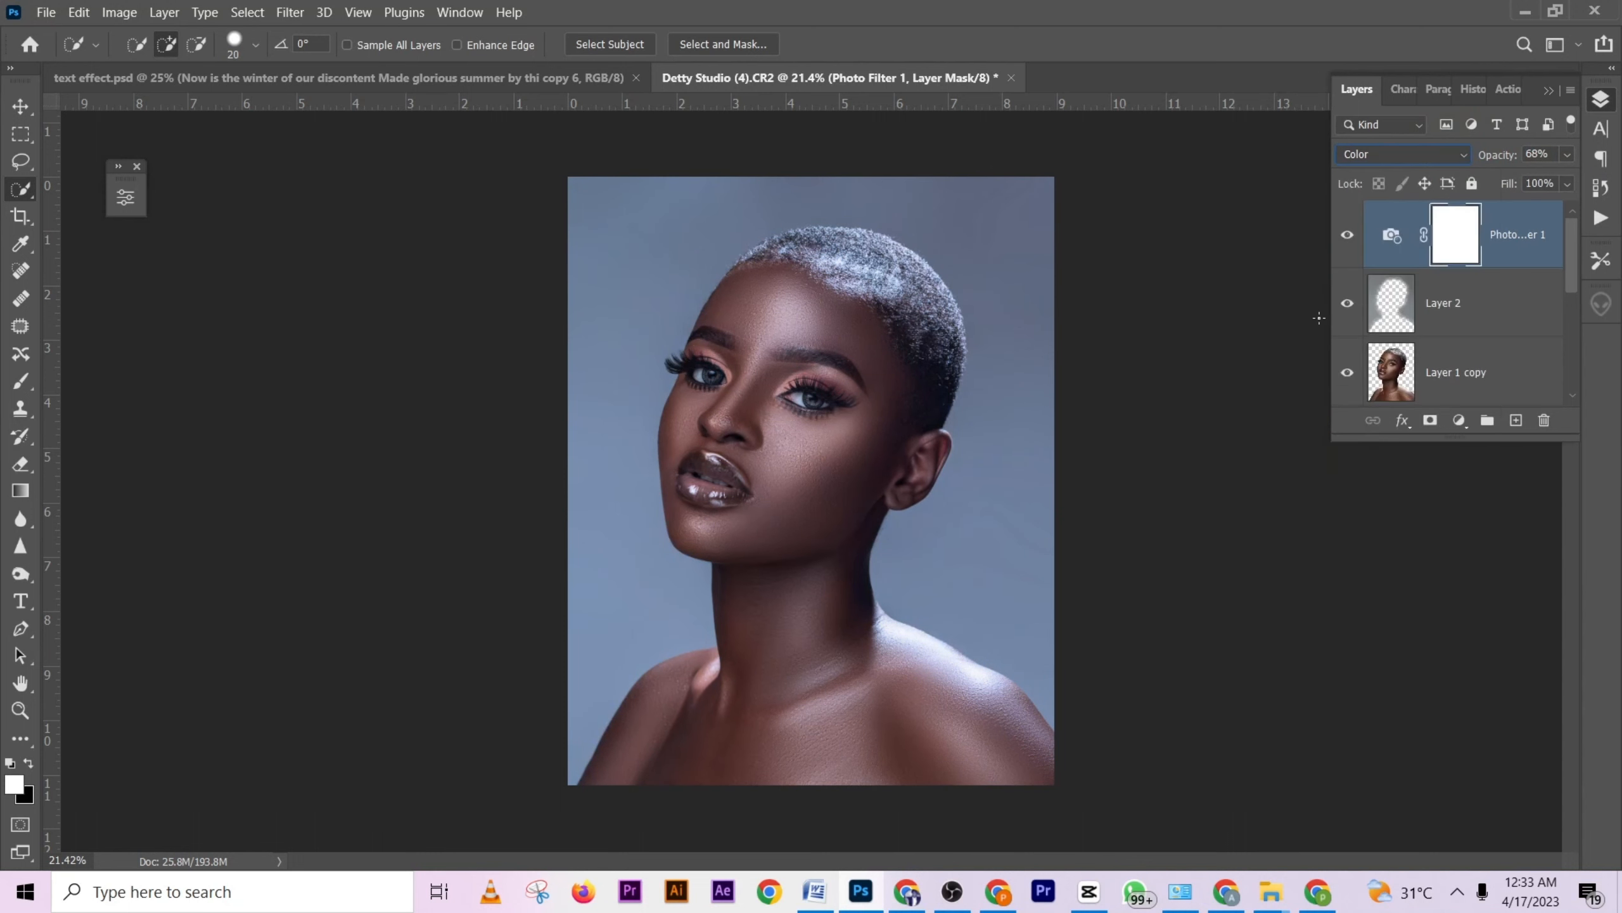
left_click(1348, 235)
left_click(1348, 235)
left_click(1568, 155)
left_click_drag(1558, 180, 1557, 179)
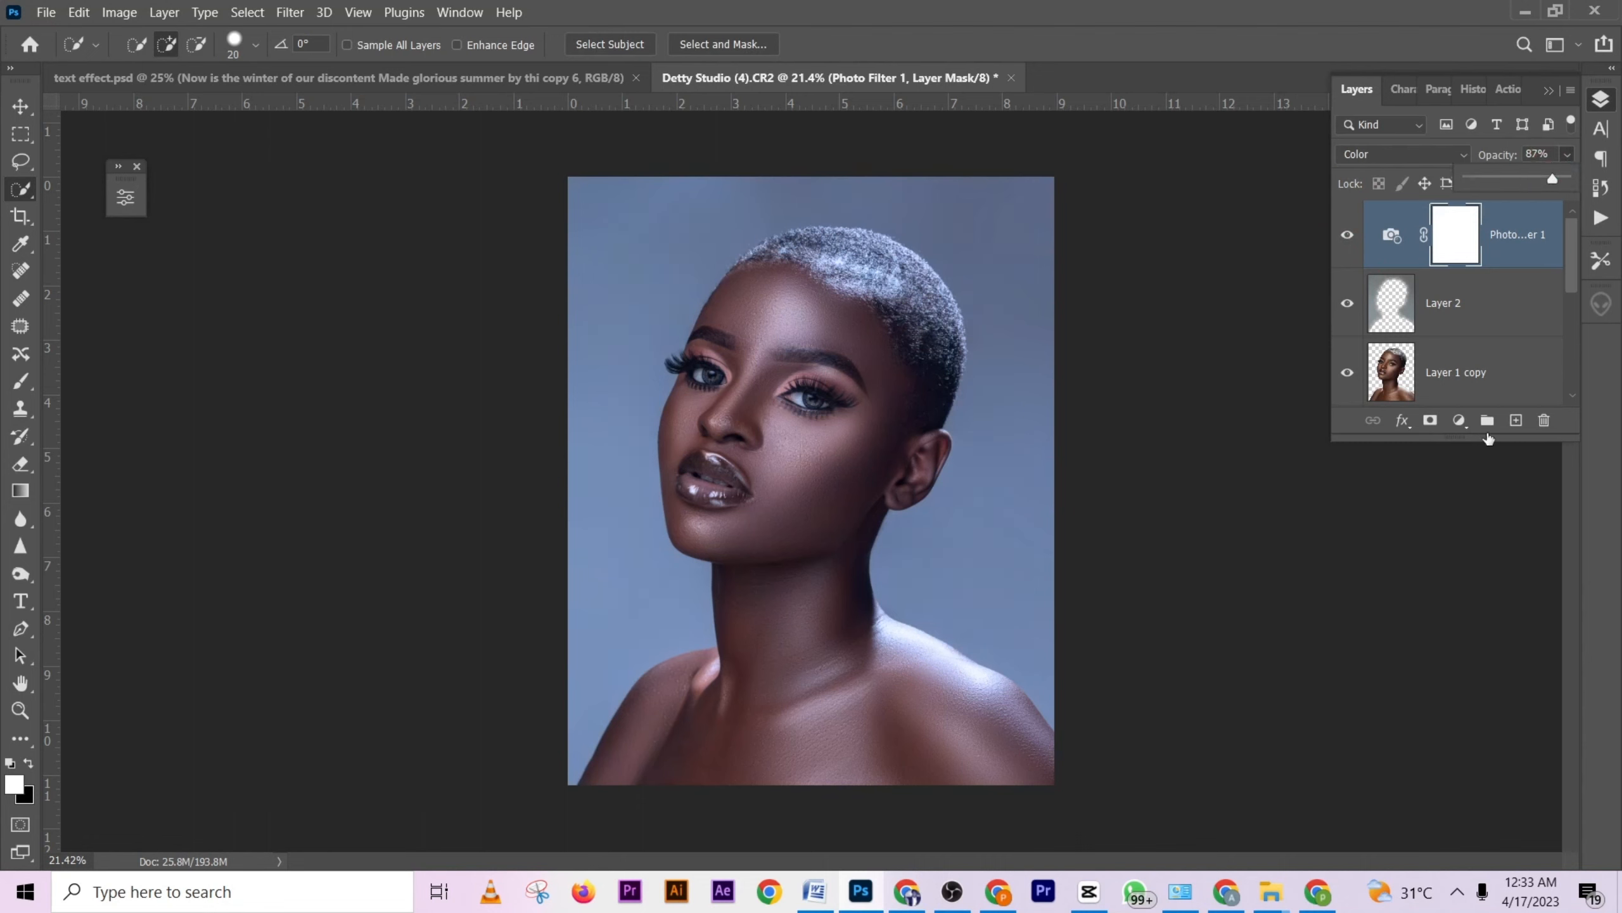
Add a Color Lookup adjustment layer above the Photo Filter layer and load the FoggyNight.3DL LUT.
left_click(1459, 420)
left_click(1520, 697)
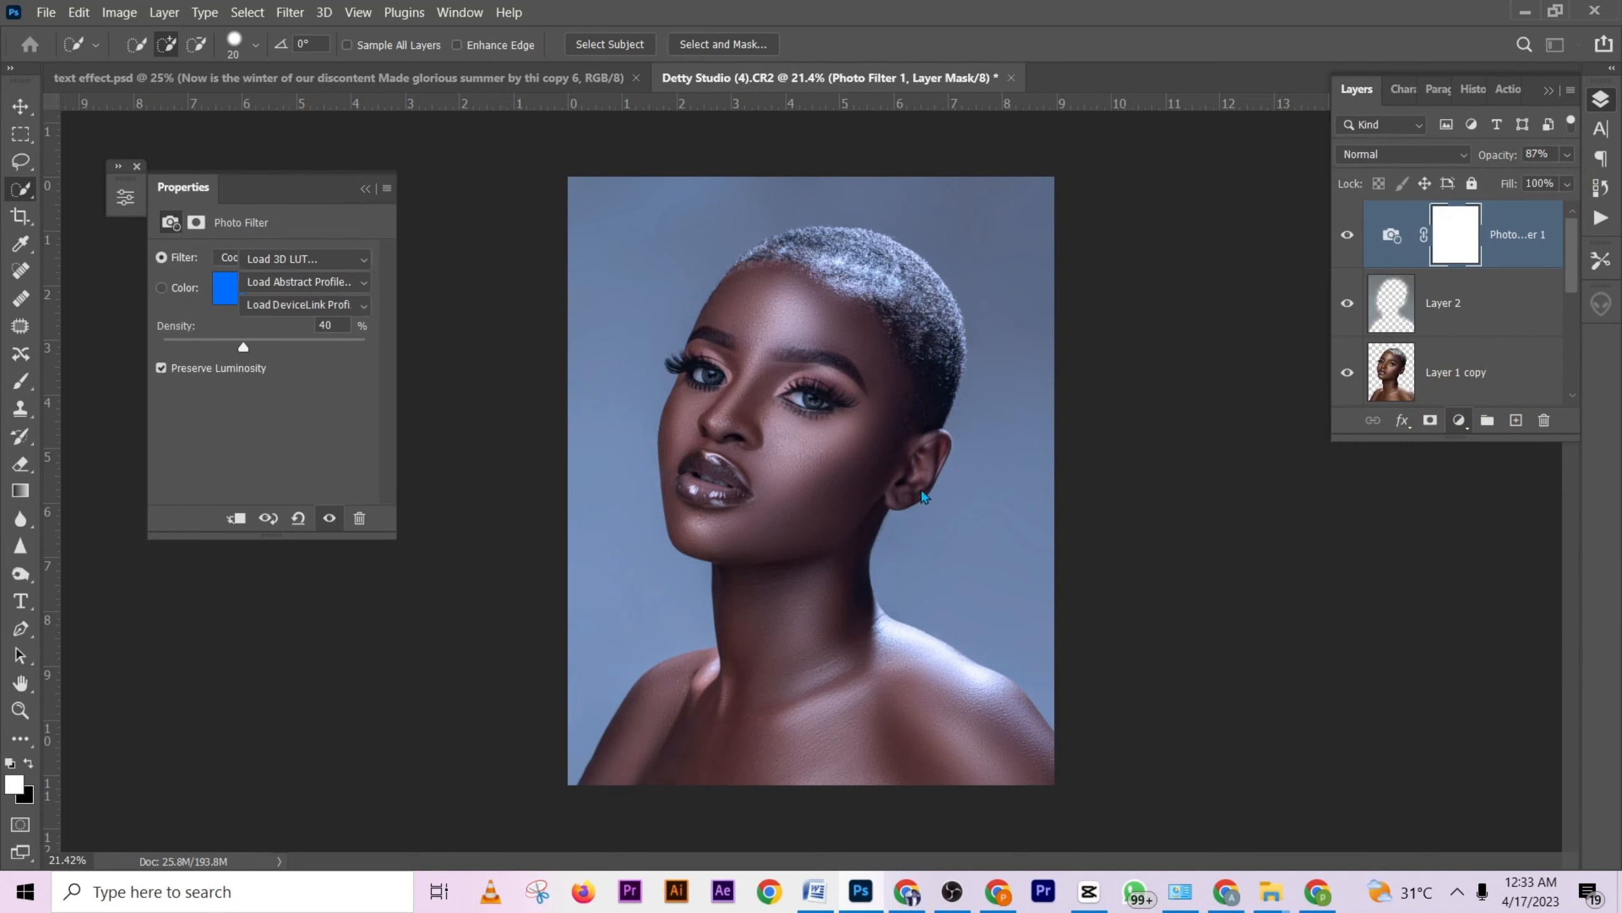
left_click(326, 253)
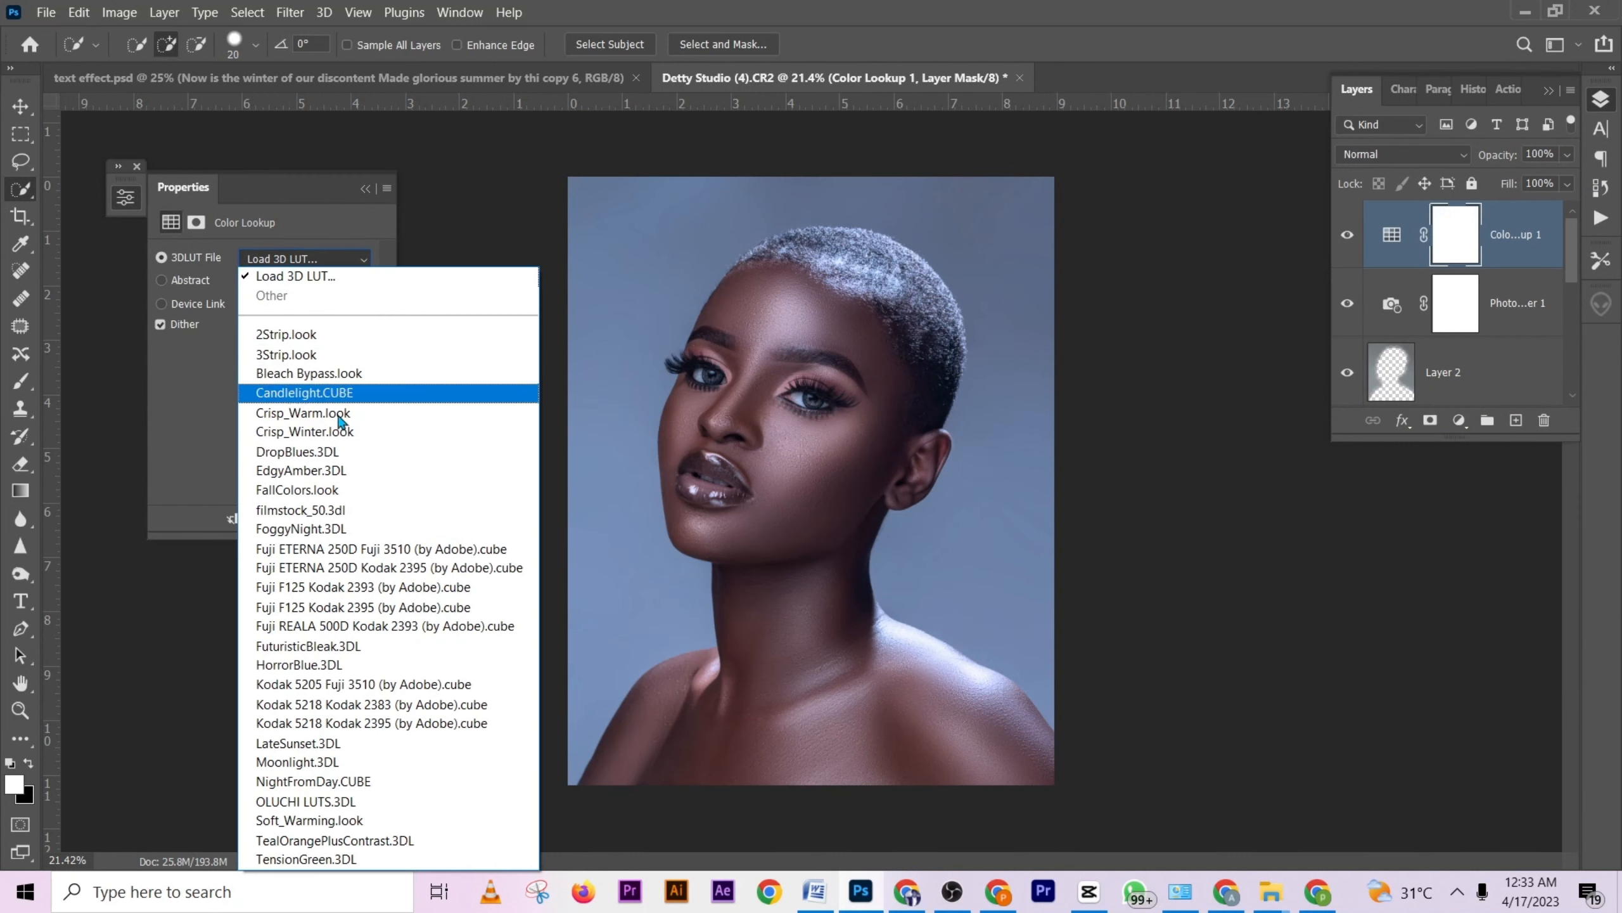
left_click(356, 533)
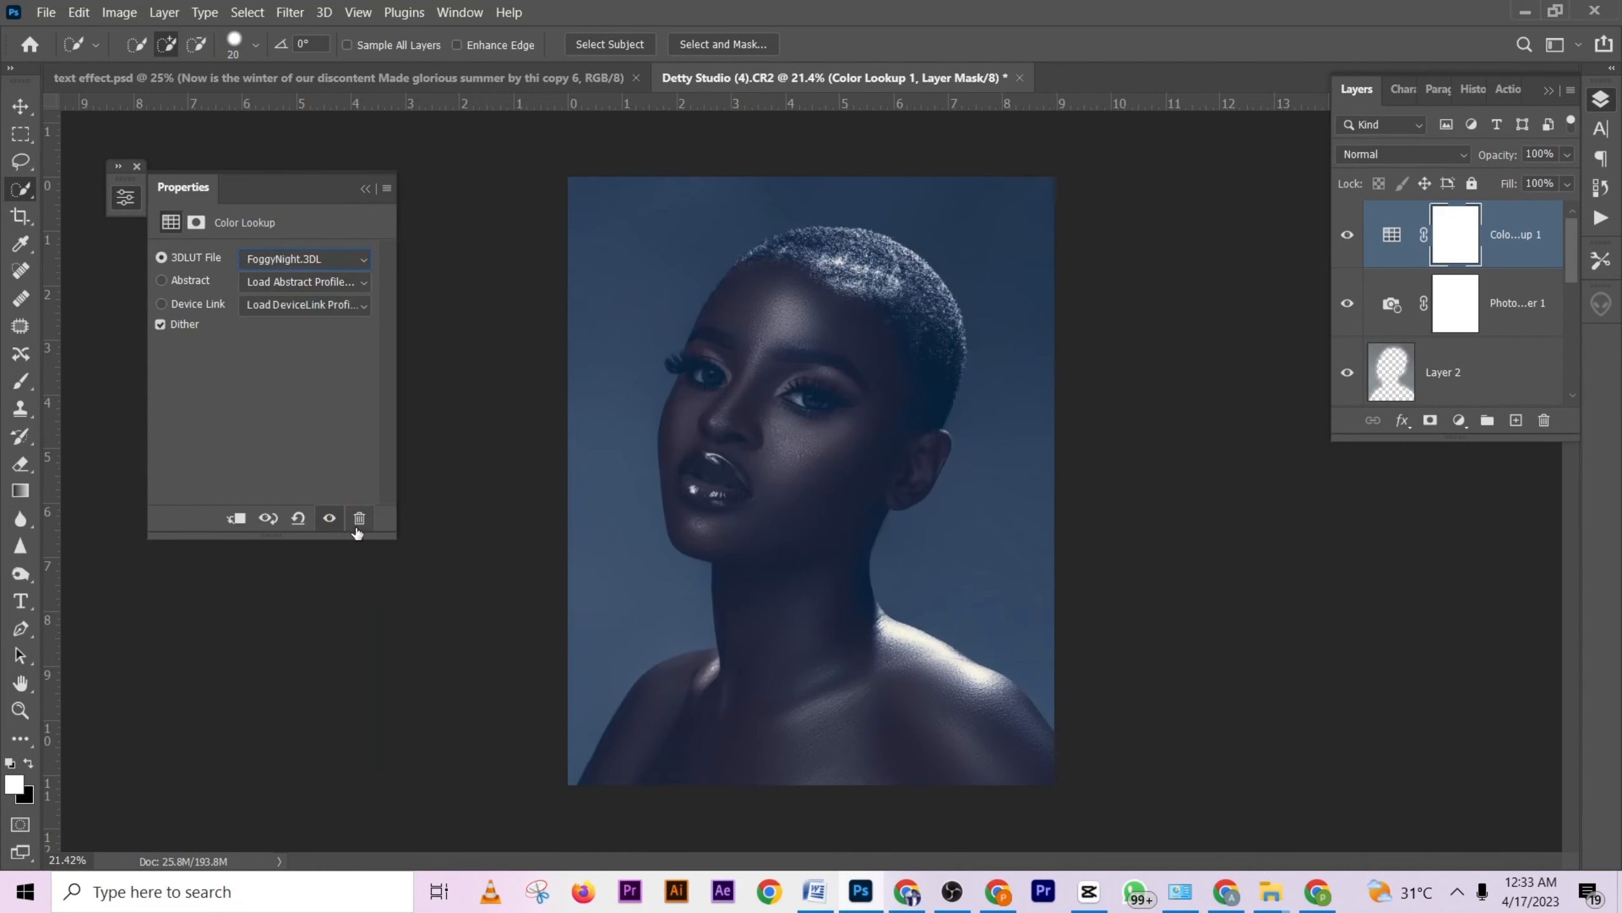
Cycle through the Color Lookup LUTs to HorrorBlue.3DL and reduce the layer's fill to 33%.
key("Down")
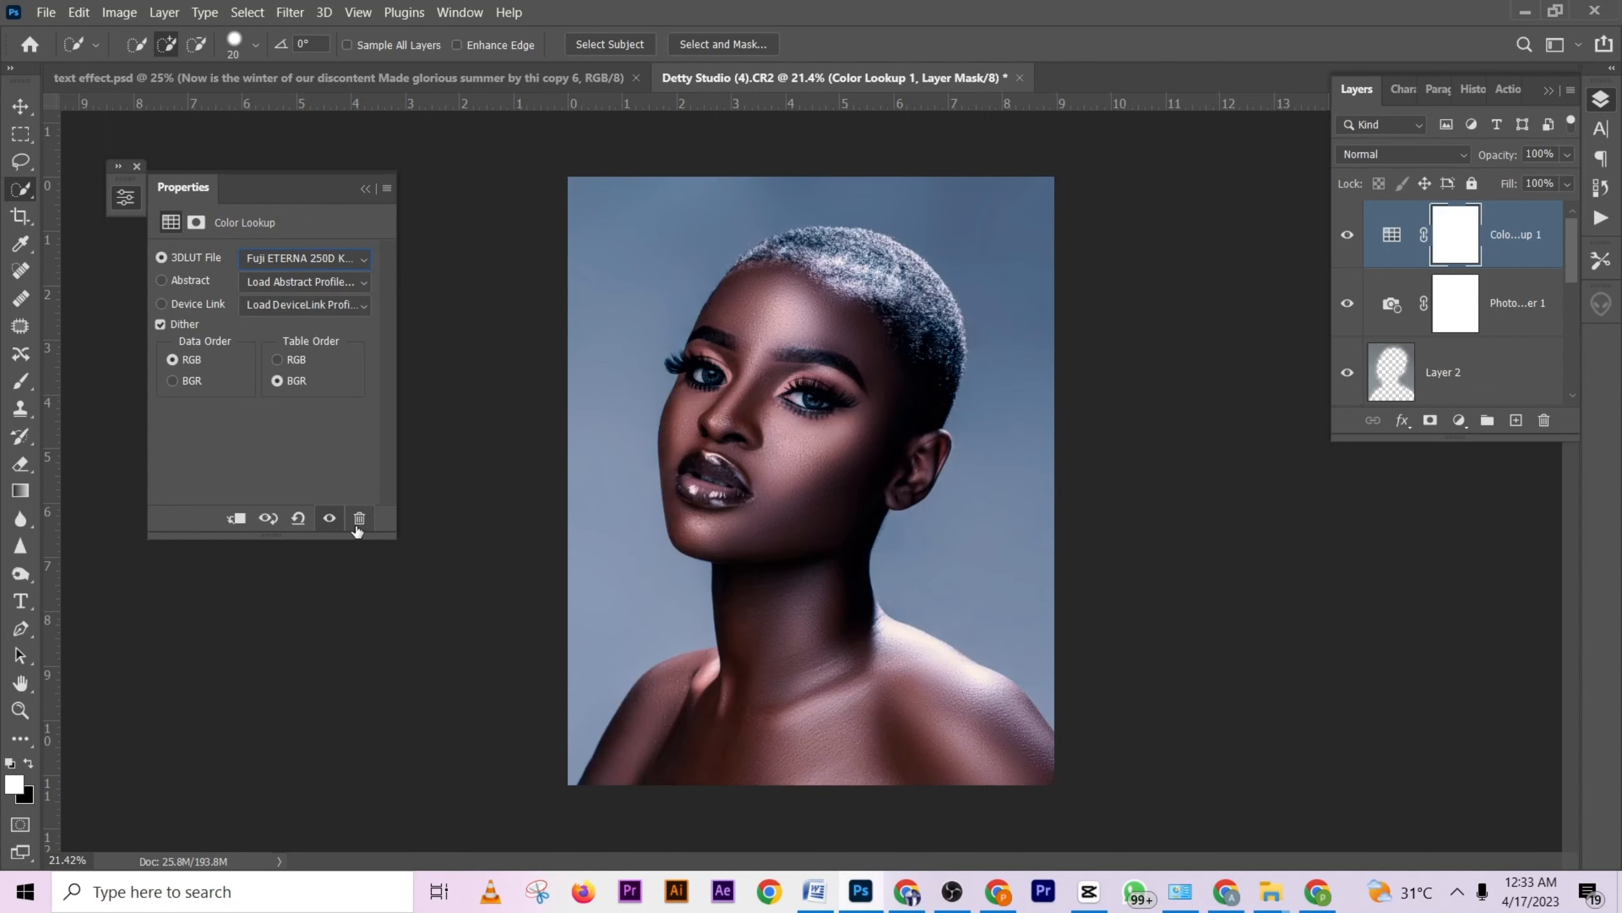
key("Down")
key("Down")
key("Down")
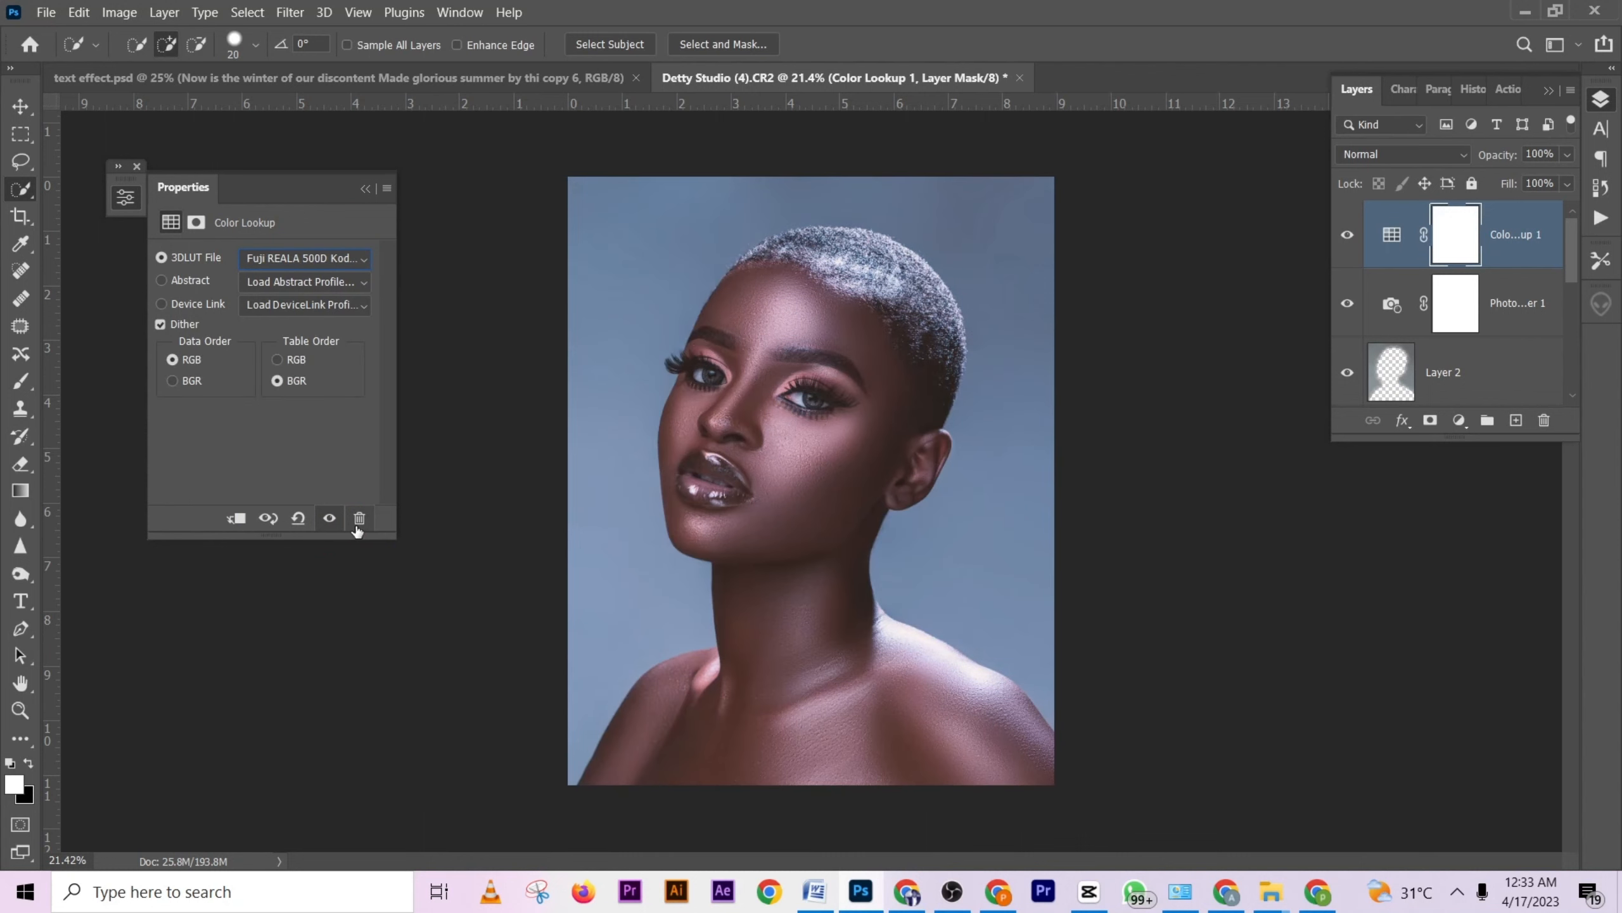
key("Down")
key("Down")
key("Down")
key("Up")
key("Down")
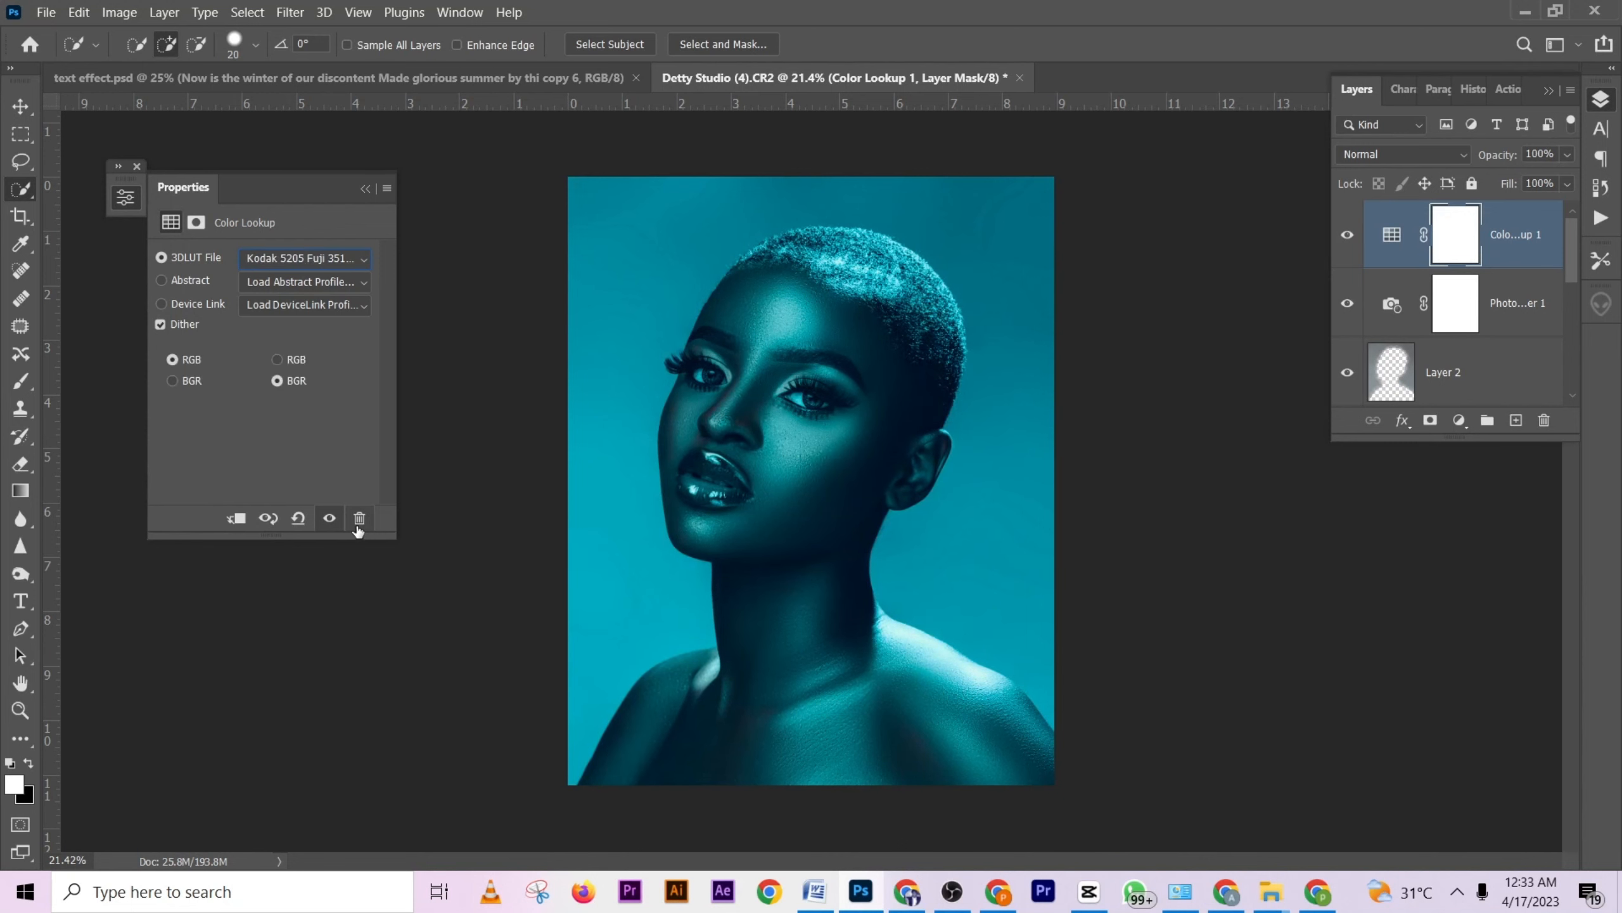
key("Up")
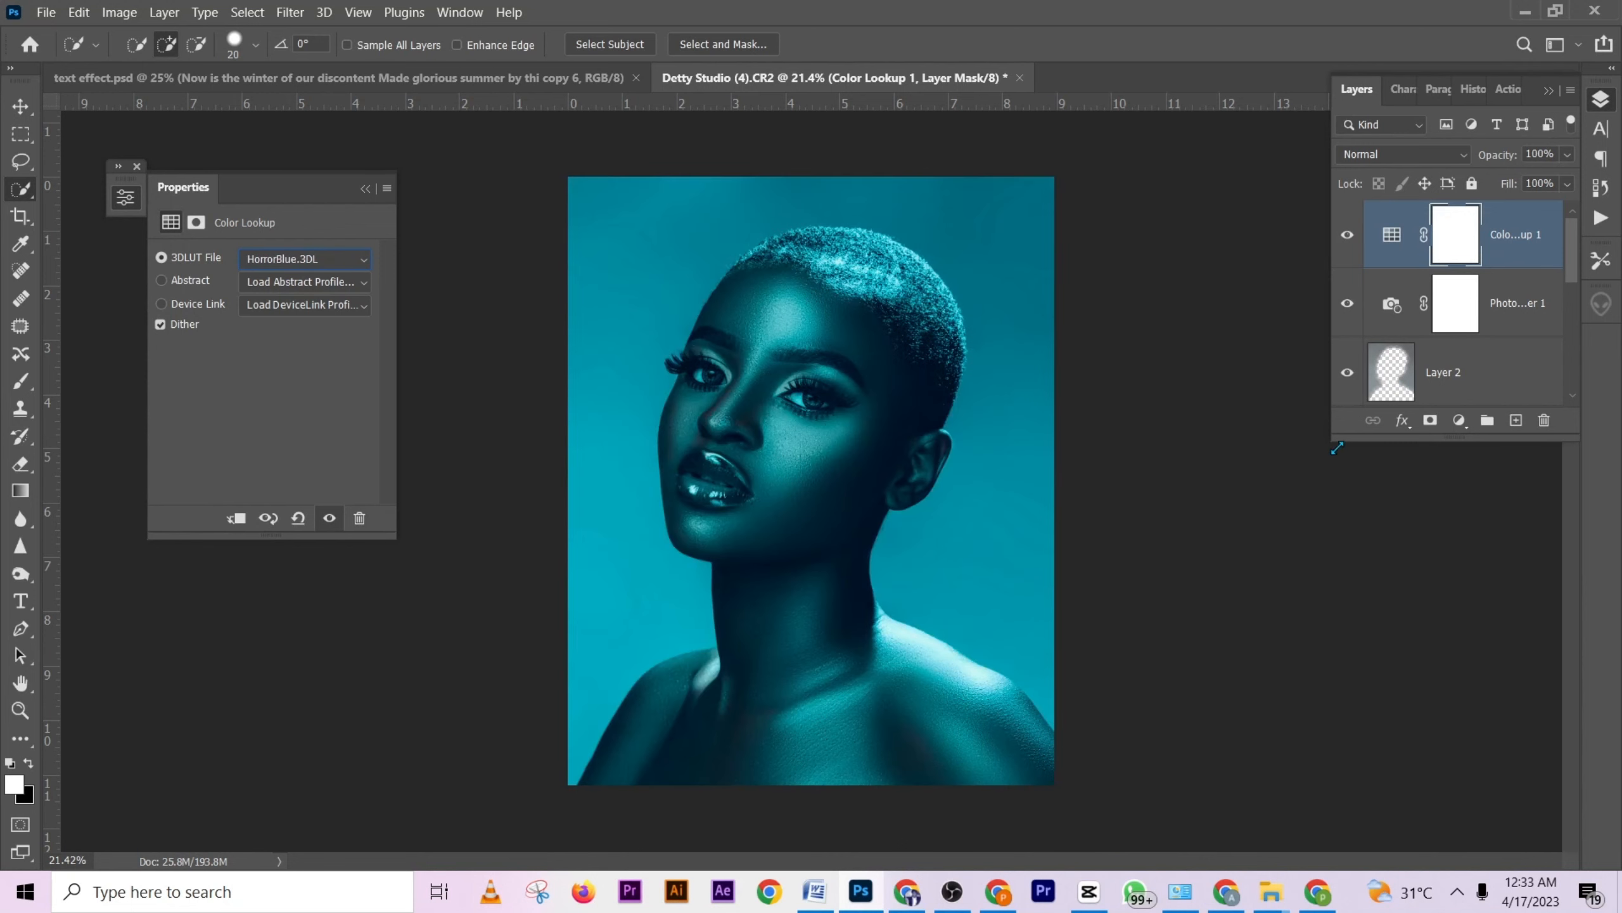
left_click(1570, 185)
left_click_drag(1505, 208, 1500, 206)
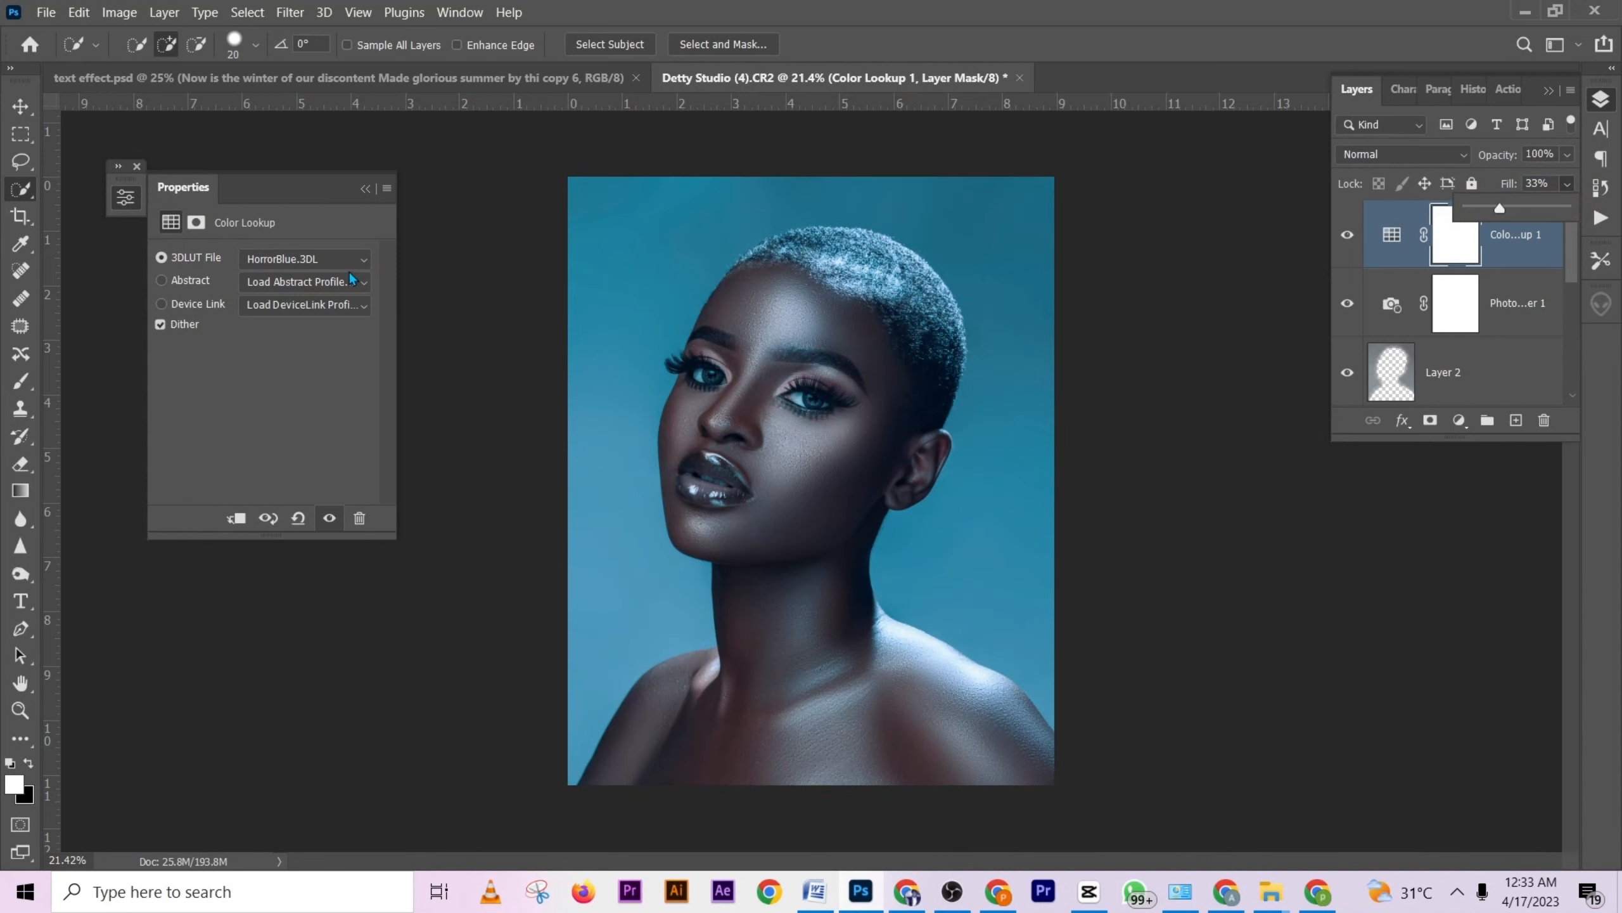
Try the TensionGreen.3DL LUT and step back through the list to Soft_Warming.look for the Color Lookup layer.
left_click(332, 258)
left_click(374, 859)
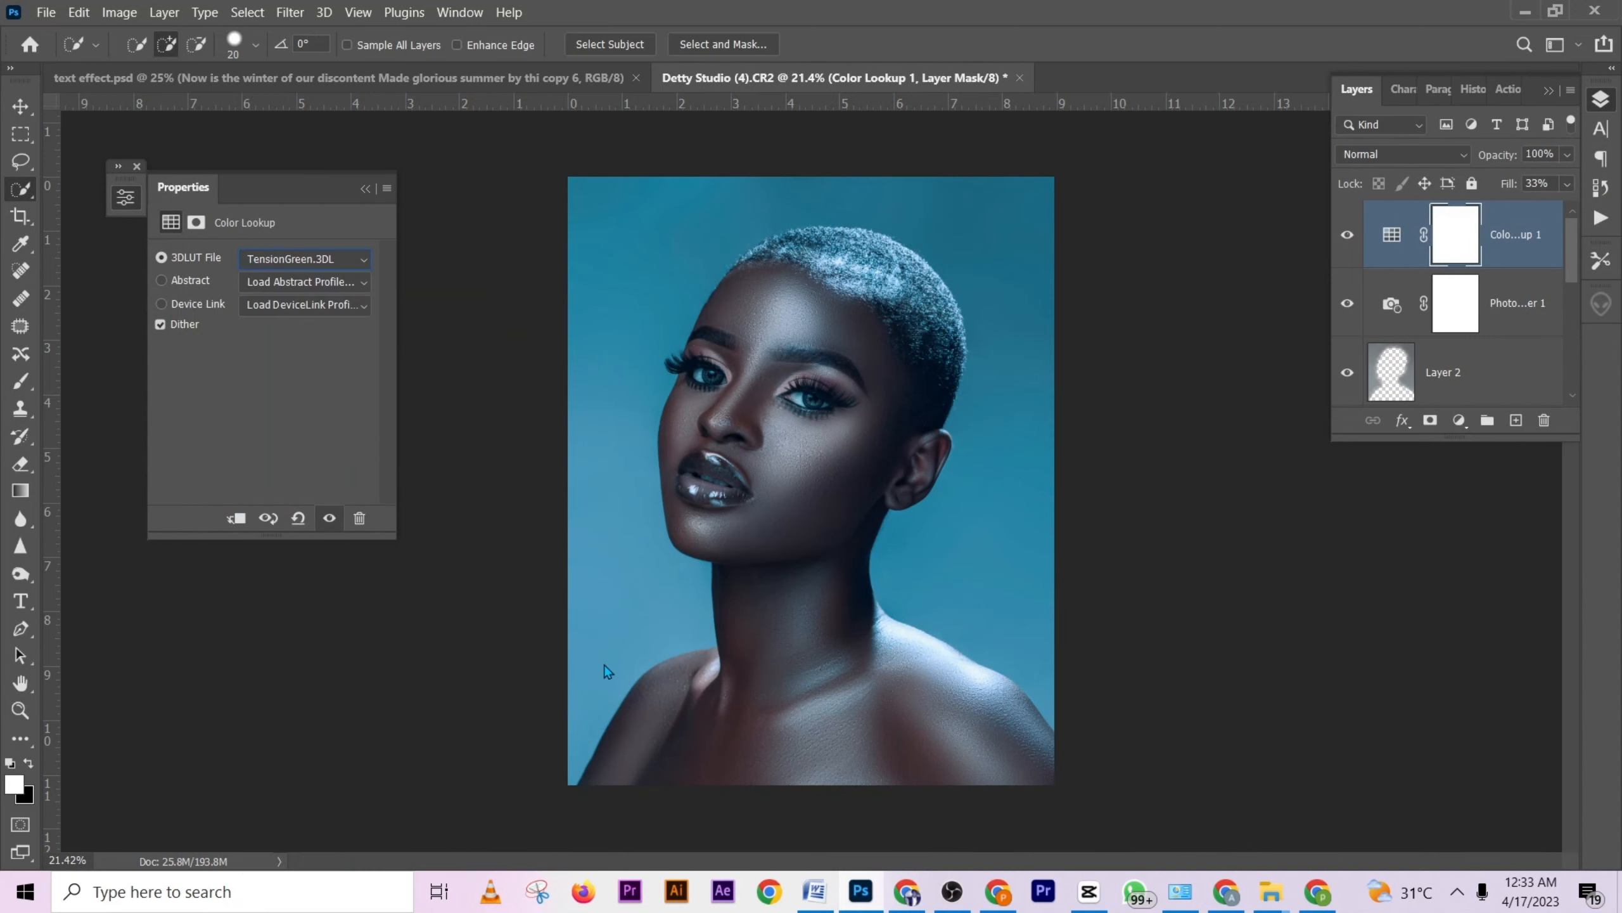
key("Up")
key("Up")
key("Up")
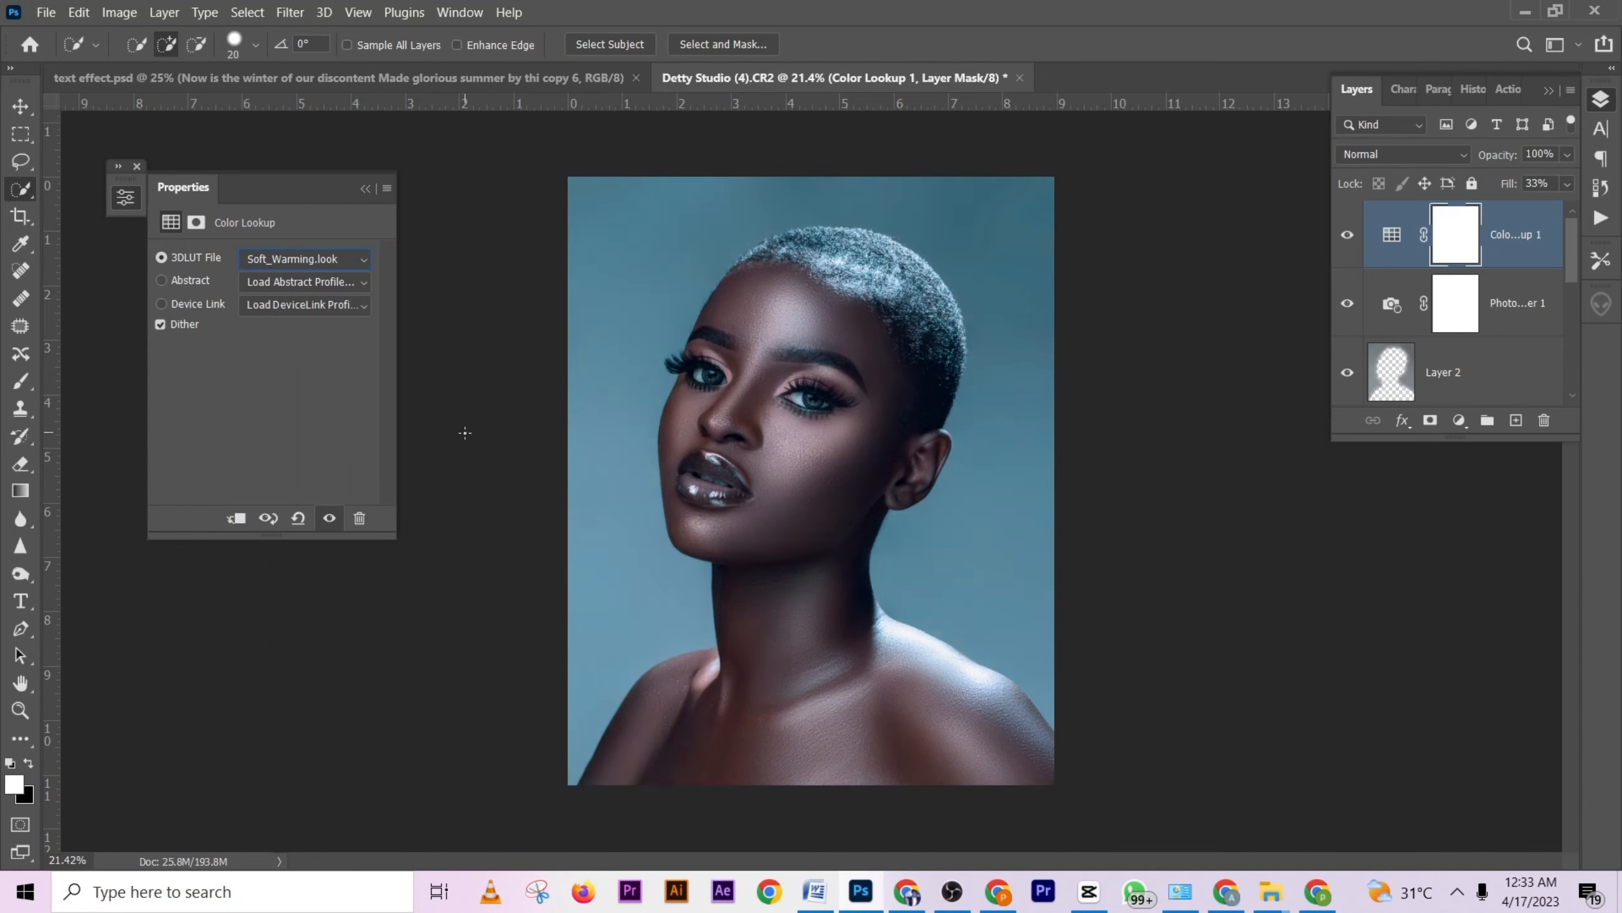
Try the earlier Color Lookup LUTs from NightFromDay.CUBE through FoggyNight.3DL and filmstock_50.3dl back to EdgyAmber.3DL.
key("Up")
key("Up")
key("Up")
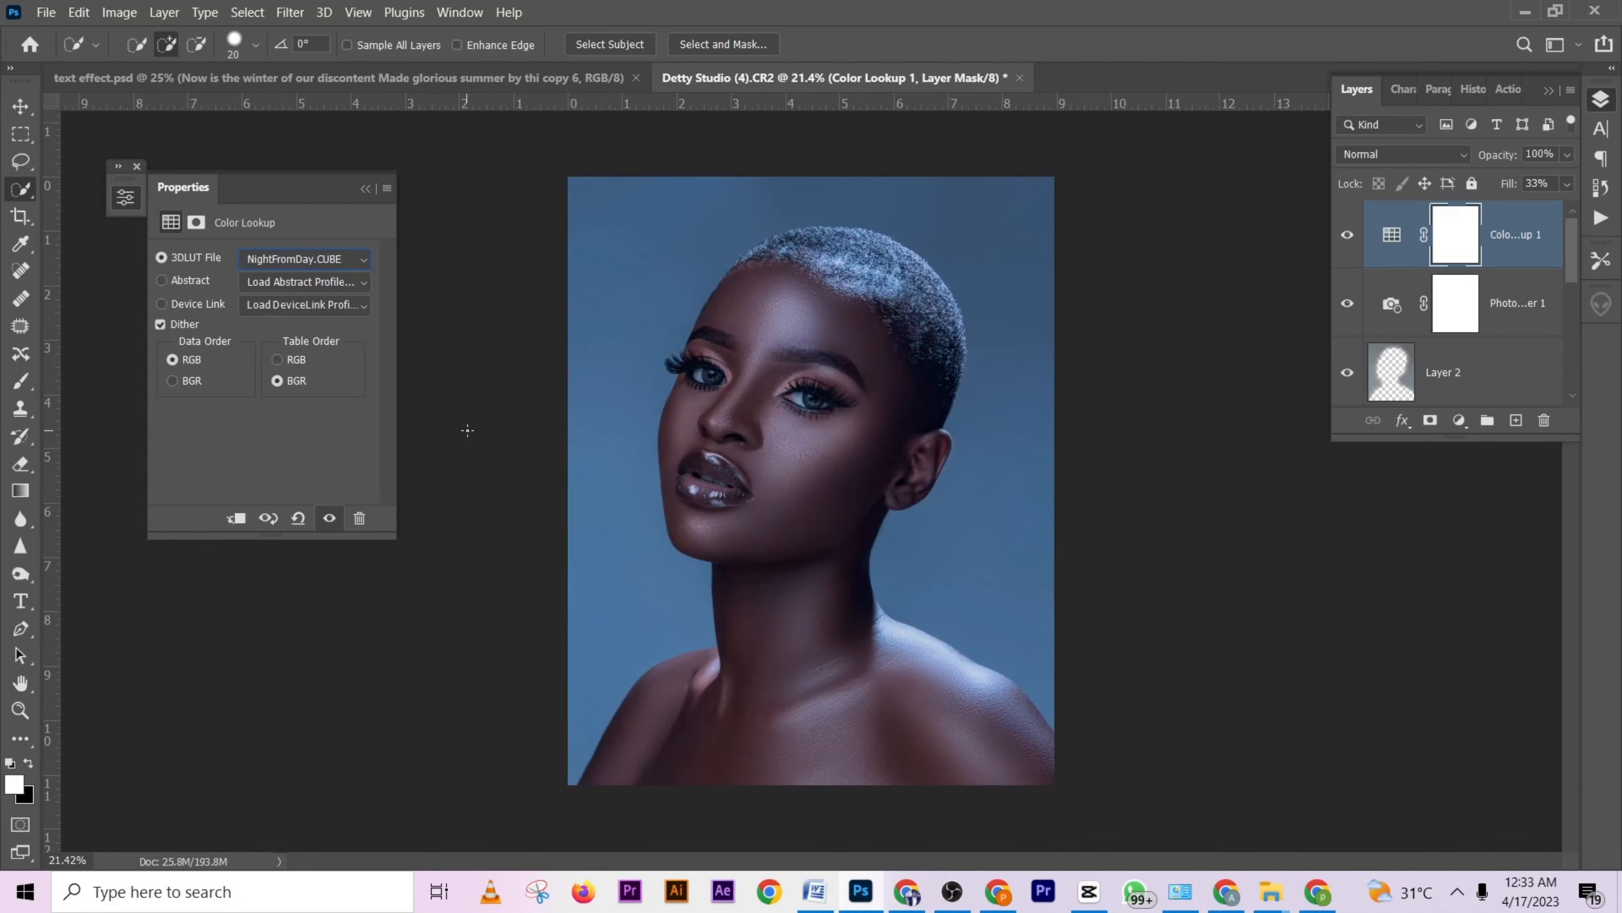
key("Up")
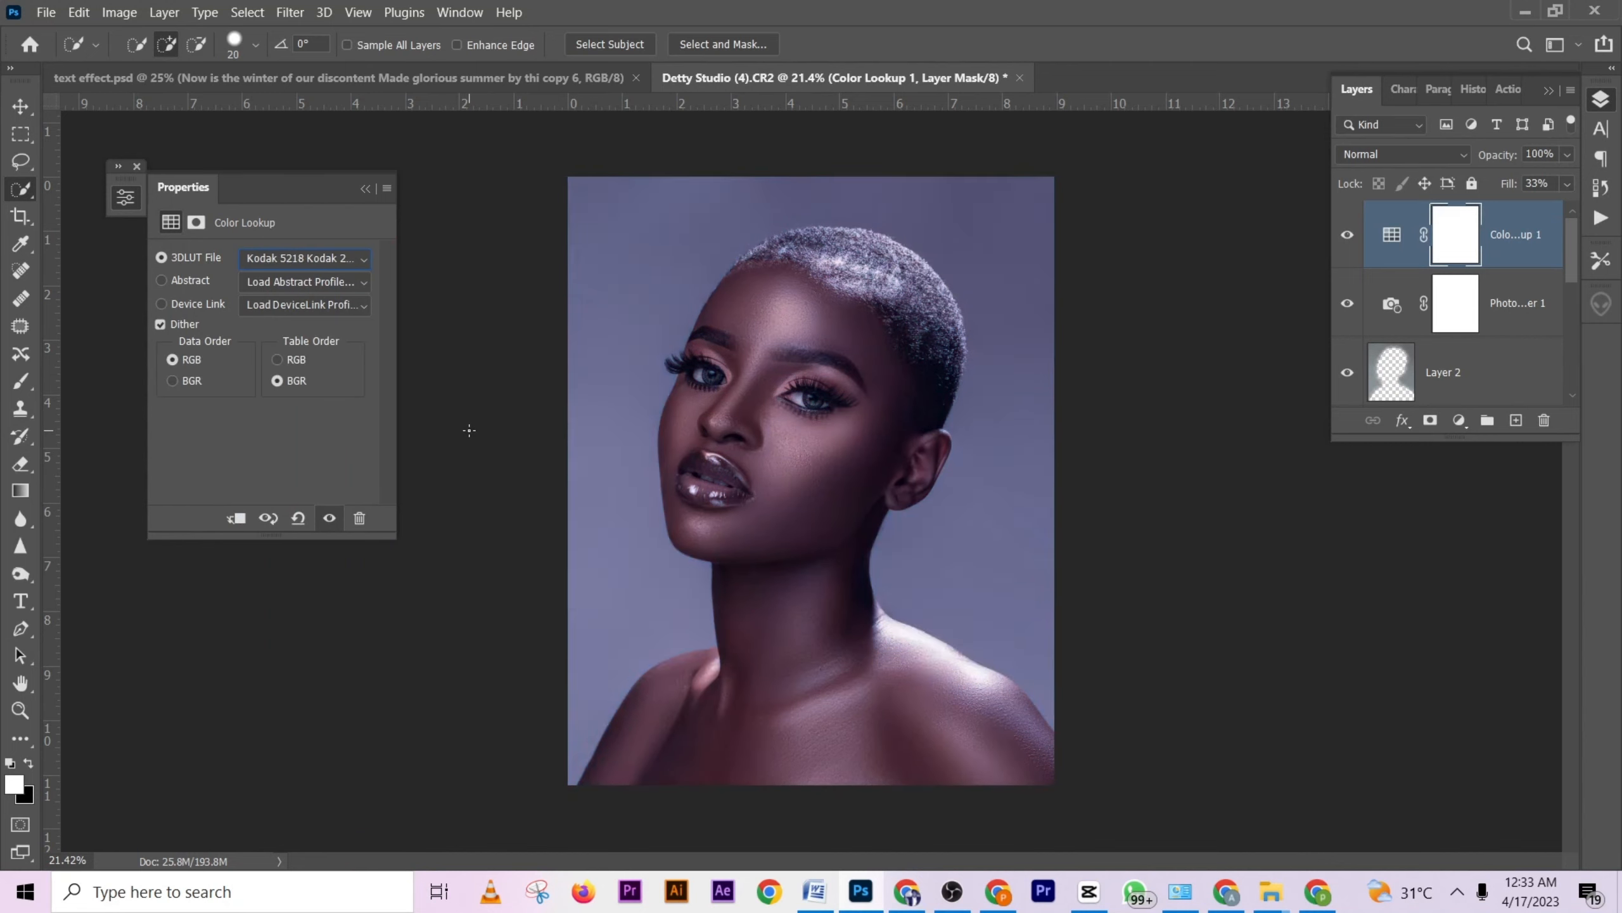
key("Up")
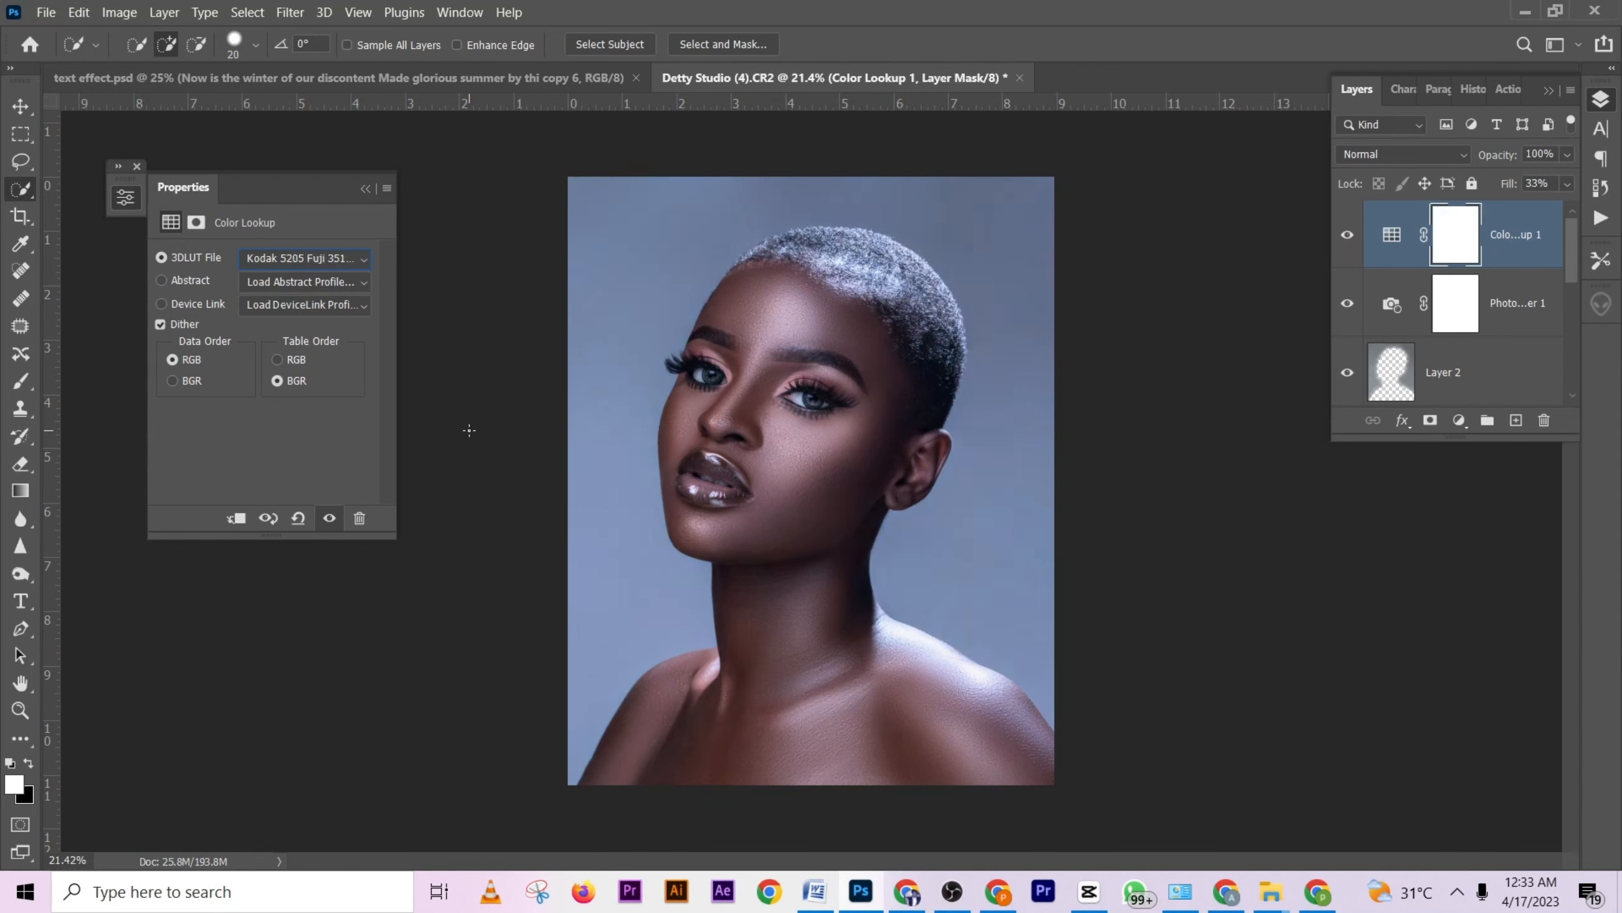
key("Up")
key("Up")
key("Up")
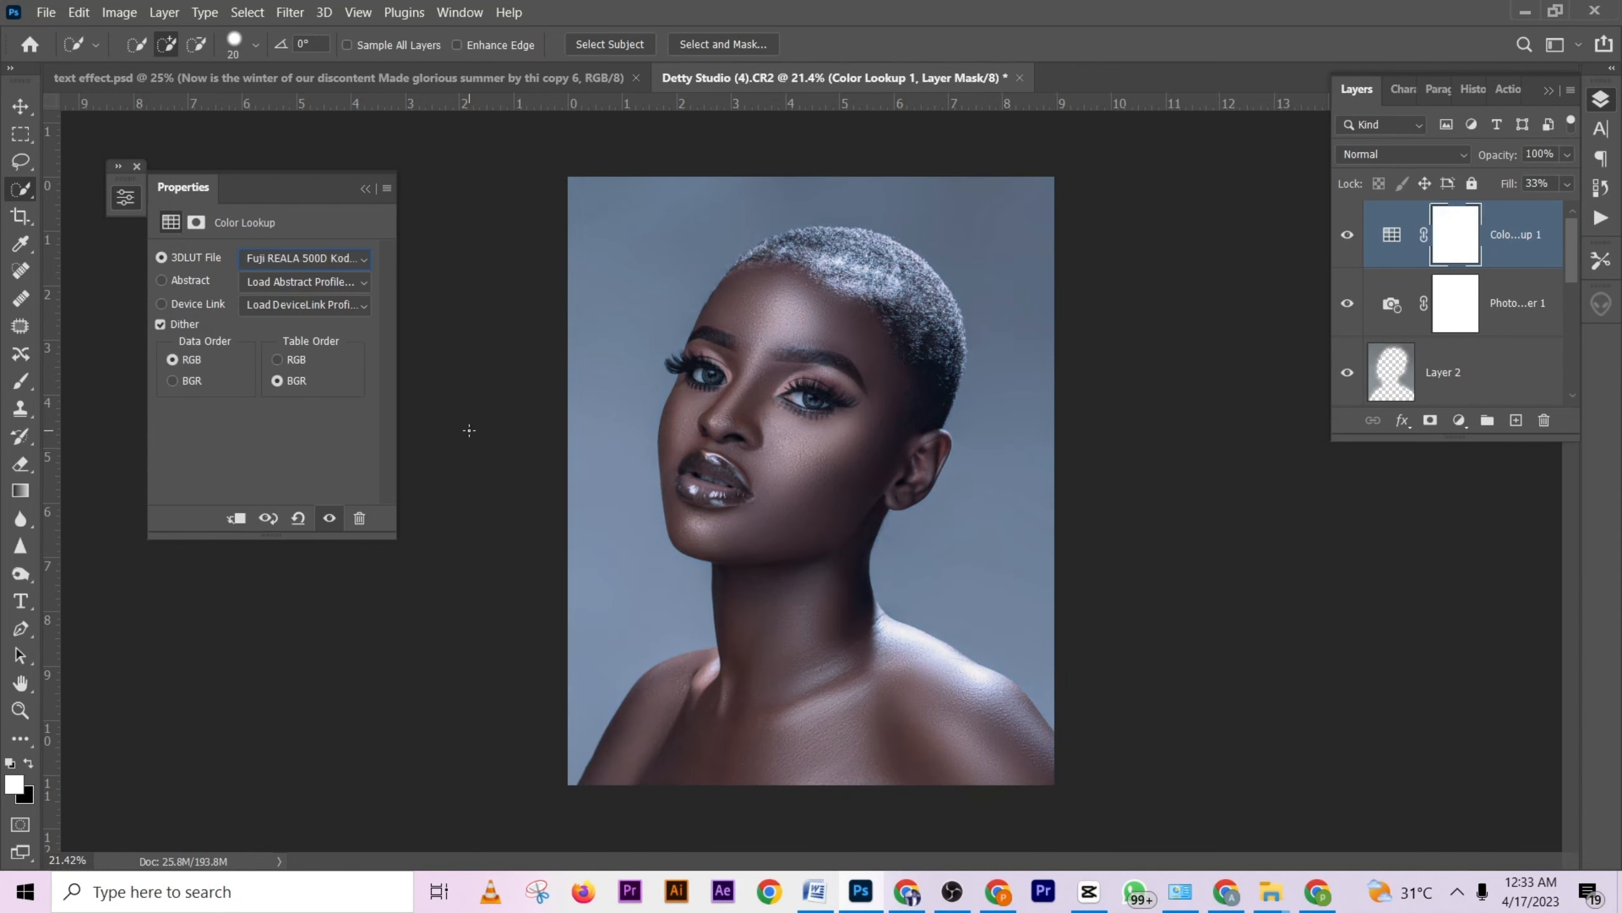
key("Up")
key("Up")
key("Up")
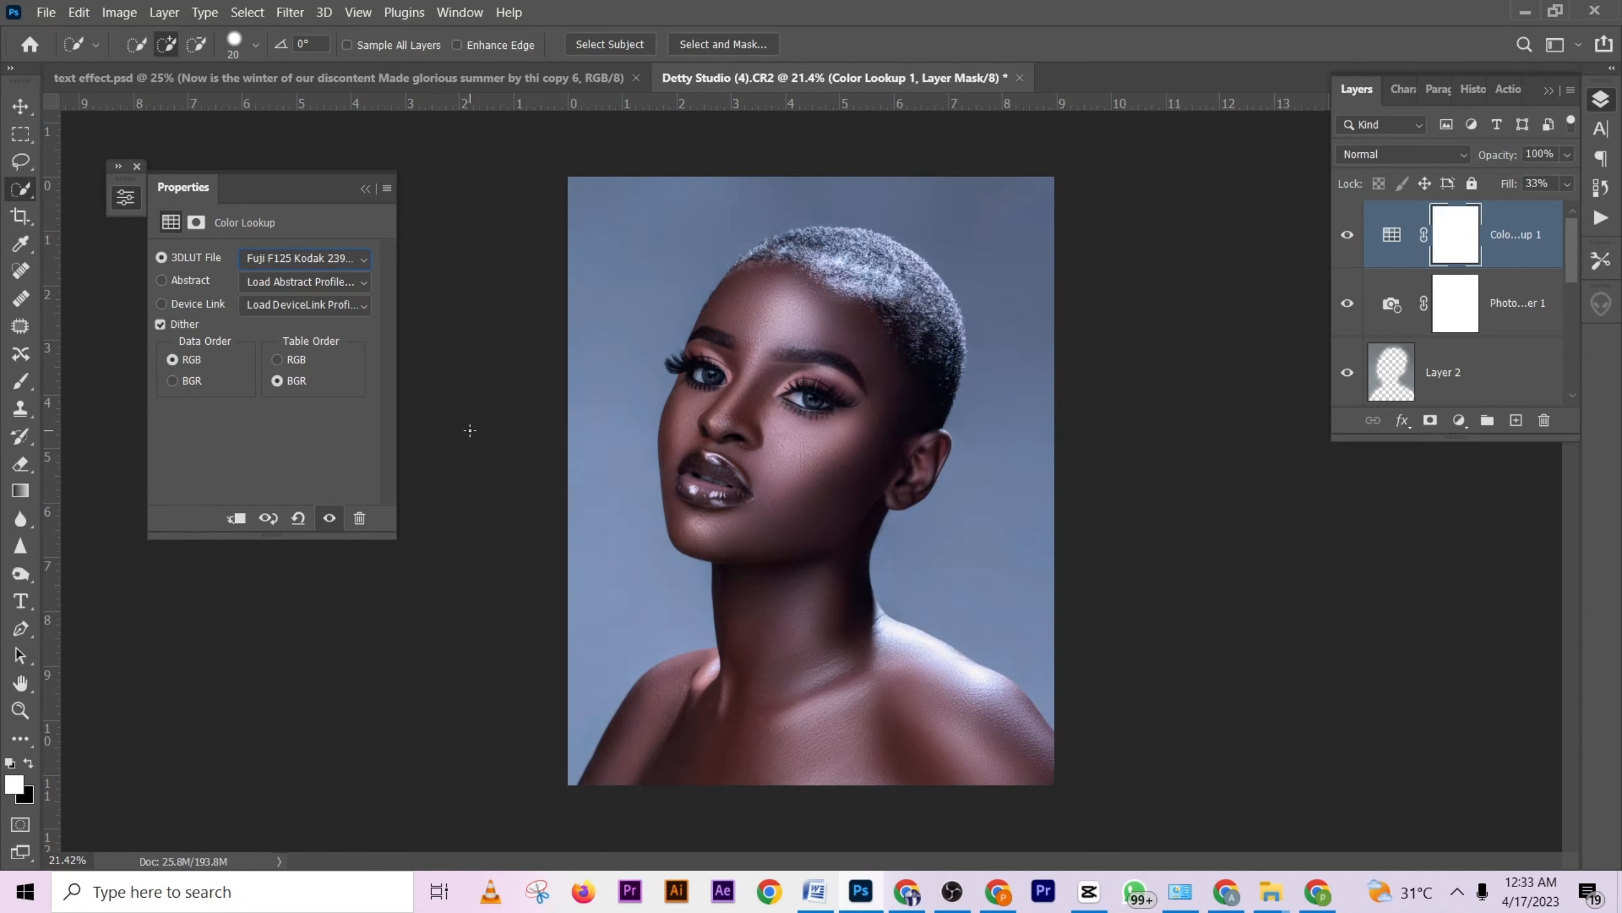
key("Up")
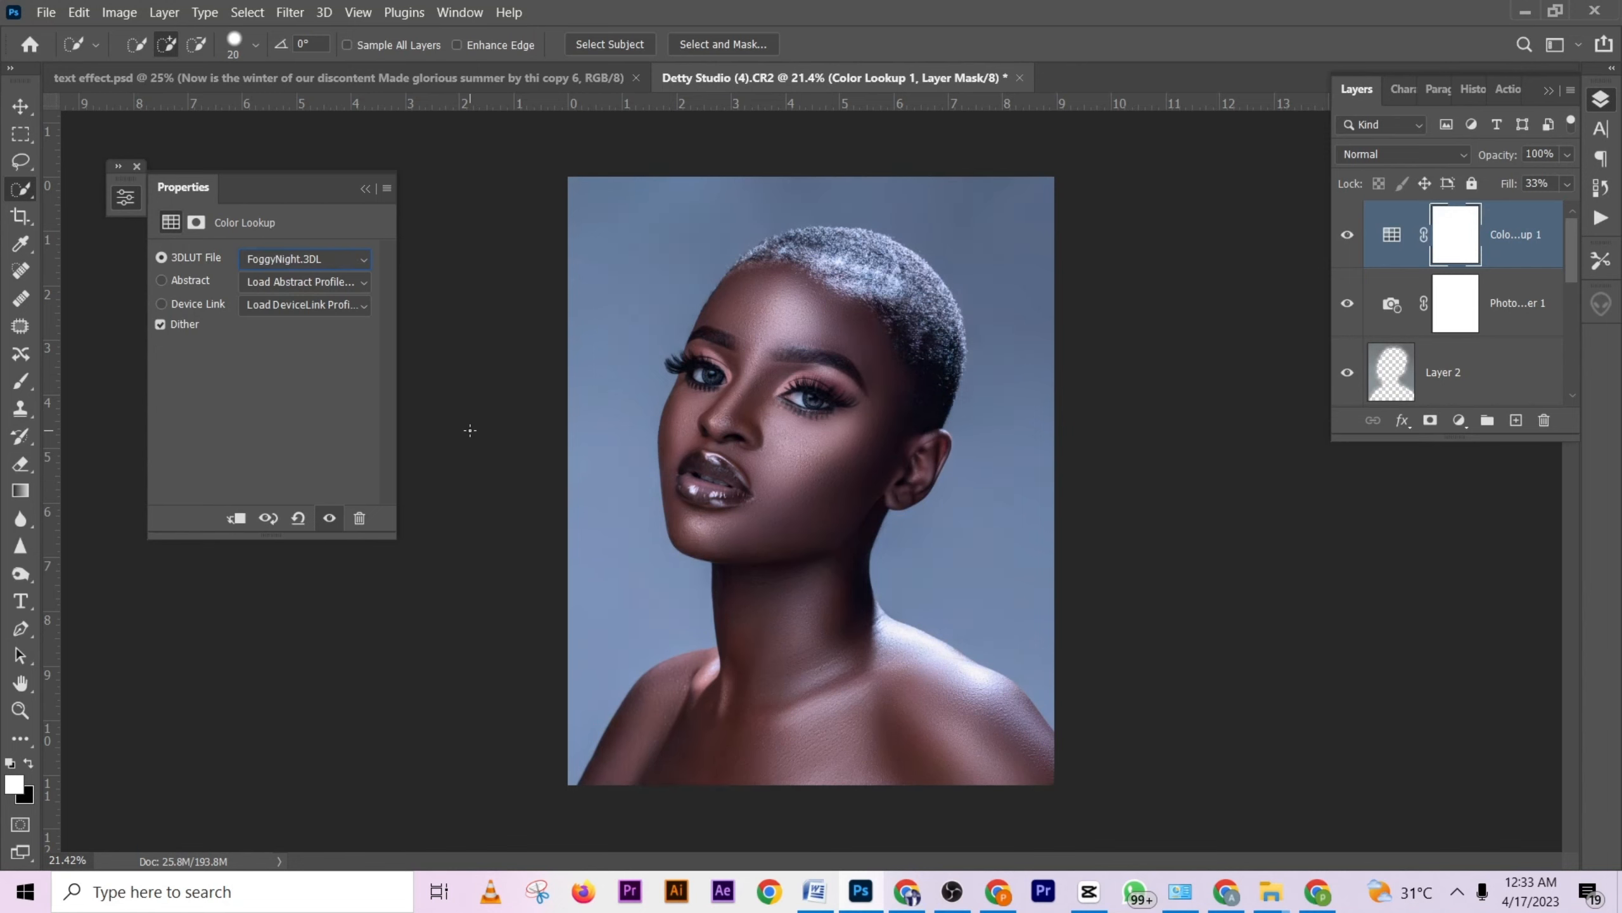
key("Up")
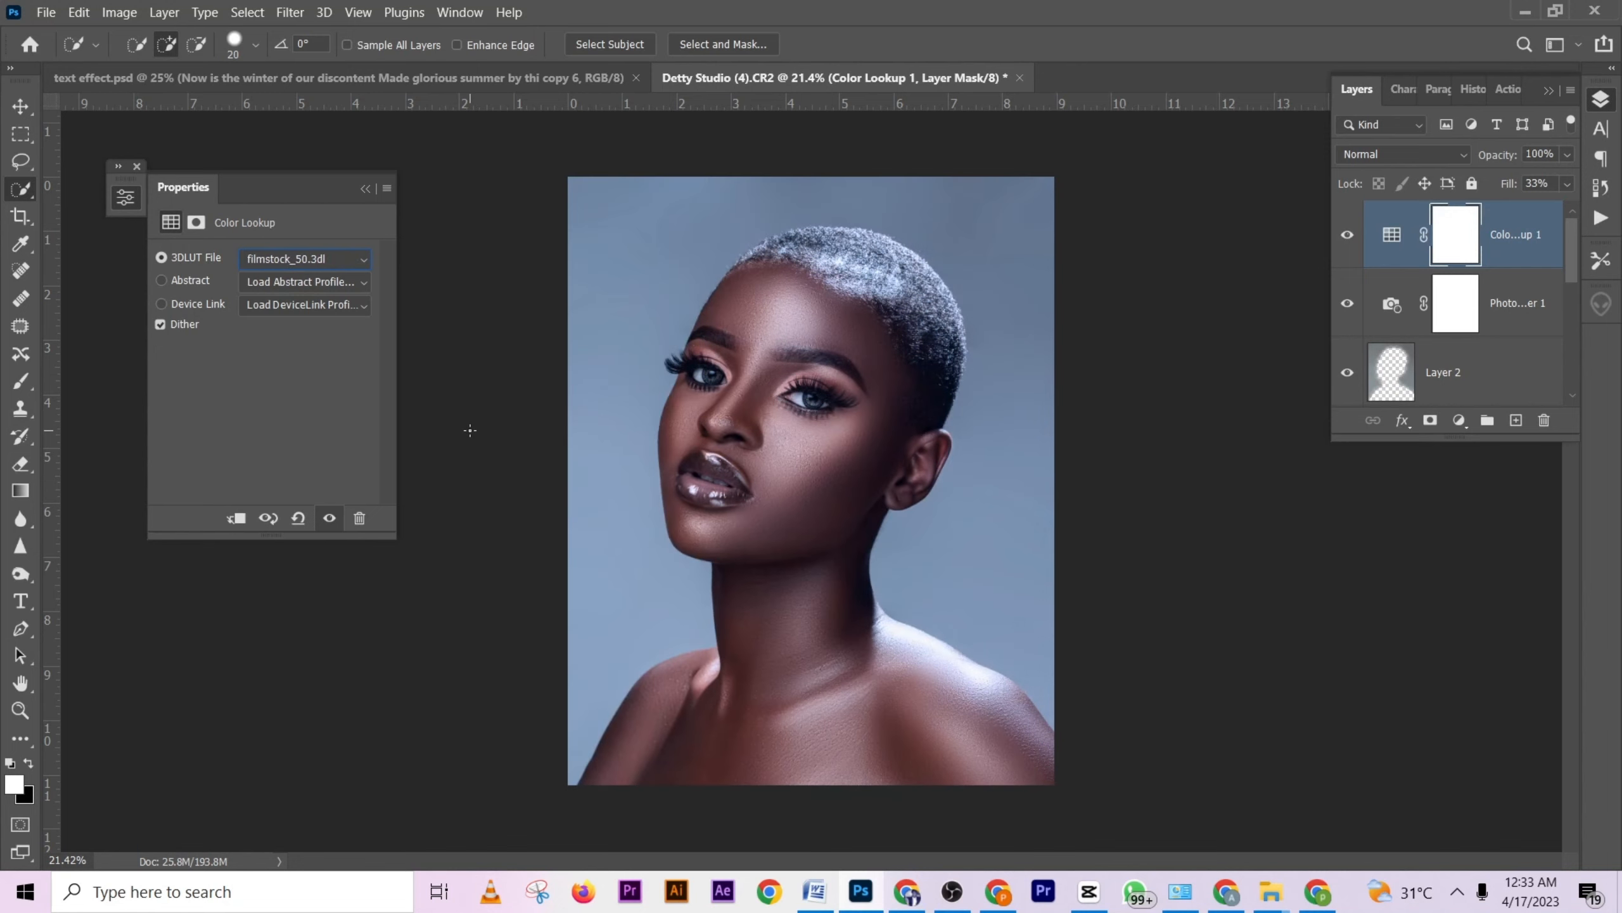
key("Up")
key("Up")
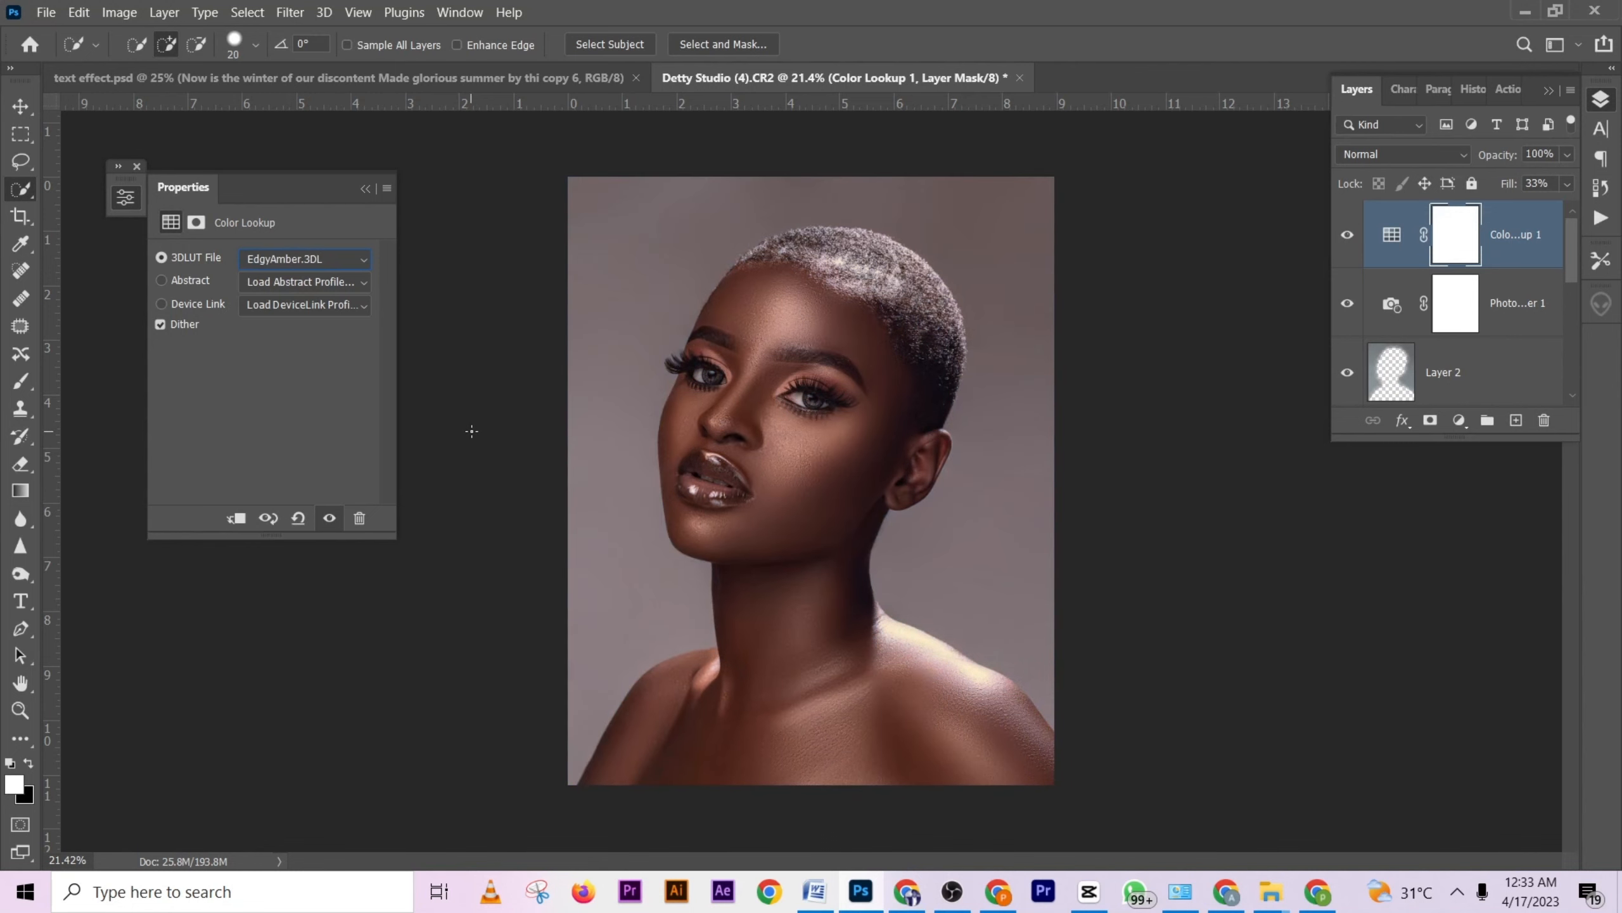
Try the Color Lookup LUTs forward through FuturisticBleak.3DL and LateSunset.3DL to Moonlight.3DL.
key("Down")
key("Down")
key("Down")
key("Down")
key("Down")
key("Down")
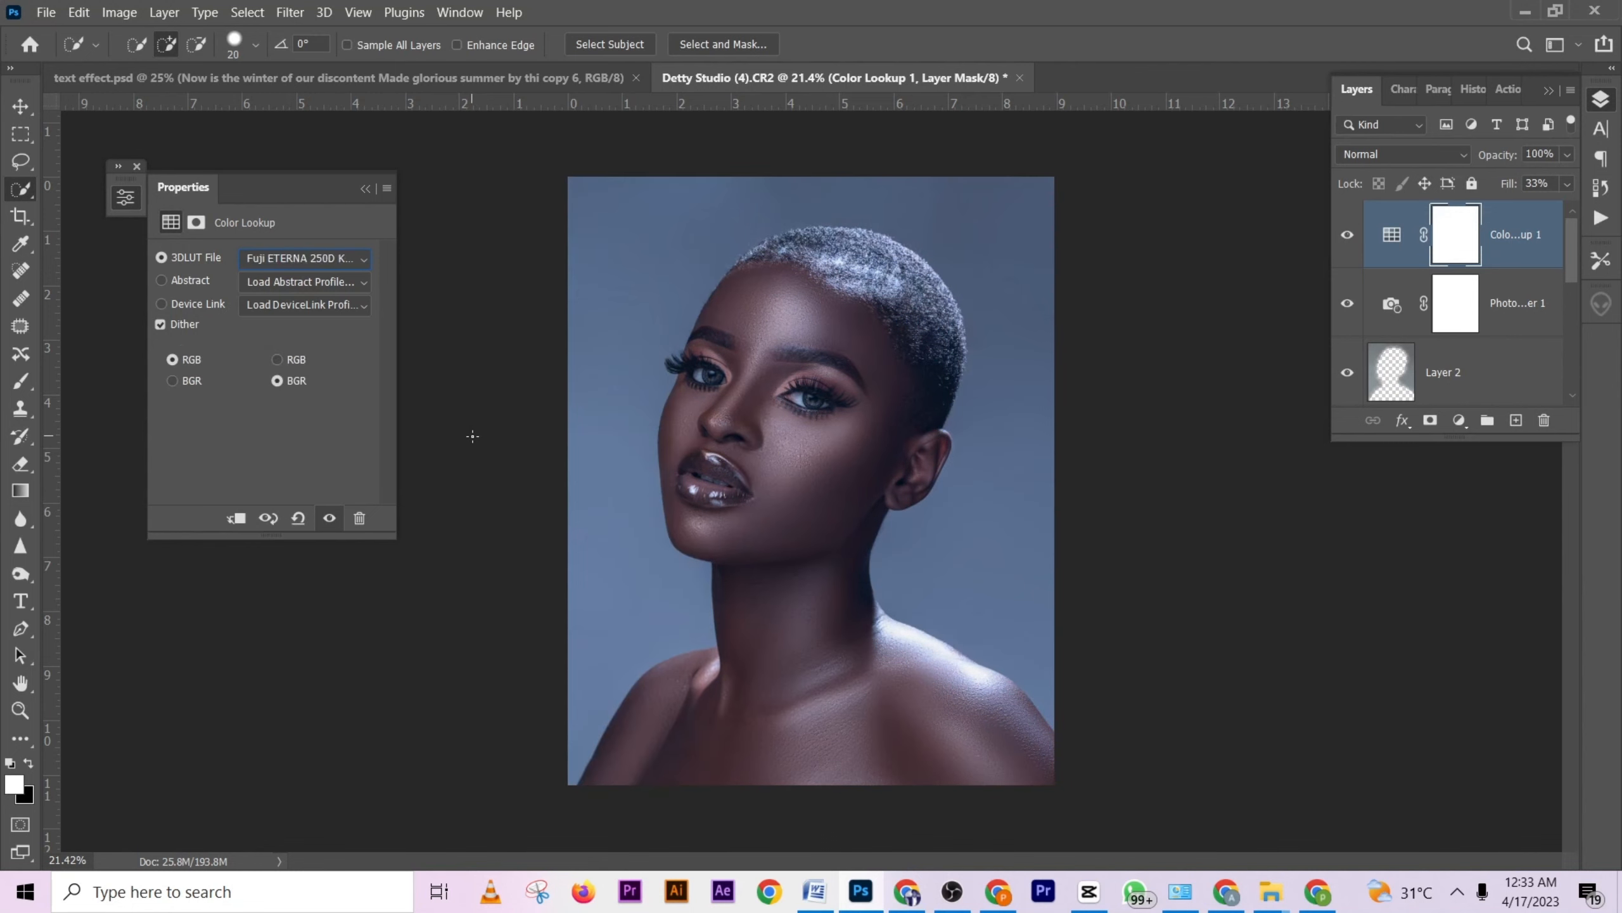
key("Down")
key("Down")
key("Down")
key("Down")
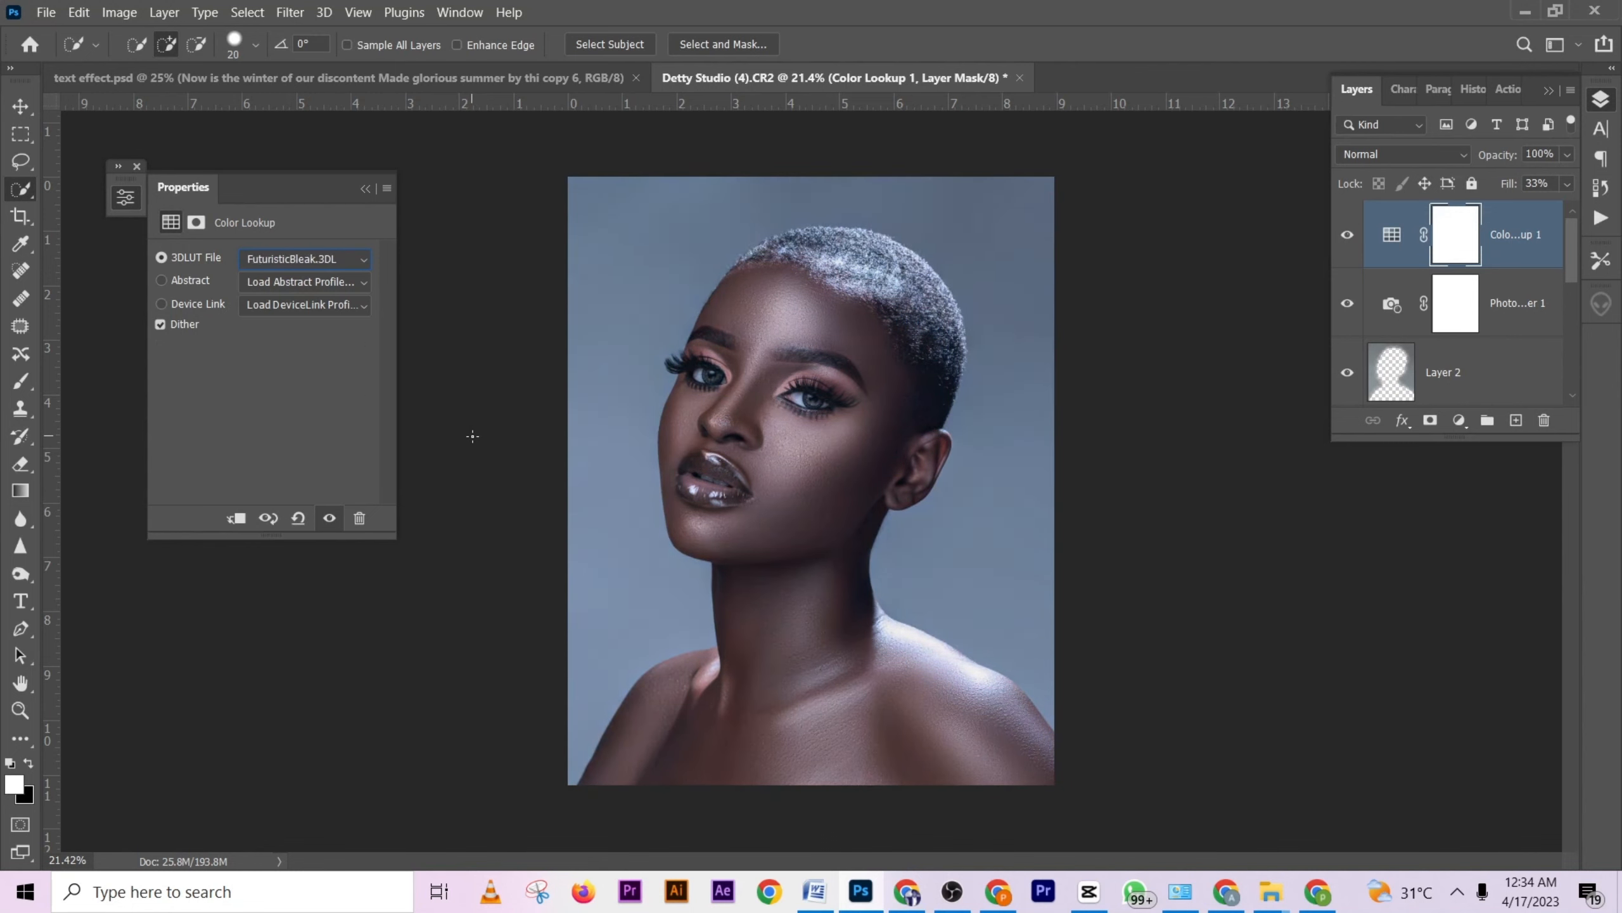
key("Down")
key("Down")
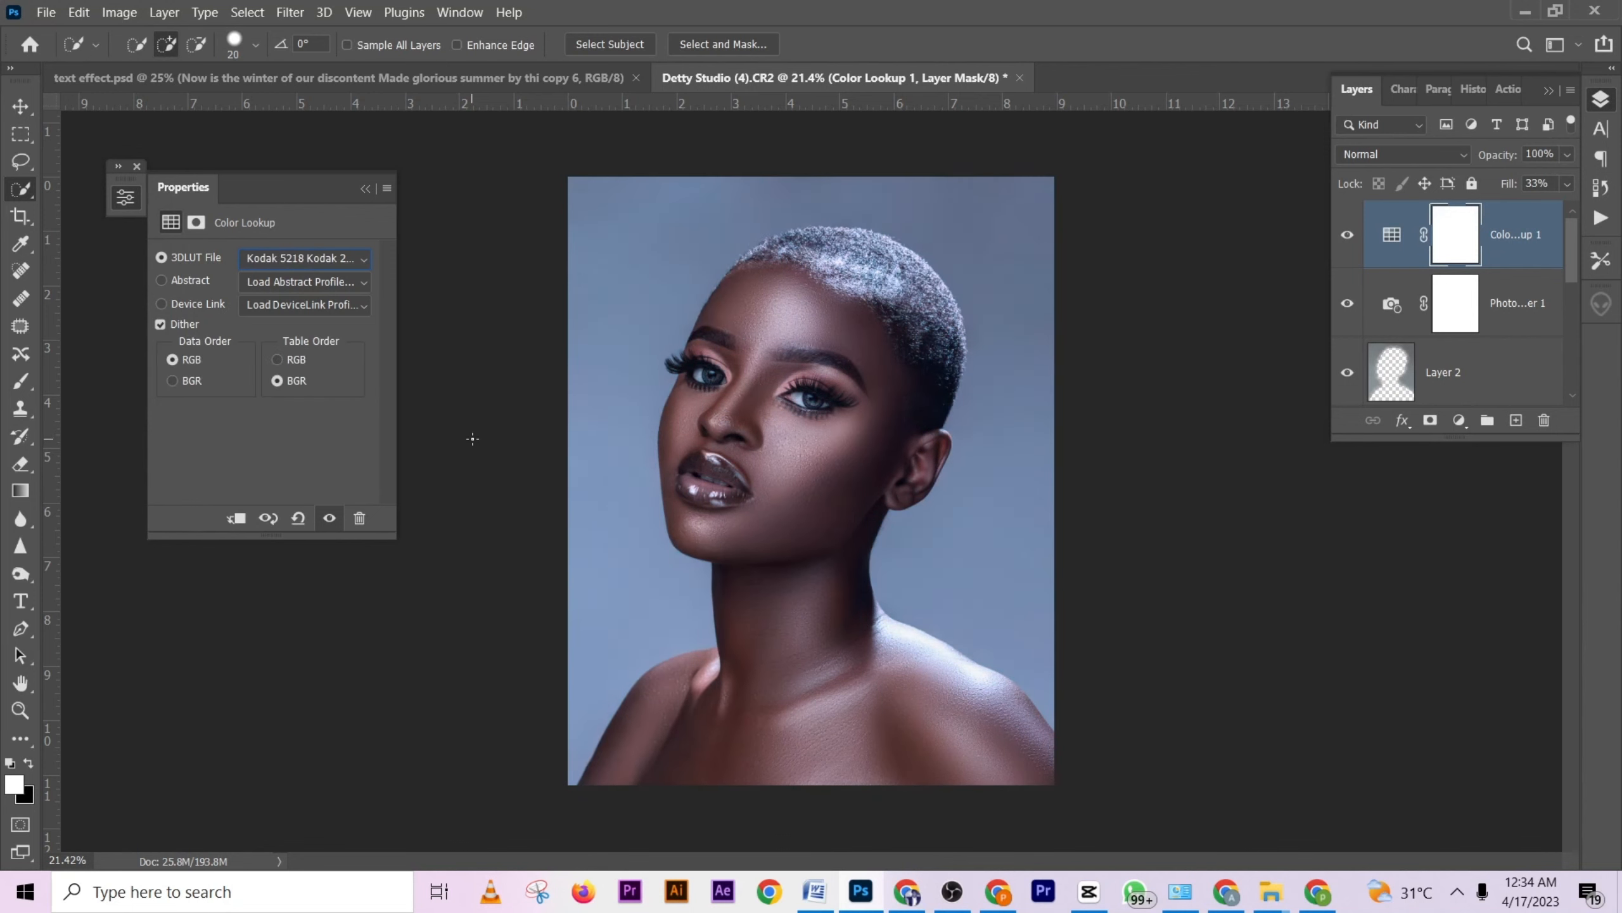
key("Down")
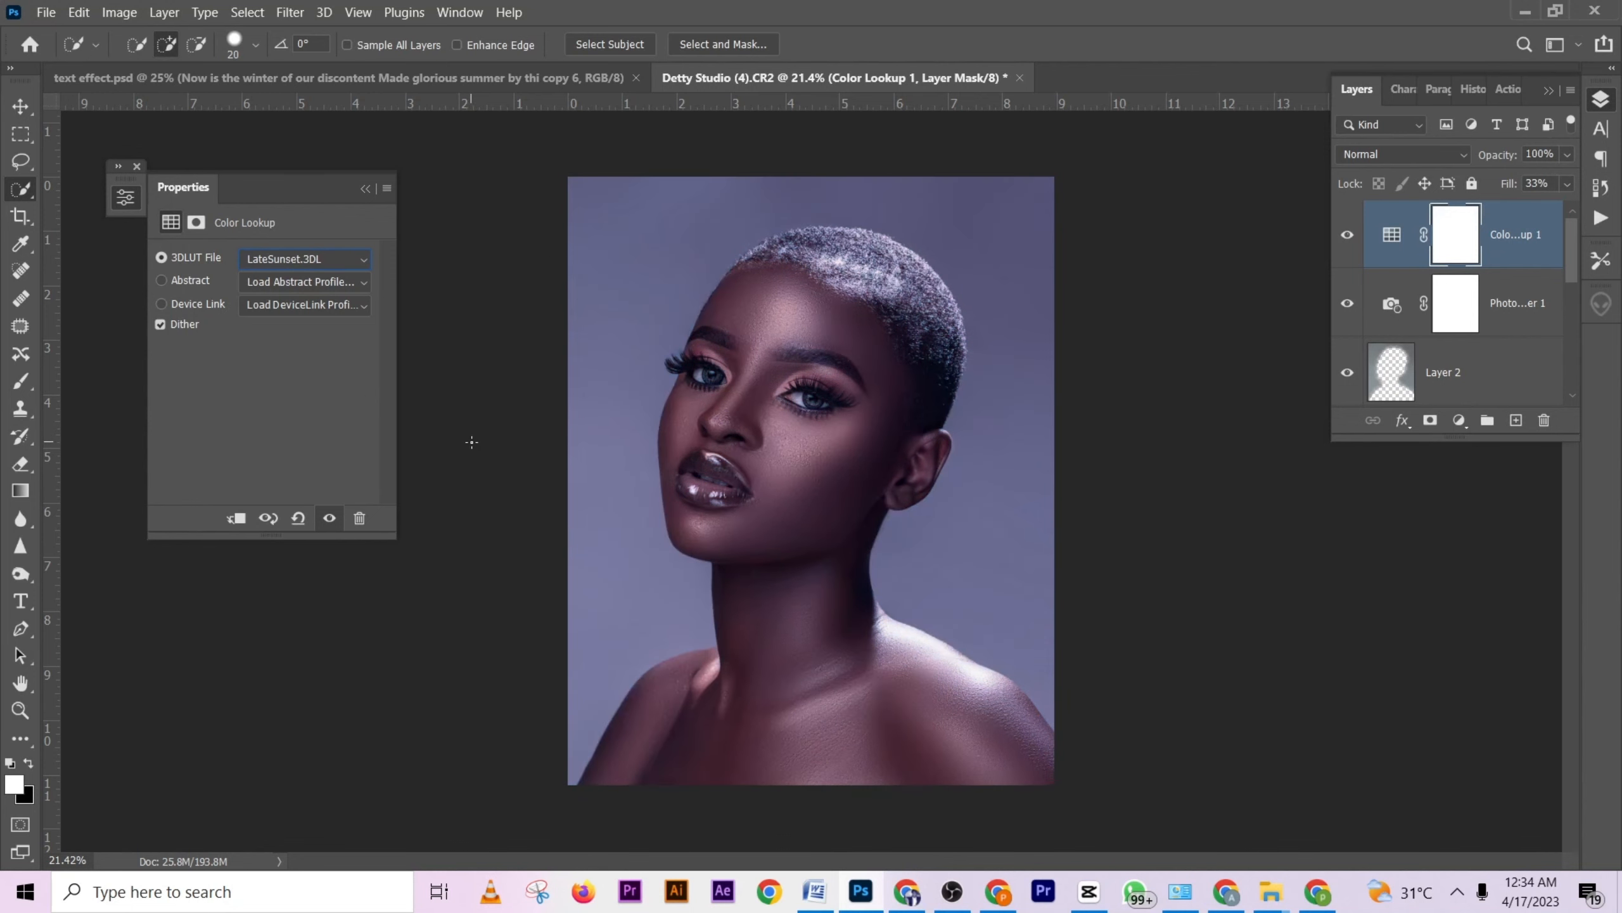
key("Down")
key("Down")
key("Up")
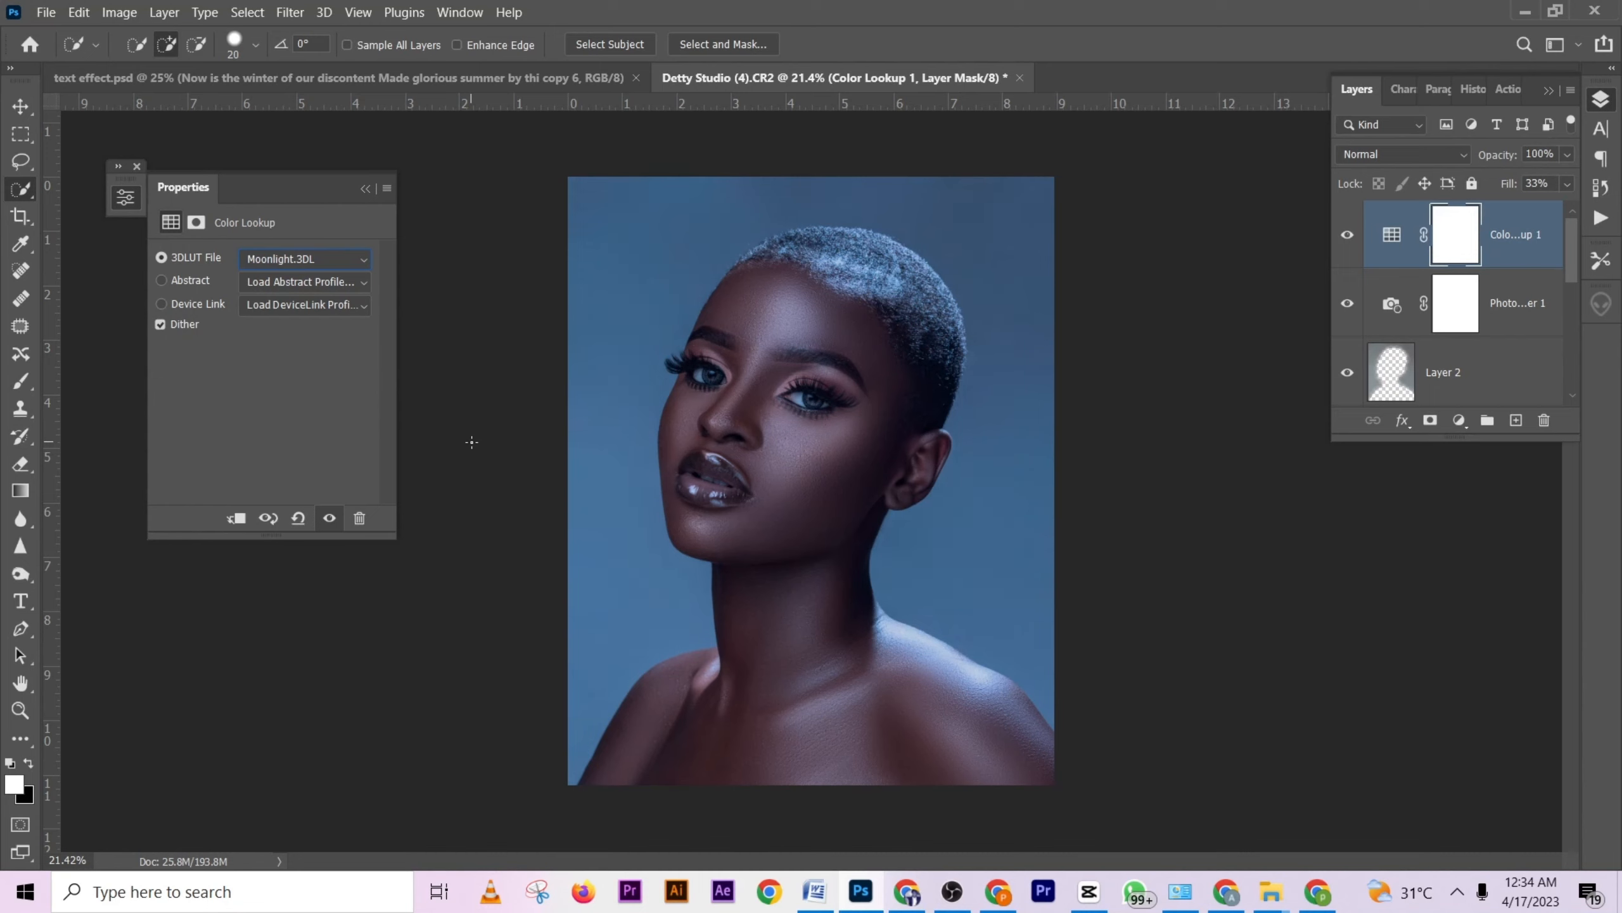
Lower the Color Lookup layer's opacity to 66% and compare the image with and without the layer.
left_click(1567, 154)
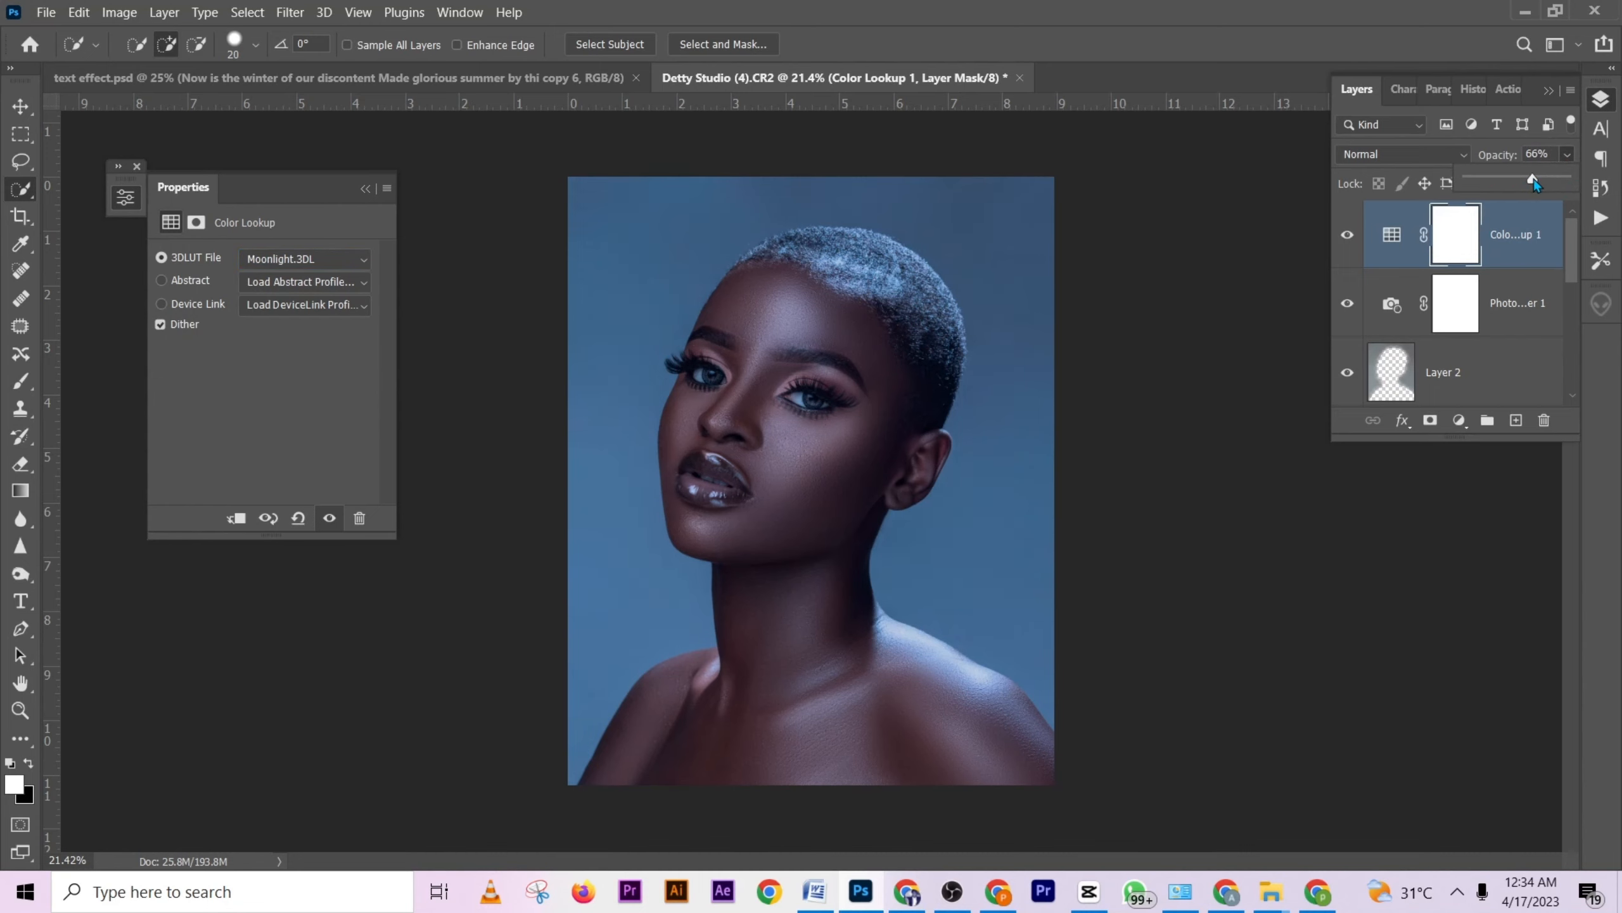
left_click(1348, 238)
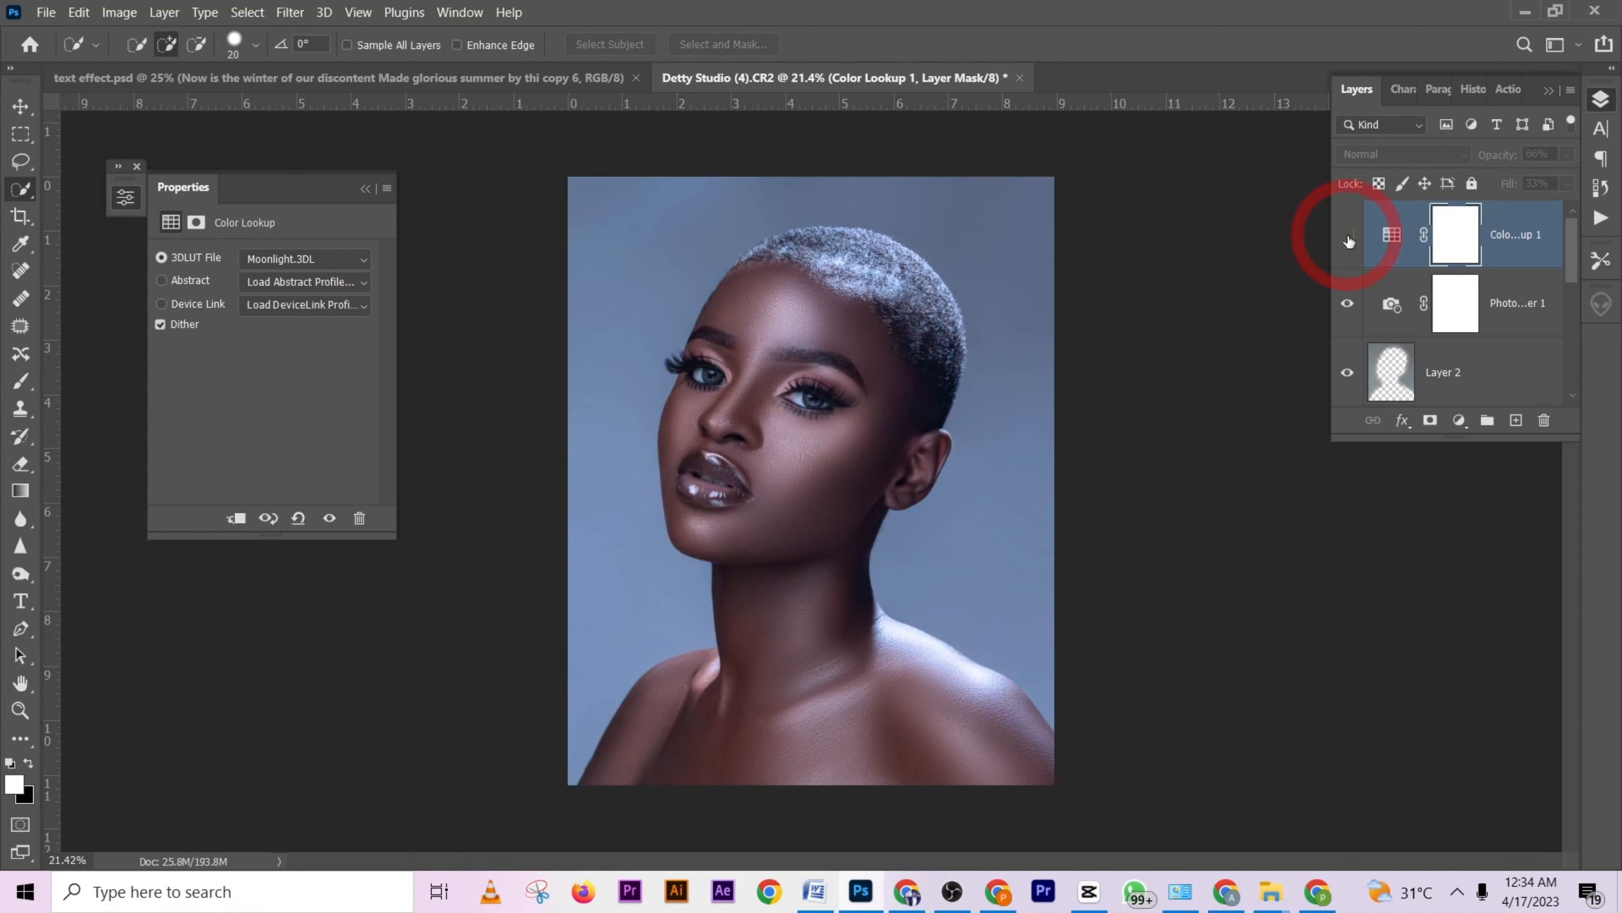
left_click(1348, 237)
Try TensionGreen.3DL, switch the Color Lookup layer to OLUCHI LUTS.3DL, and set the layer's opacity to 78%.
left_click(352, 253)
left_click(349, 864)
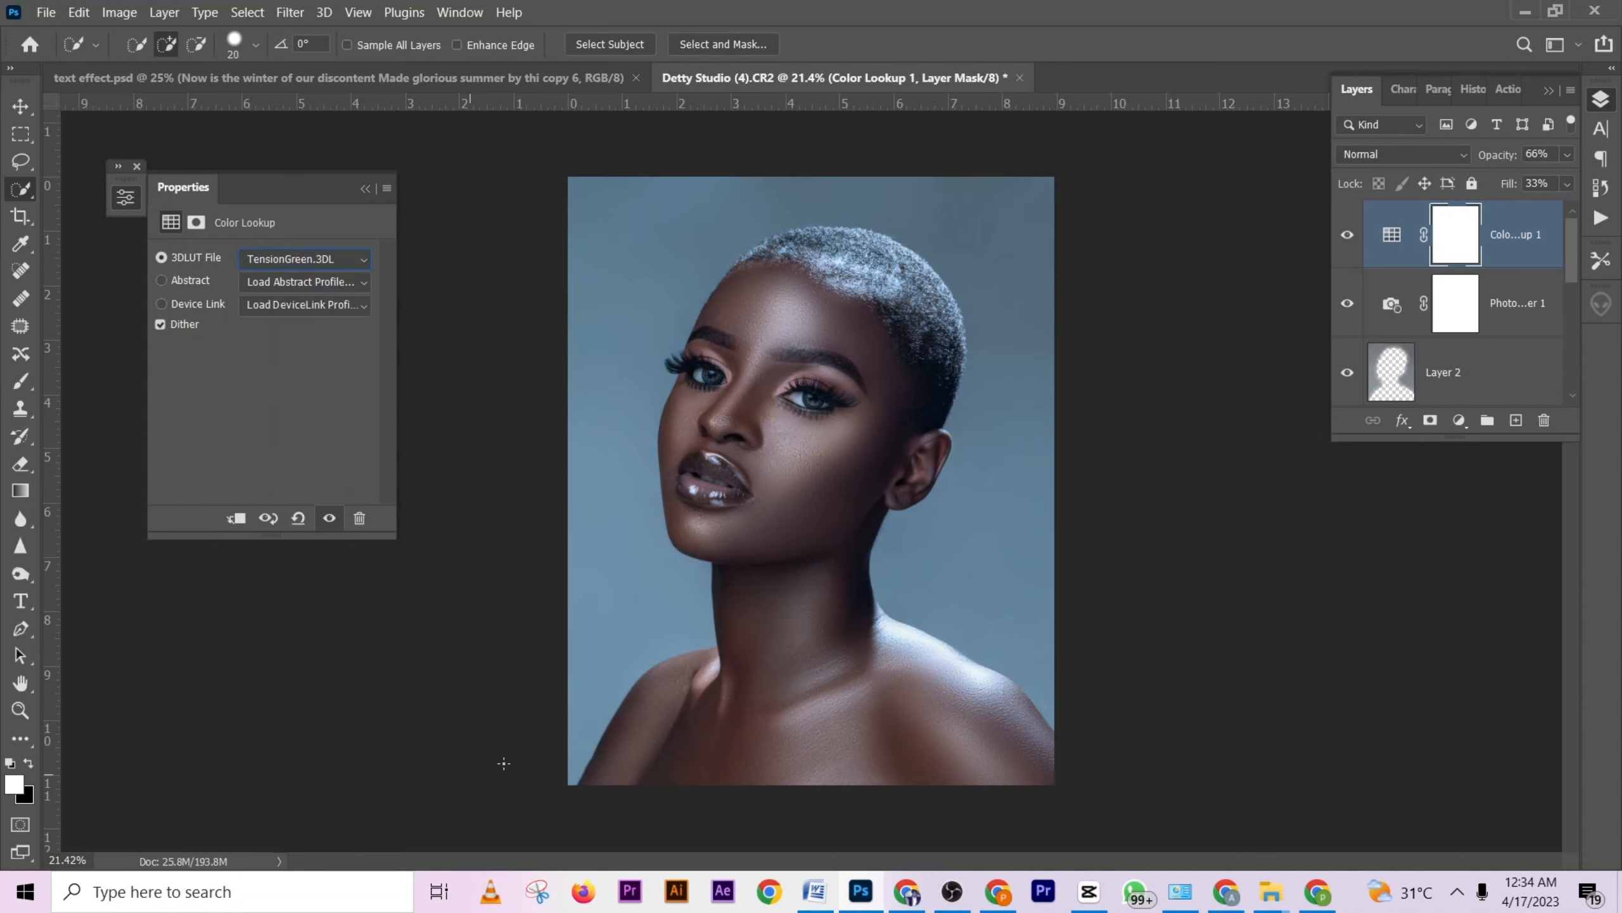
key("Up")
key("Up")
key("Up")
key("Up")
key("Down")
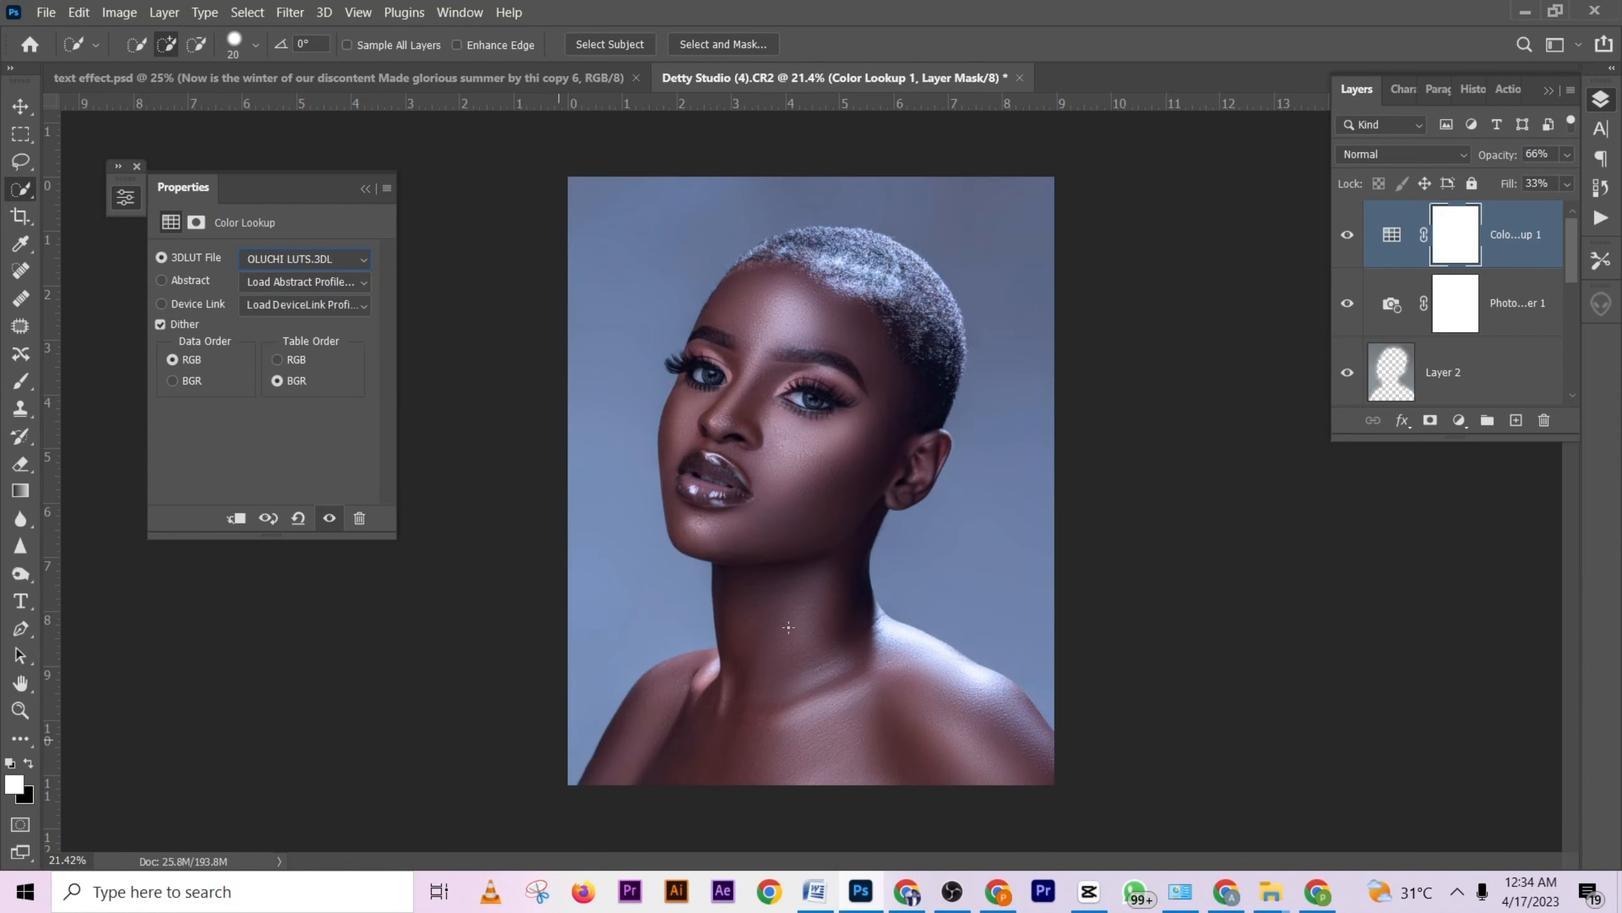
left_click(1568, 154)
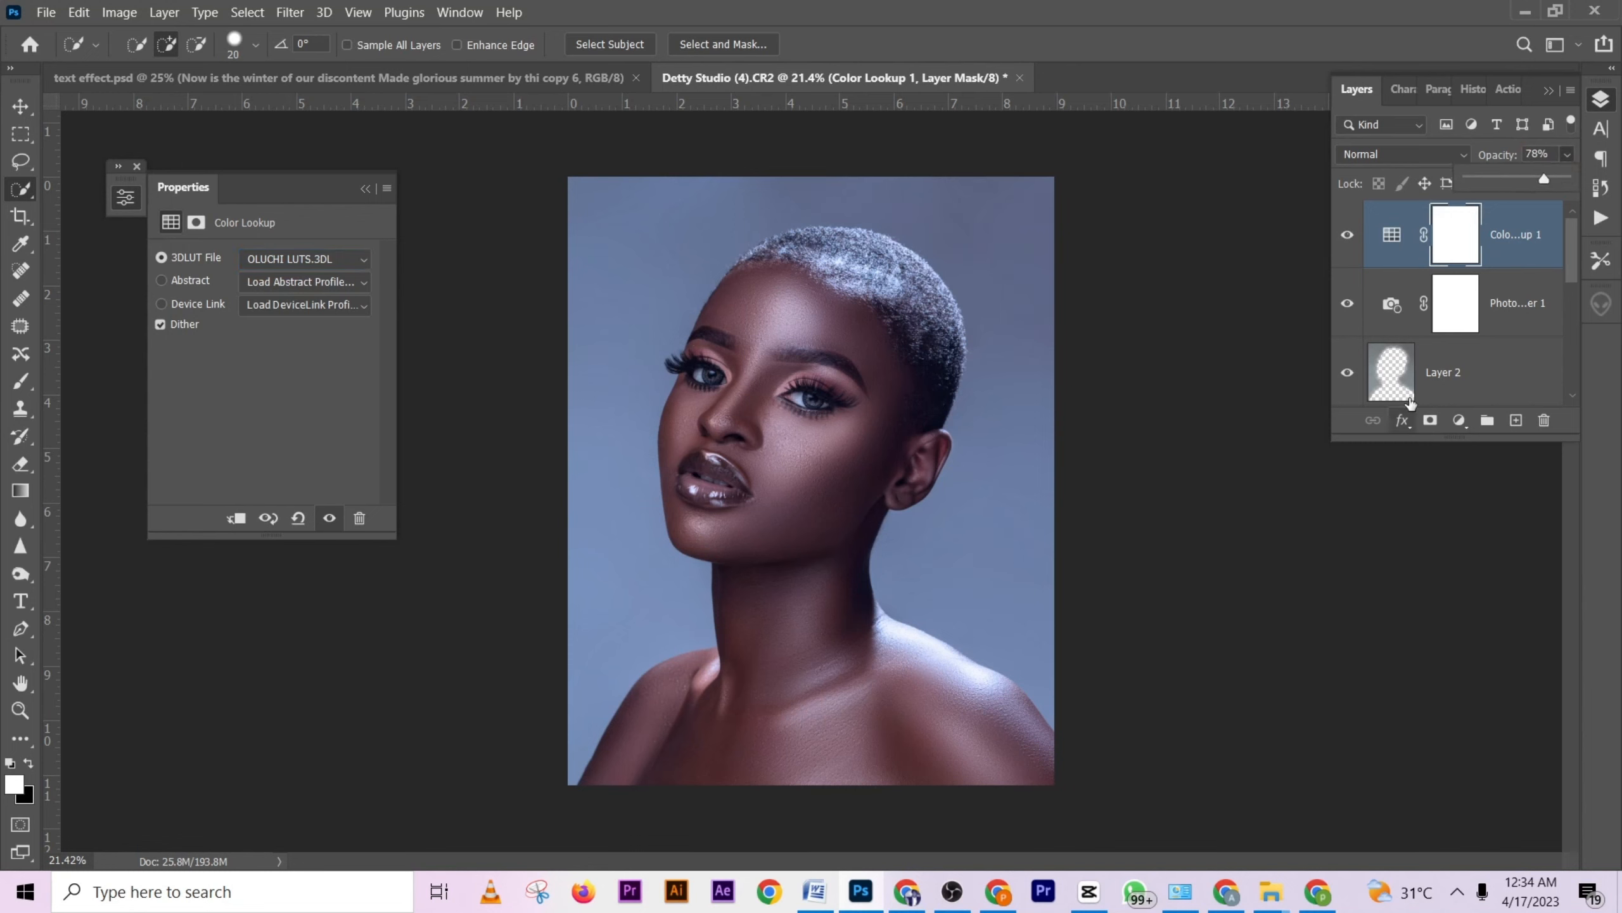
Add a Hue/Saturation adjustment layer above the Color Lookup layer and set the Reds saturation to -25.
left_click(1463, 423)
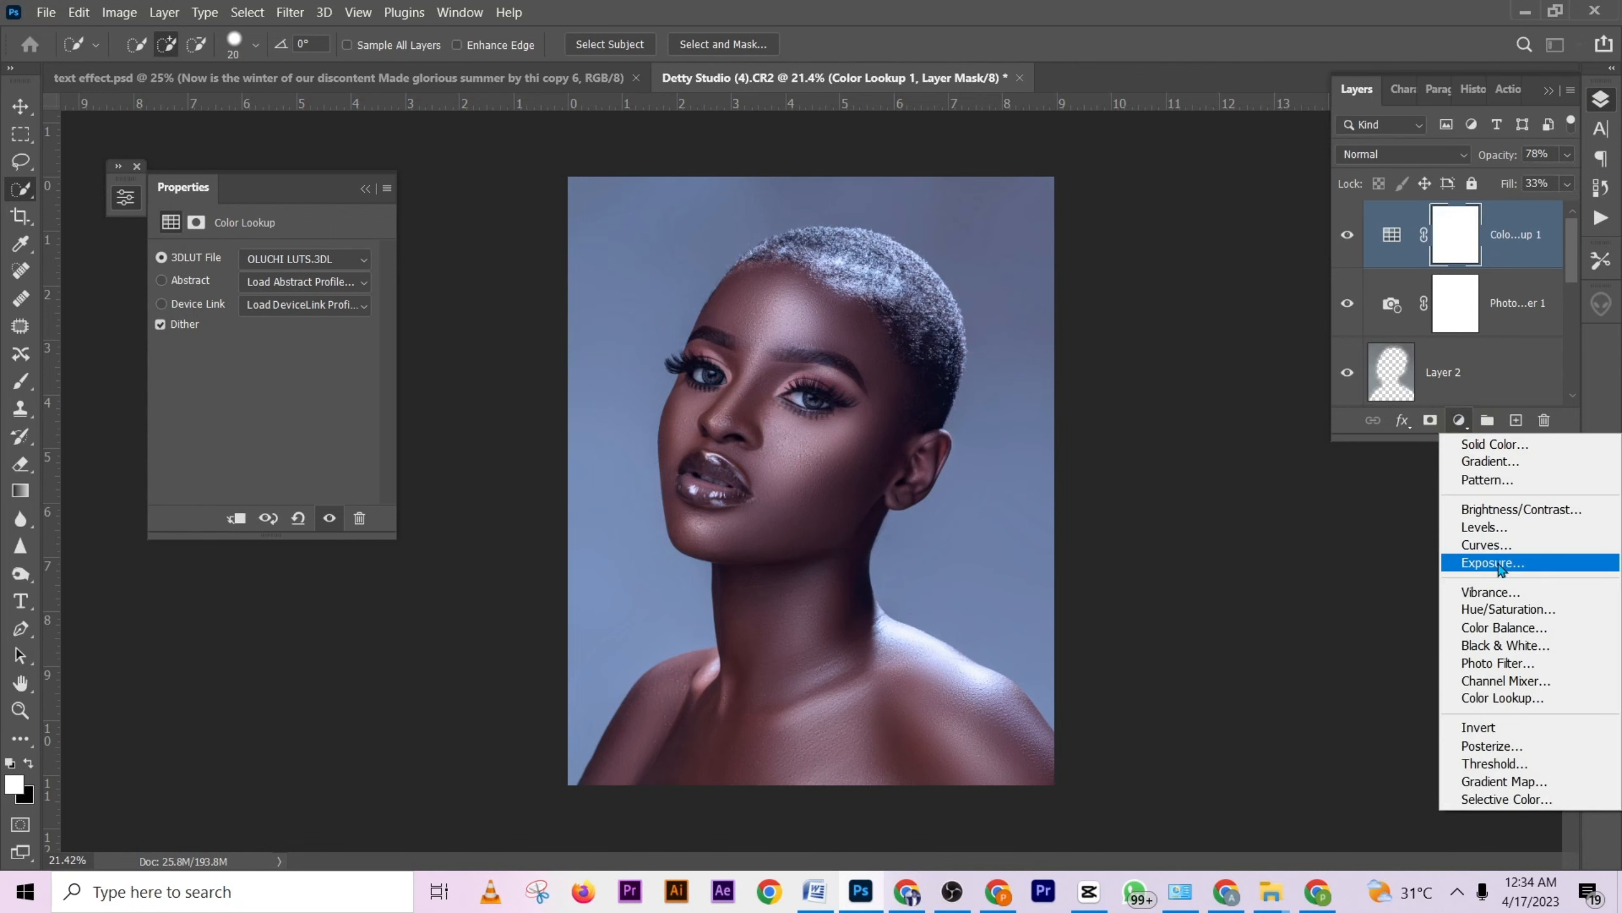
left_click(1517, 610)
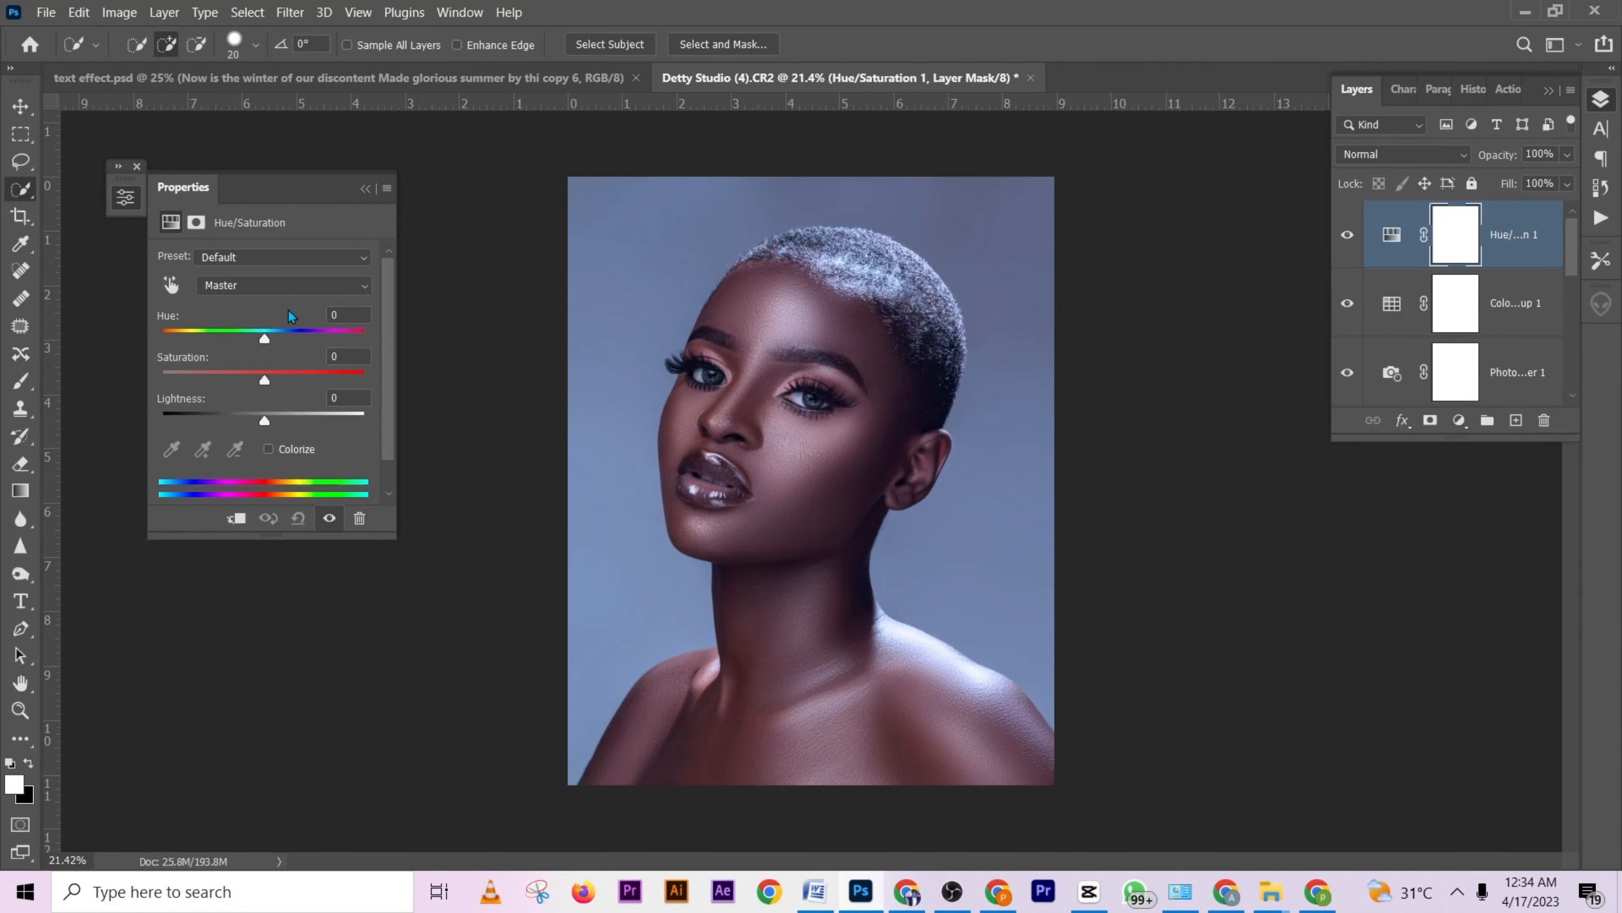
left_click(245, 286)
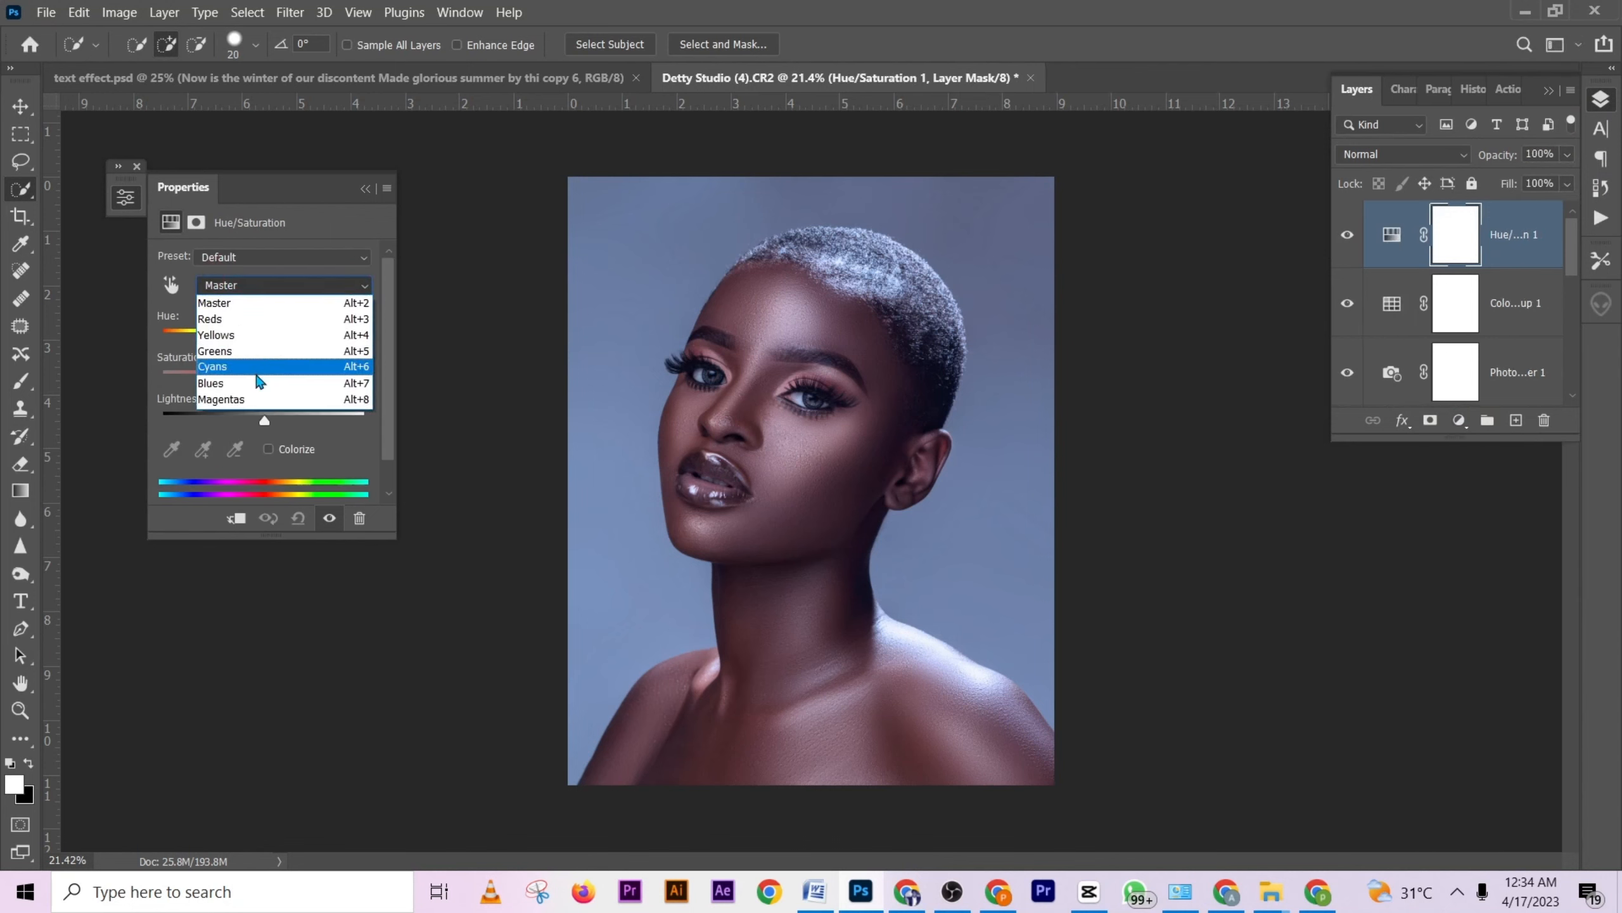
left_click(242, 318)
left_click_drag(253, 380, 214, 385)
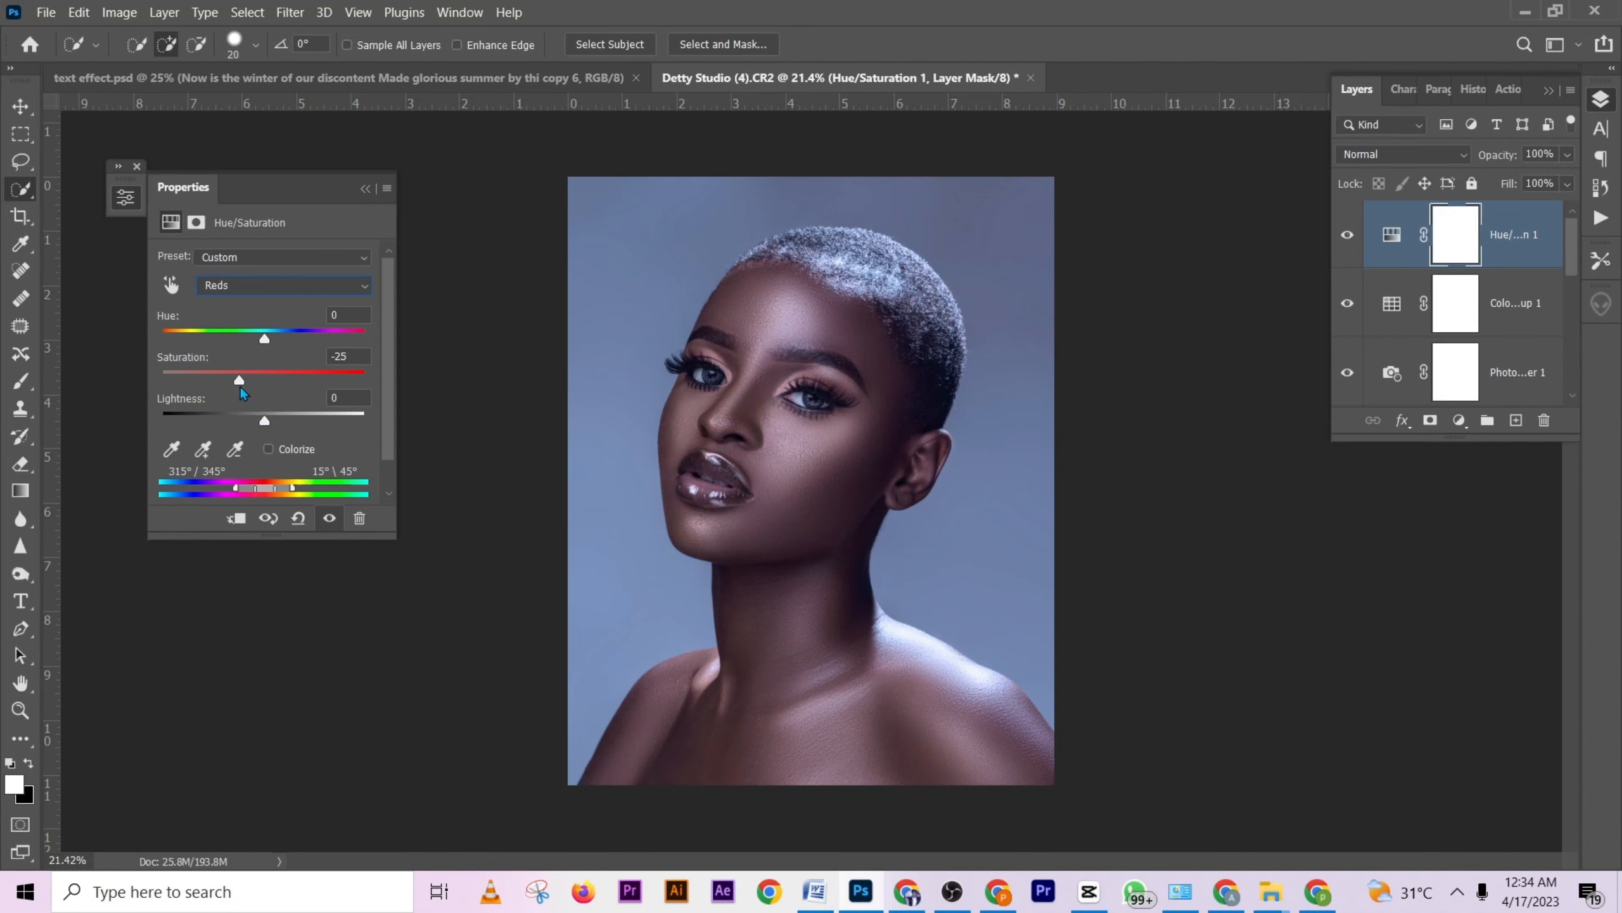
Slightly reduce the Magentas saturation in the Hue/Saturation layer and compare the image with and without the layer.
left_click(260, 281)
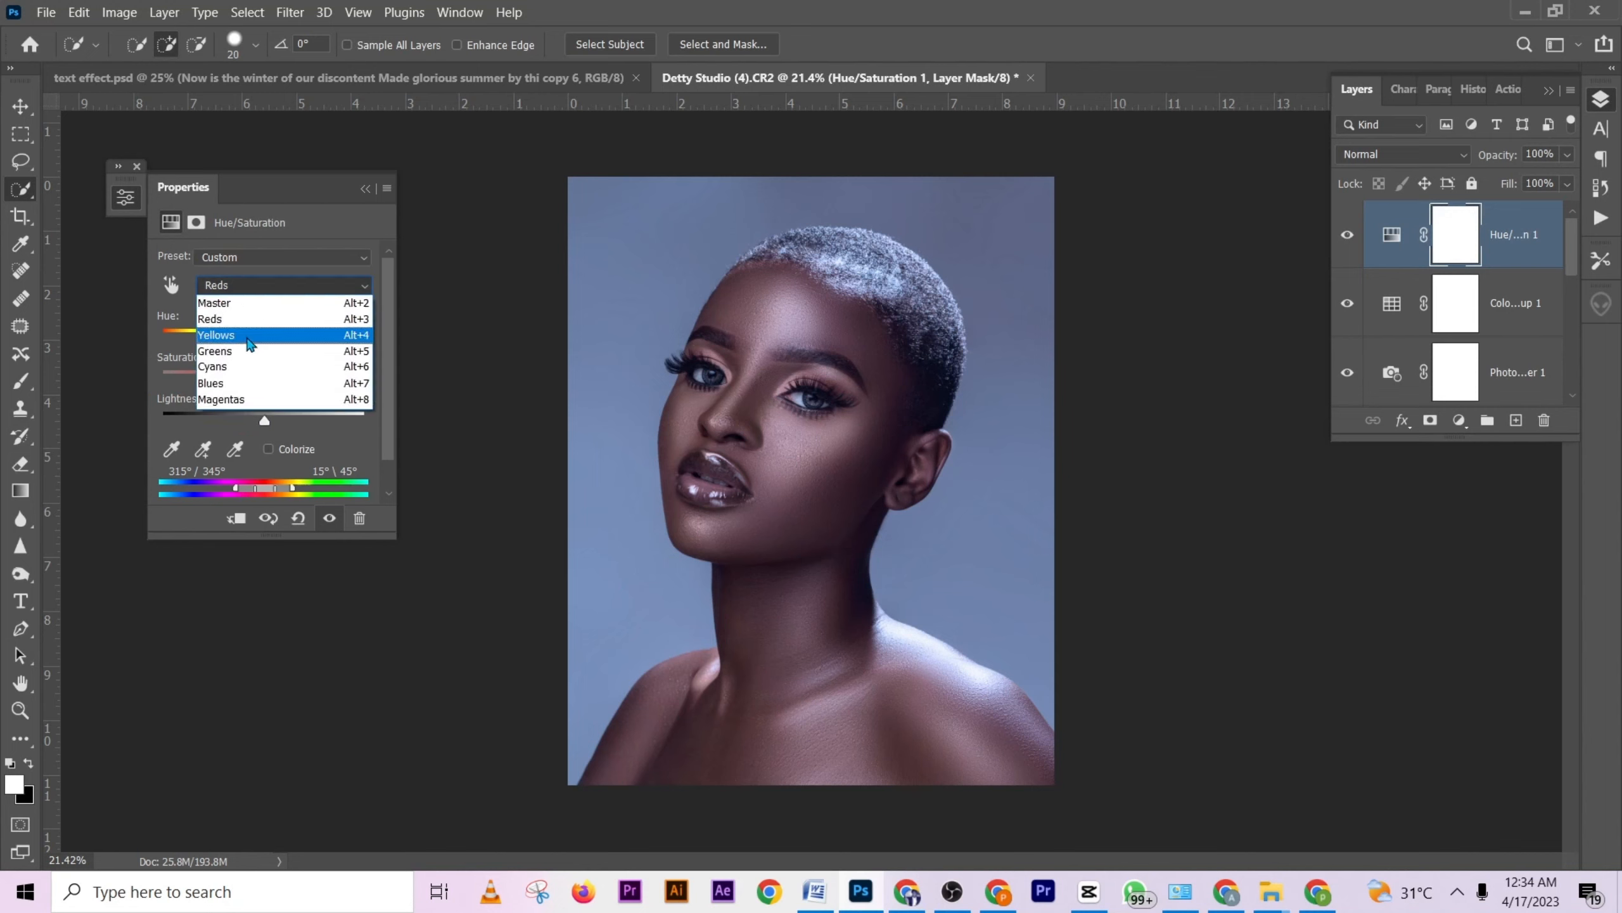
left_click(252, 399)
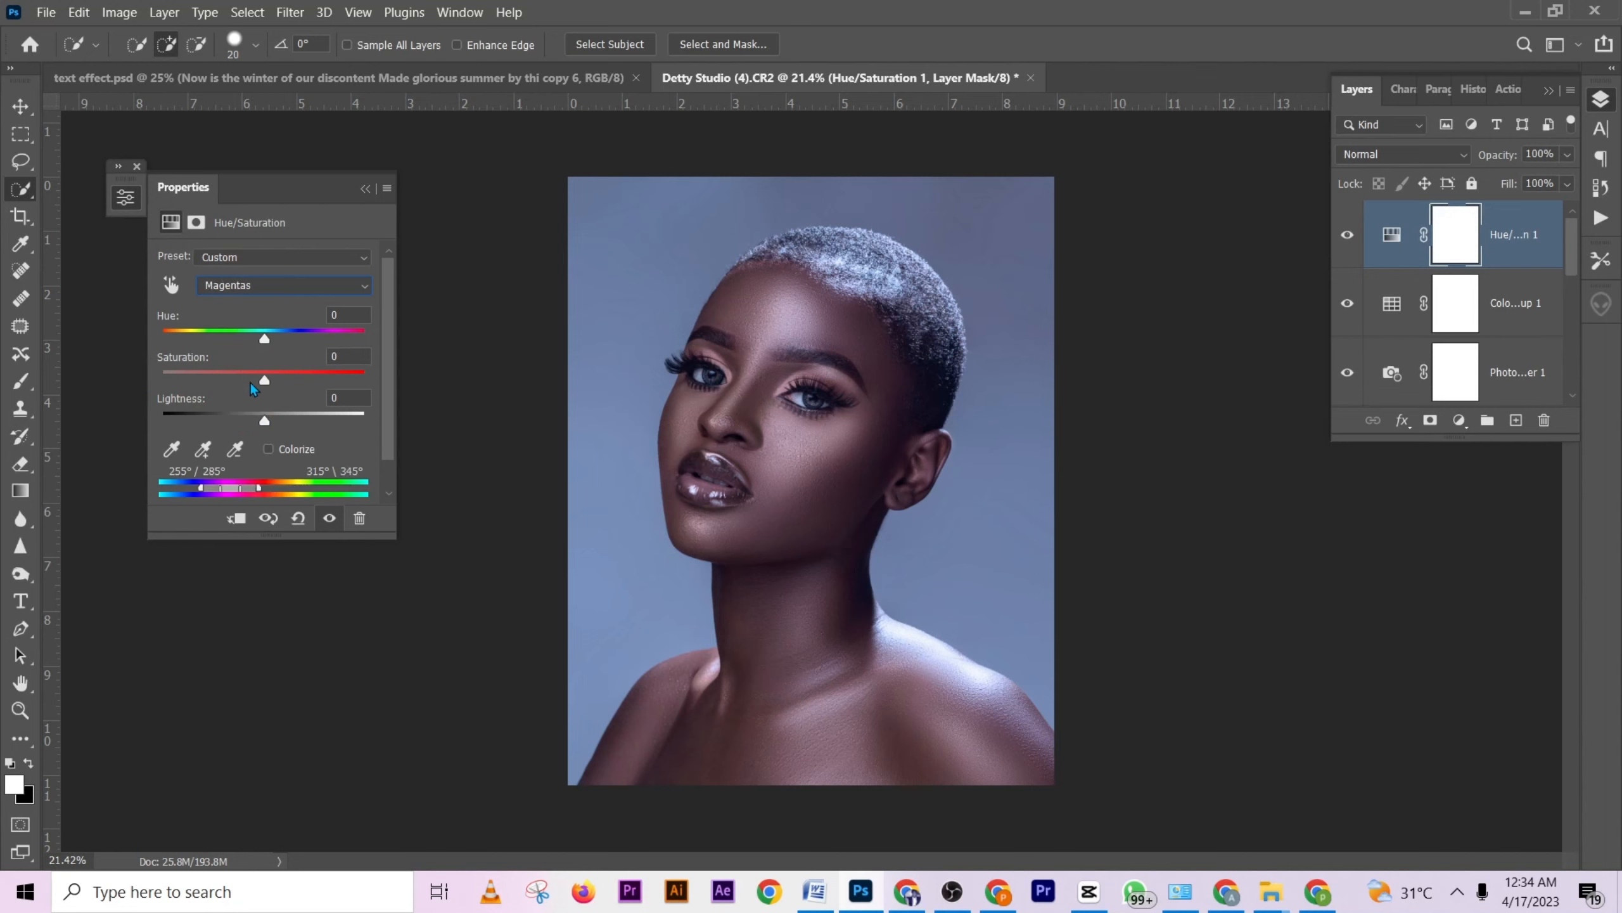
left_click(251, 382)
left_click(364, 188)
left_click(1349, 237)
left_click(1348, 239)
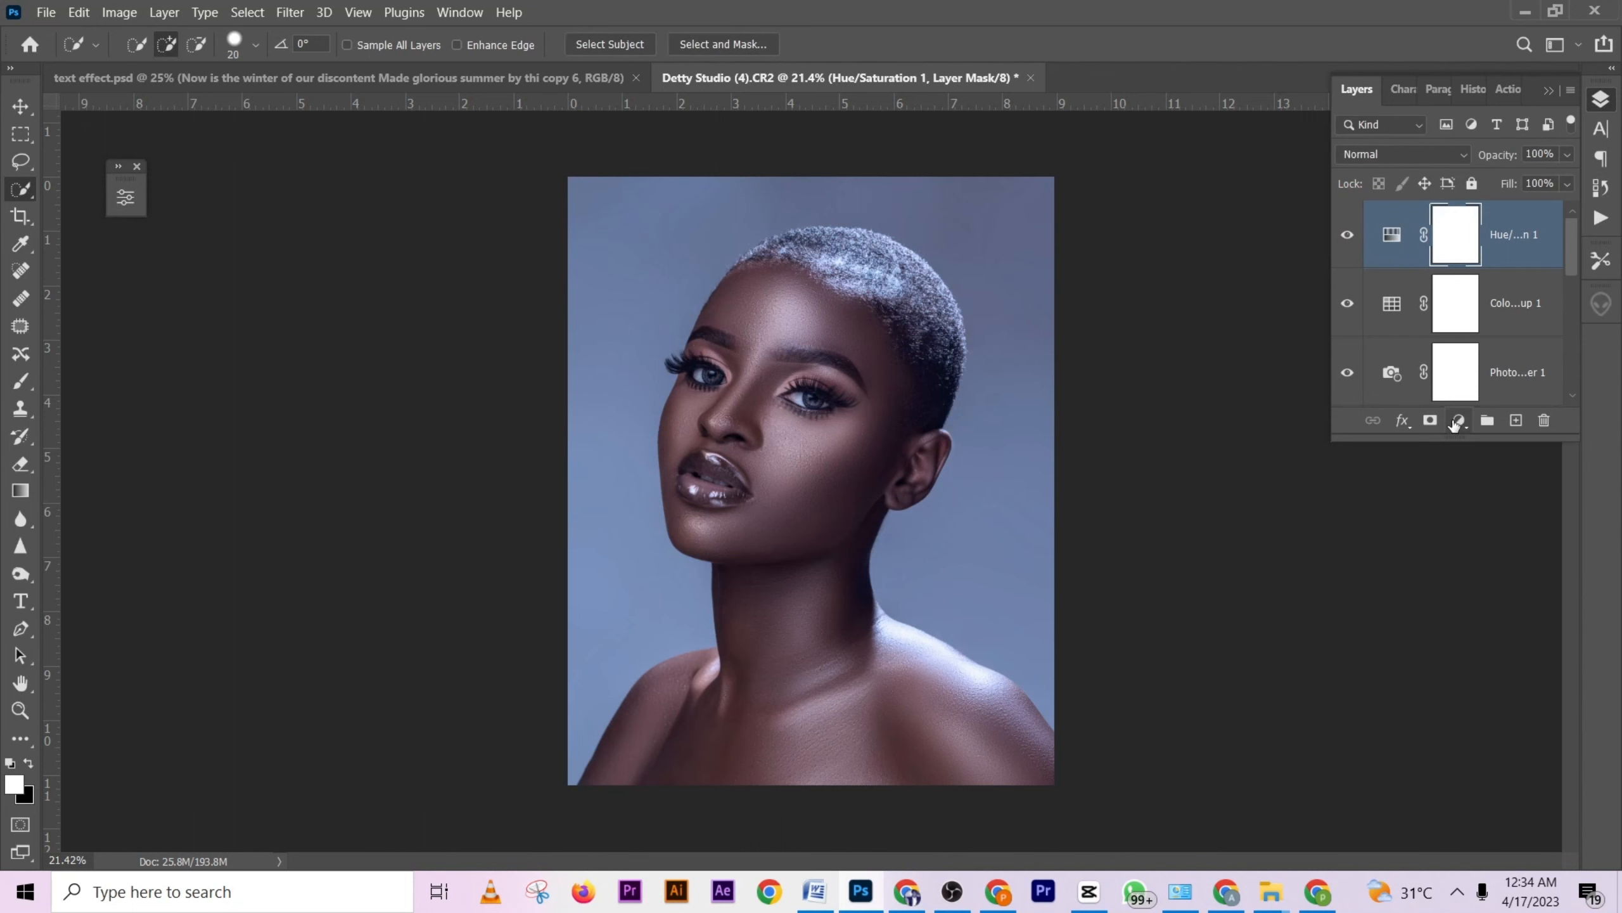
Add a Color Balance adjustment layer and shift the Midtones slightly toward cyan, with Magenta-Green at -9 and Yellow-Blue at +12.
left_click(1459, 420)
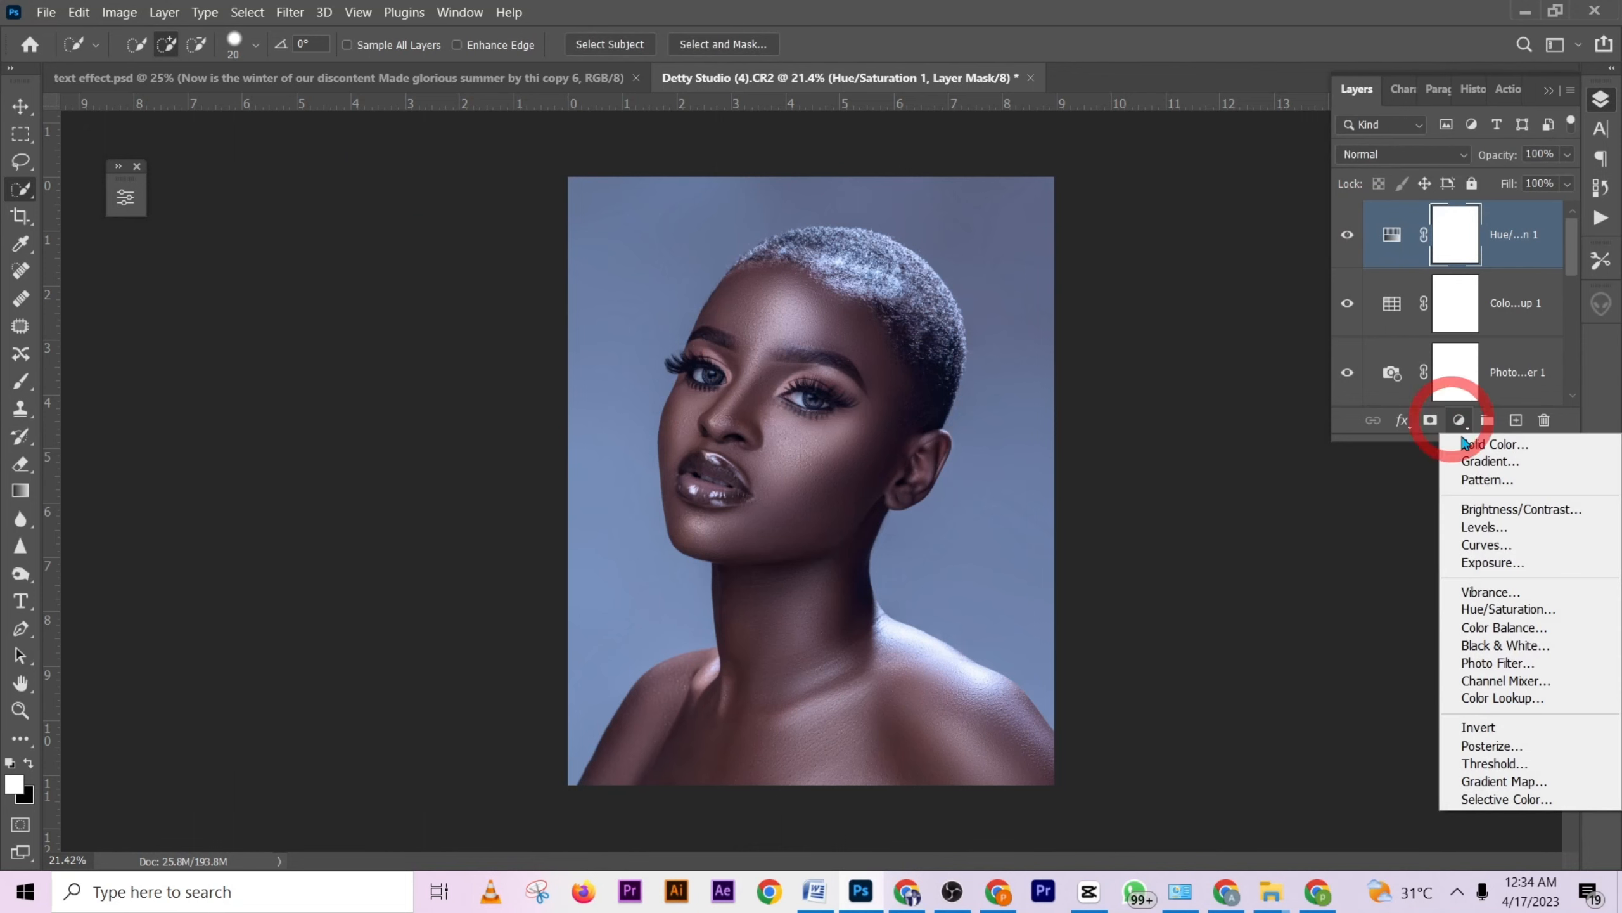
left_click(1526, 629)
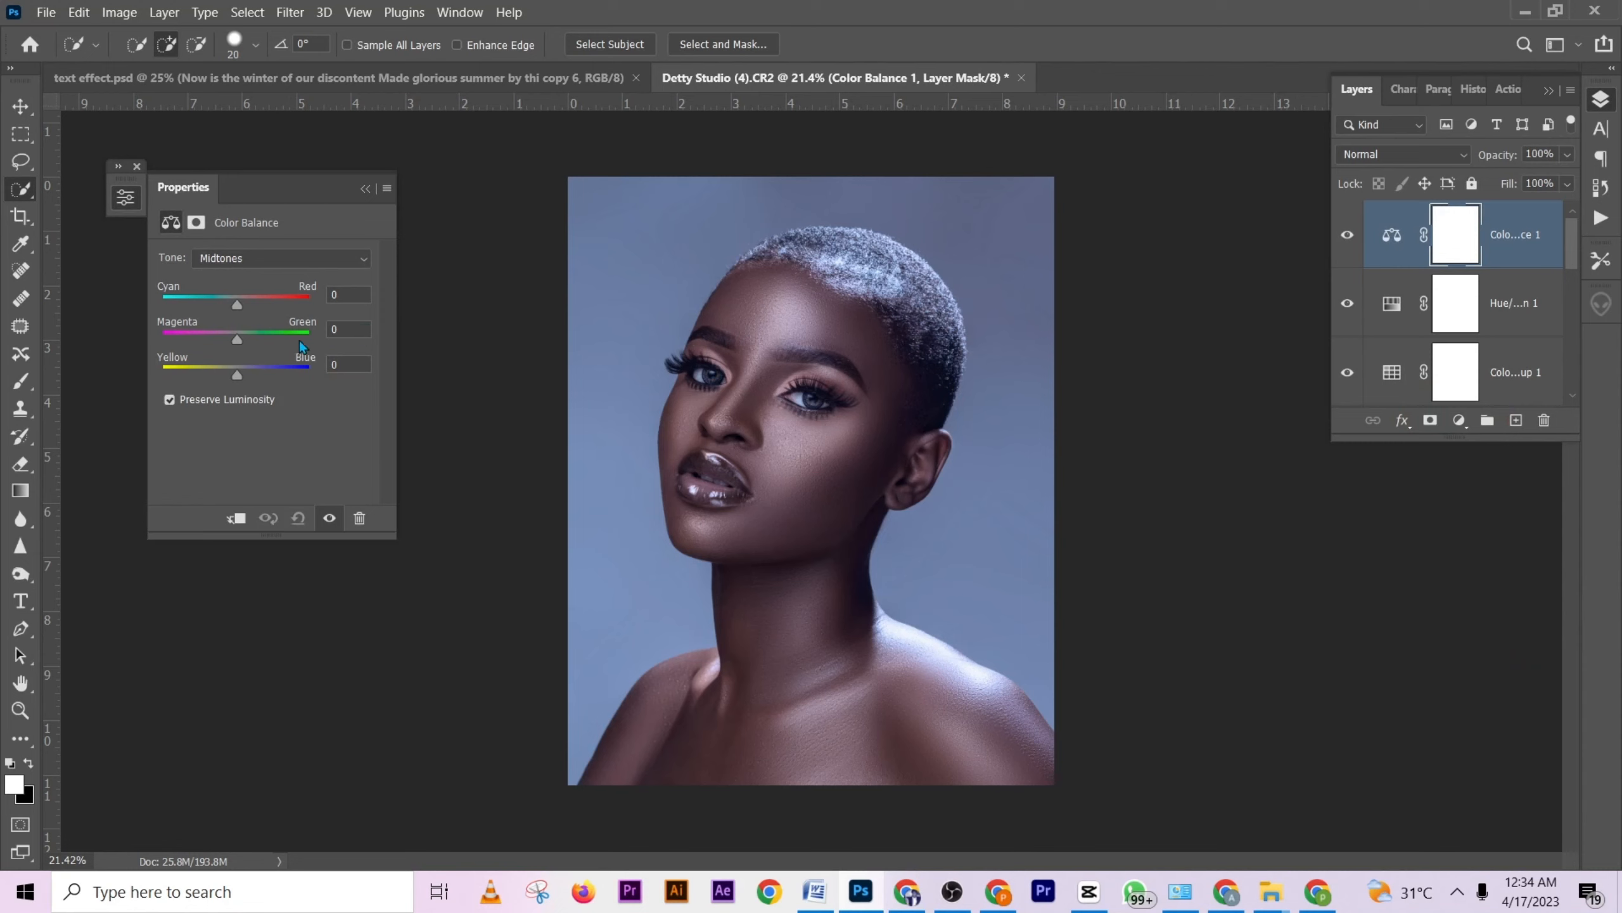
left_click_drag(236, 338, 232, 339)
left_click_drag(249, 375, 245, 376)
left_click_drag(238, 303, 233, 304)
Try shifting the Color Balance Shadows and return their color values to 0.
left_click(255, 258)
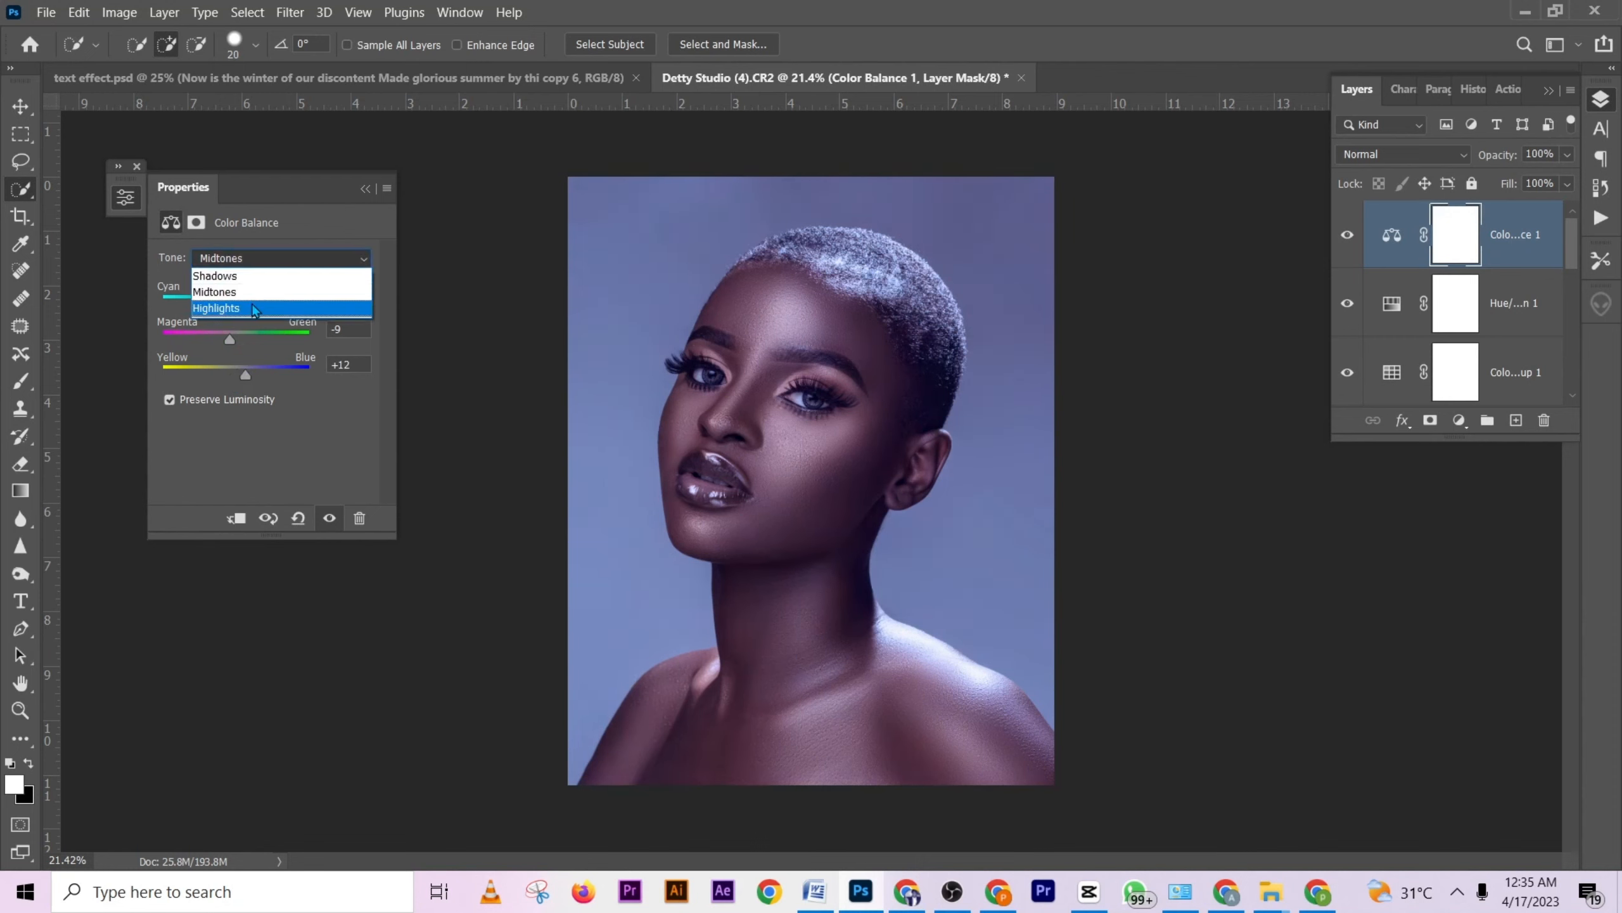
left_click(244, 279)
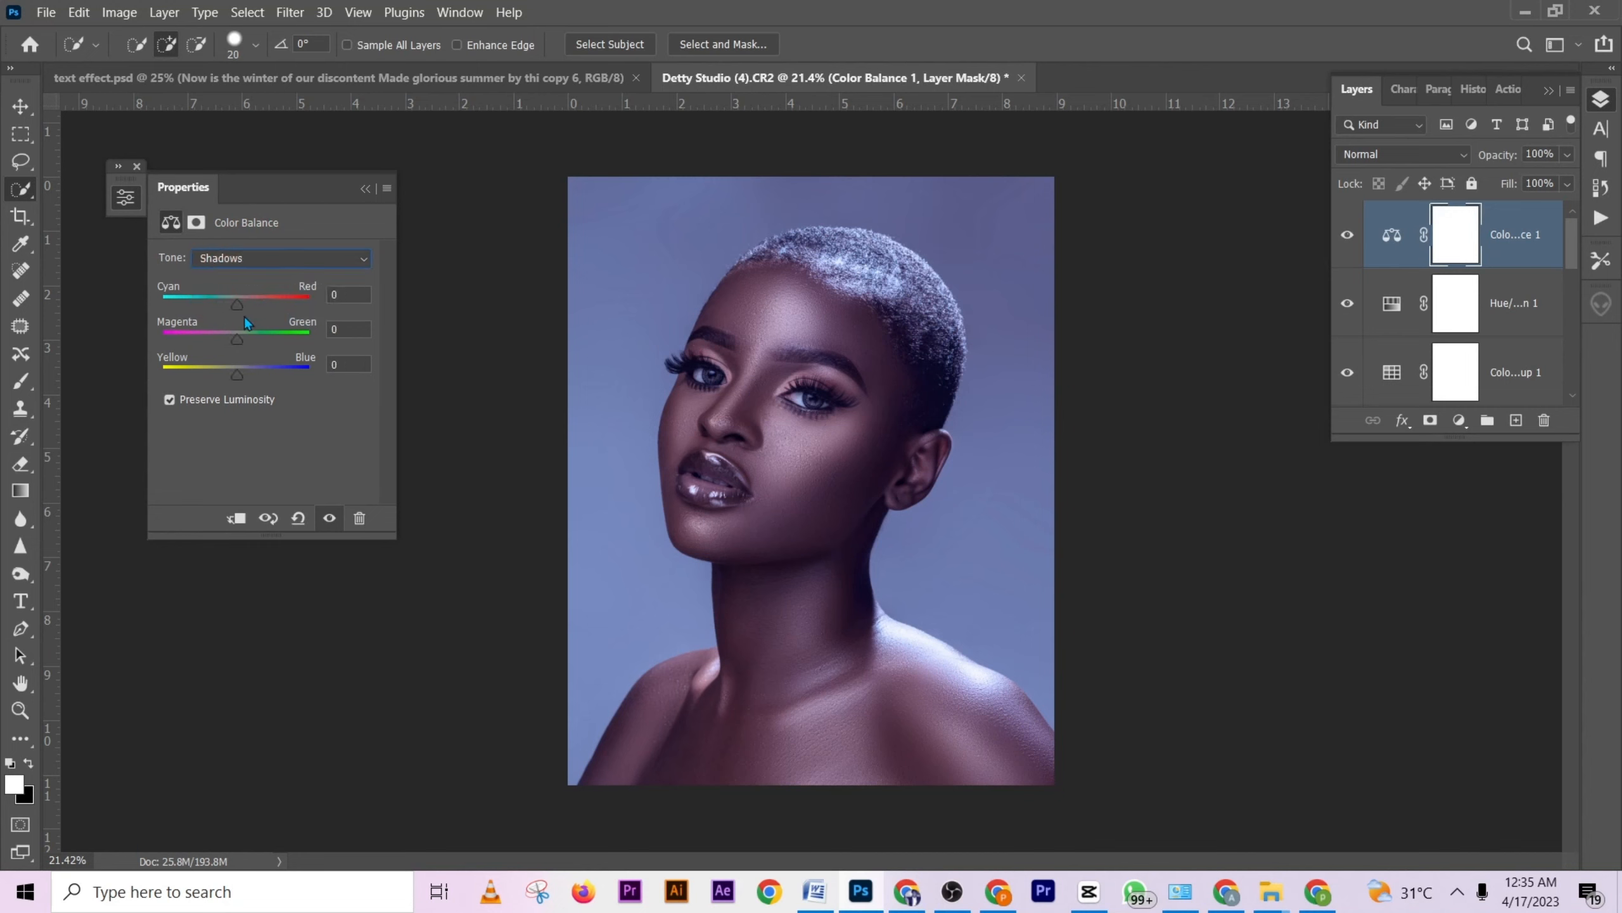
left_click_drag(231, 339, 236, 306)
left_click_drag(240, 372, 235, 370)
left_click_drag(346, 330, 312, 297)
type("00")
left_click_drag(350, 366, 319, 368)
type("0")
Lower the Color Balance layer's opacity to 42%.
left_click(1567, 154)
left_click_drag(1569, 179, 1508, 186)
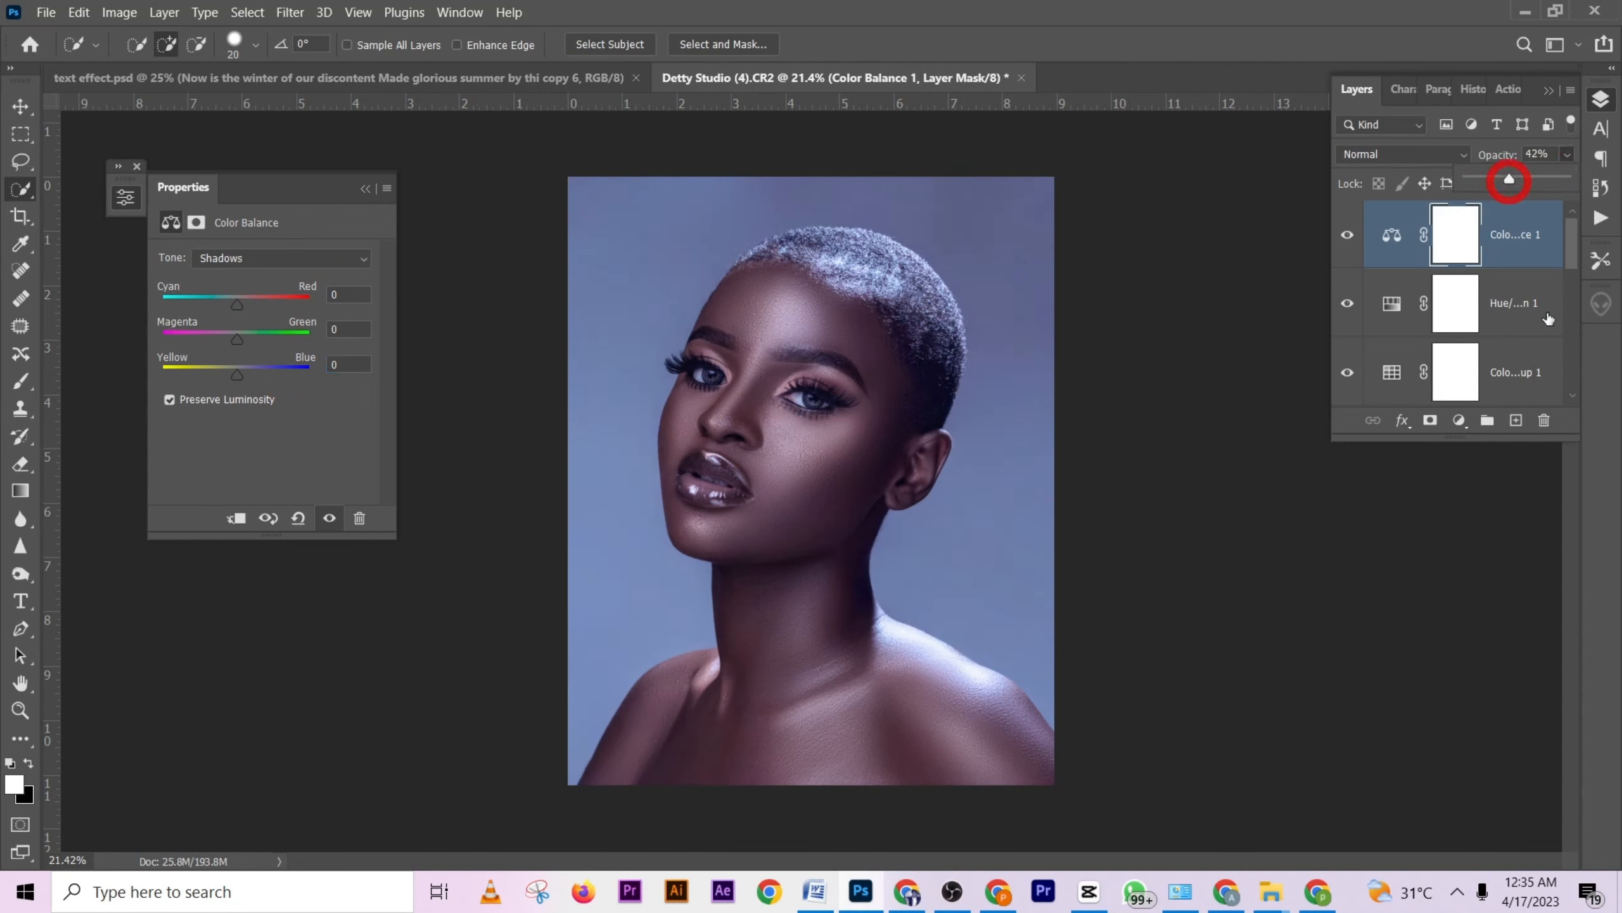
Add a Selective Color adjustment layer and set the Reds to Cyan +100, Magenta +13, Yellow -6 and Black +63.
left_click(1458, 420)
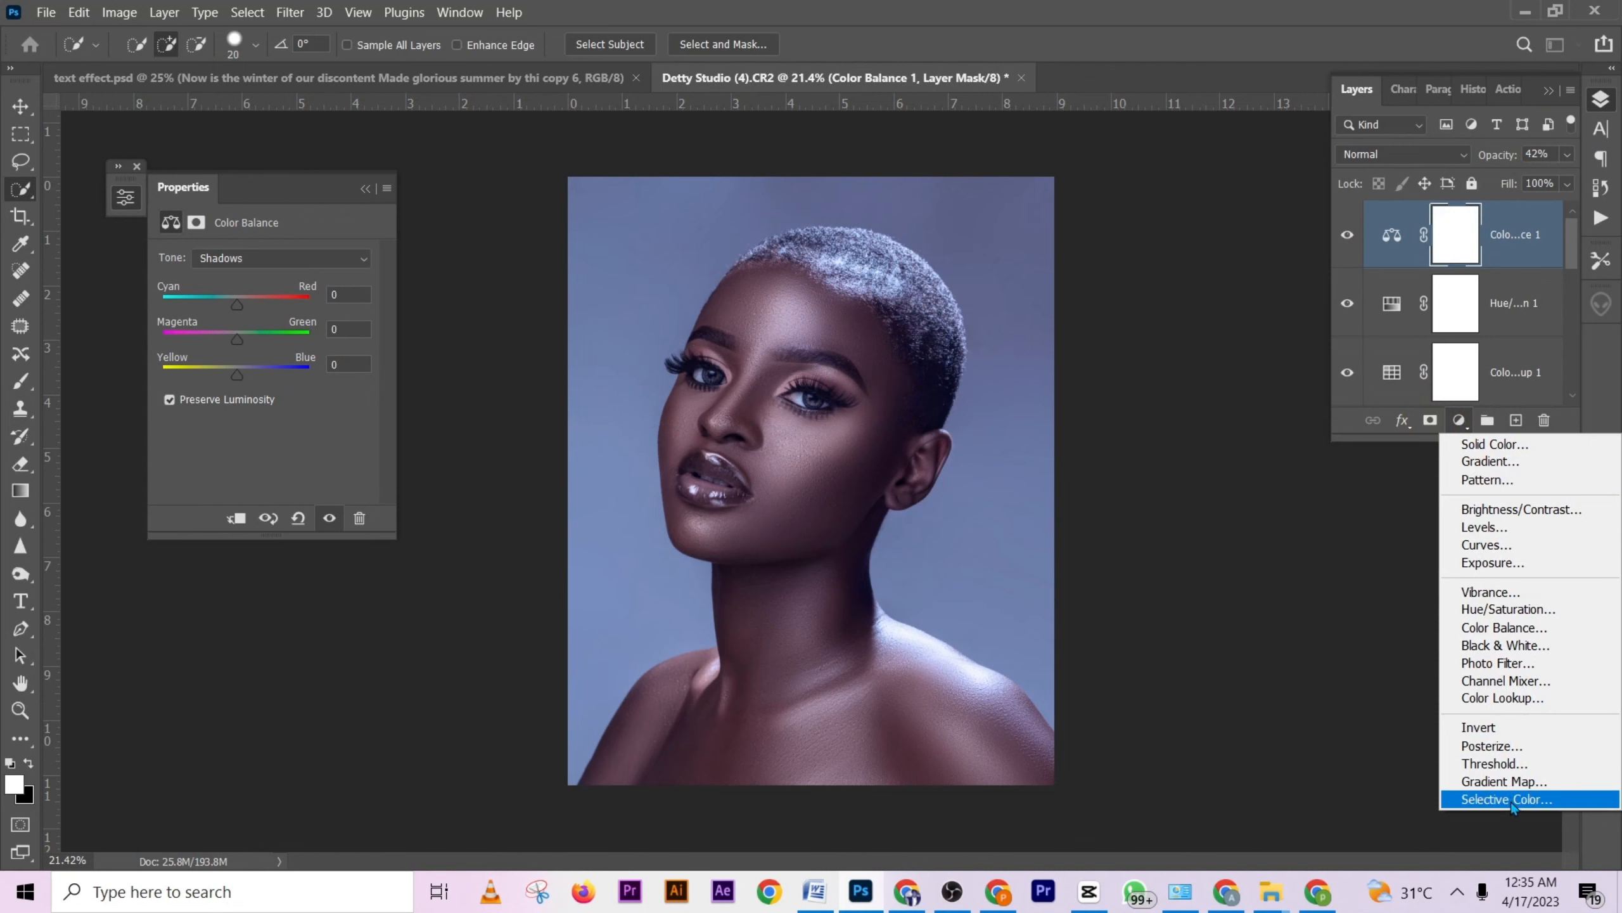
left_click(1508, 800)
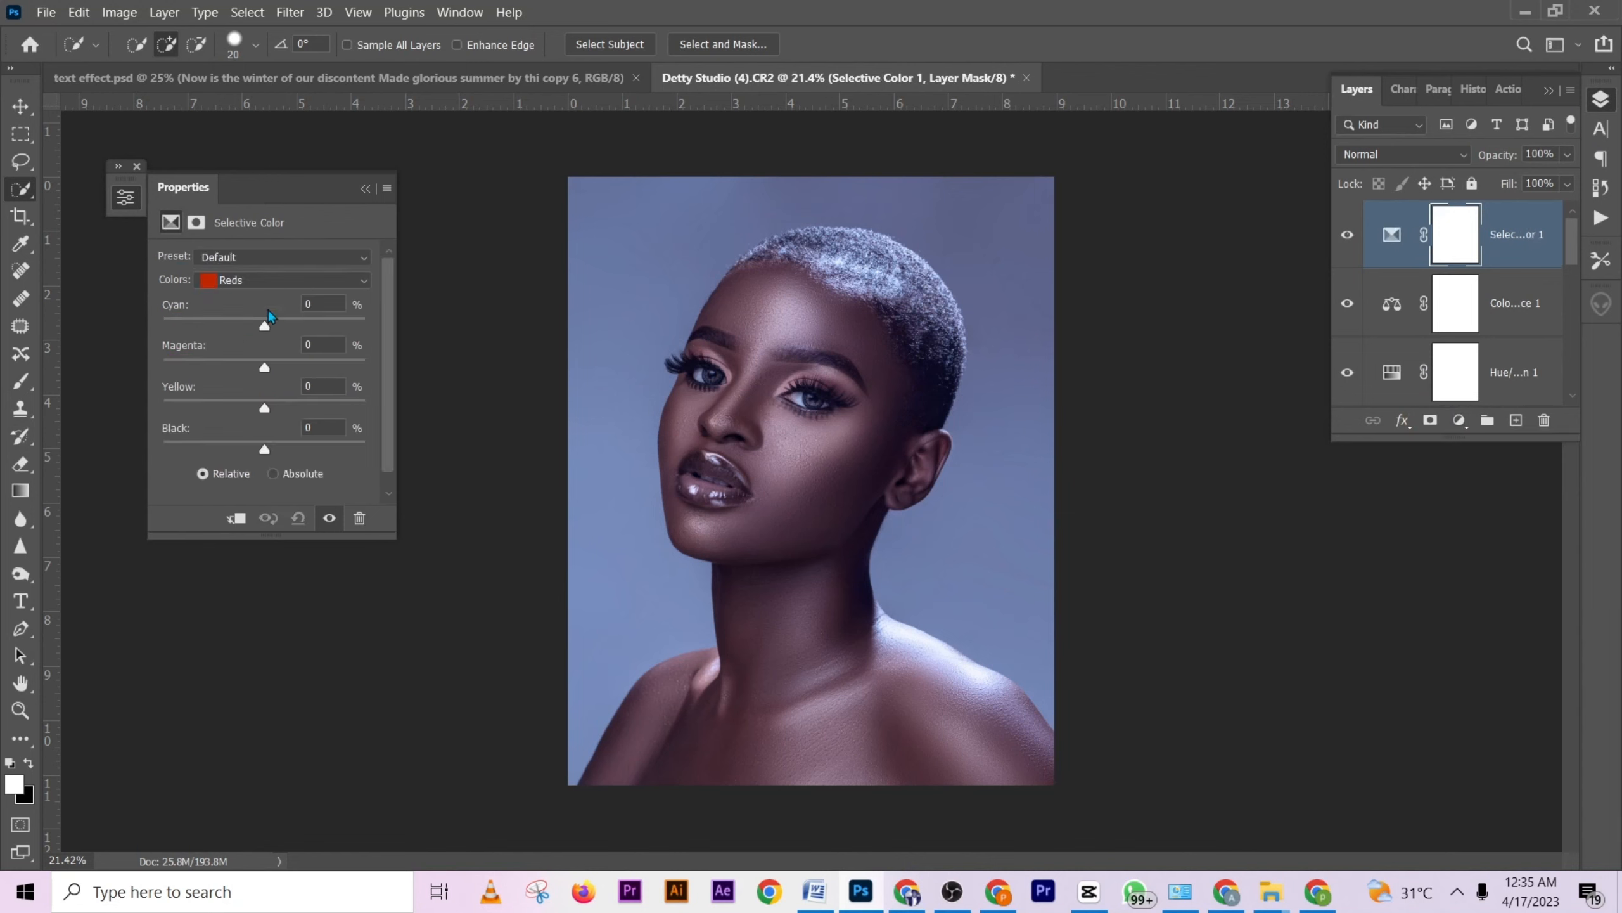
left_click_drag(262, 327, 370, 344)
left_click_drag(263, 368, 328, 451)
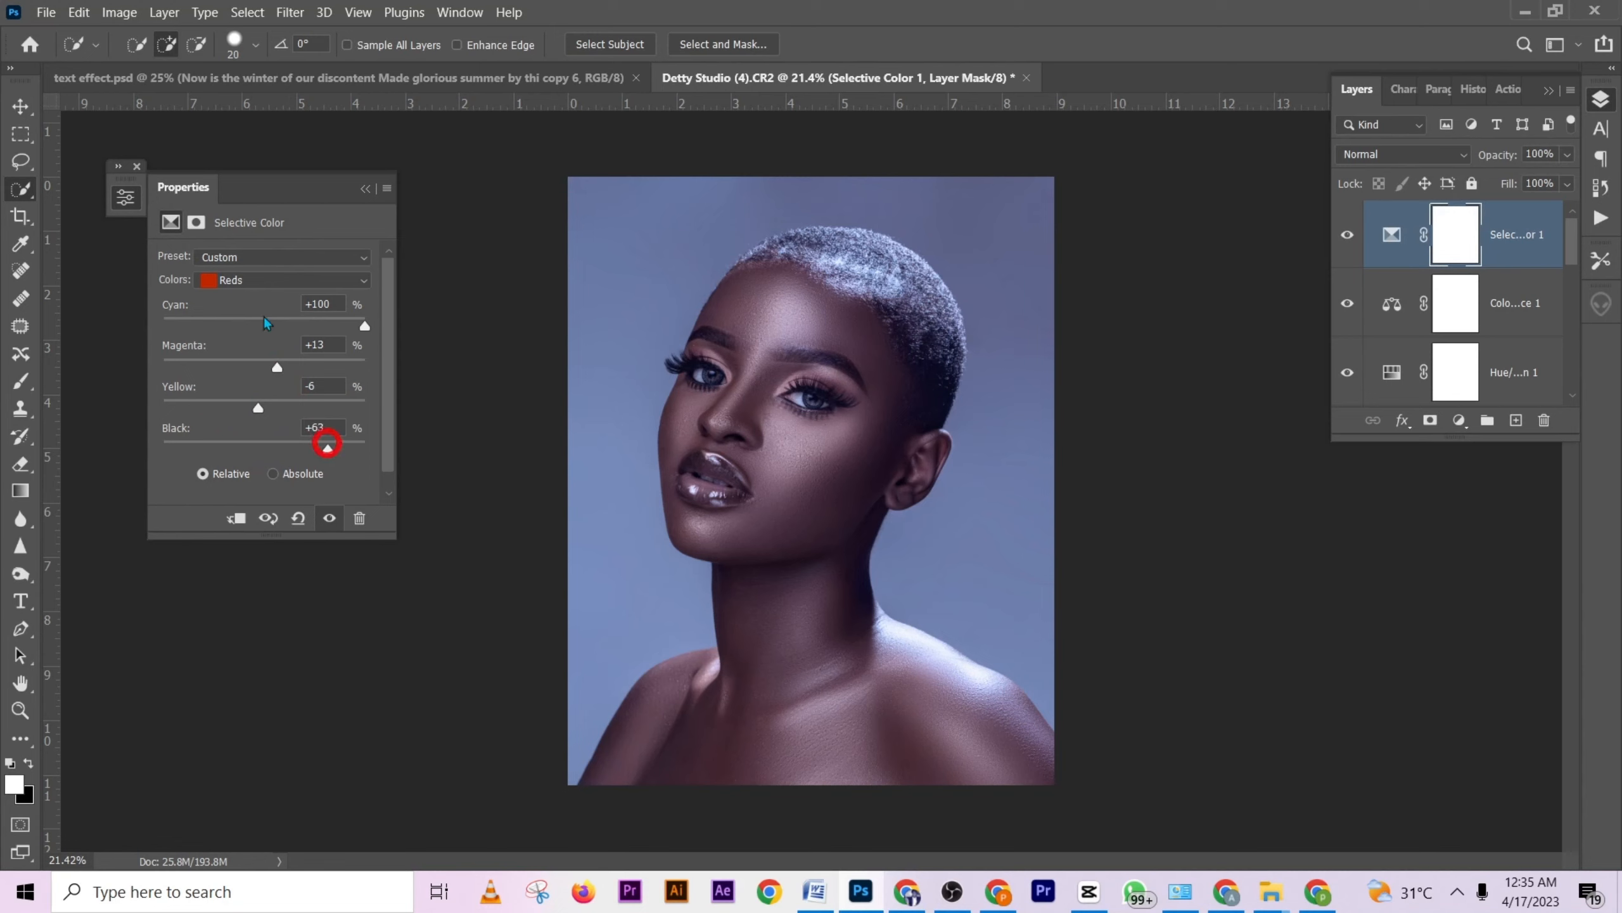
Adjust the Magentas in the Selective Color layer, raising their Yellow and Black amounts and testing the Cyan and Magenta amounts.
left_click(253, 281)
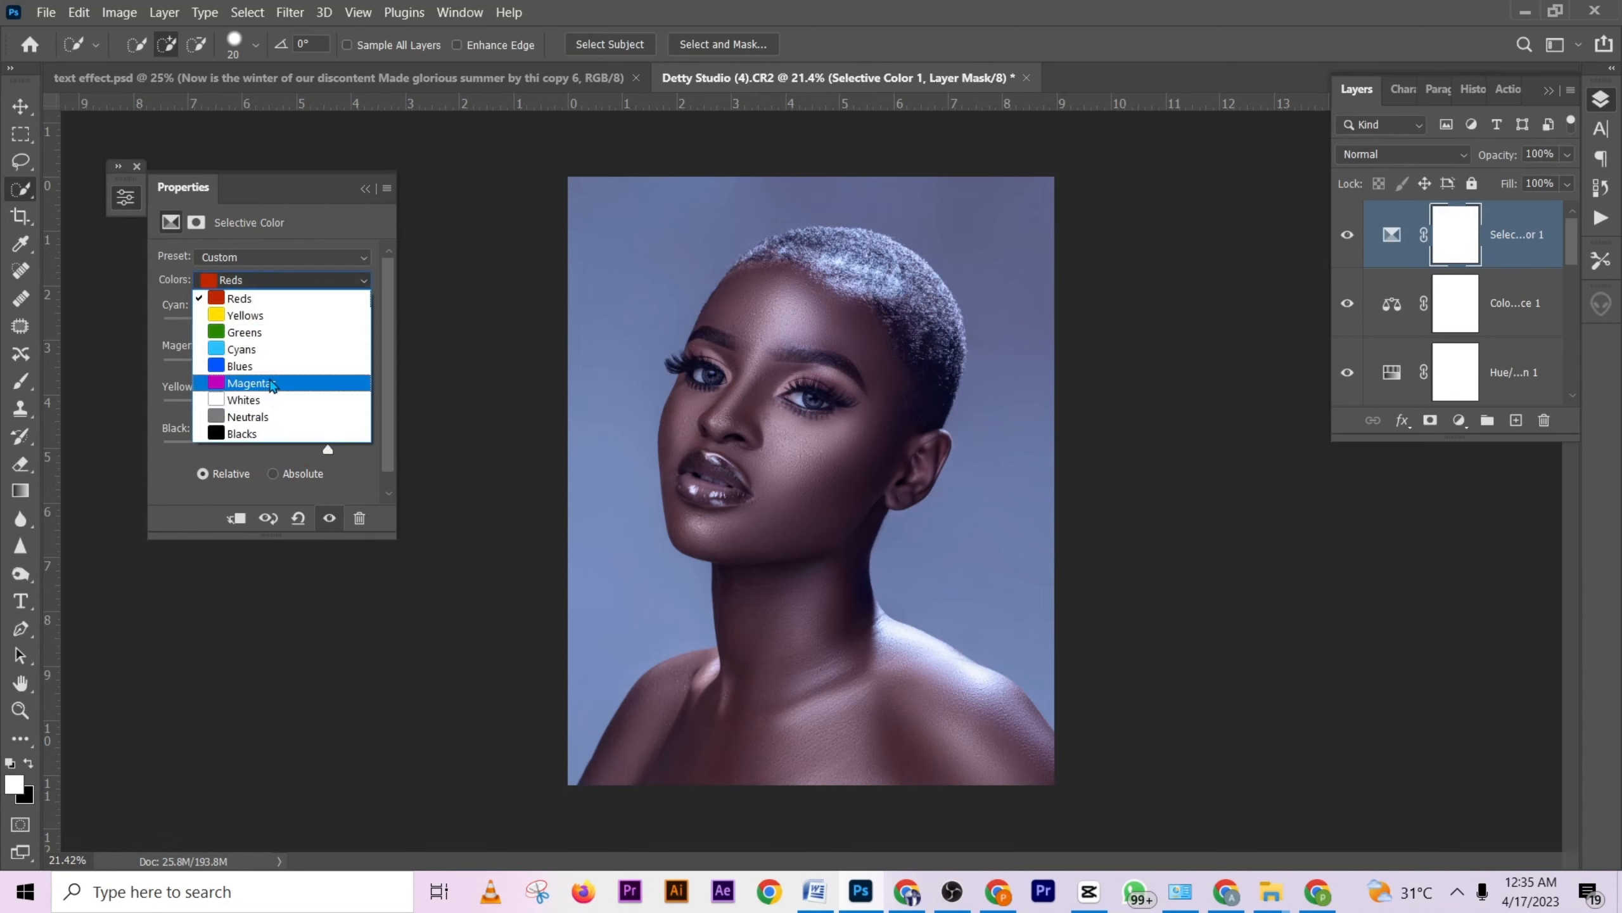
left_click(276, 384)
left_click_drag(277, 414, 293, 413)
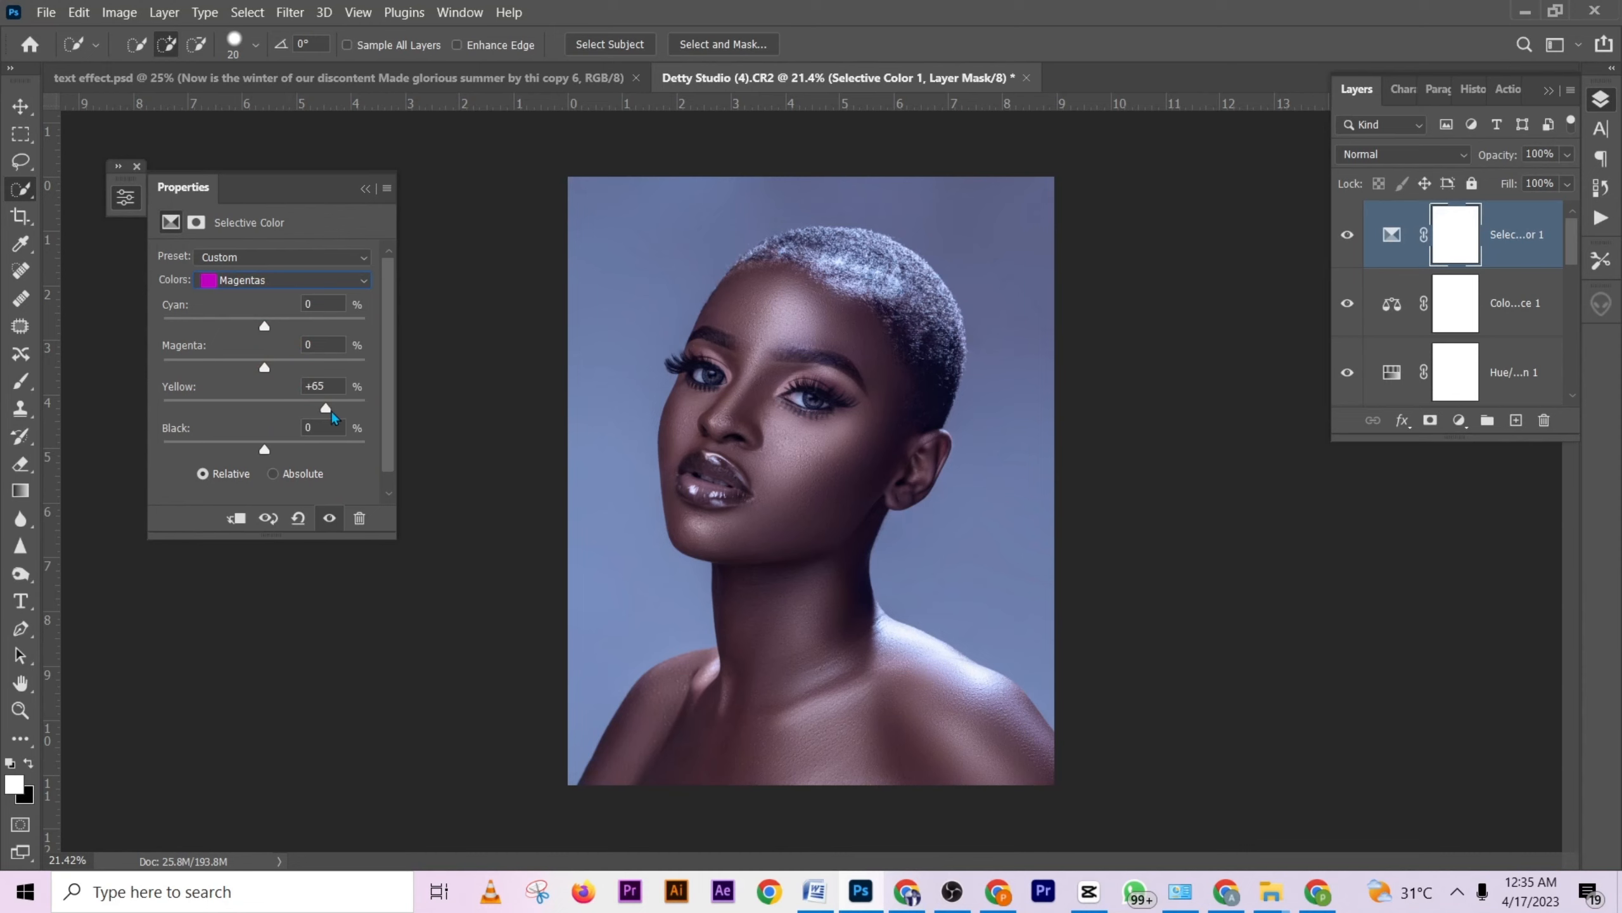
mouse_move(304, 442)
left_mouse_down()
mouse_move(226, 437)
mouse_move(351, 440)
mouse_move(203, 434)
mouse_move(324, 451)
mouse_move(298, 454)
left_mouse_up()
left_click_drag(264, 326, 355, 351)
left_click_drag(220, 349, 148, 353)
mouse_move(145, 353)
left_mouse_down()
mouse_move(360, 362)
mouse_move(138, 365)
left_mouse_up()
left_click_drag(137, 363, 285, 374)
Set the Blacks in the Selective Color layer to Magenta +3, Yellow -4 and Black -2.
left_click(338, 283)
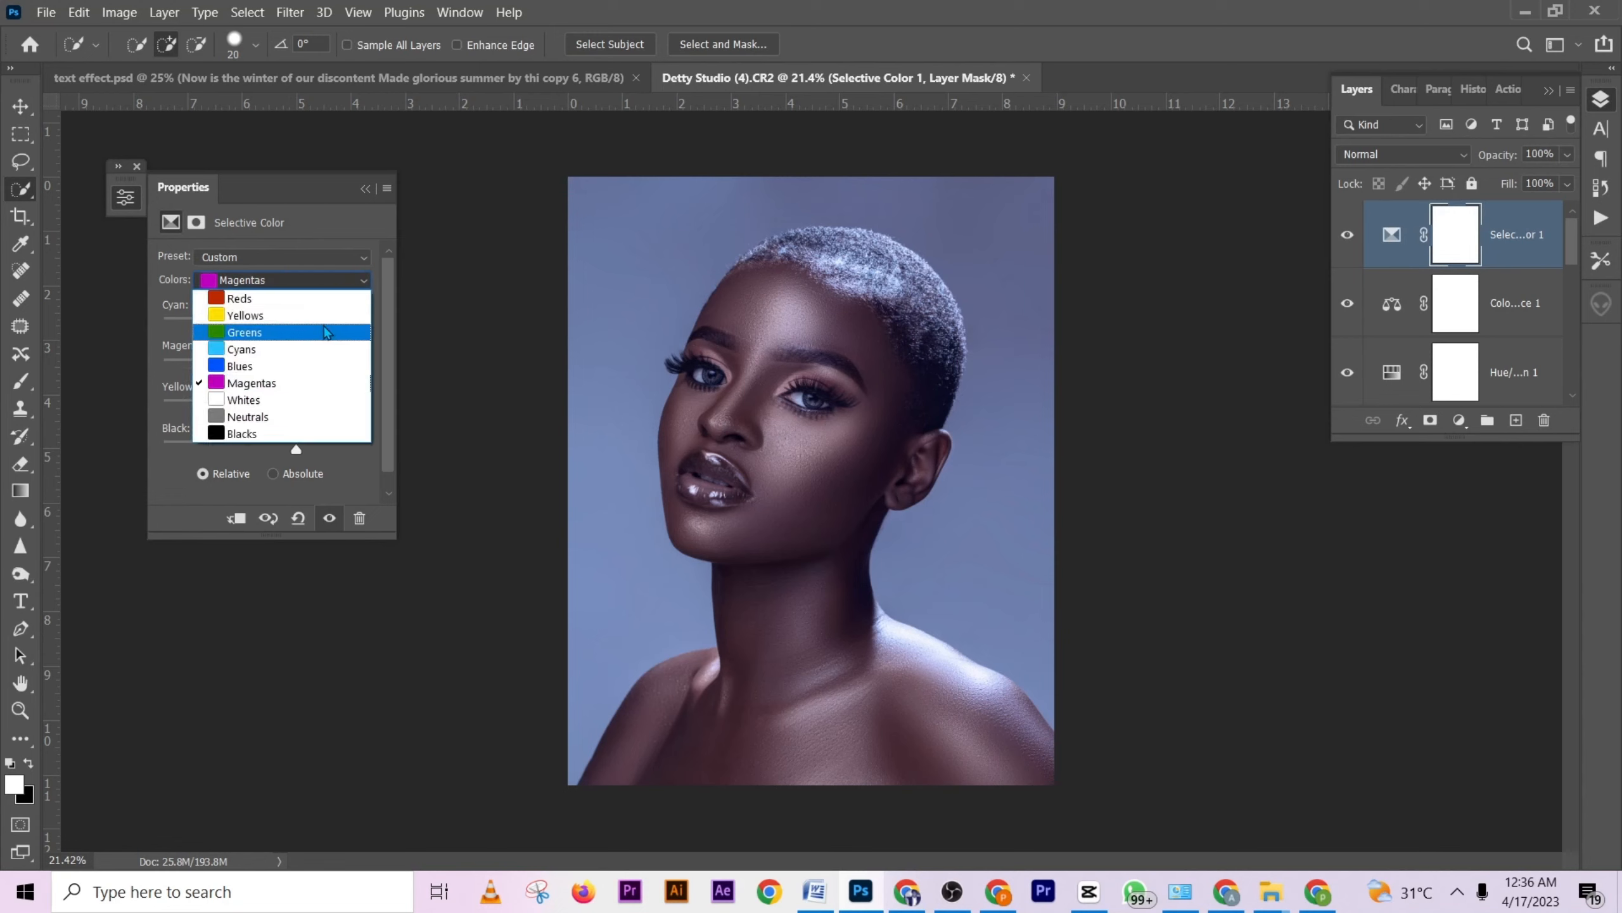
left_click(269, 429)
mouse_move(264, 451)
left_mouse_down()
mouse_move(167, 451)
mouse_move(265, 465)
left_mouse_up()
mouse_move(265, 408)
left_mouse_down()
mouse_move(232, 412)
mouse_move(286, 423)
mouse_move(265, 422)
left_mouse_up()
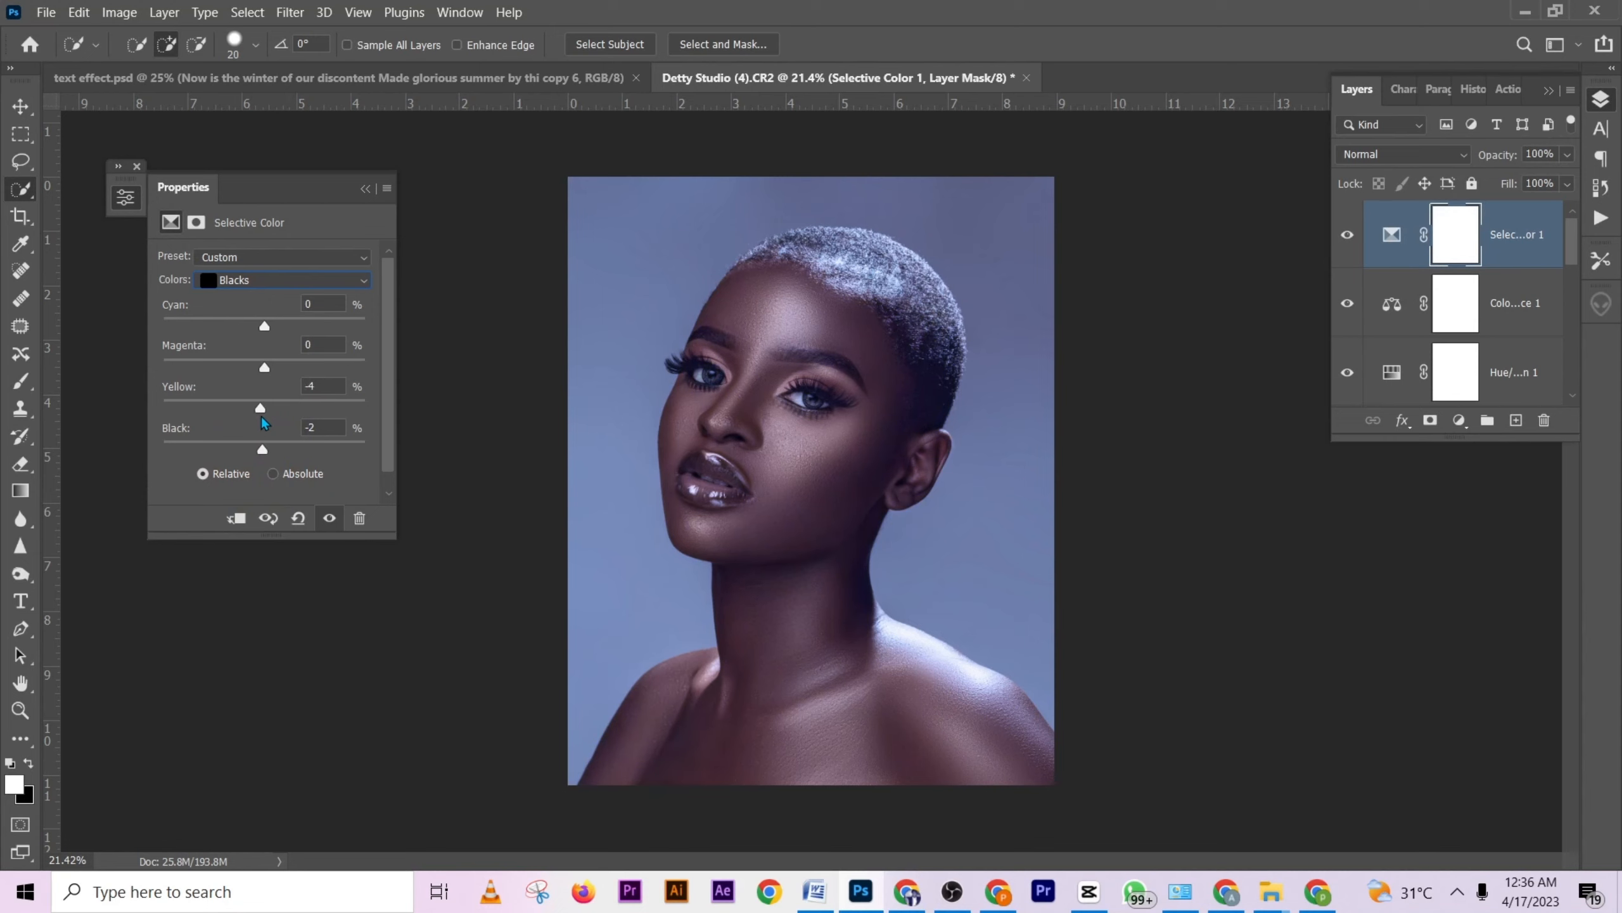
left_click_drag(265, 372, 269, 378)
Compare the portrait with the Selective Color 1 and Curves 1 layers hidden and shown in turn.
left_click(1345, 236)
left_click(1345, 236)
scroll(1453, 325, "down", 3)
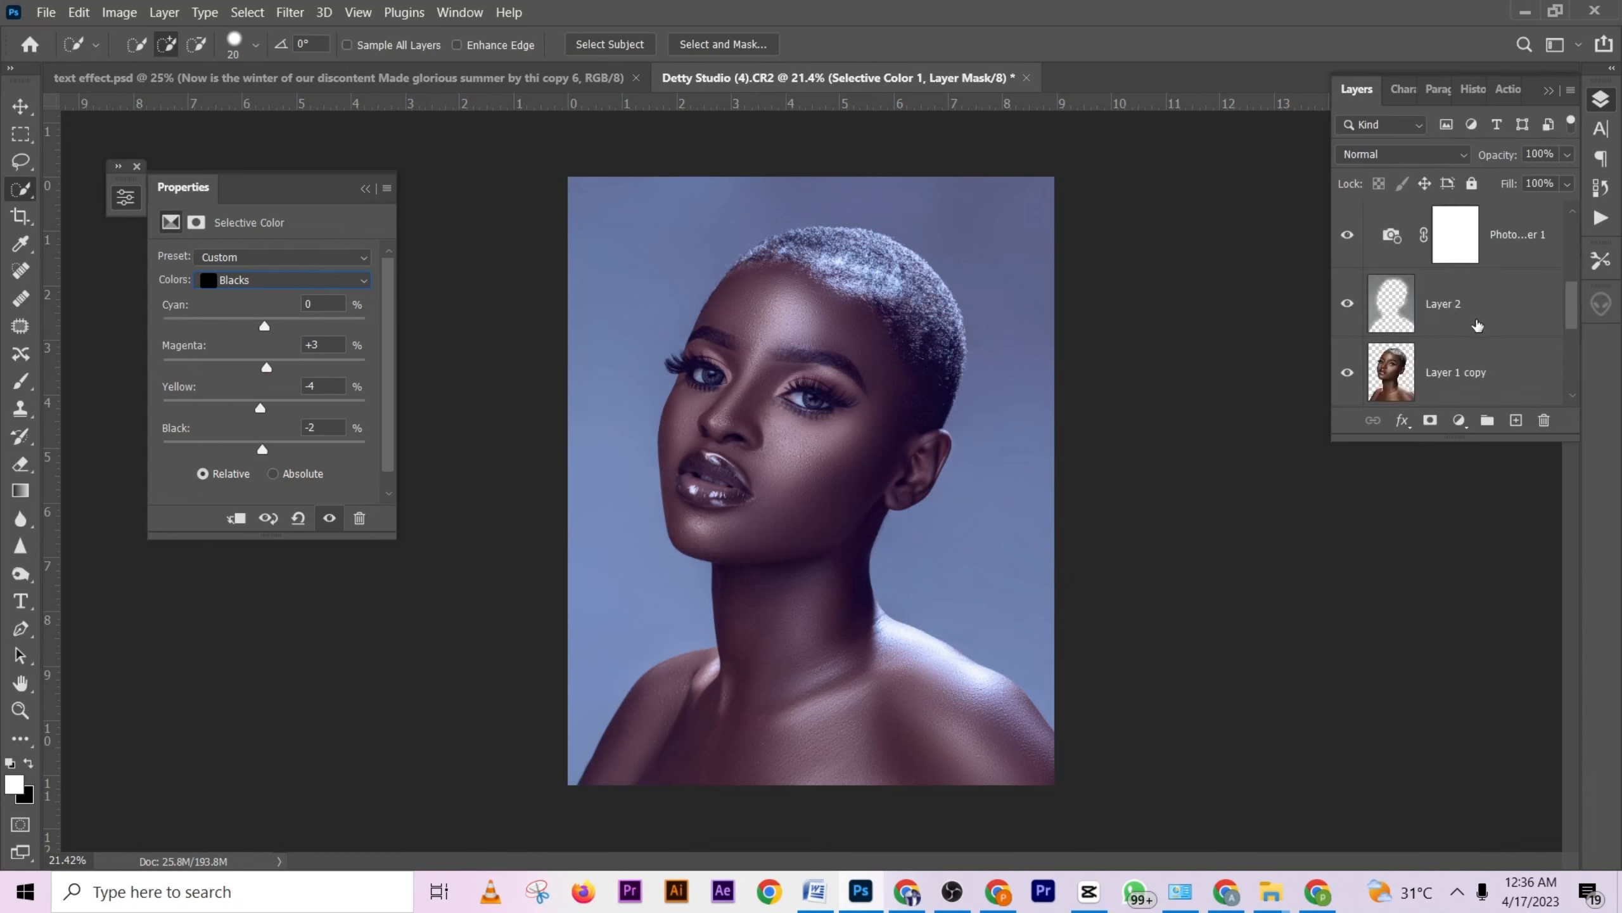
scroll(1491, 334, "down", 2)
scroll(1492, 335, "down", 2)
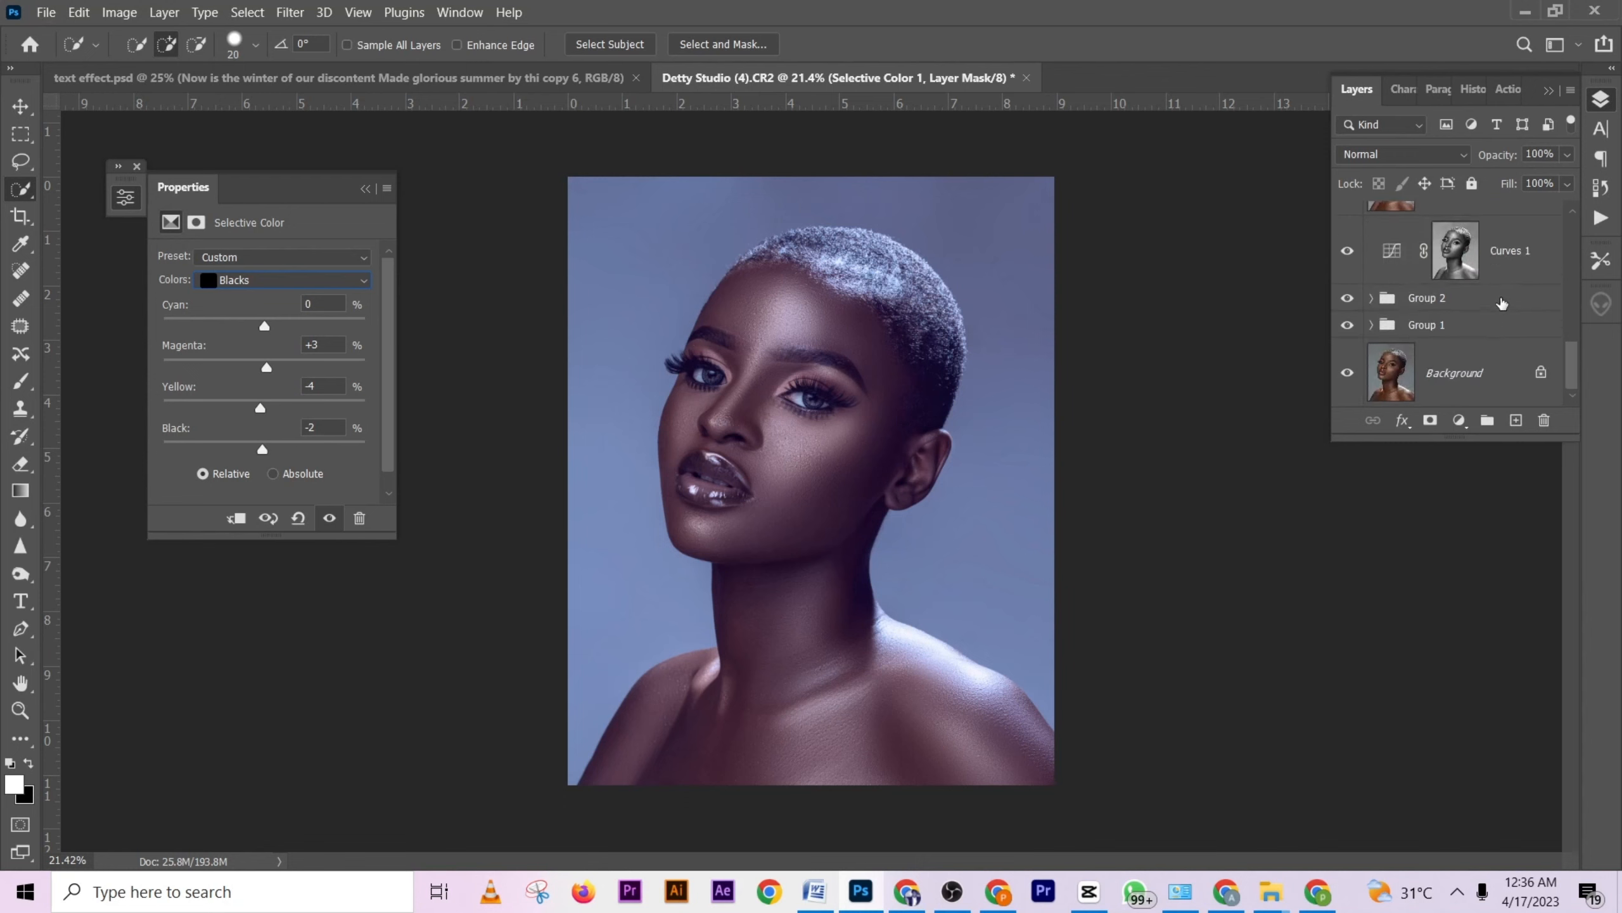
left_click(1506, 269)
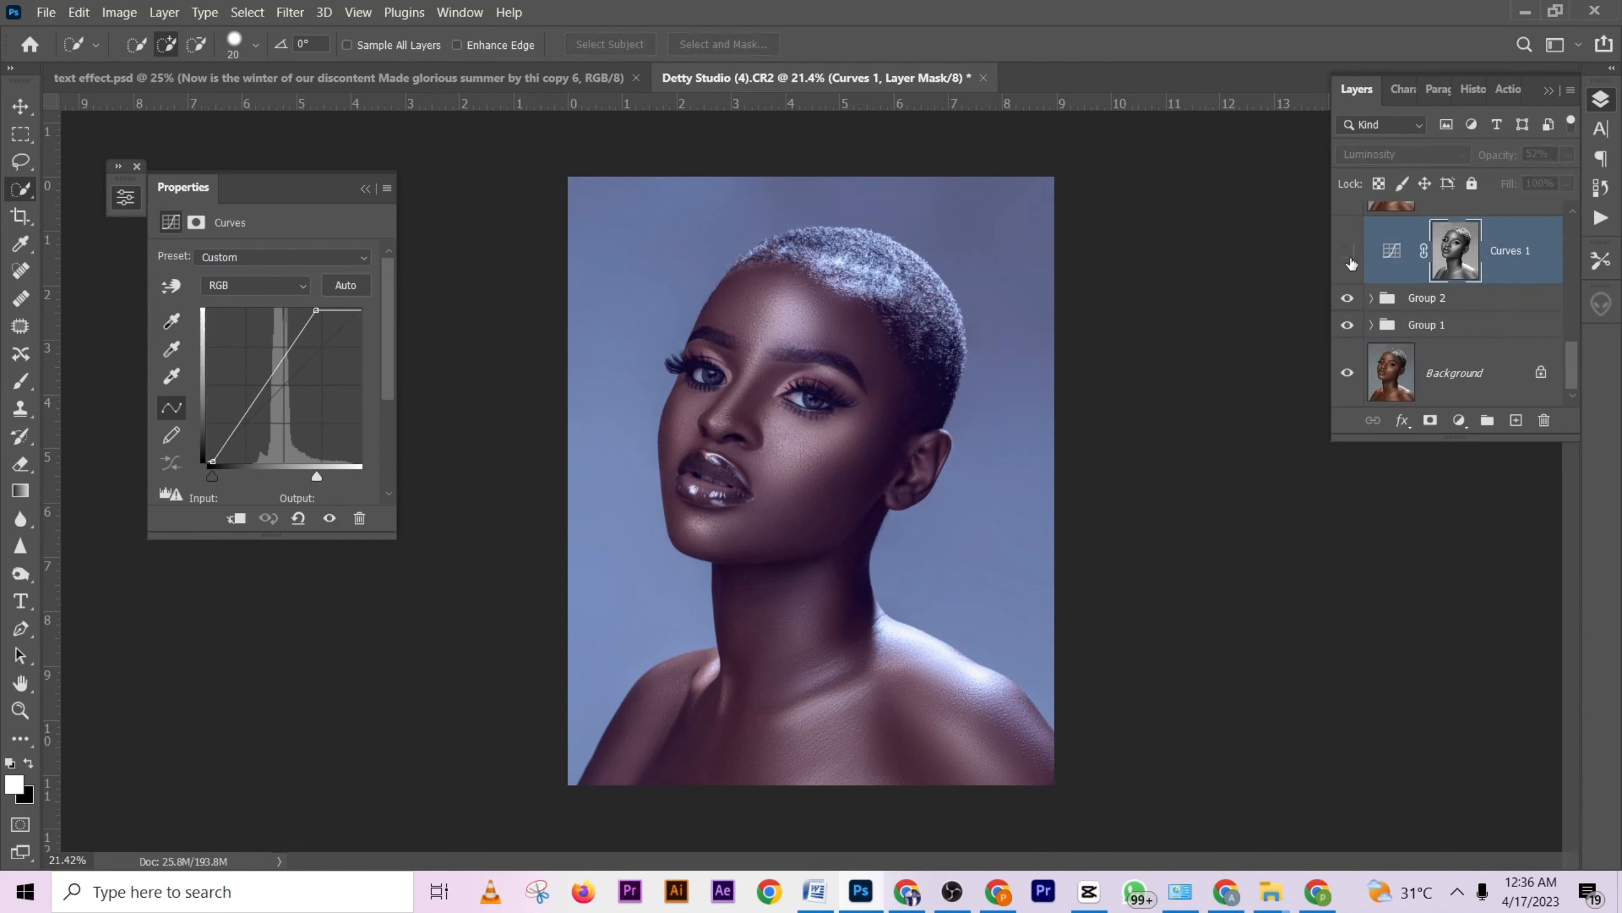
scroll(1463, 284, "up", 5)
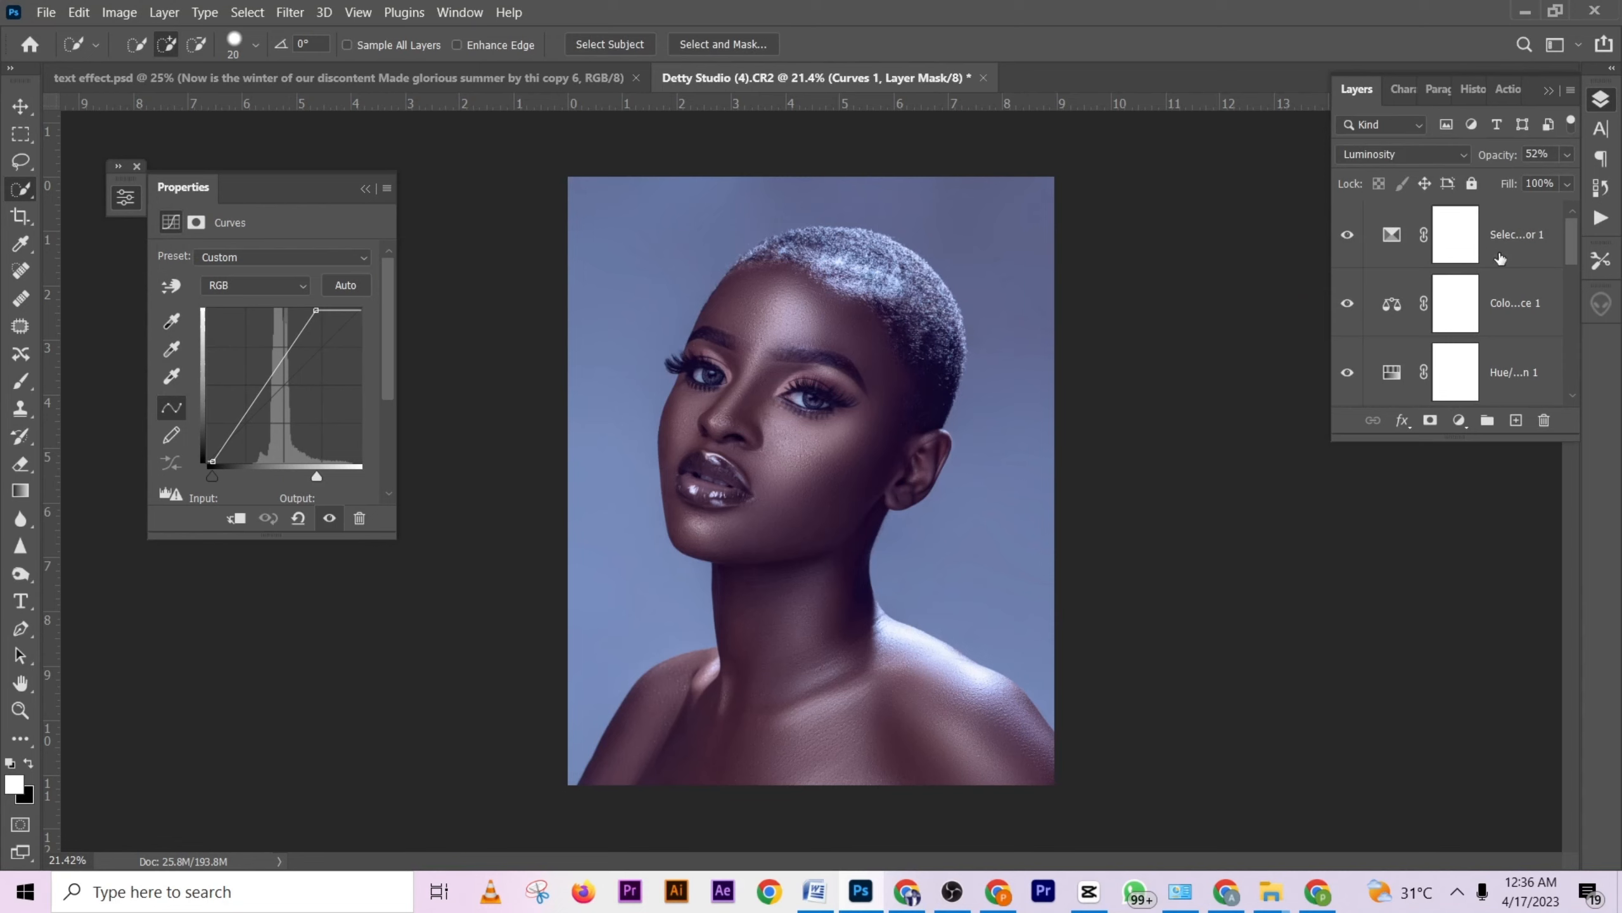
left_click(1346, 237)
left_click(1347, 236)
Add a Curves adjustment layer directly above the Selective Color 1 layer.
left_click(1502, 258)
left_click(1459, 420)
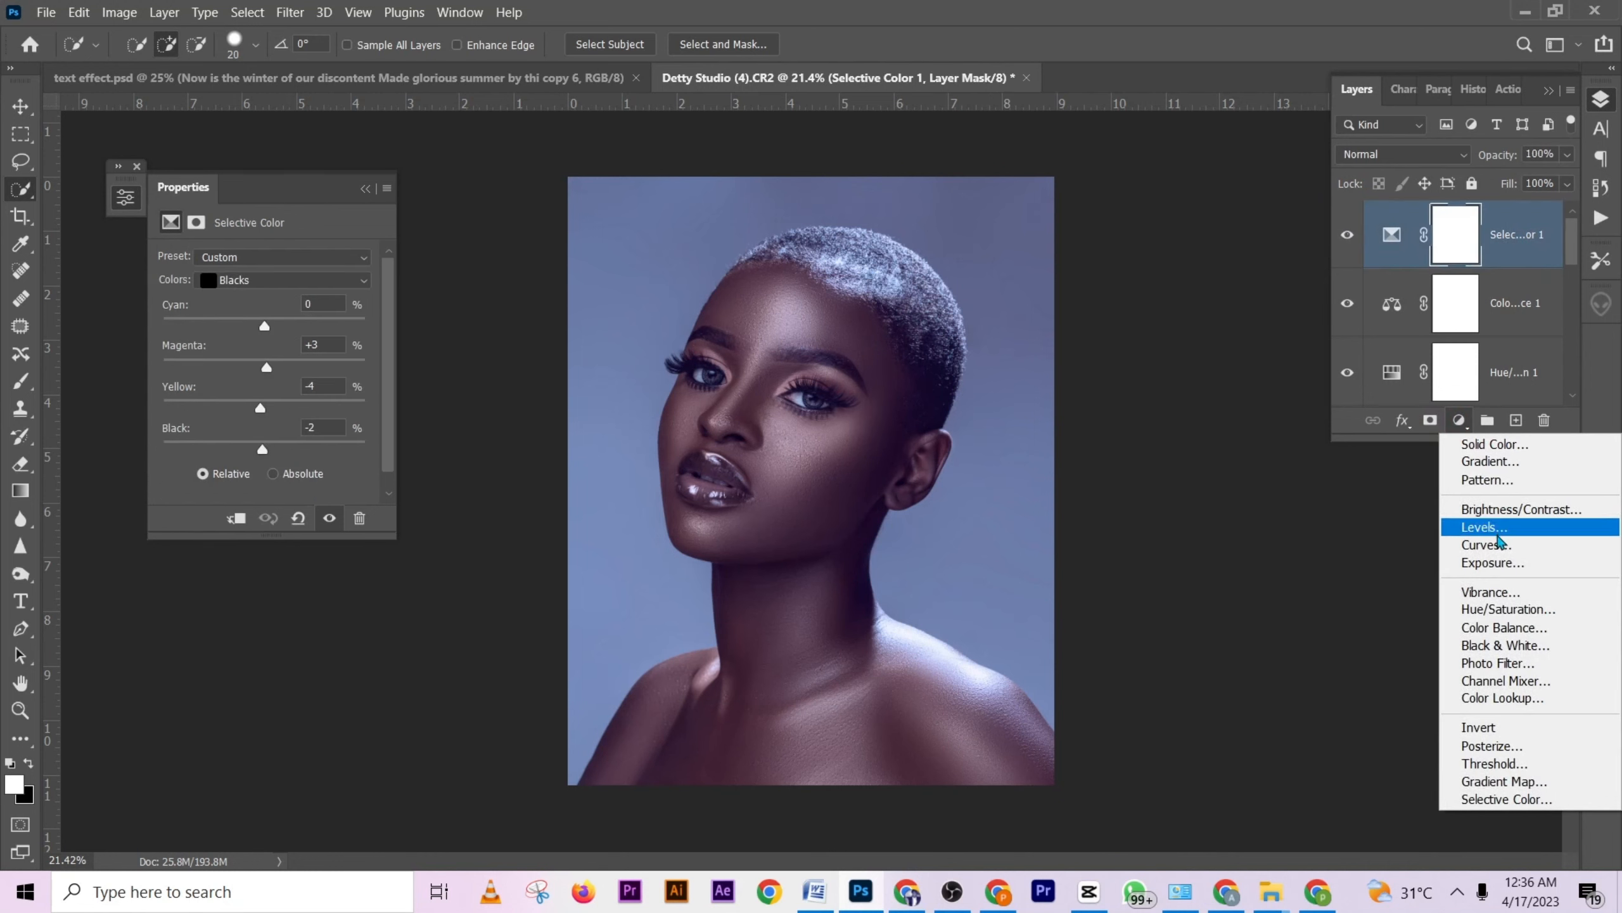
left_click(1486, 545)
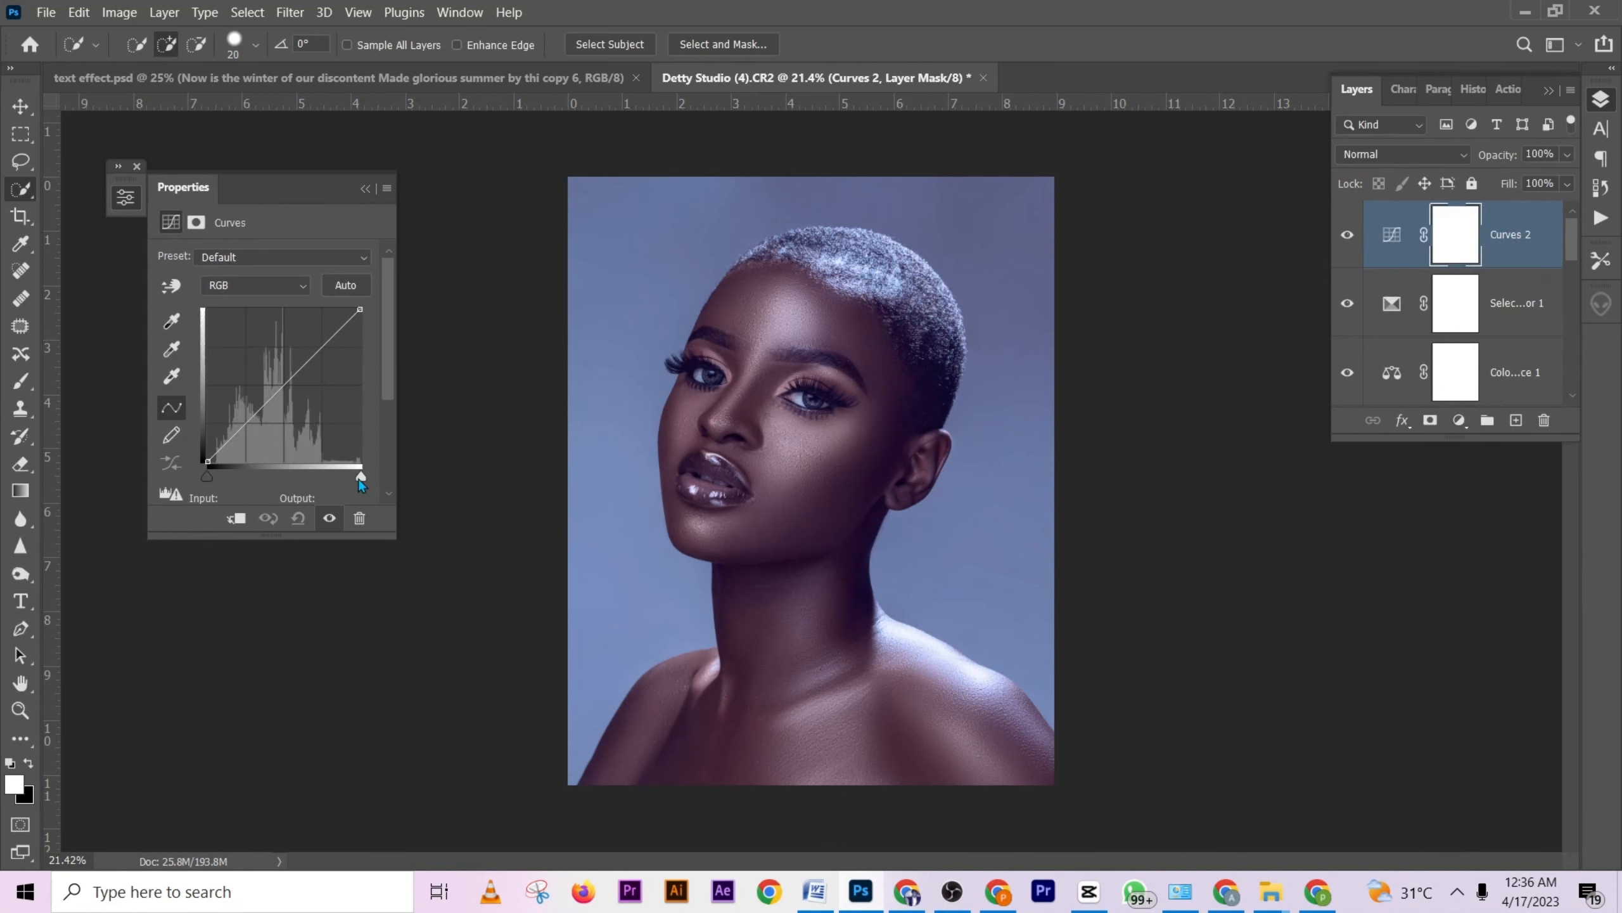
Try moving the new curve's white point to Input 220 and return it to the far end.
left_click_drag(360, 478, 342, 478)
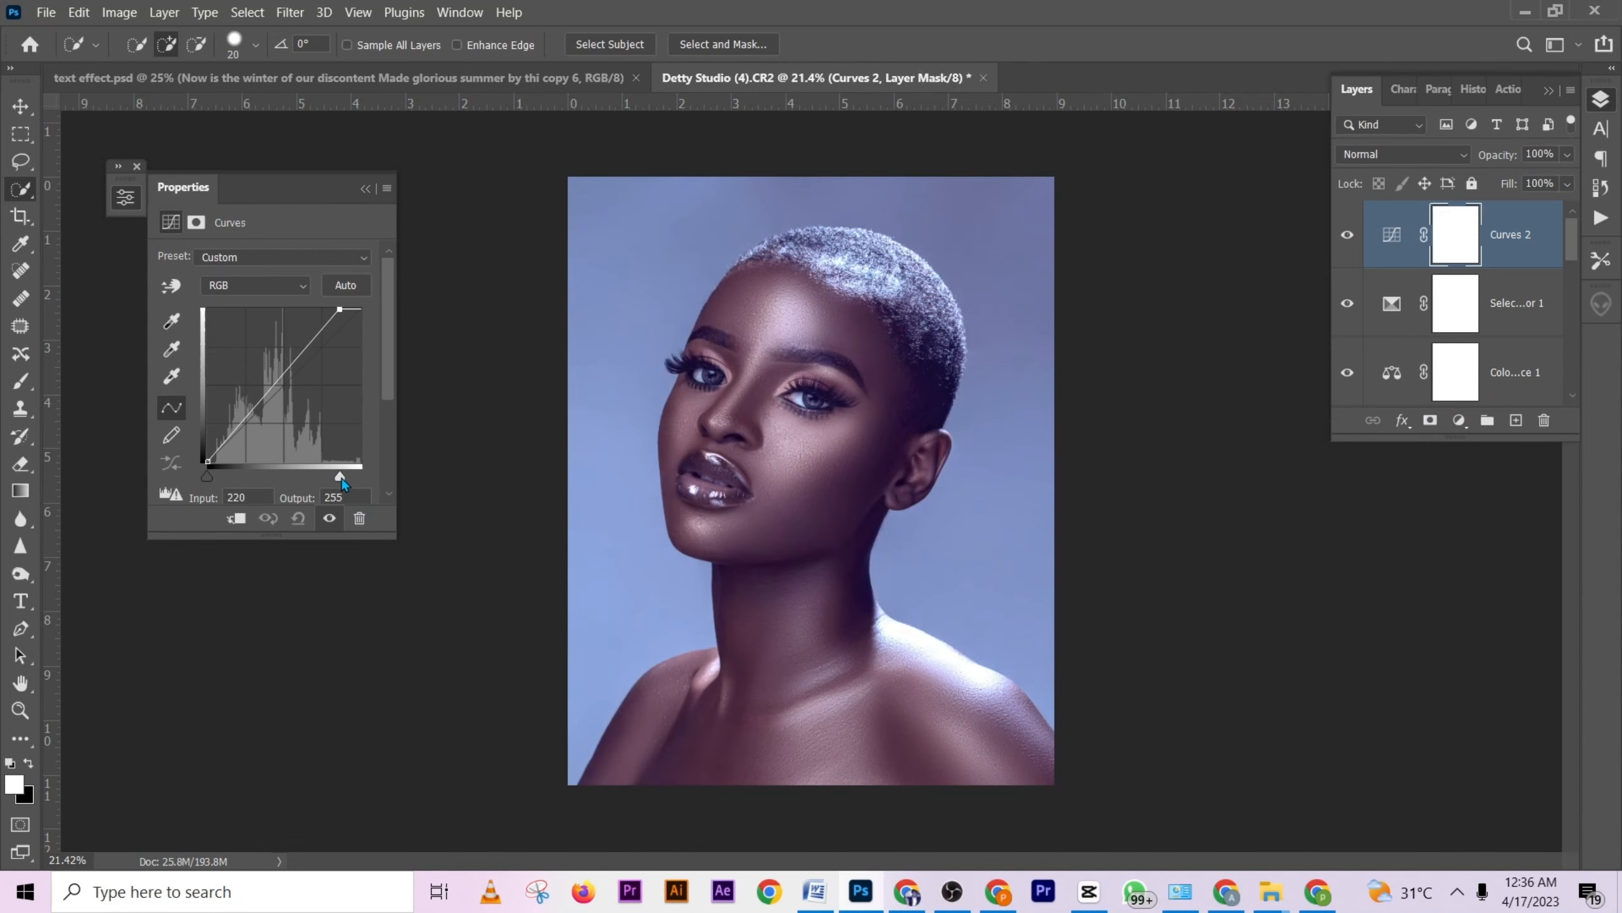
left_click_drag(205, 478, 200, 479)
left_click_drag(340, 476, 361, 477)
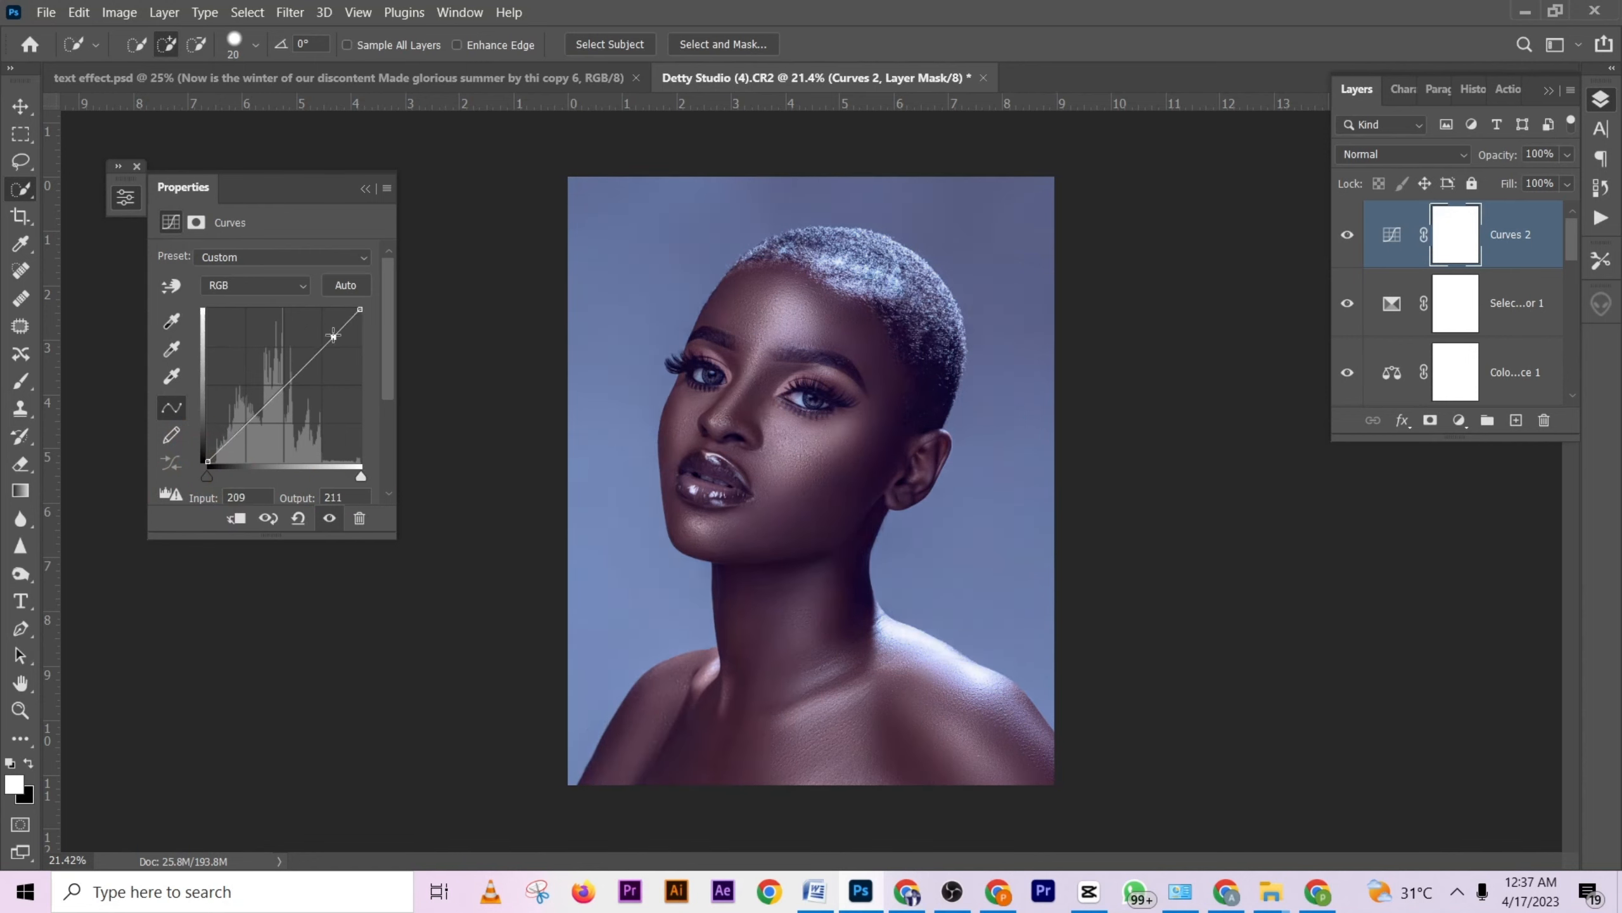
Shape the RGB curve with a highlight point at Input 204, Output 214 and a shadow point, and compare the image without it.
left_click_drag(330, 339, 329, 333)
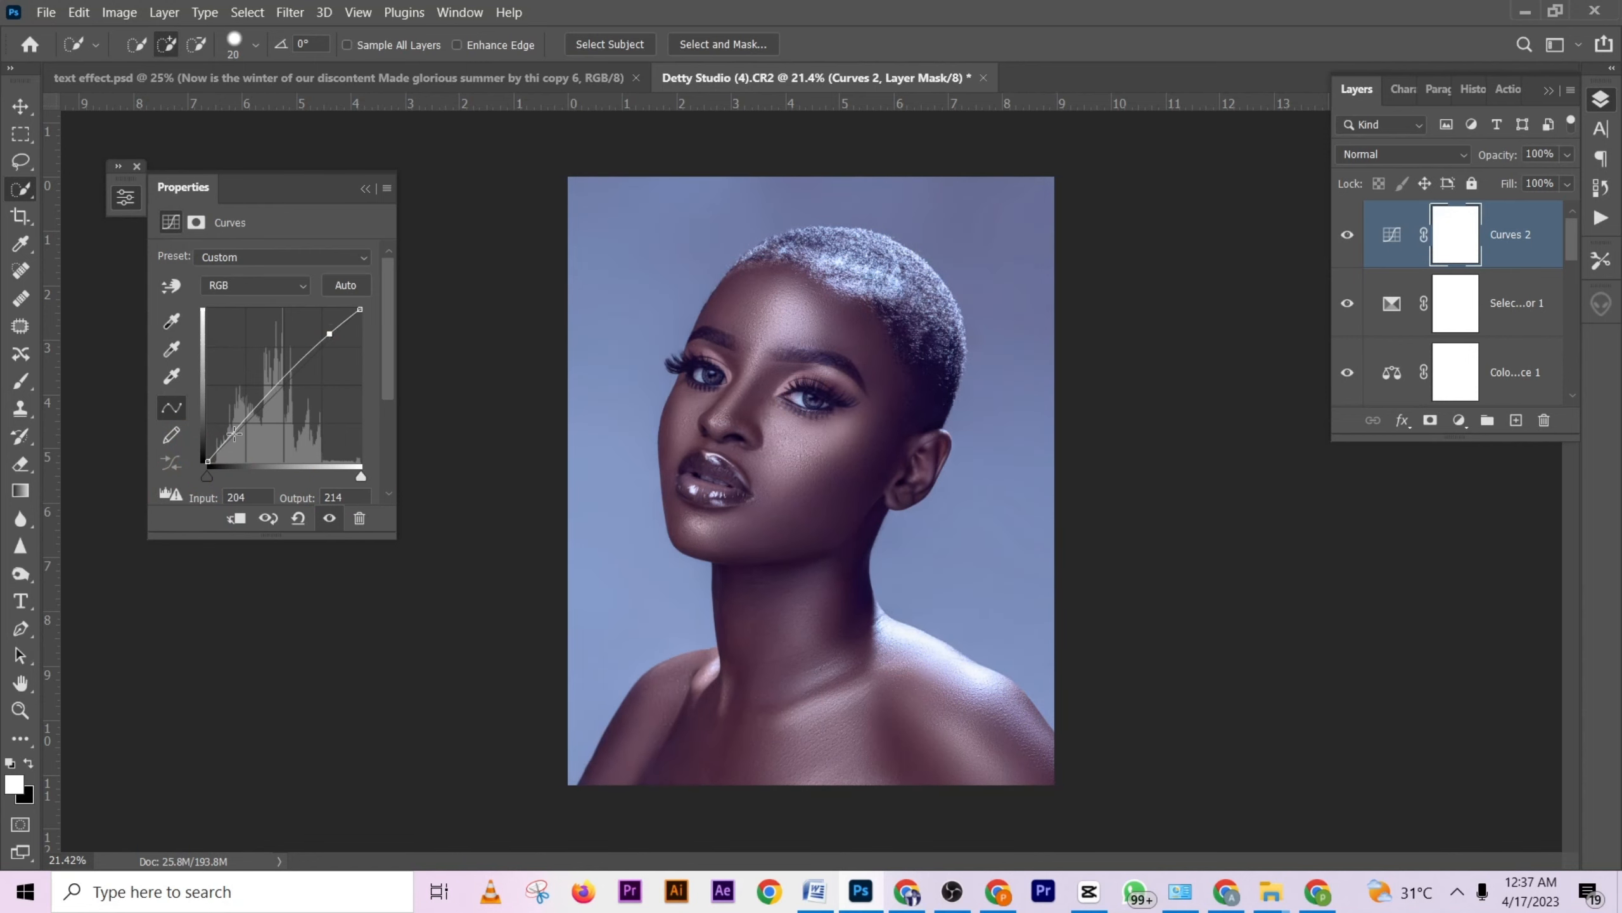
left_click_drag(229, 427, 231, 435)
left_click(330, 333)
left_click(362, 187)
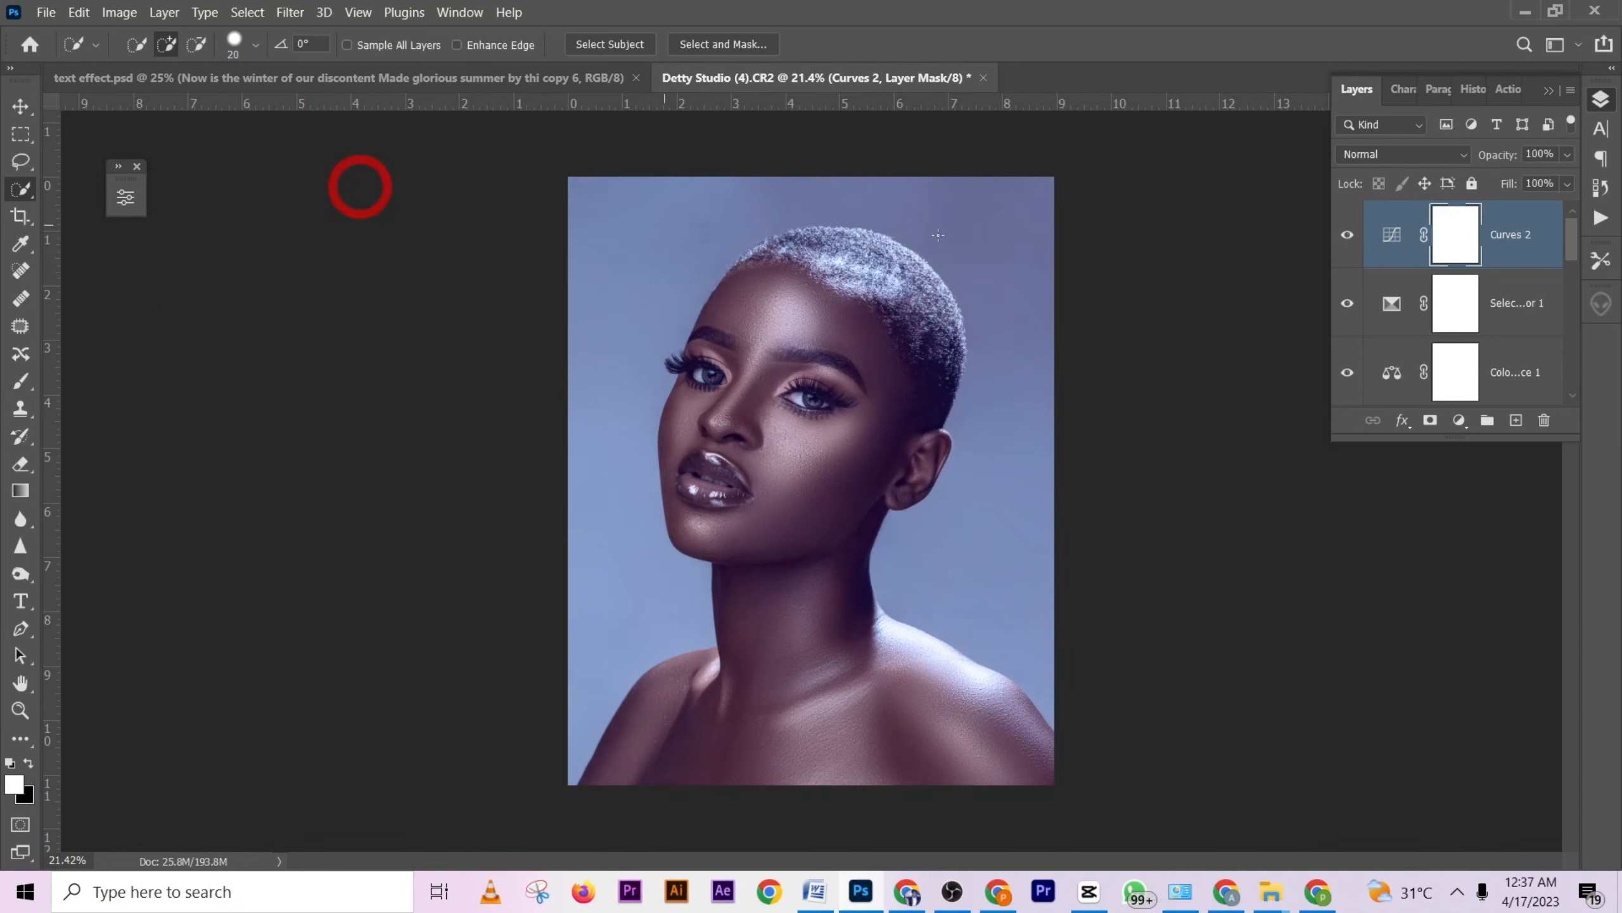
left_click(1347, 237)
left_click(1346, 236)
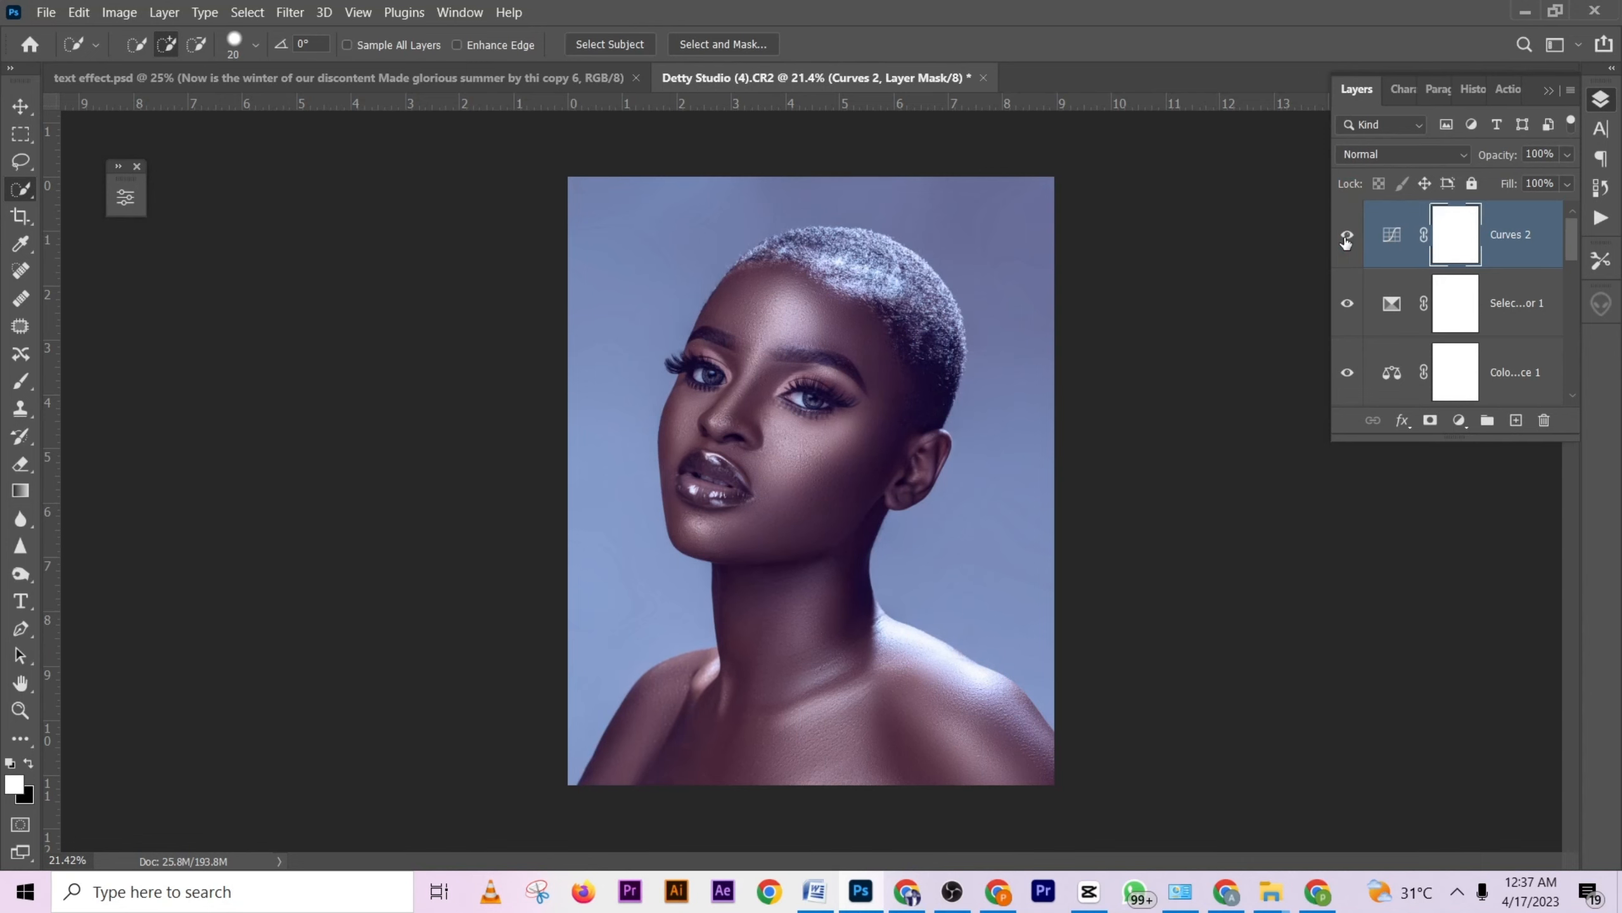
Group all the grading adjustment layers from Curves 2 down to Photo Filter 1, and compare the image with the group hidden and shown.
scroll(1470, 303, "down", 3)
scroll(1469, 303, "down", 3)
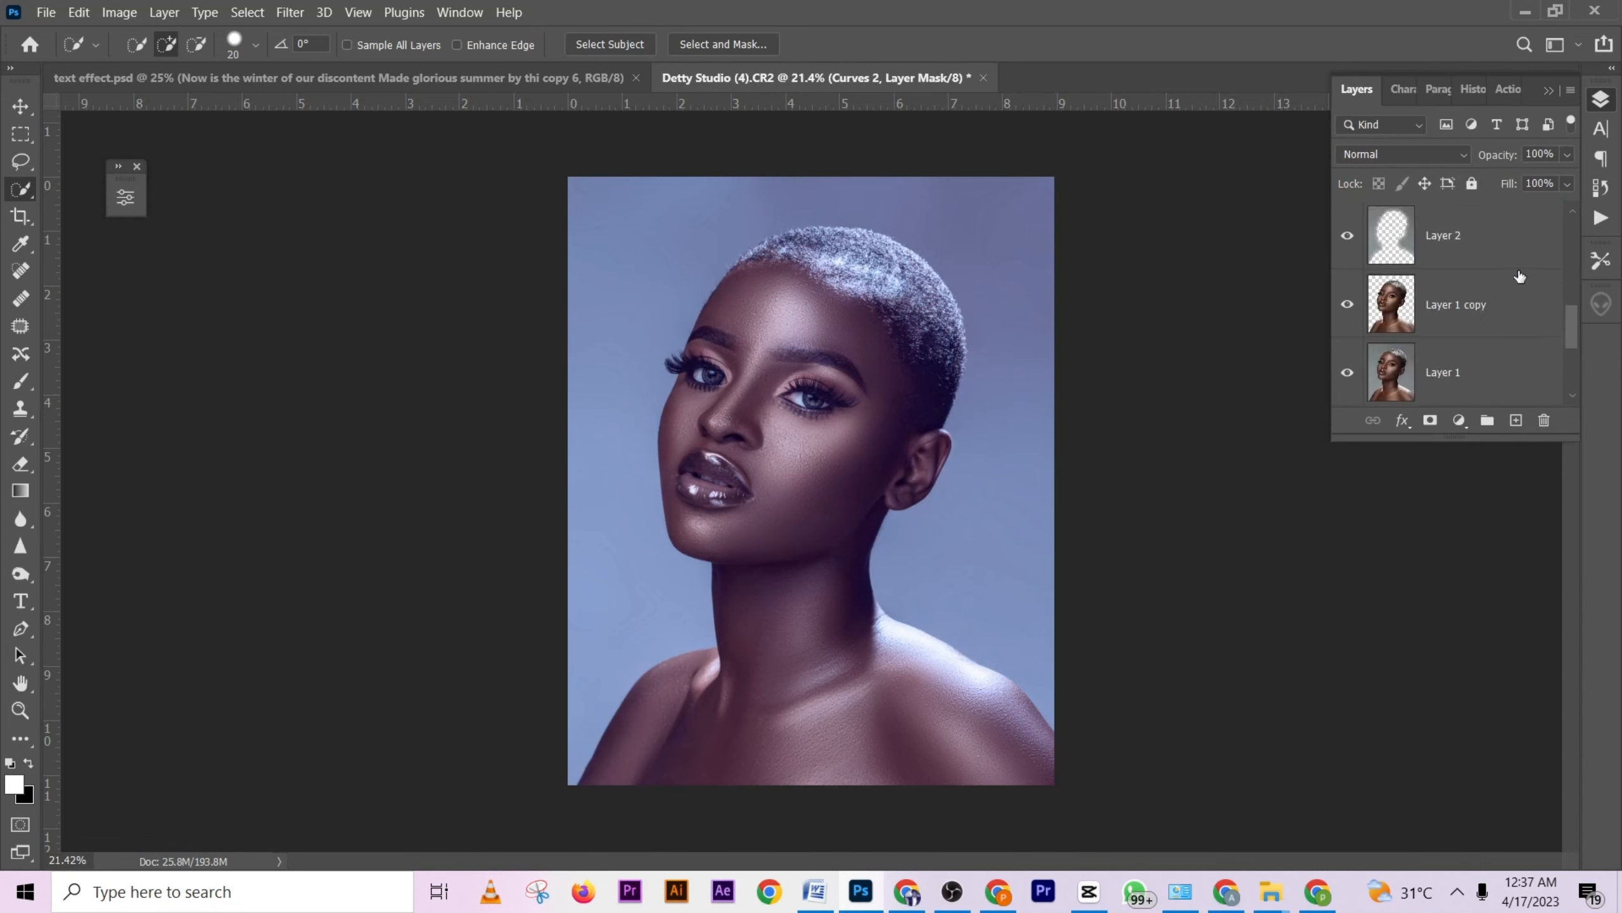
scroll(1533, 269, "up", 1)
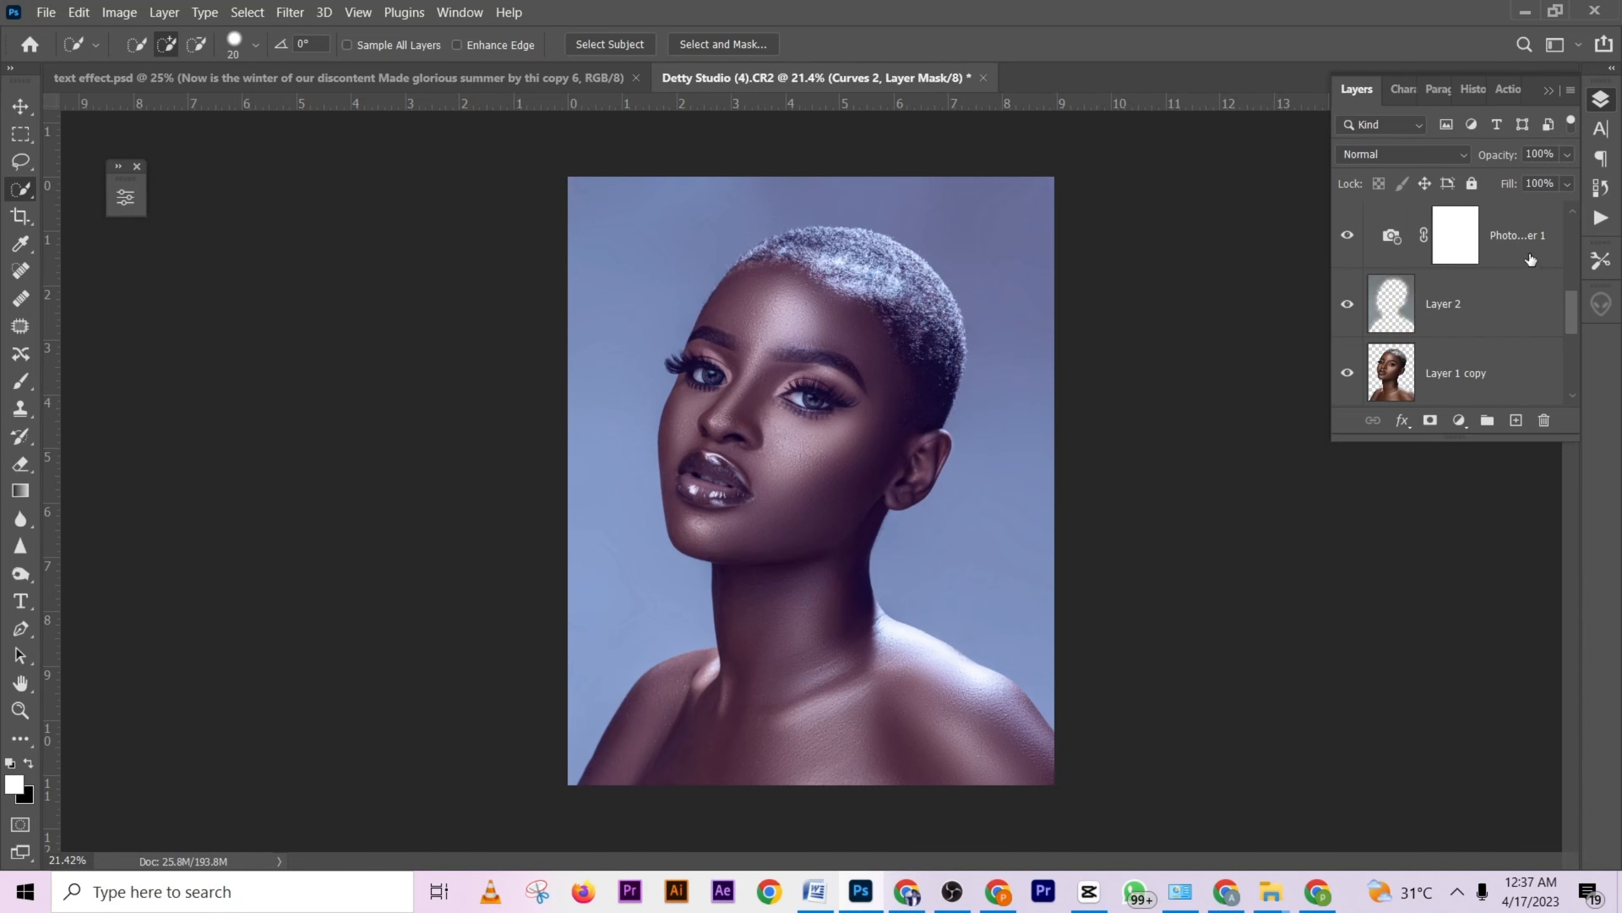
left_click(1536, 264)
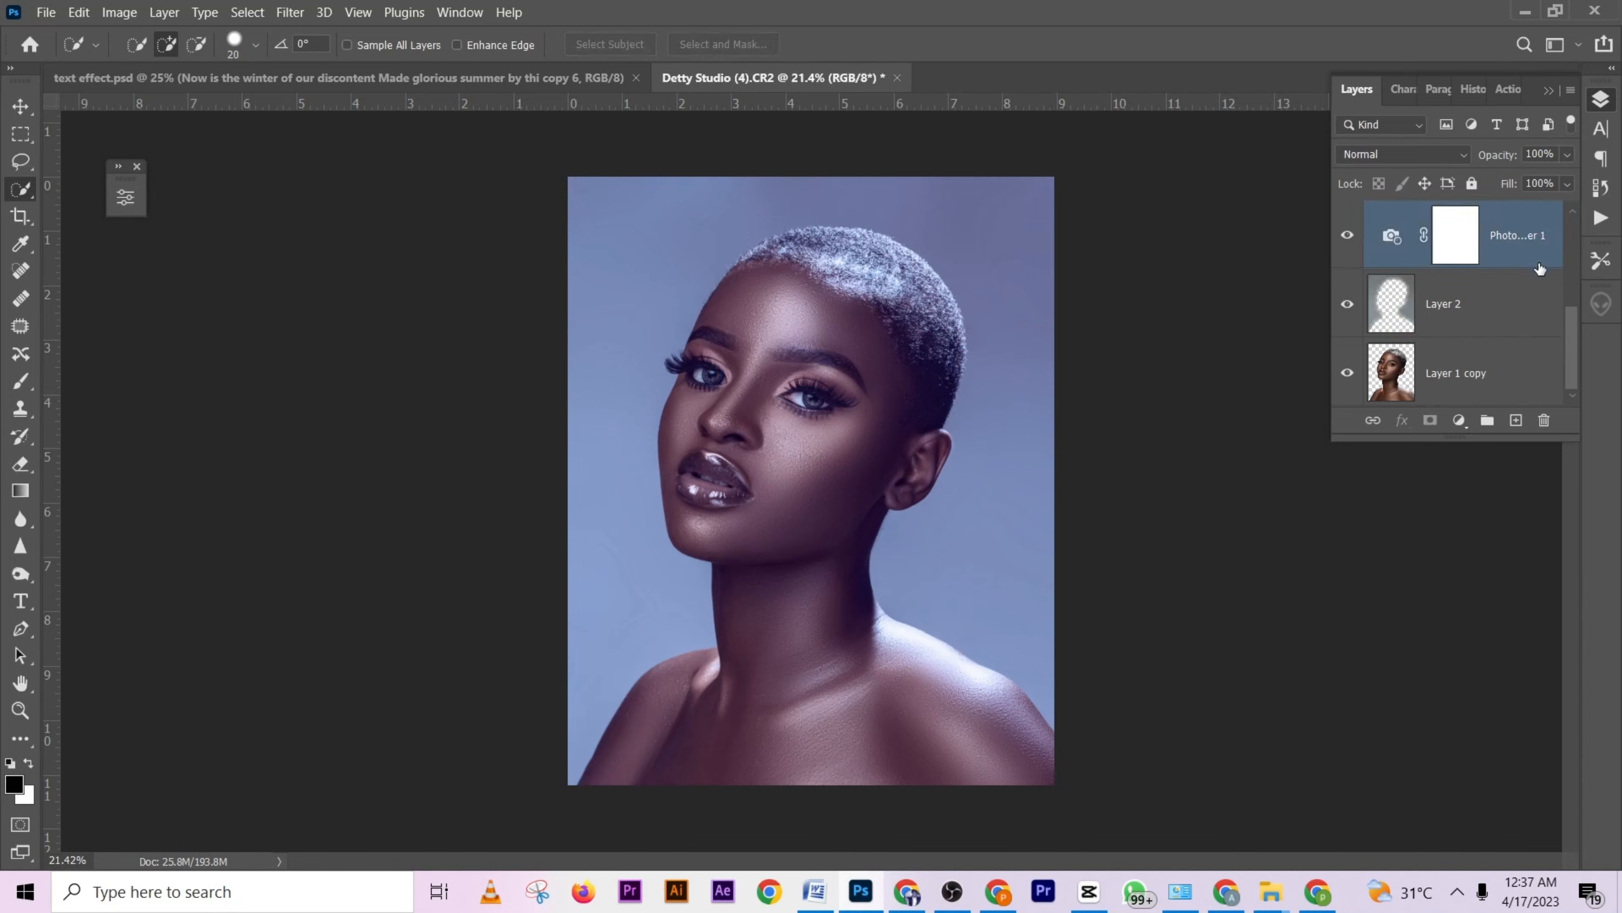
key("ctrl+g")
left_click(1347, 215)
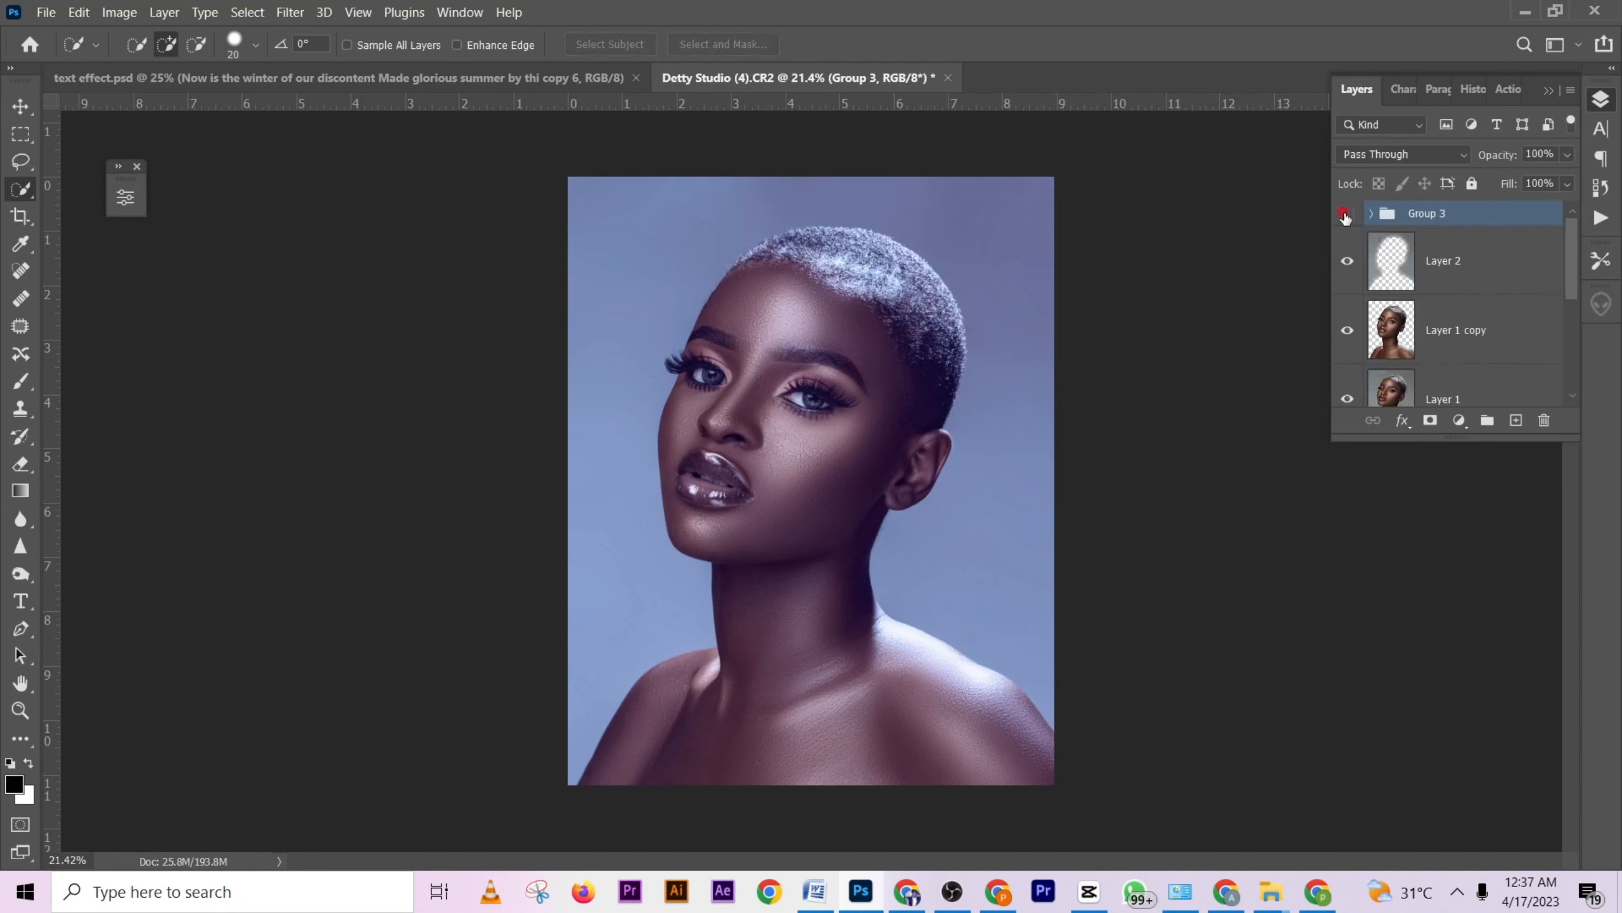
left_click(1347, 216)
Stop recording the mena action and delete the hide-layer and show-layer steps recorded after Make Group.
left_click(1511, 88)
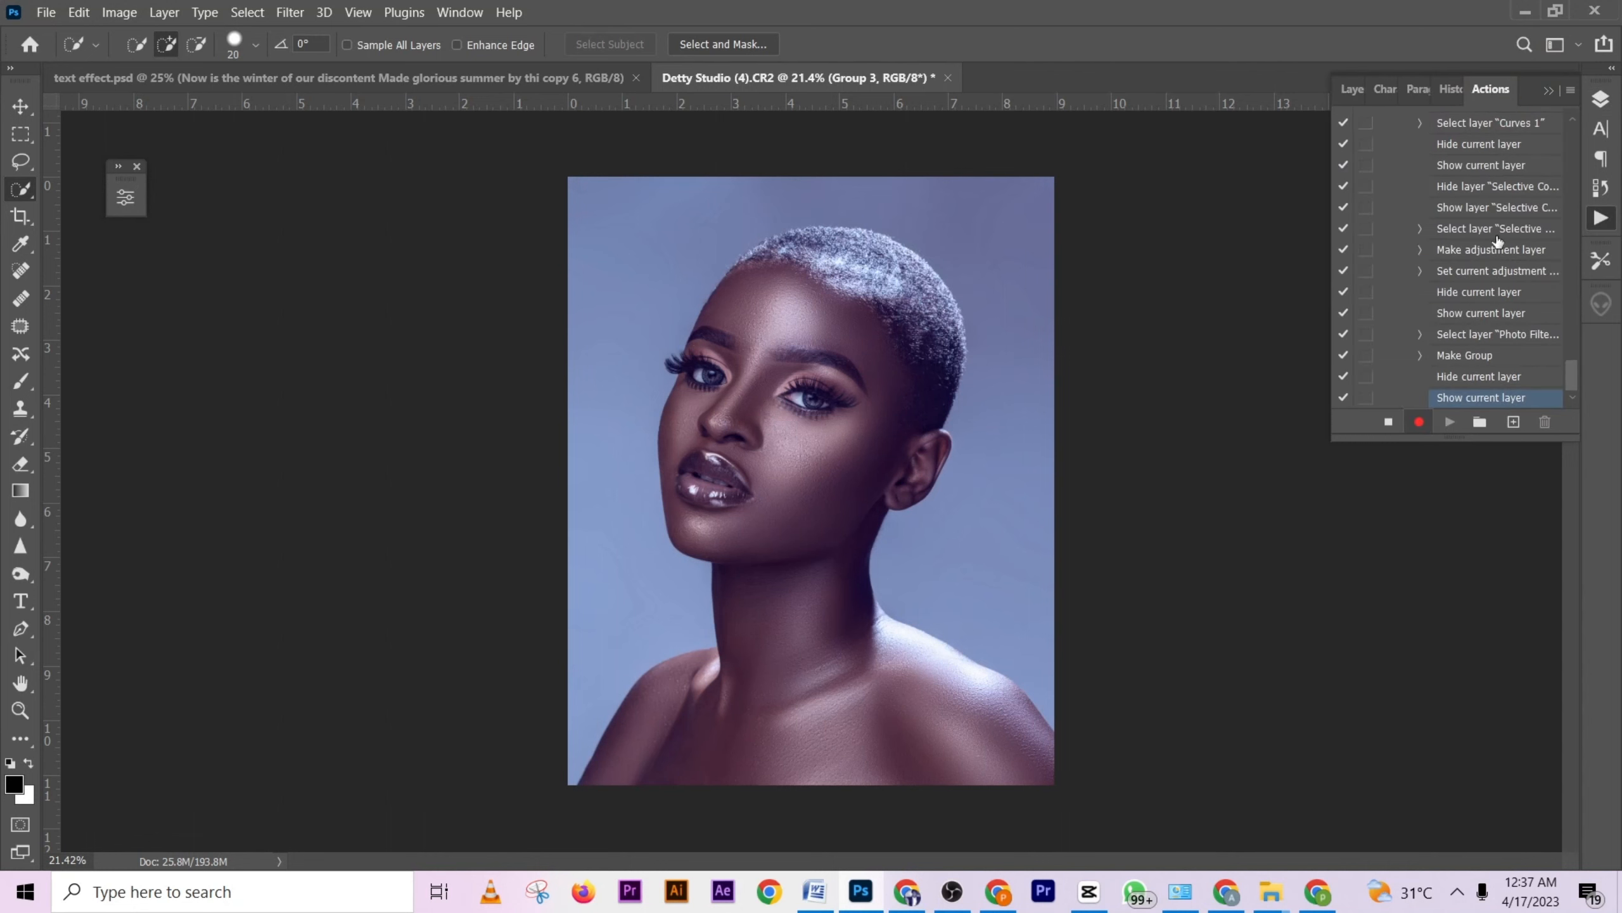
left_click(1388, 424)
left_click_drag(1529, 397, 1545, 422)
left_click(1421, 397)
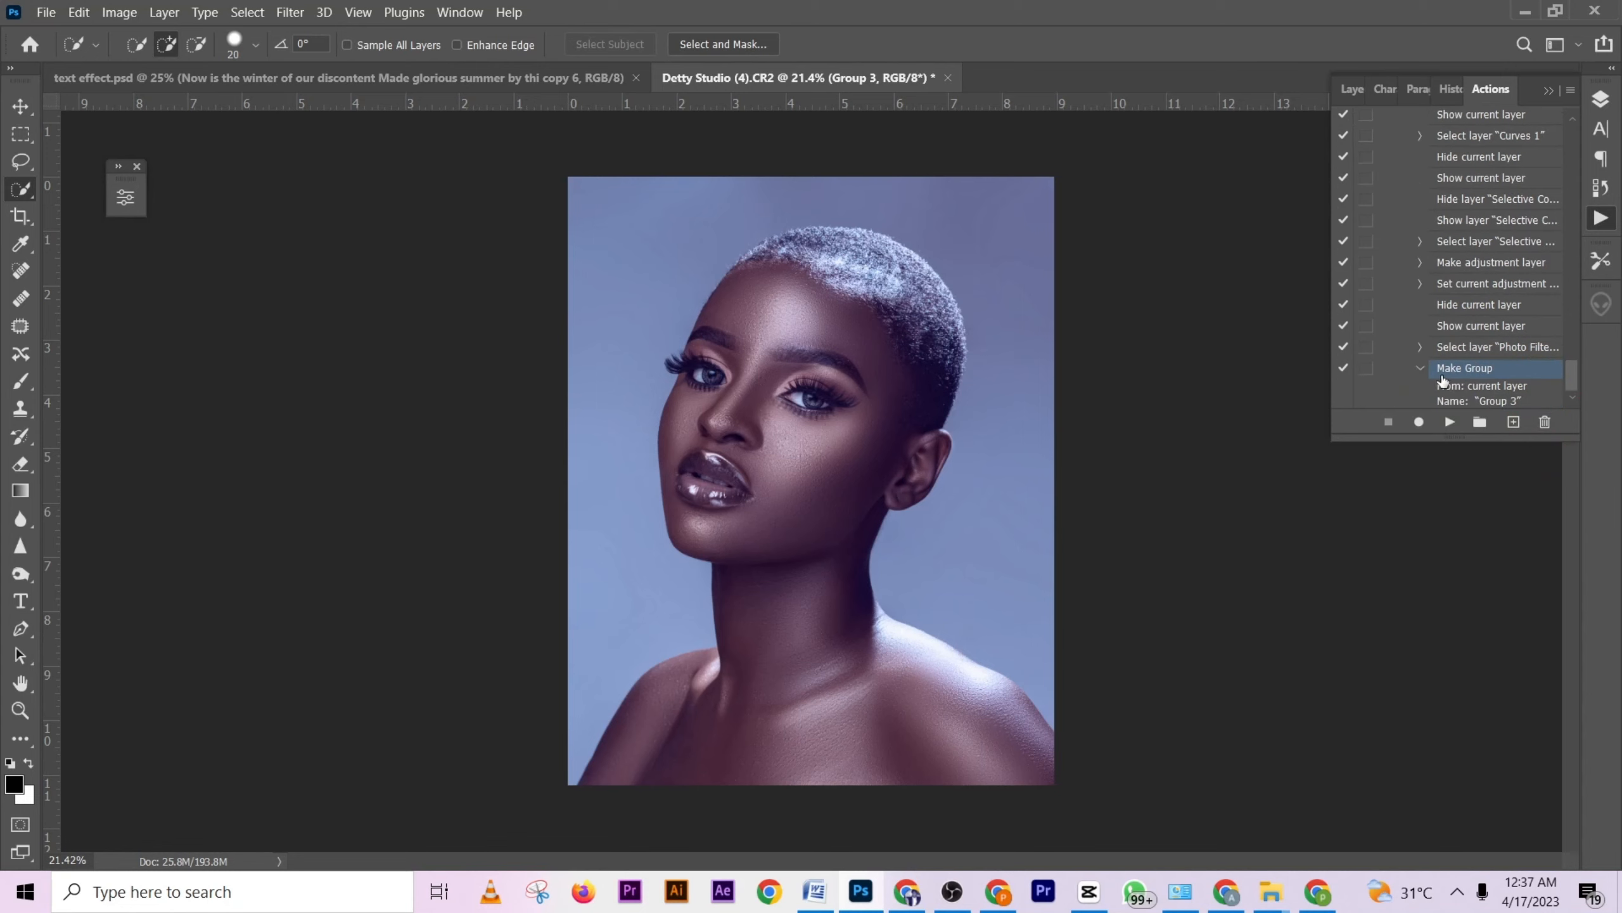
left_click(1420, 369)
Collapse the mena, bg, g, d b, fr s and bm actions in the test set so only their names are listed.
scroll(1444, 364, "up", 5)
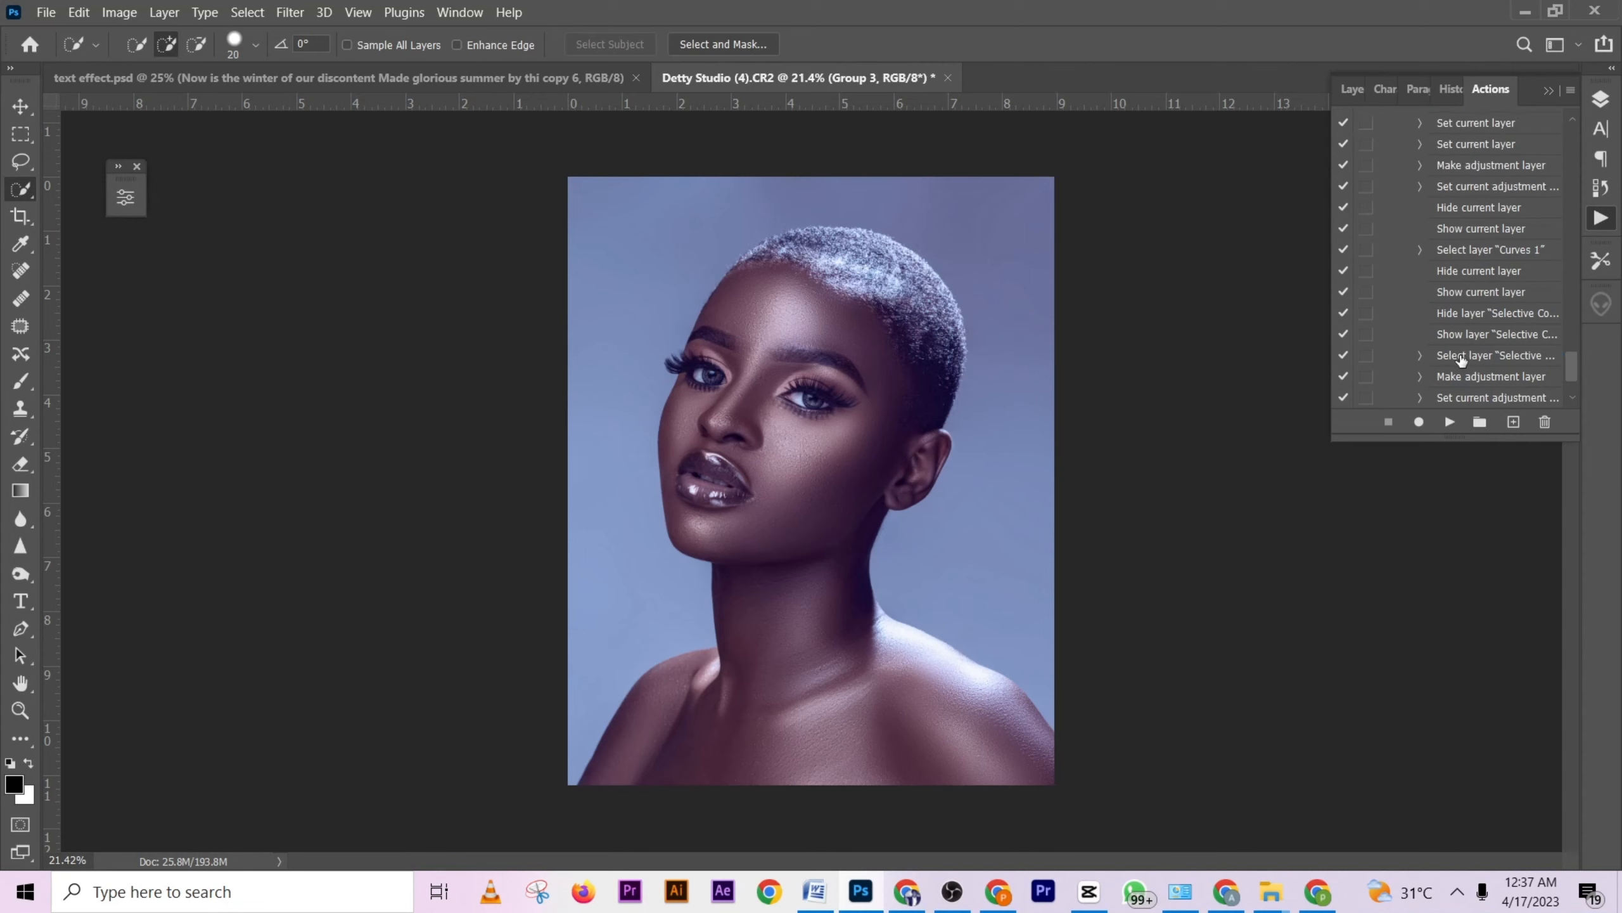
scroll(1463, 355, "up", 8)
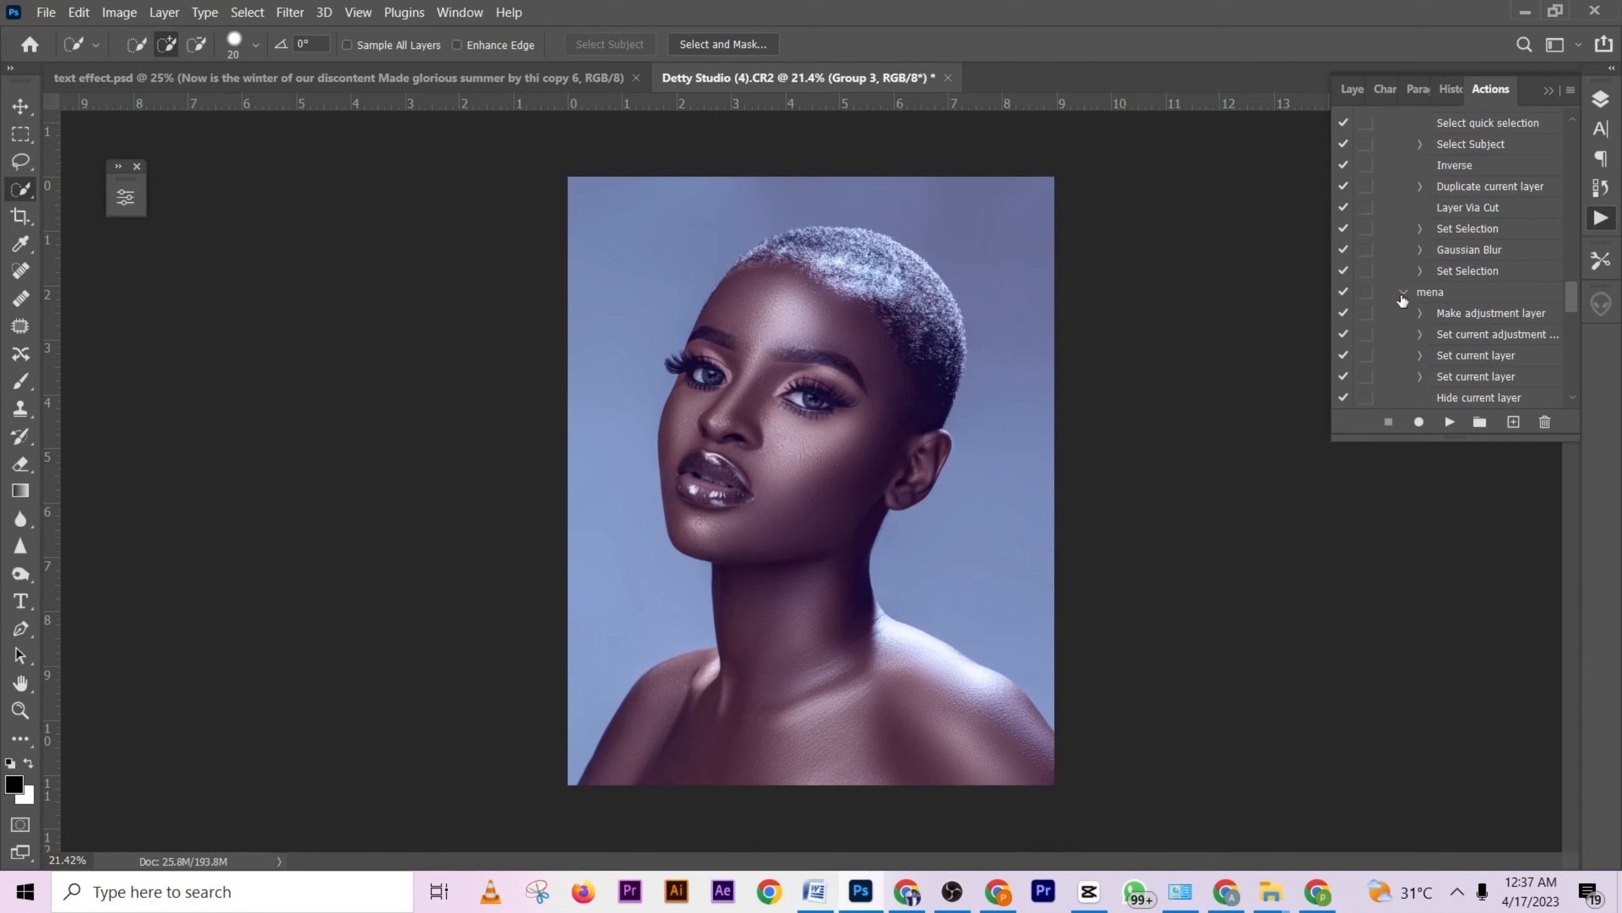
left_click(1403, 292)
left_click(1402, 187)
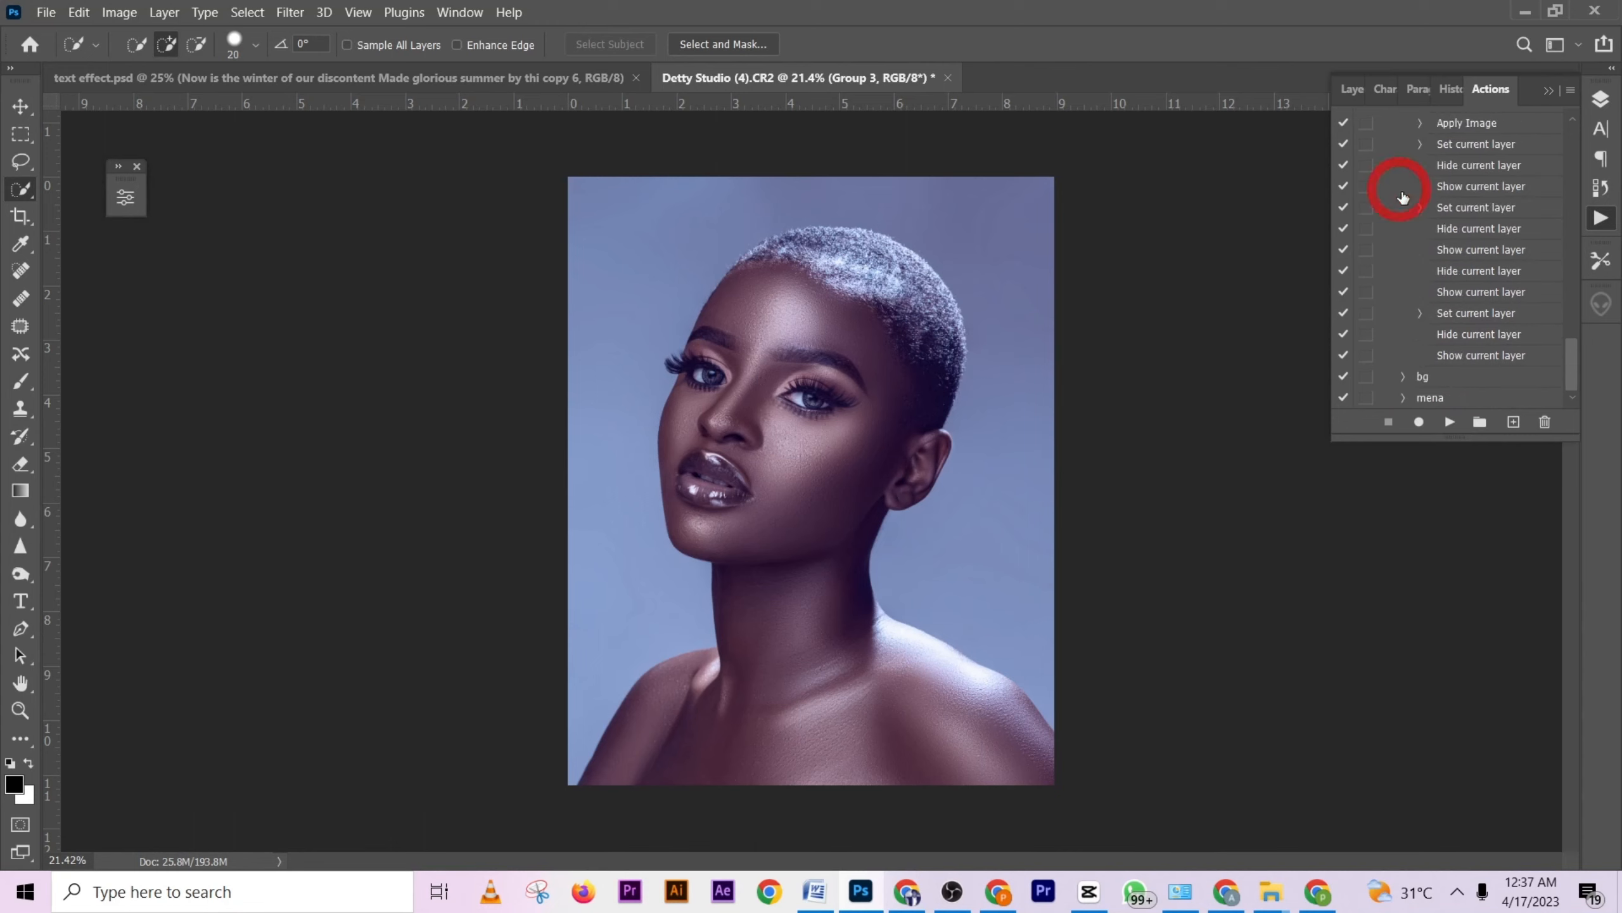
scroll(1421, 322, "up", 5)
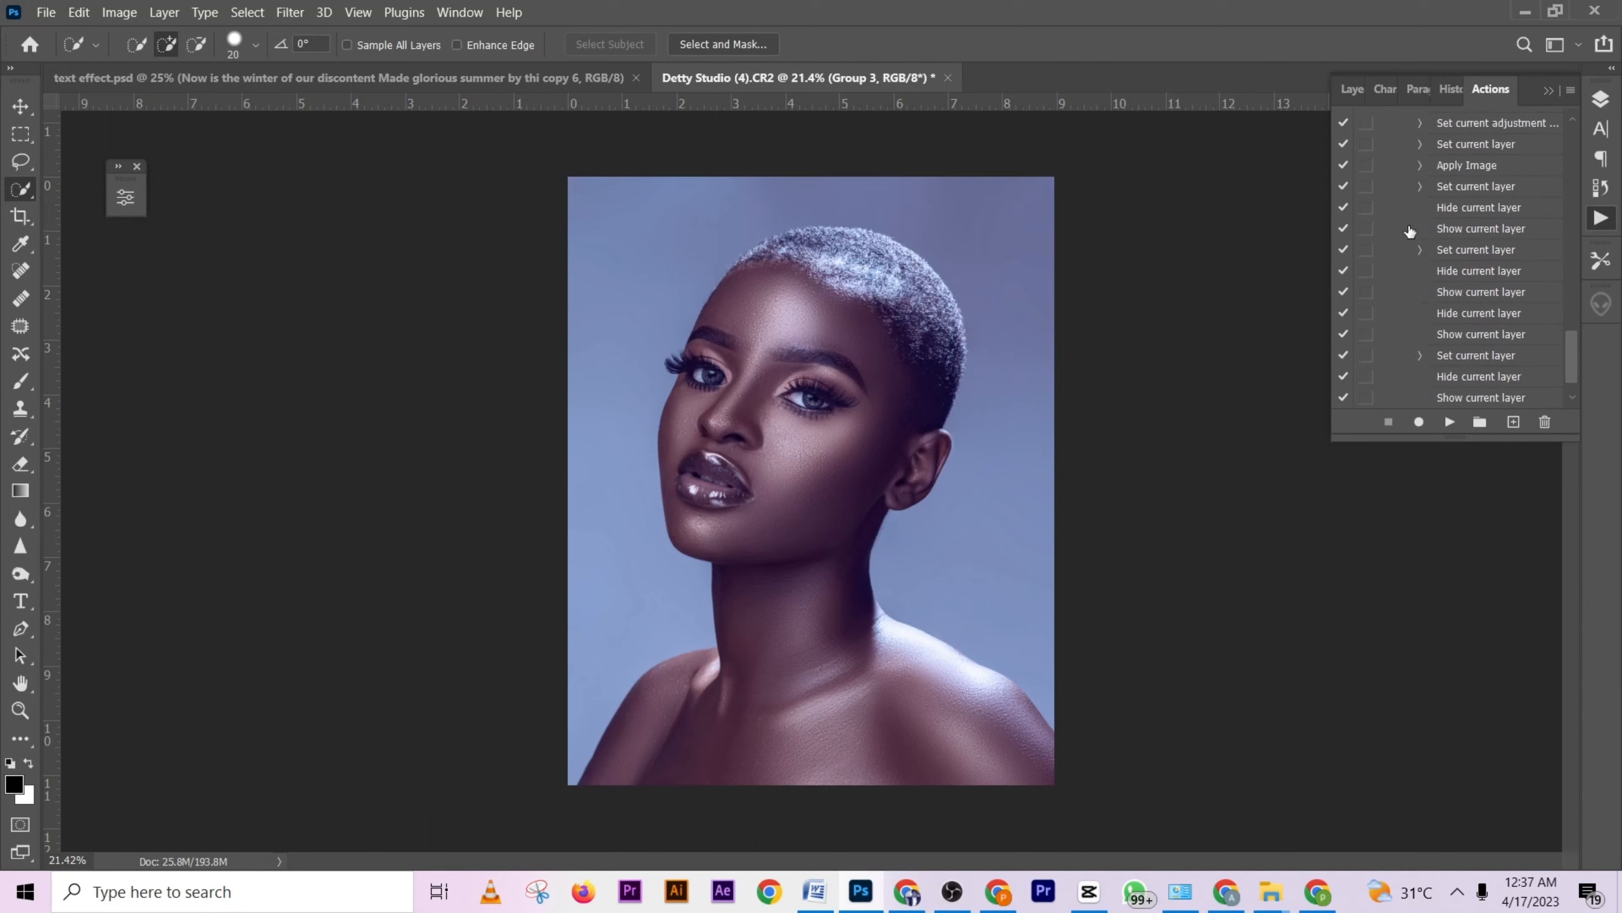
left_click(1402, 211)
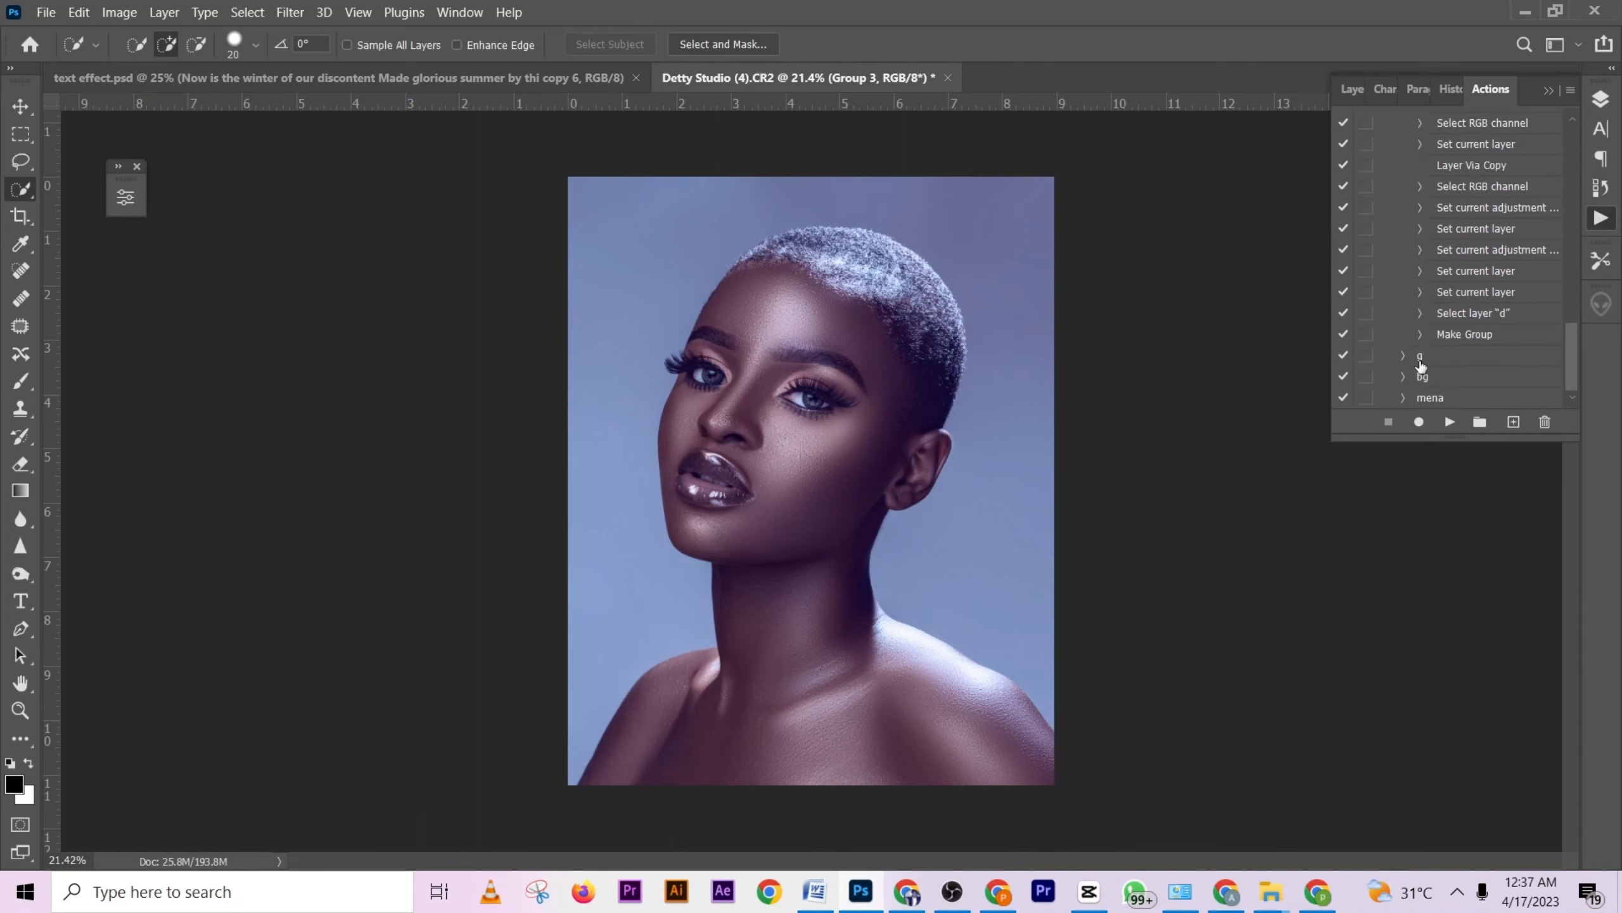
scroll(1439, 323, "up", 1)
scroll(1438, 323, "up", 2)
left_click(1402, 169)
scroll(1447, 269, "up", 1)
scroll(1446, 267, "up", 3)
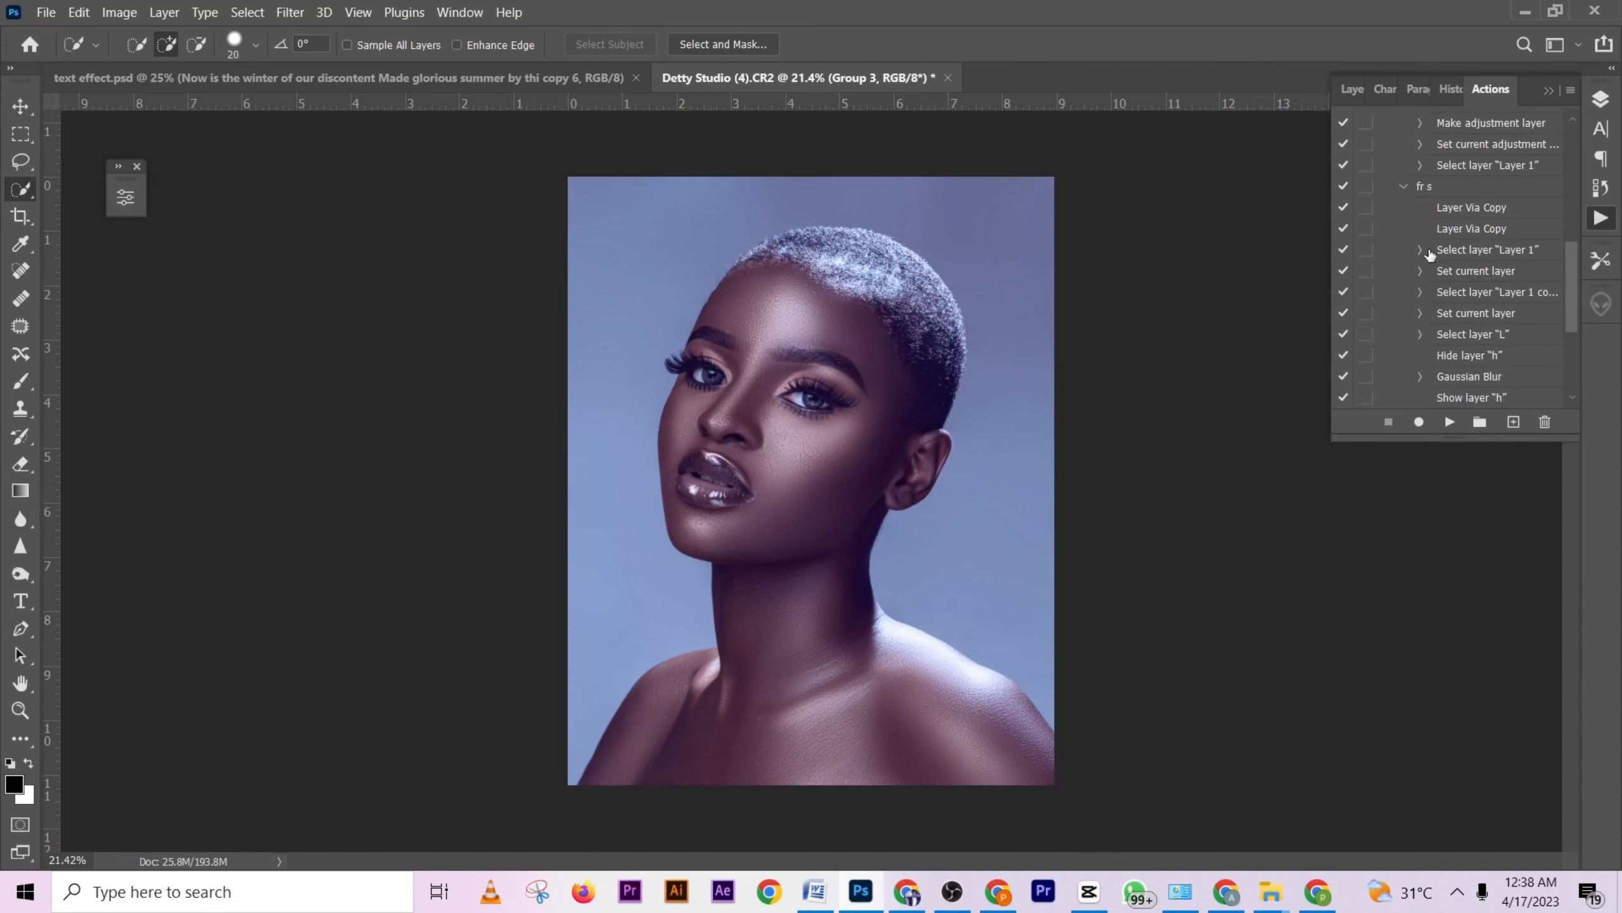
left_click(1404, 186)
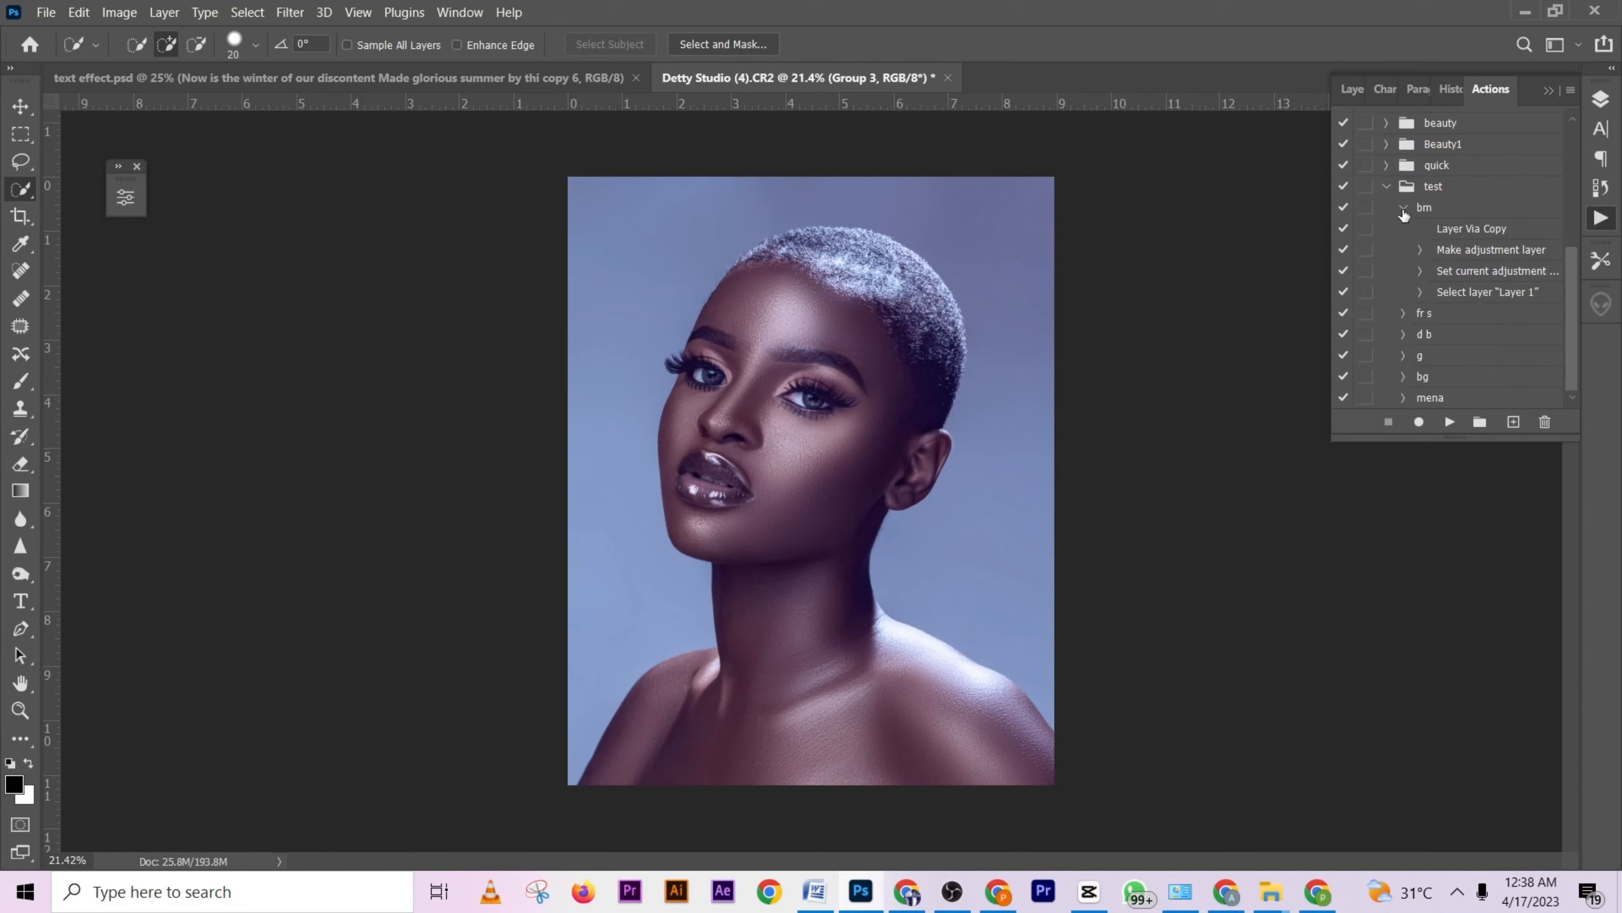
left_click(1404, 210)
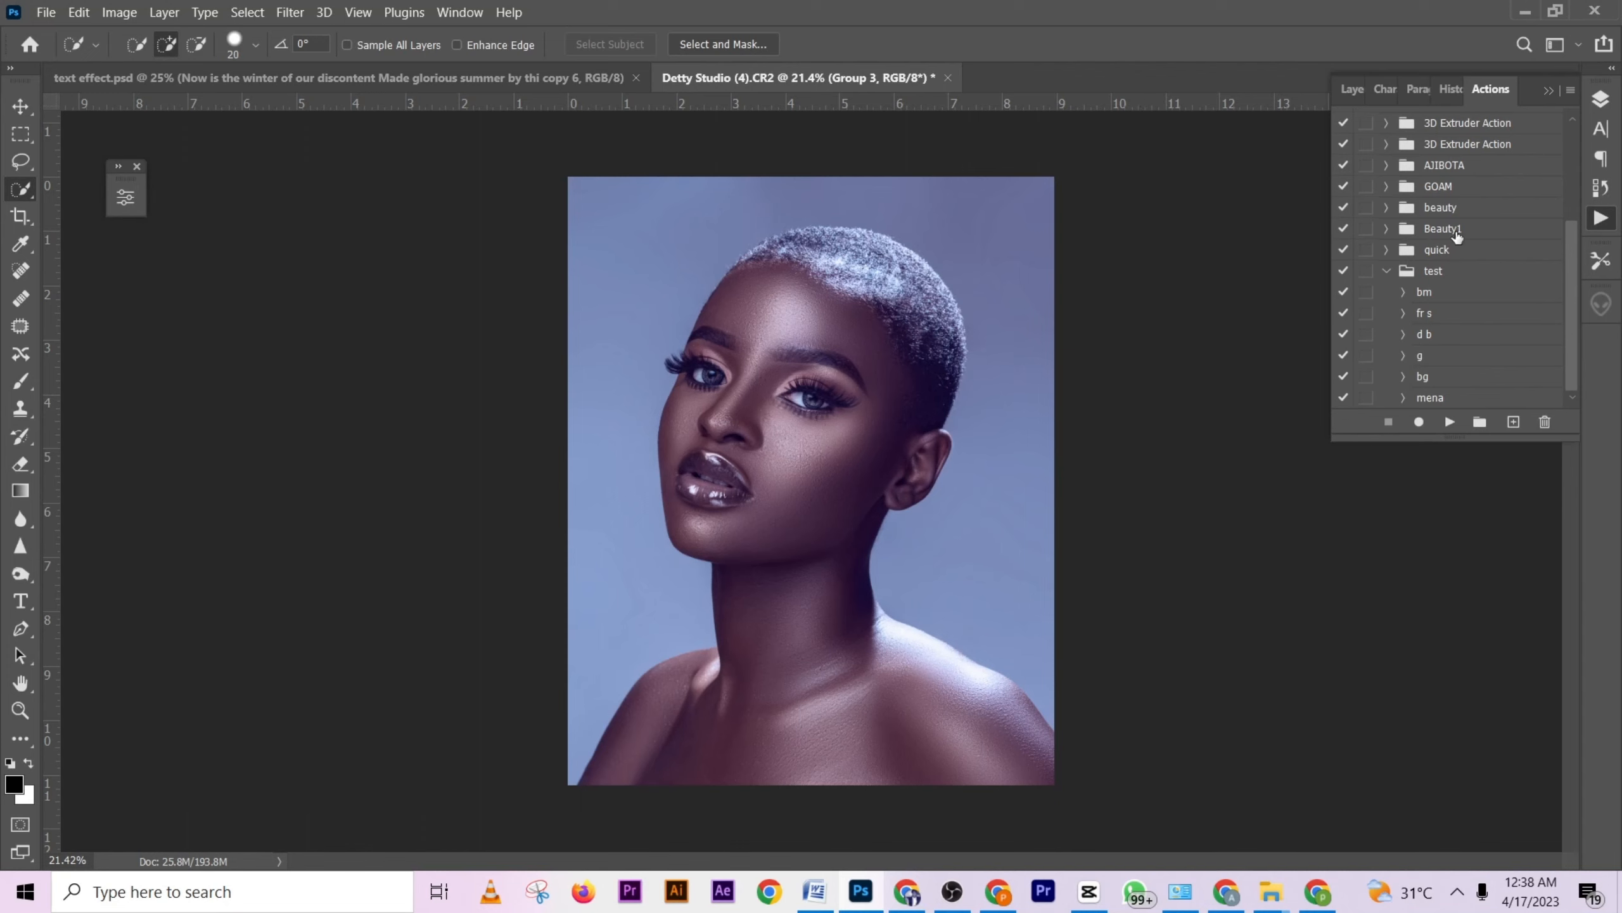
Display the actions in Button Mode with a taller list to review them, and return to the layer stack.
left_click(1570, 89)
left_click(1517, 107)
scroll(1441, 249, "down", 5)
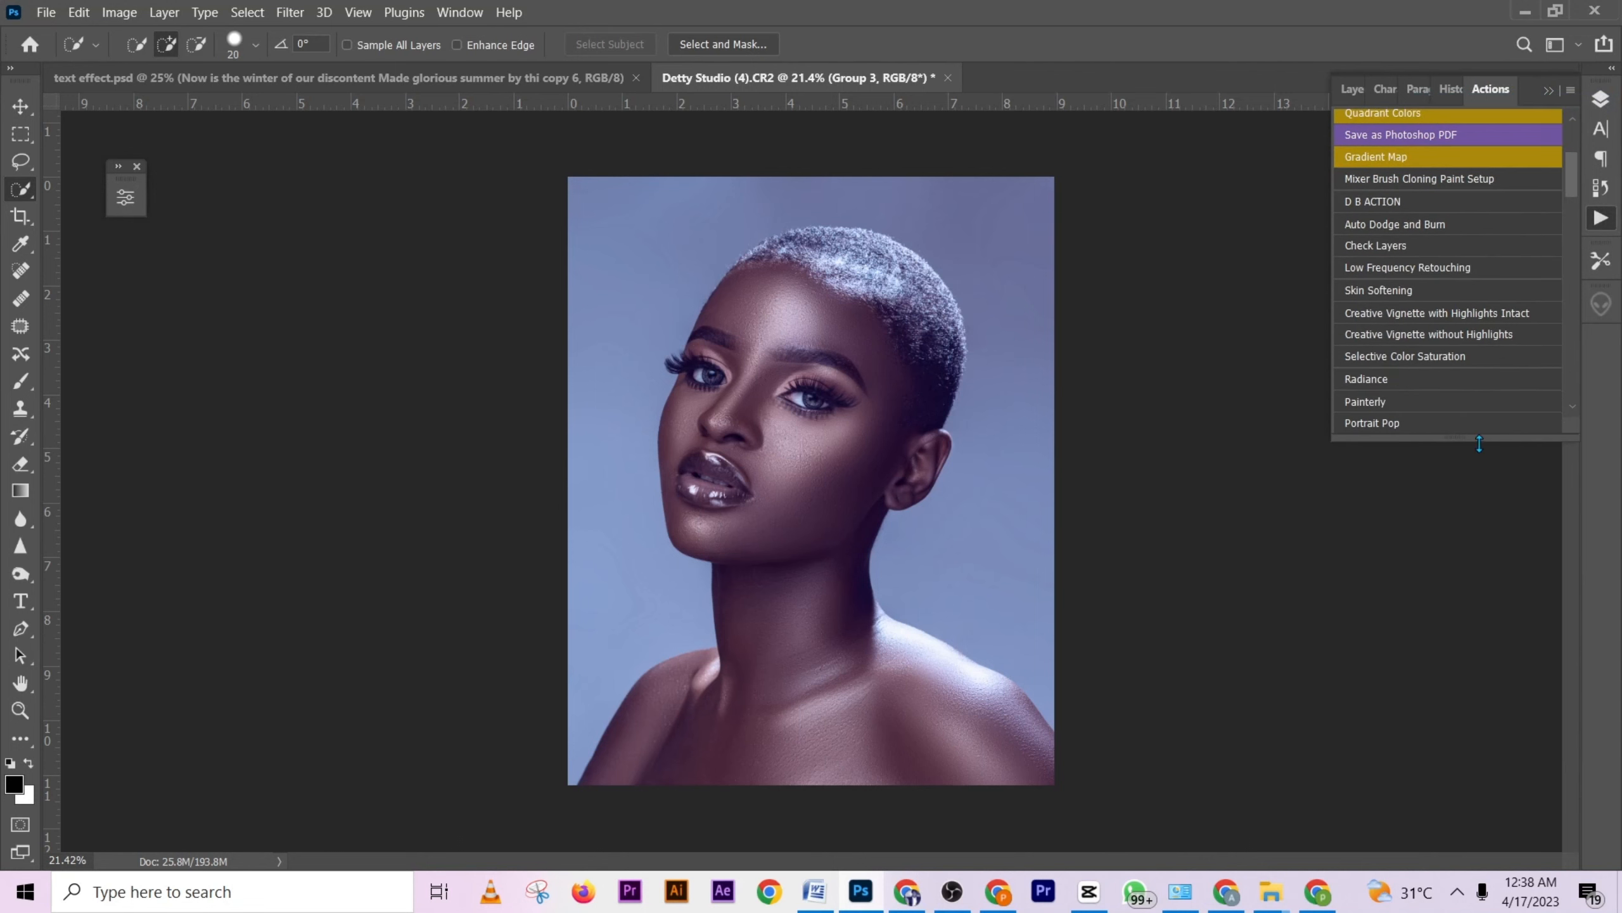
left_click_drag(1479, 444, 1512, 707)
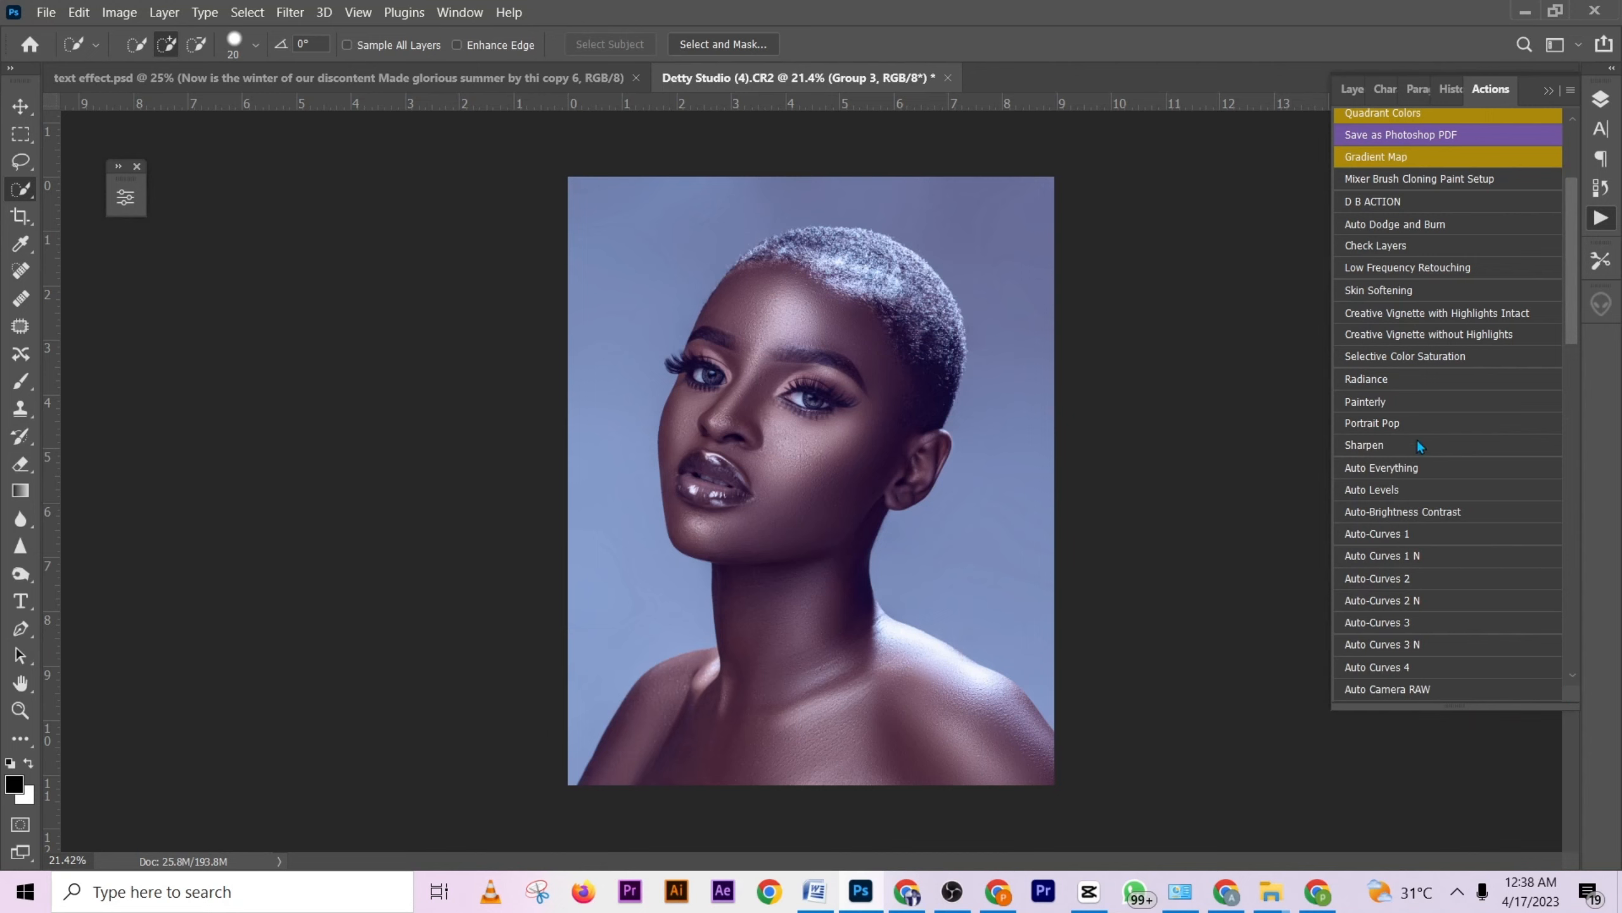
scroll(1403, 448, "down", 2)
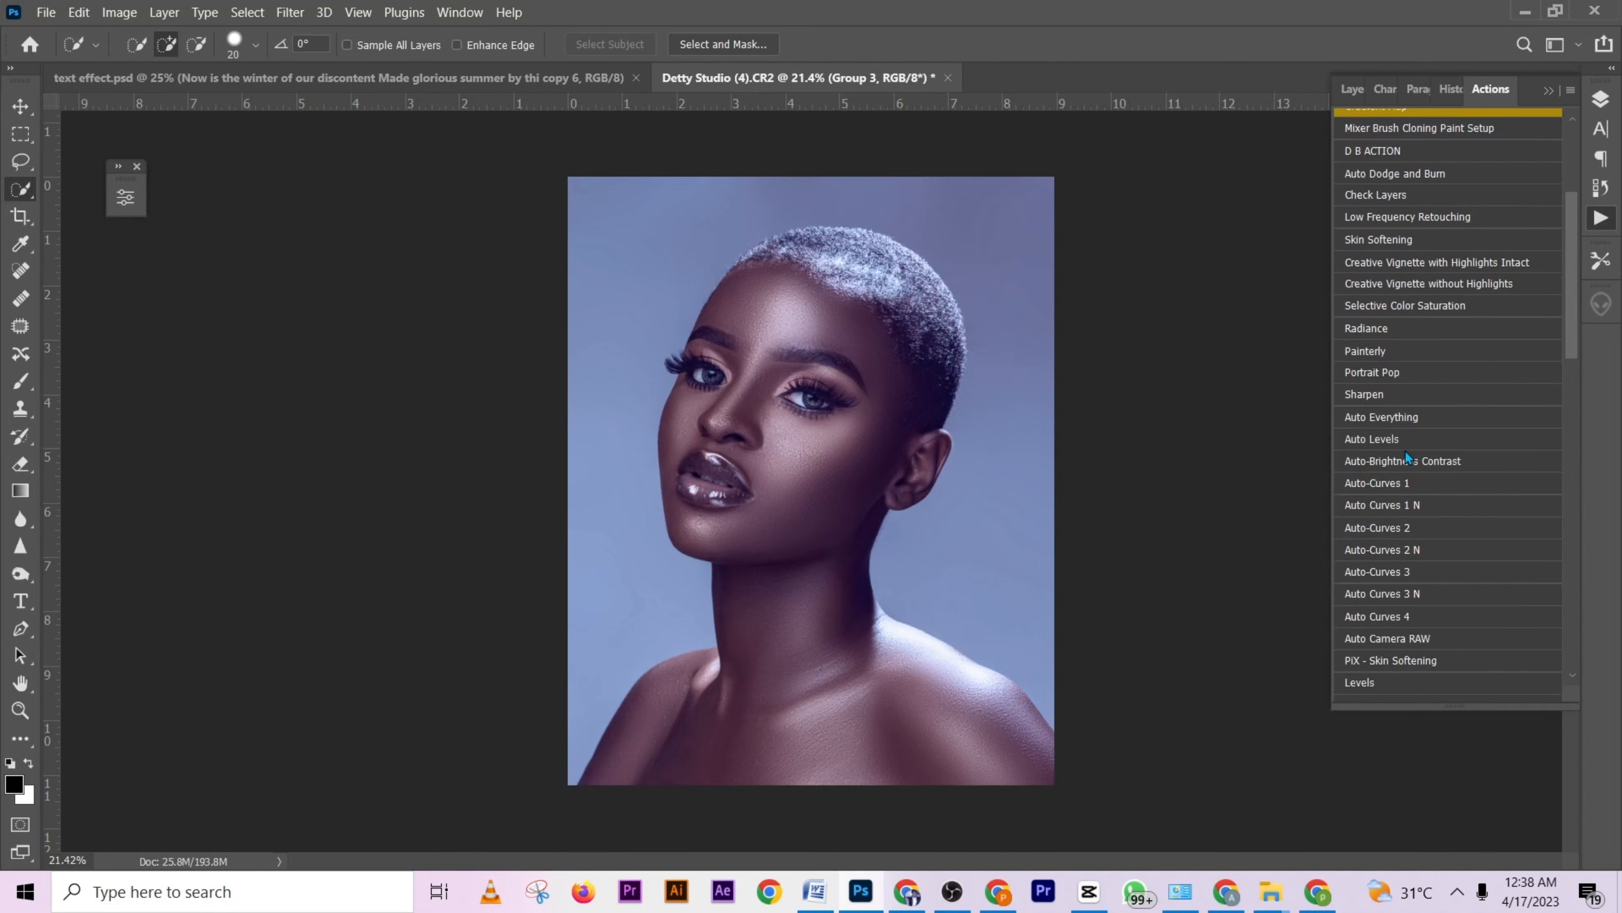
left_click(1550, 89)
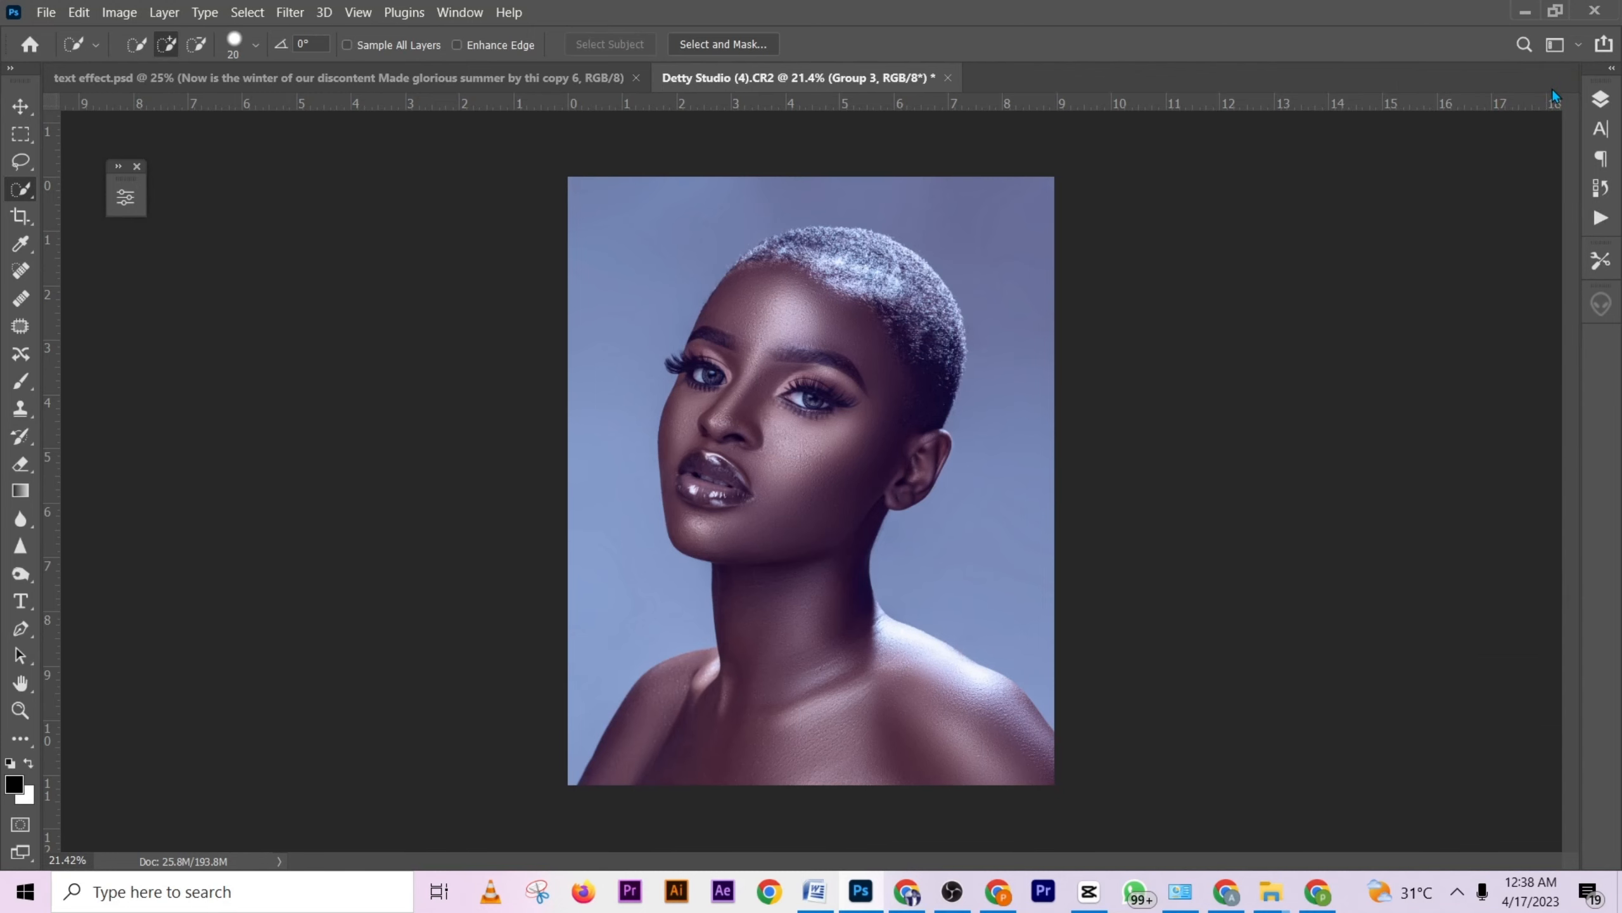
left_click(1595, 104)
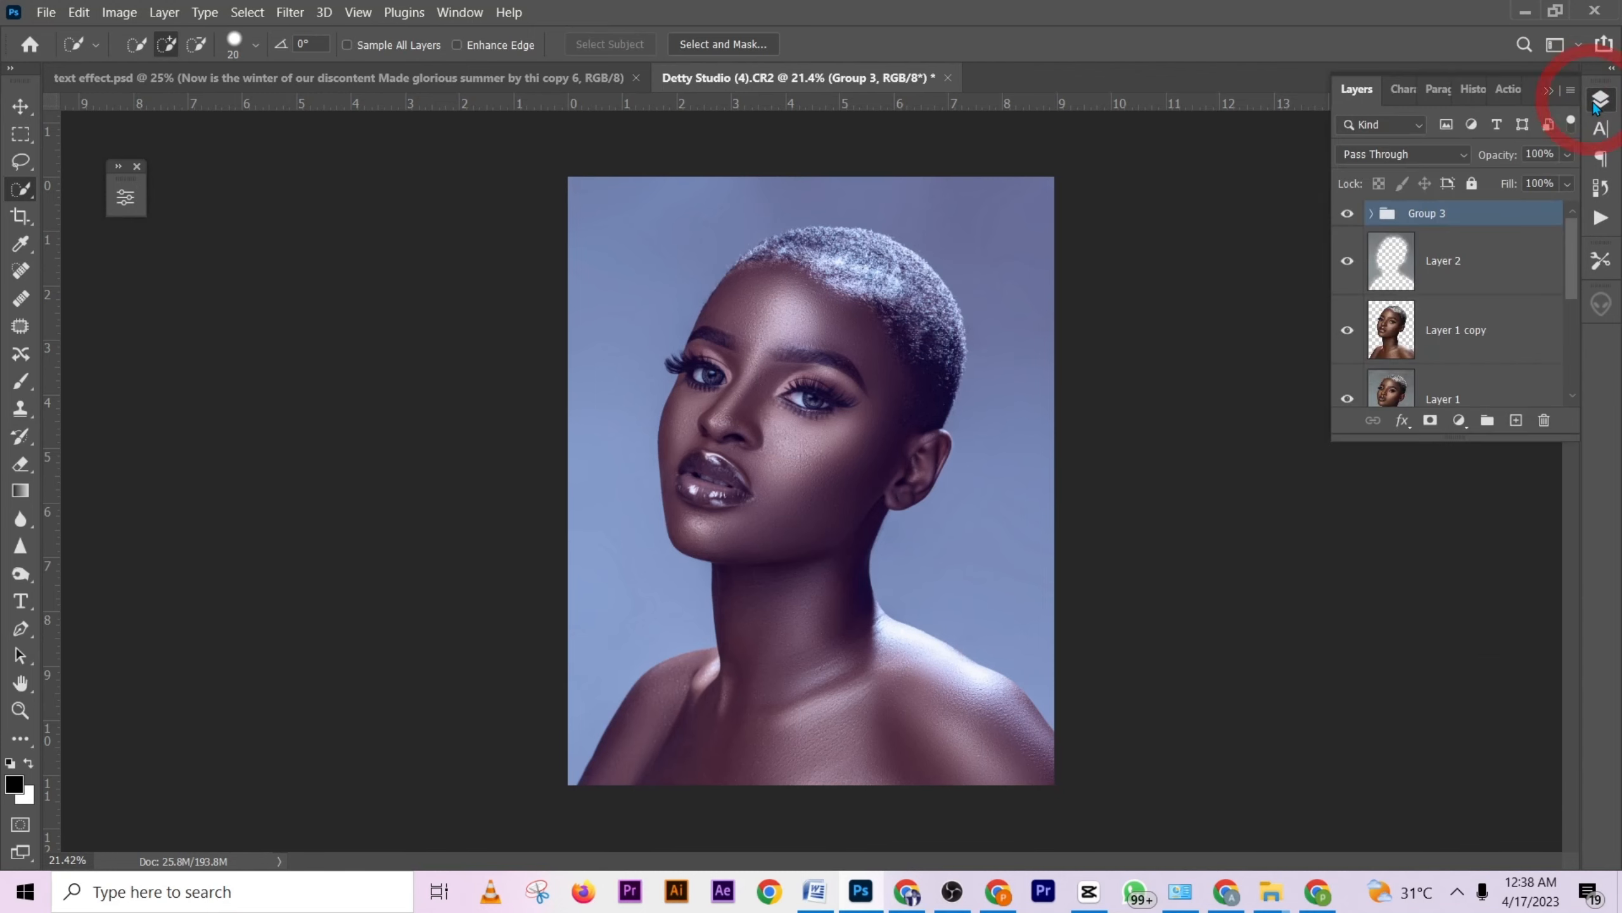